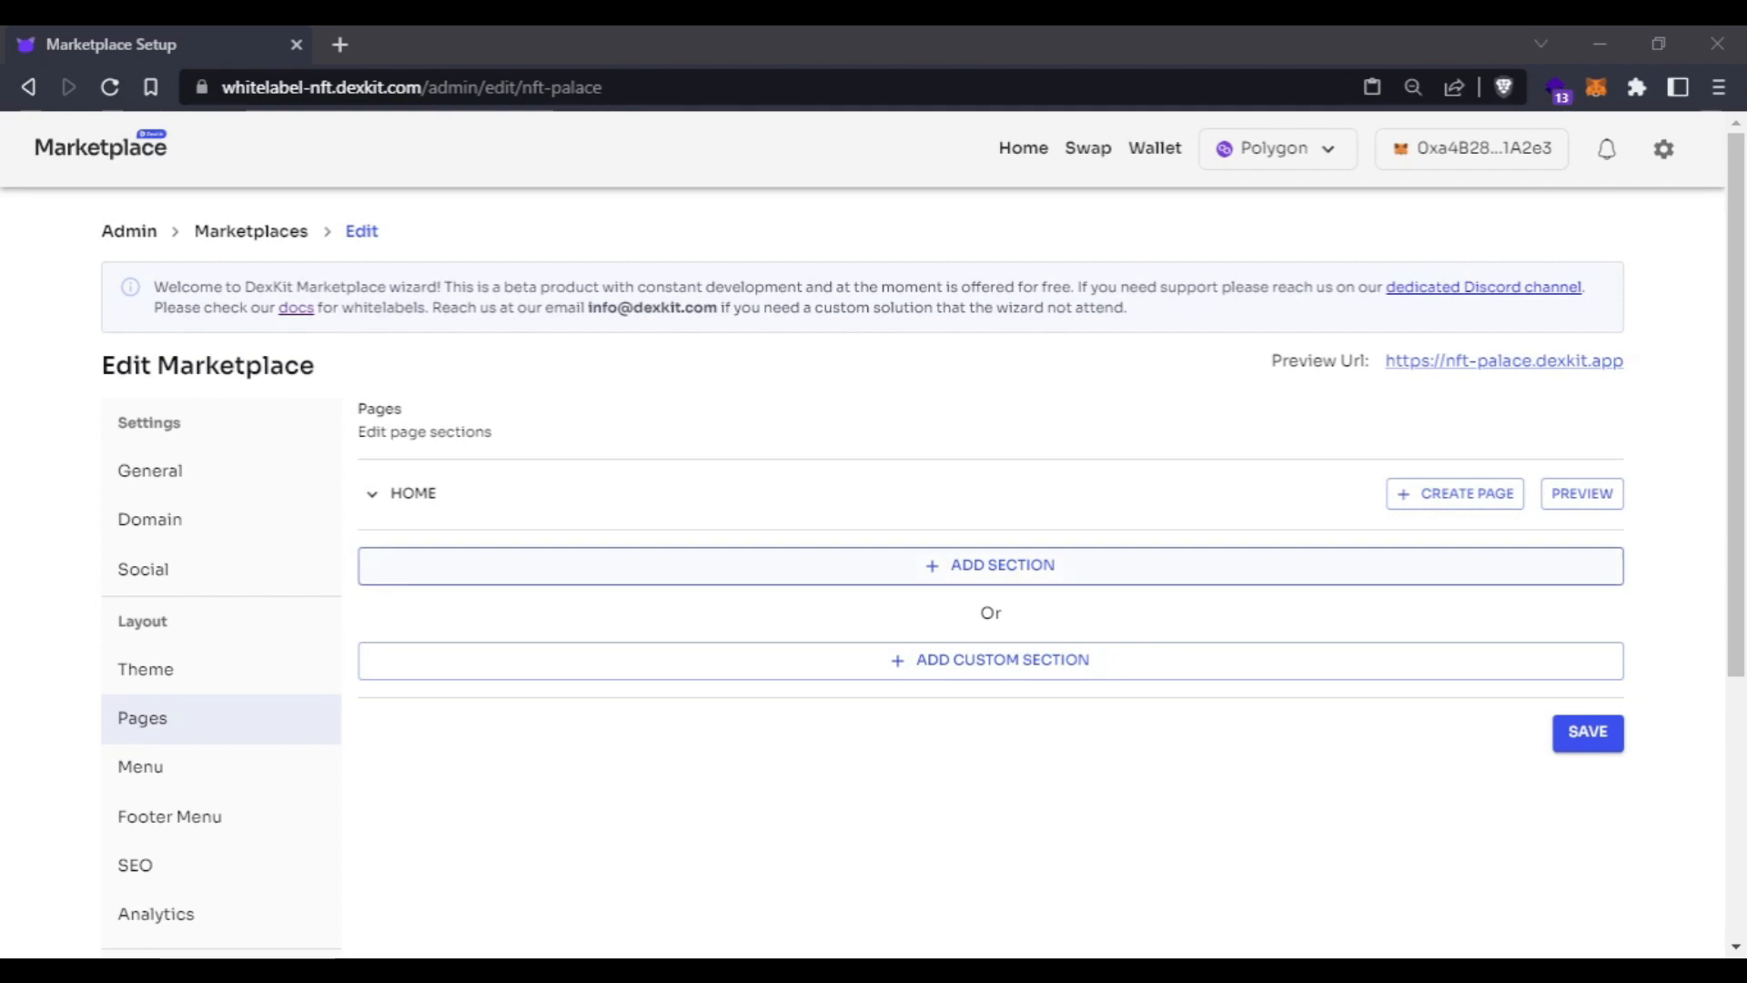
- Add a custom section to the Home page and insert a Background block in it
key(Tab)
click(995, 665)
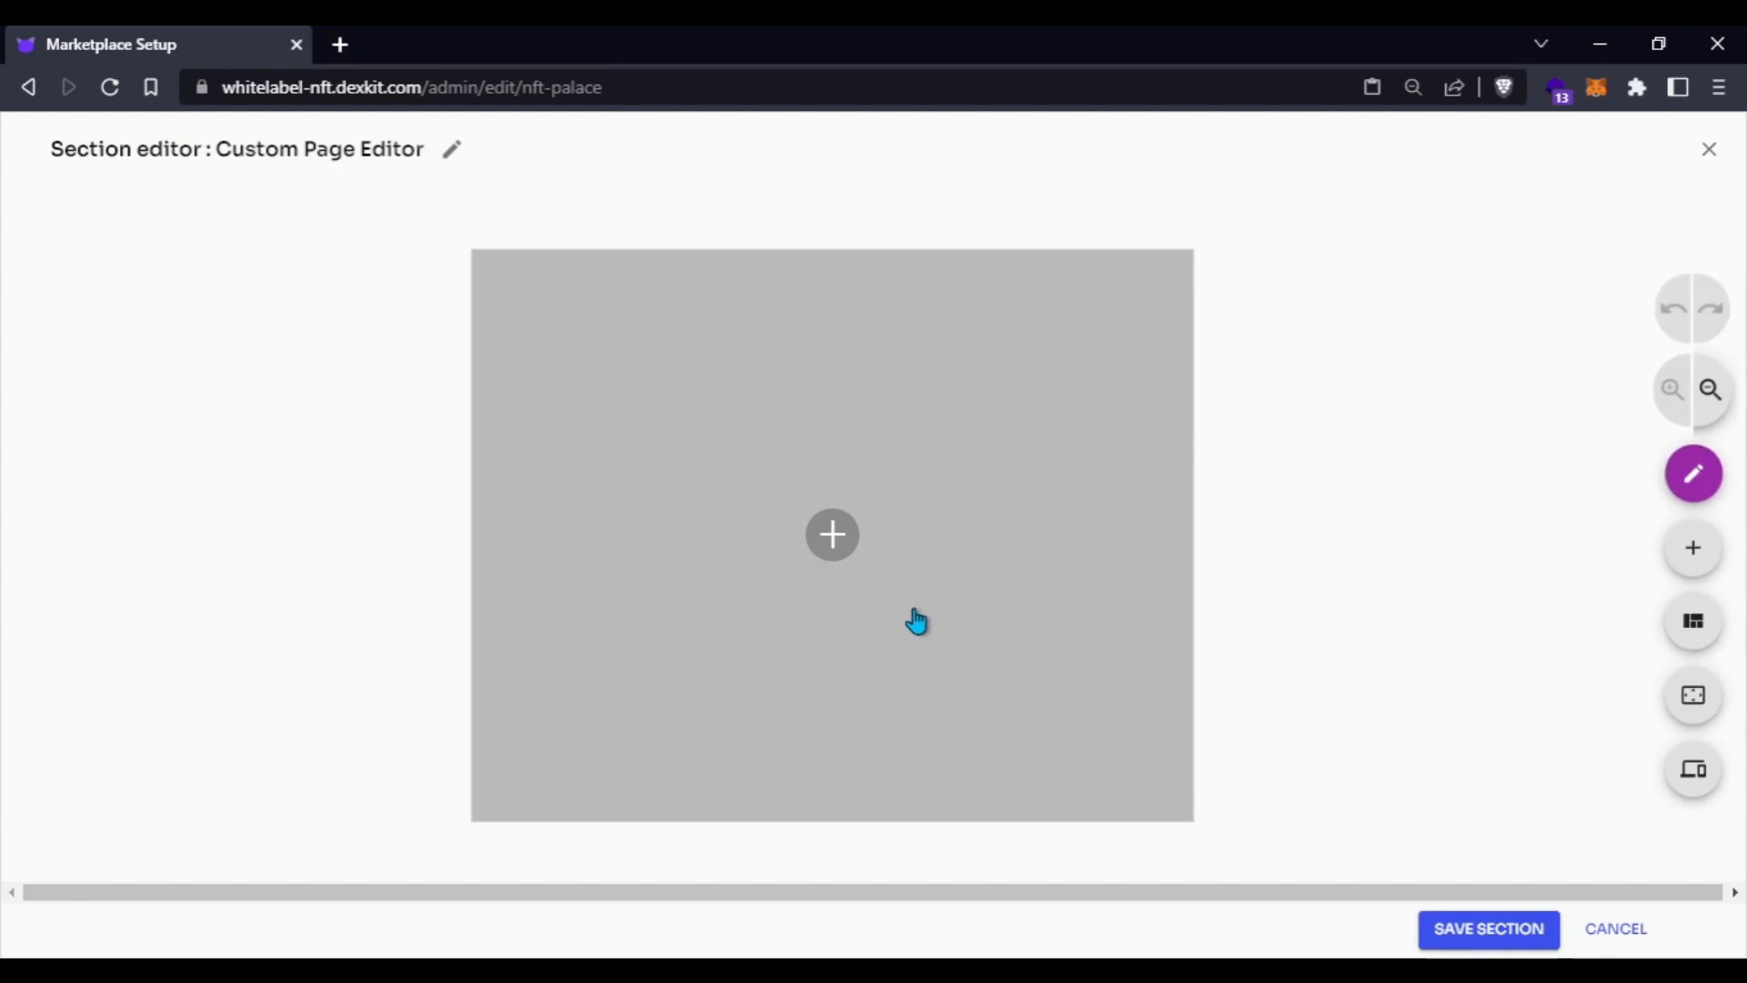
click(828, 549)
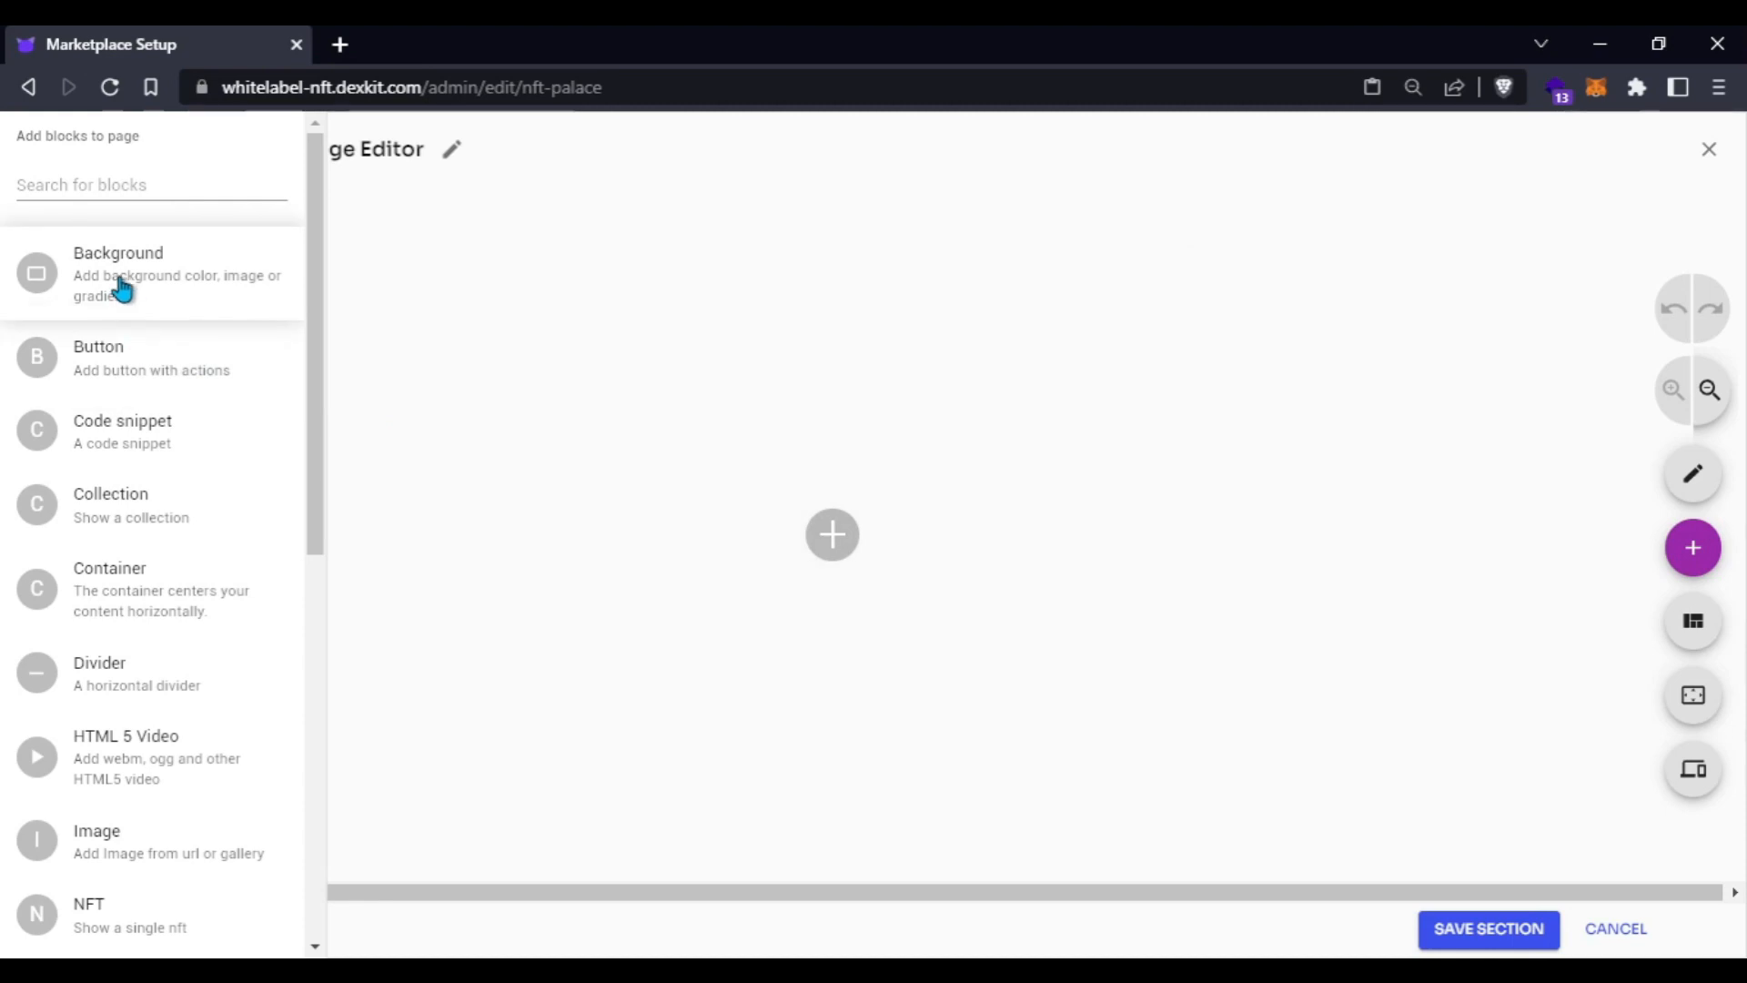
drag(111, 278, 583, 731)
click(583, 731)
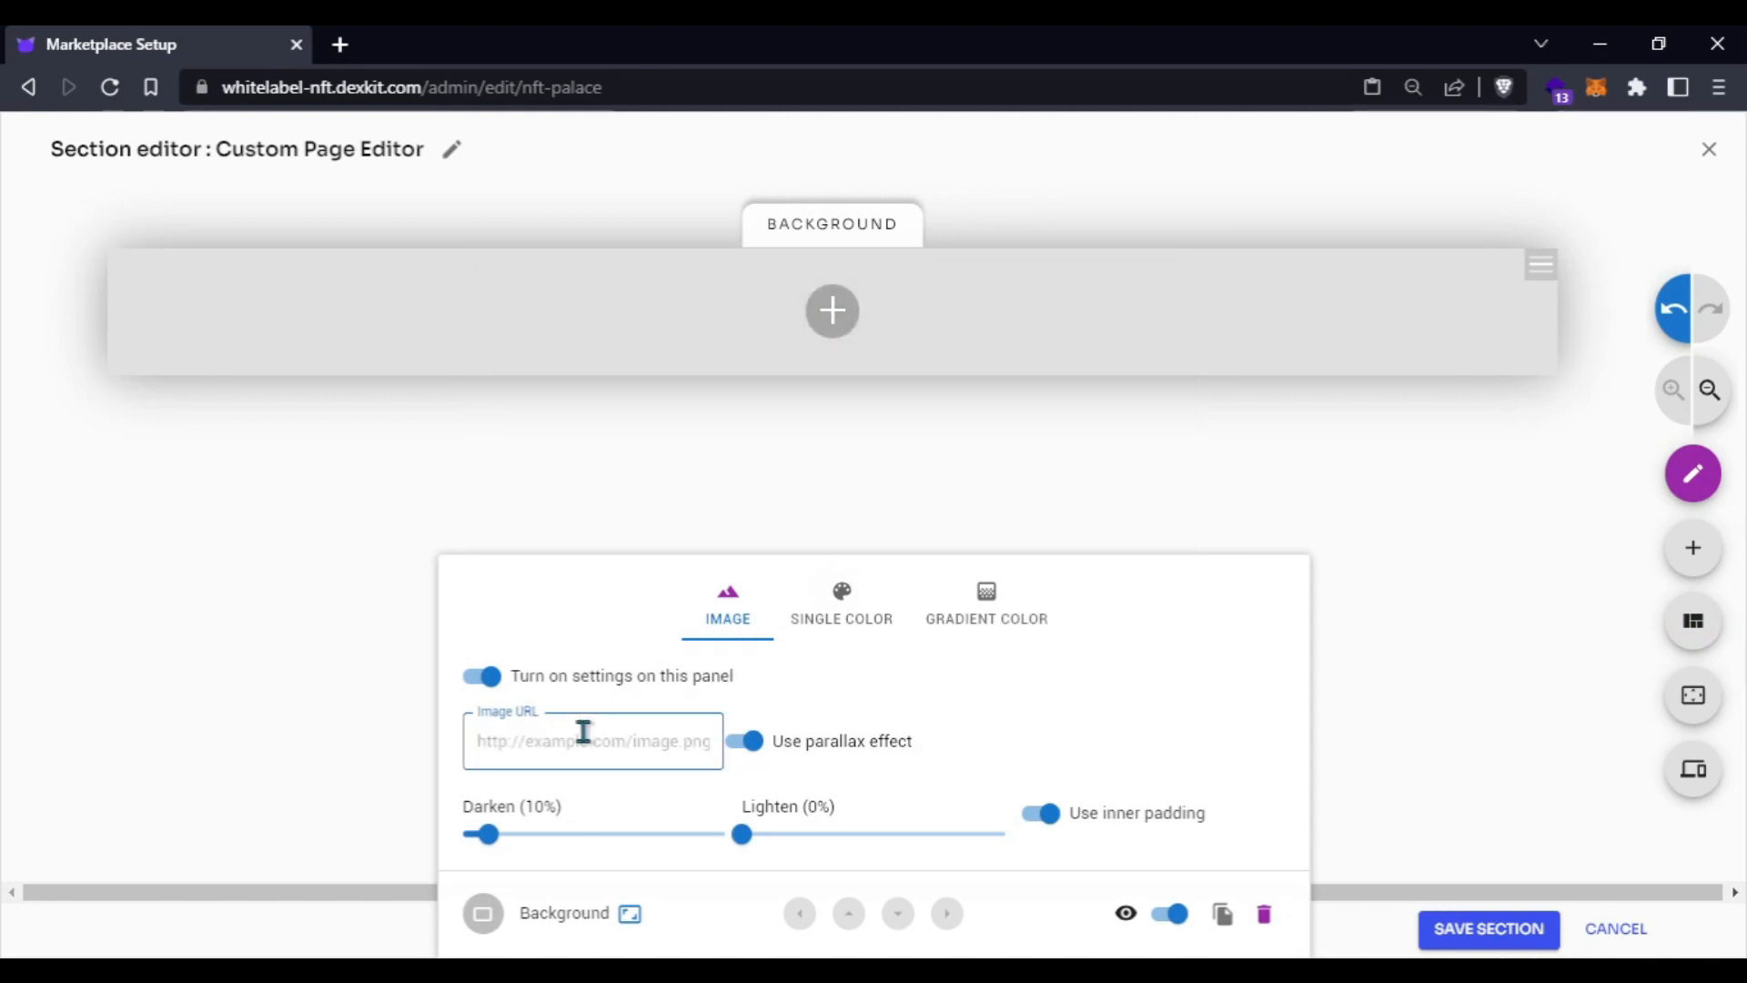
- Enable the gradient colour settings for the background and add a gradient with two colours
click(986, 626)
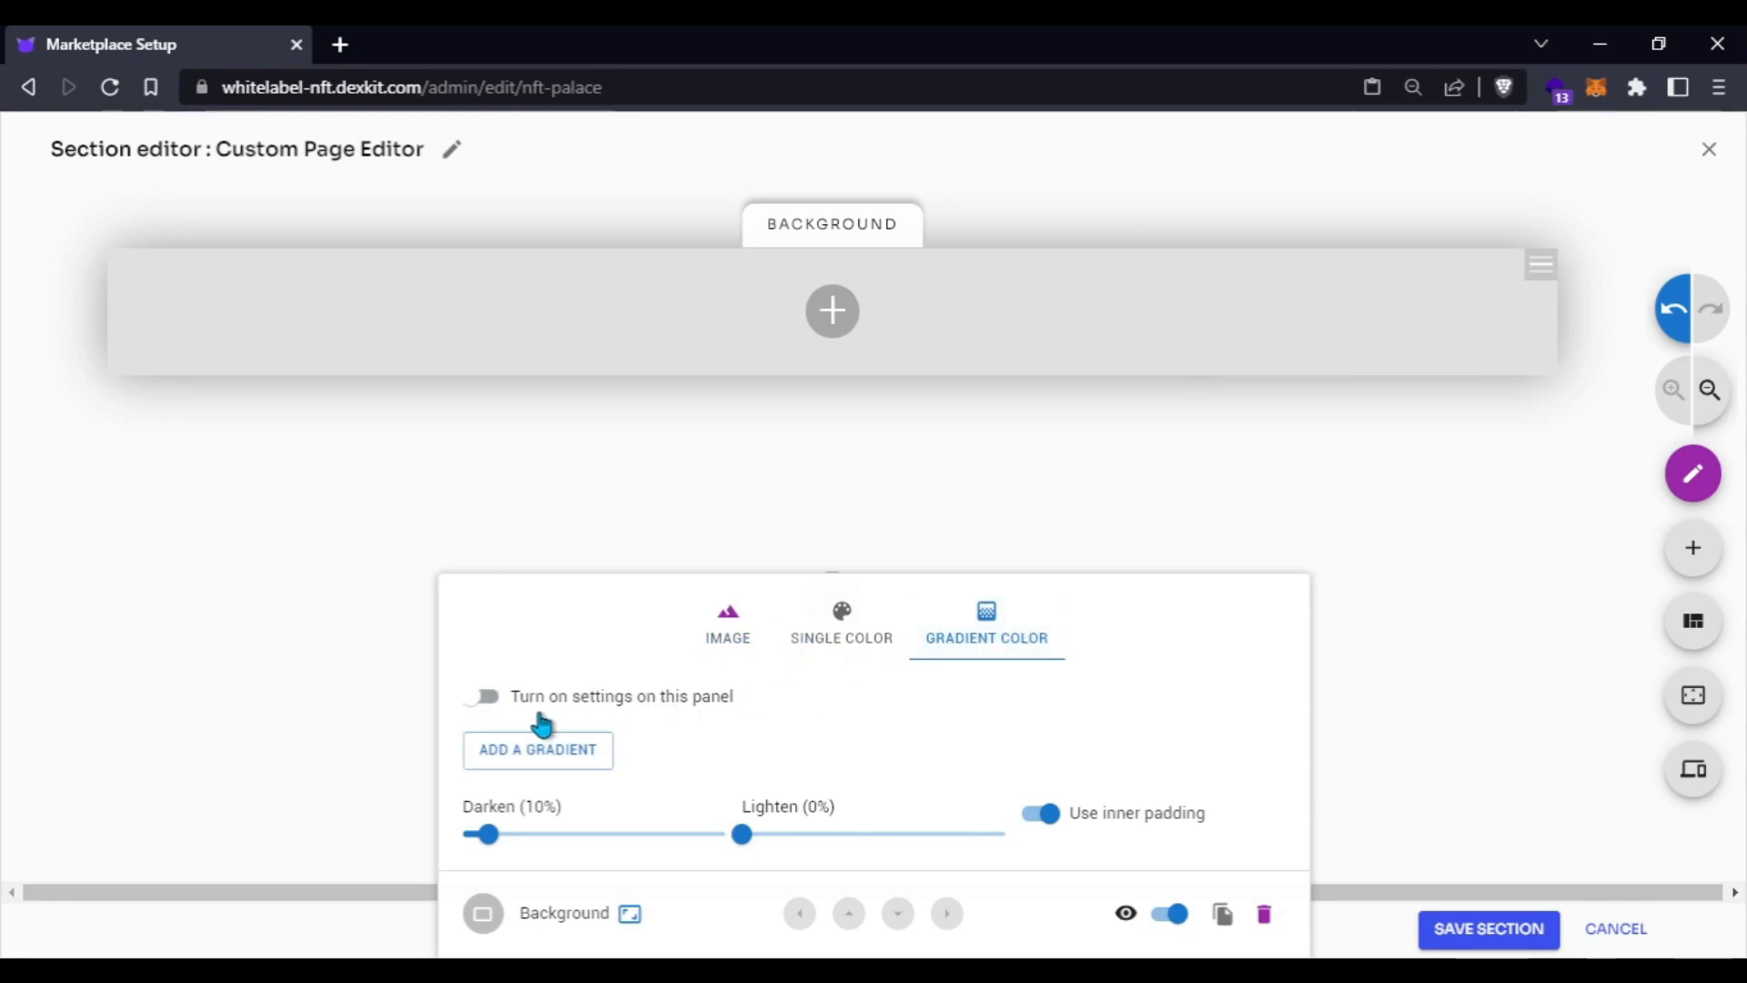
click(485, 707)
click(509, 750)
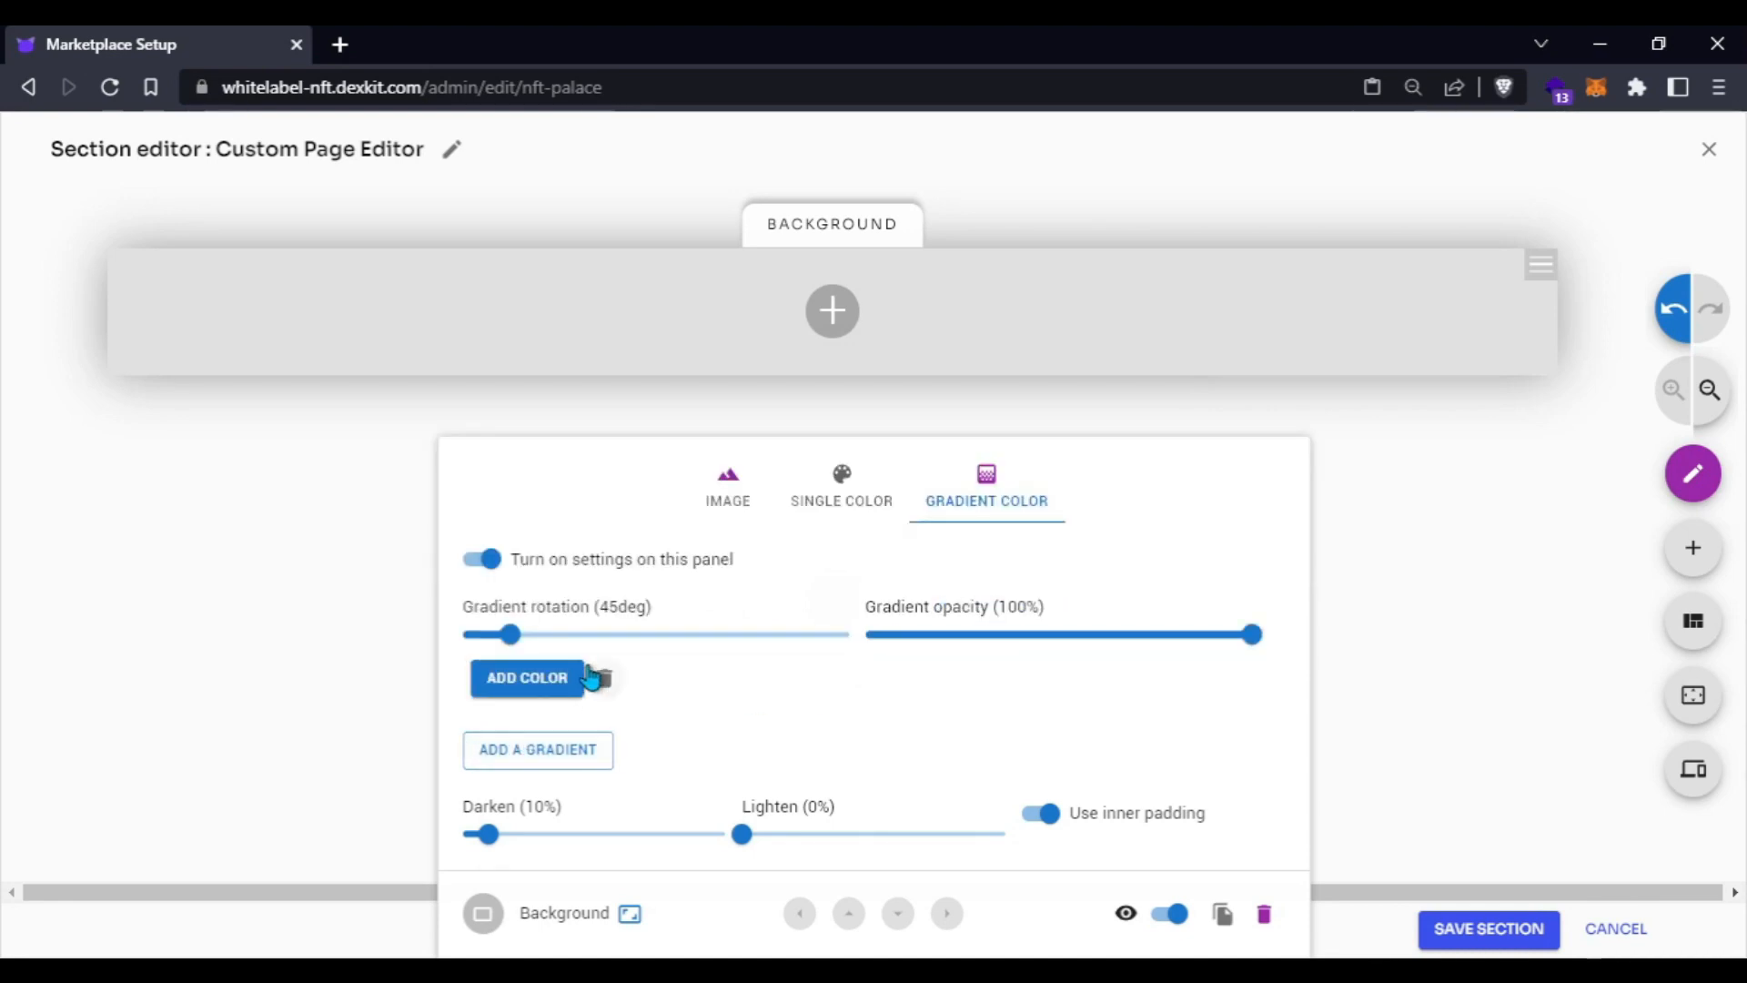
click(544, 684)
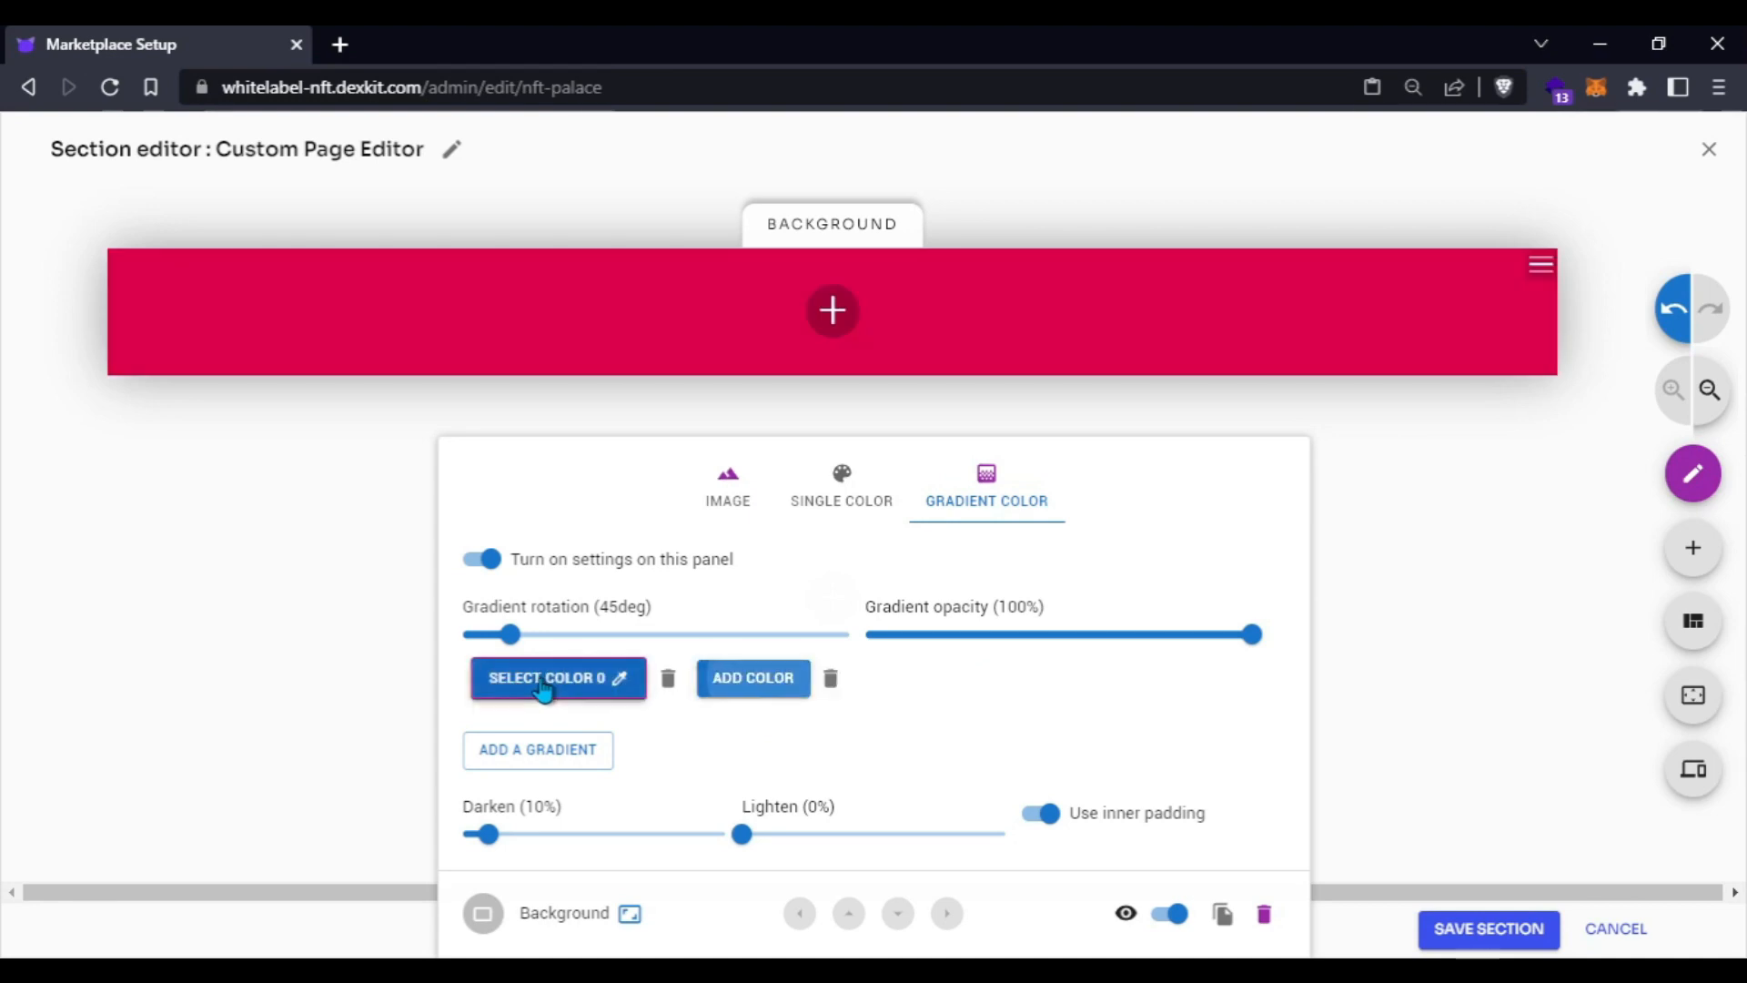
click(734, 689)
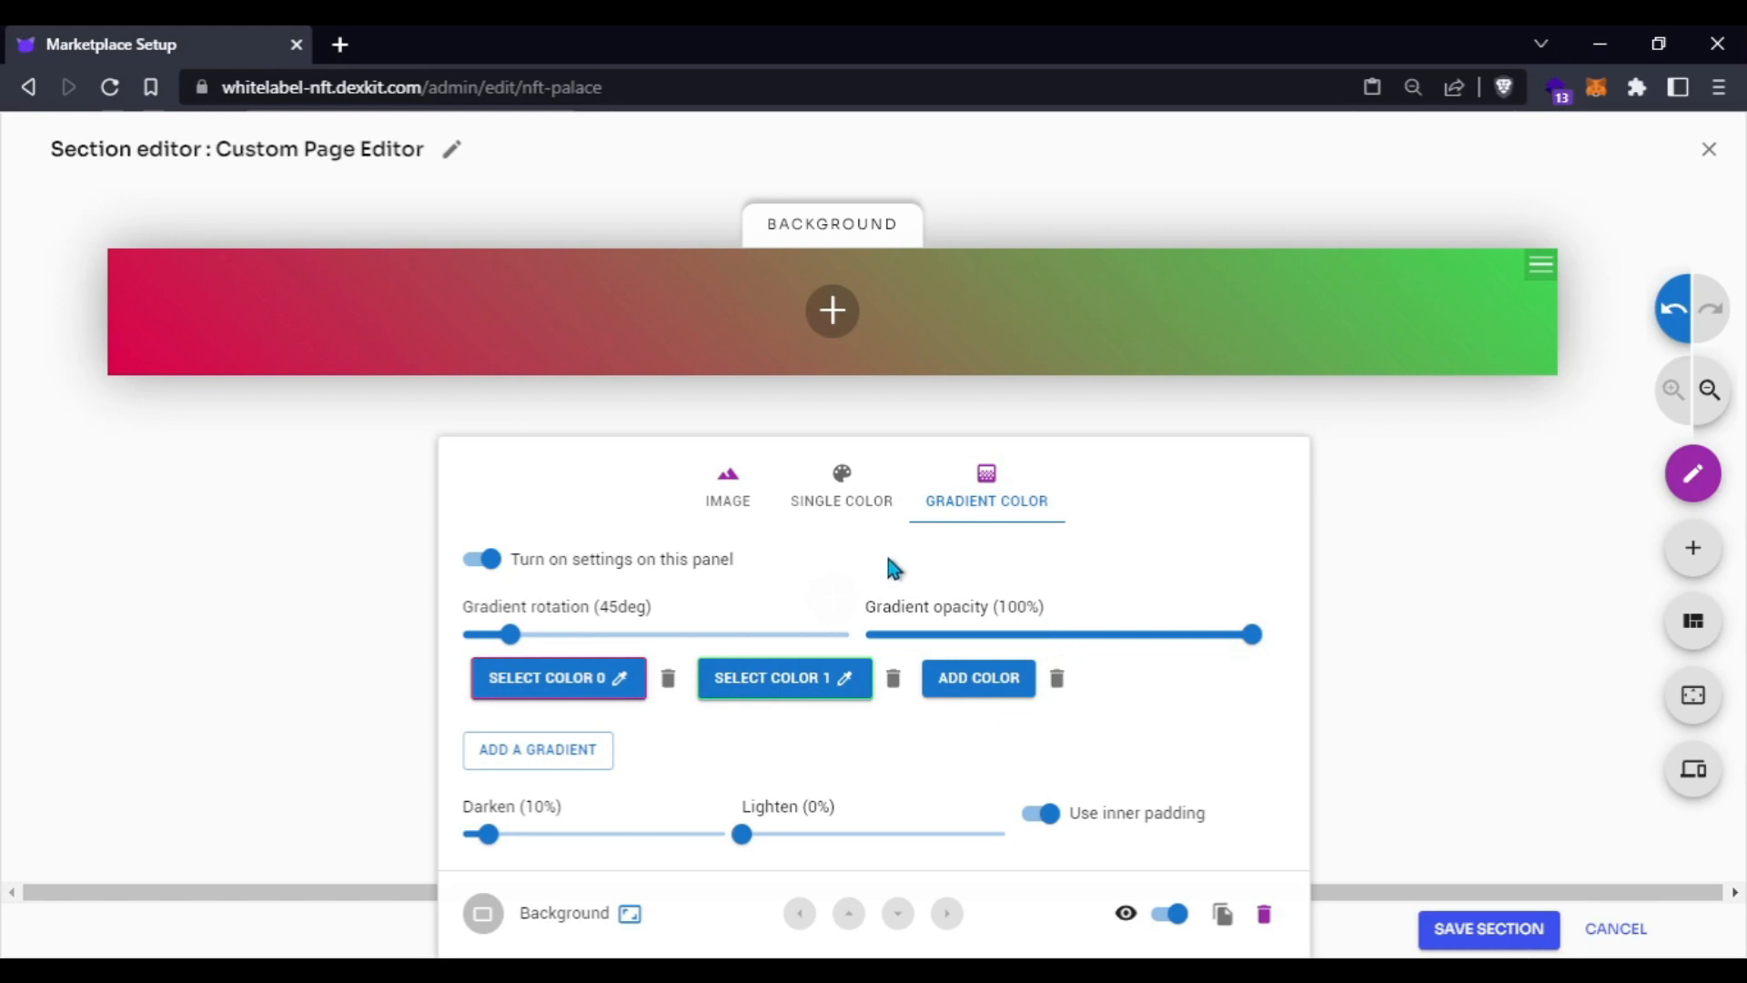
- Change the gradient's second colour, color 1, to purple (#B347F5)
click(819, 675)
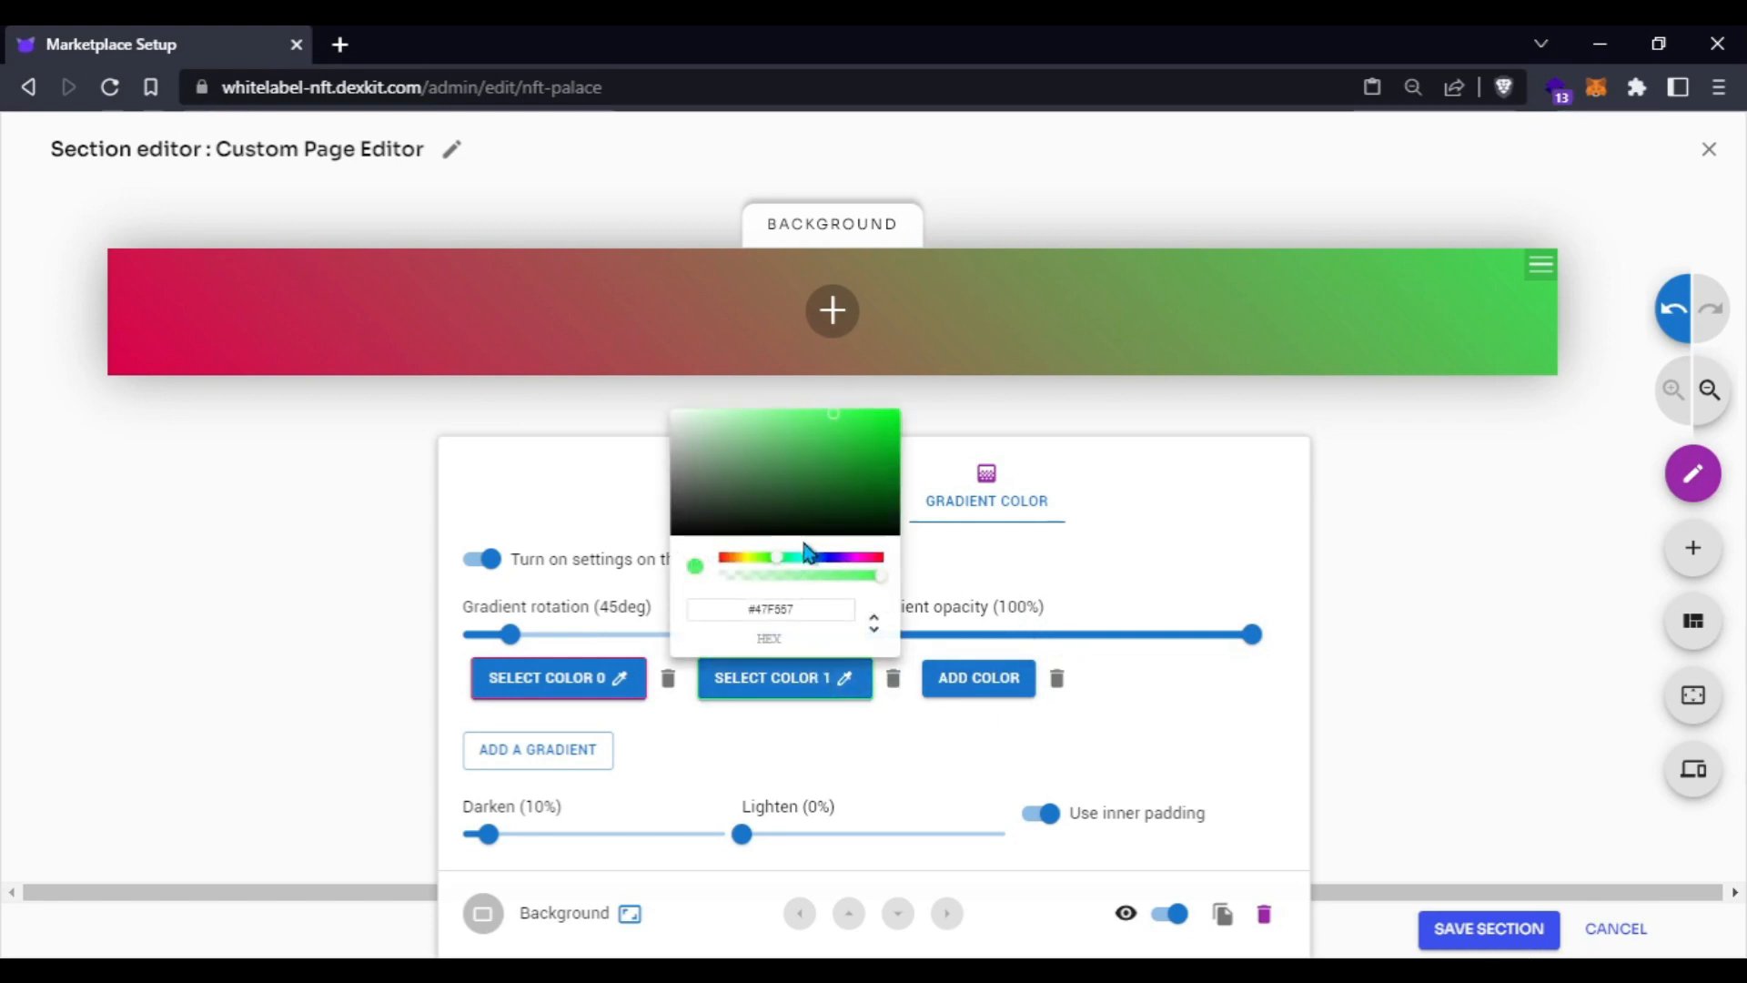
click(849, 558)
drag(849, 560, 848, 560)
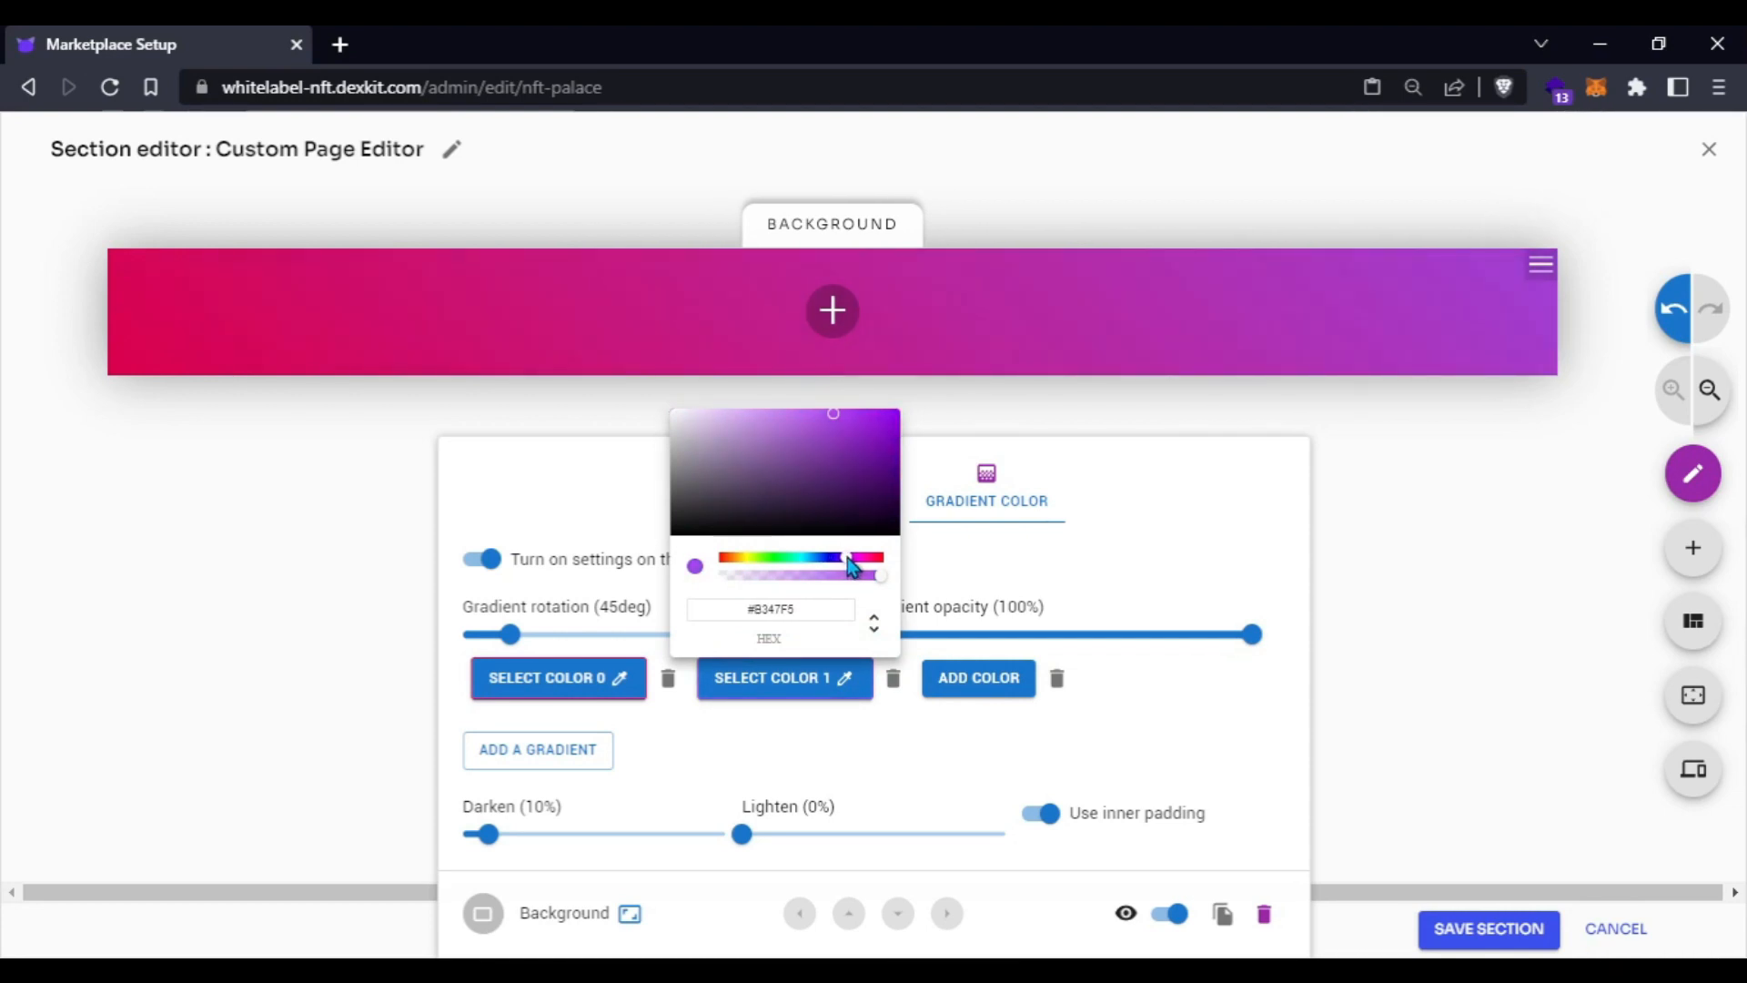
click(988, 749)
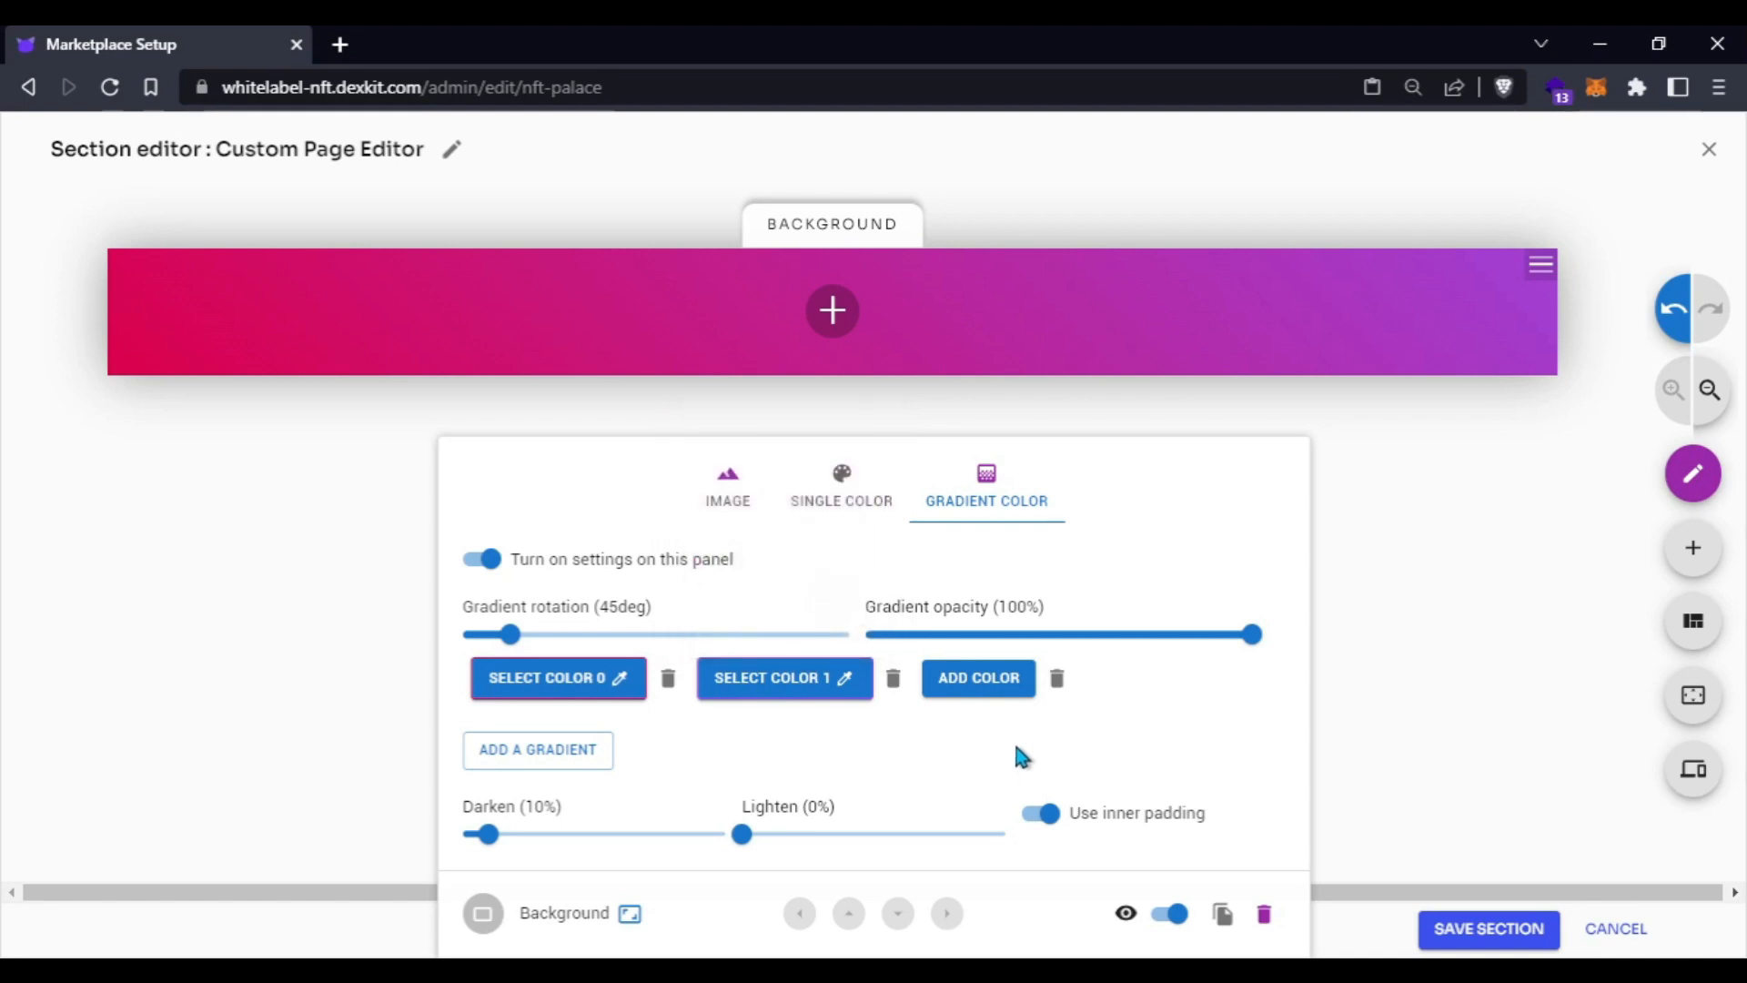
- Save the custom section, then save the marketplace page settings and confirm sending them
click(1472, 927)
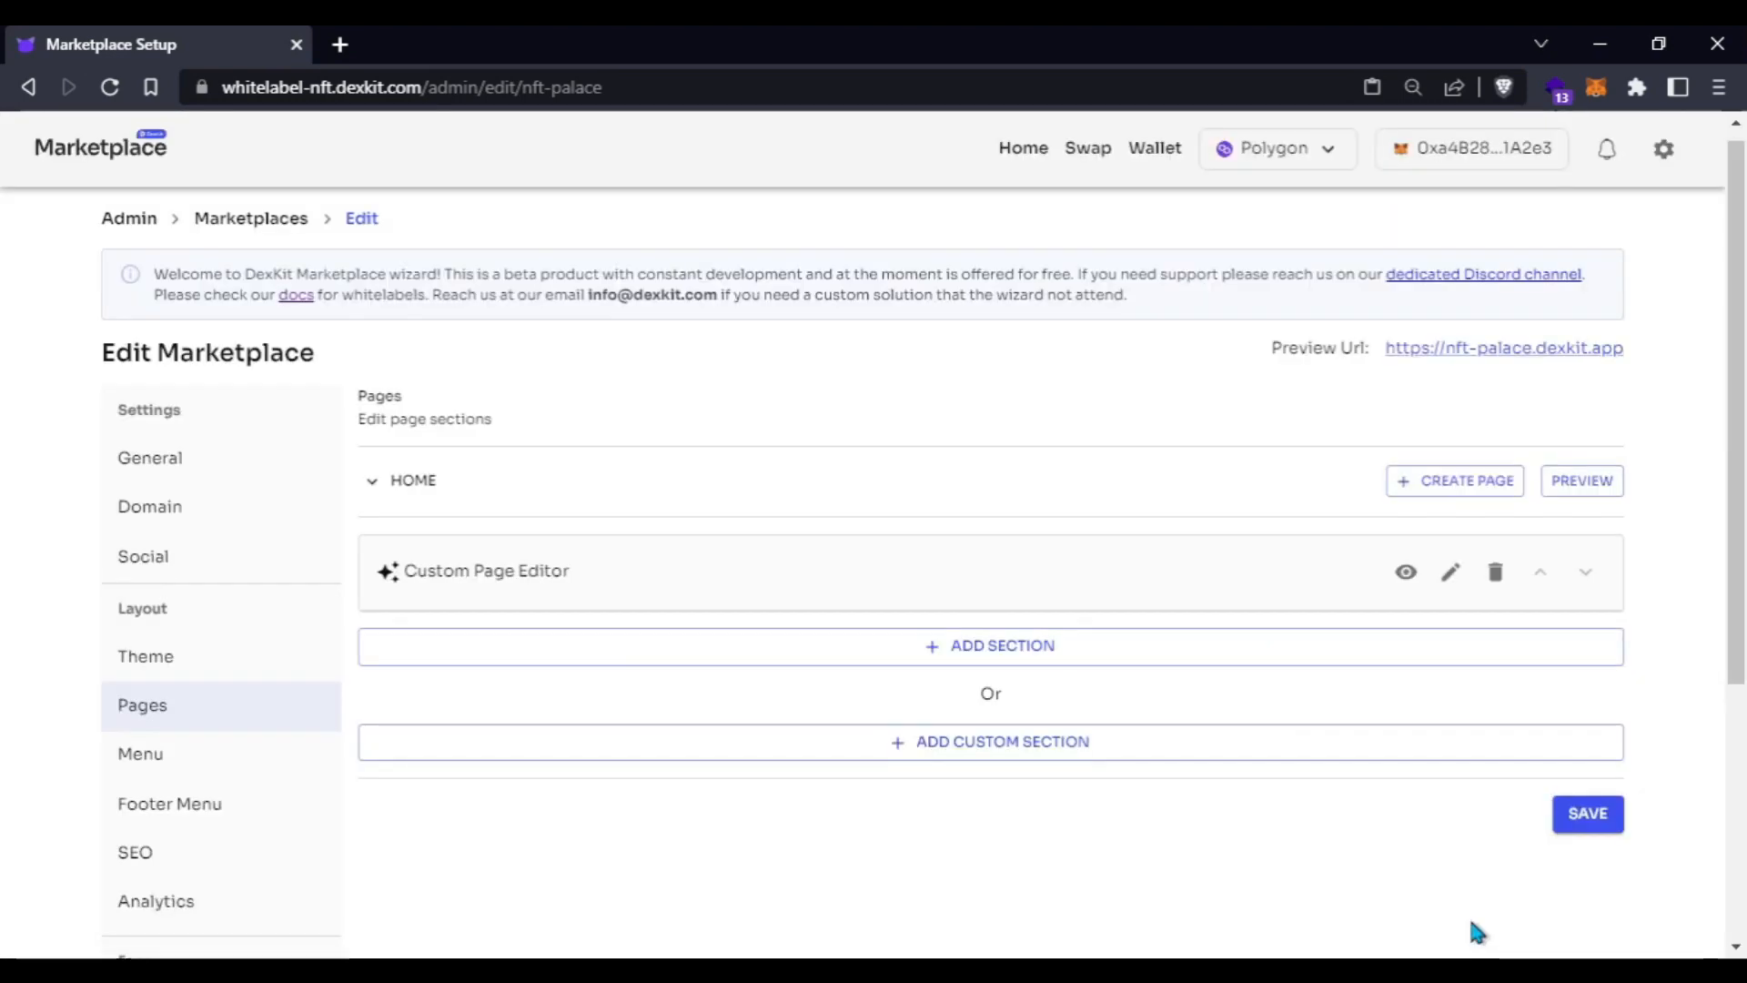
click(1588, 814)
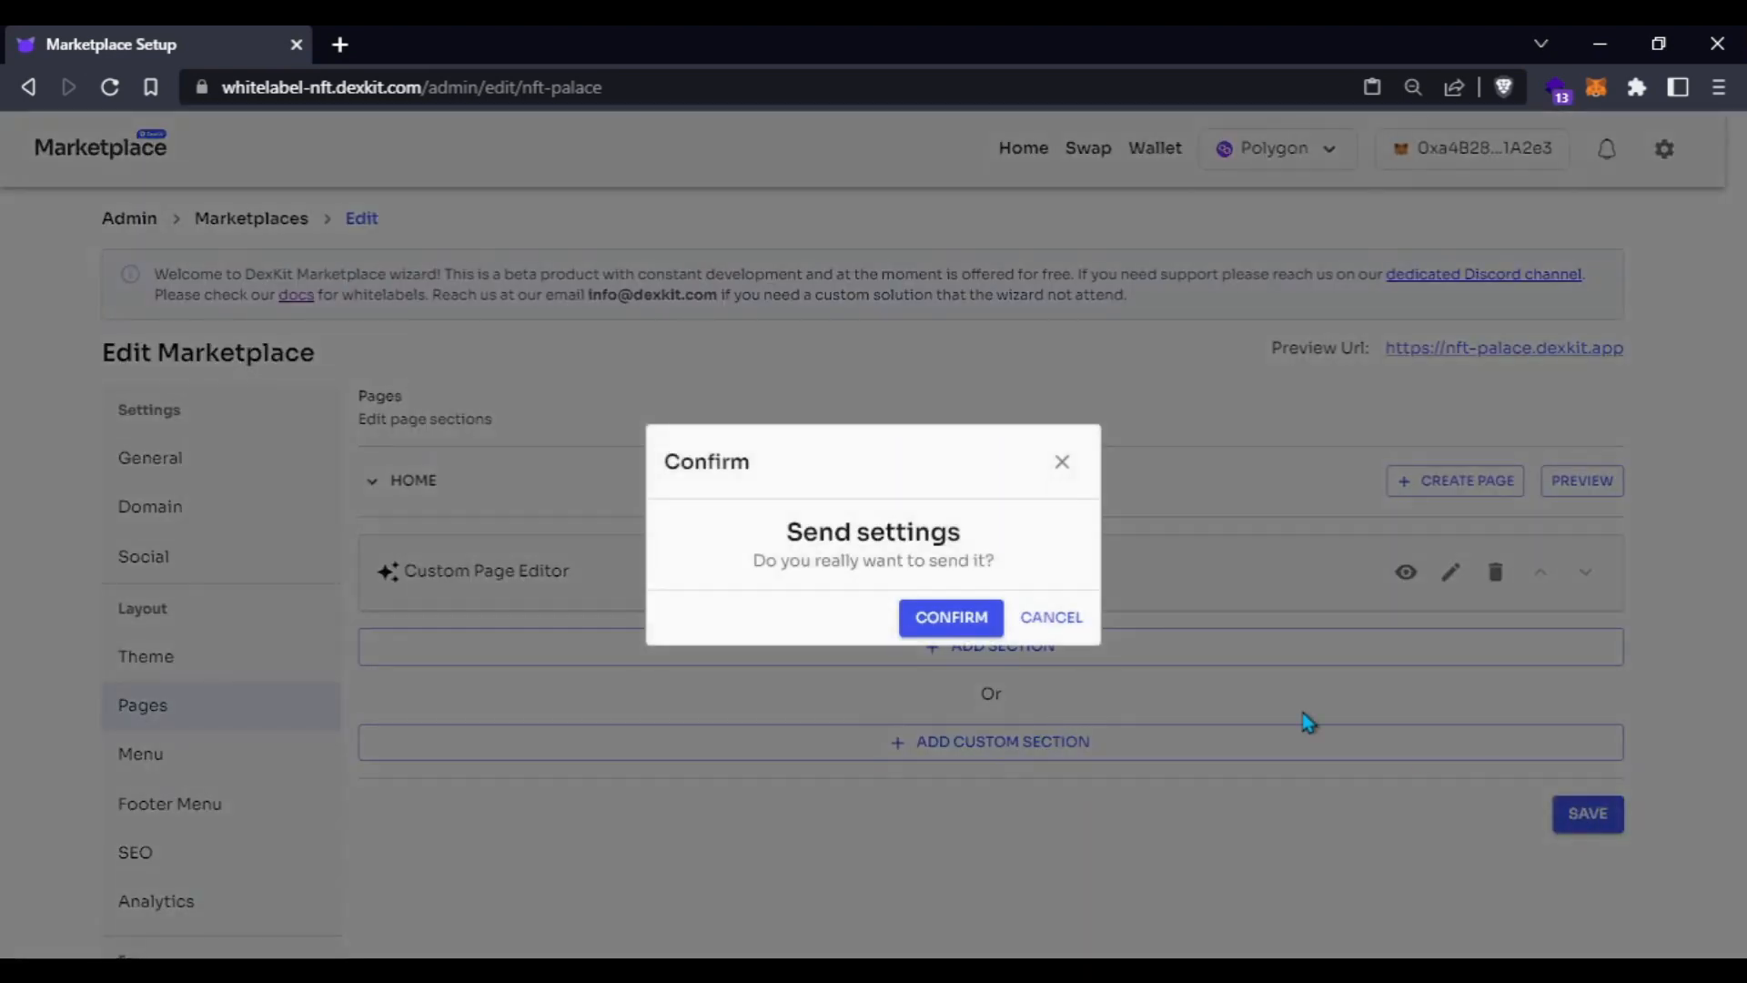
click(947, 627)
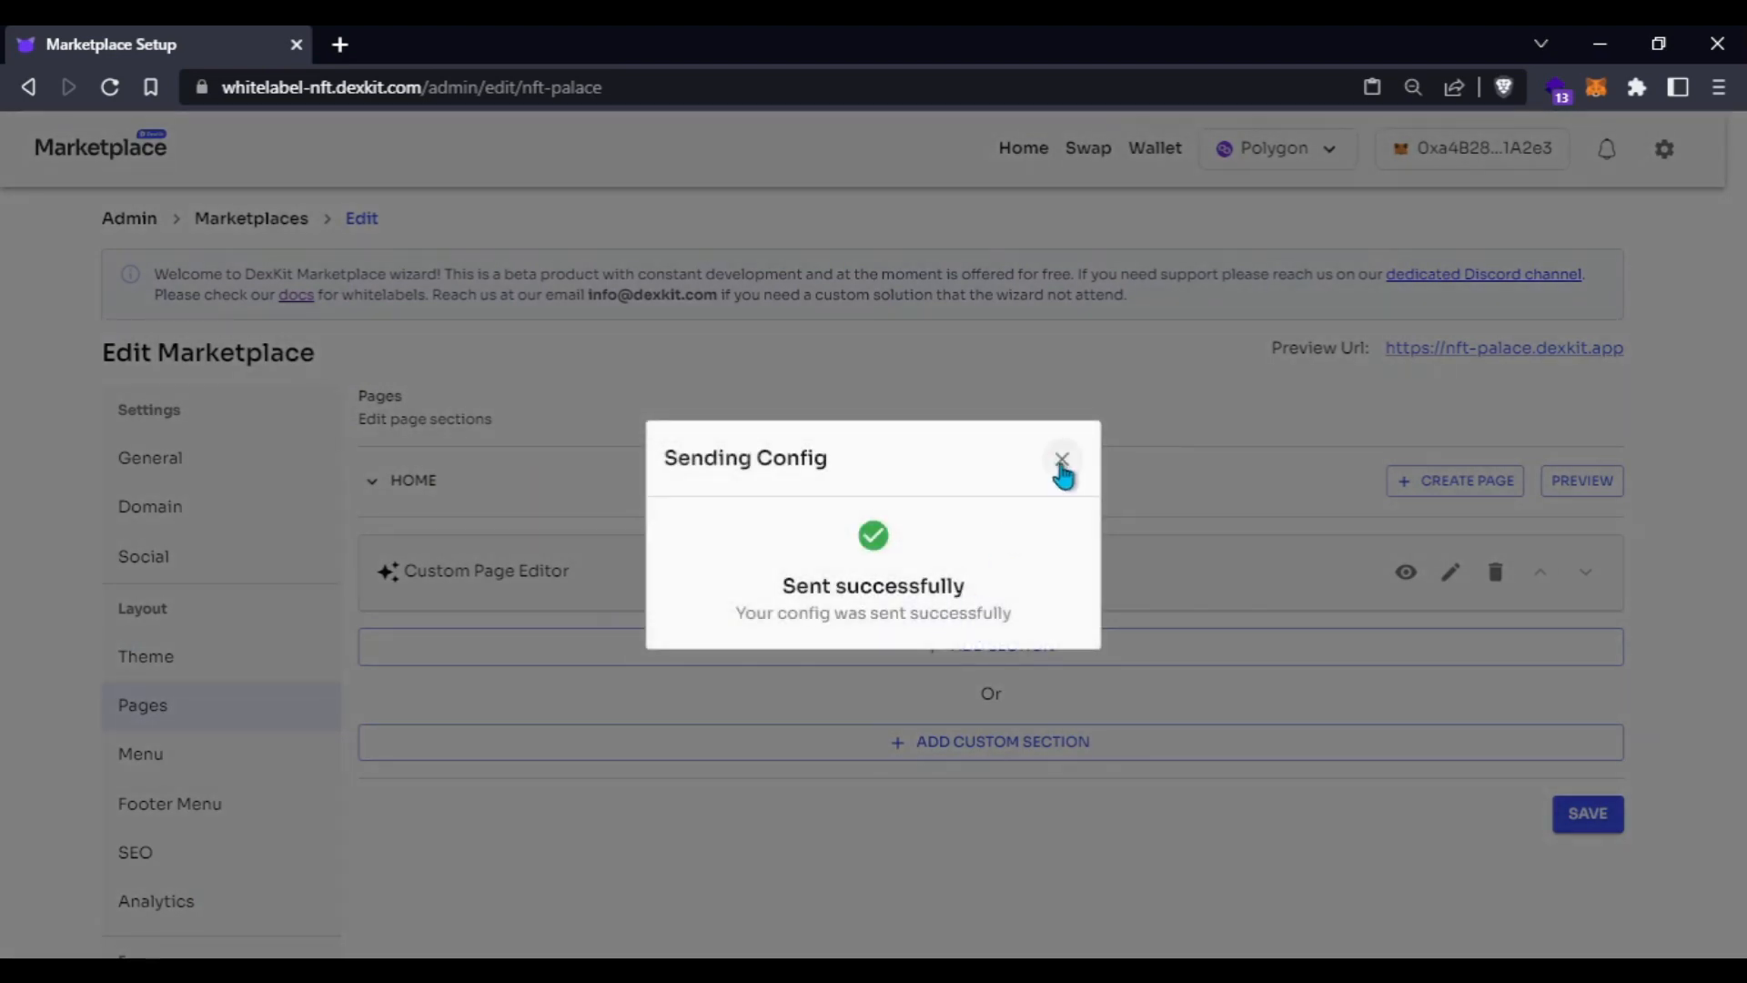
click(1062, 459)
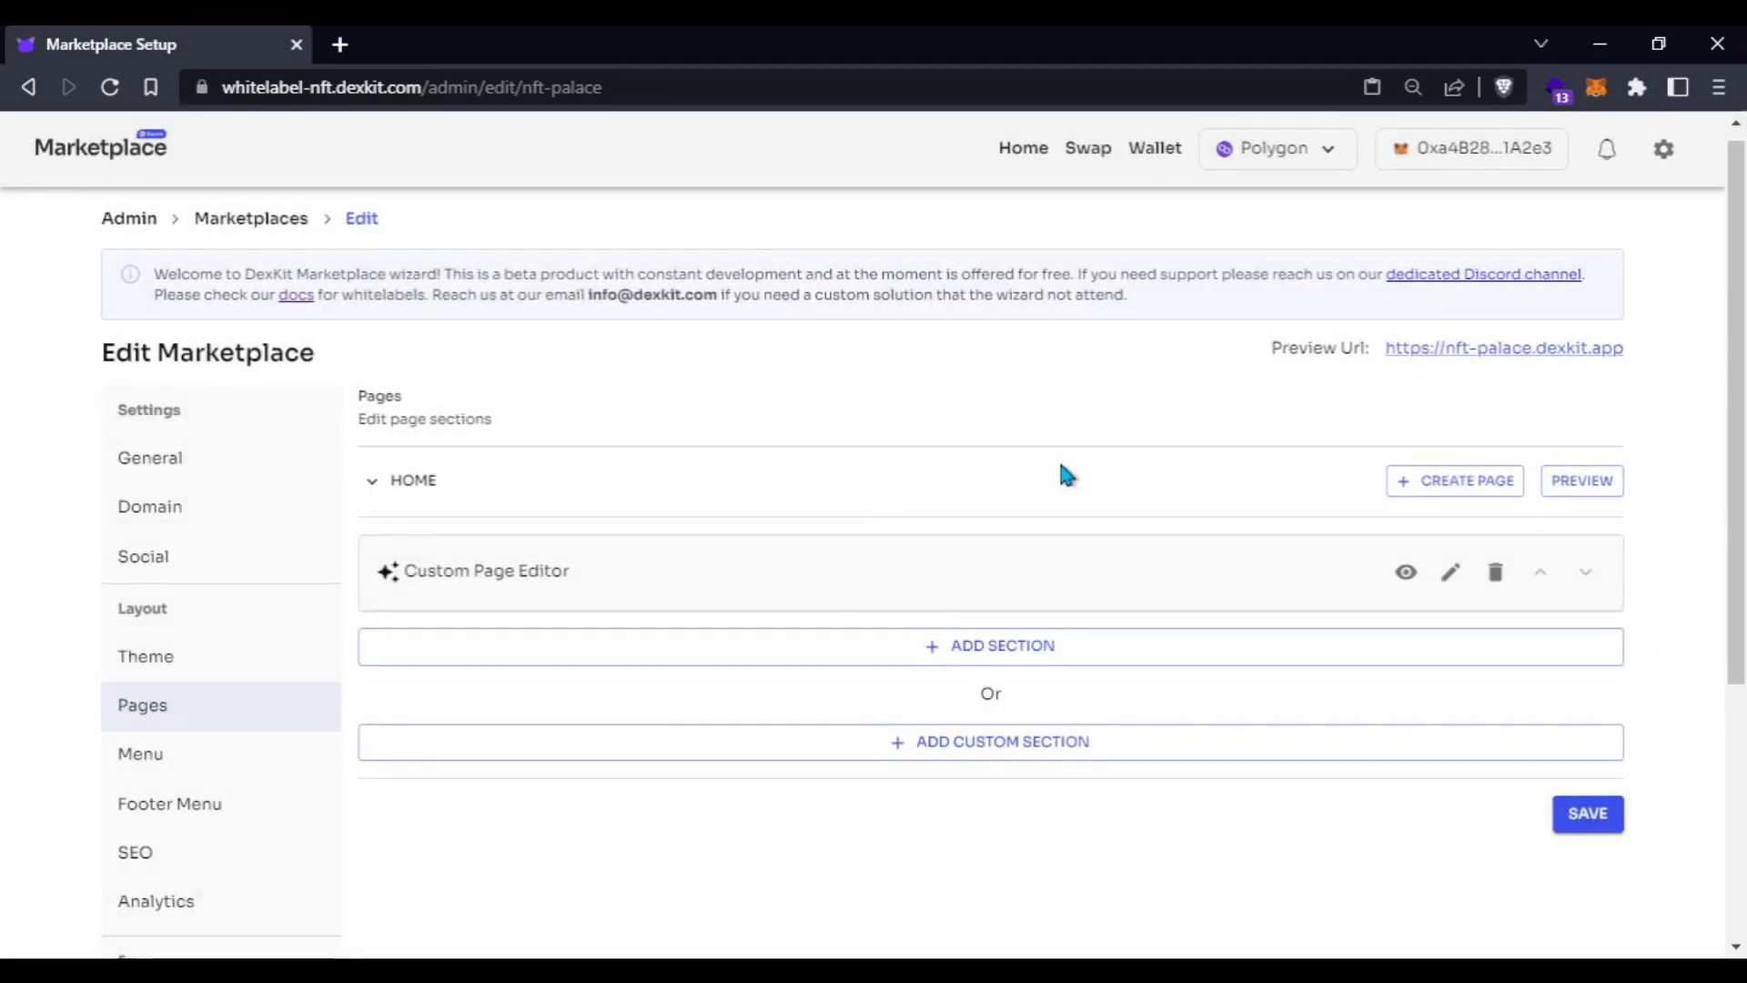
- Reopen the Custom Page Editor section for editing and add a Text block inside the gradient background
click(1452, 579)
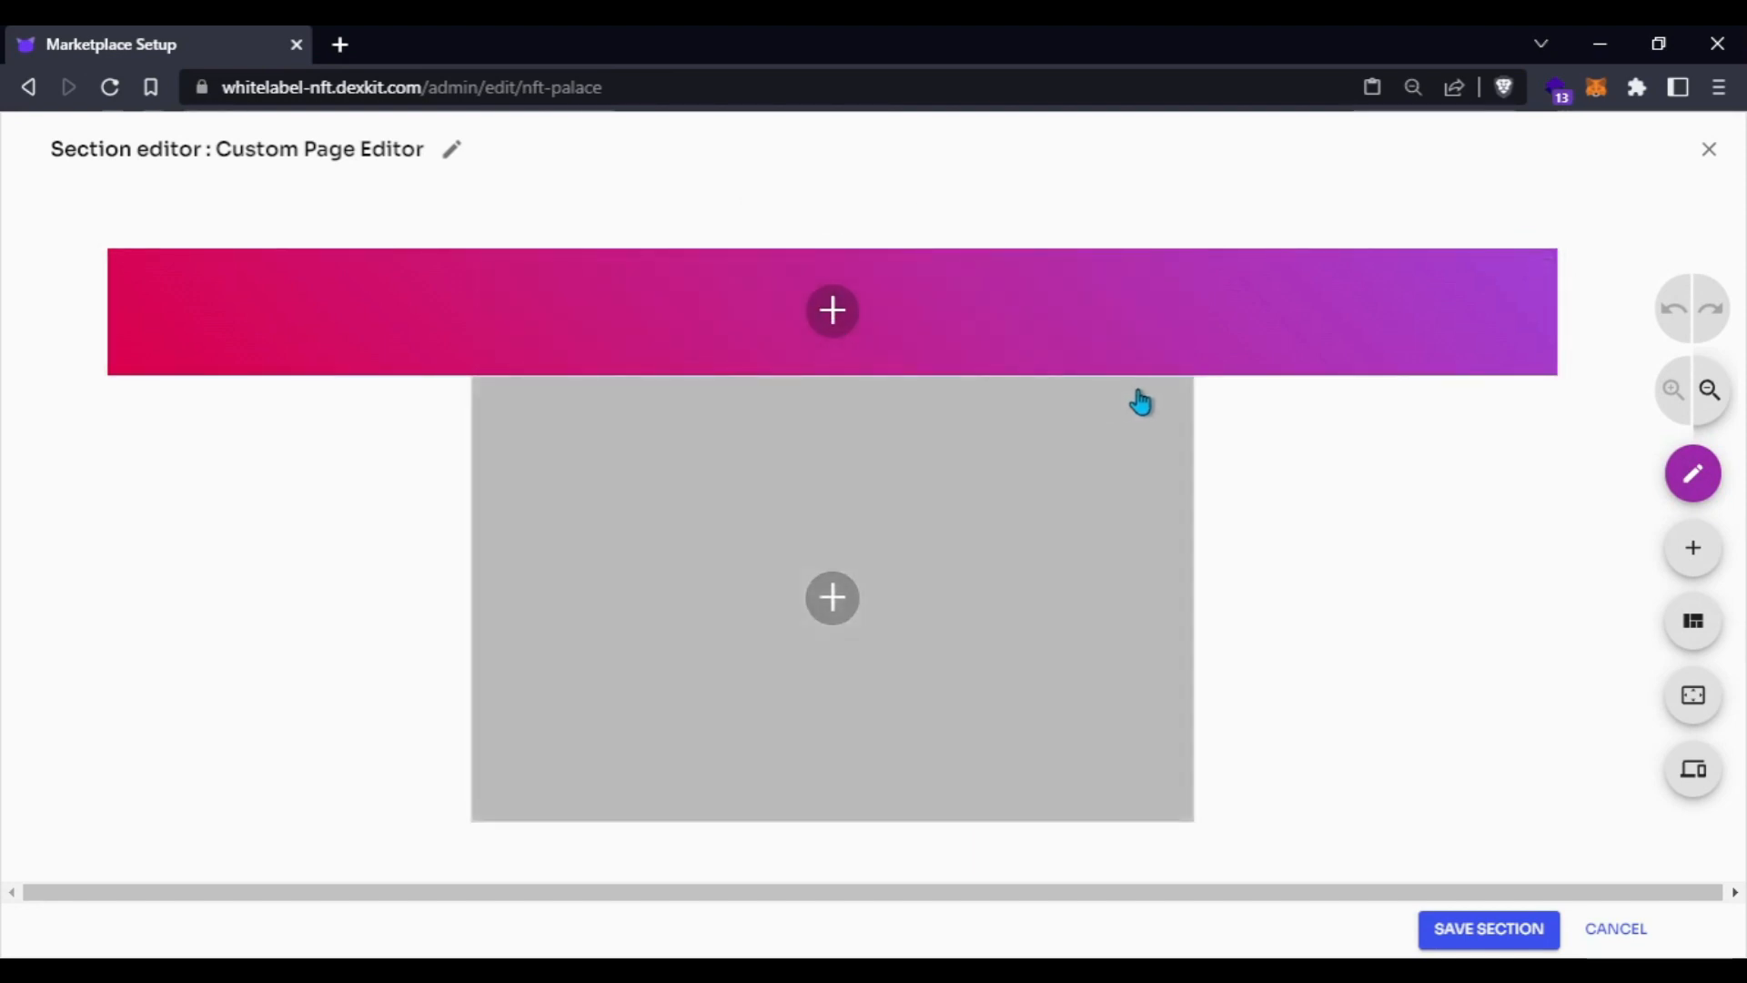
click(833, 311)
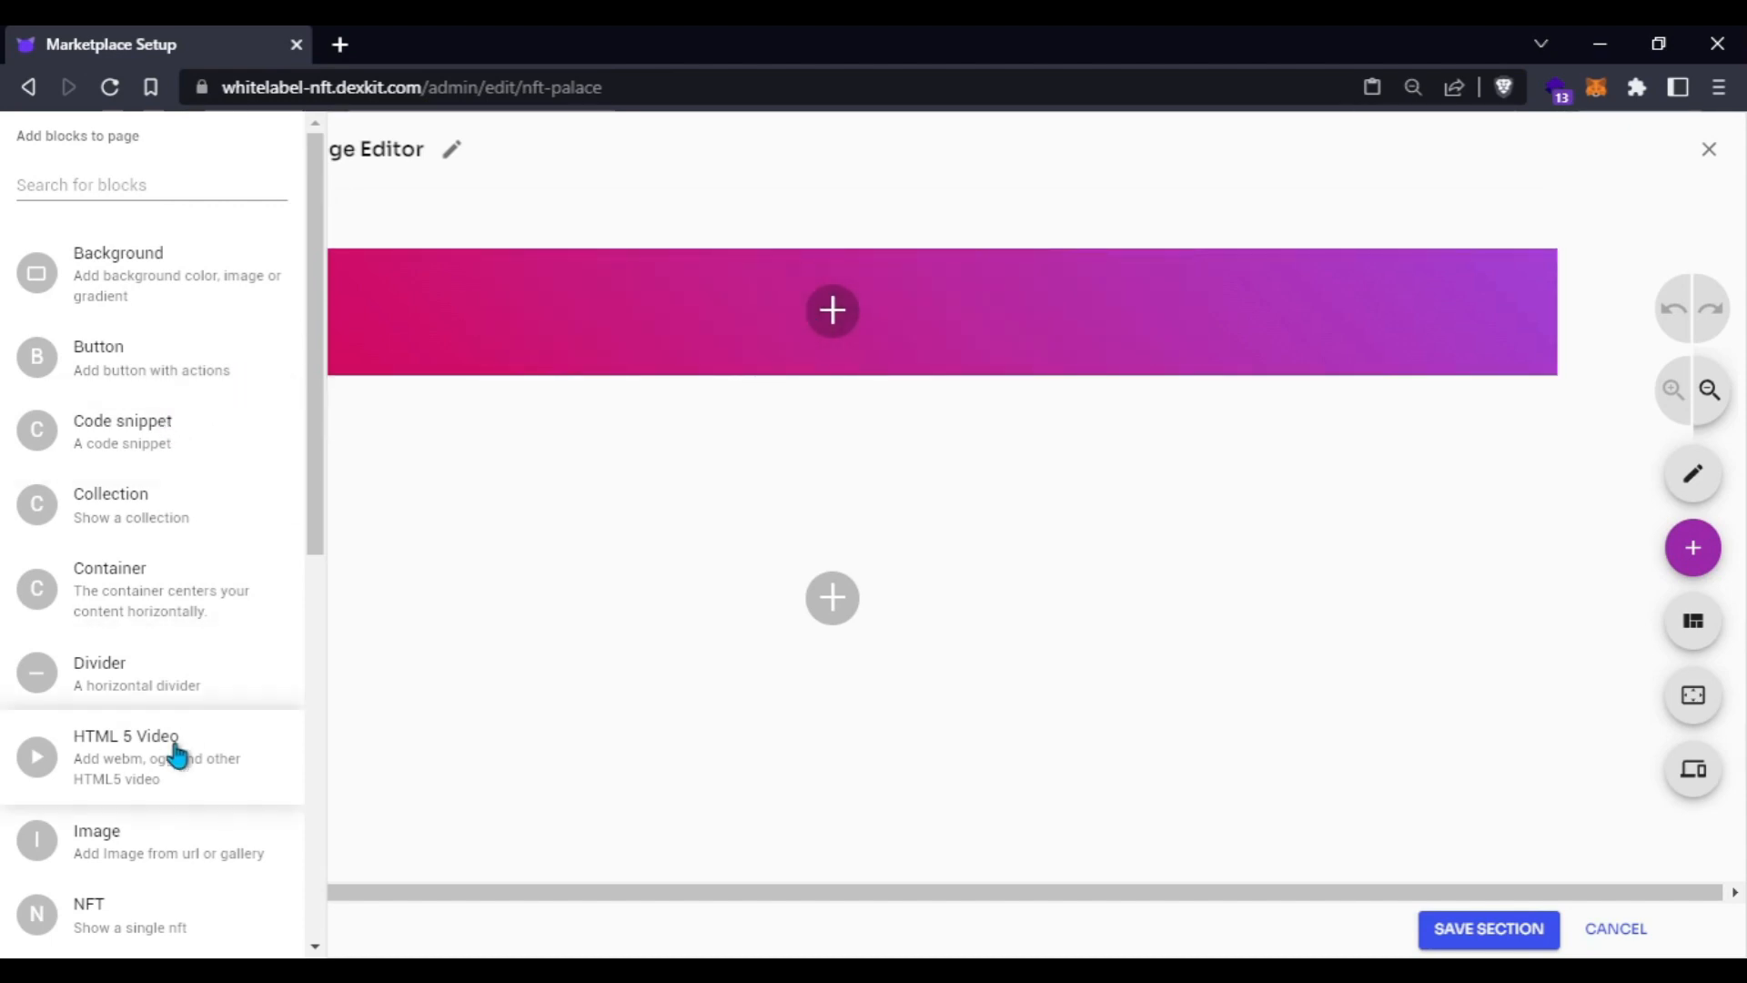
scroll(119, 831, down, 5)
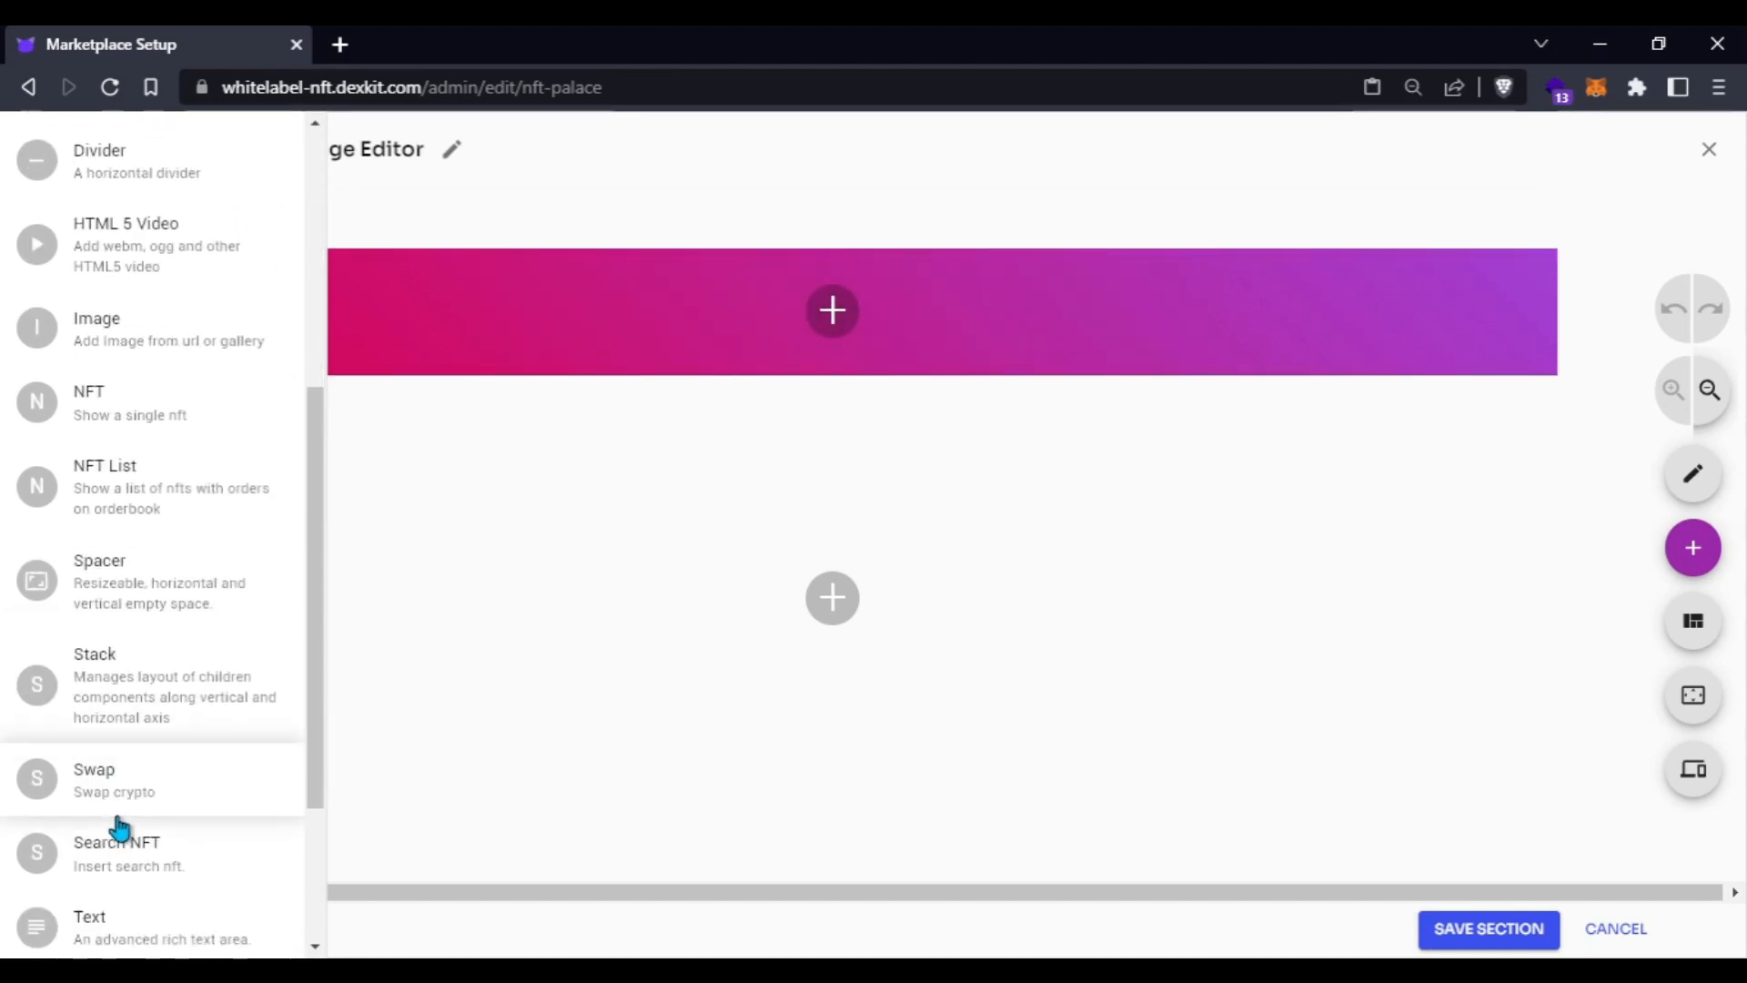
scroll(119, 828, down, 2)
drag(117, 788, 832, 320)
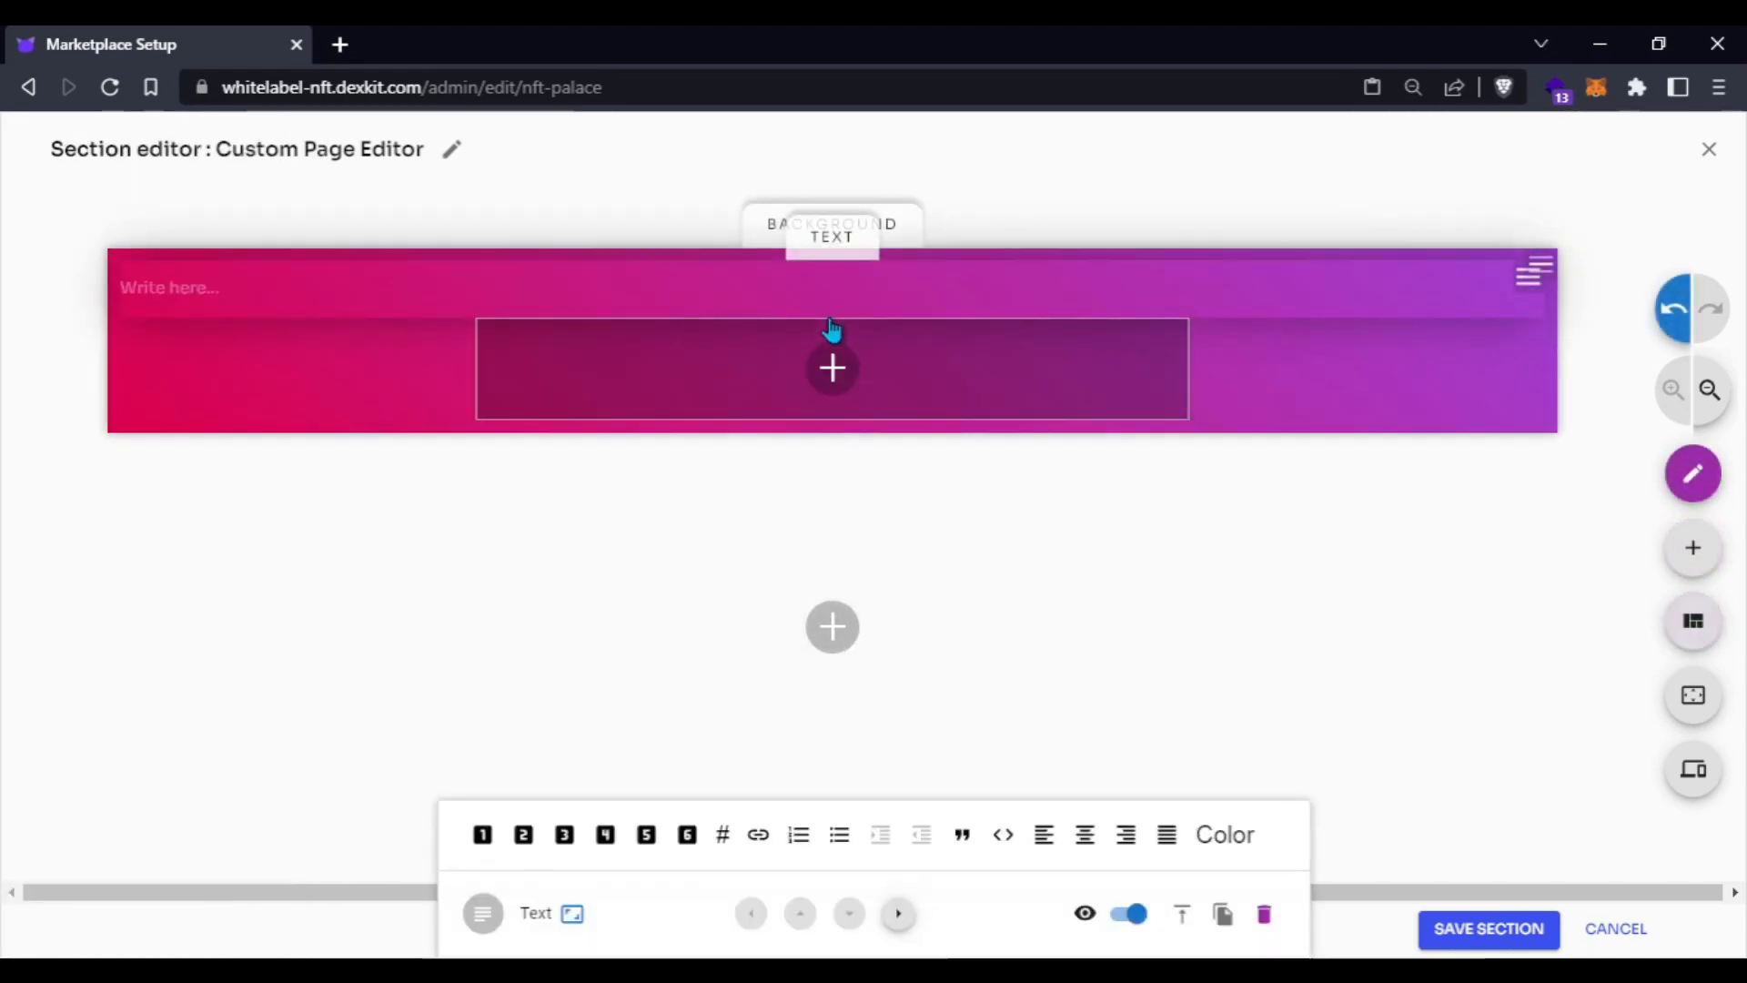
- Write "Welcome to our NFT Palace! 🥳" in the text block as a centred level-1 heading
click(188, 287)
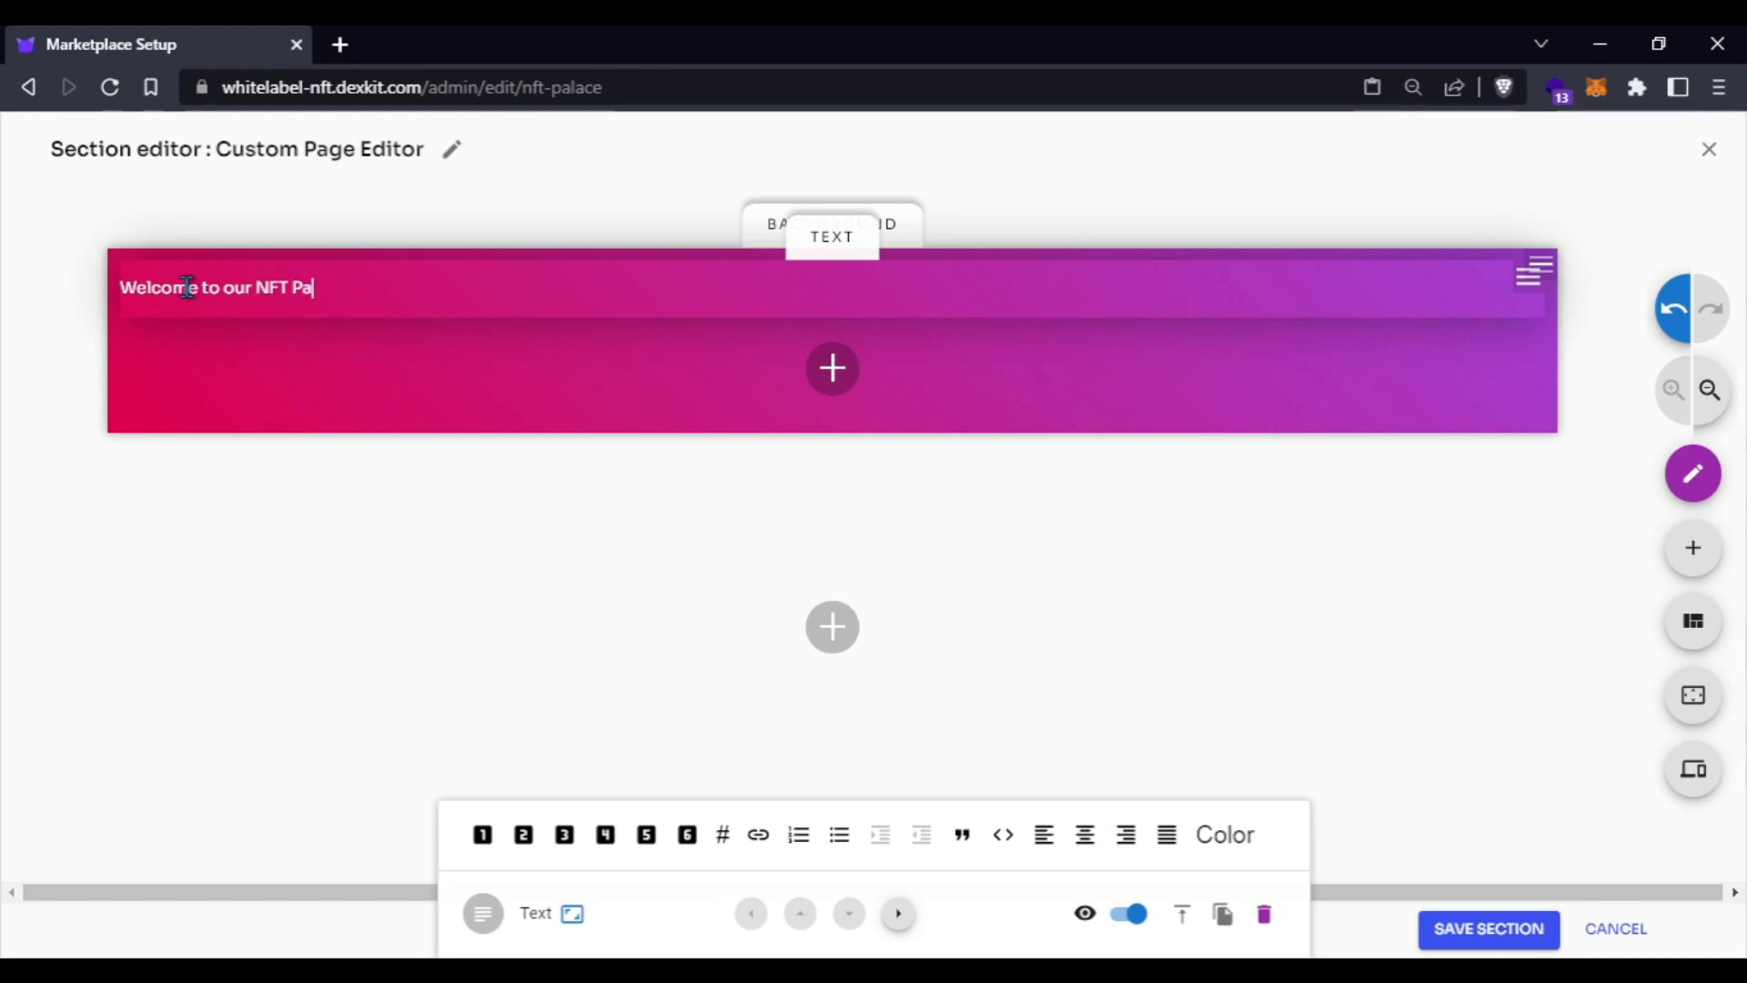
triple_click(187, 288)
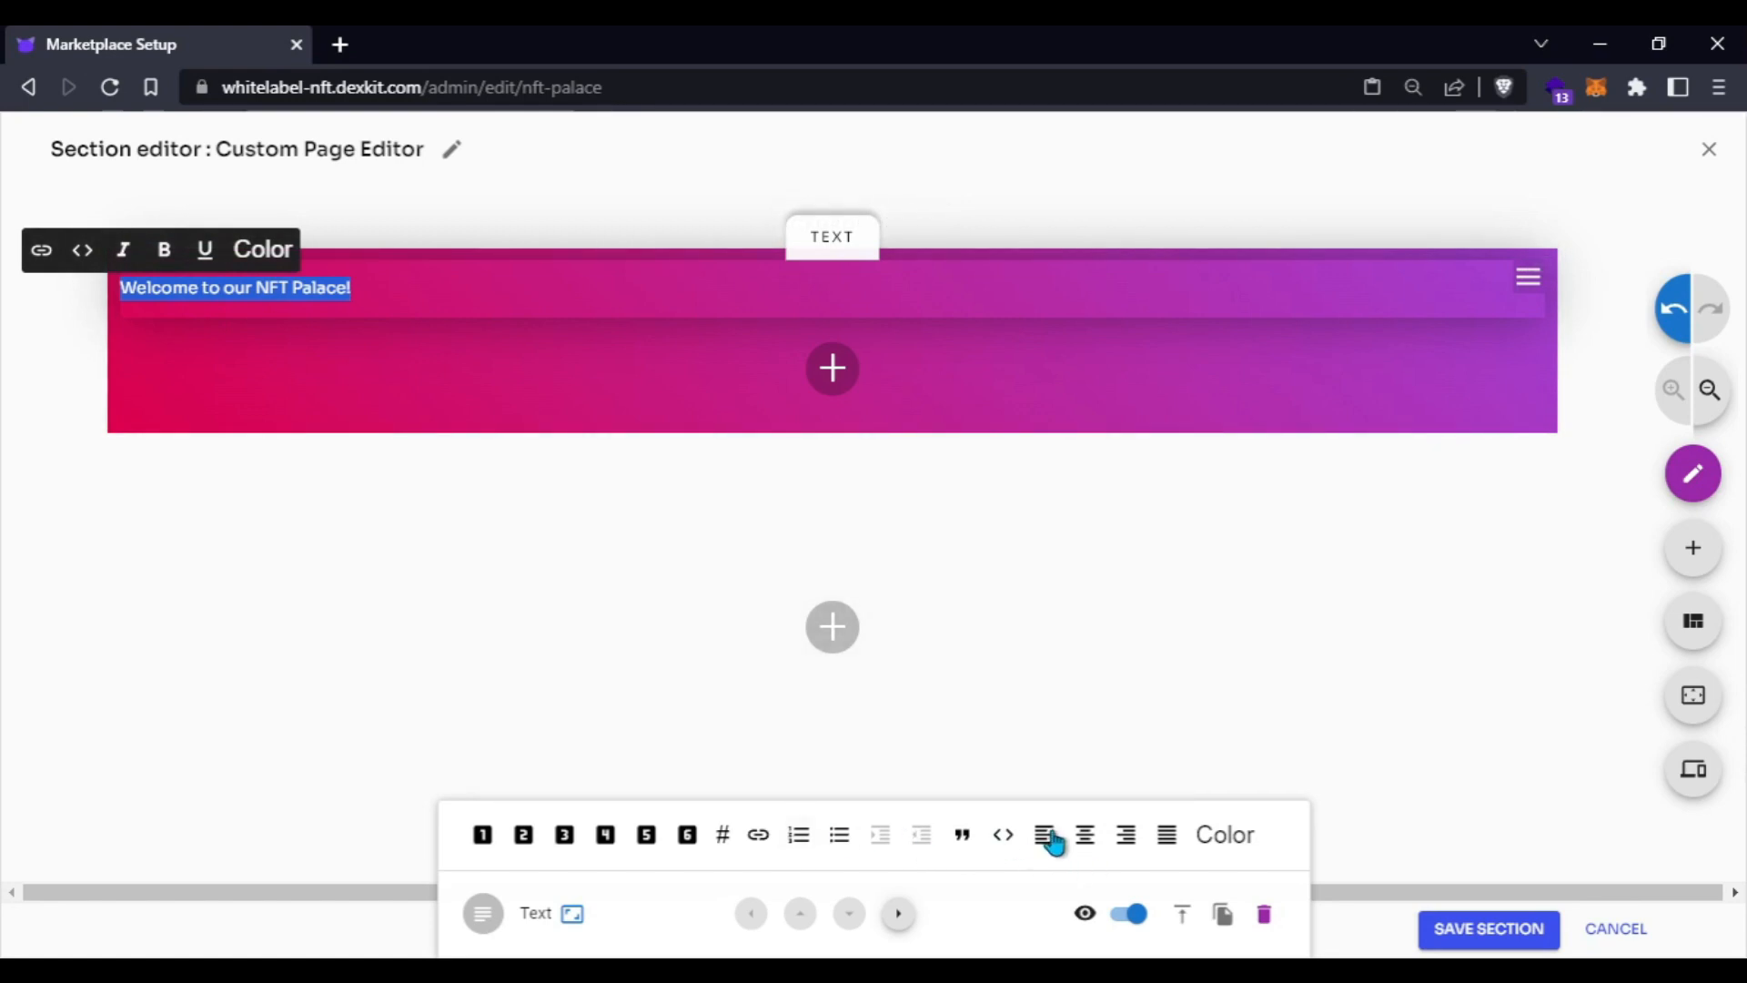
click(1085, 835)
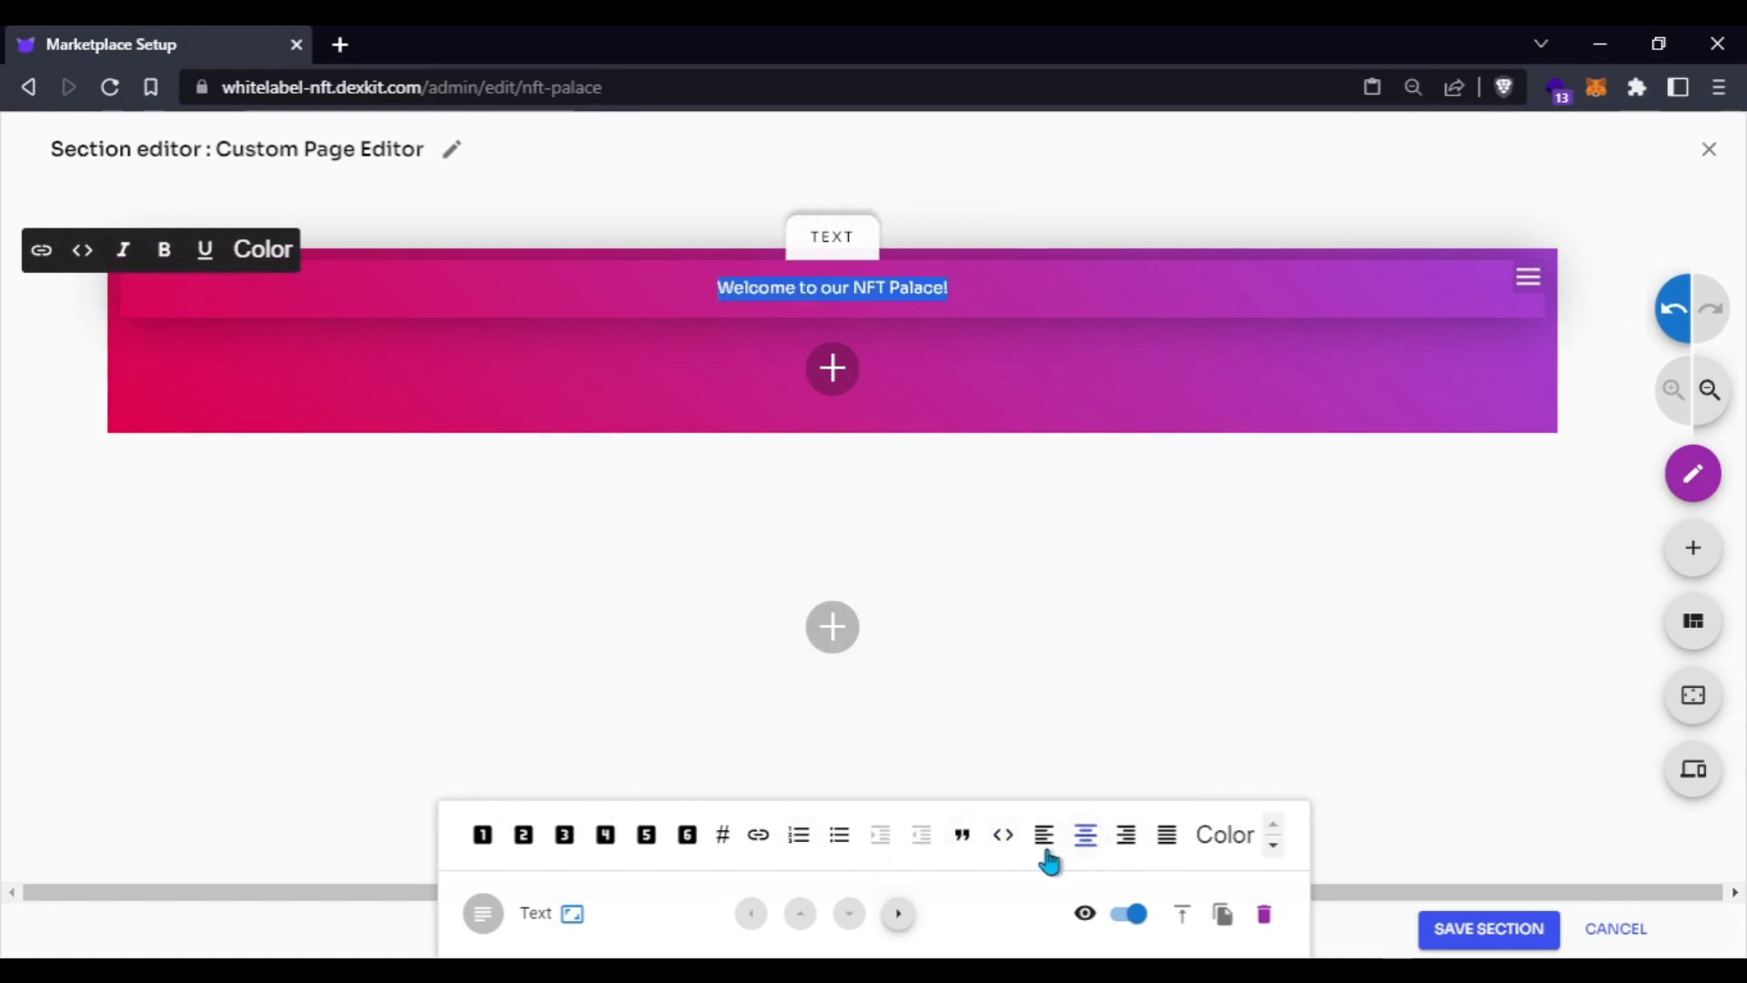
click(483, 836)
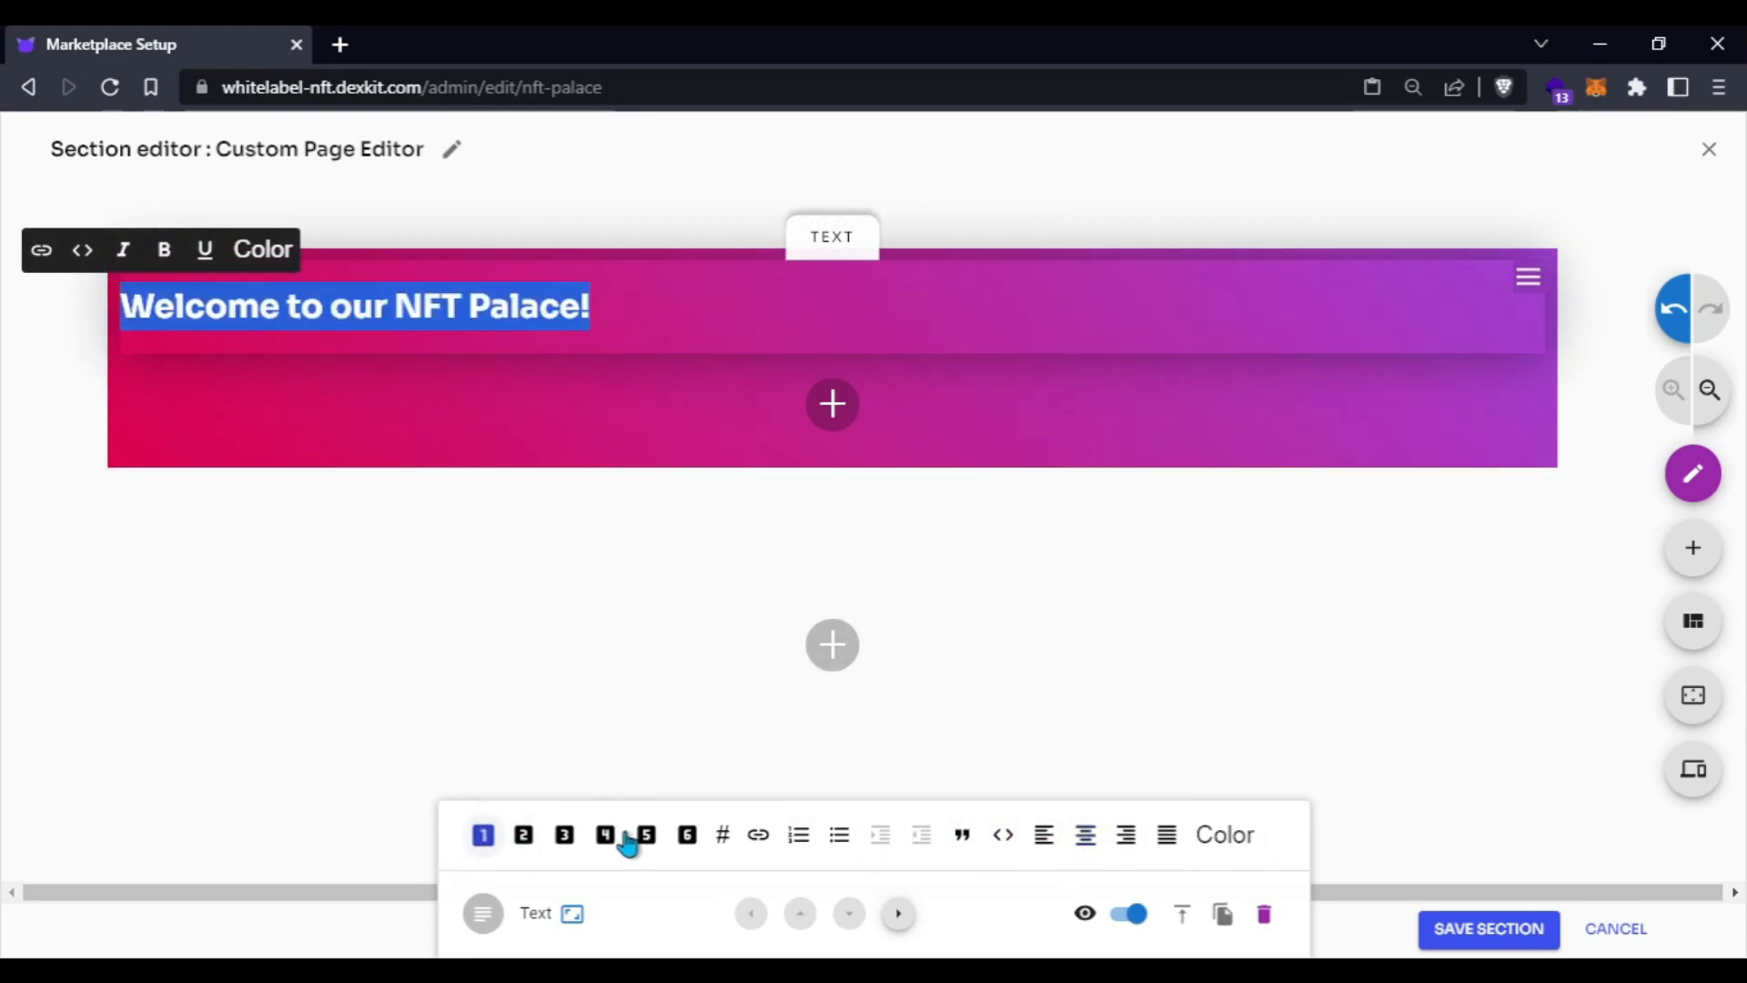
click(1085, 834)
click(1148, 310)
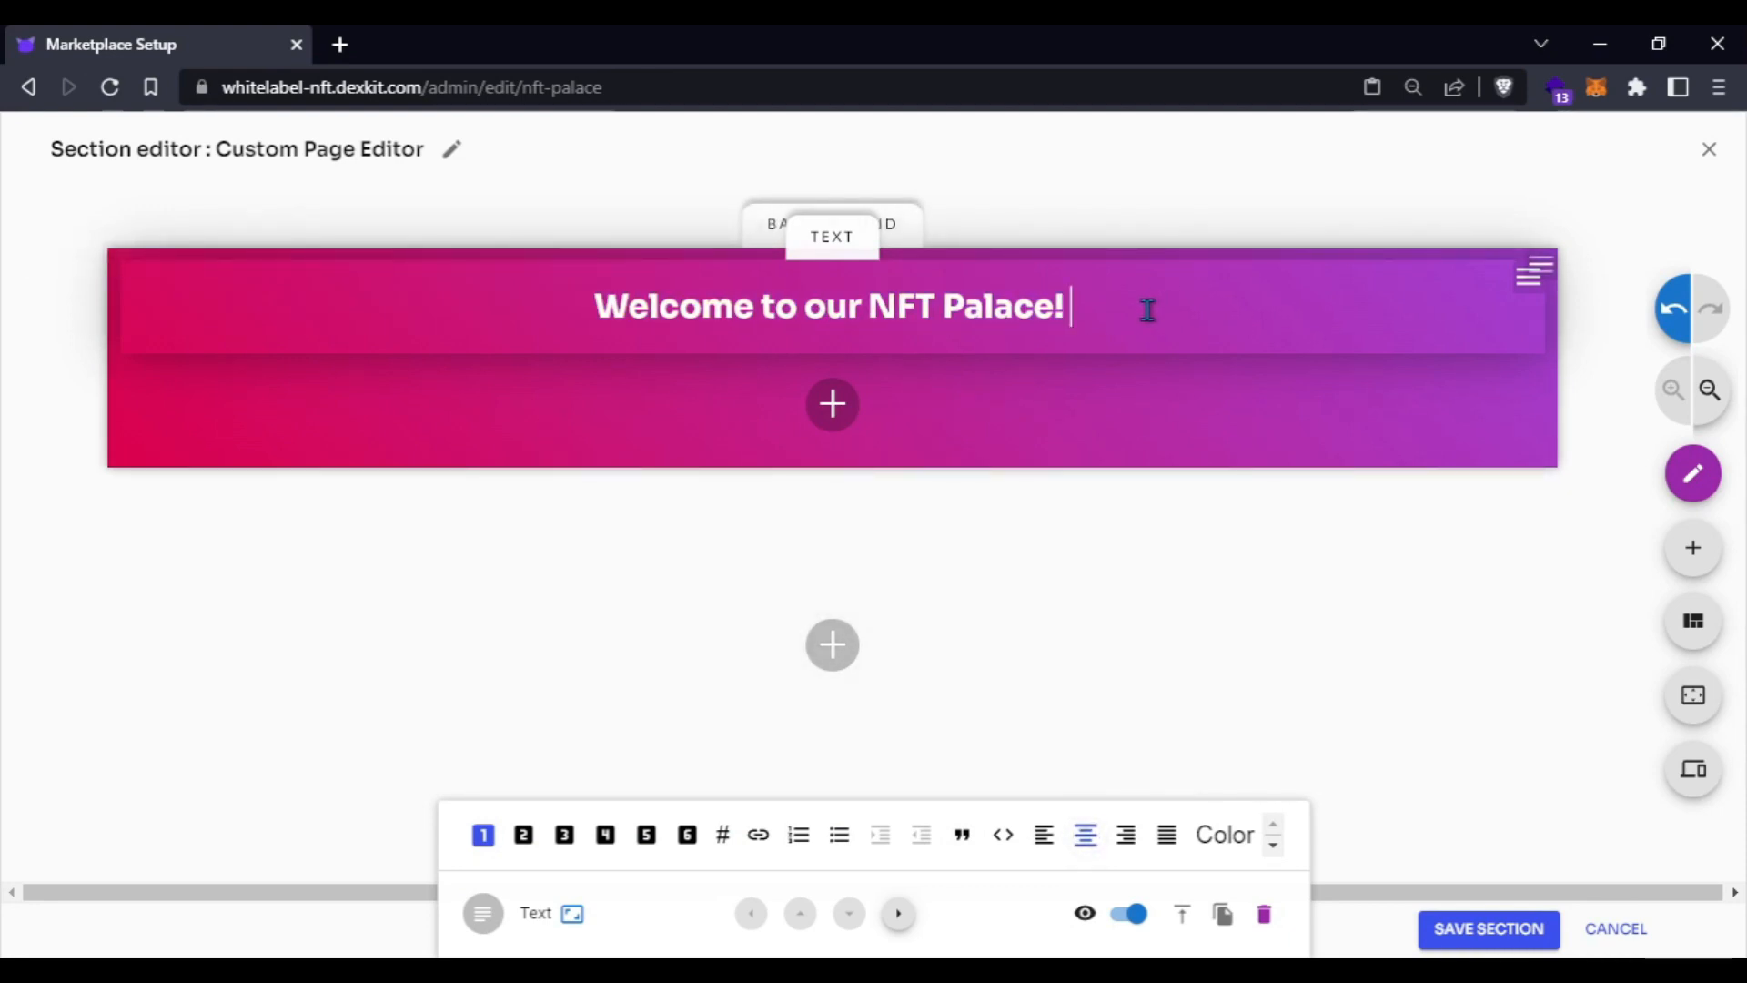
text(🥳)
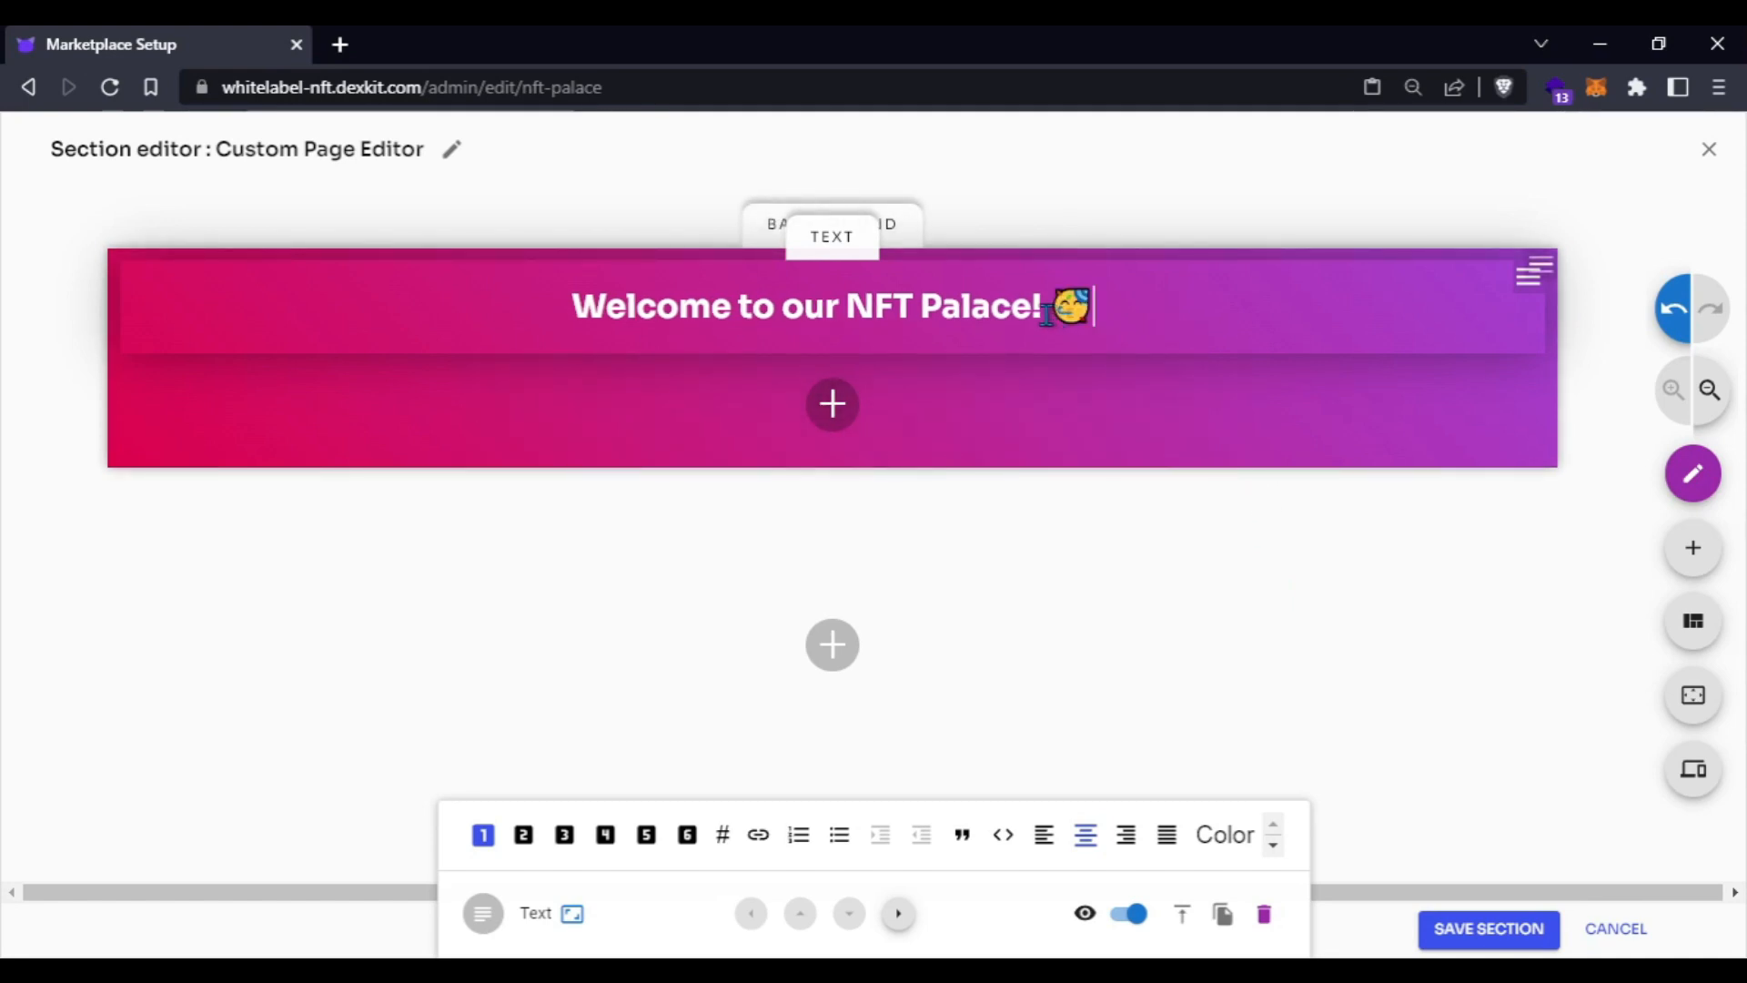
- Colour the heading's exclamation mark green (#46E508)
drag(1045, 309, 1033, 312)
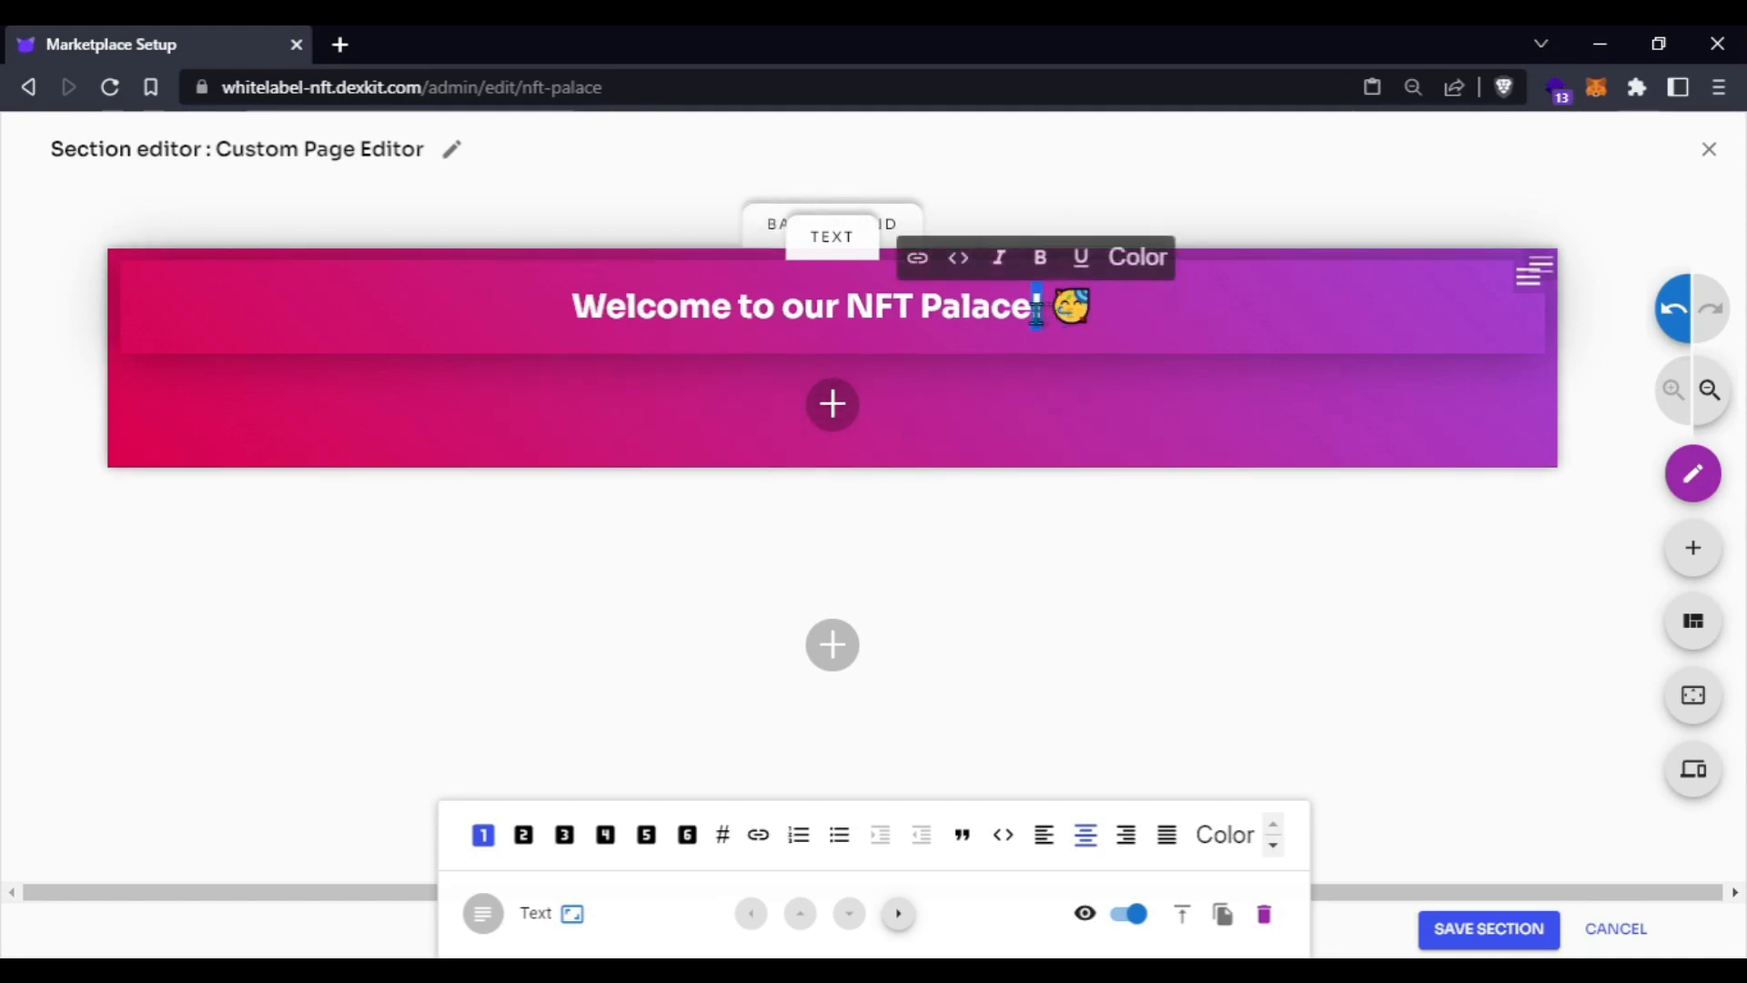
click(1125, 263)
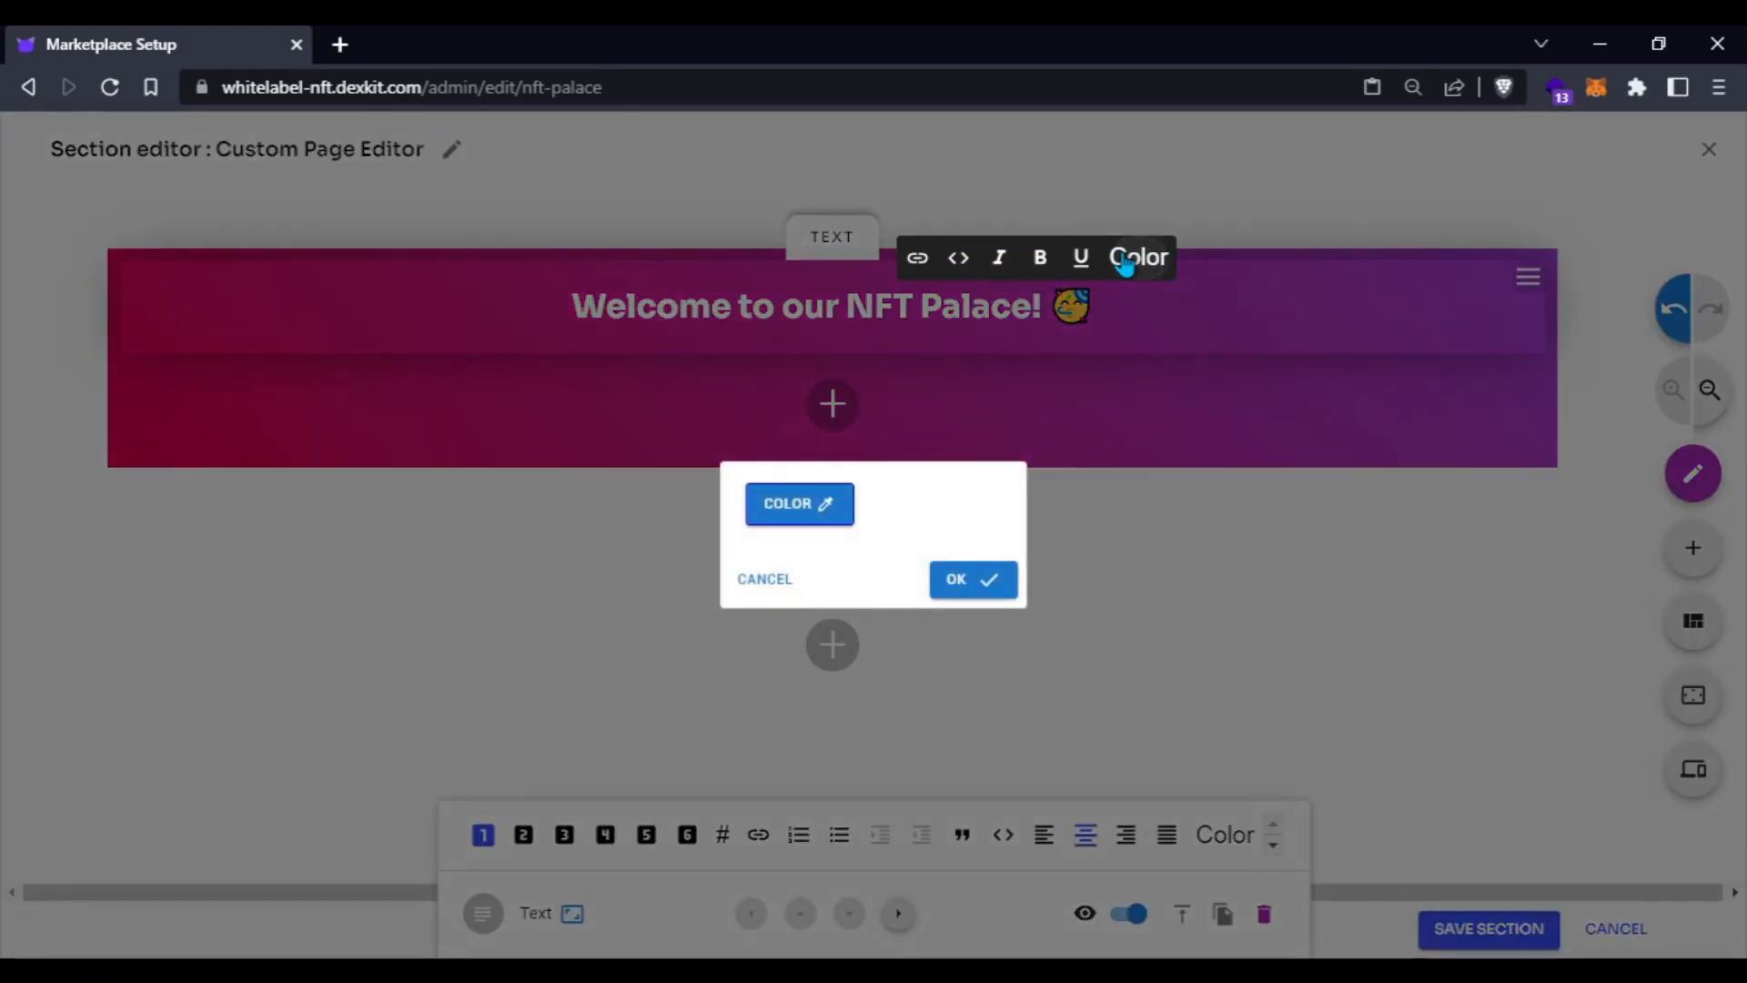
click(832, 515)
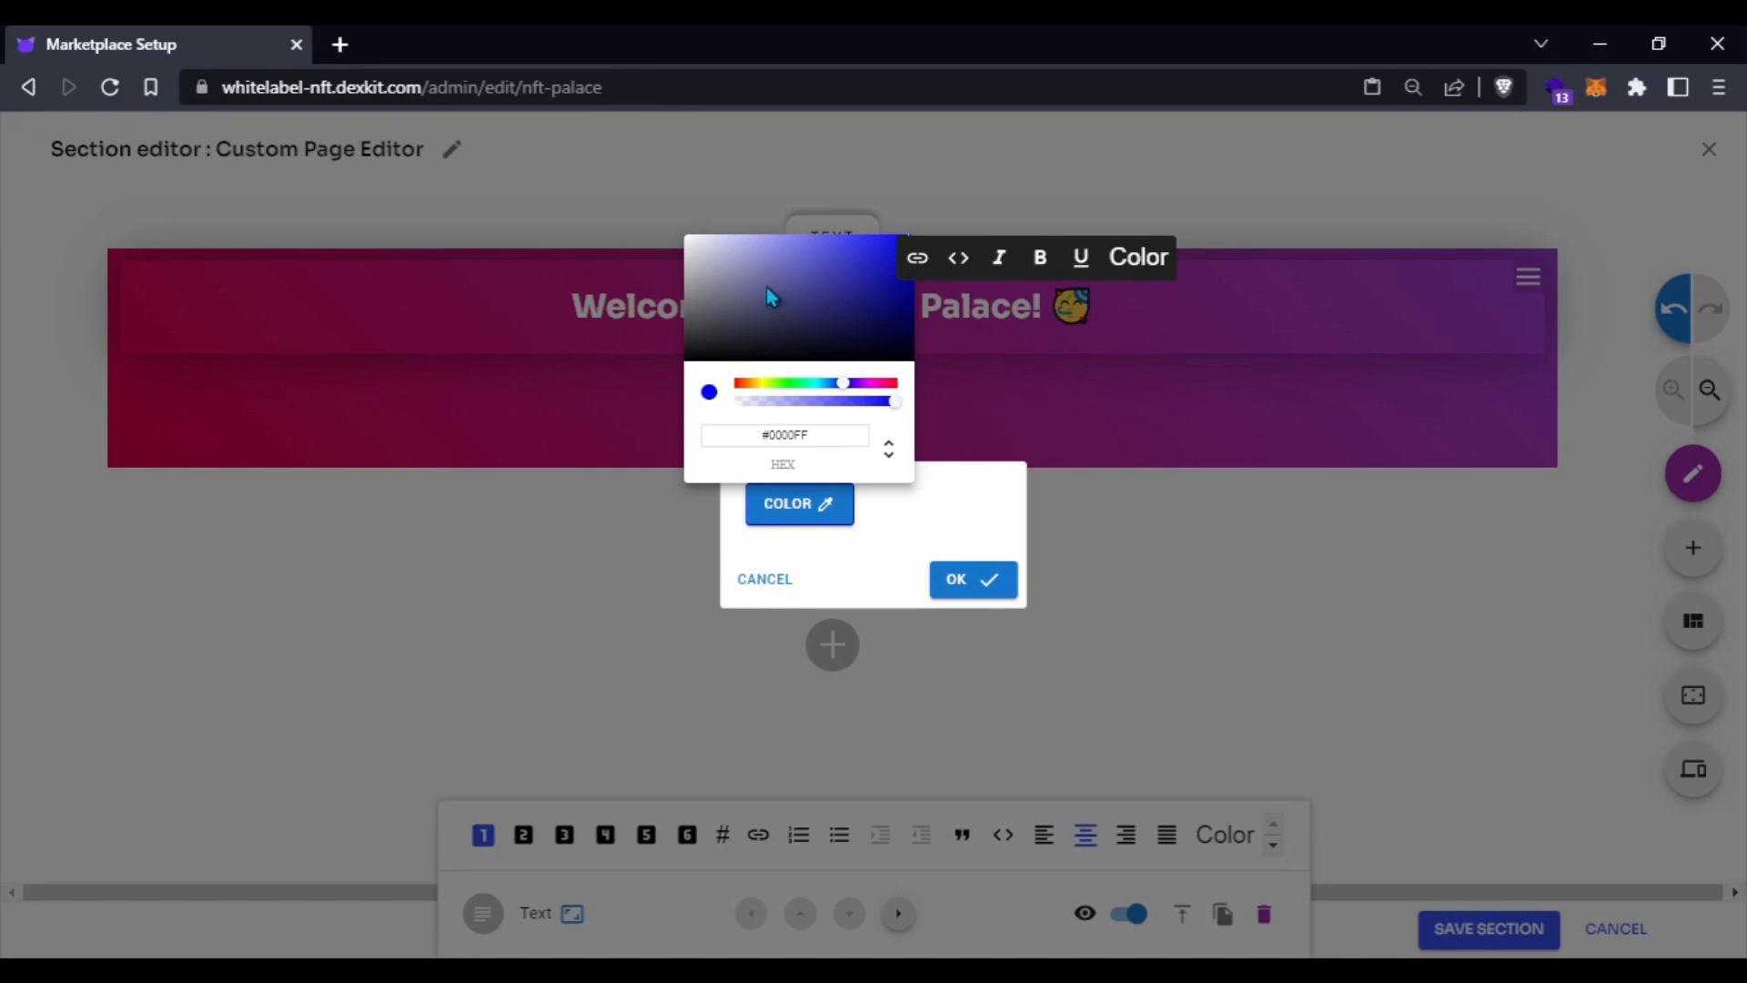
click(786, 384)
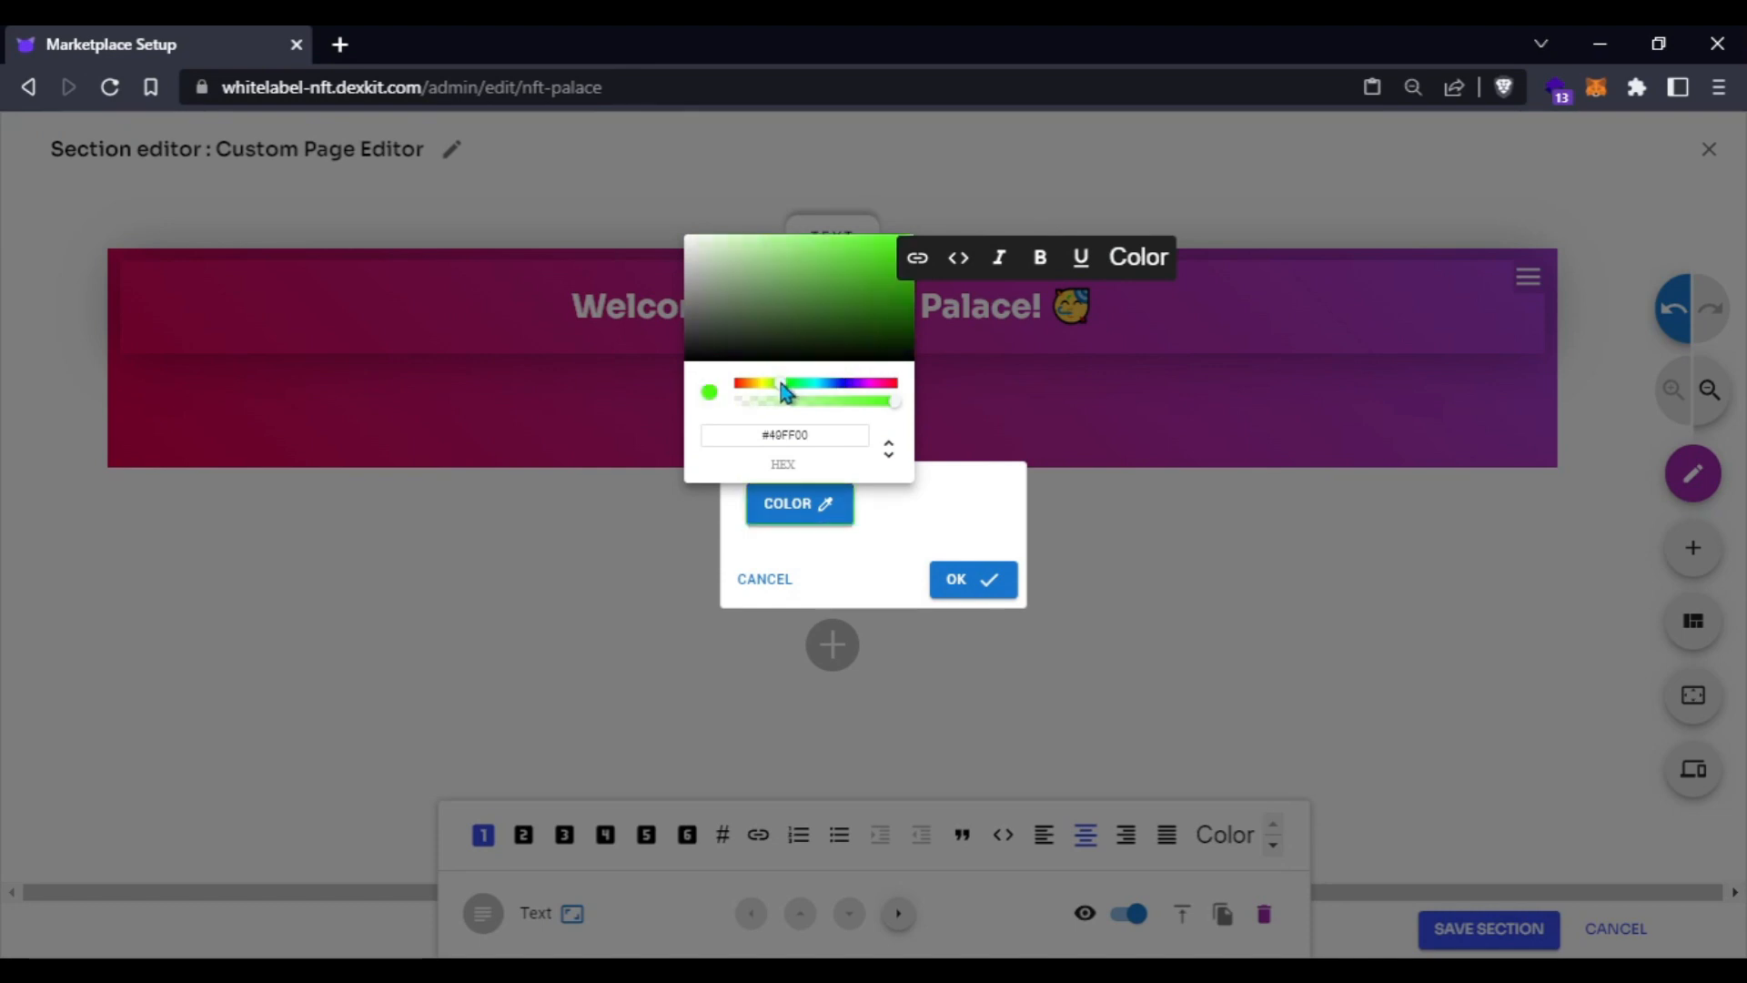
drag(854, 296, 910, 251)
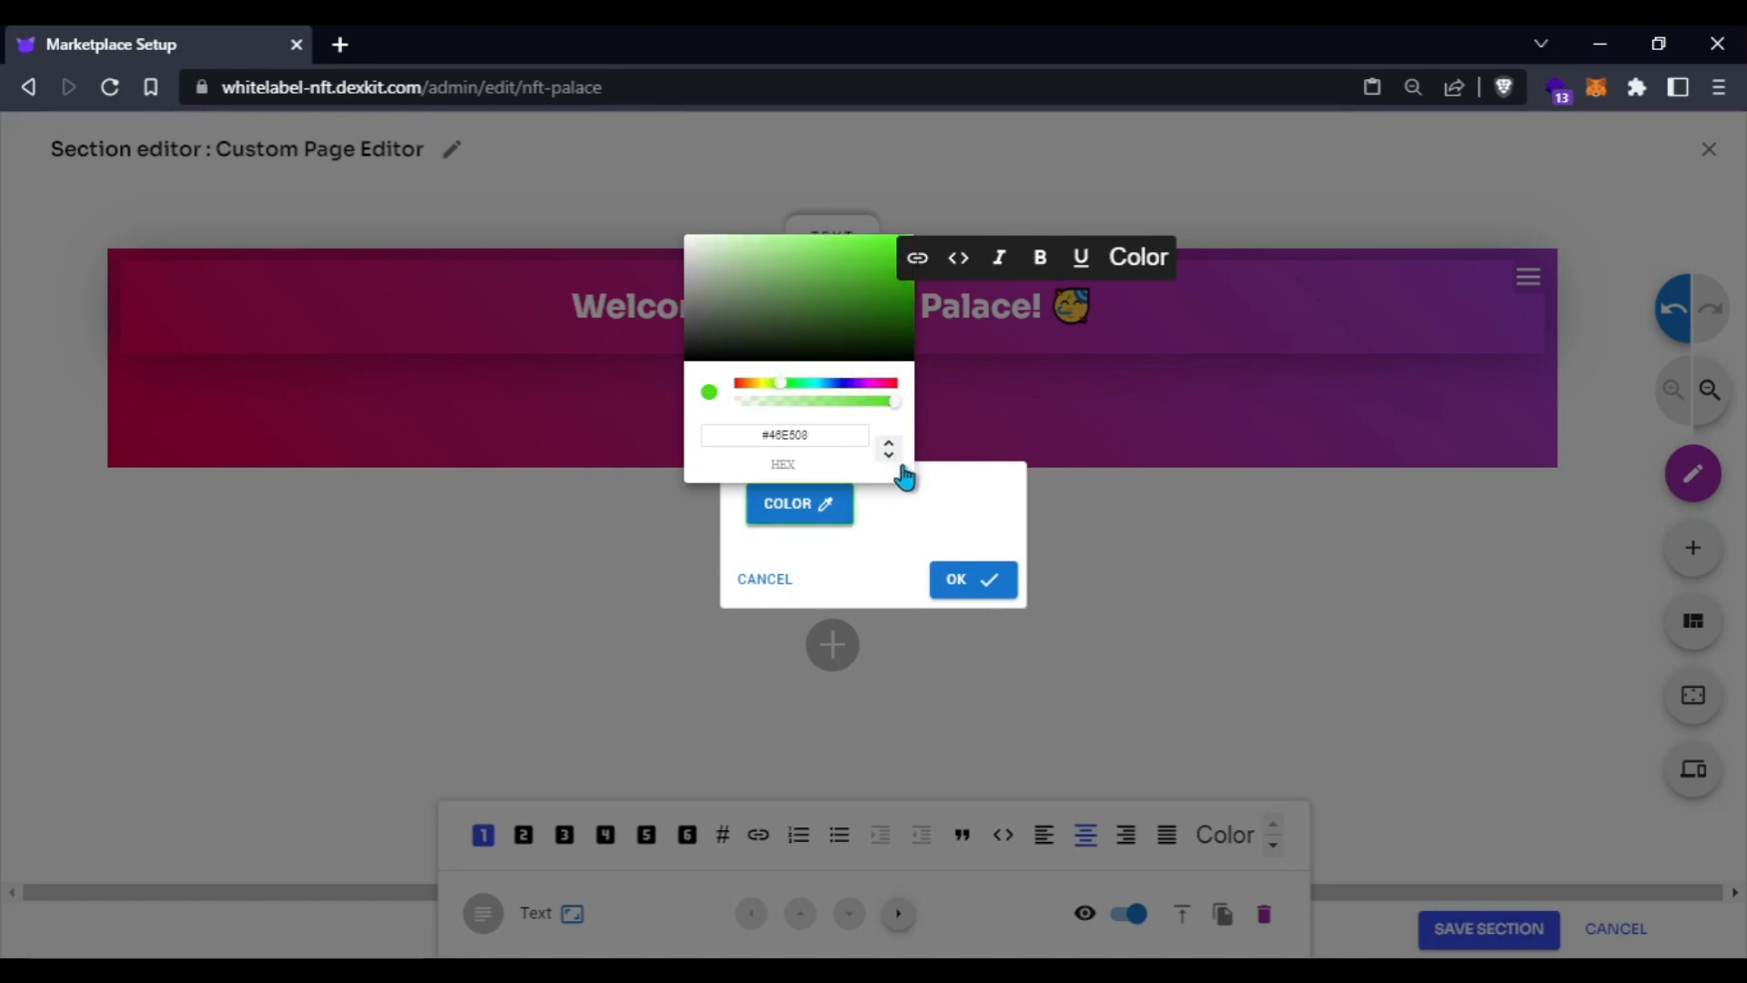
click(978, 582)
click(978, 583)
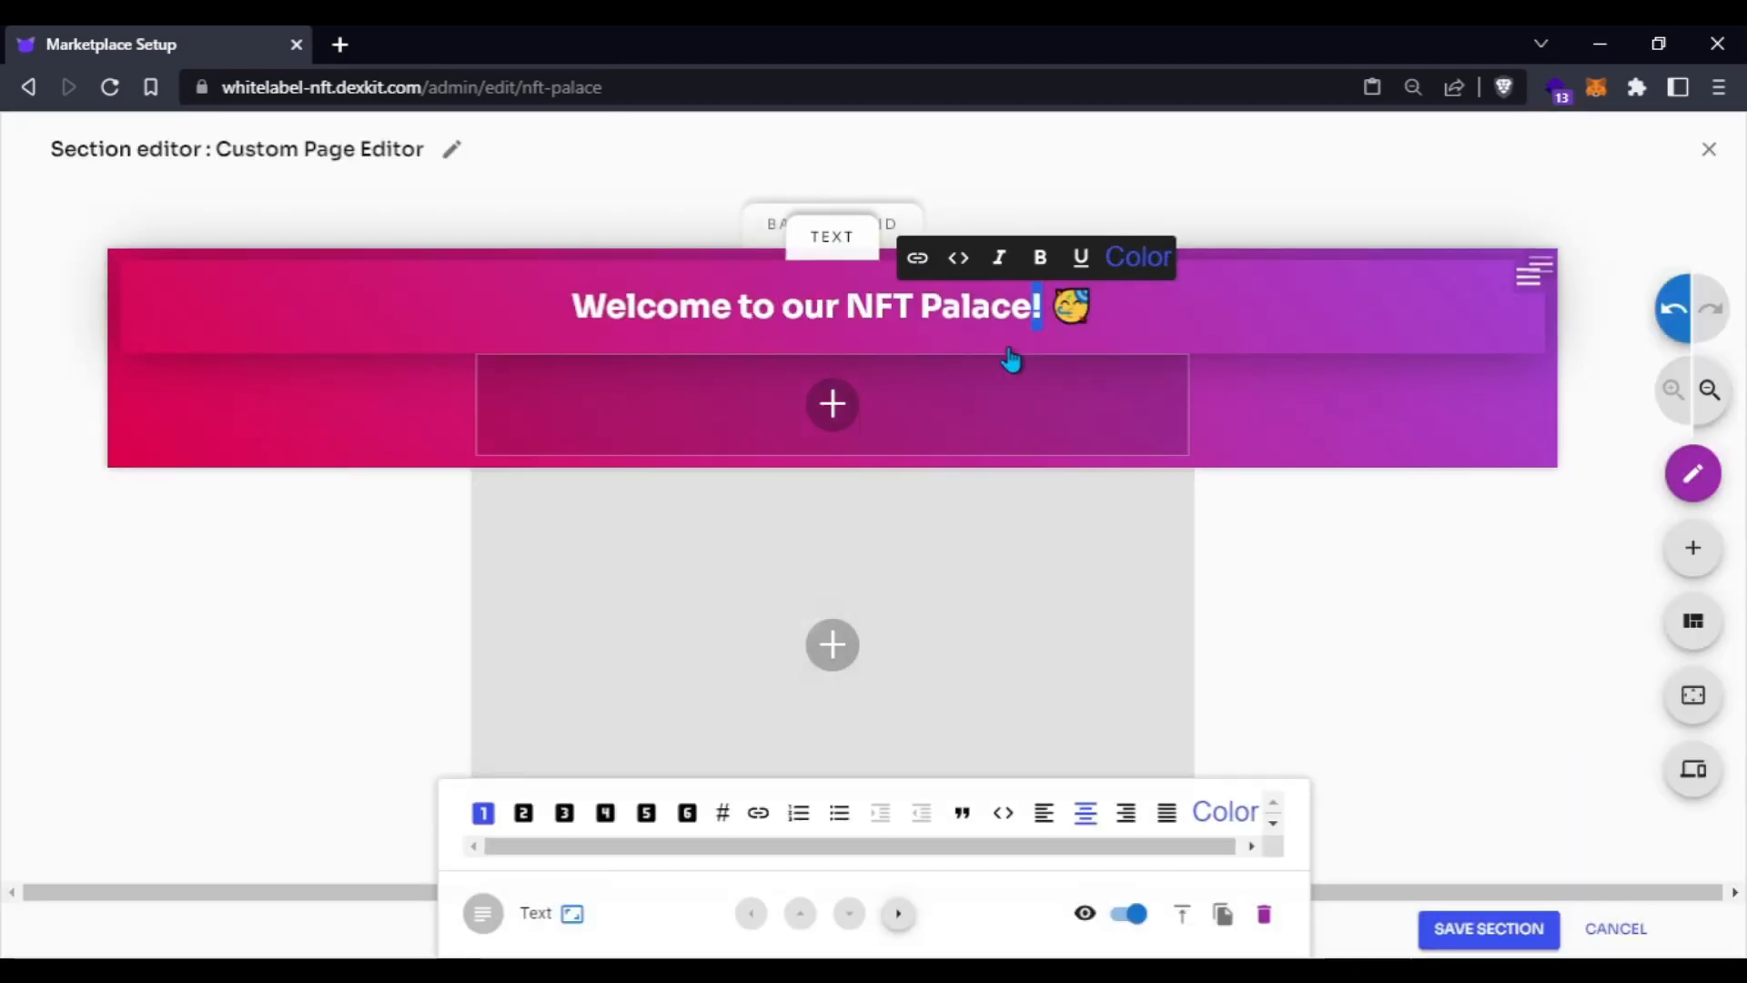
- Try colouring the letter P of "Palace" pinkish red in the heading, and undo that colour change
drag(920, 309, 941, 295)
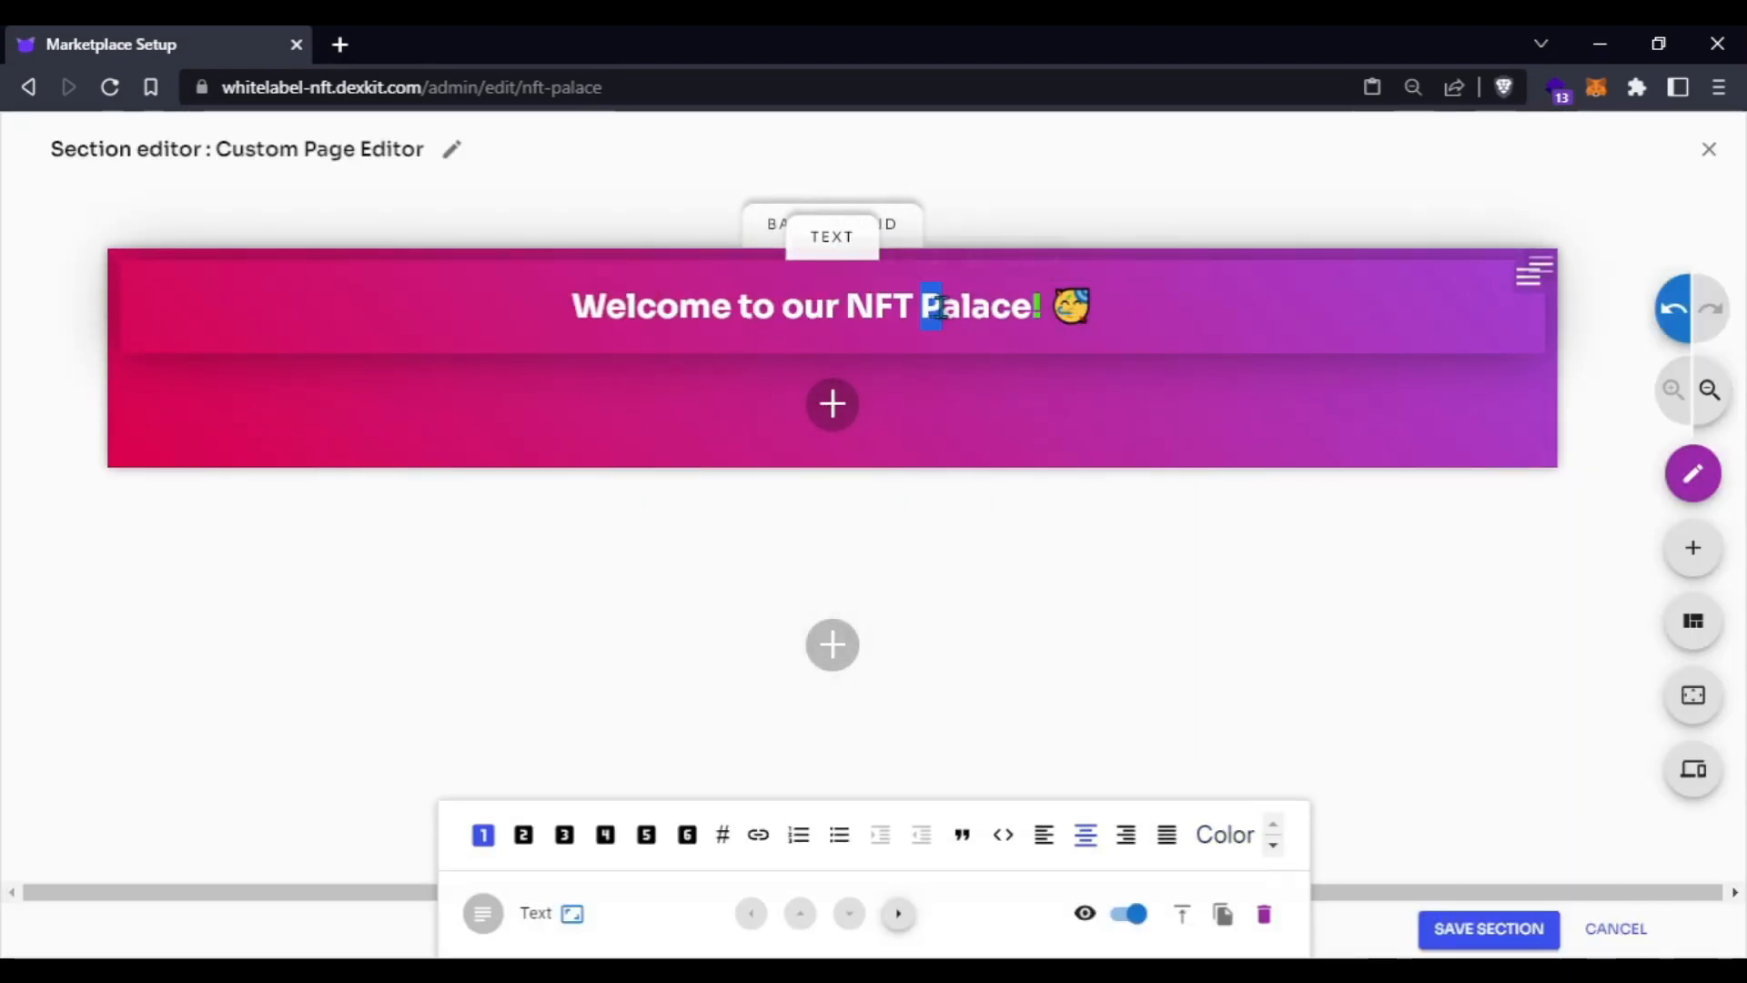
click(1032, 257)
click(838, 500)
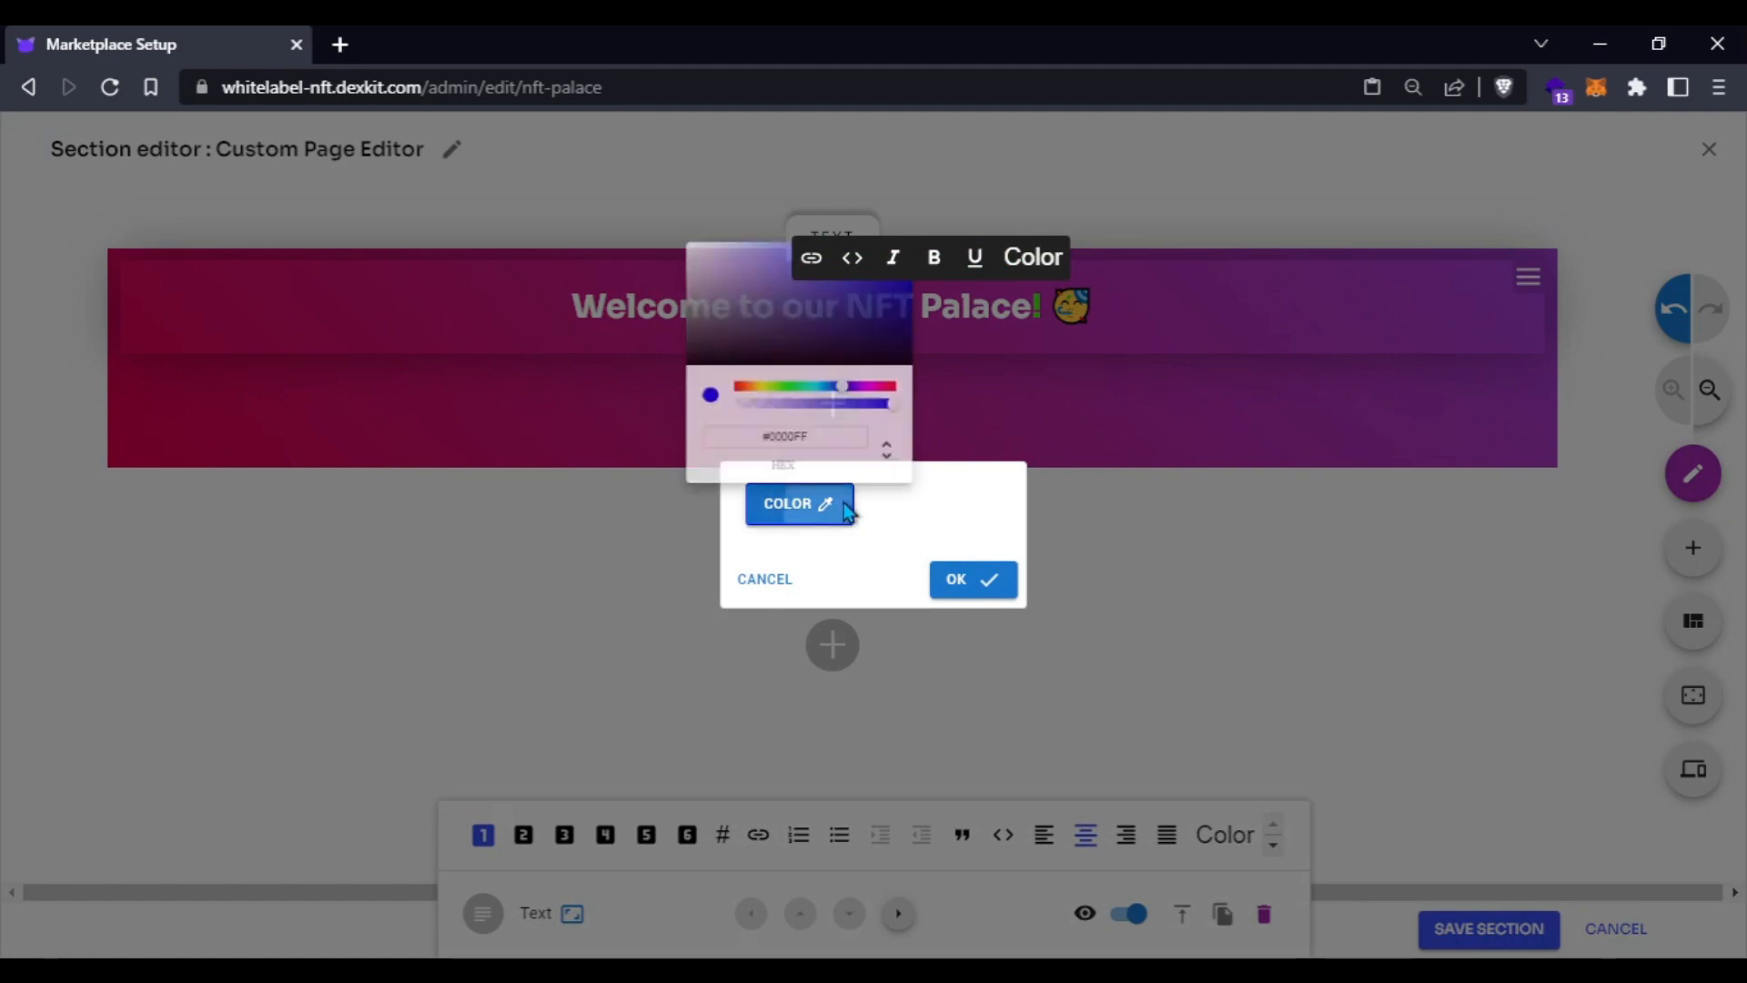
drag(813, 389, 897, 386)
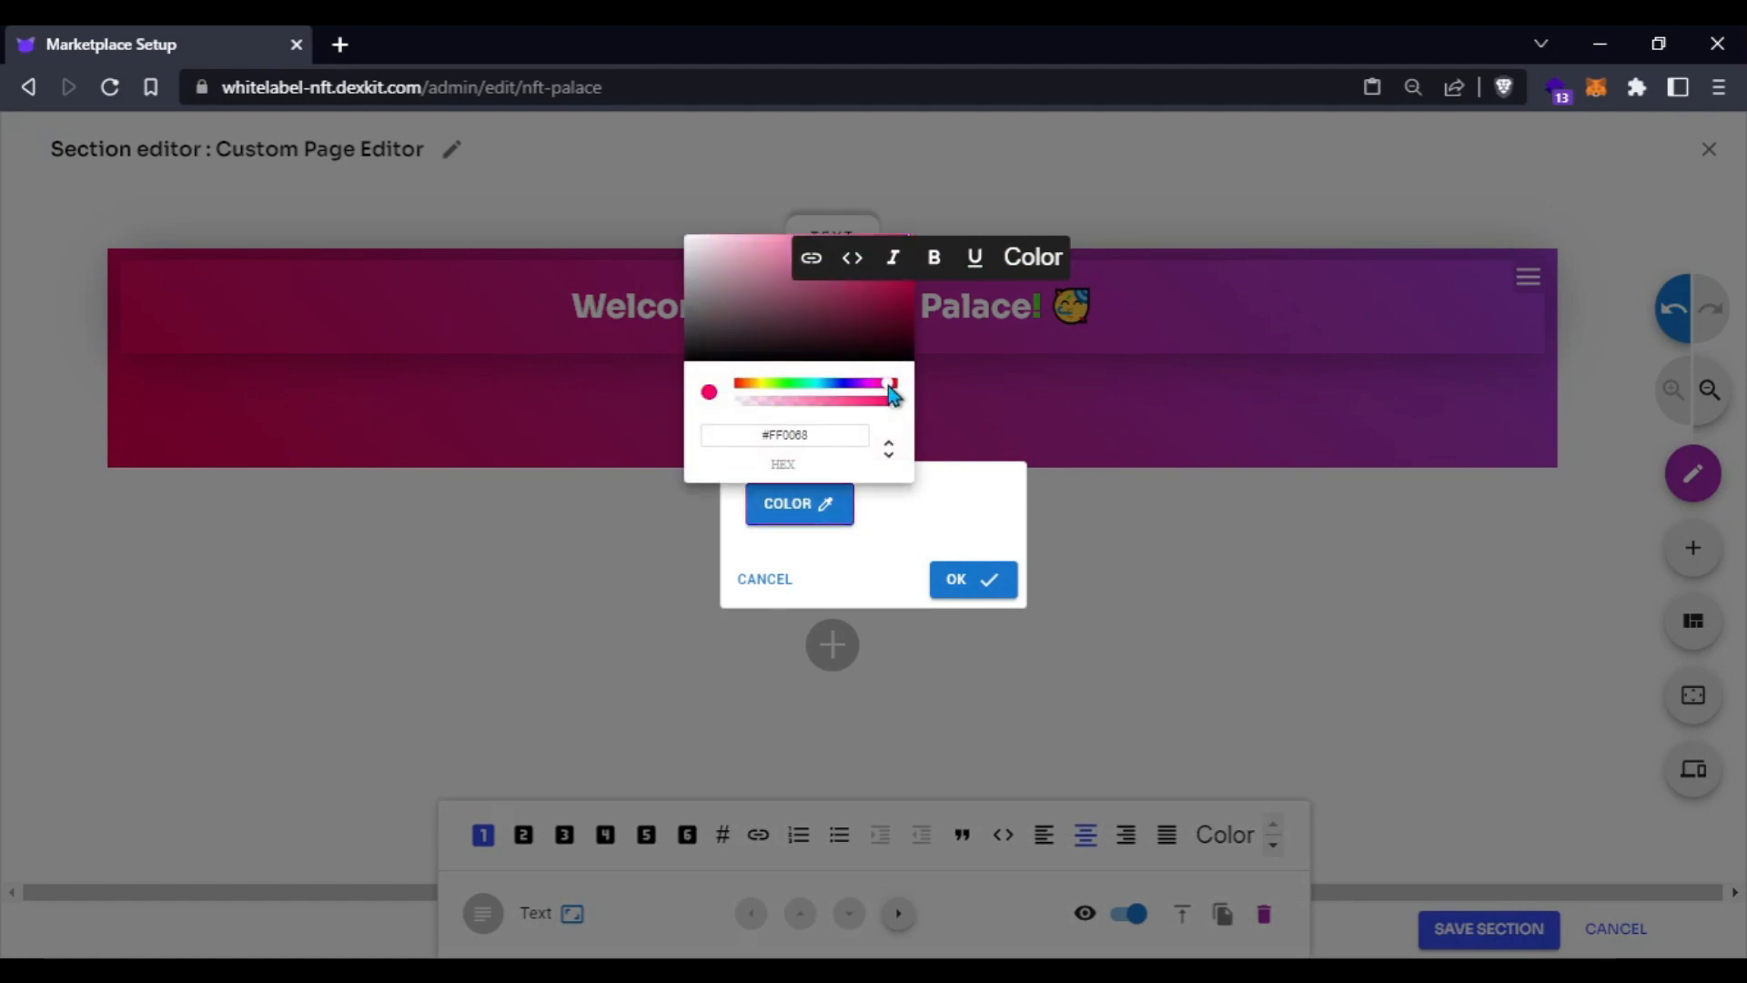
click(979, 575)
click(978, 576)
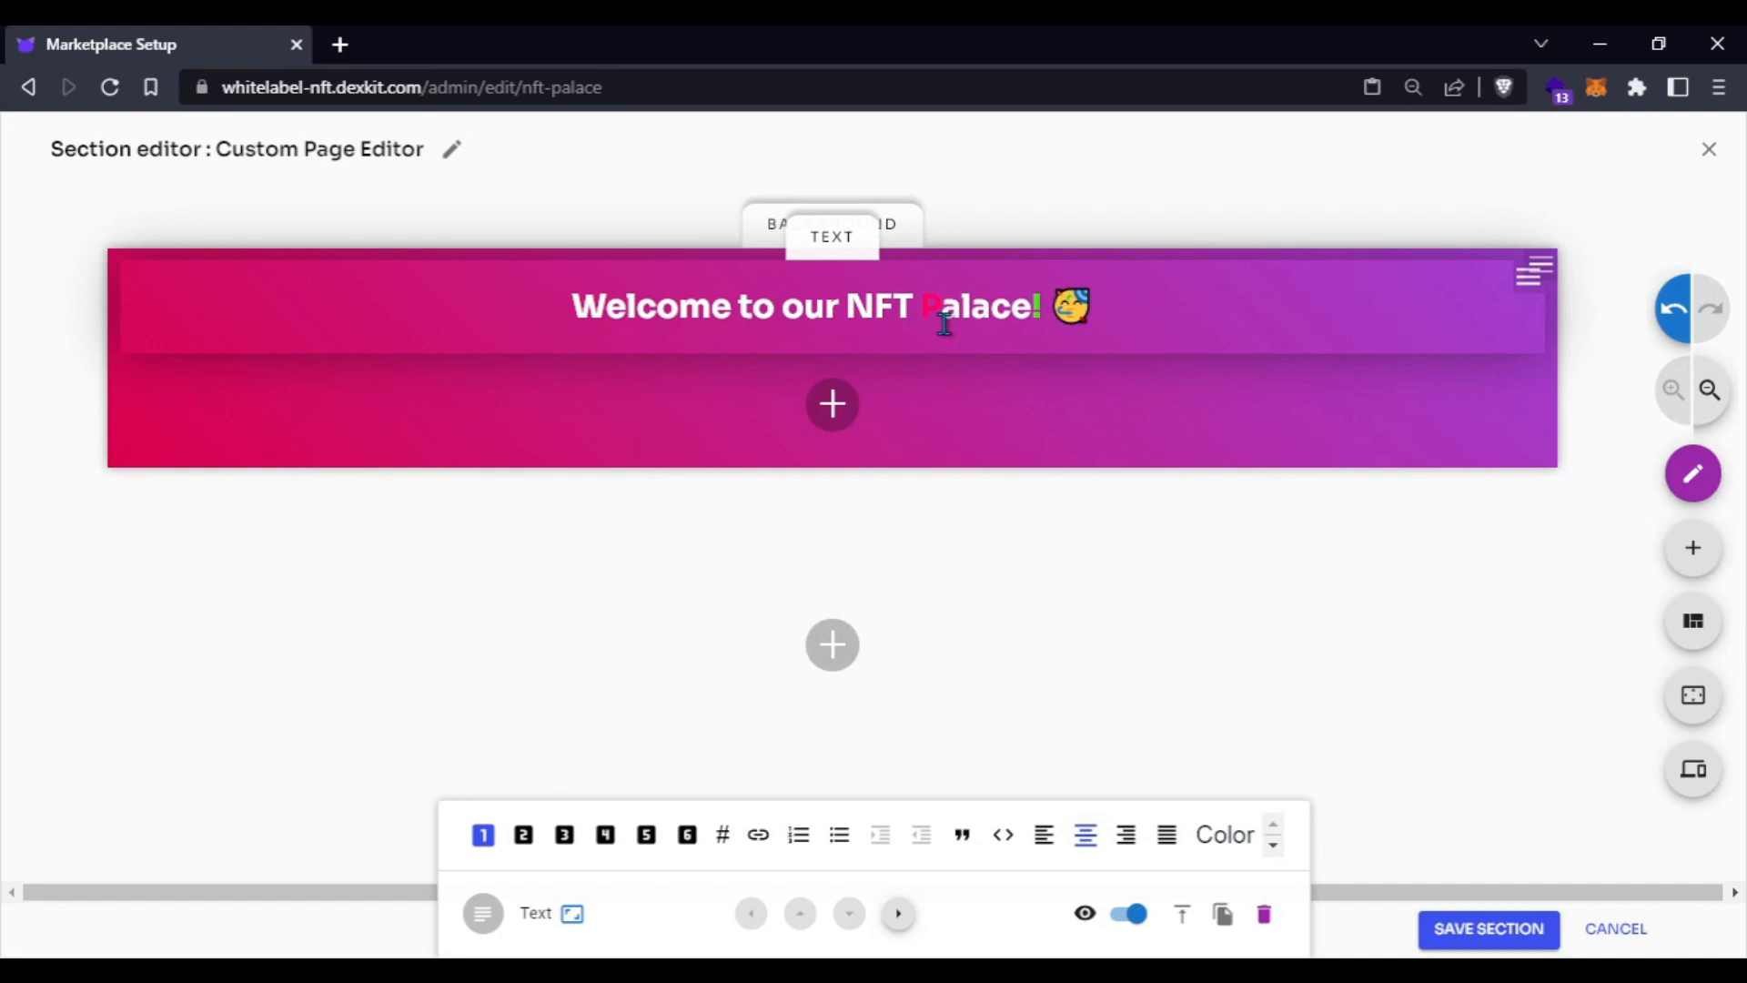
key(ctrl+z)
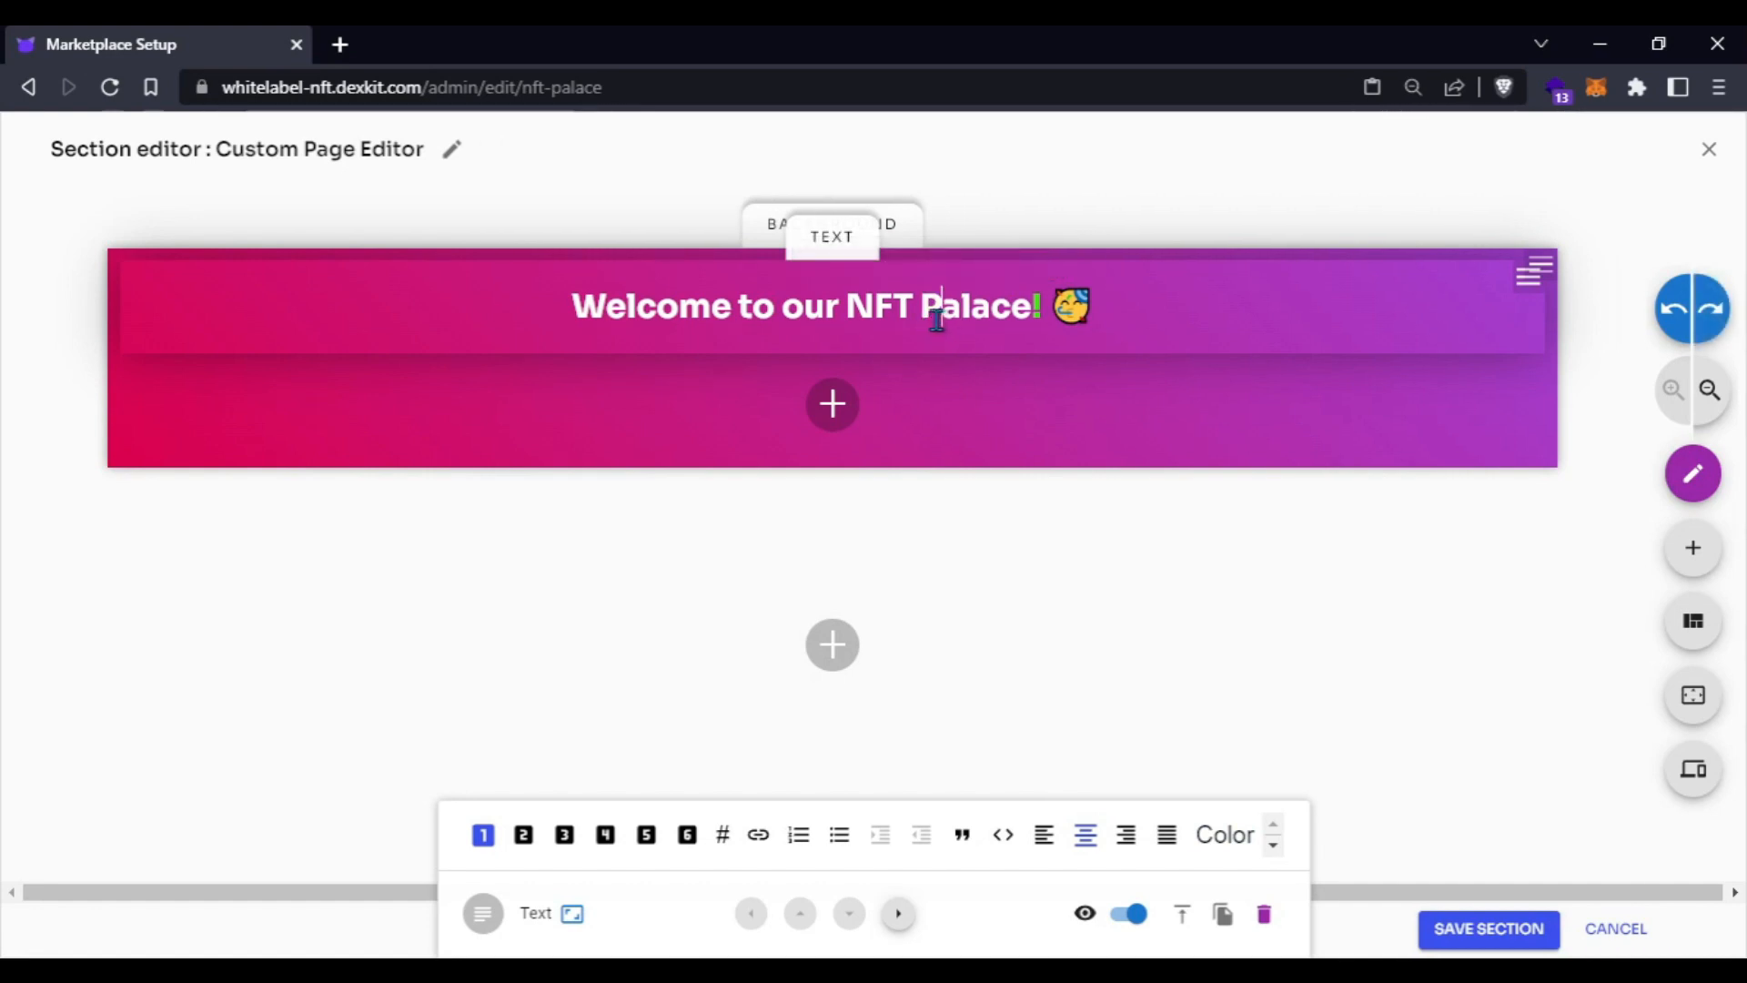
- Colour the letter P of "Palace" yellow-green in the welcome heading
drag(934, 319, 921, 314)
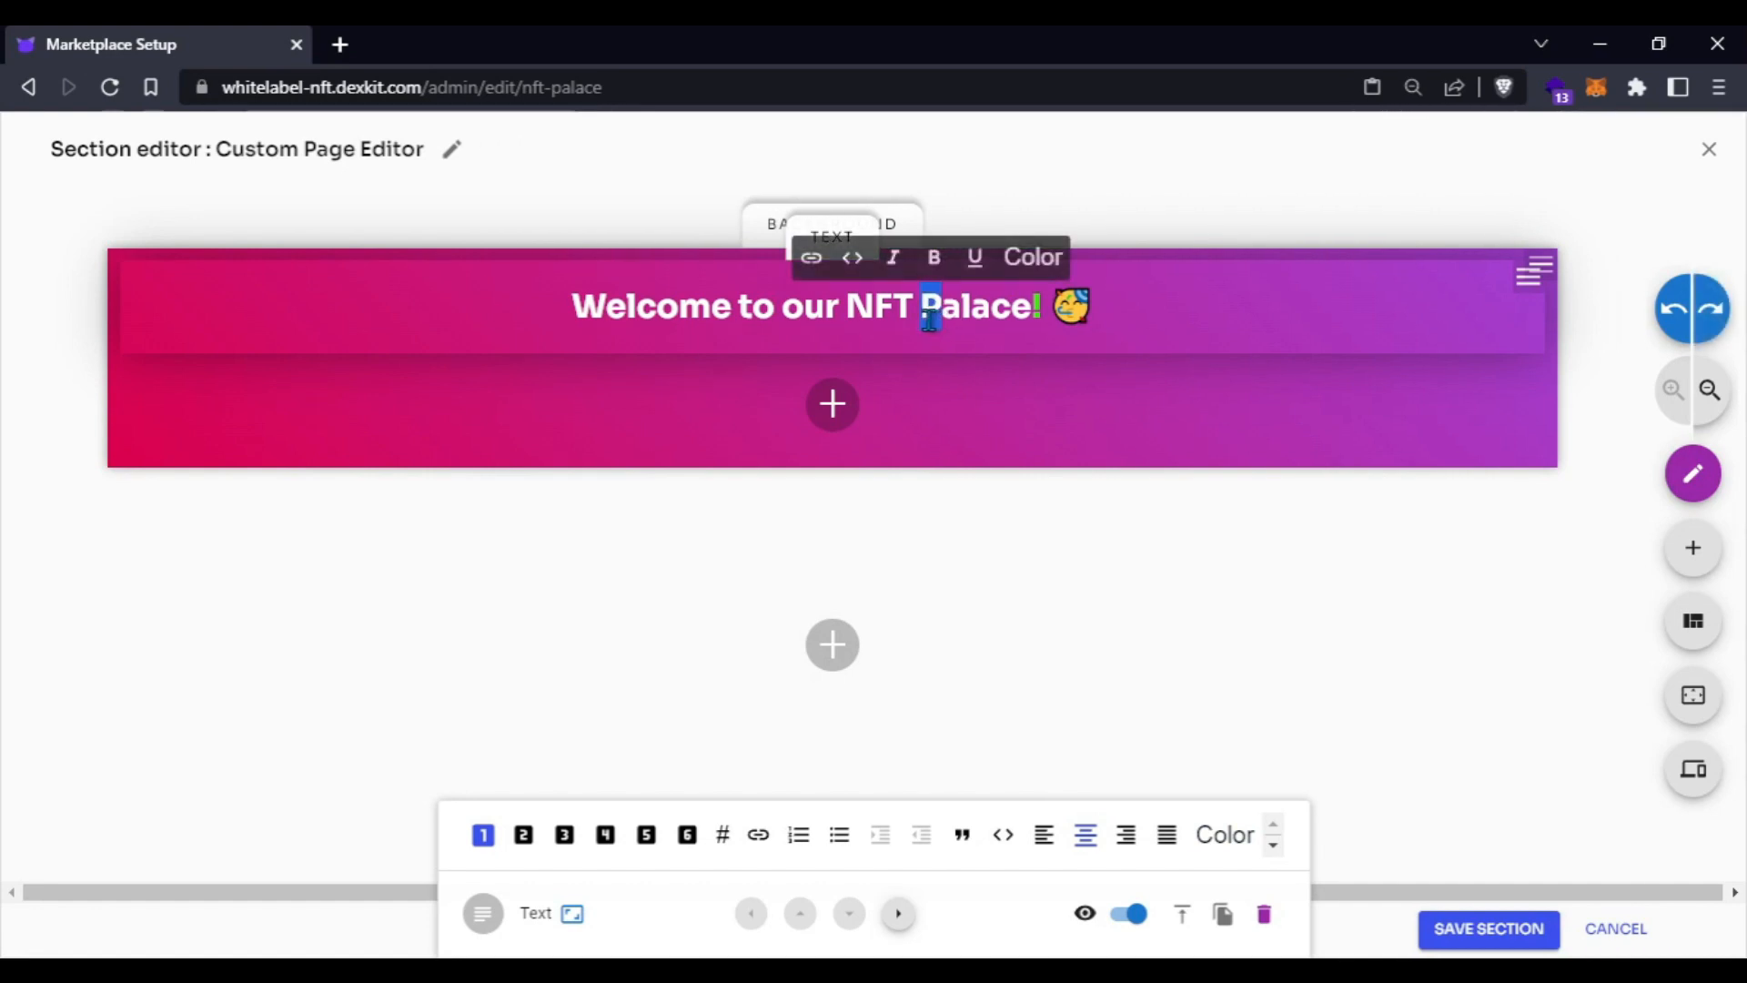
click(1017, 262)
click(824, 503)
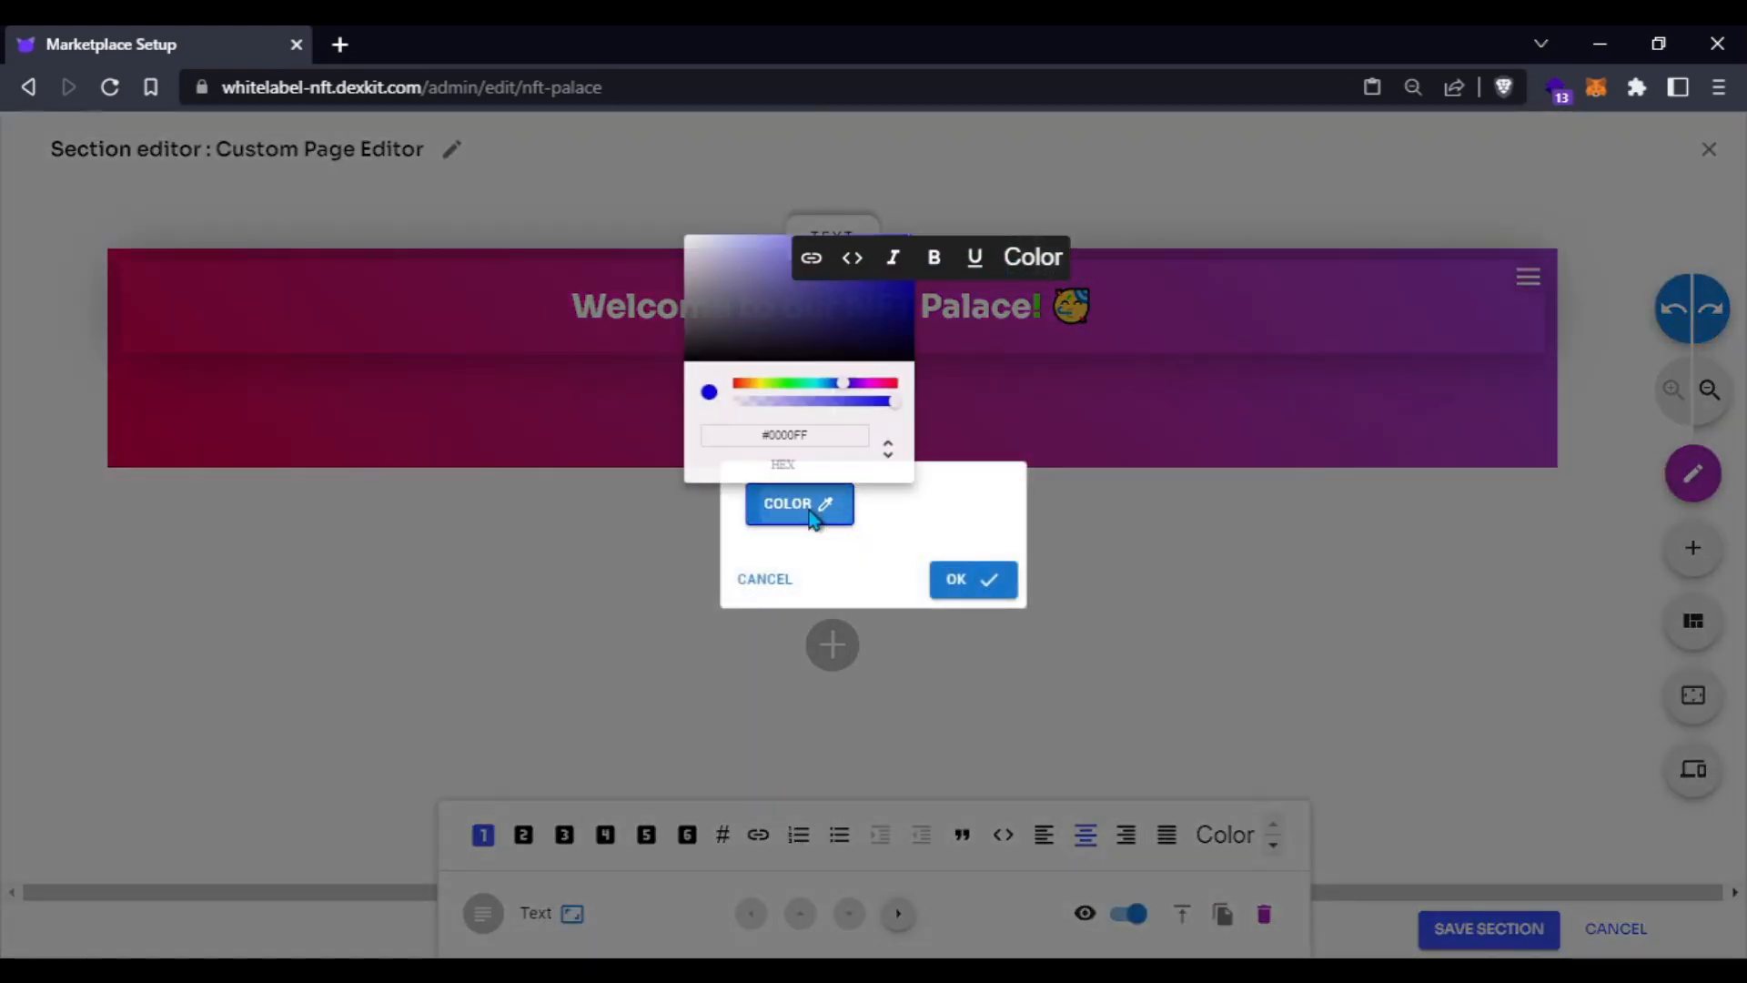
click(776, 384)
click(766, 384)
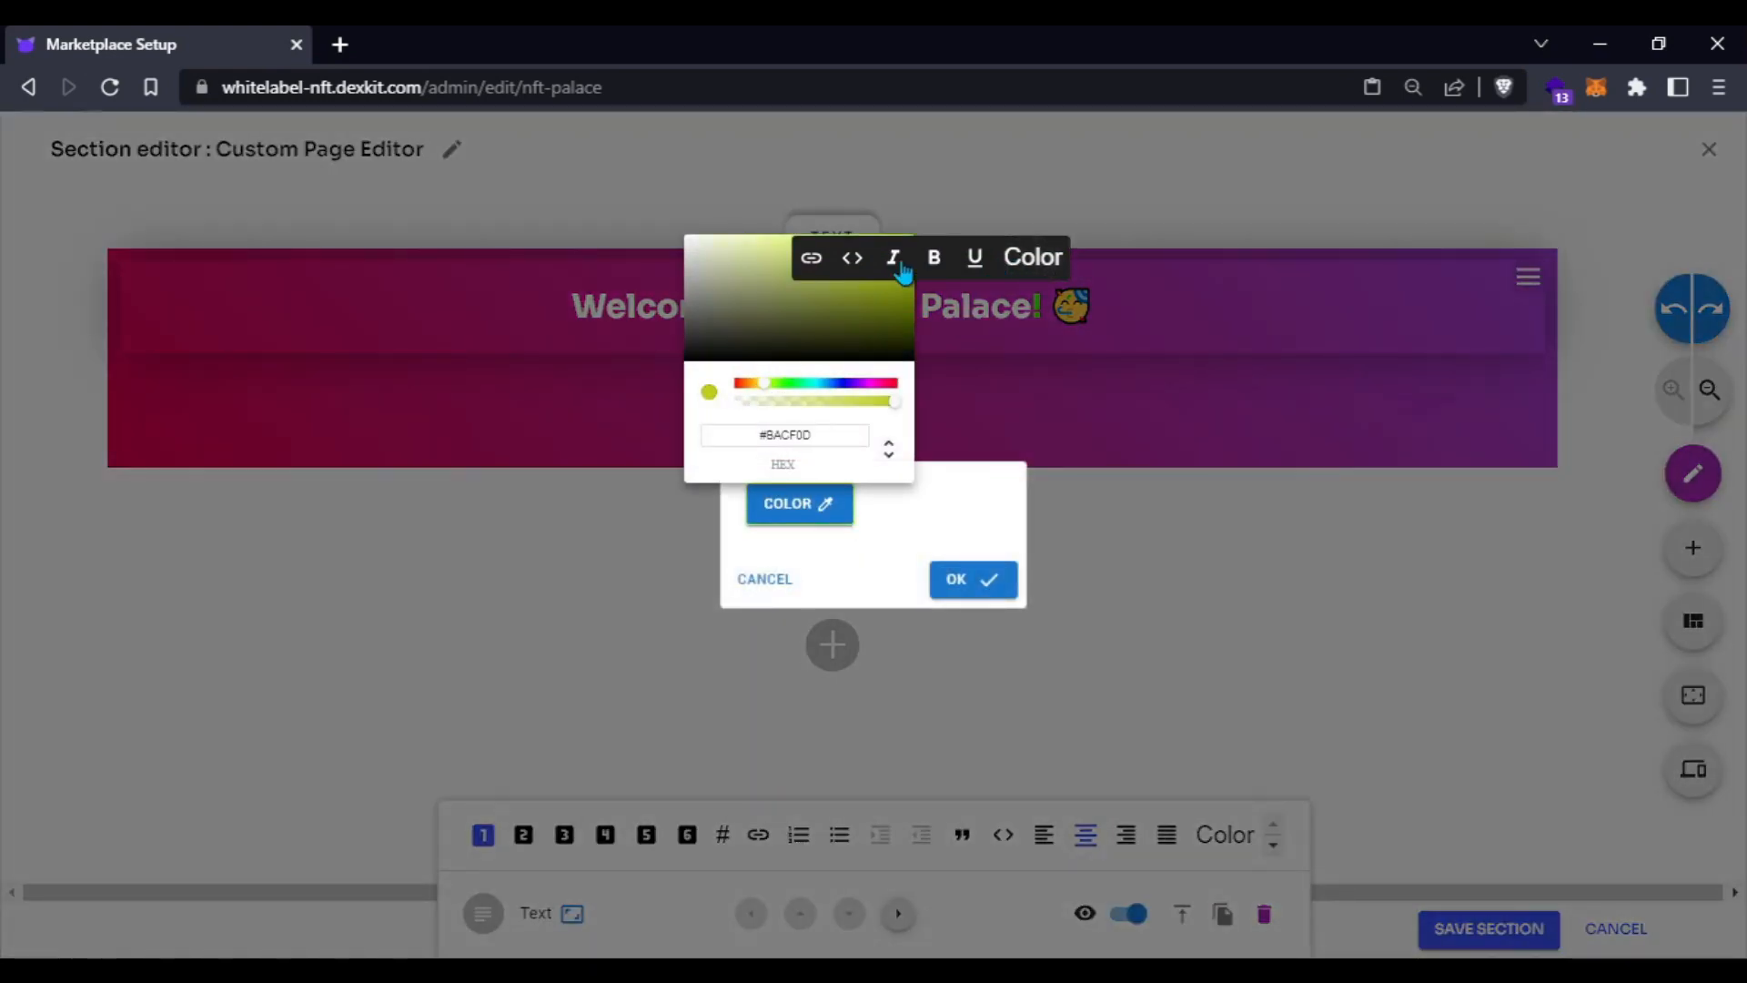
click(960, 583)
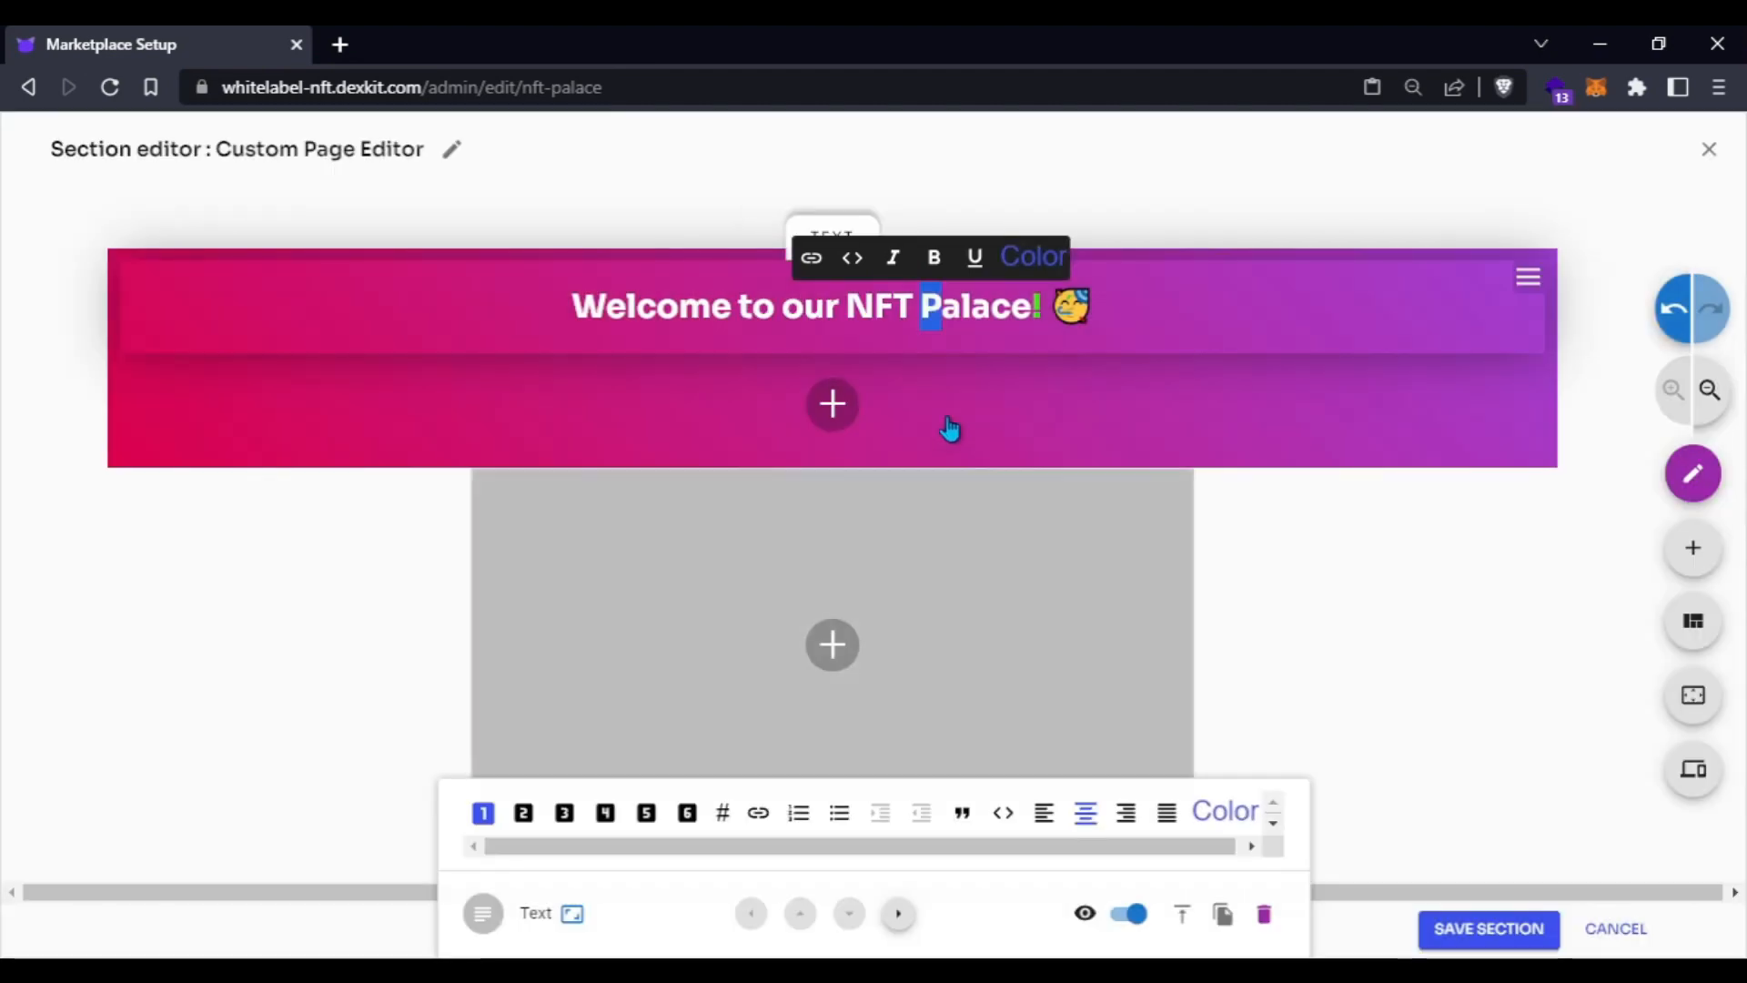
- Colour the letter l of "Palace" red in the welcome heading
click(965, 335)
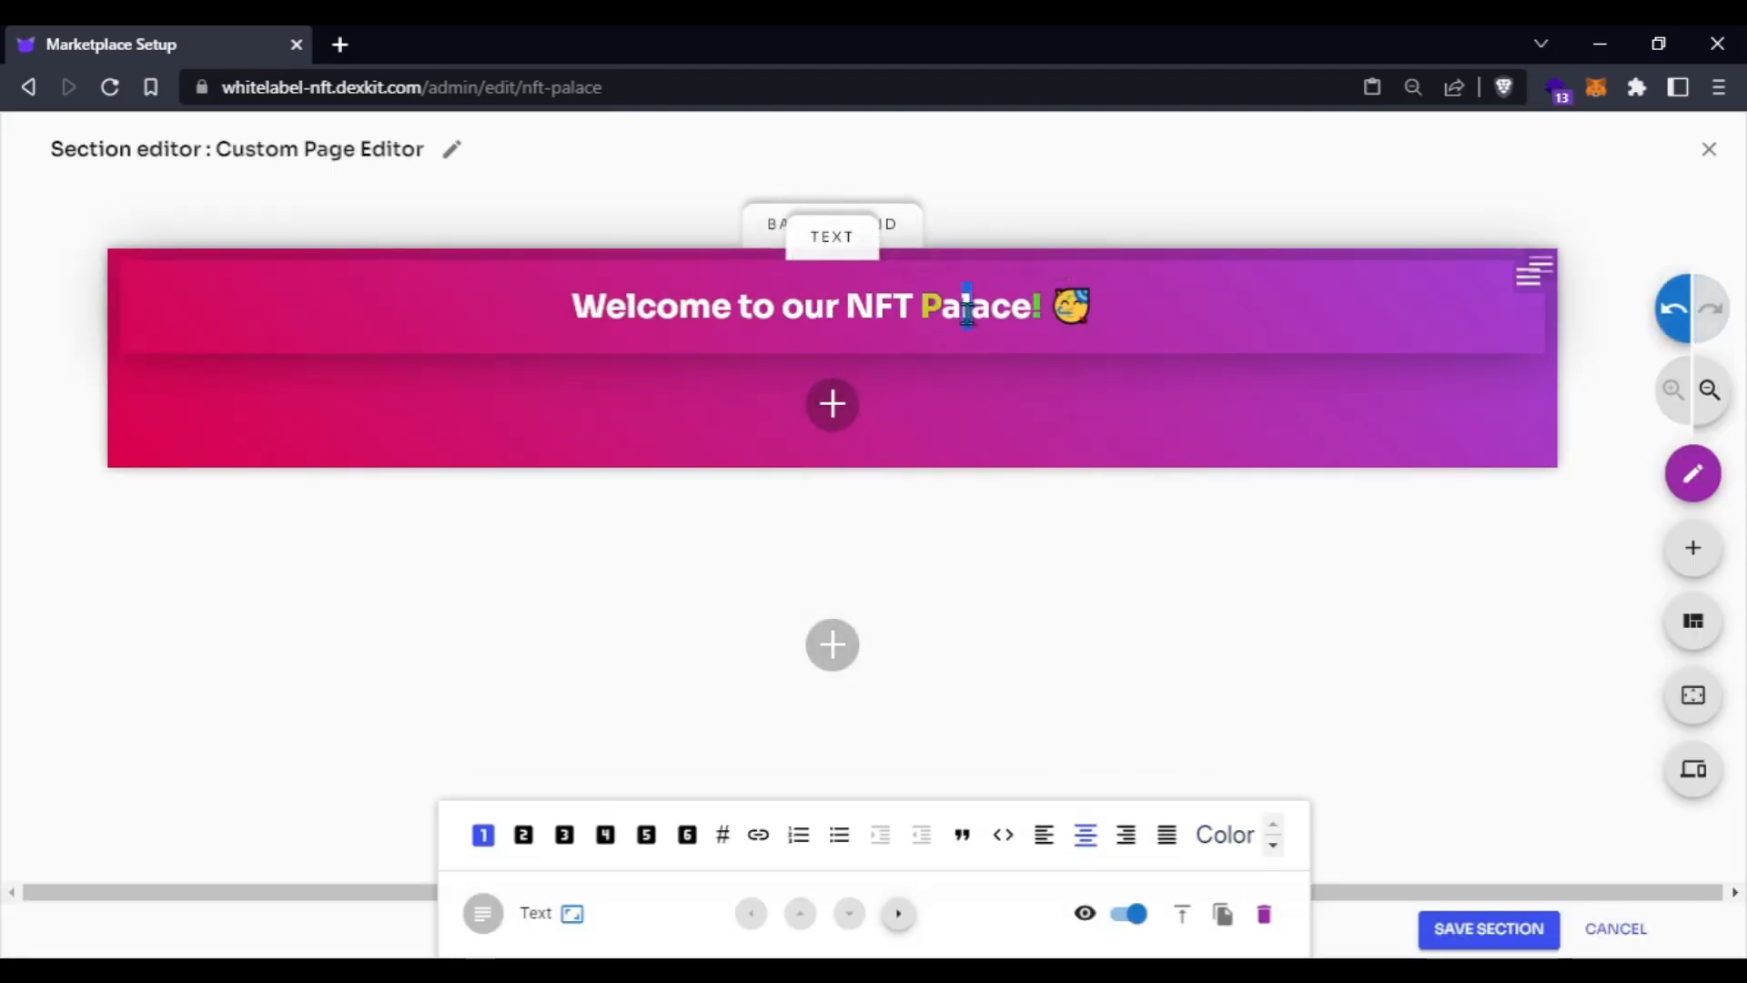
drag(967, 309, 970, 308)
click(1060, 258)
click(828, 508)
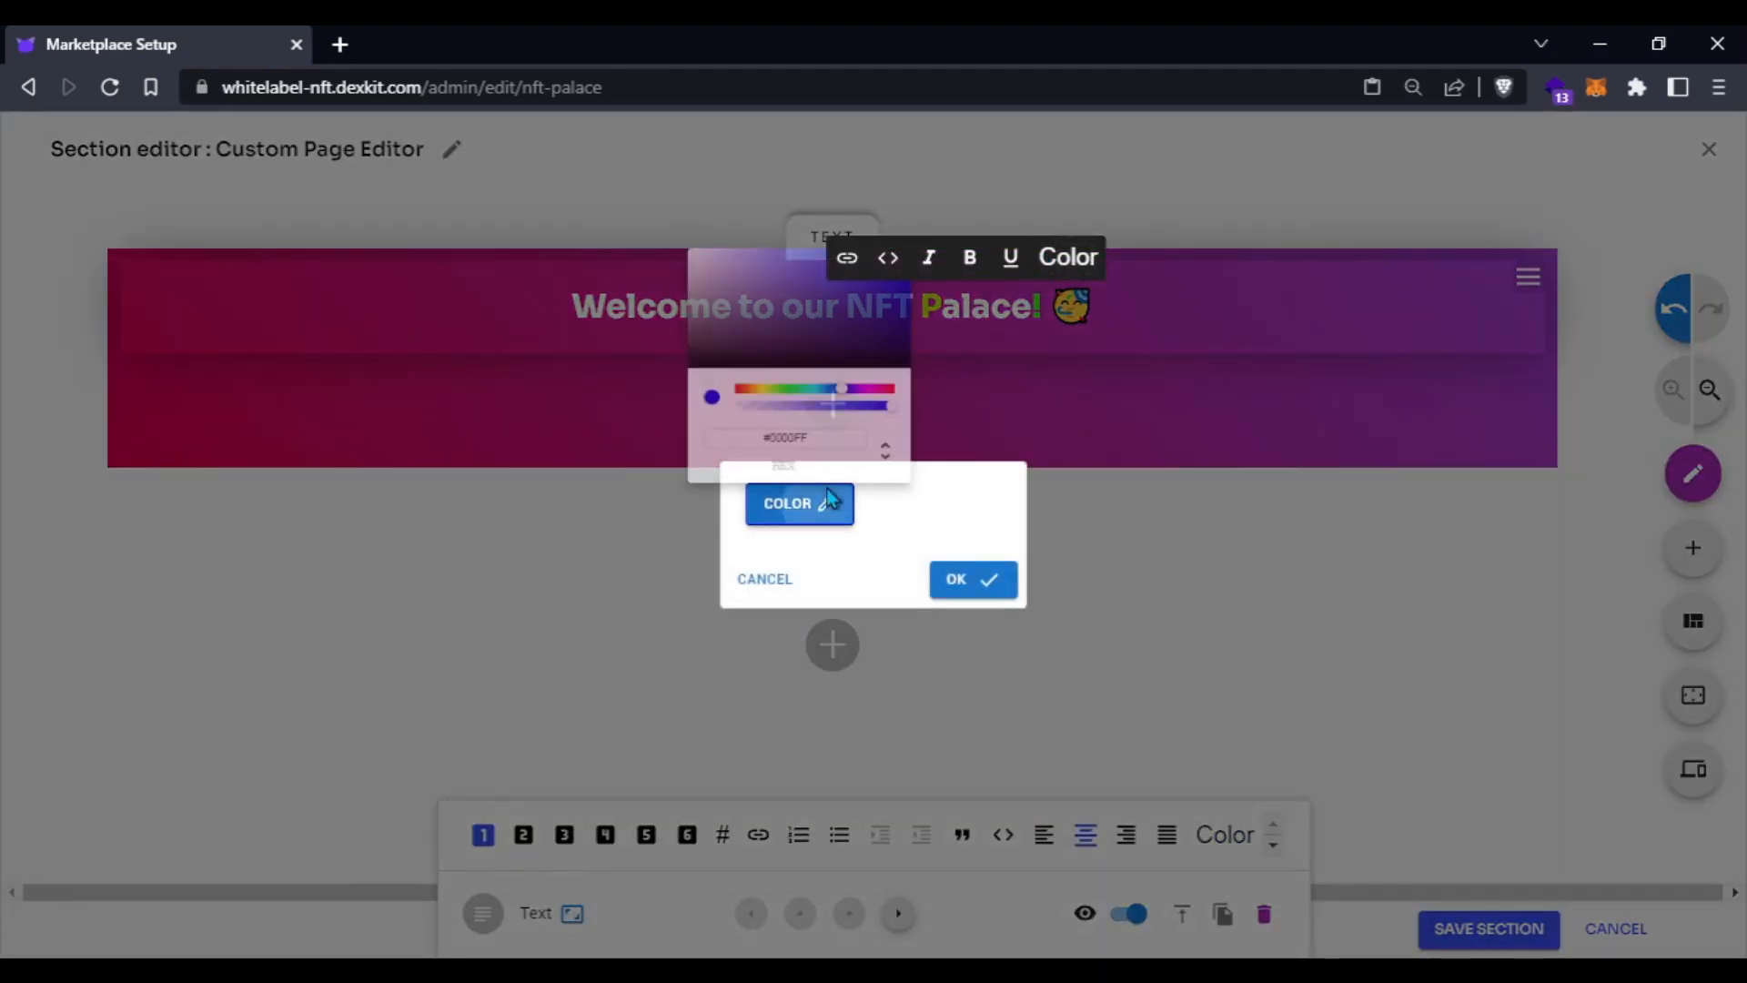
drag(771, 386, 735, 383)
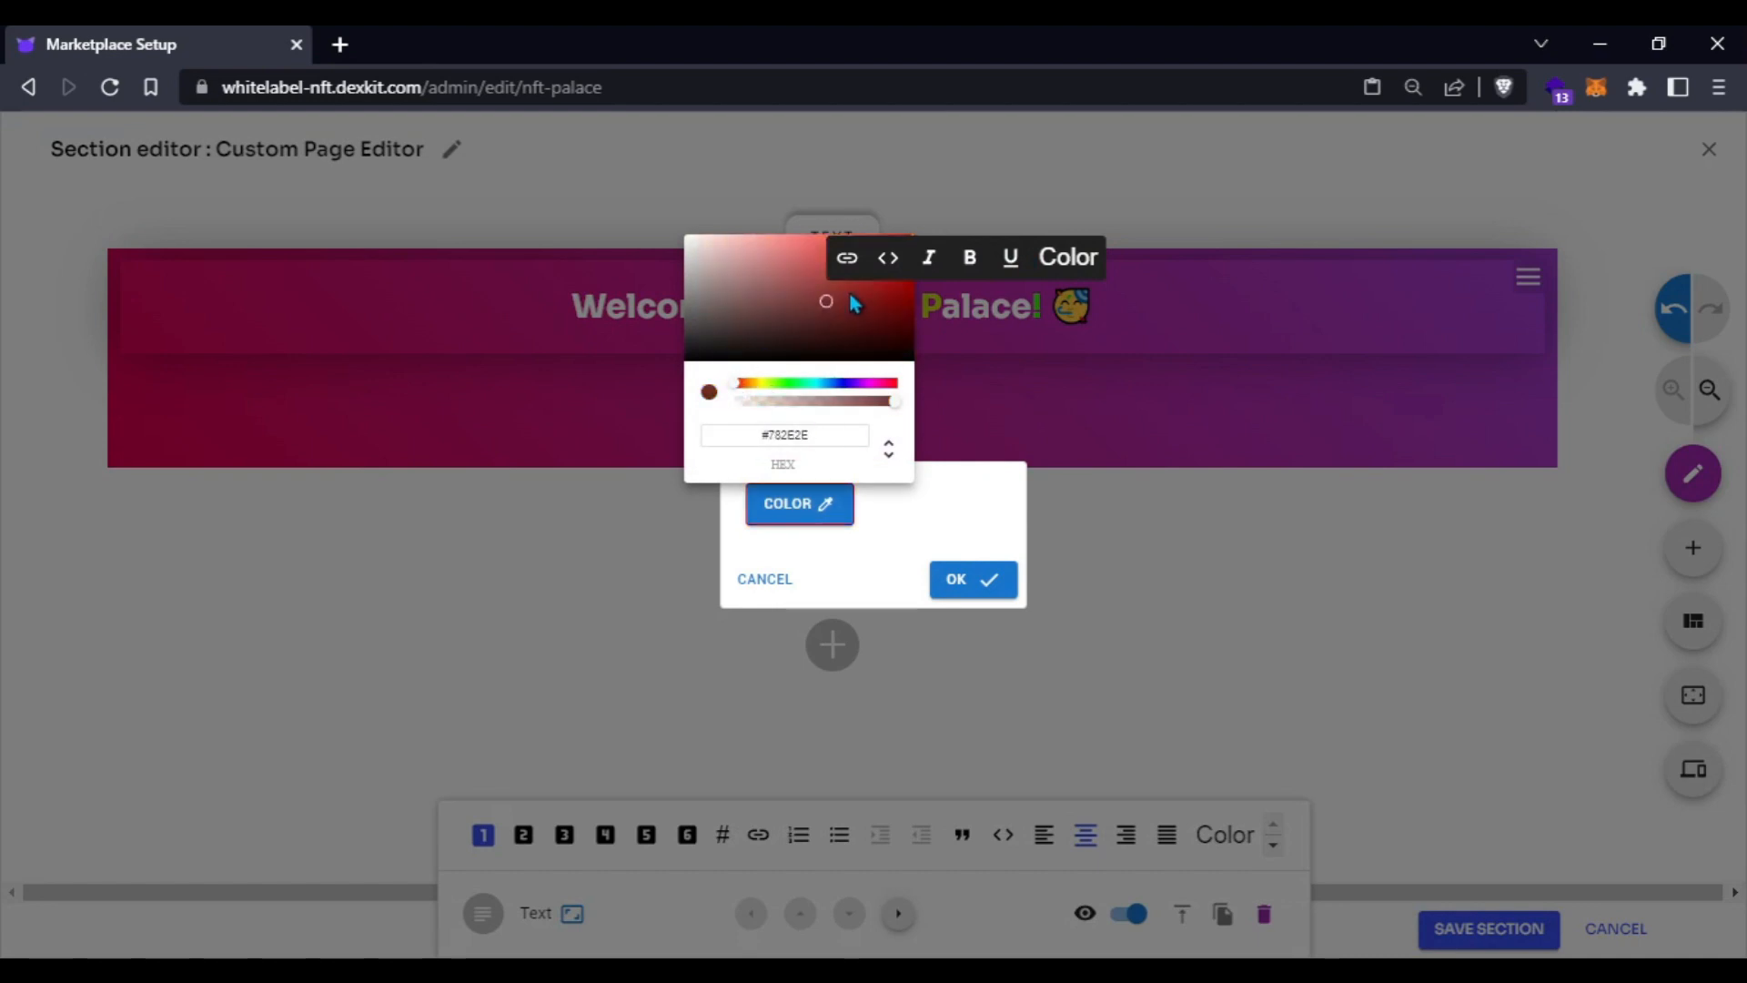
click(930, 471)
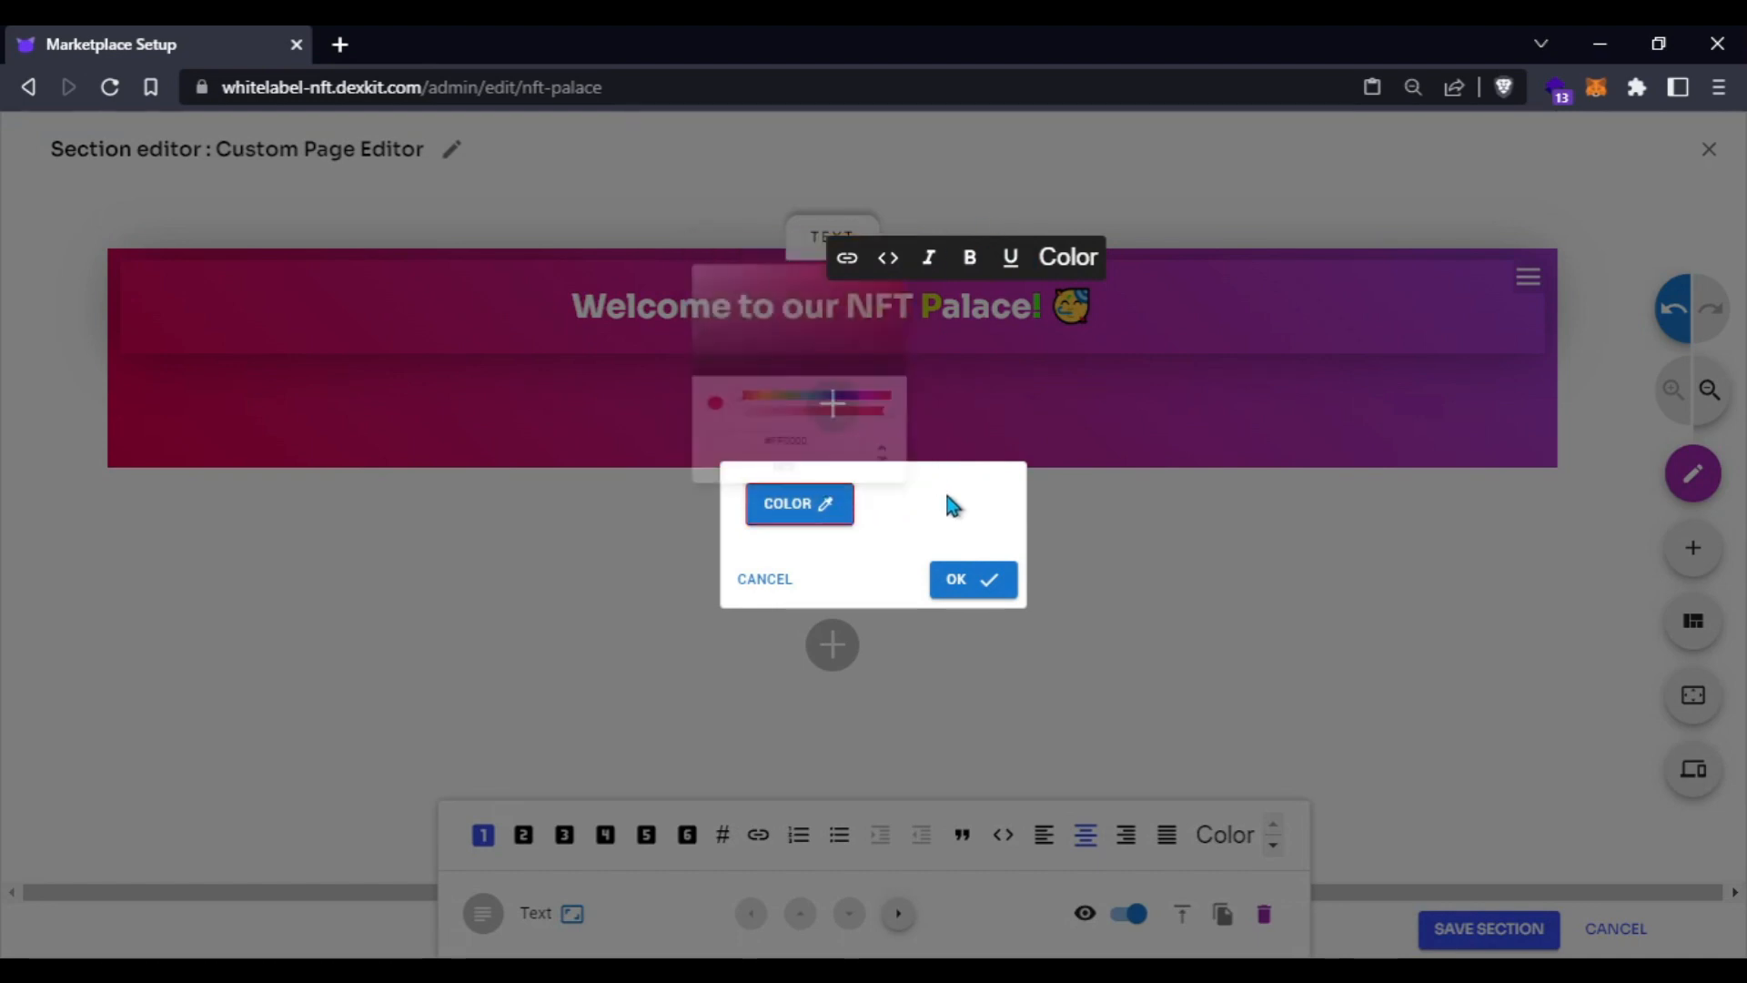
click(969, 573)
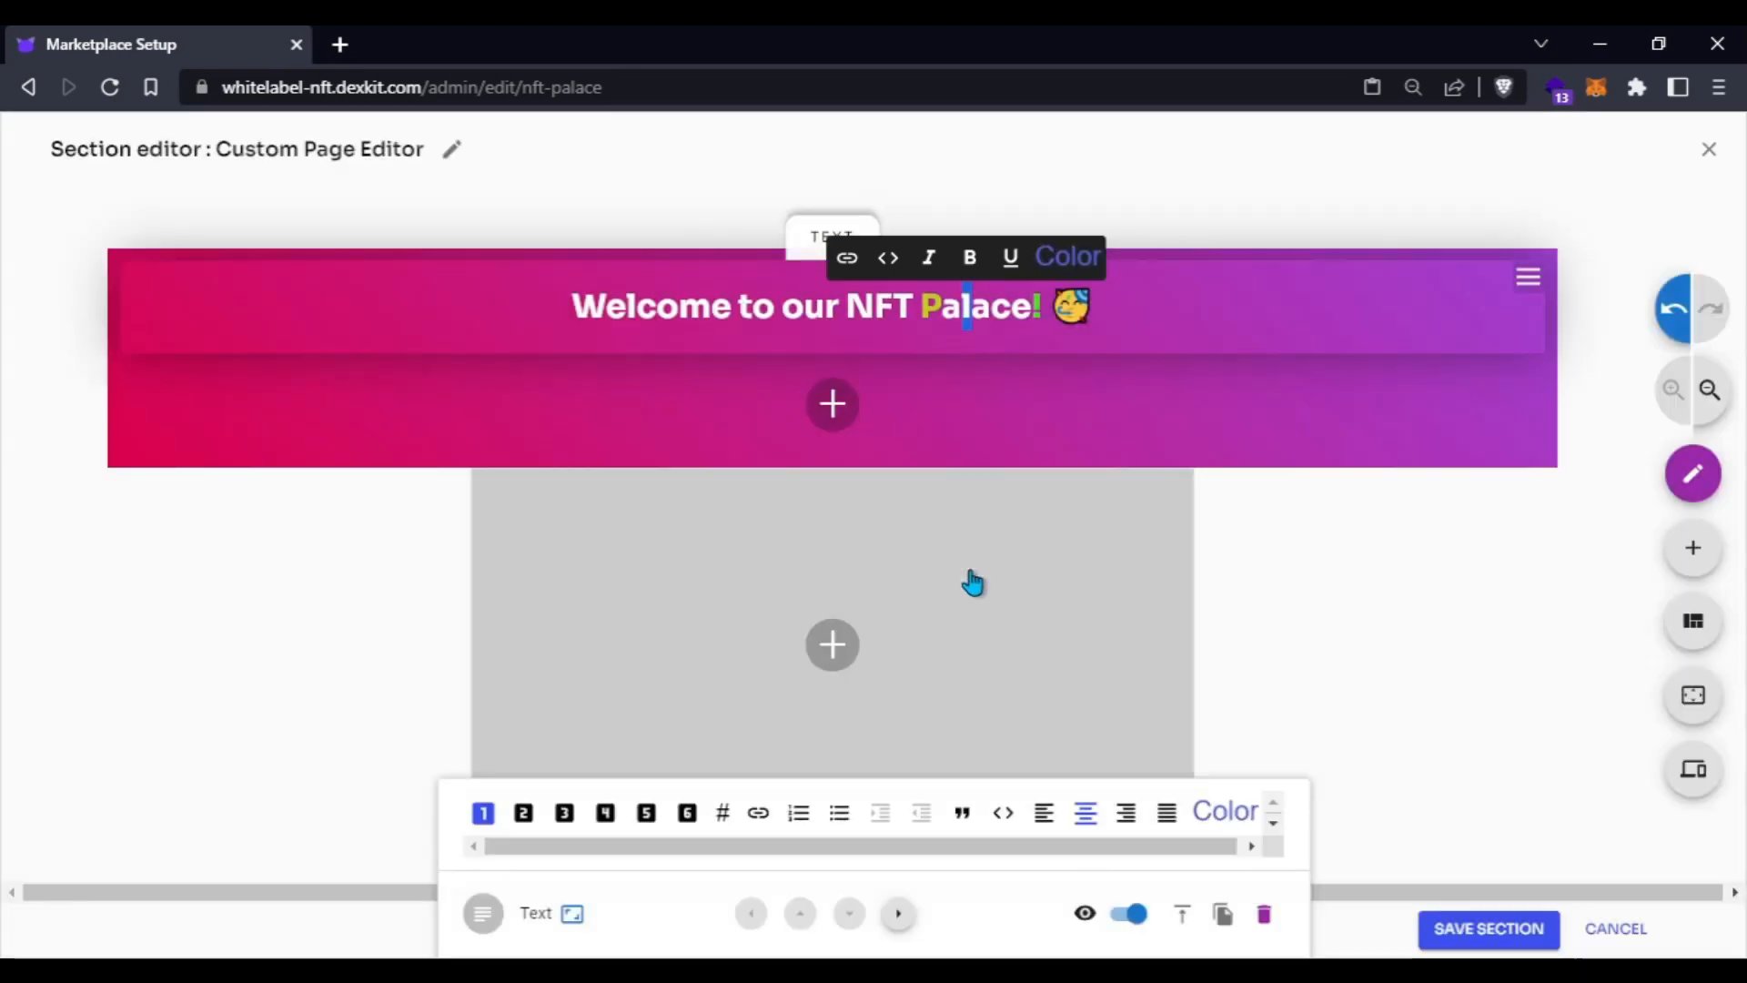
- Colour the letter c of "Palace" blue (#0000FF) in the welcome heading
drag(992, 317, 1010, 318)
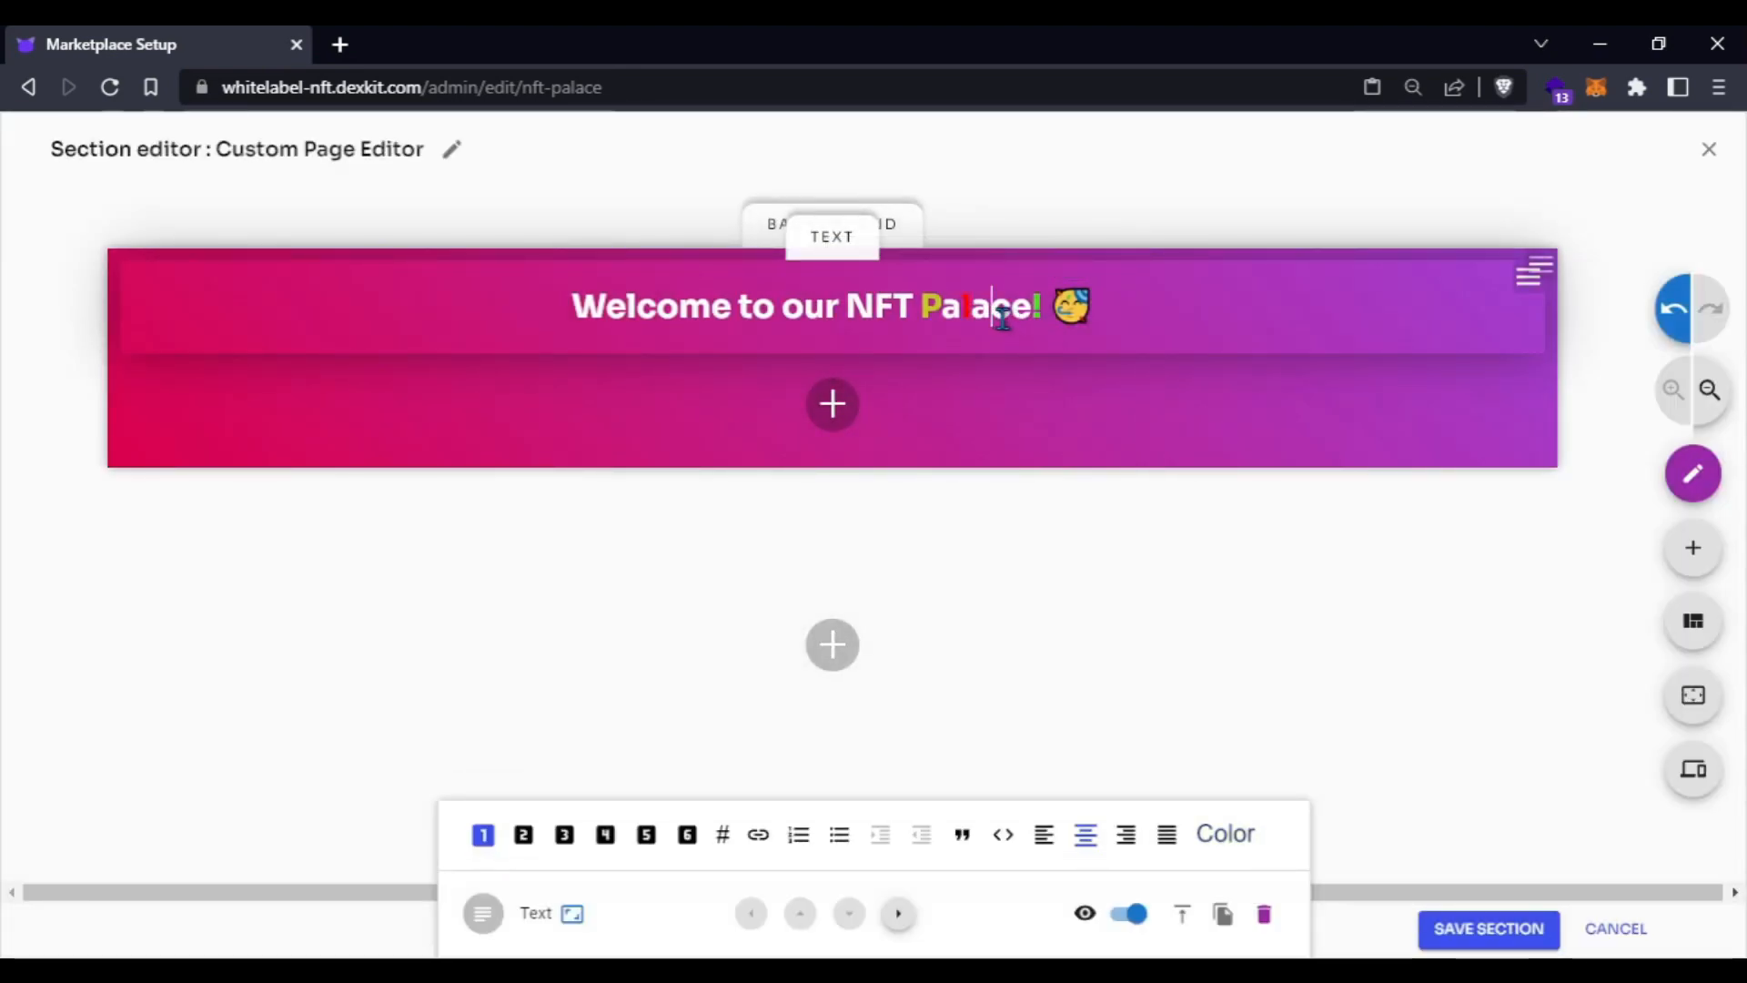
click(1117, 280)
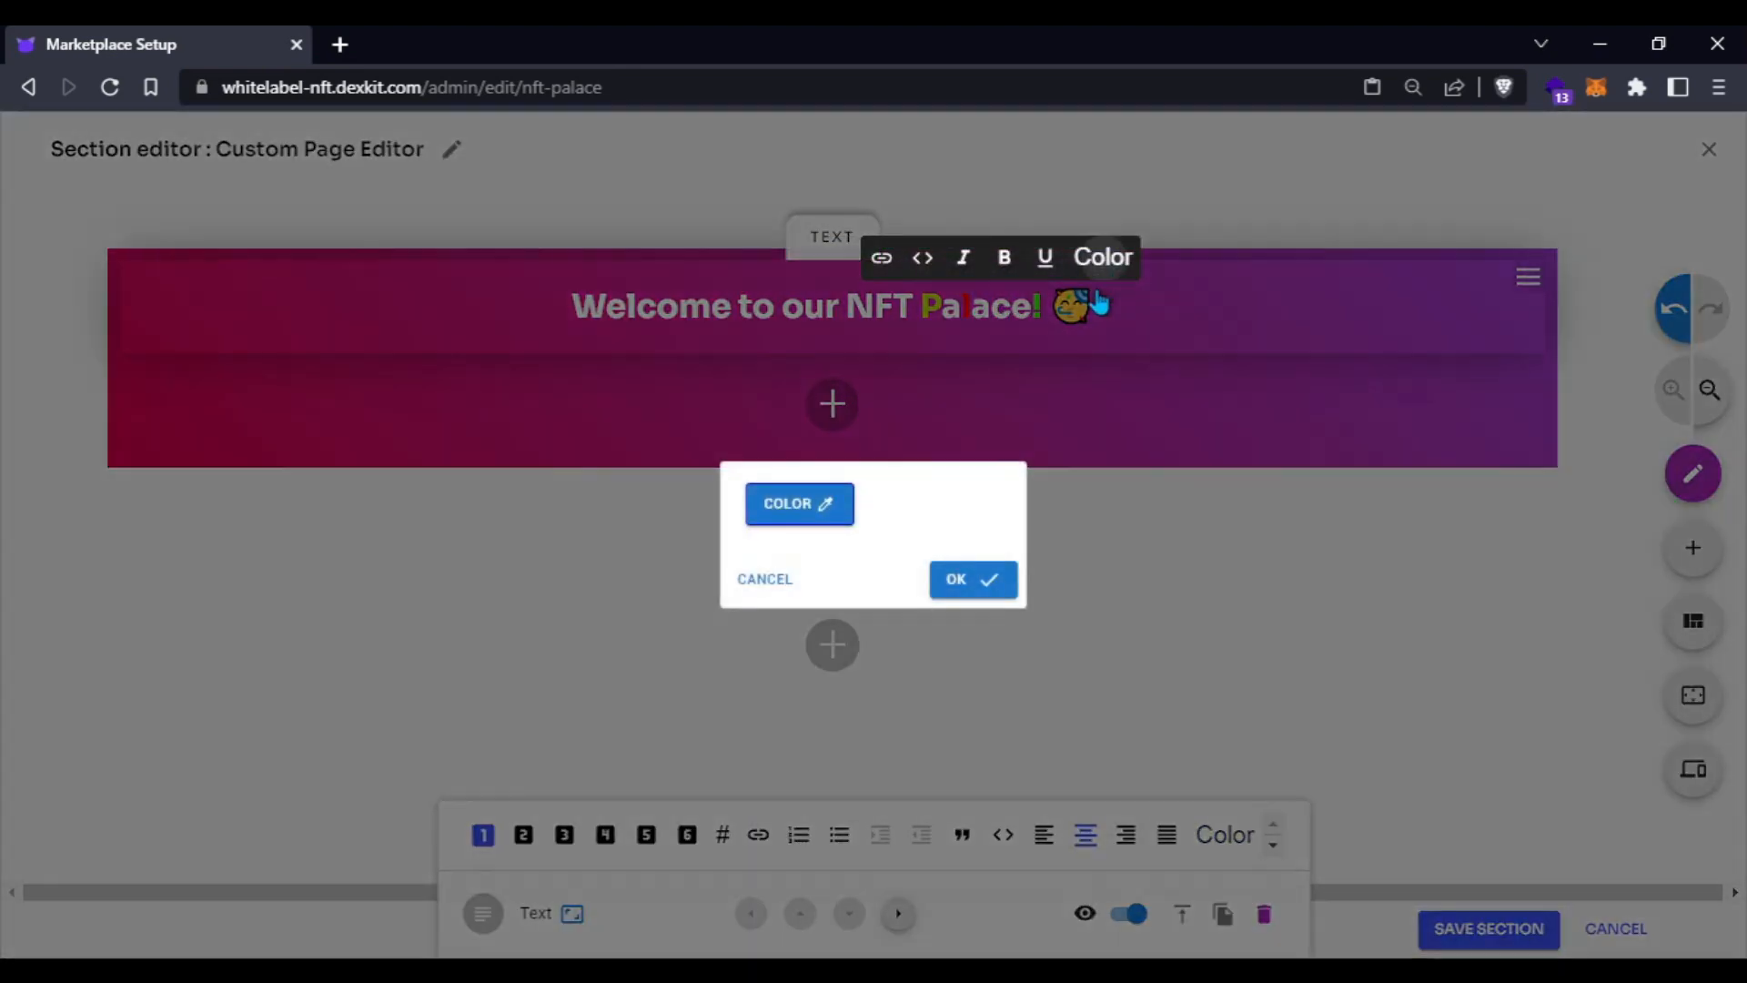
click(828, 515)
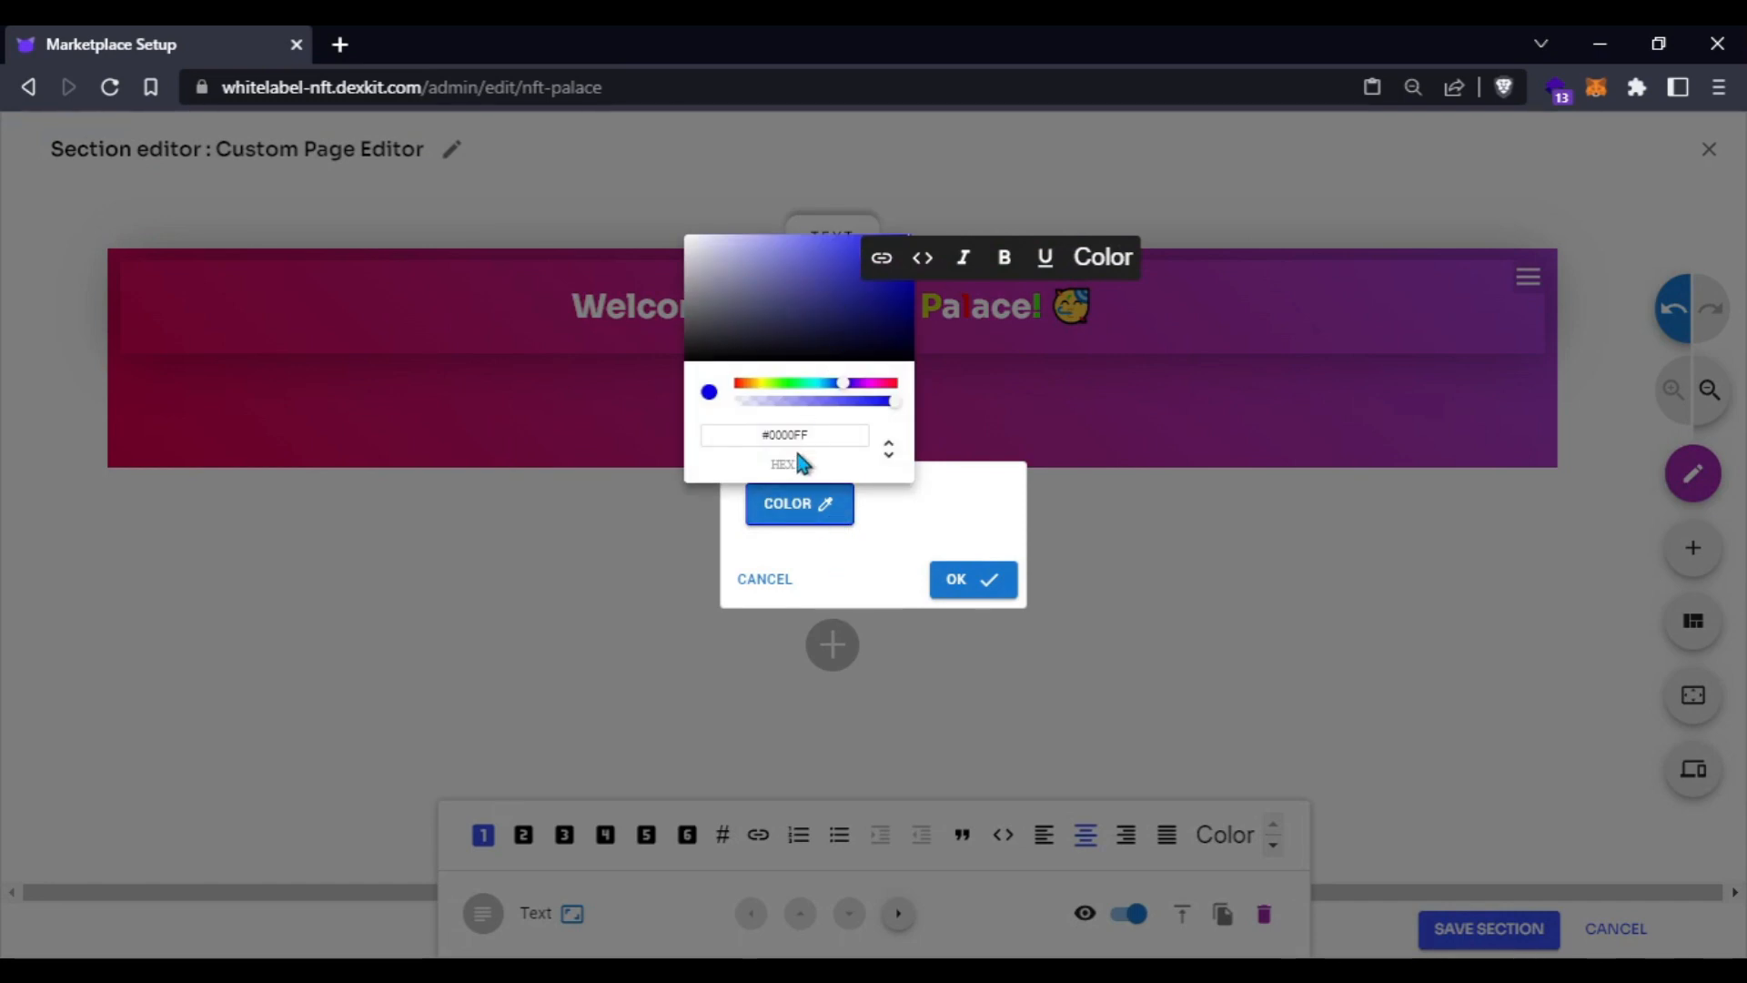
click(951, 498)
click(970, 579)
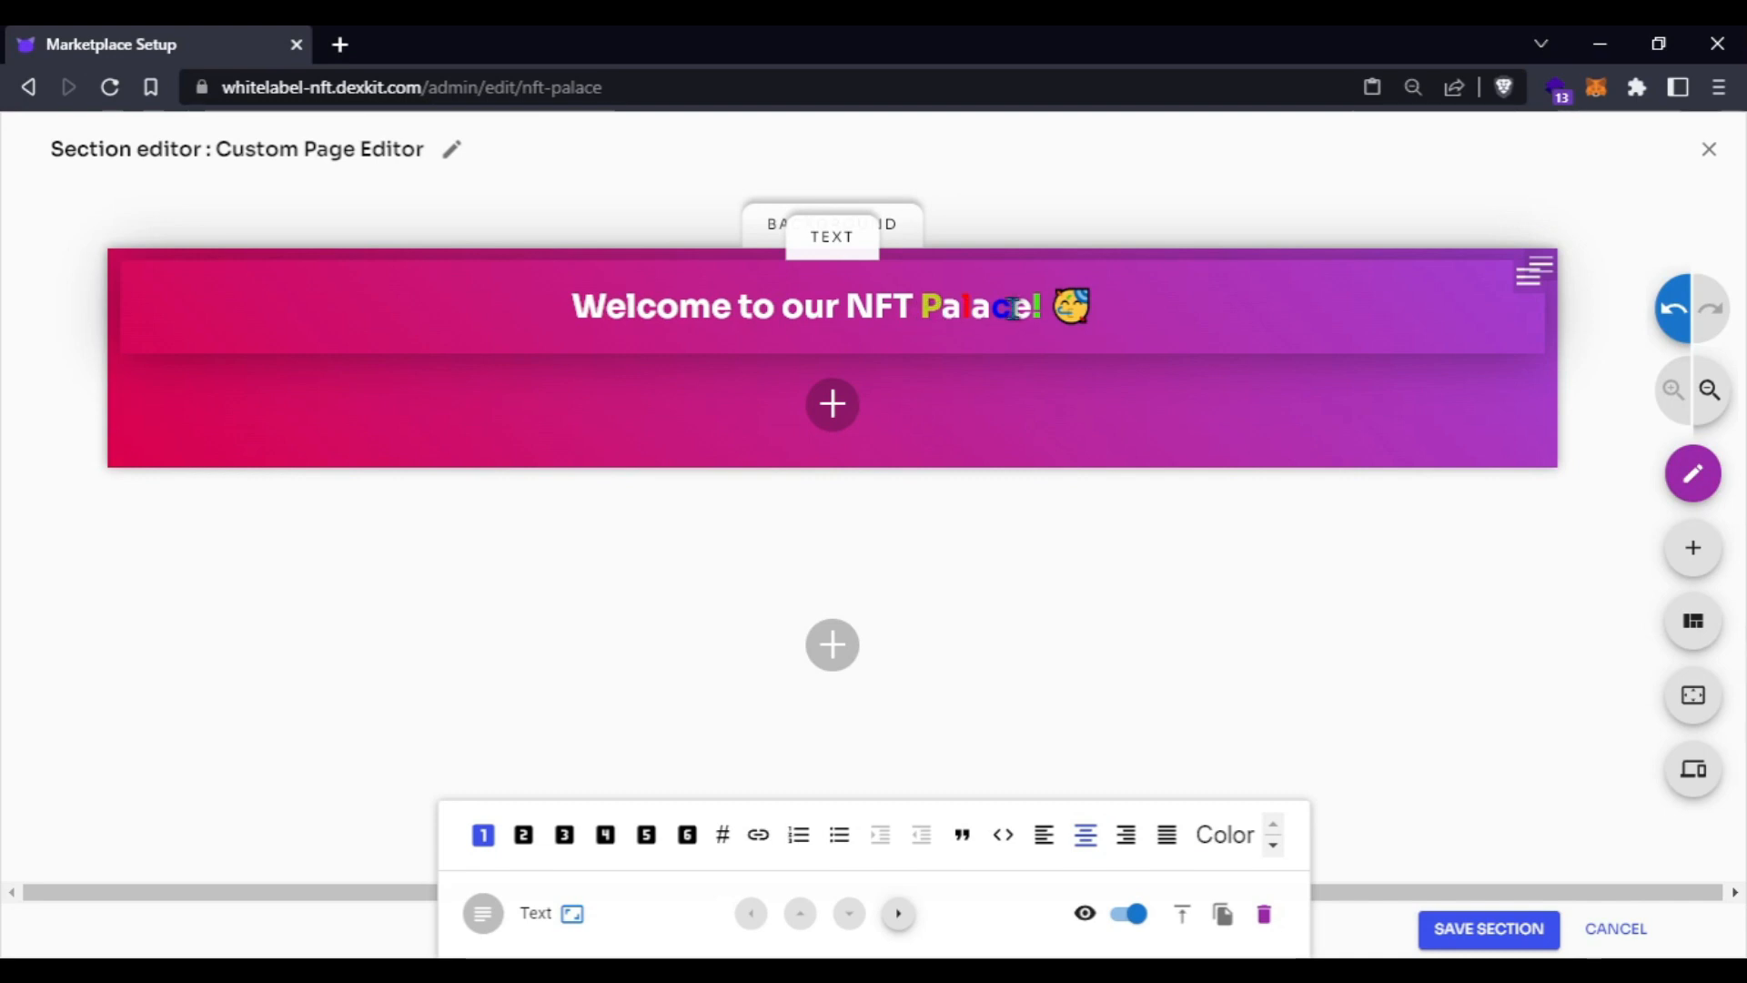
drag(1045, 310, 925, 314)
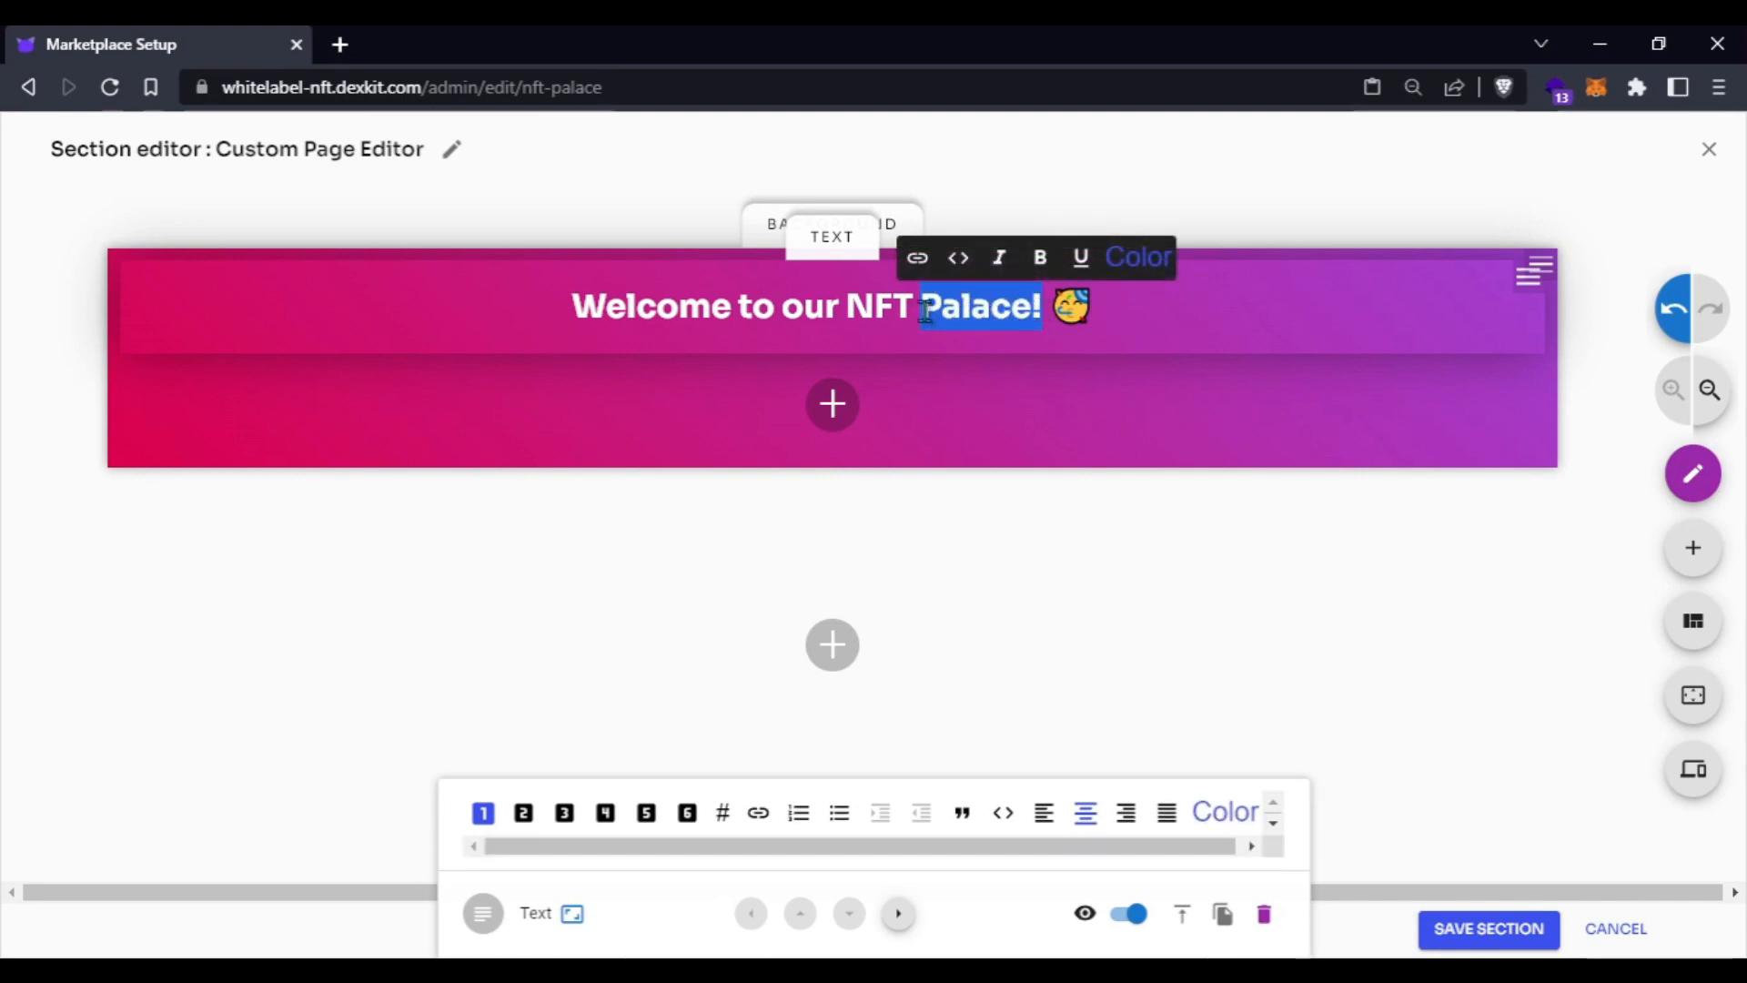
click(1138, 257)
- Add a single NFT block beneath the welcome heading inside the gradient background
click(907, 423)
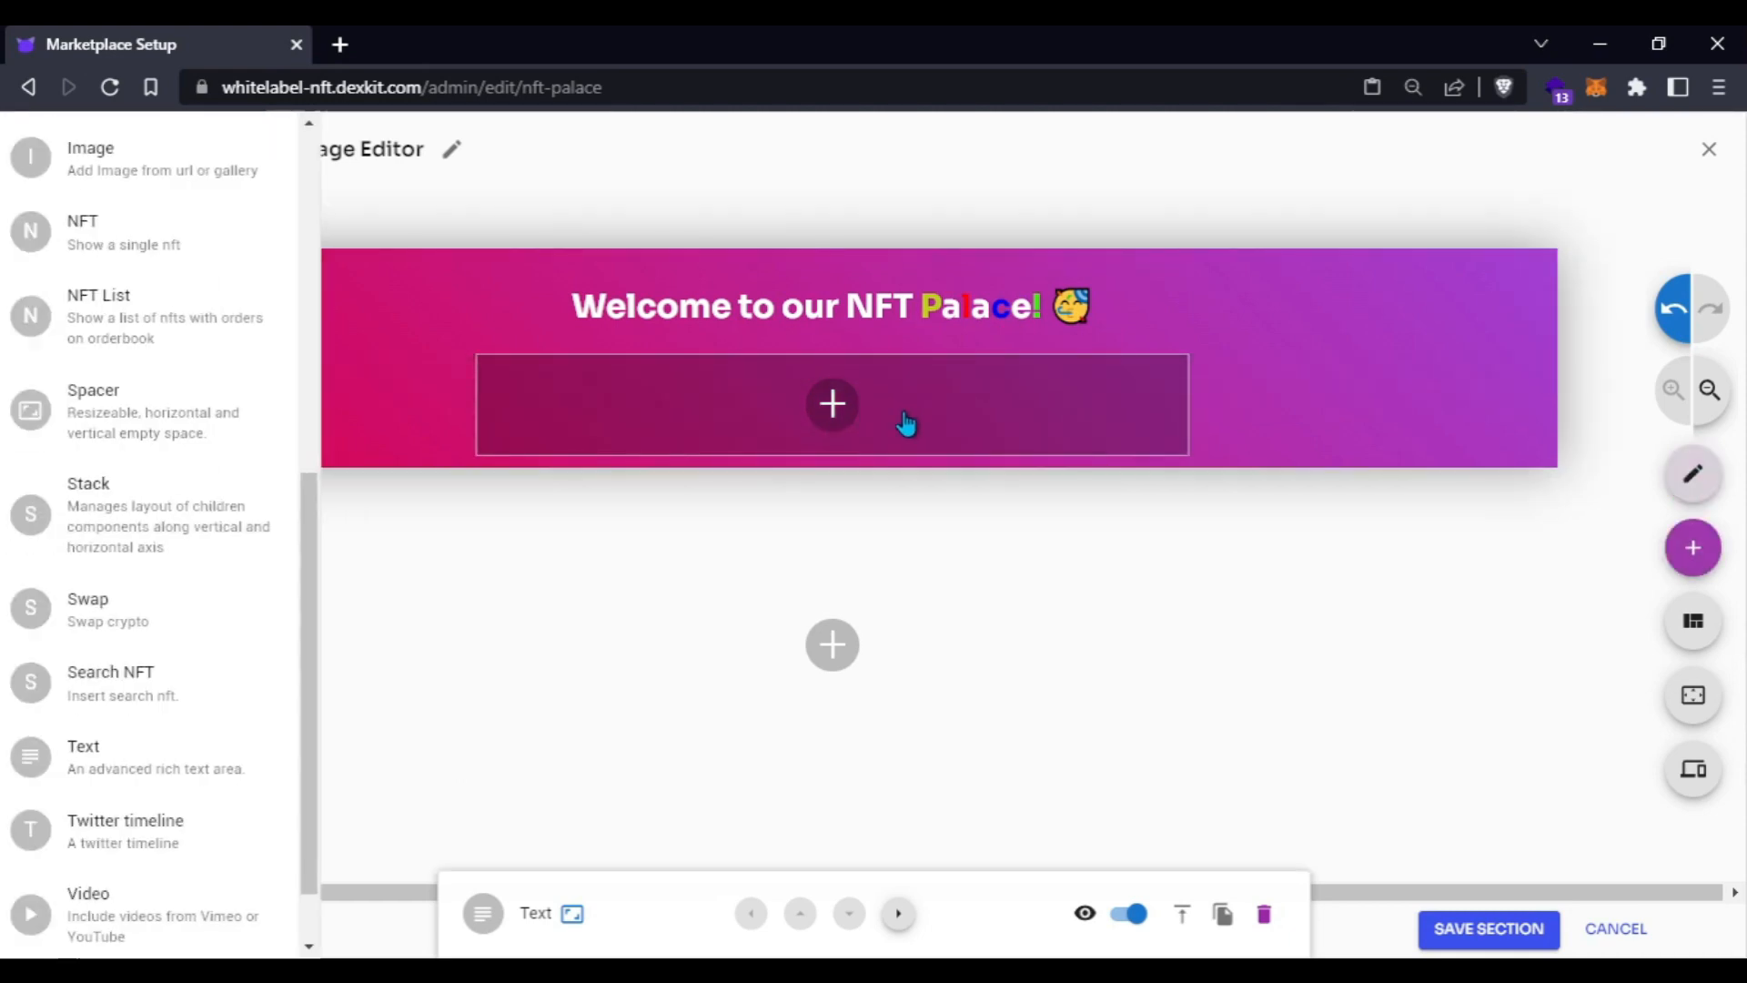
scroll(90, 735, down, 2)
scroll(91, 735, up, 1)
scroll(92, 735, up, 4)
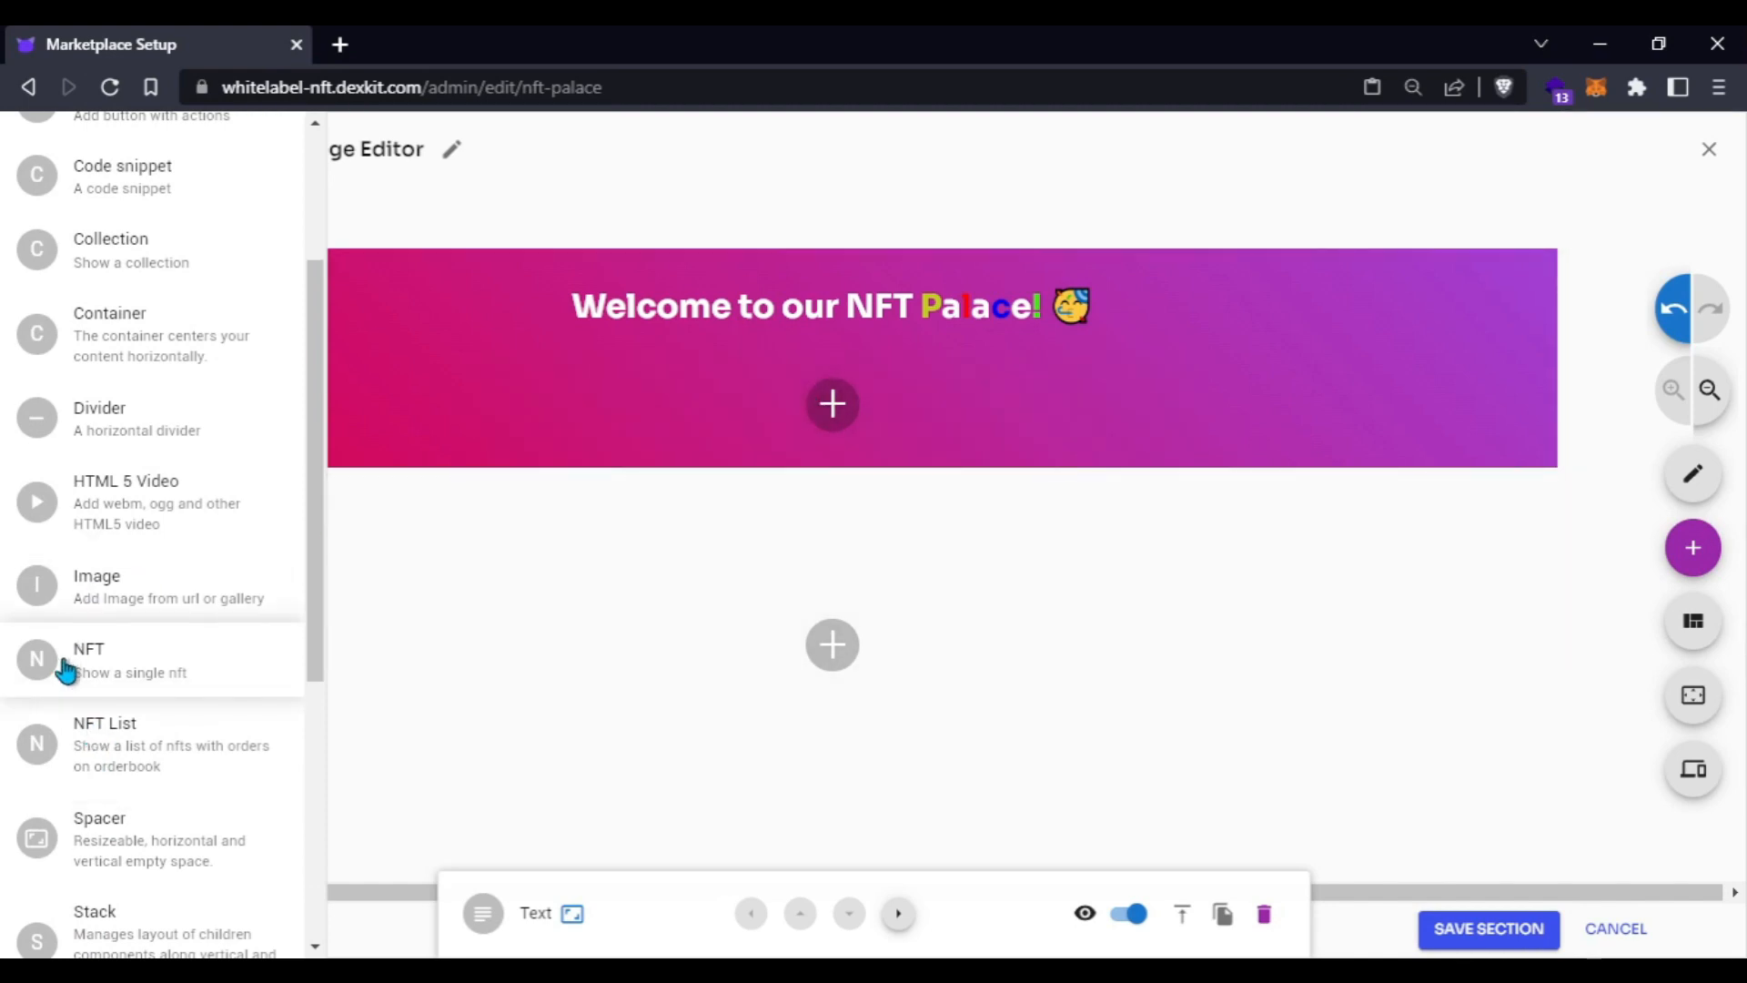
drag(66, 670, 797, 439)
scroll(837, 573, down, 1)
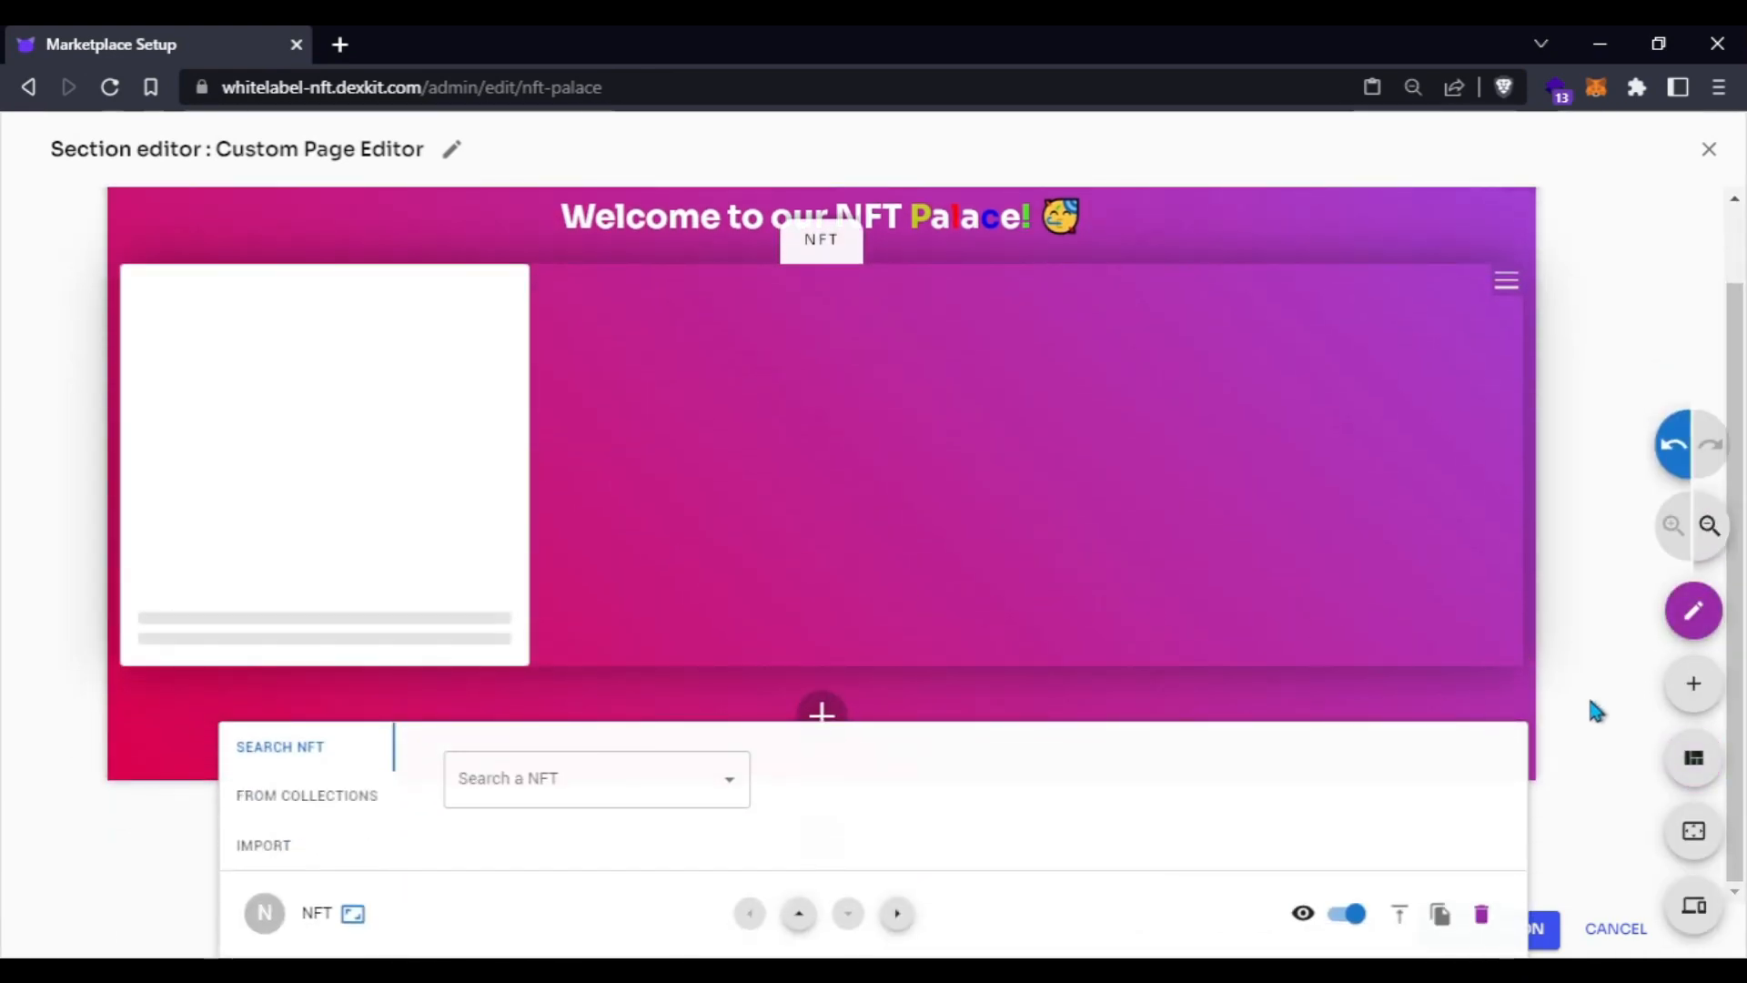
- Add three more NFT blocks beside the first one so that four sit in one row
click(1691, 690)
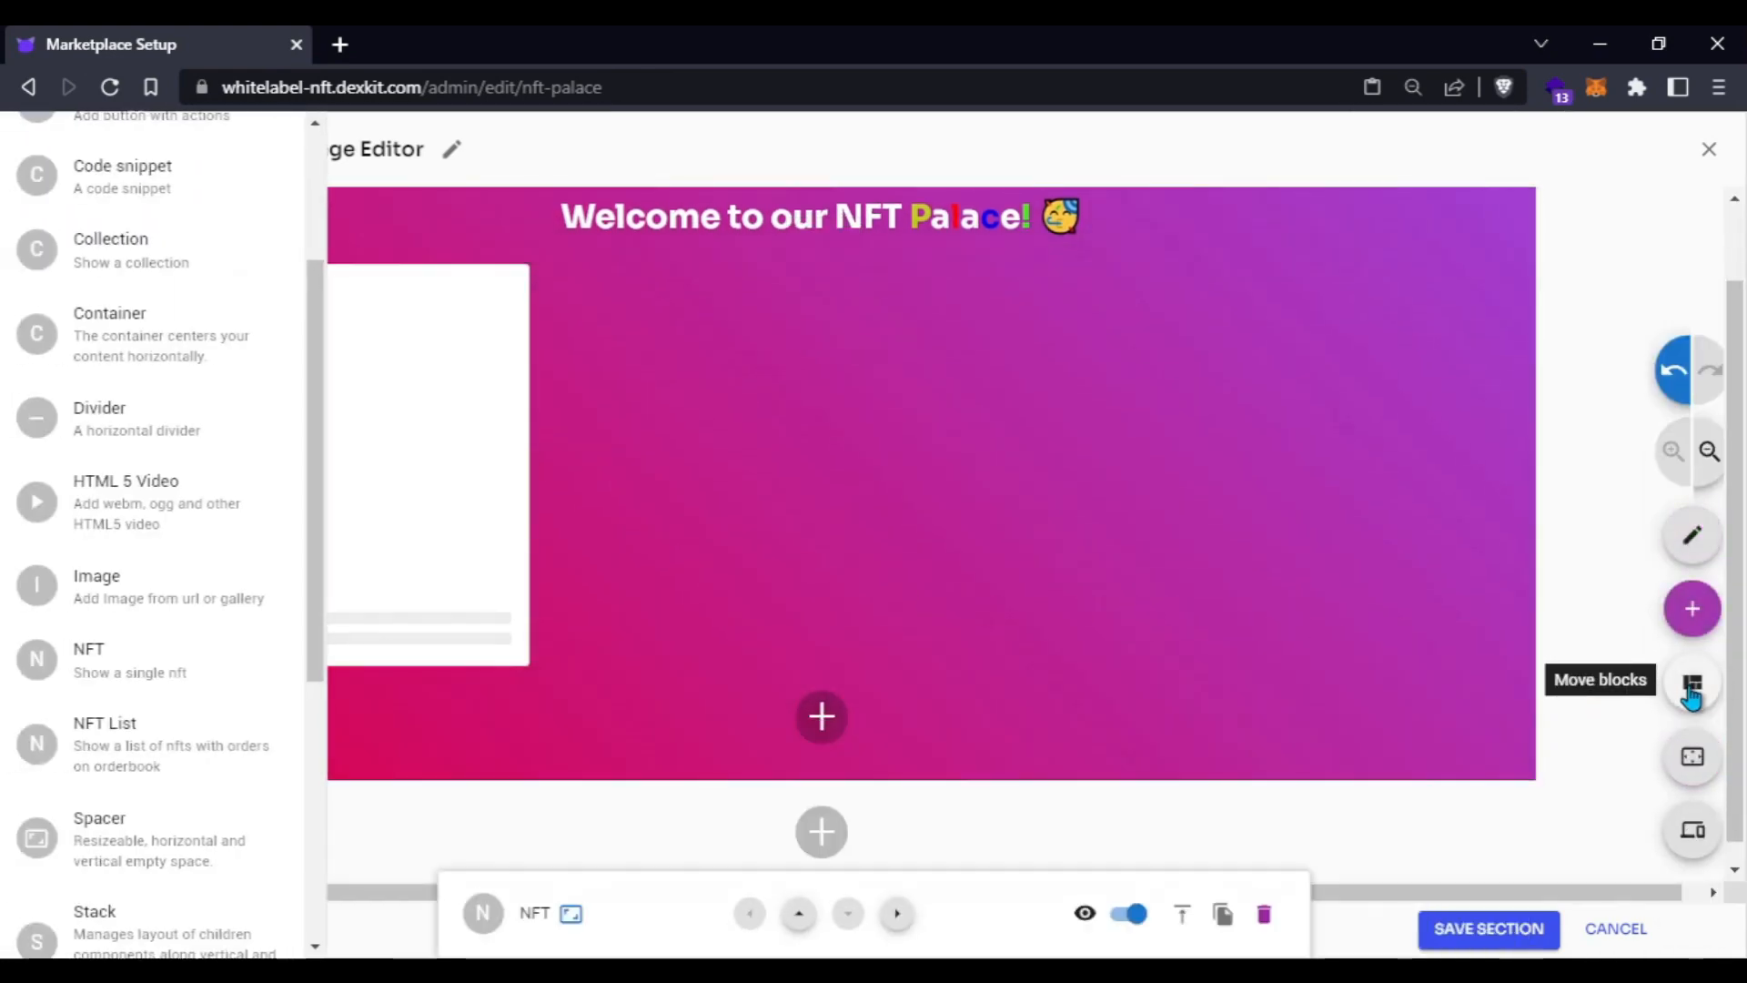
drag(15, 683, 283, 574)
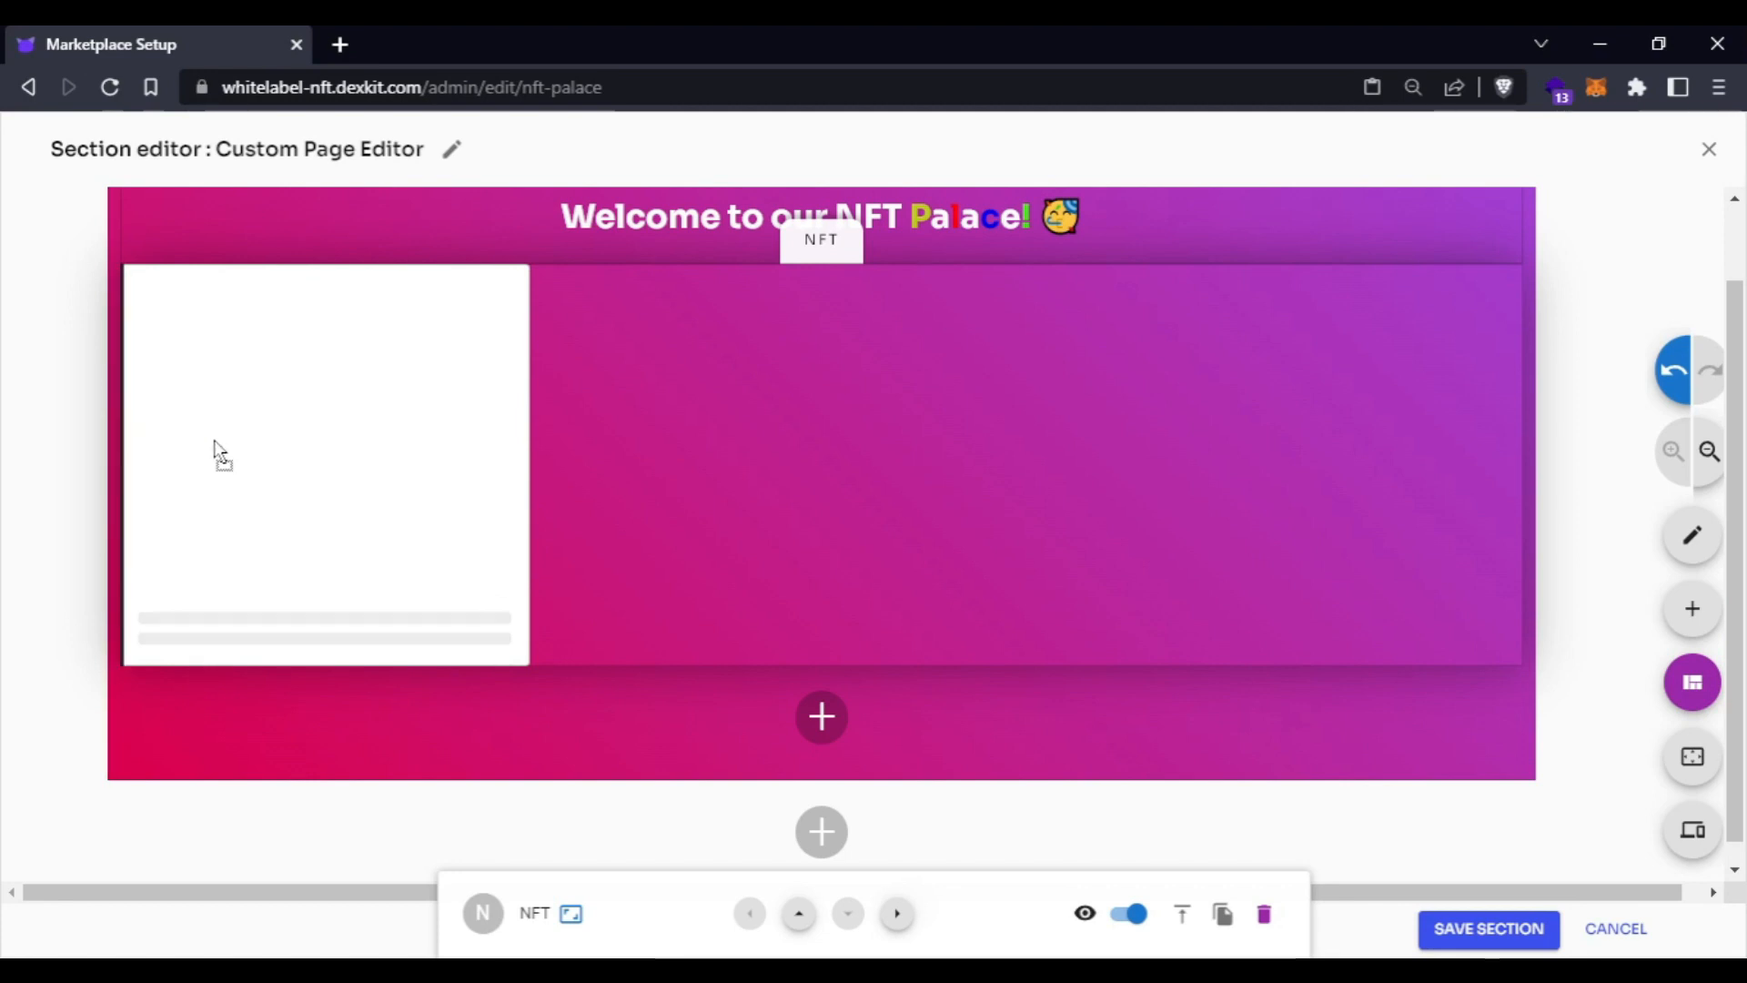
drag(521, 465, 144, 468)
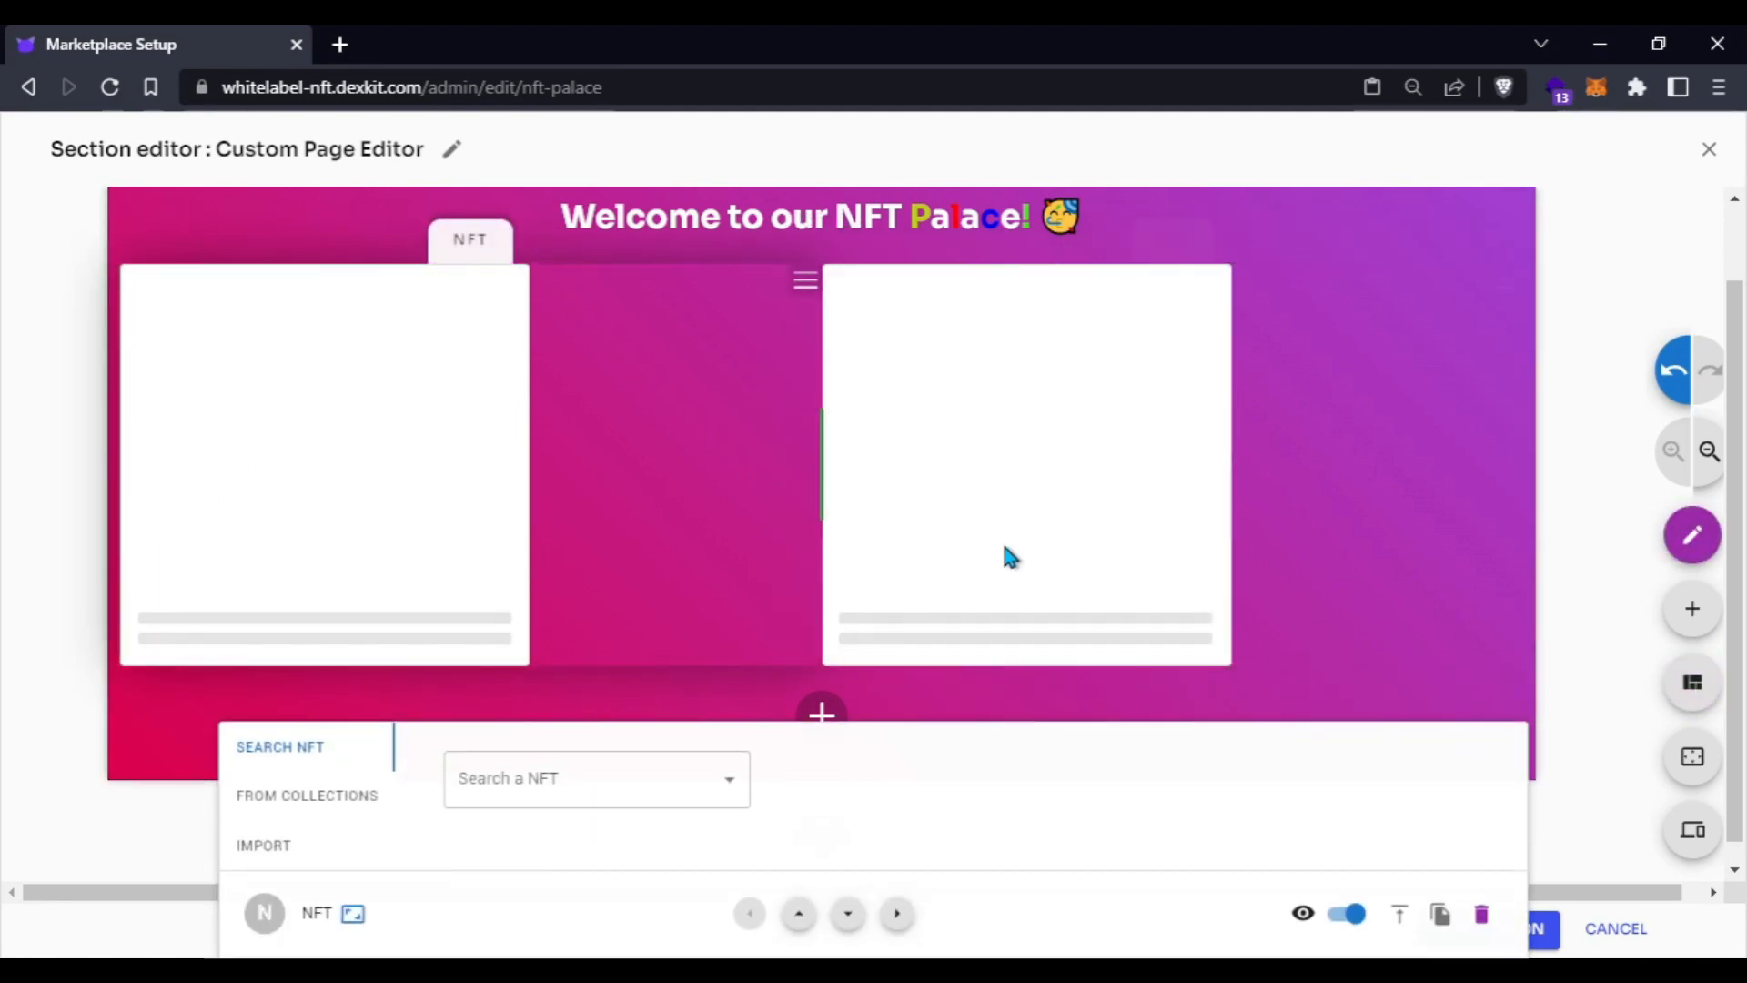
click(1694, 619)
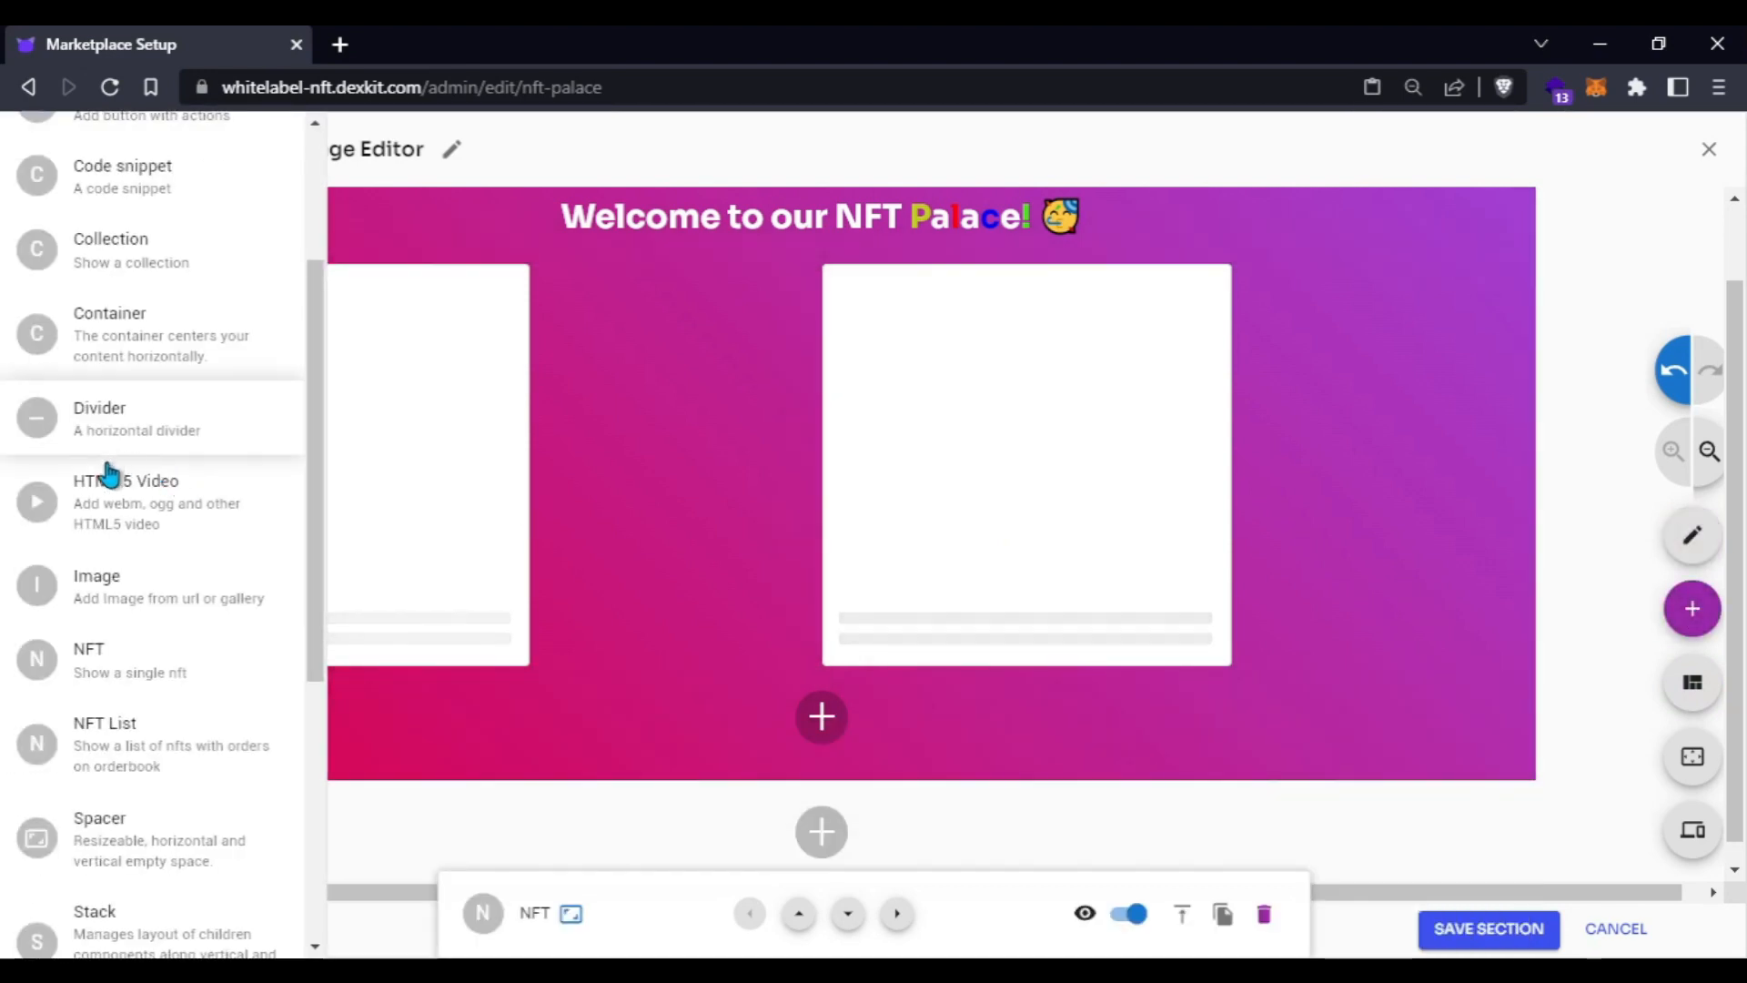
drag(121, 689, 566, 472)
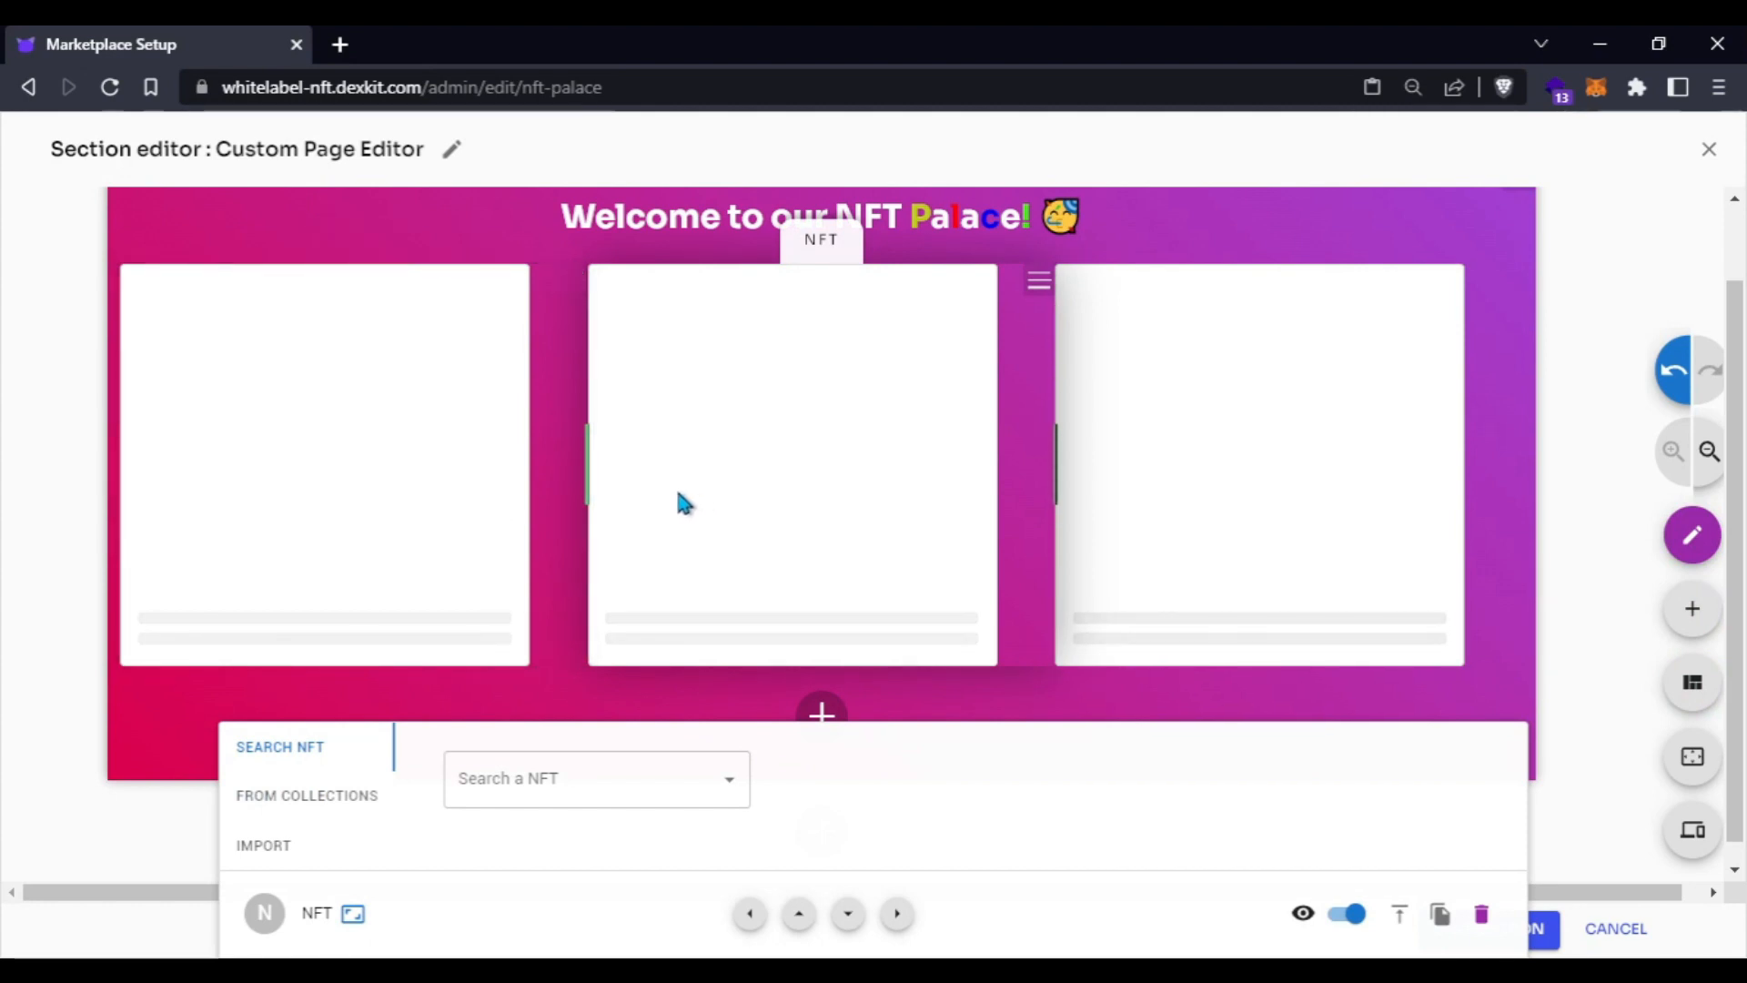
click(1692, 608)
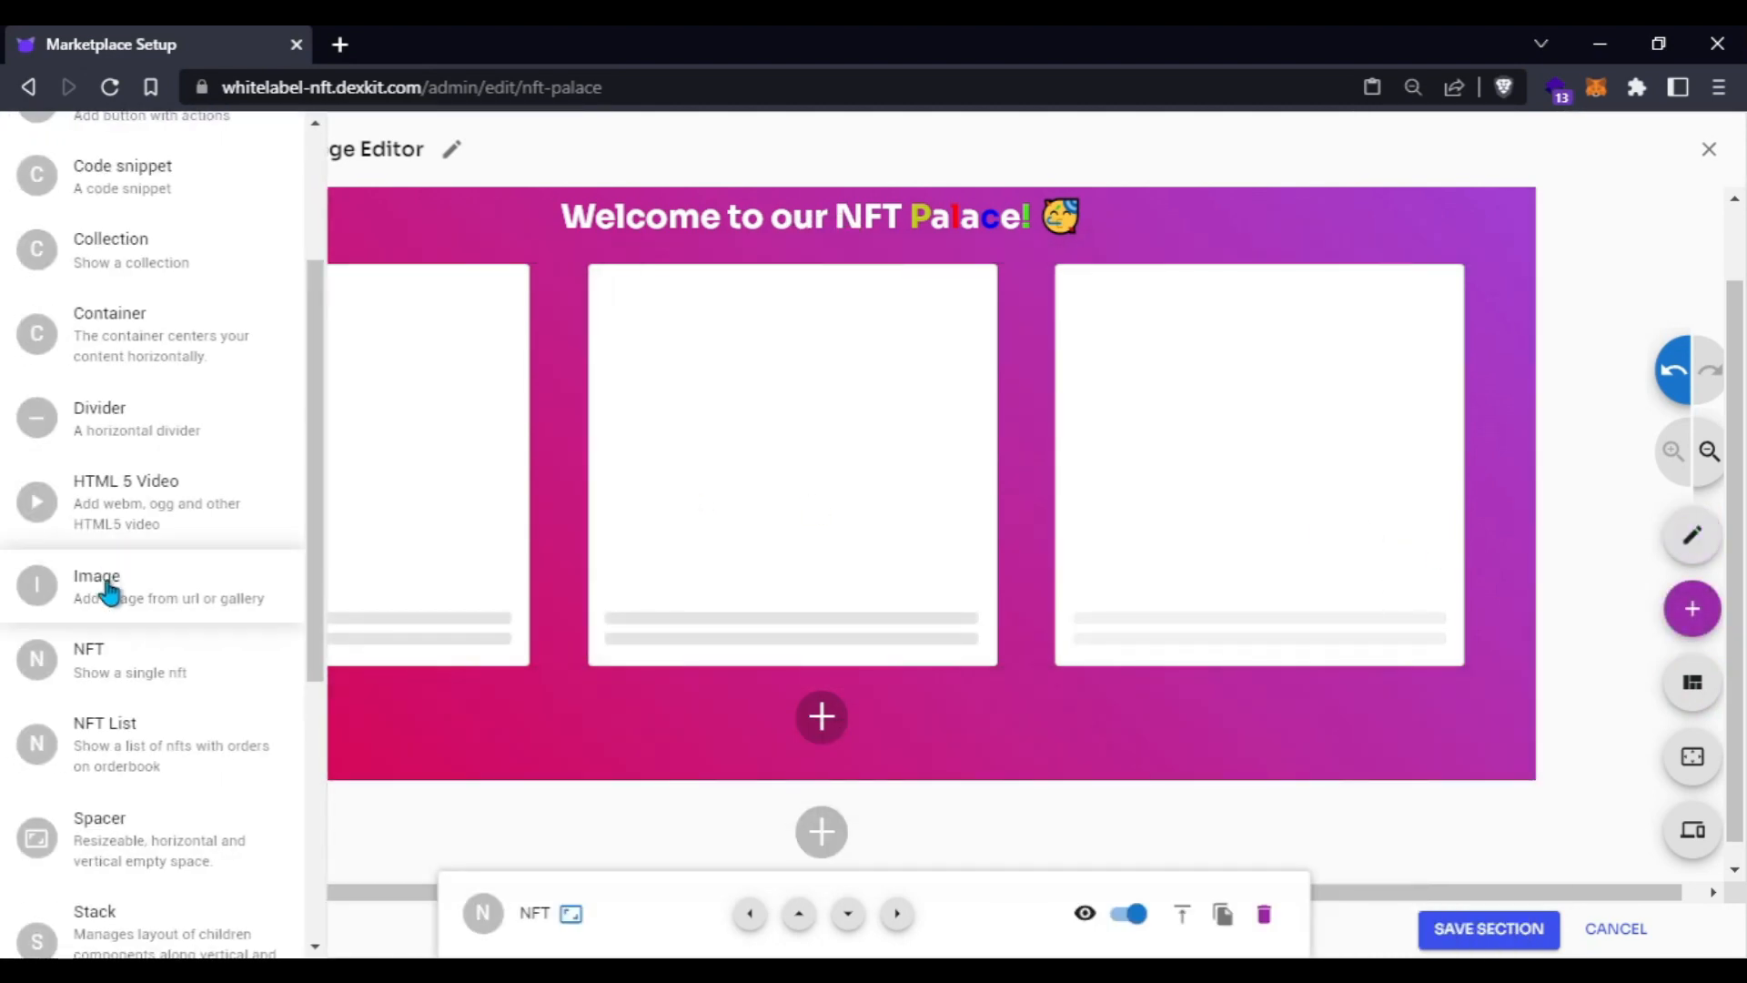
drag(124, 671, 897, 467)
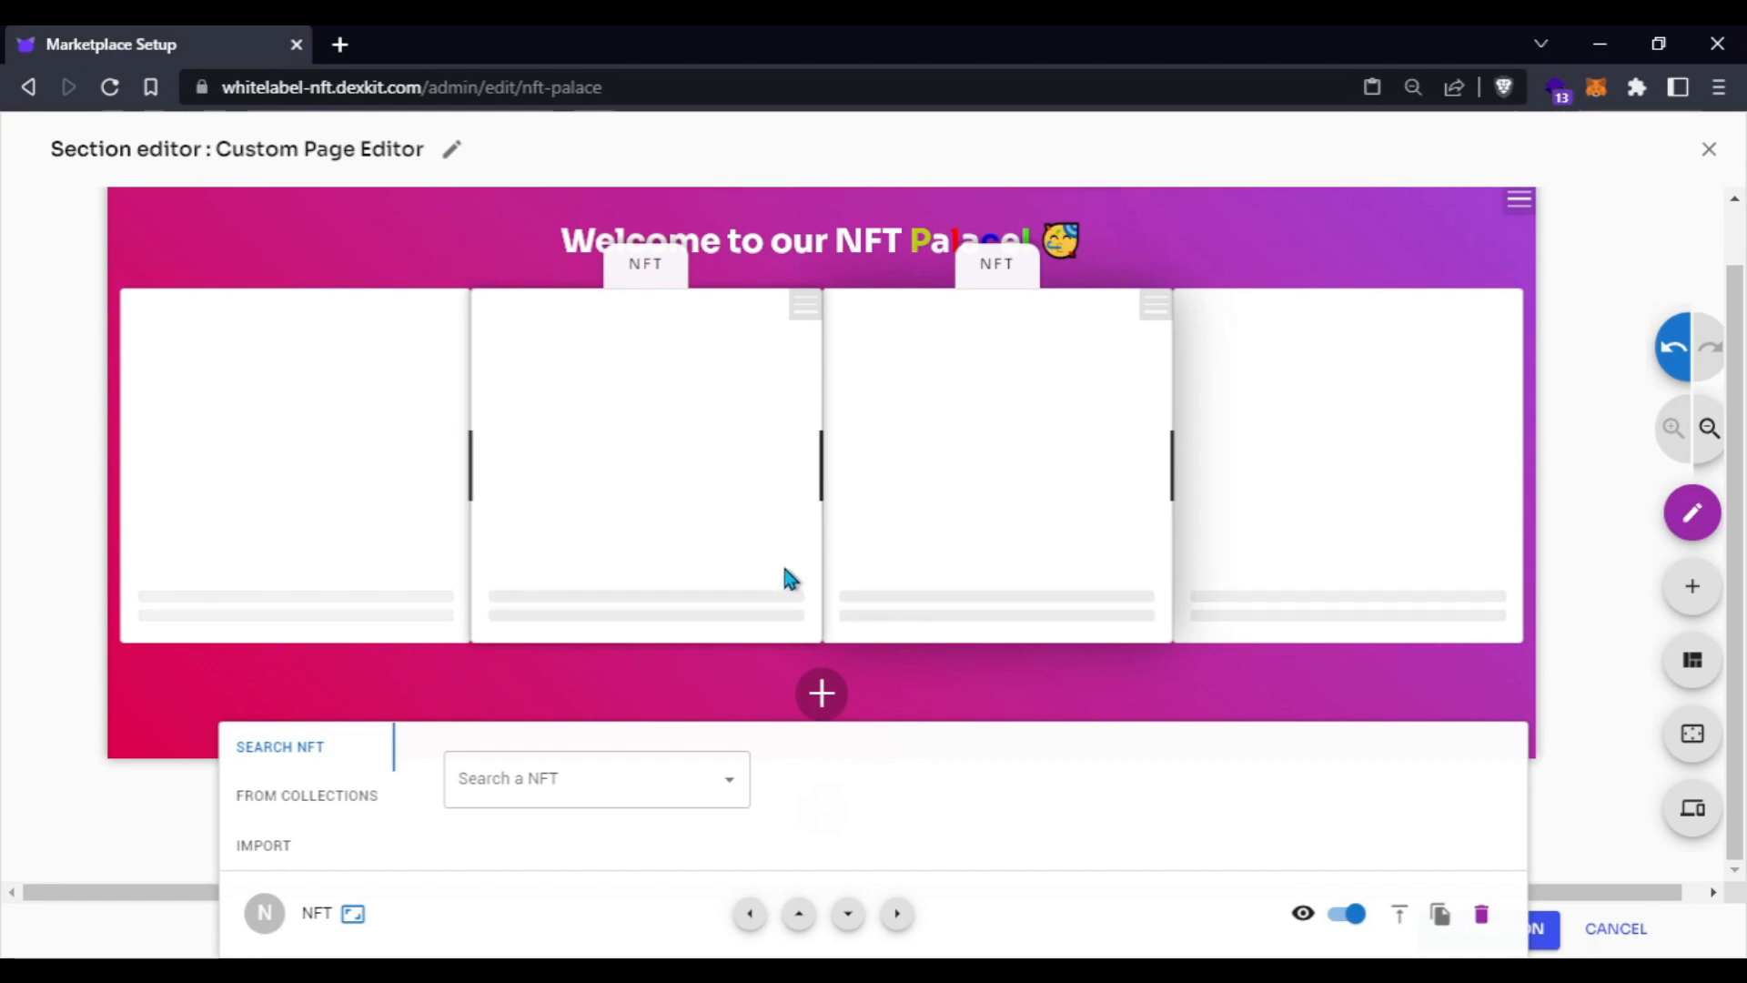
- Add a Container block between the heading and the NFT row, and move the row's last NFT block into it
click(822, 692)
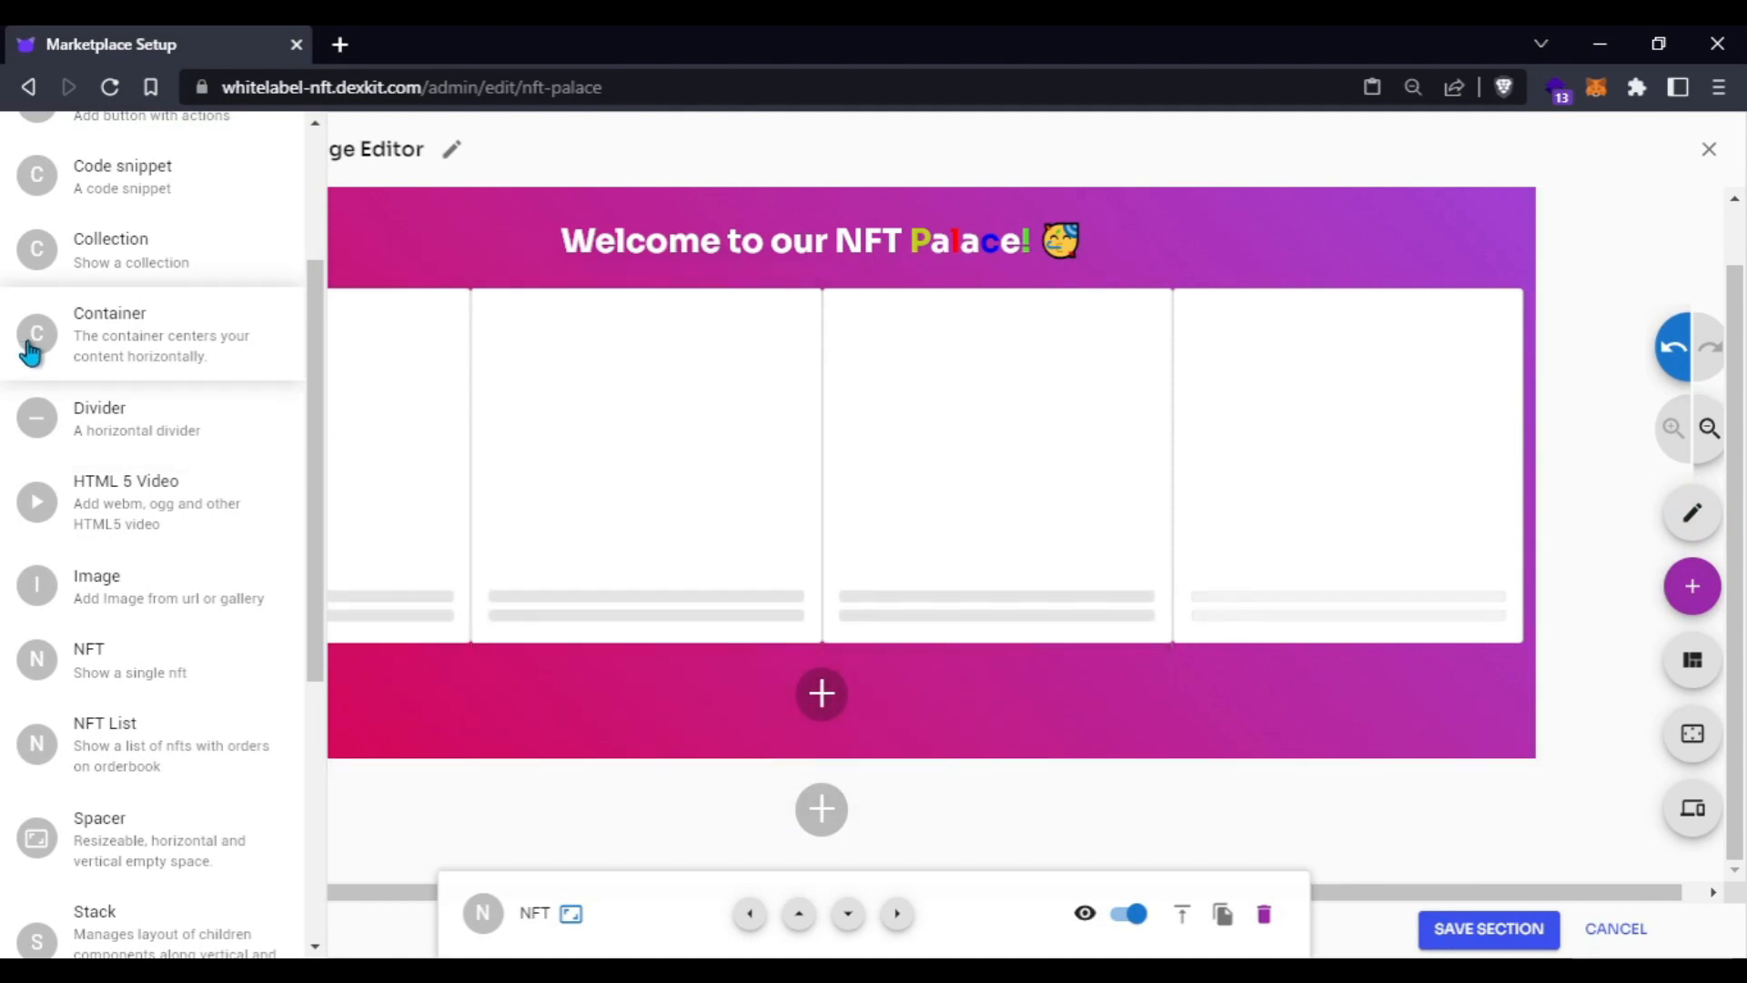
drag(30, 352, 835, 284)
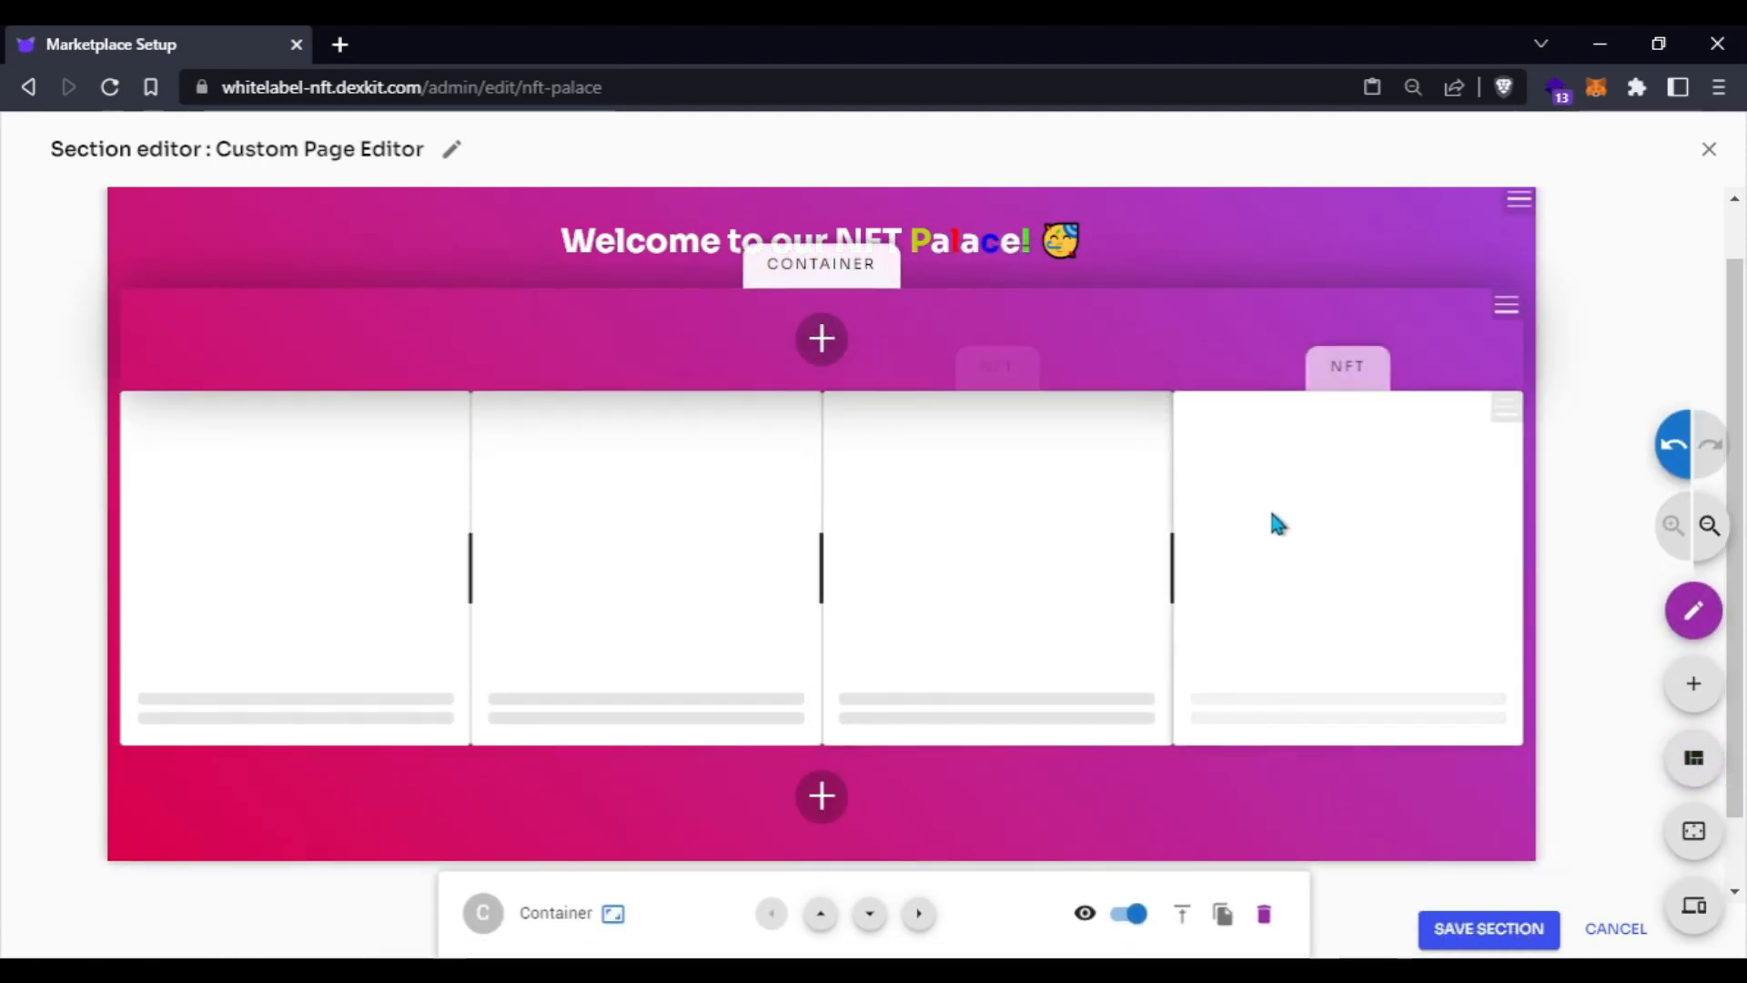
drag(1517, 409, 843, 324)
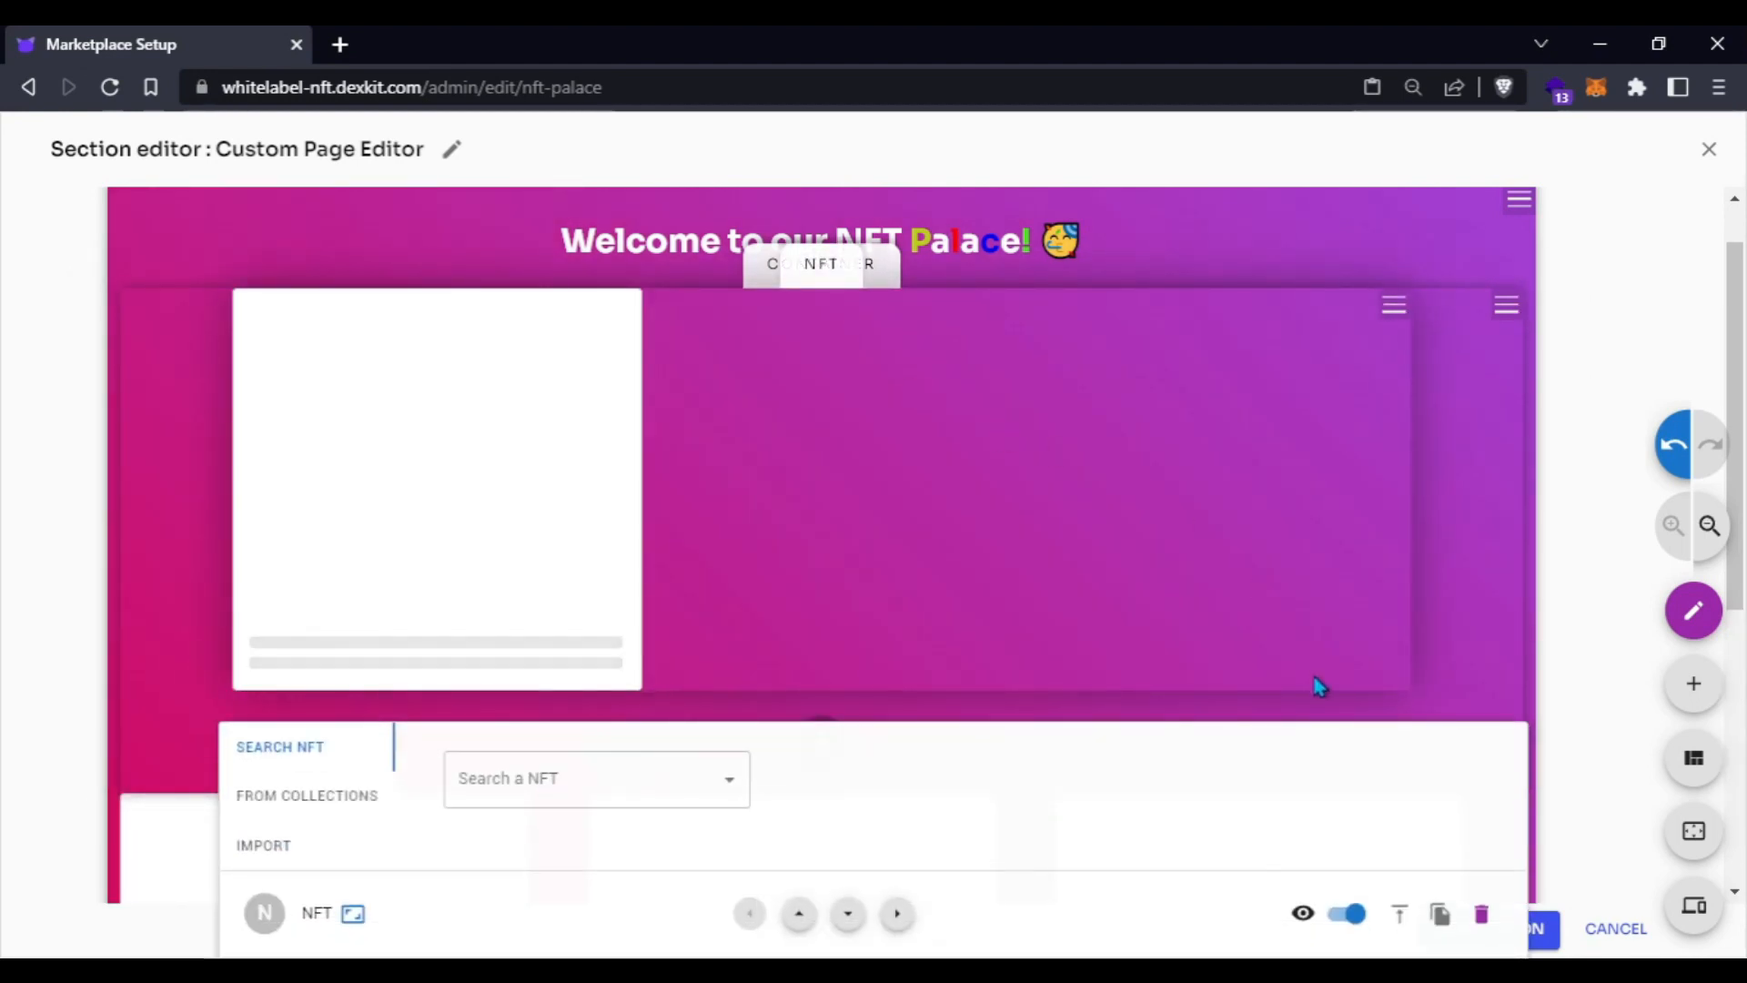
- Move the remaining three NFT blocks into the container, side by side with the first one
scroll(1292, 682, down, 3)
drag(1503, 468, 759, 204)
drag(655, 240, 949, 455)
click(1162, 695)
drag(1503, 569, 679, 281)
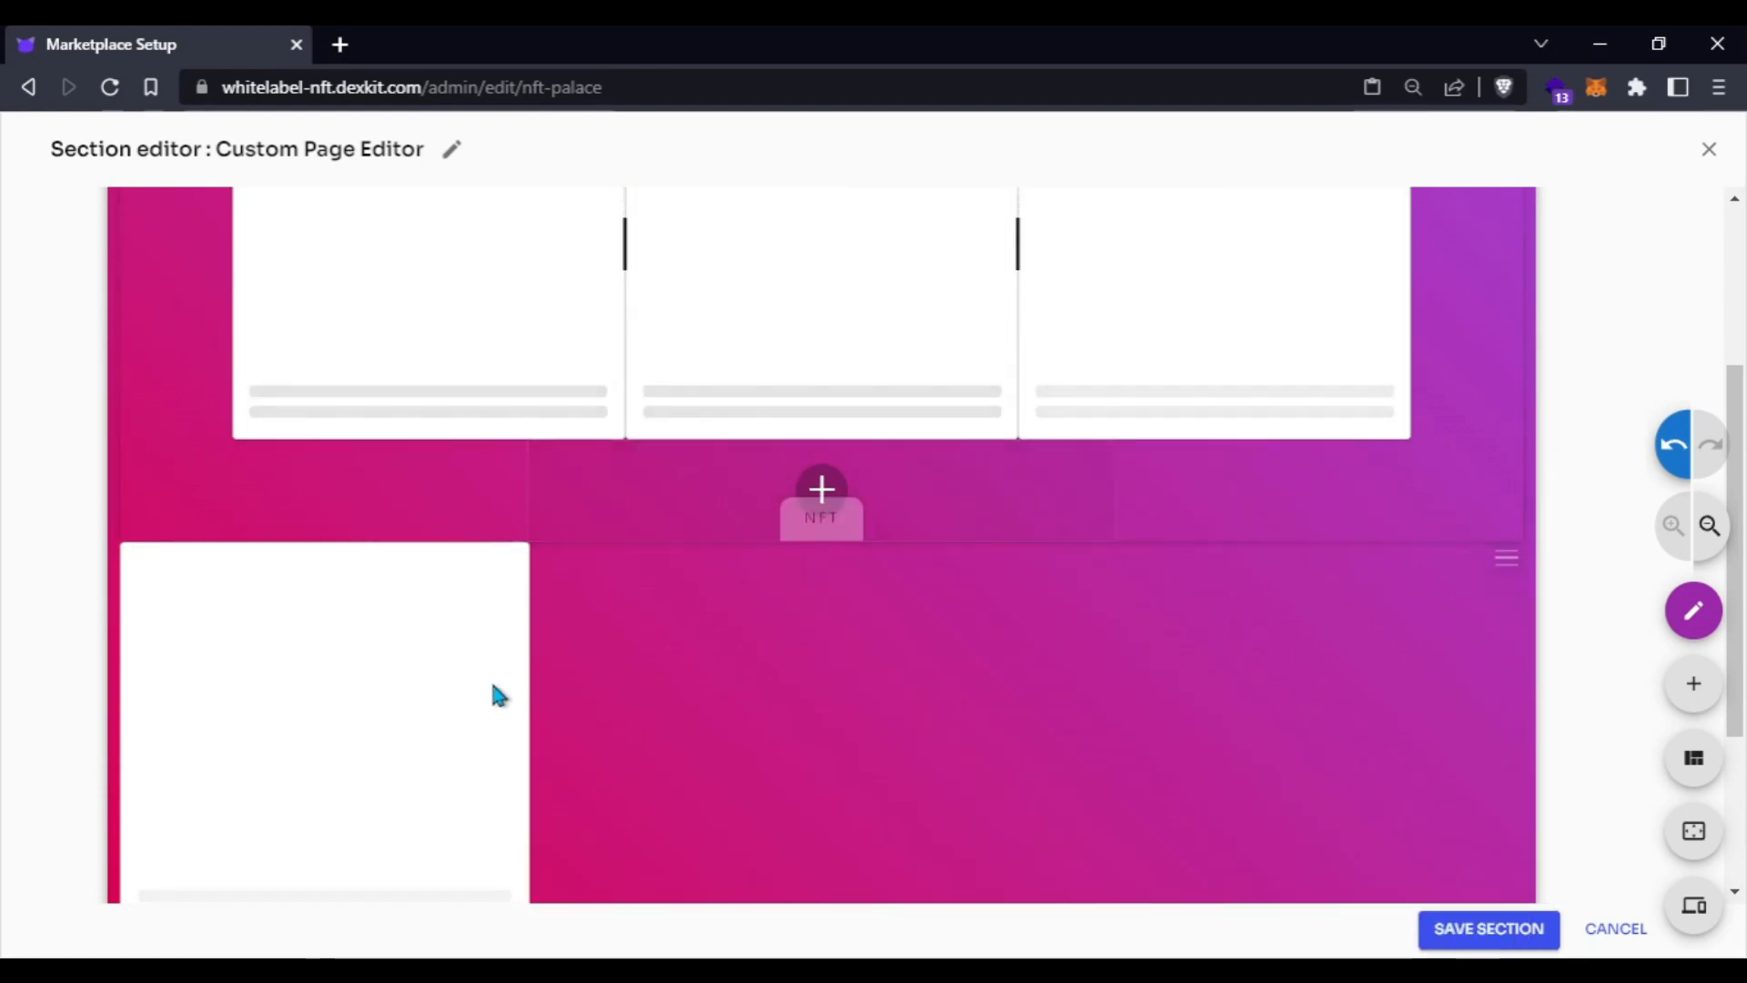
scroll(928, 575, up, 2)
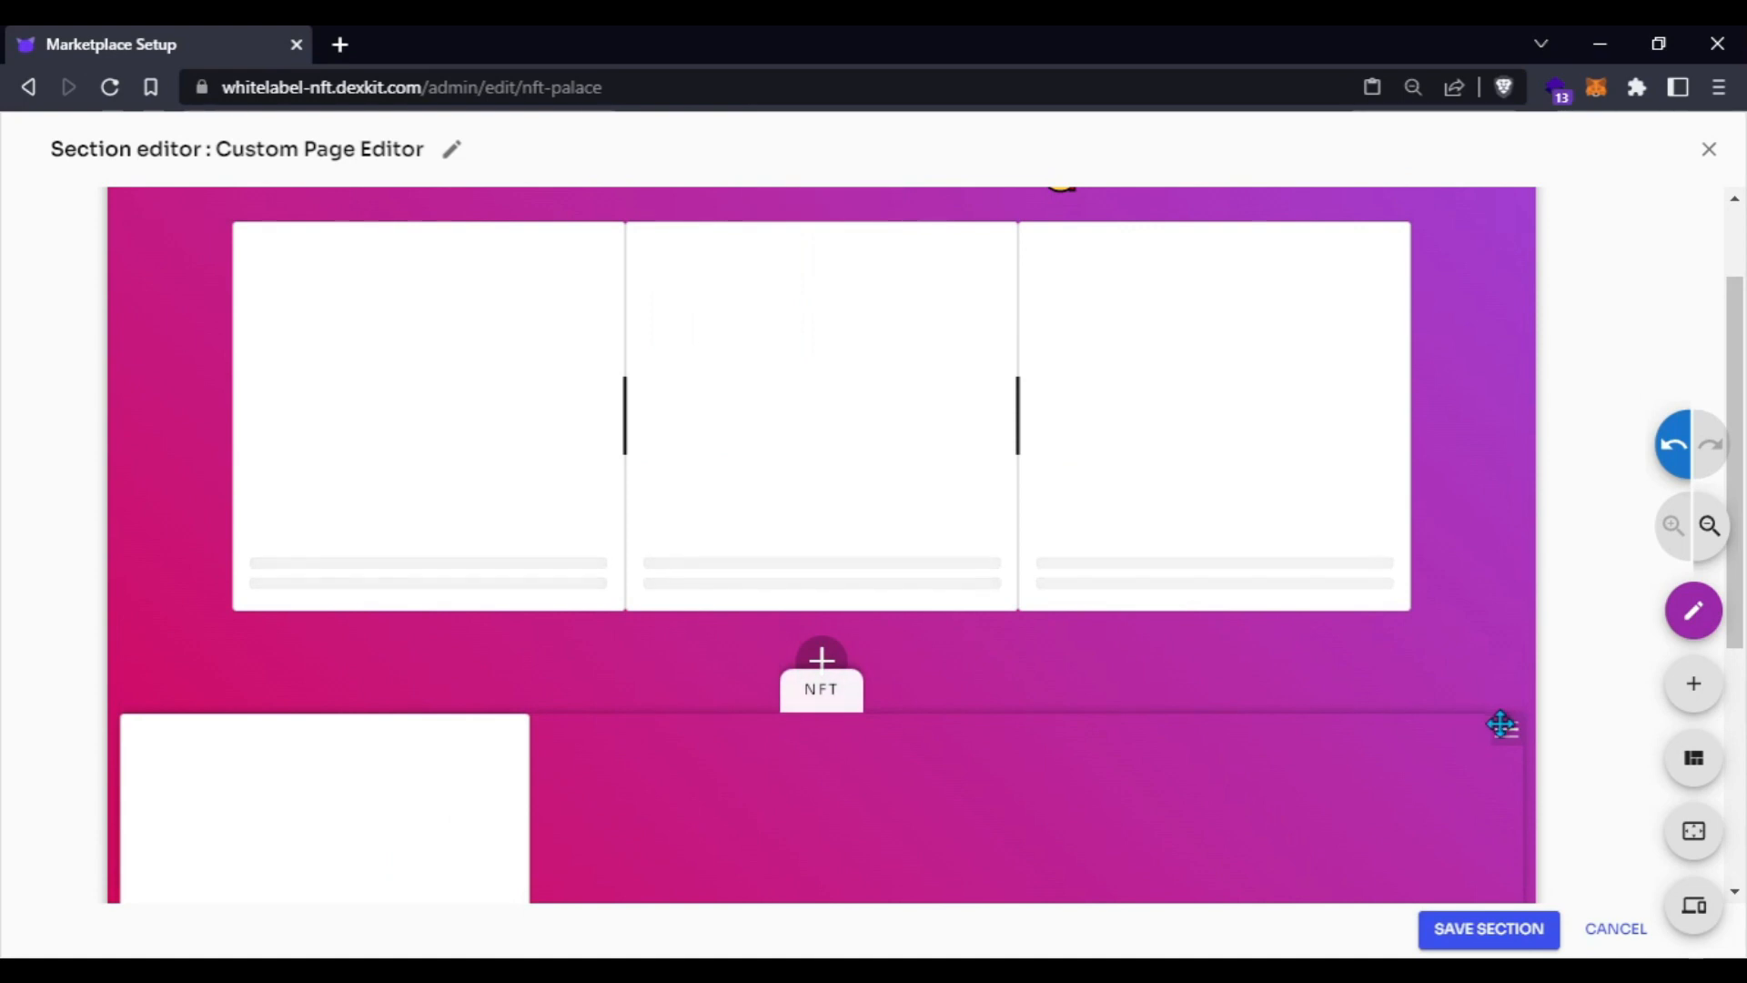
click(1504, 732)
scroll(1507, 719, down, 2)
drag(1506, 557, 1361, 288)
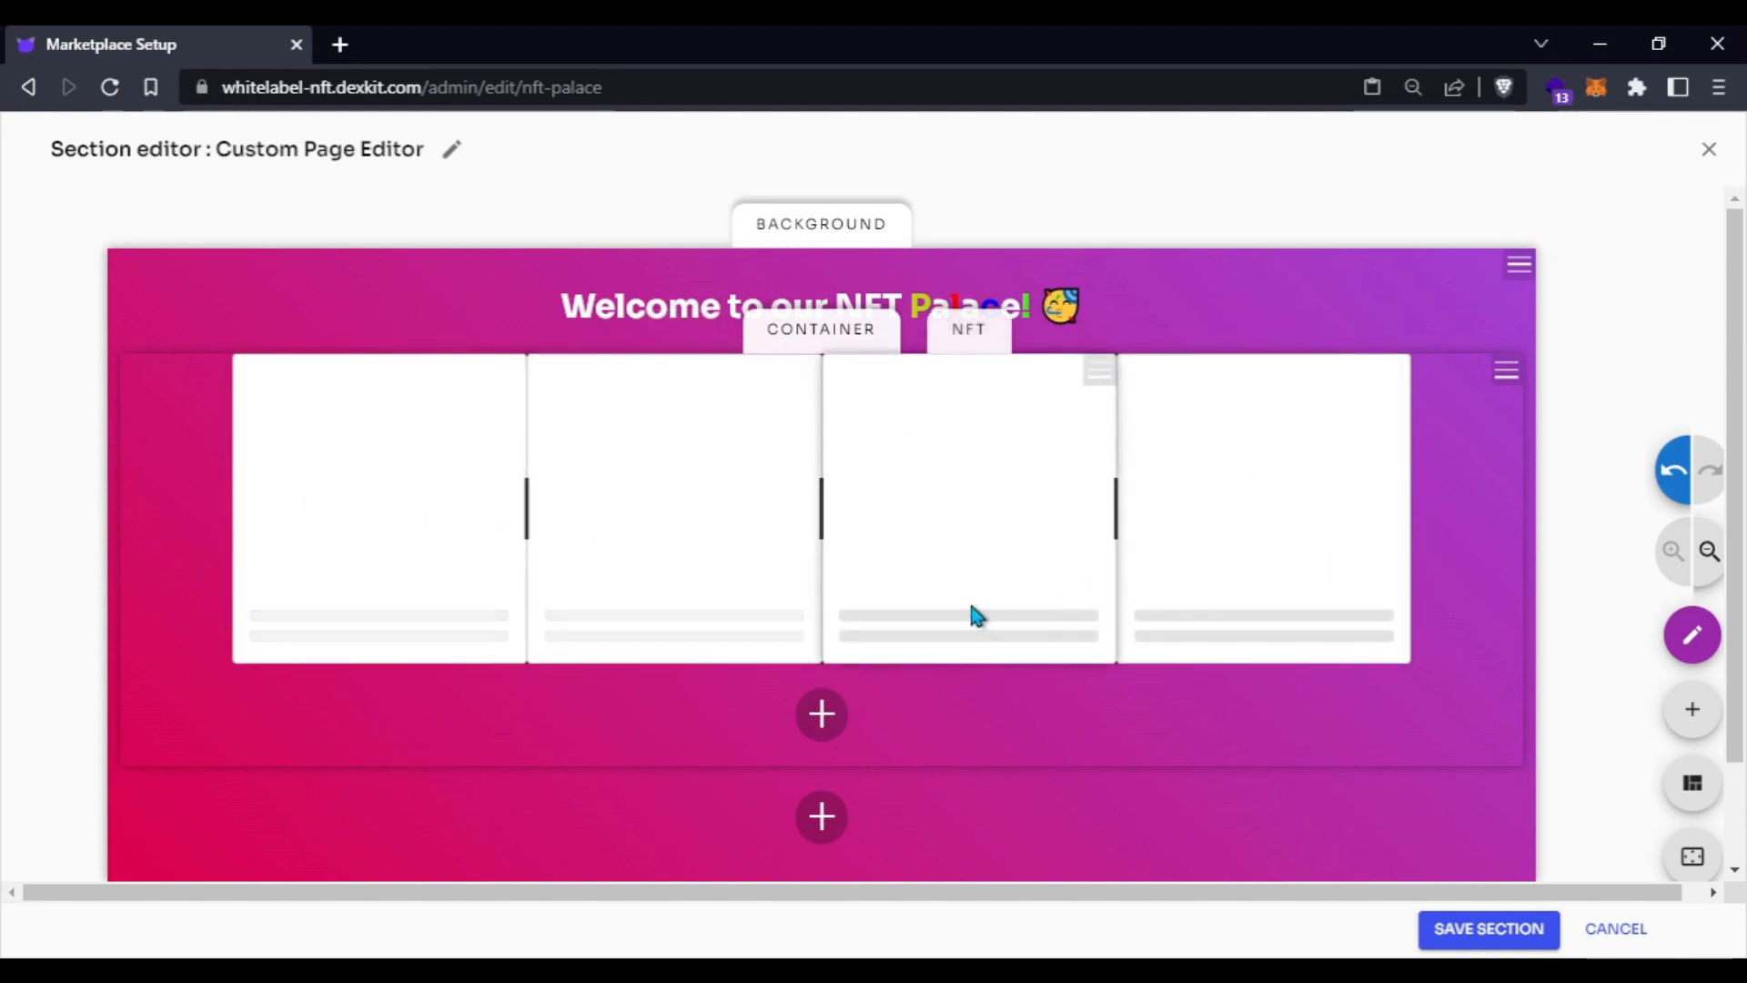
- Configure the first NFT block to import from the Polygon network with contract address 0xfe37f936bbc35f172a17d54c6fa19dc2d8fab1aa
click(312, 541)
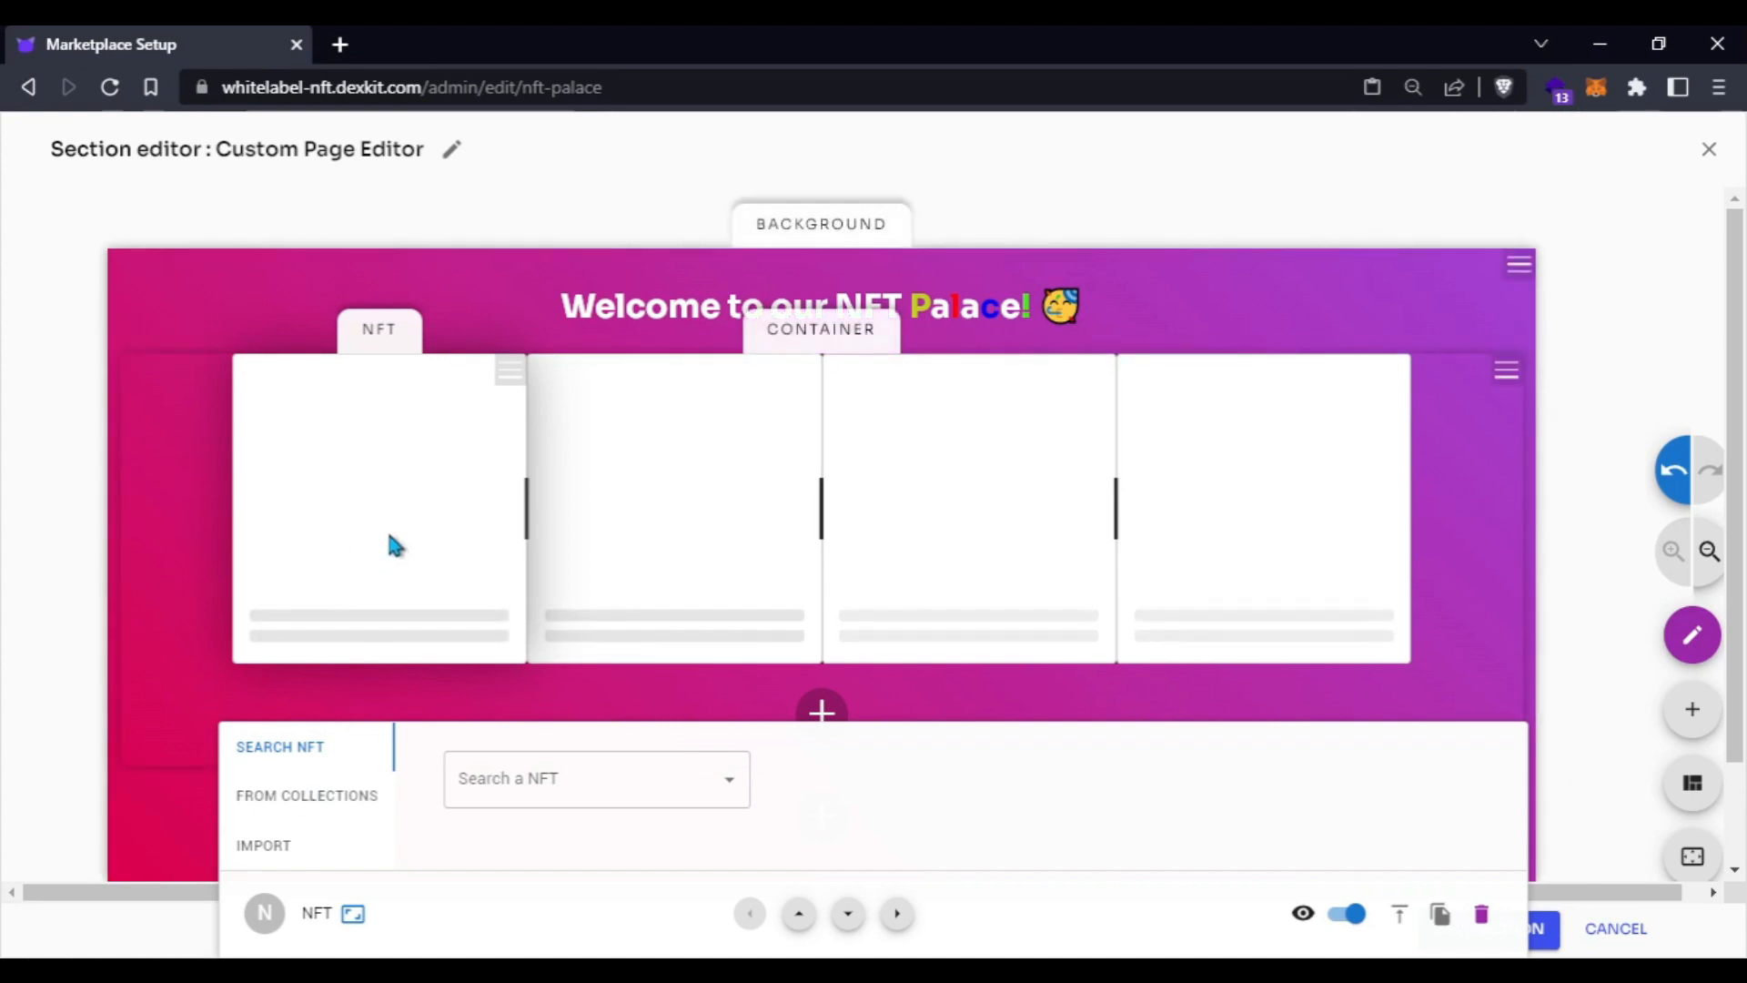
click(315, 800)
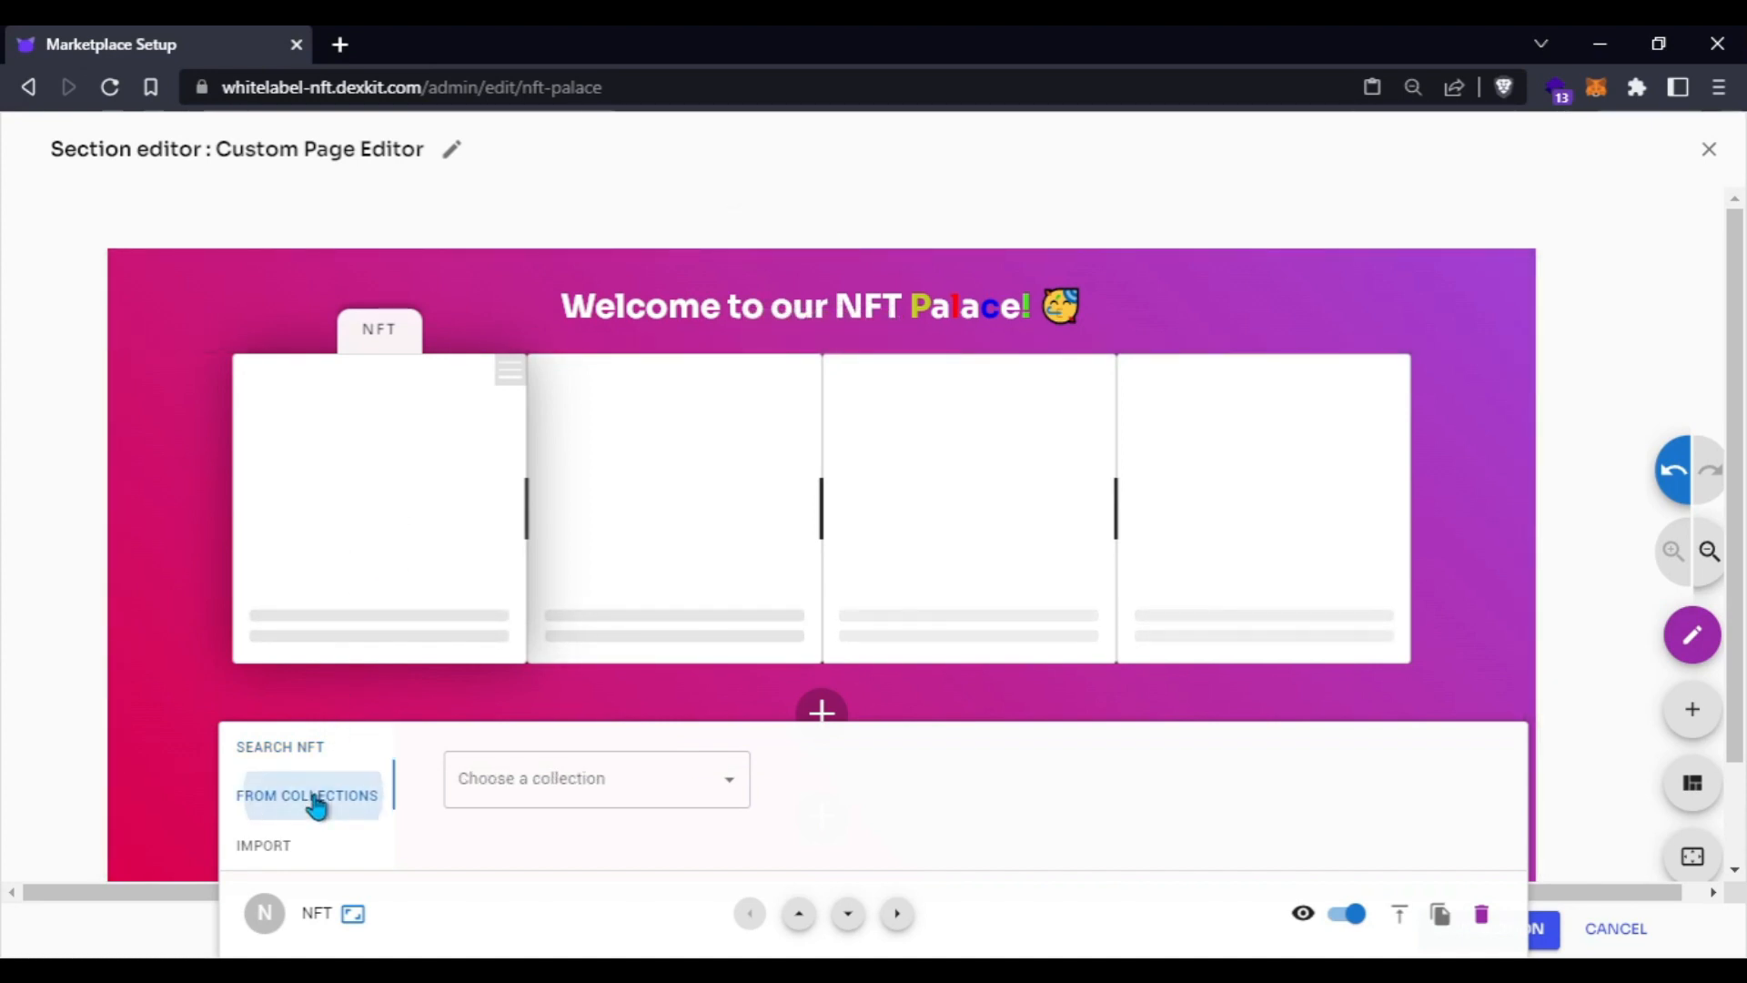
click(736, 794)
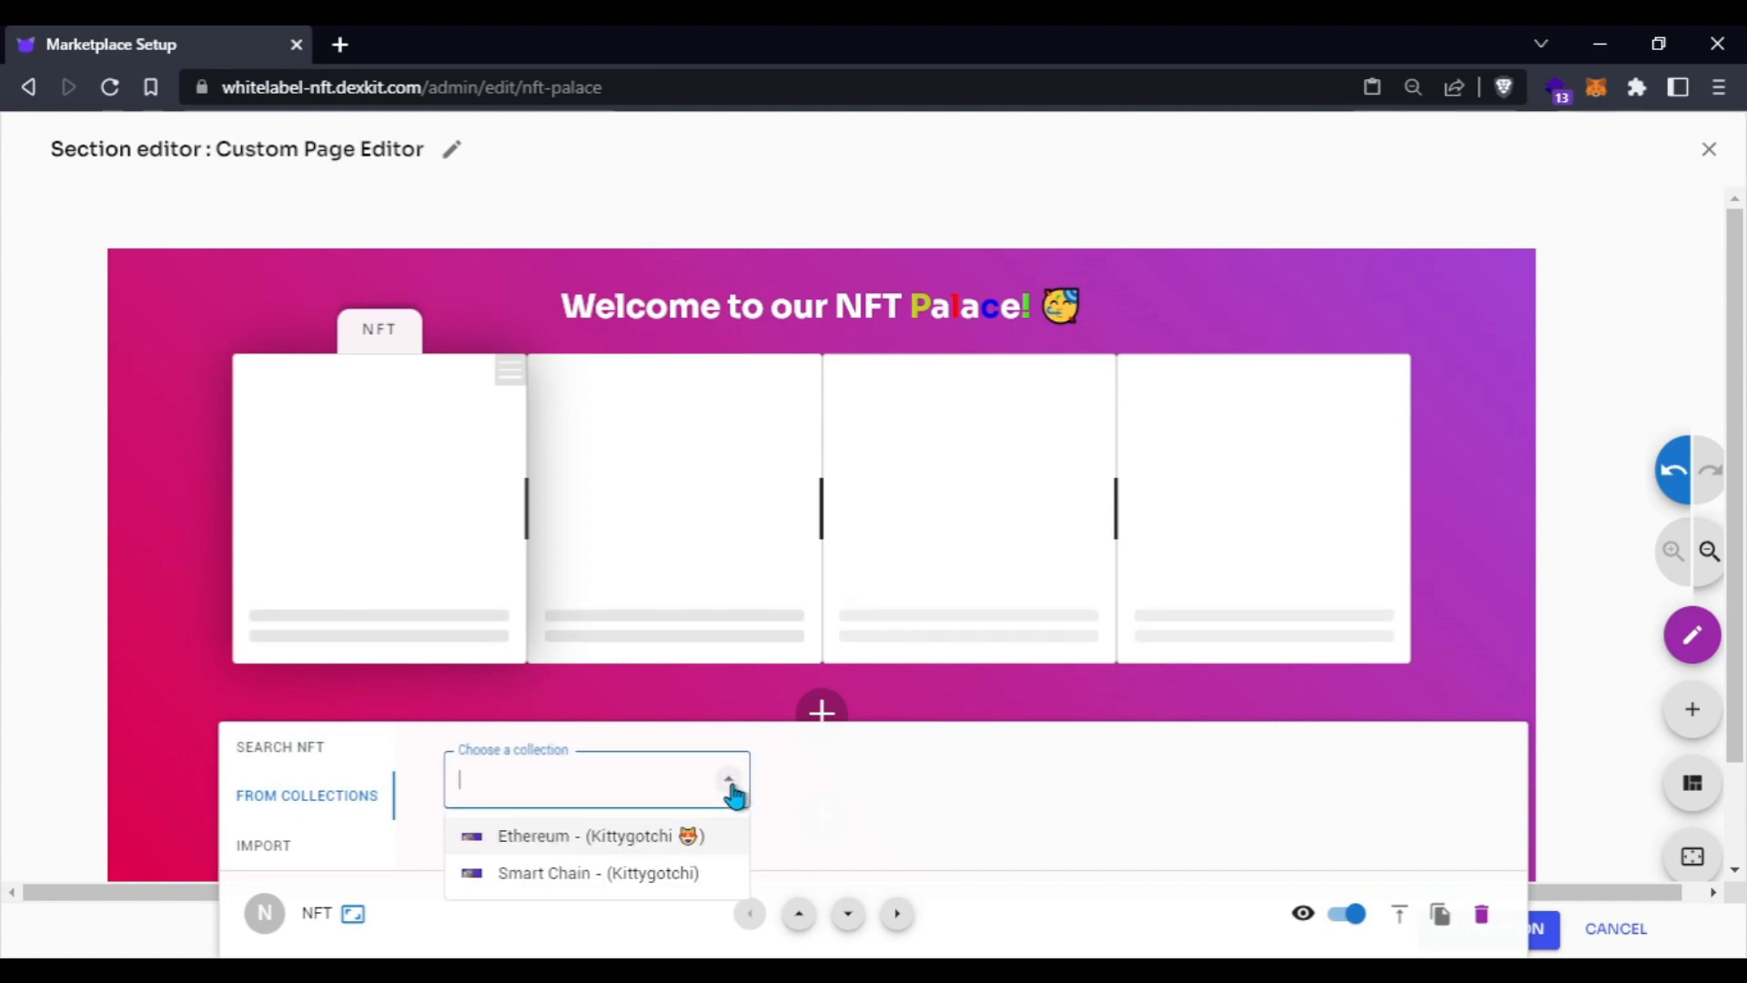
click(273, 846)
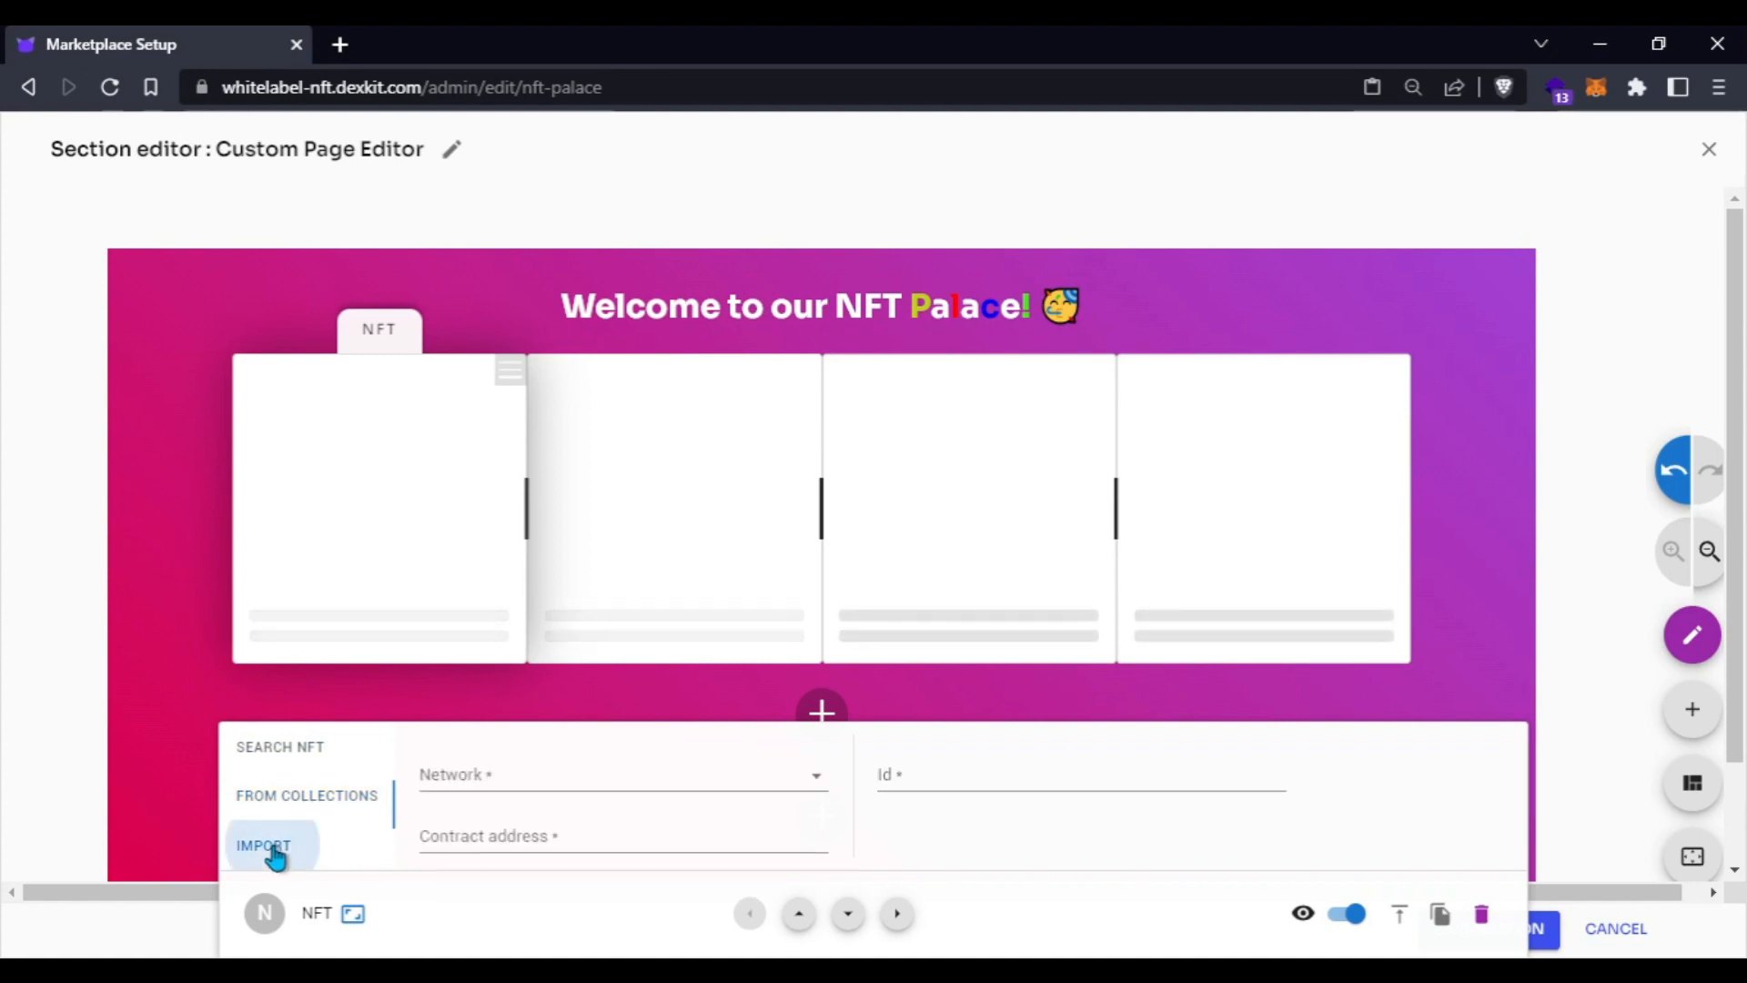
click(483, 793)
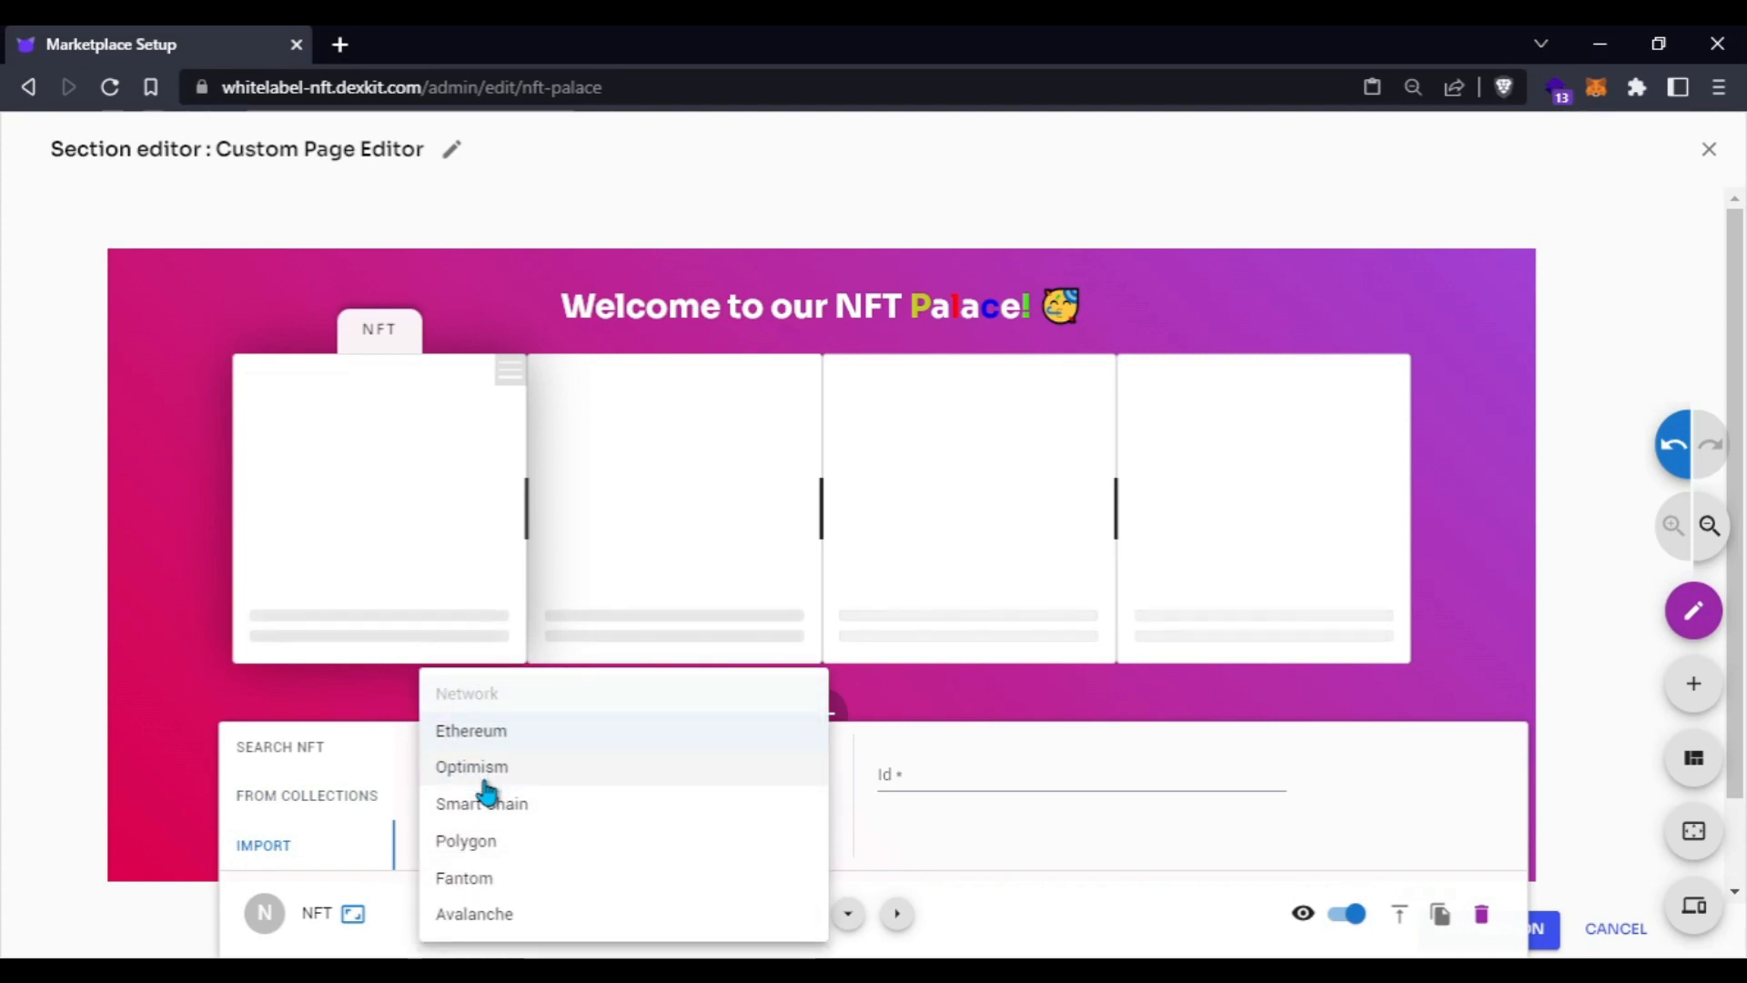
click(478, 841)
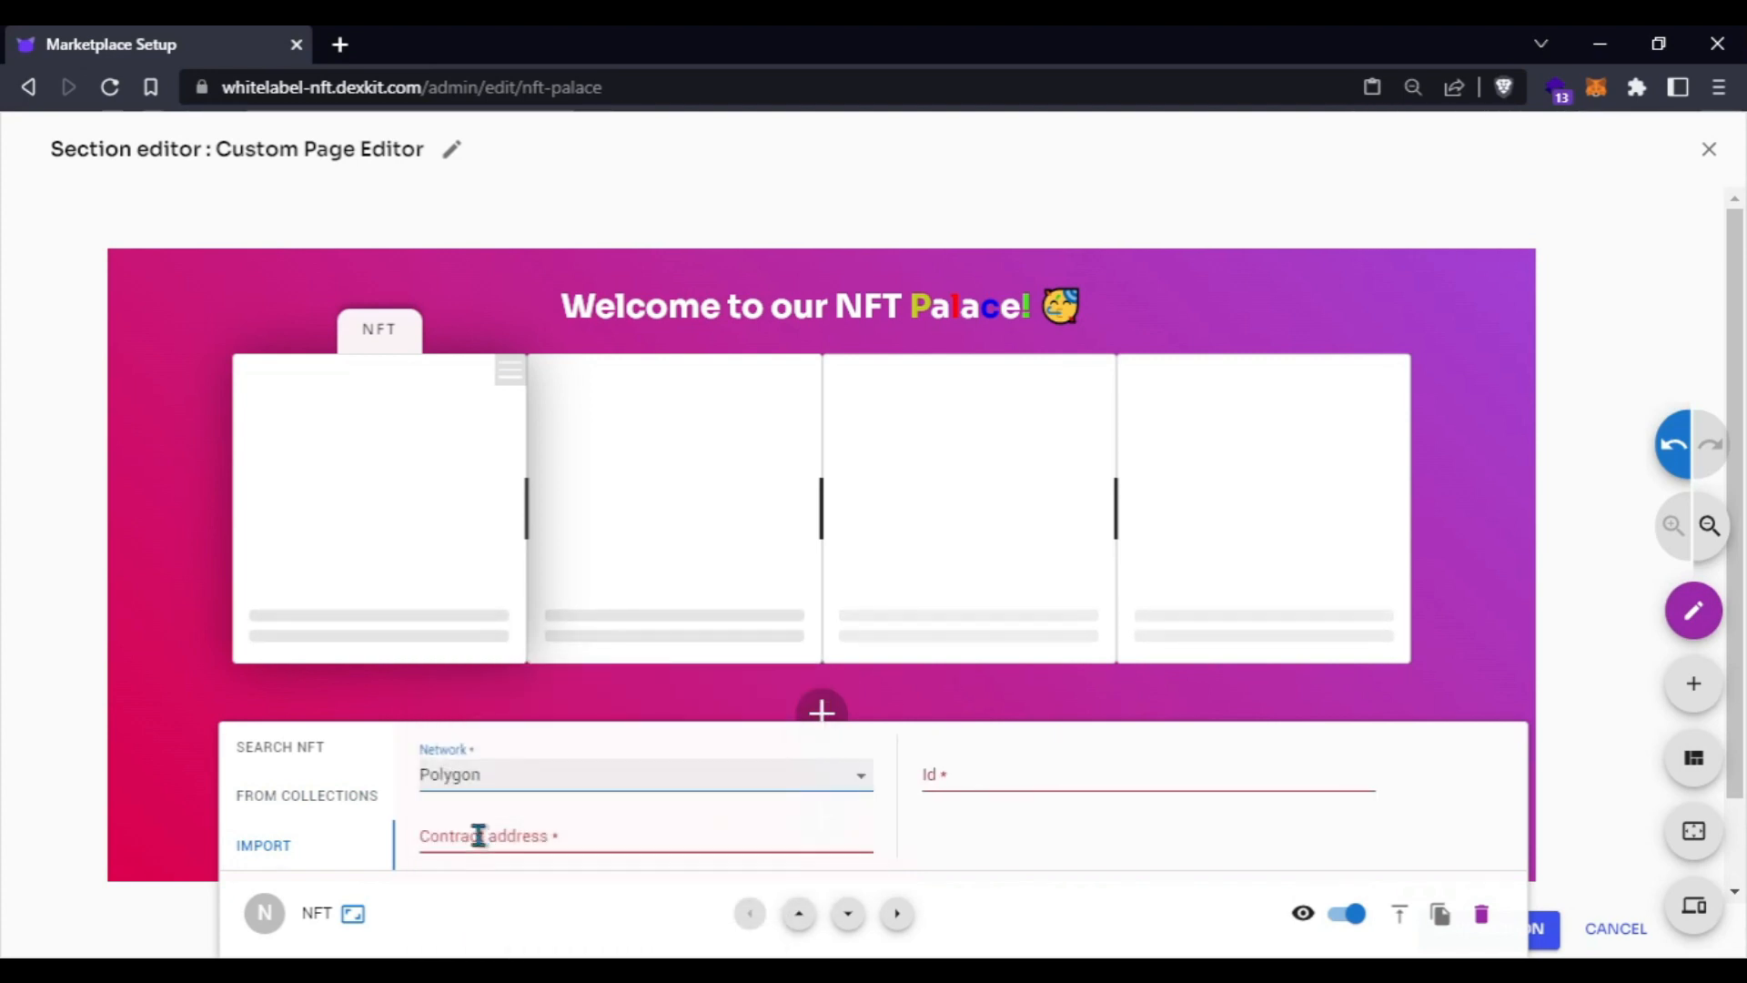
click(528, 833)
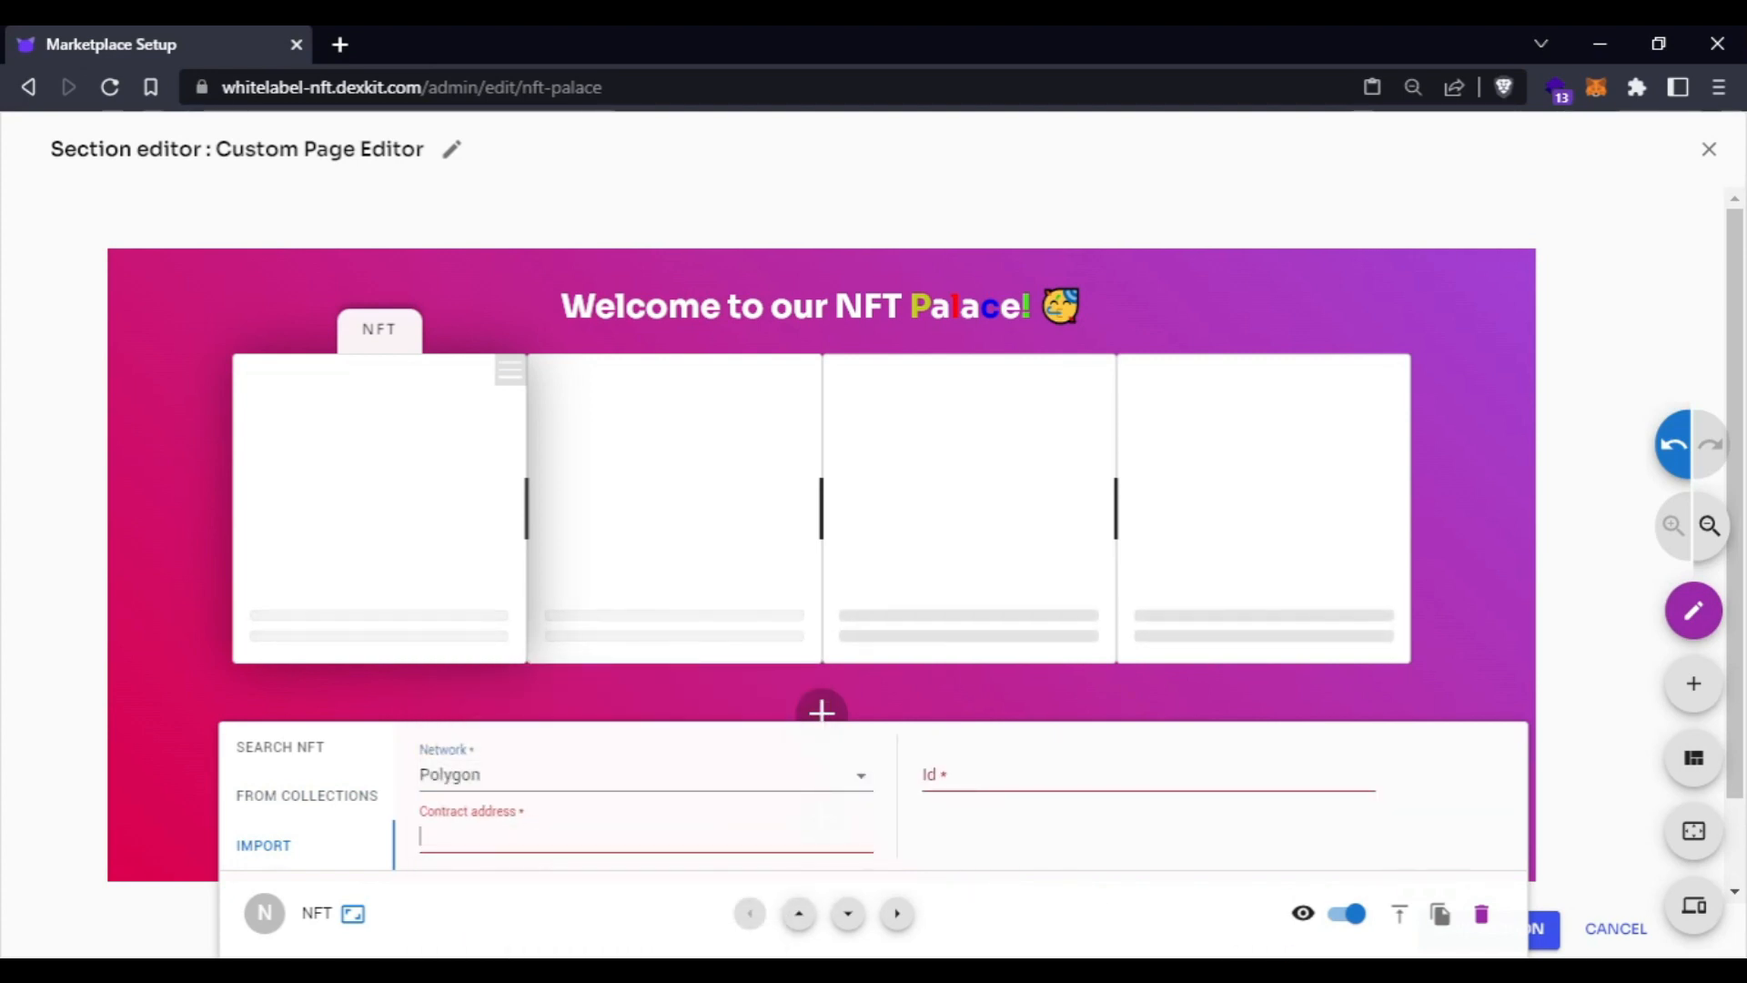
key(alt+Tab)
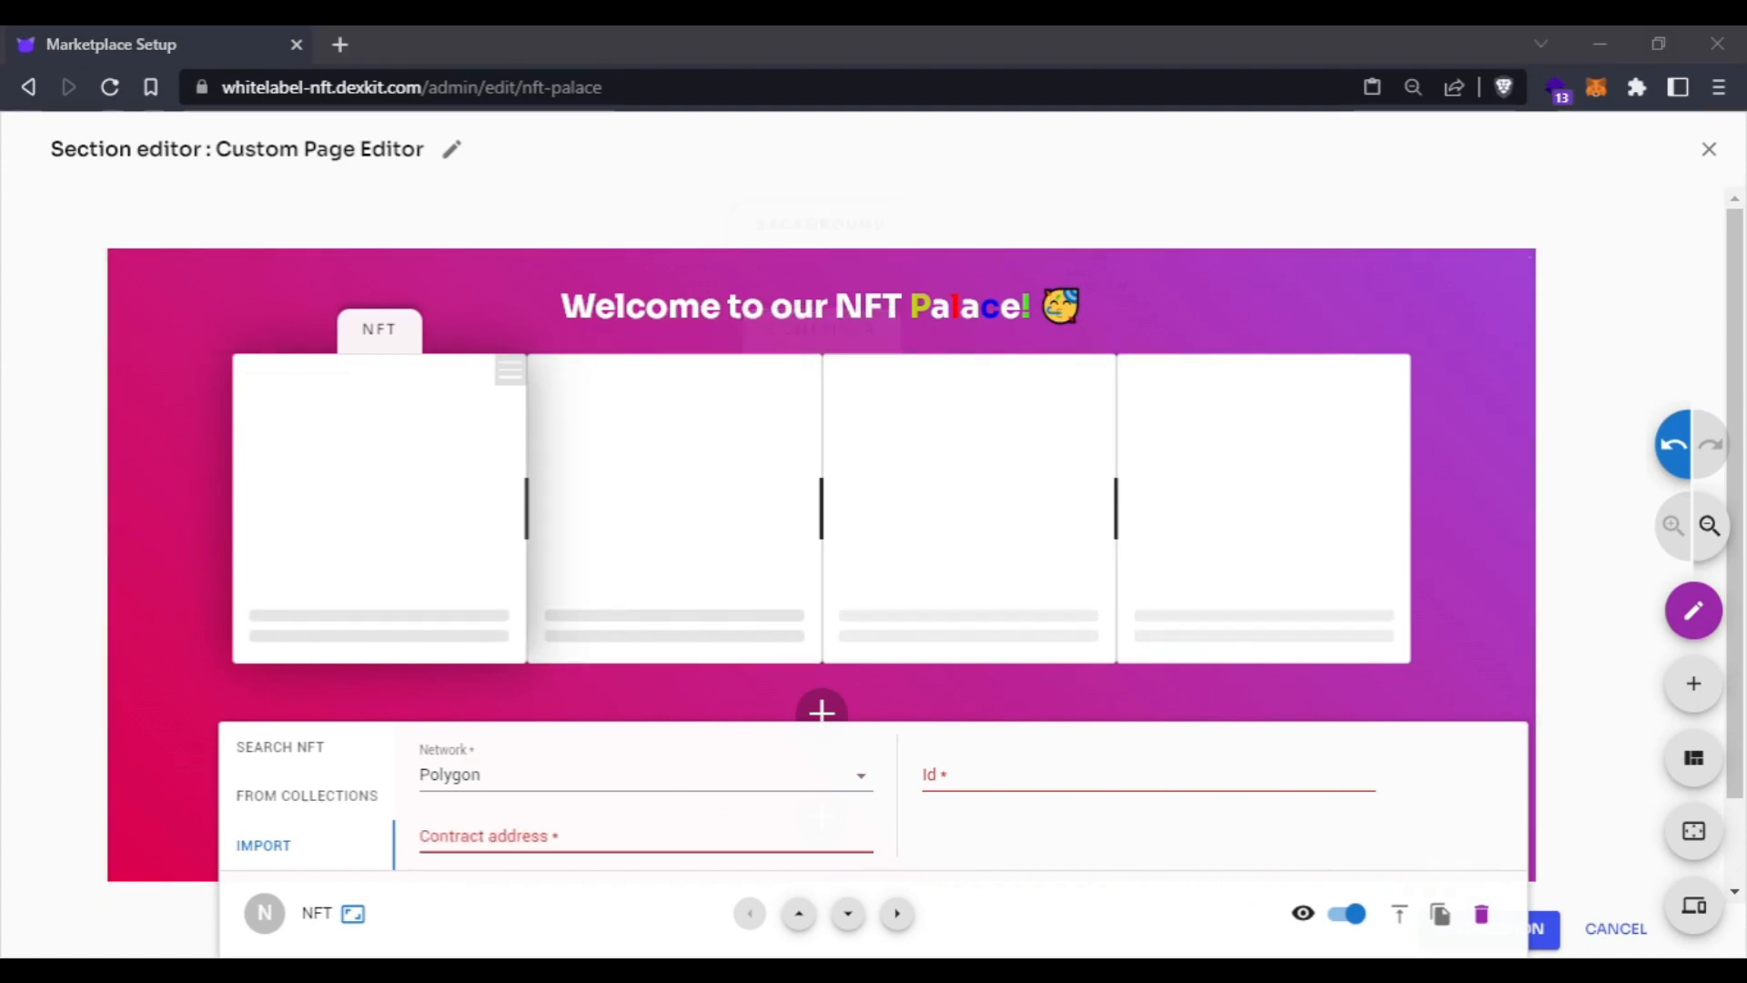
click(483, 842)
text(0xfe37f936bbc35f172a17d54c6fa19dc2d8fab1aa)
- Fill in the first NFT block's id with the copied NFT id ending in 16389973
click(1031, 777)
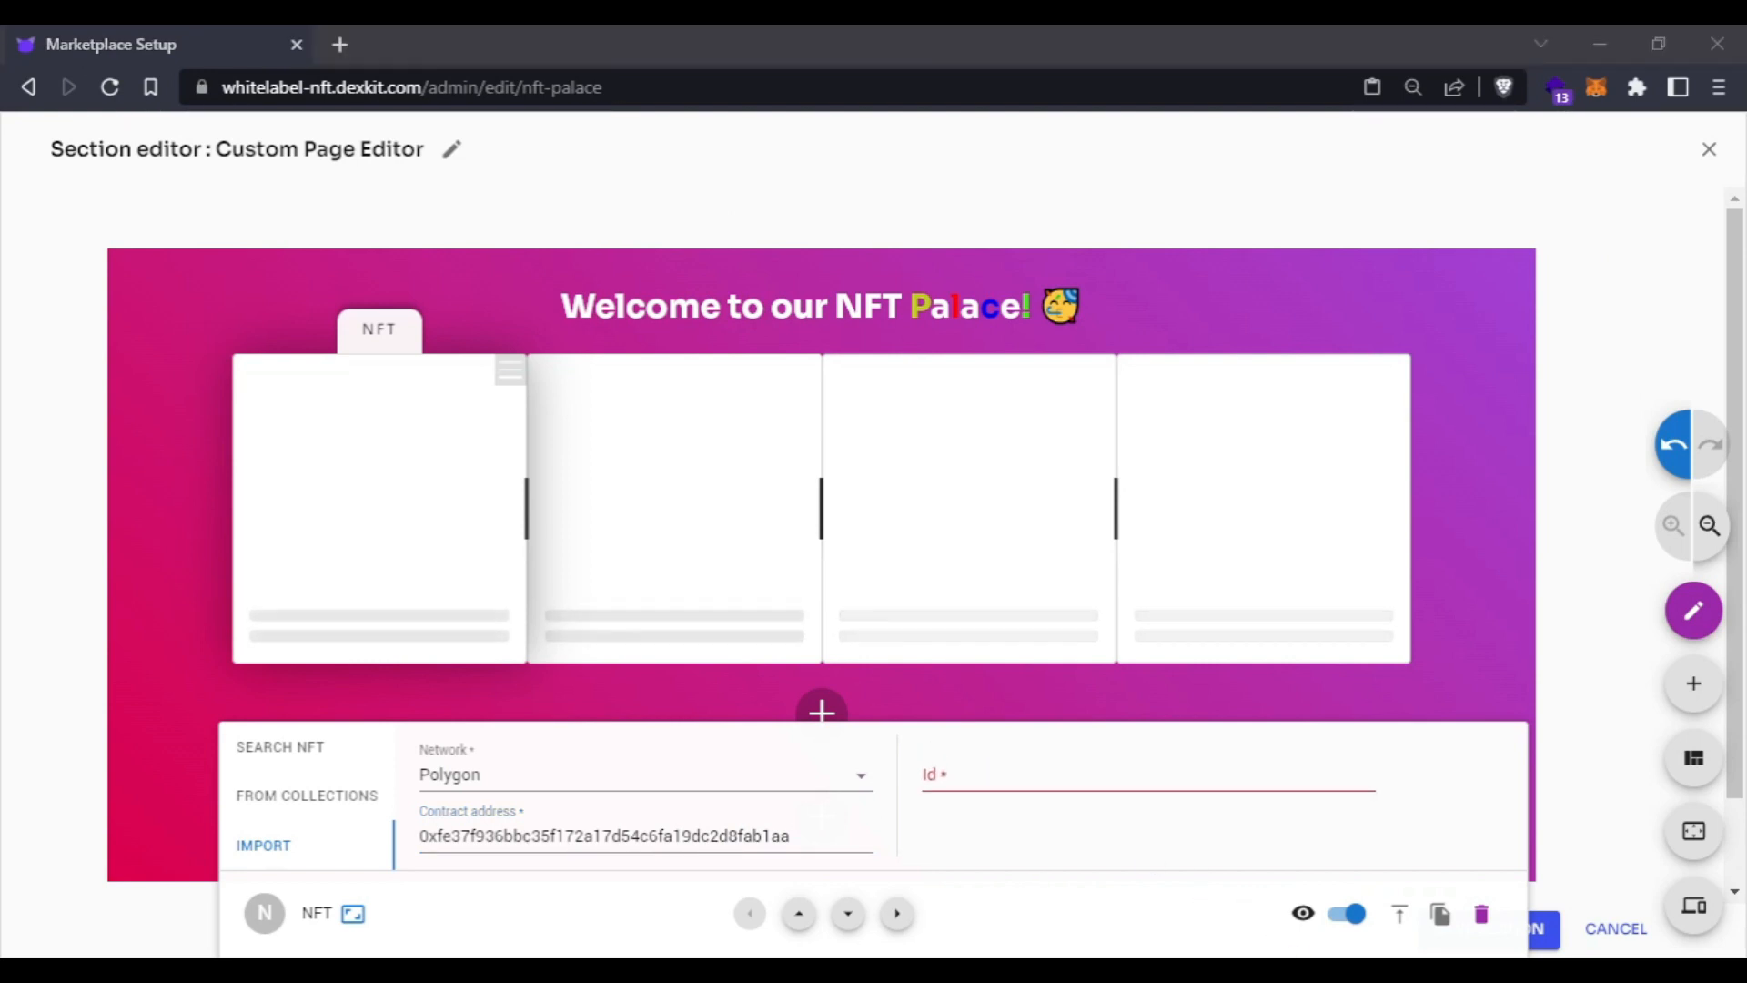
key(alt+Tab)
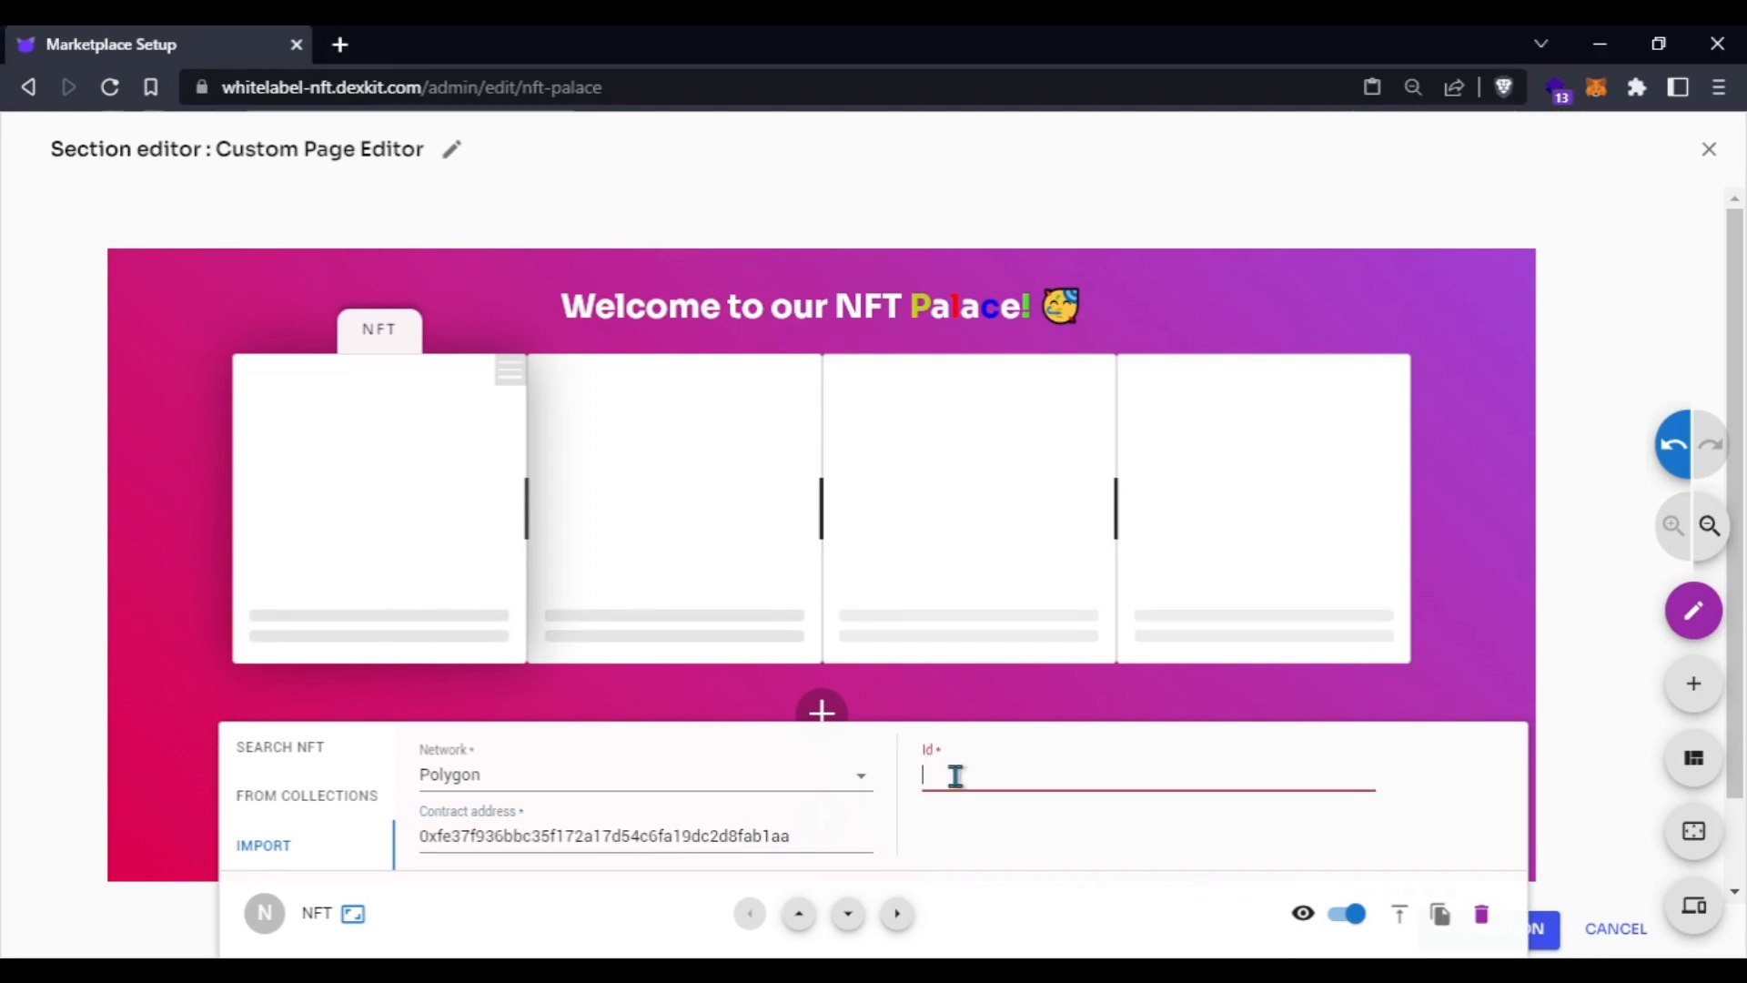
key(ctrl+v)
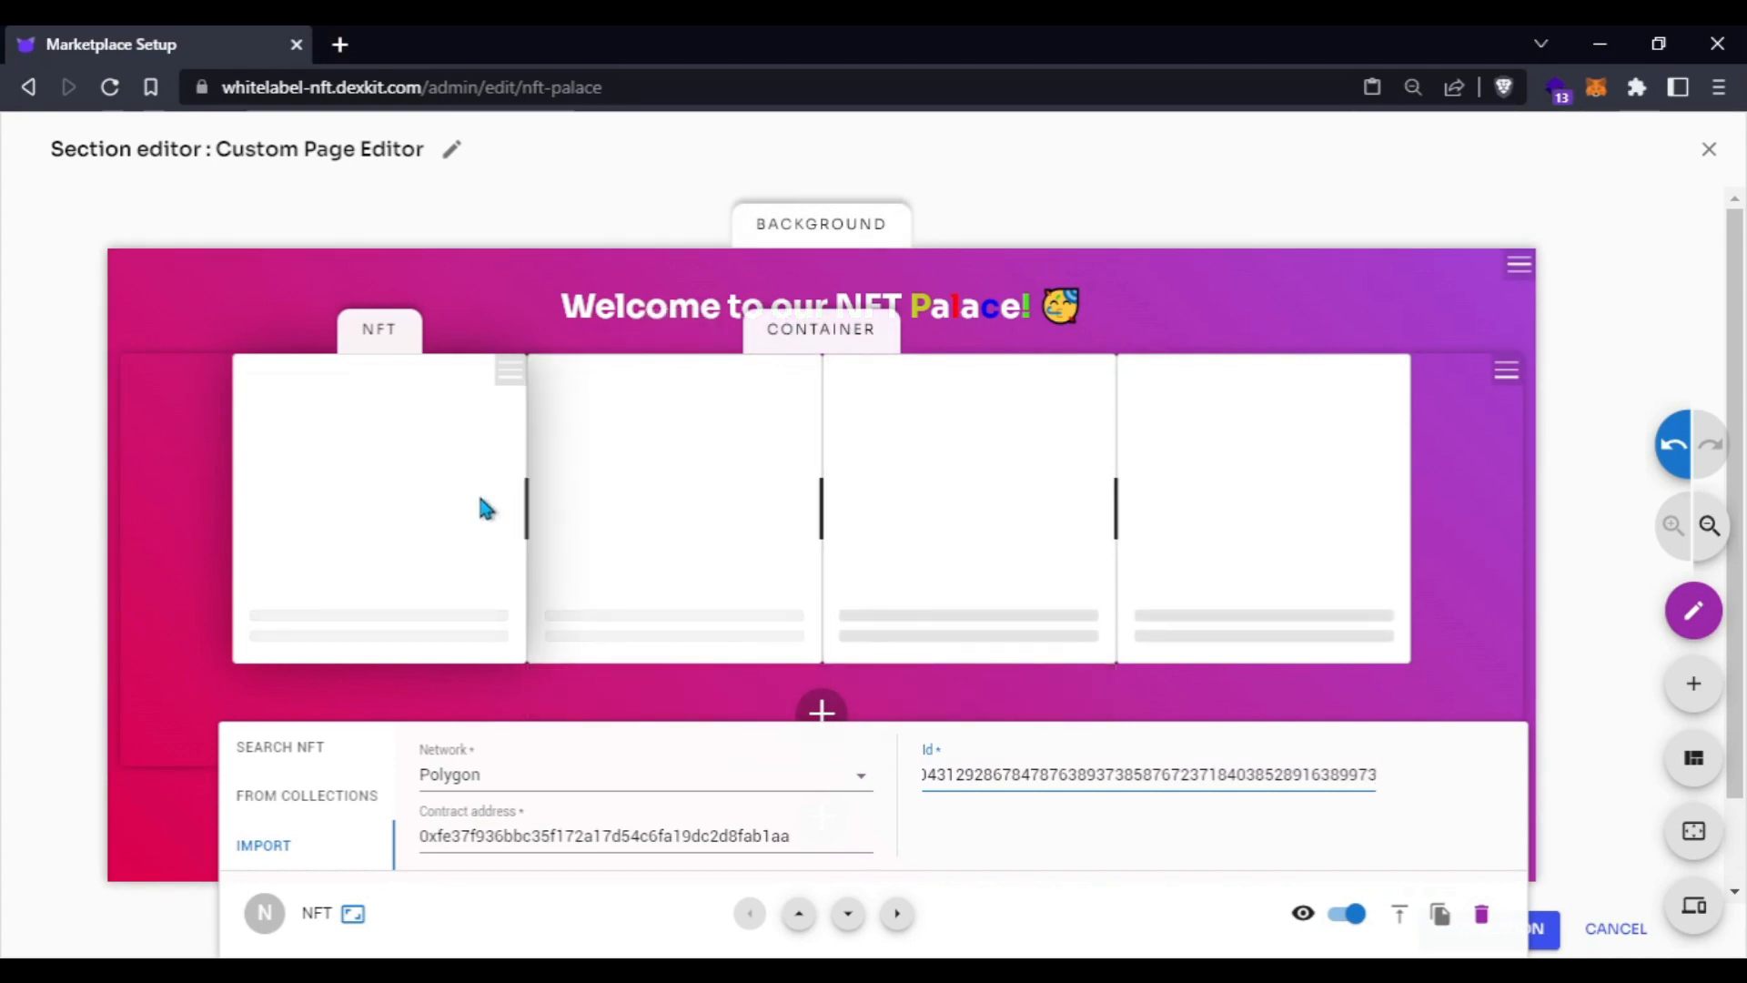
- Import the second block's NFT from Polygon with contract address 0xfe37f936bbc35f172a17d54c6fa19dc2d8fab1aa and the id ending in 16389909
click(619, 496)
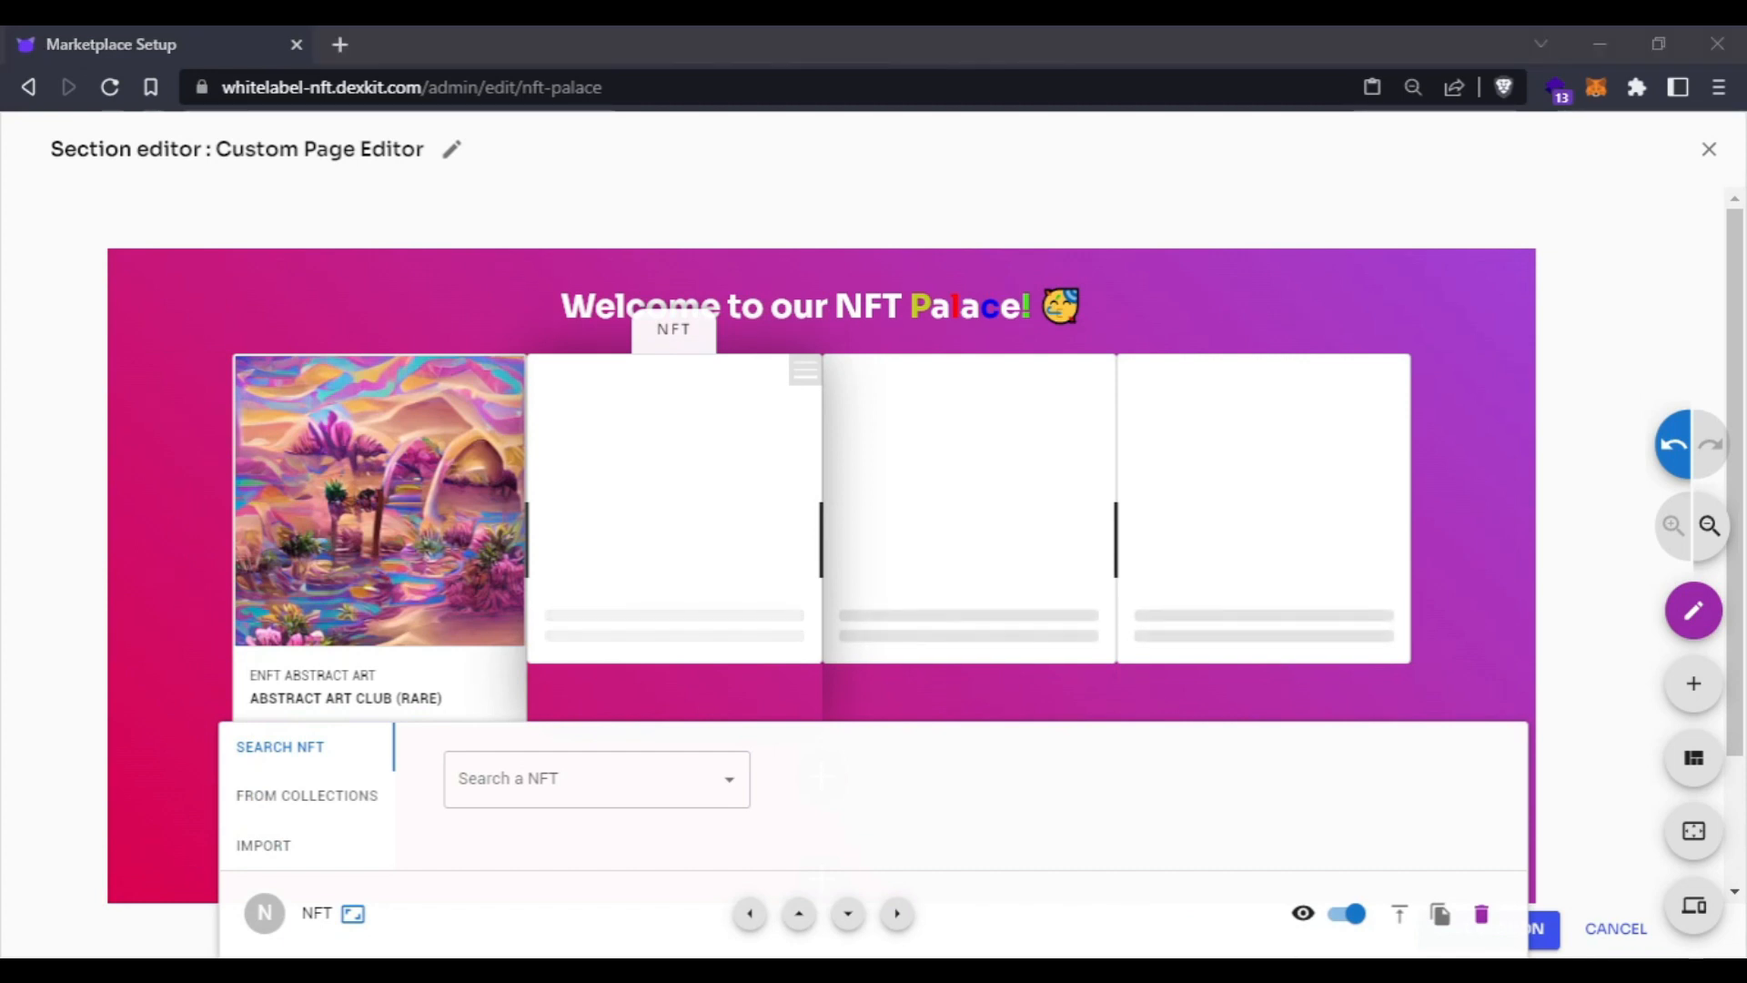
click(677, 569)
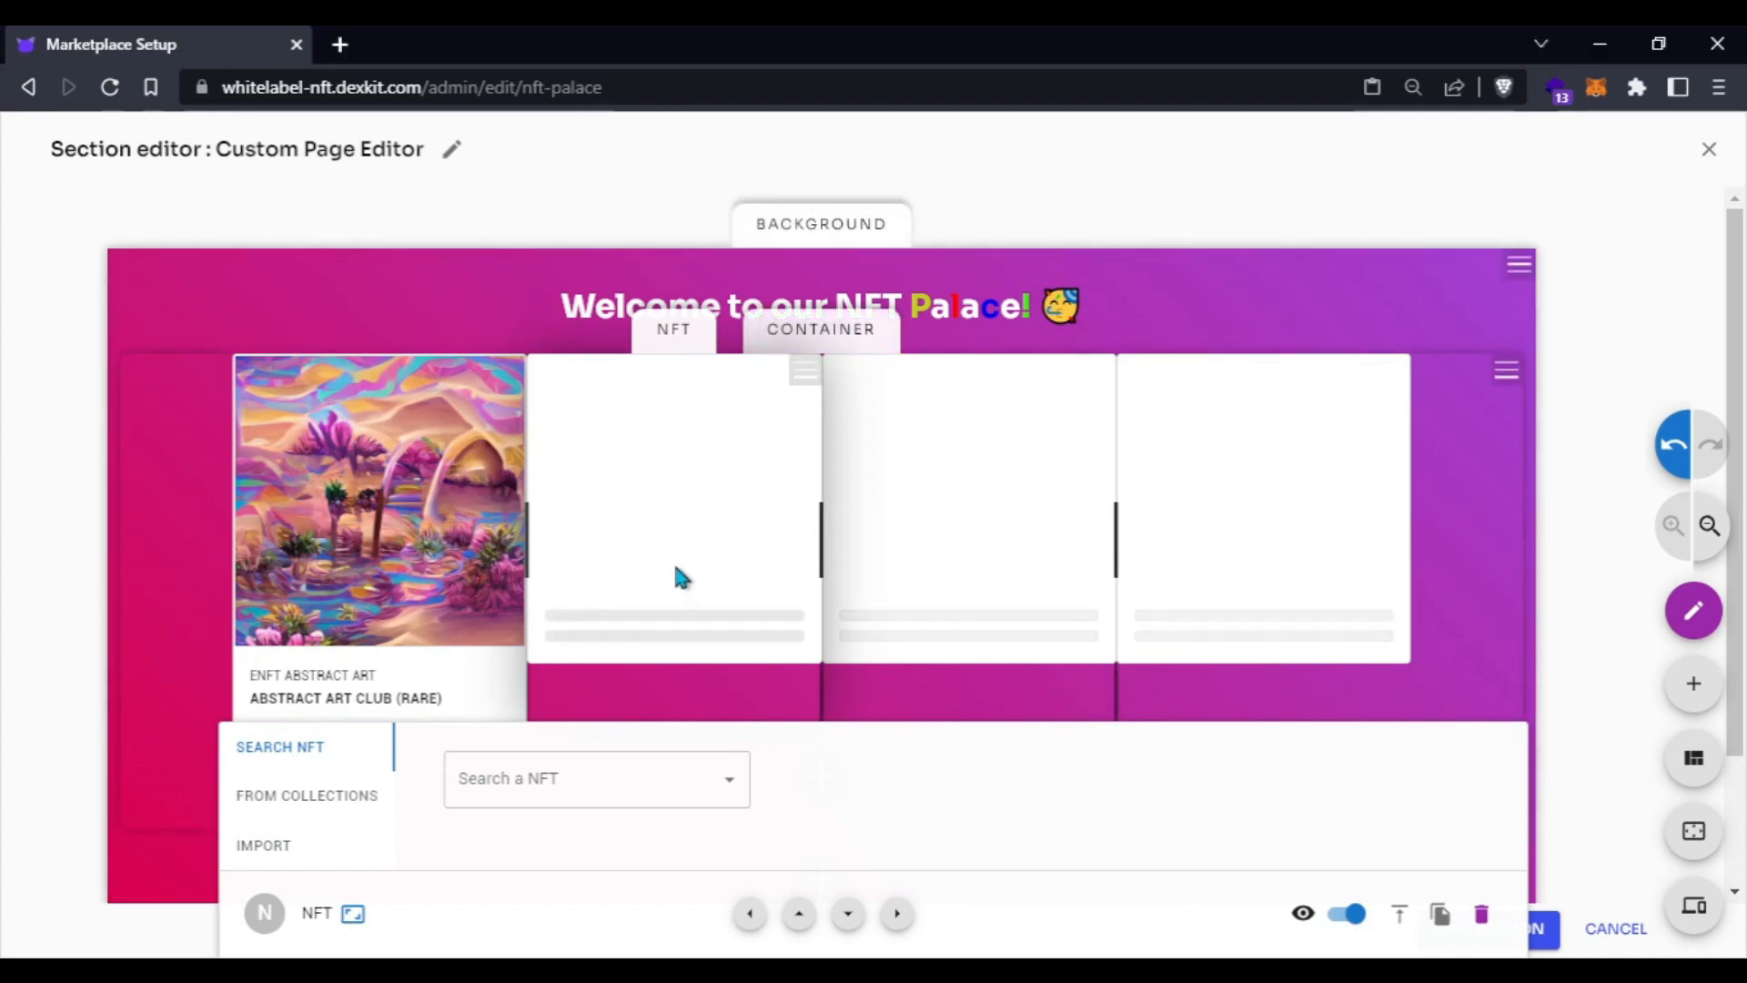
click(310, 851)
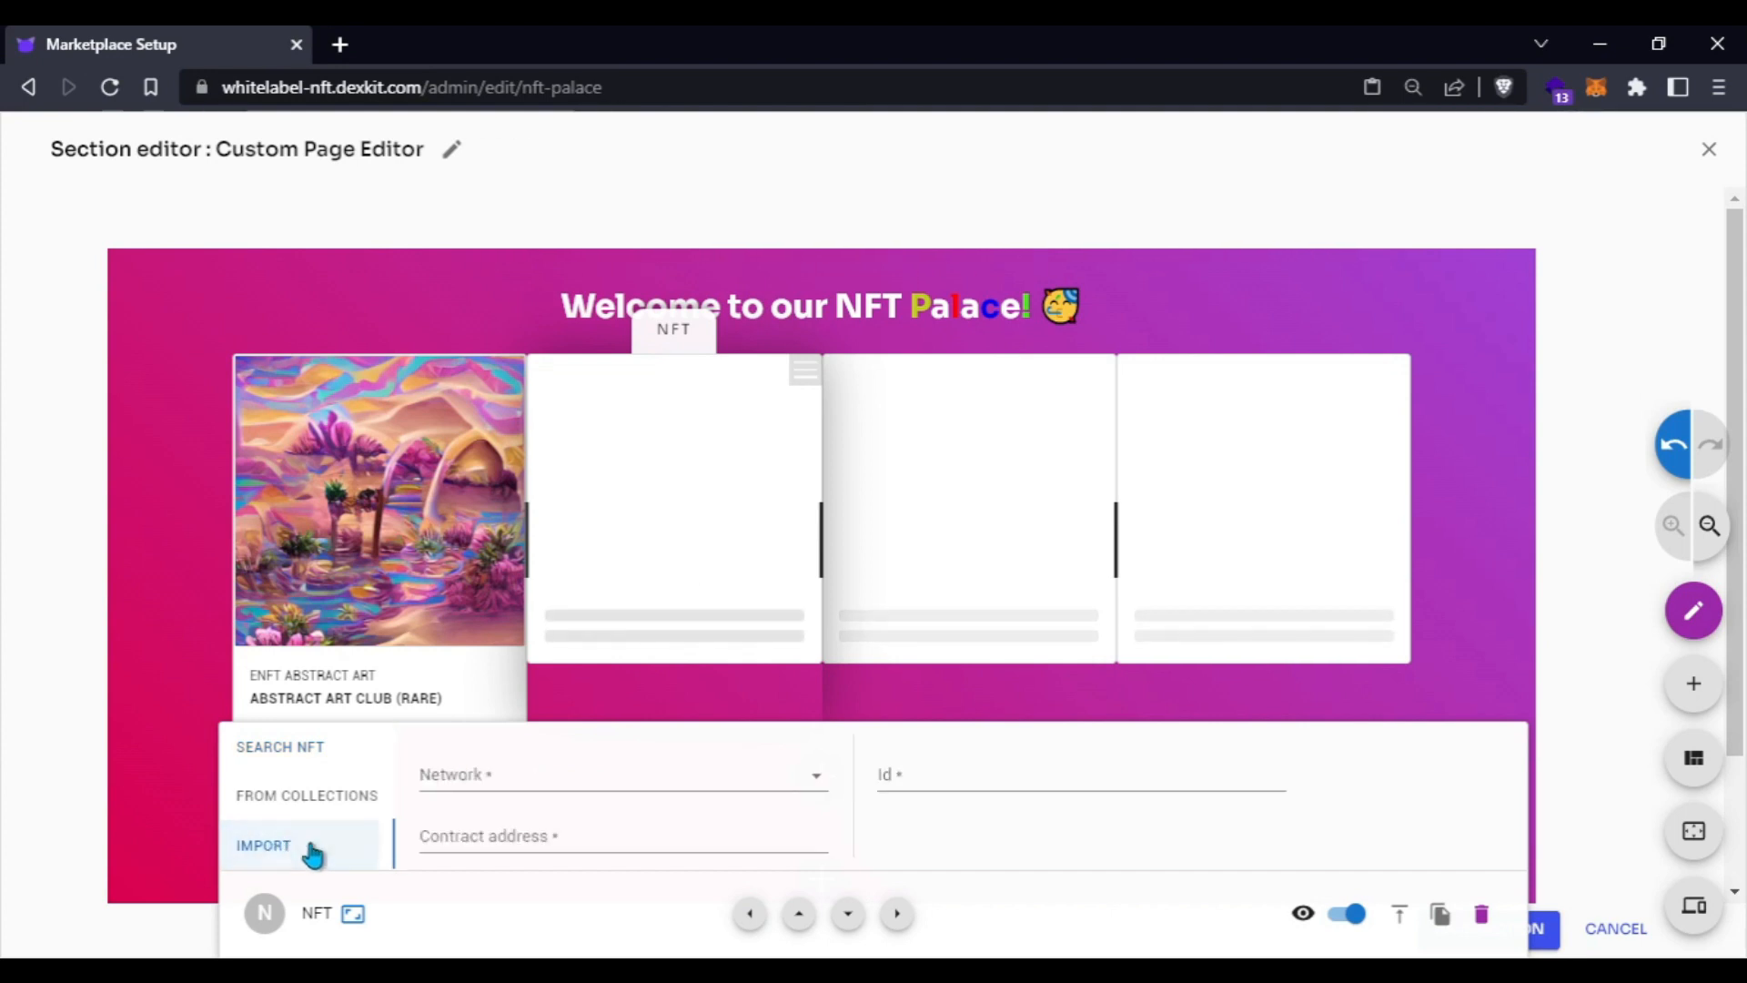
click(604, 778)
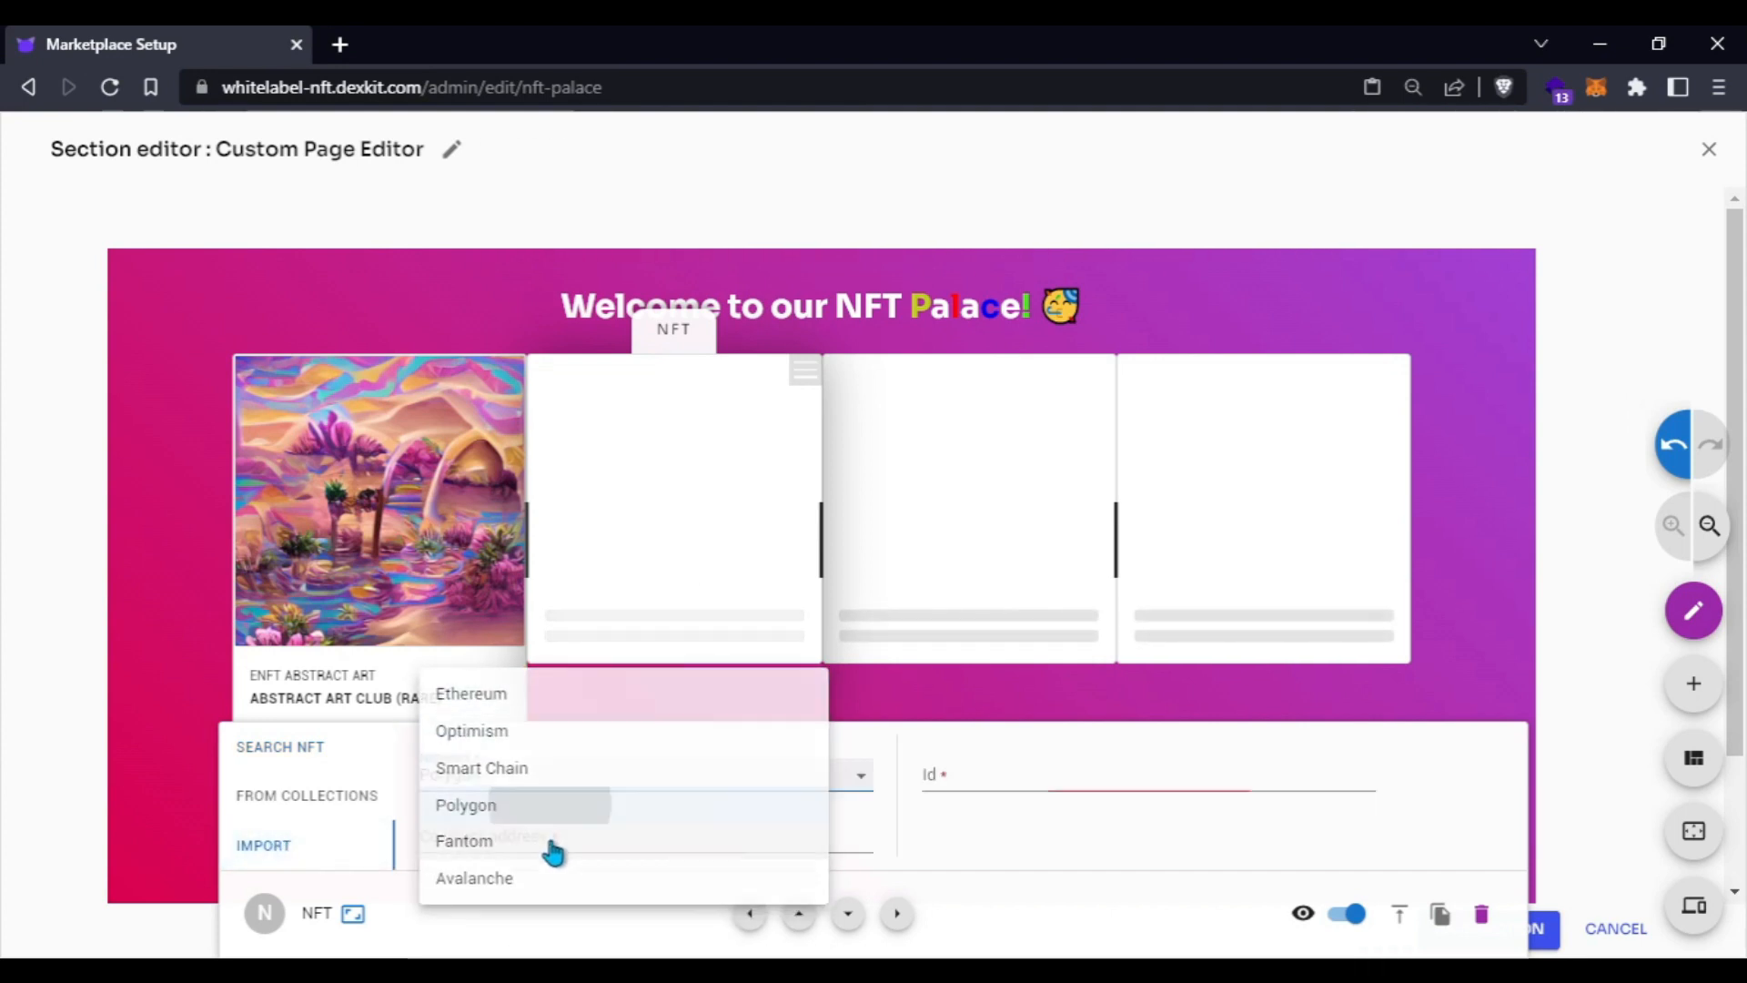
click(554, 804)
click(557, 832)
text(0xfe37f936bbc35f172a17d54c6fa19dc2d8fab1aa)
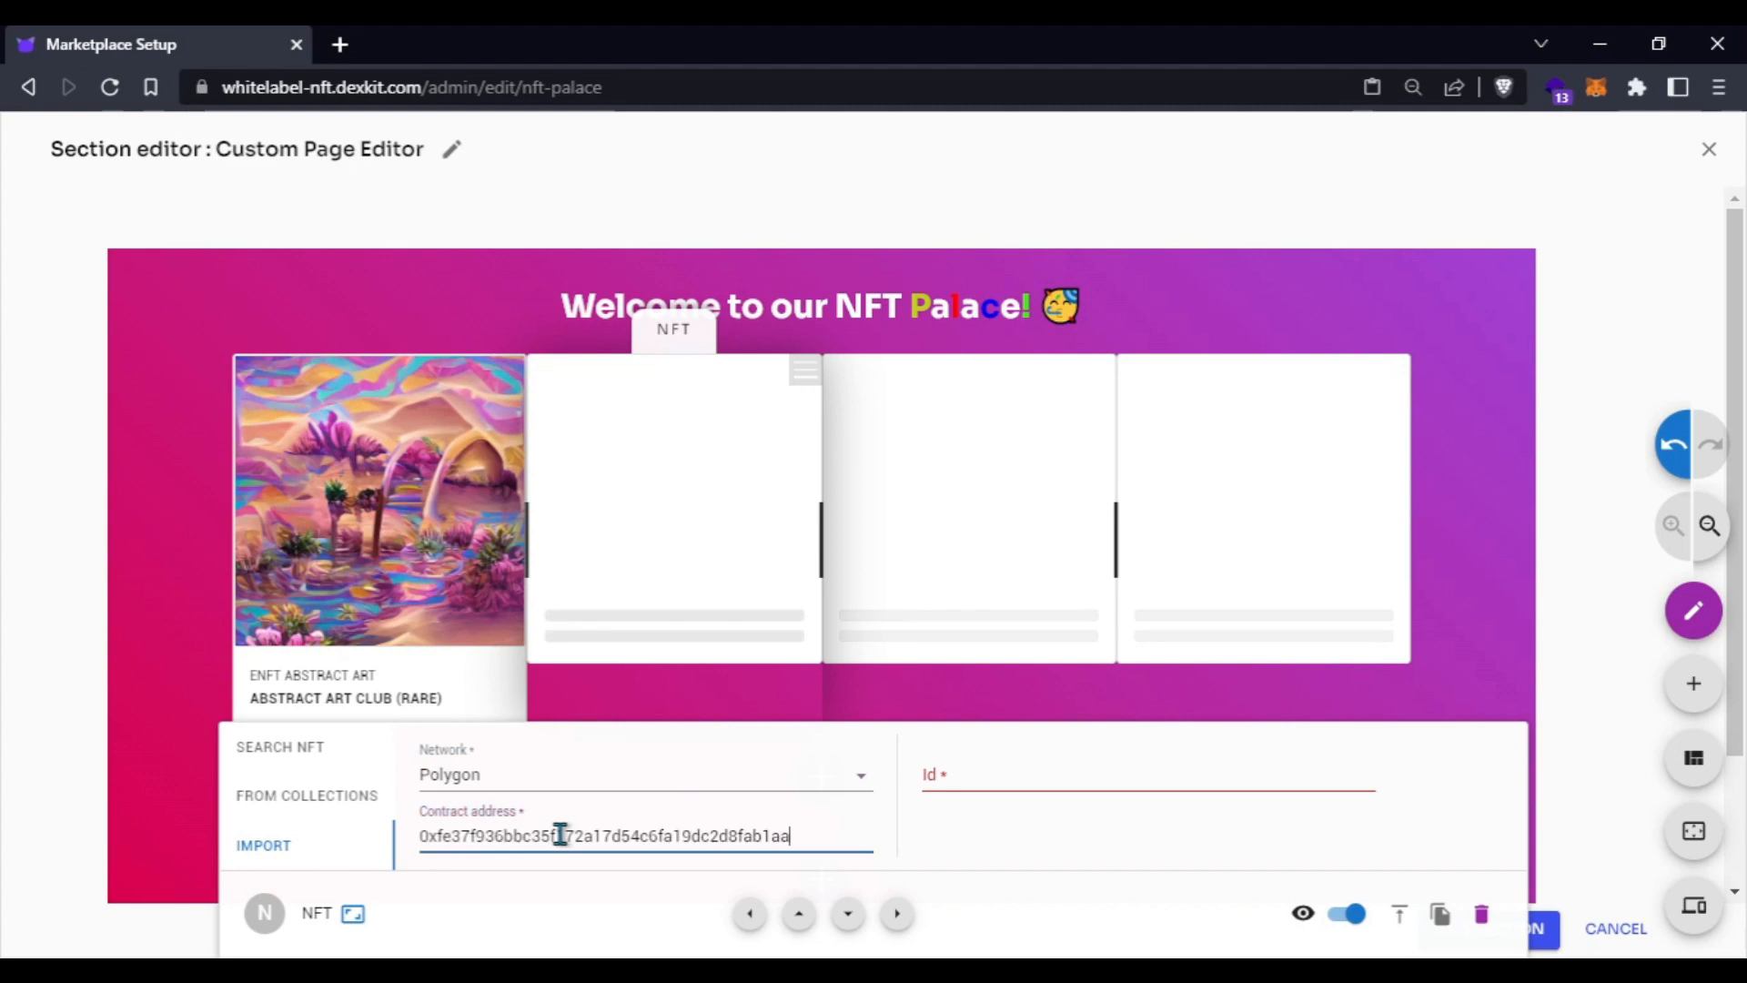
click(951, 775)
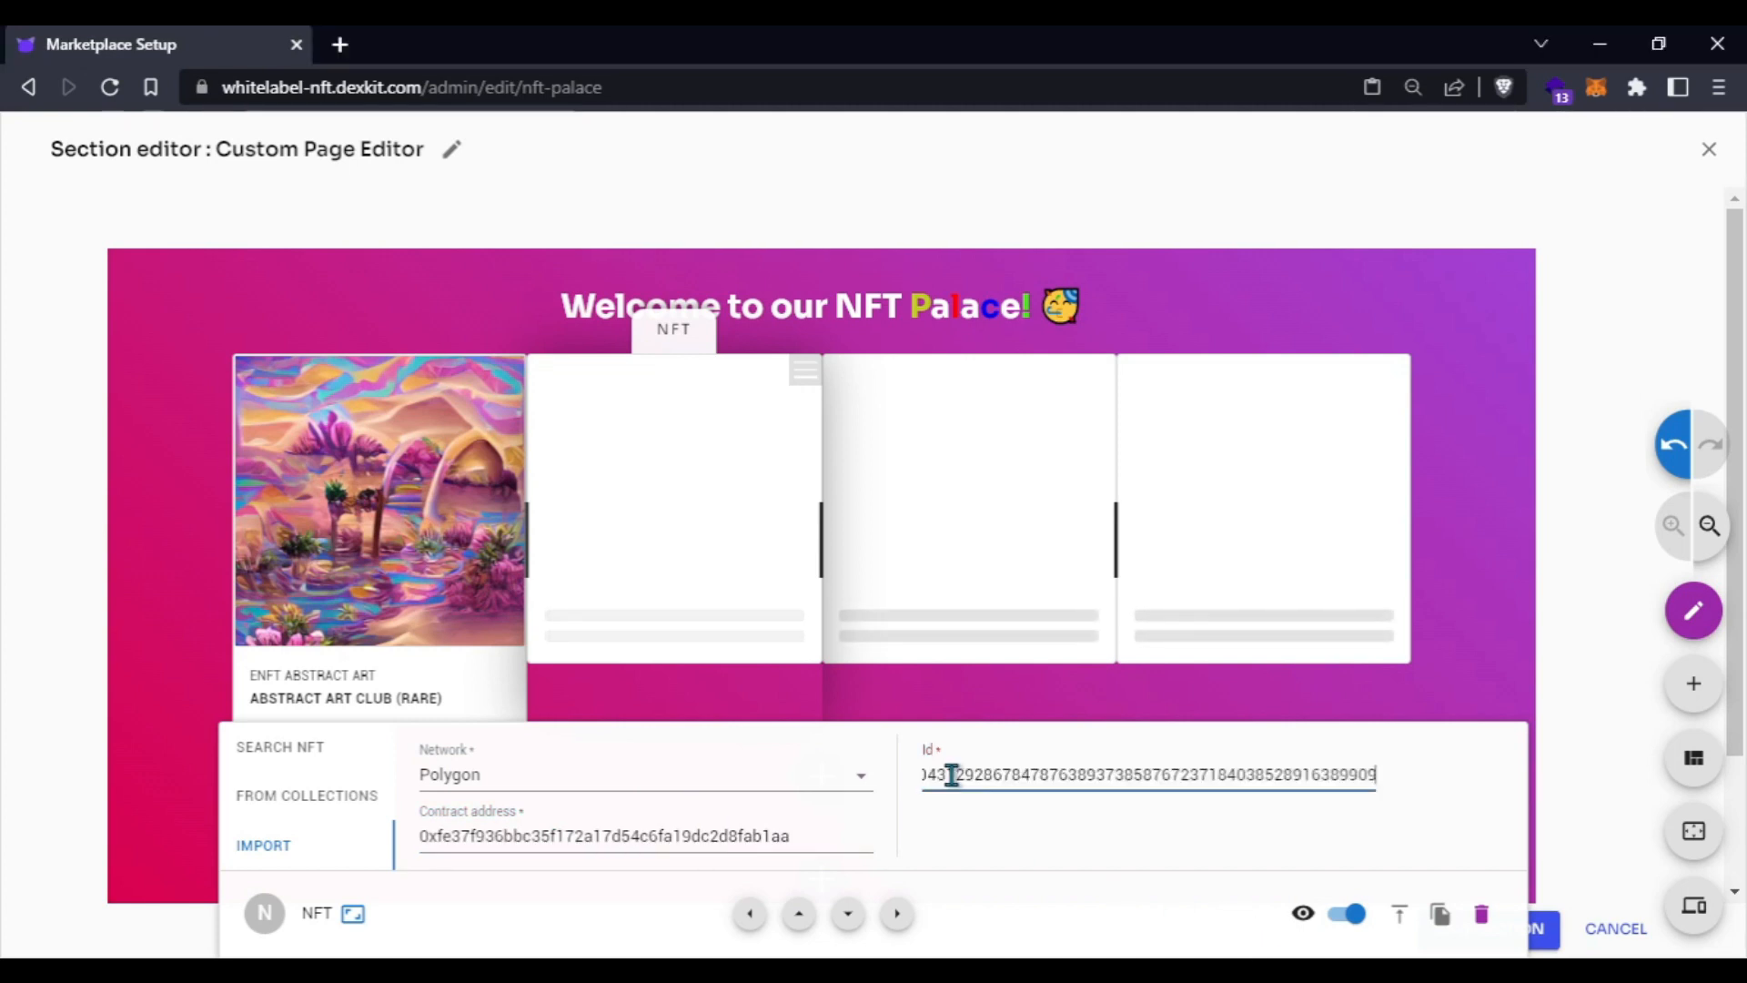
- Copy the second block's contract address and import the third block's NFT from Polygon with it and the id ending in 16389960
double_click(636, 832)
key(ctrl+c)
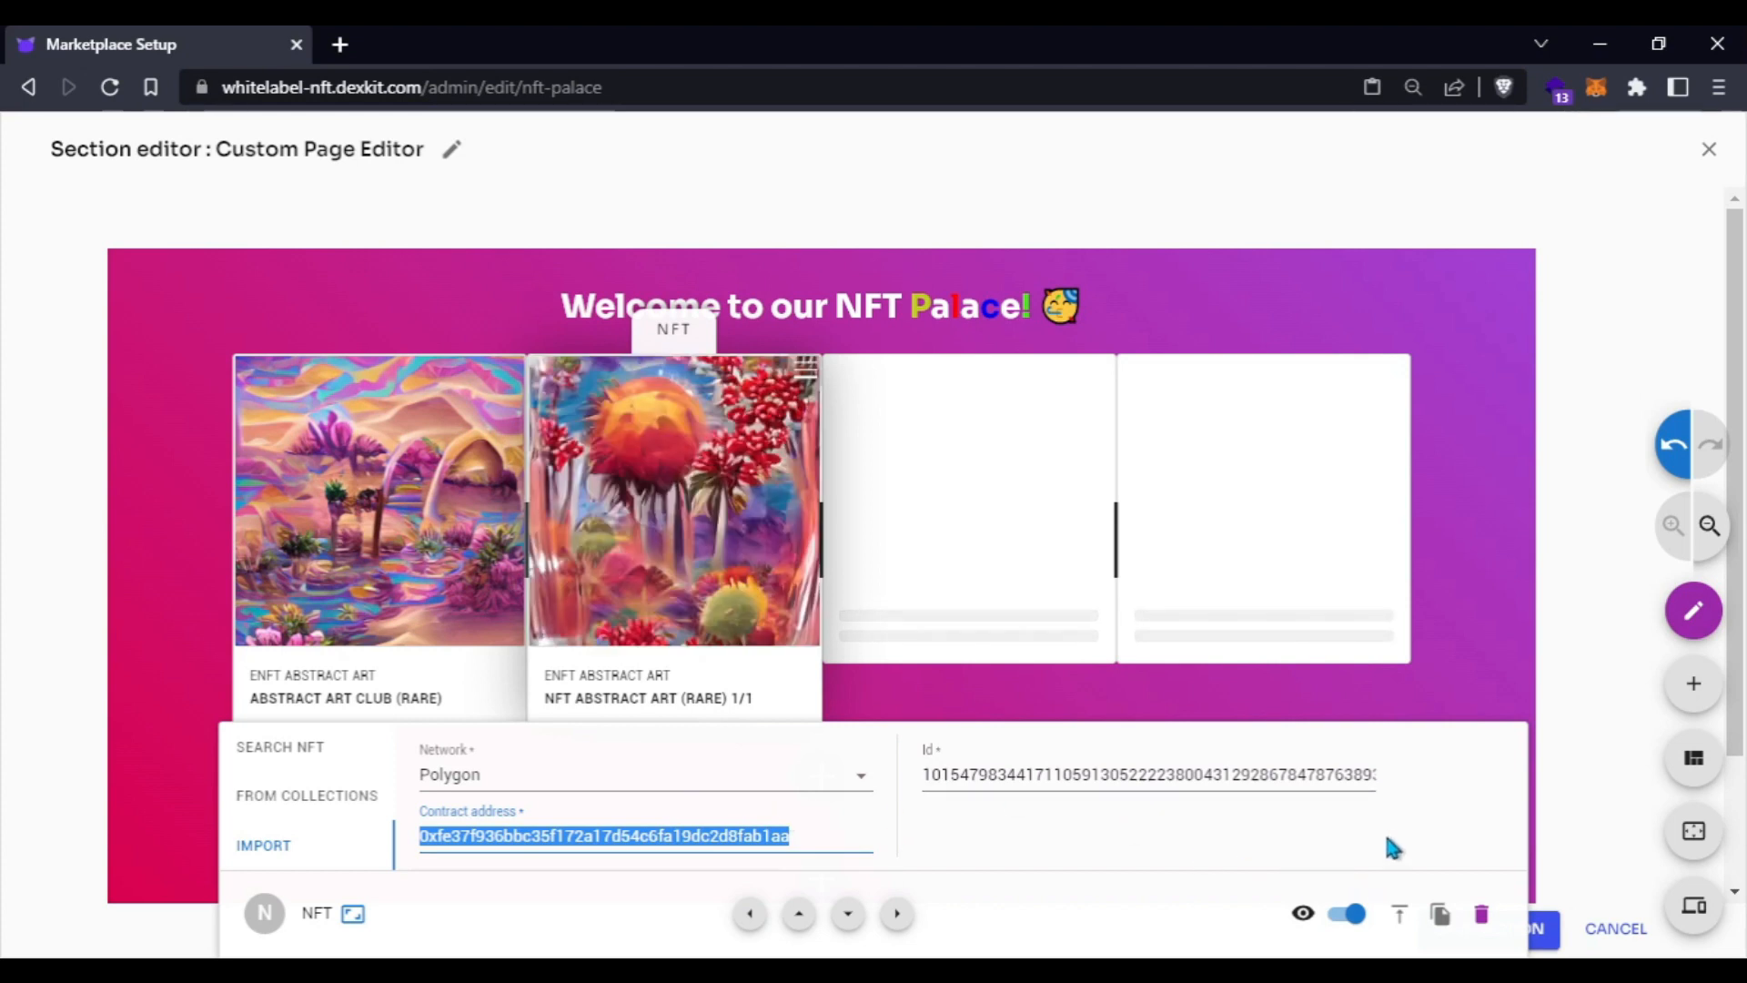
click(1006, 532)
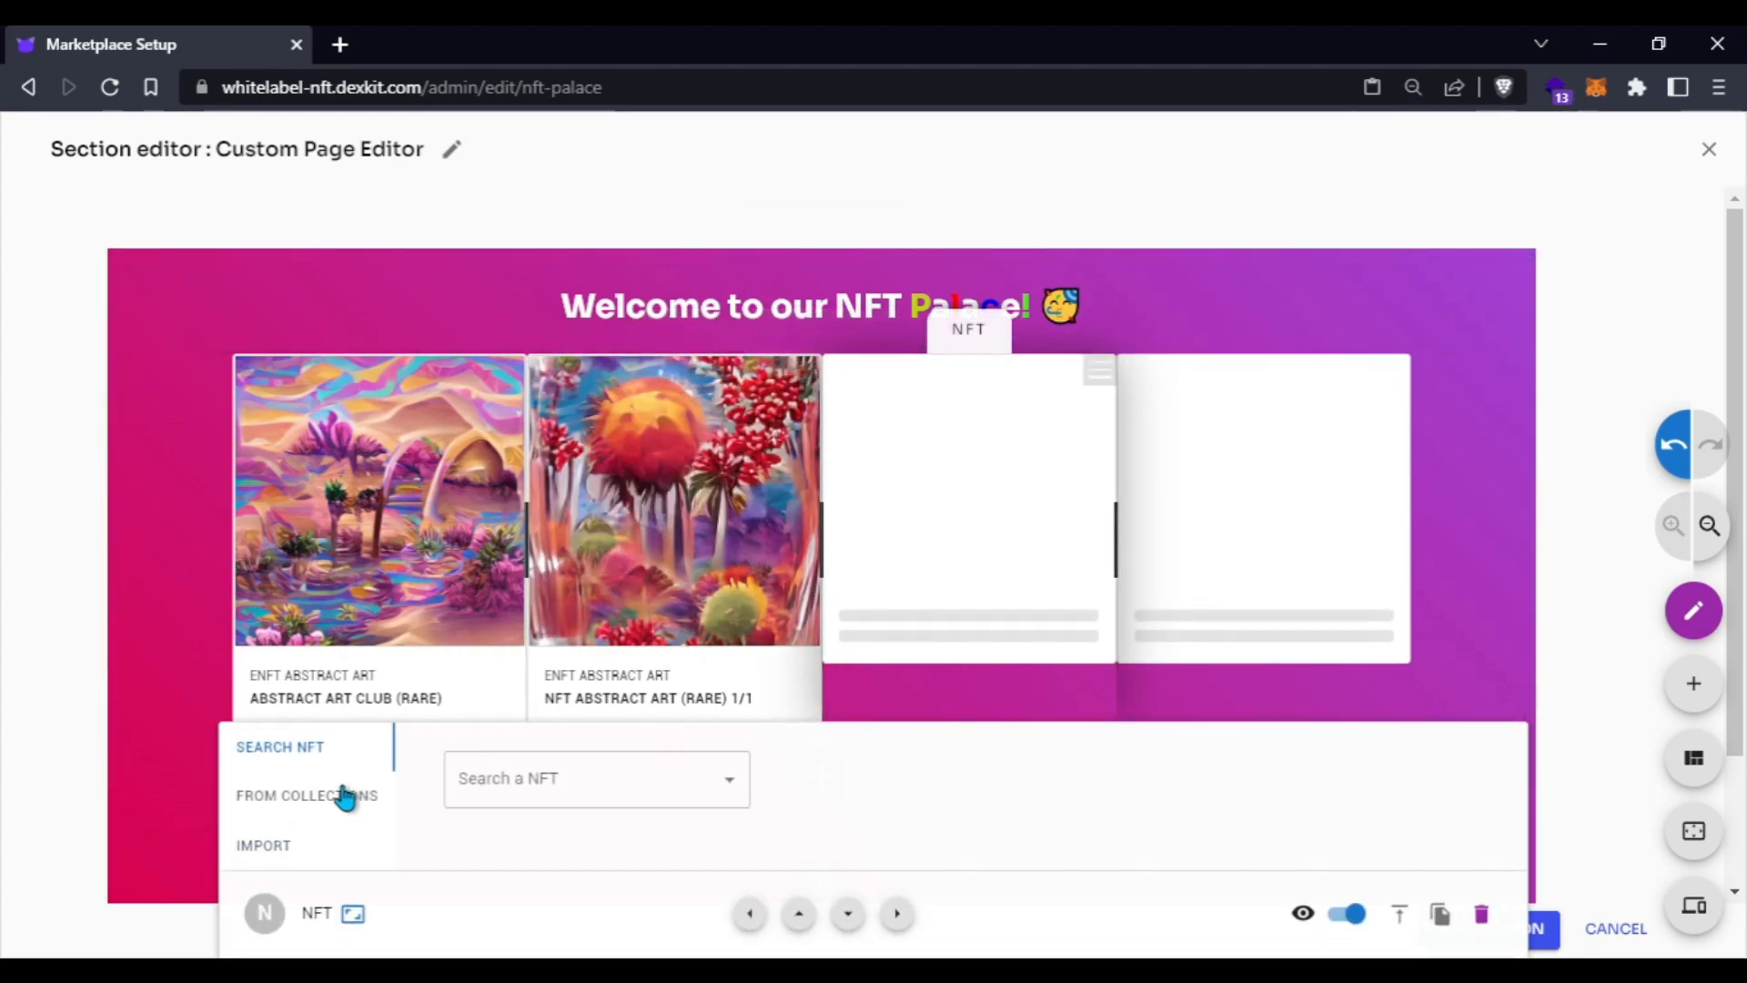
click(287, 846)
click(577, 776)
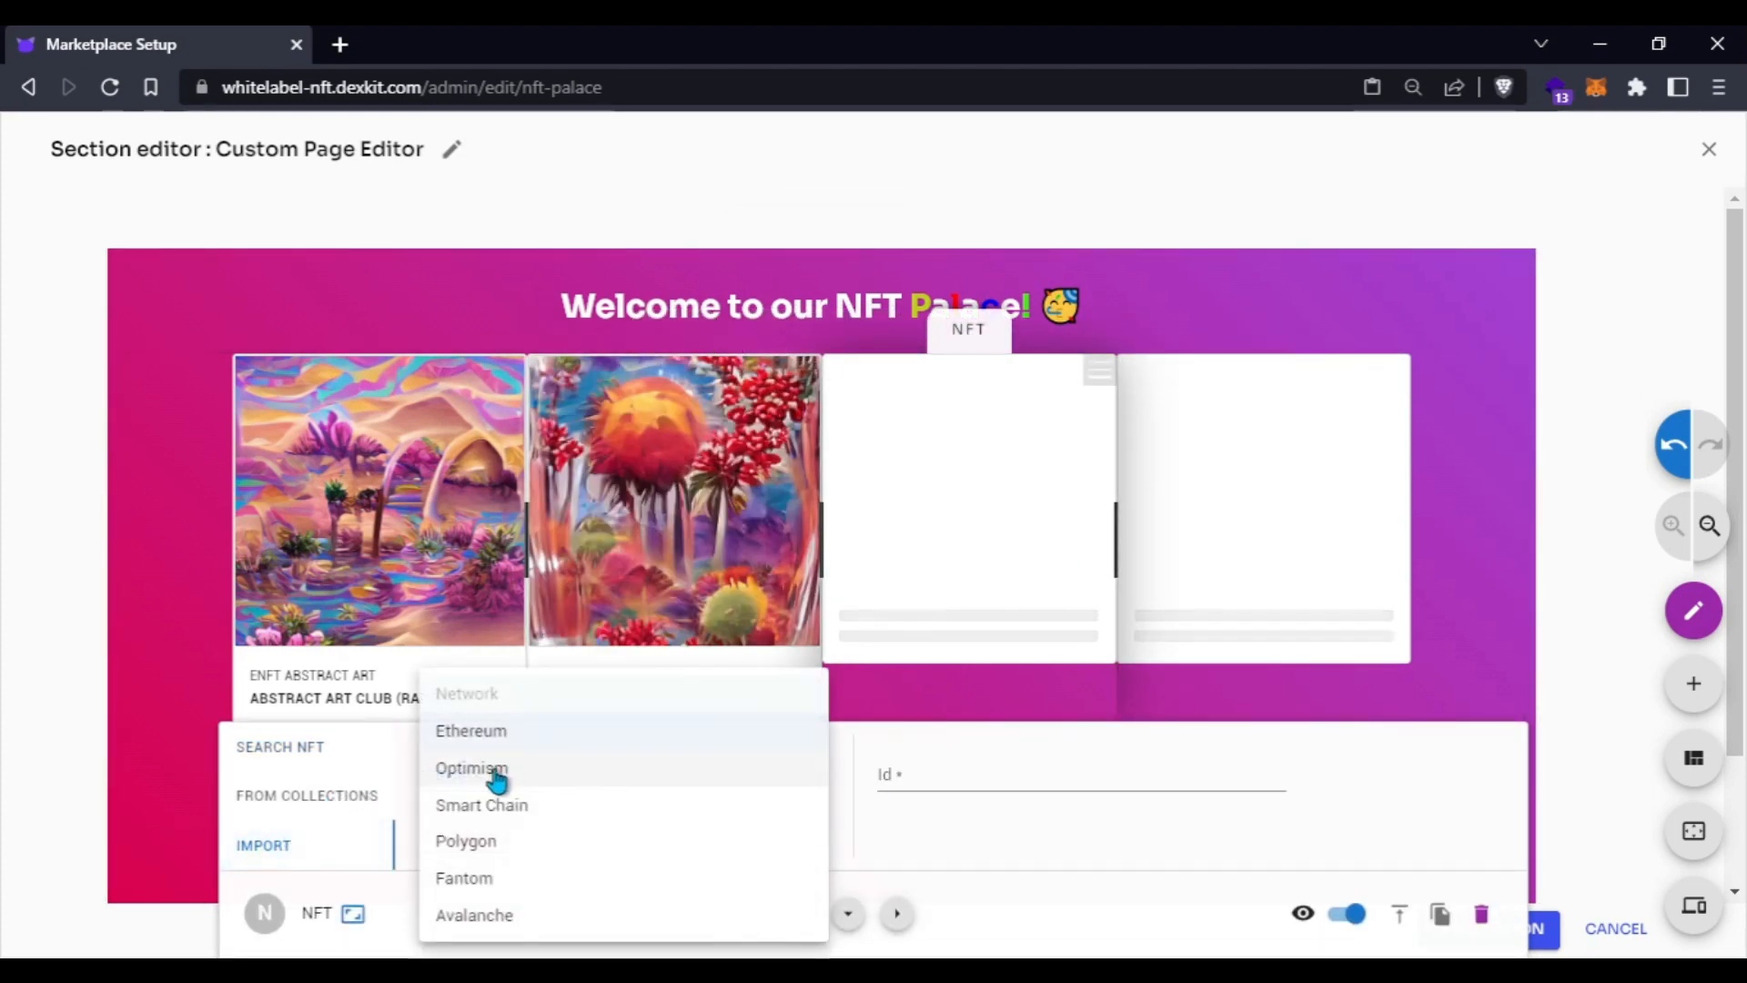
click(469, 841)
click(488, 831)
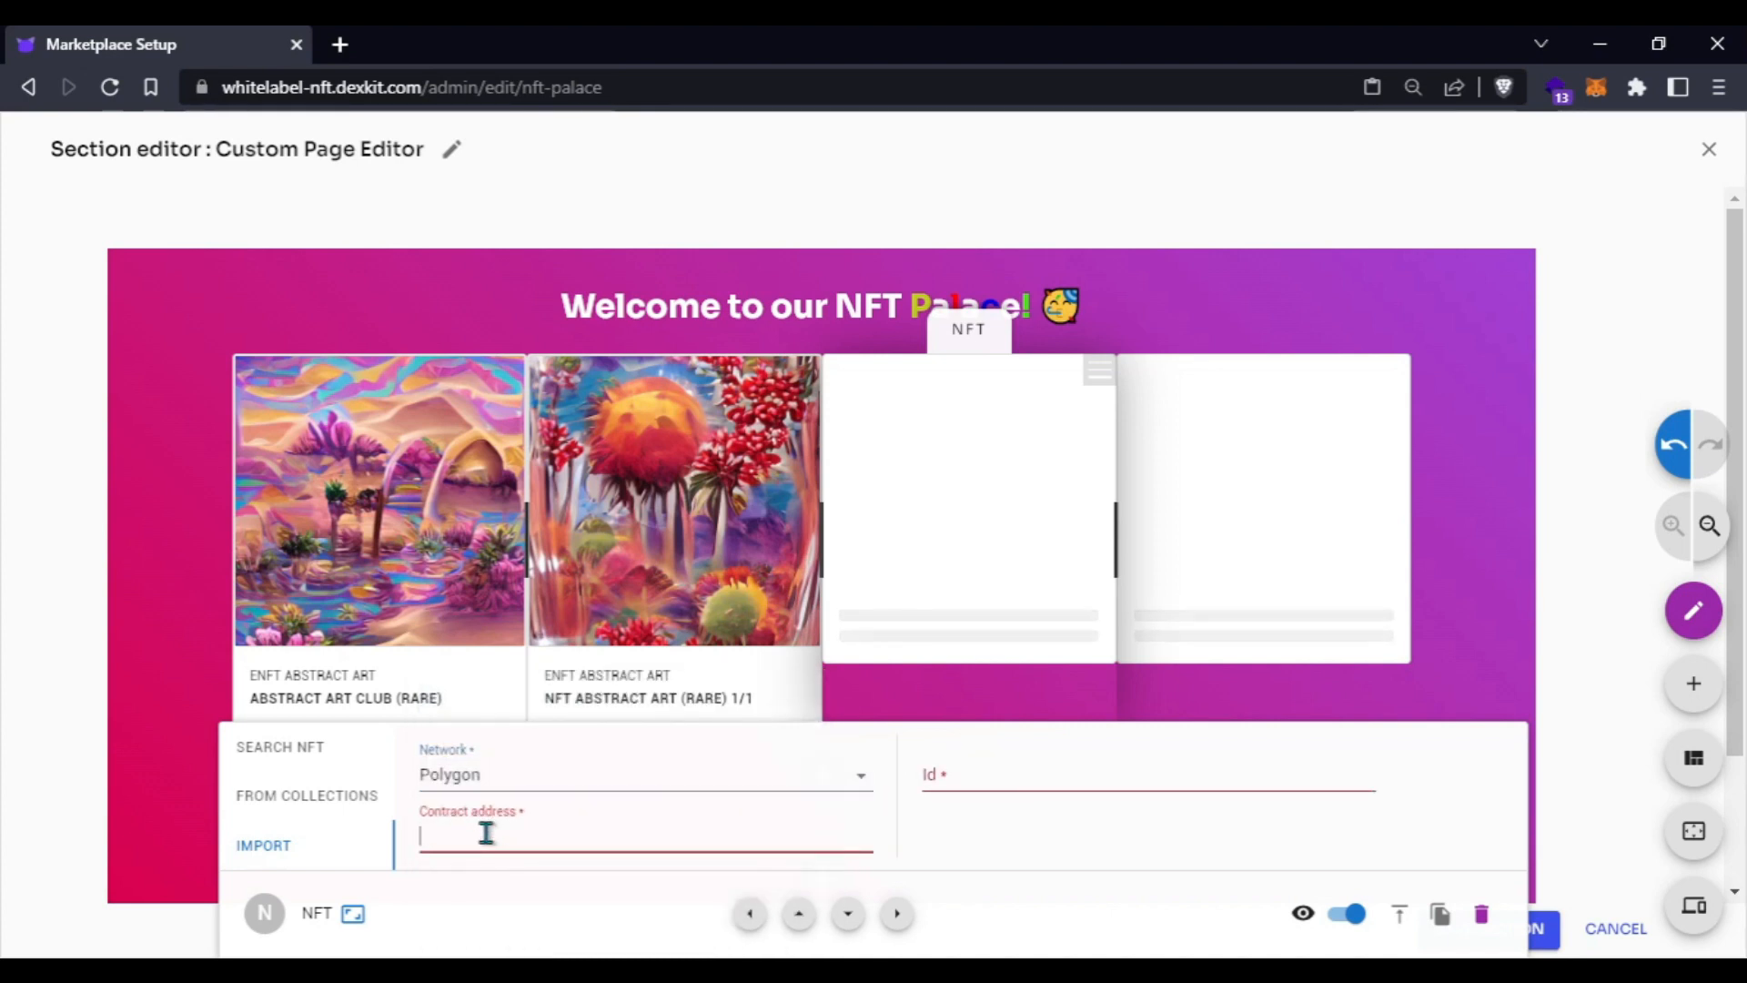
key(ctrl+v)
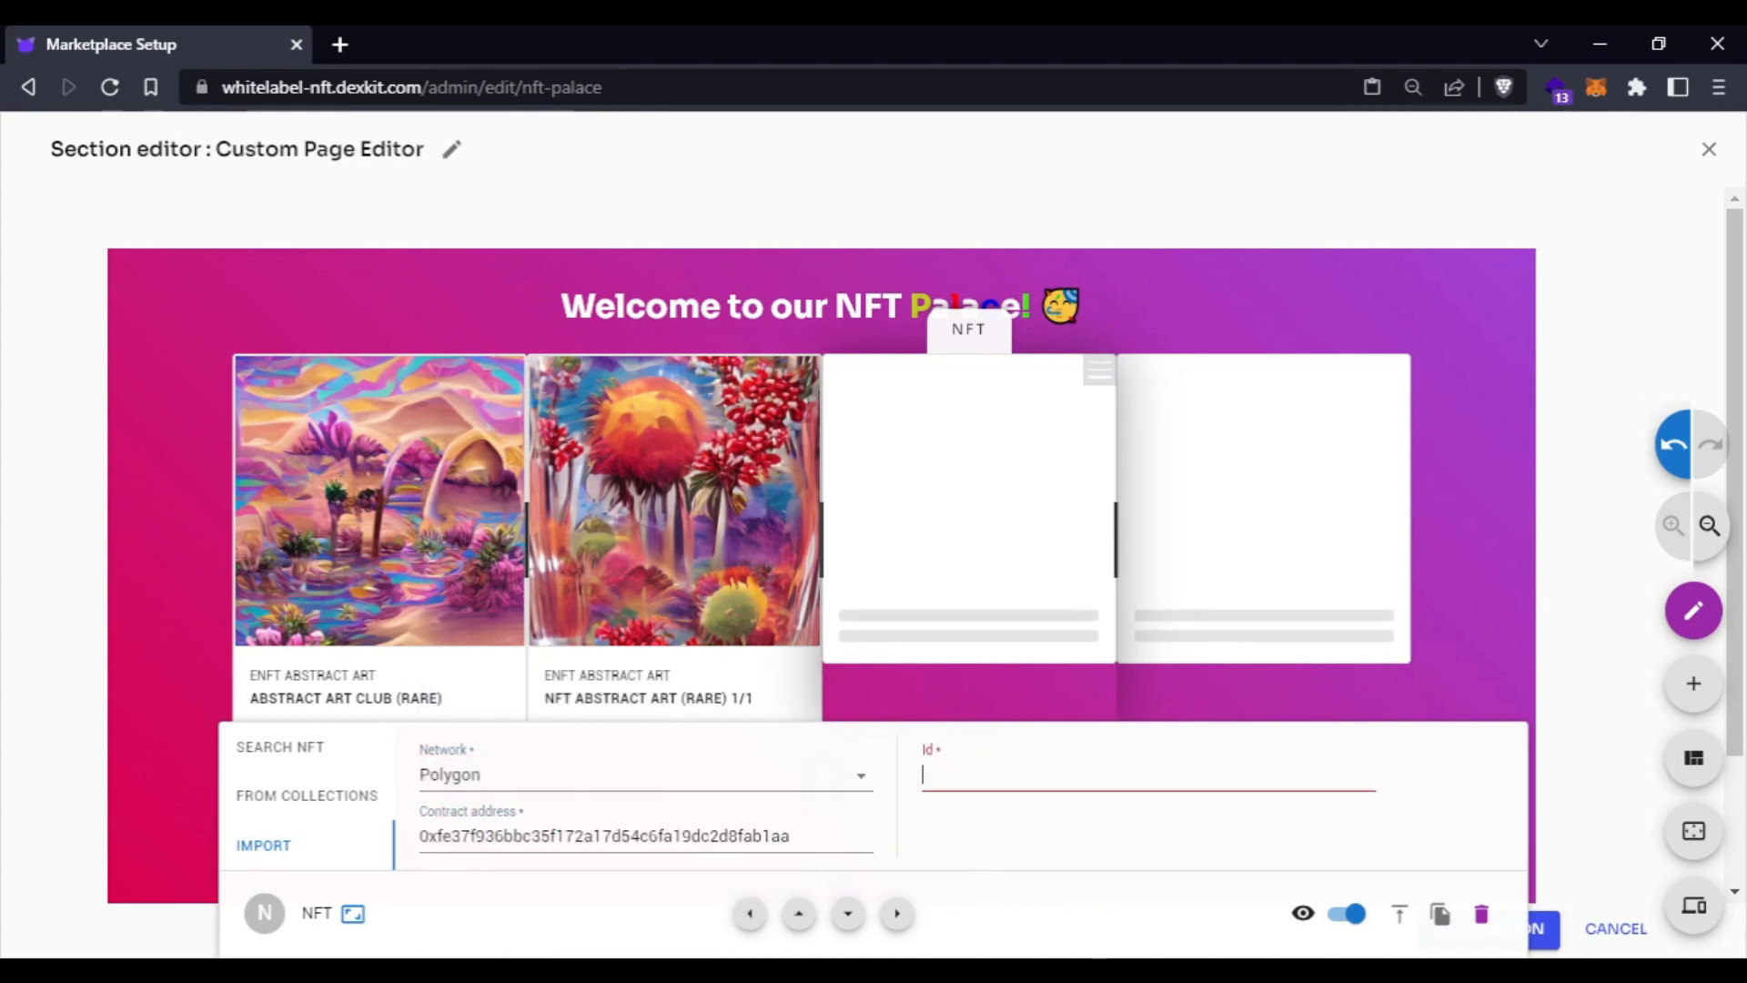
key(alt+Tab)
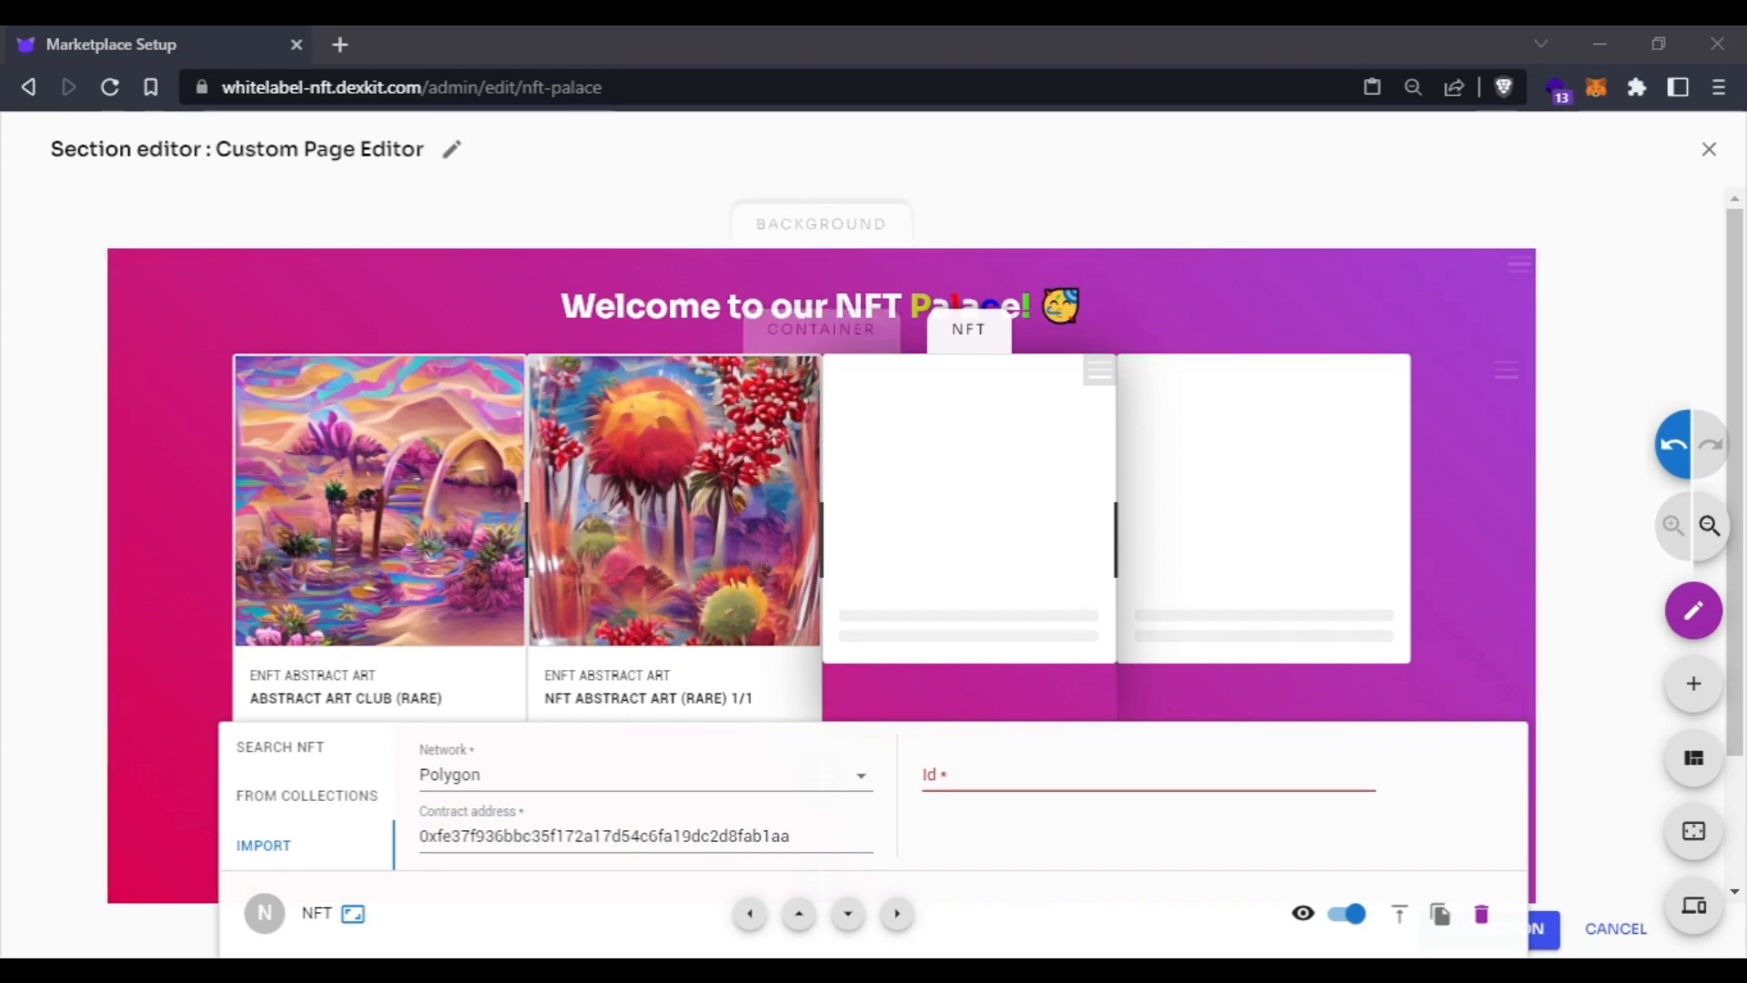
click(972, 773)
key(ctrl+v)
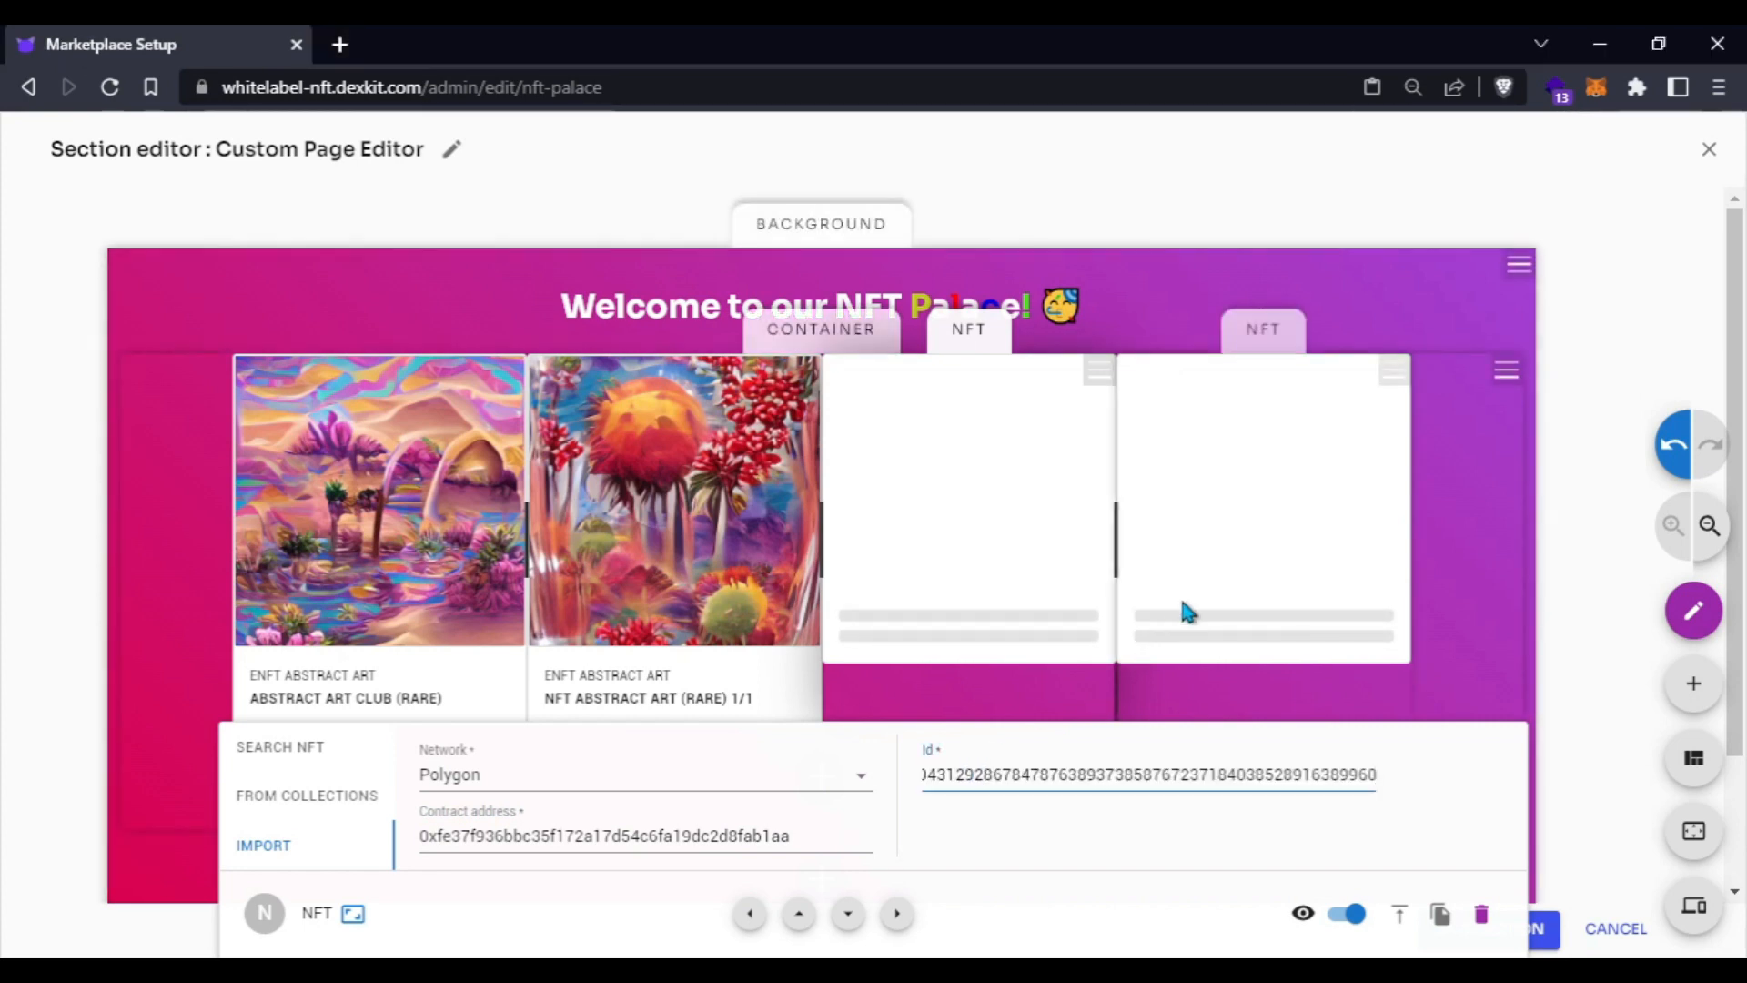
- Copy the contract address from the third NFT block's import settings for use in the fourth block
click(1227, 546)
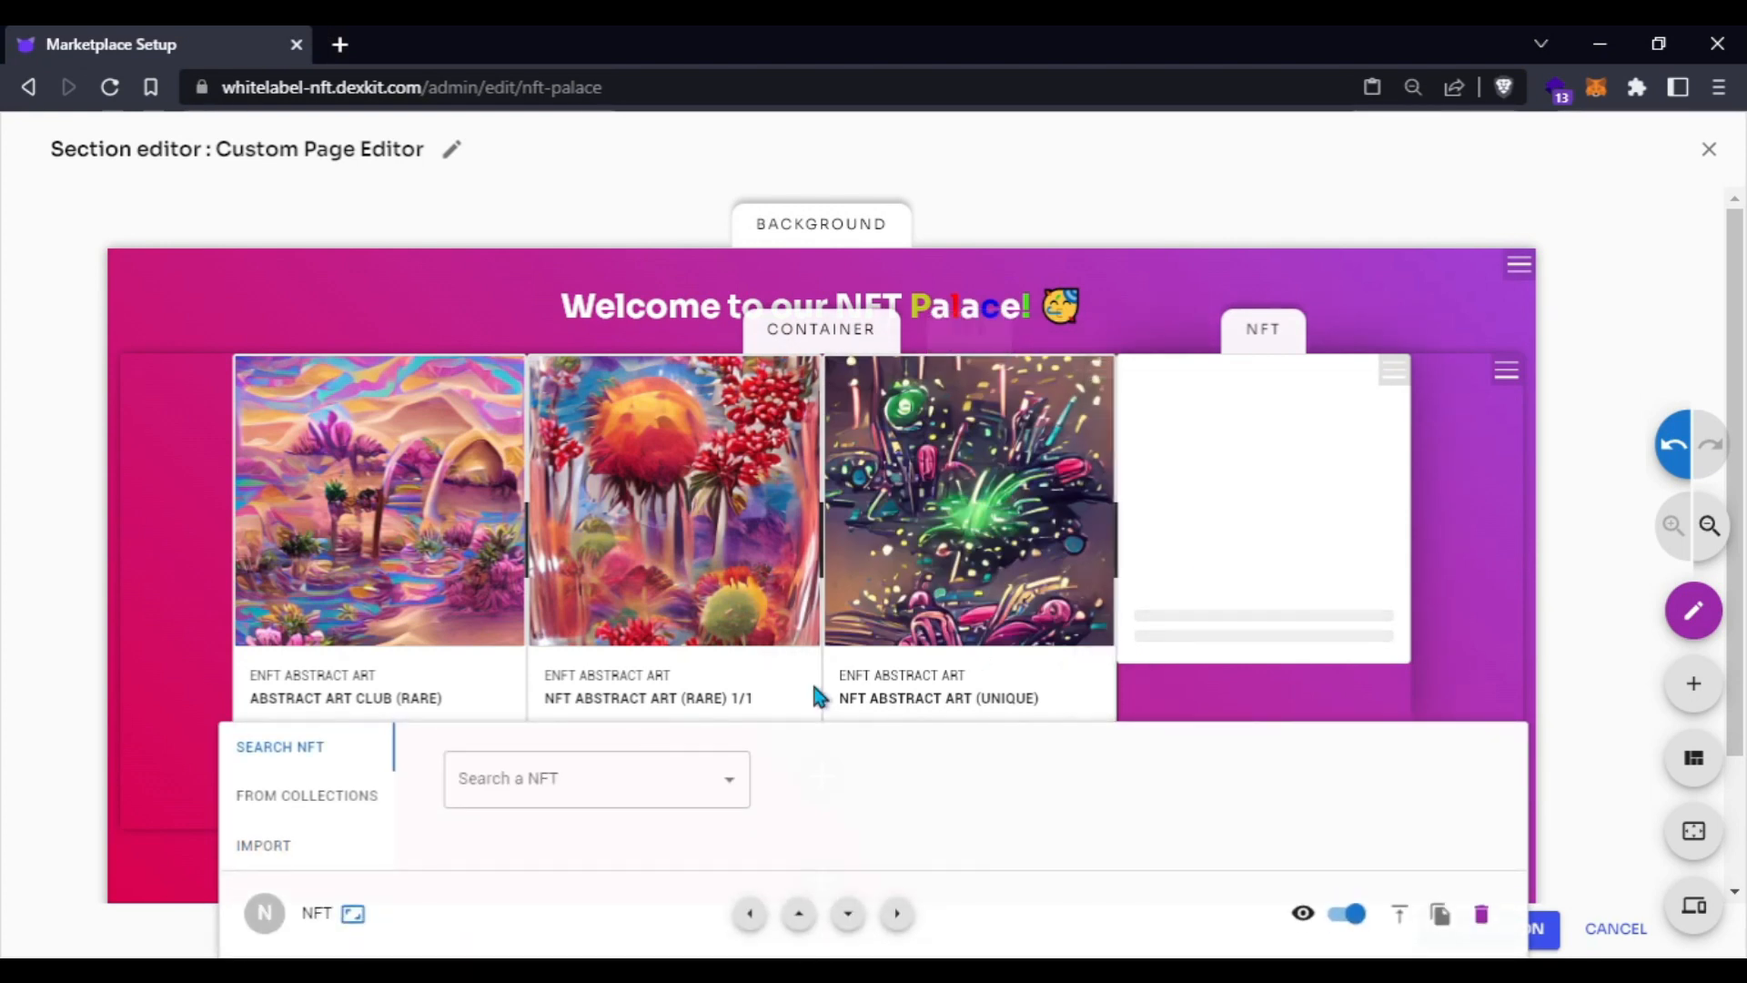
click(331, 830)
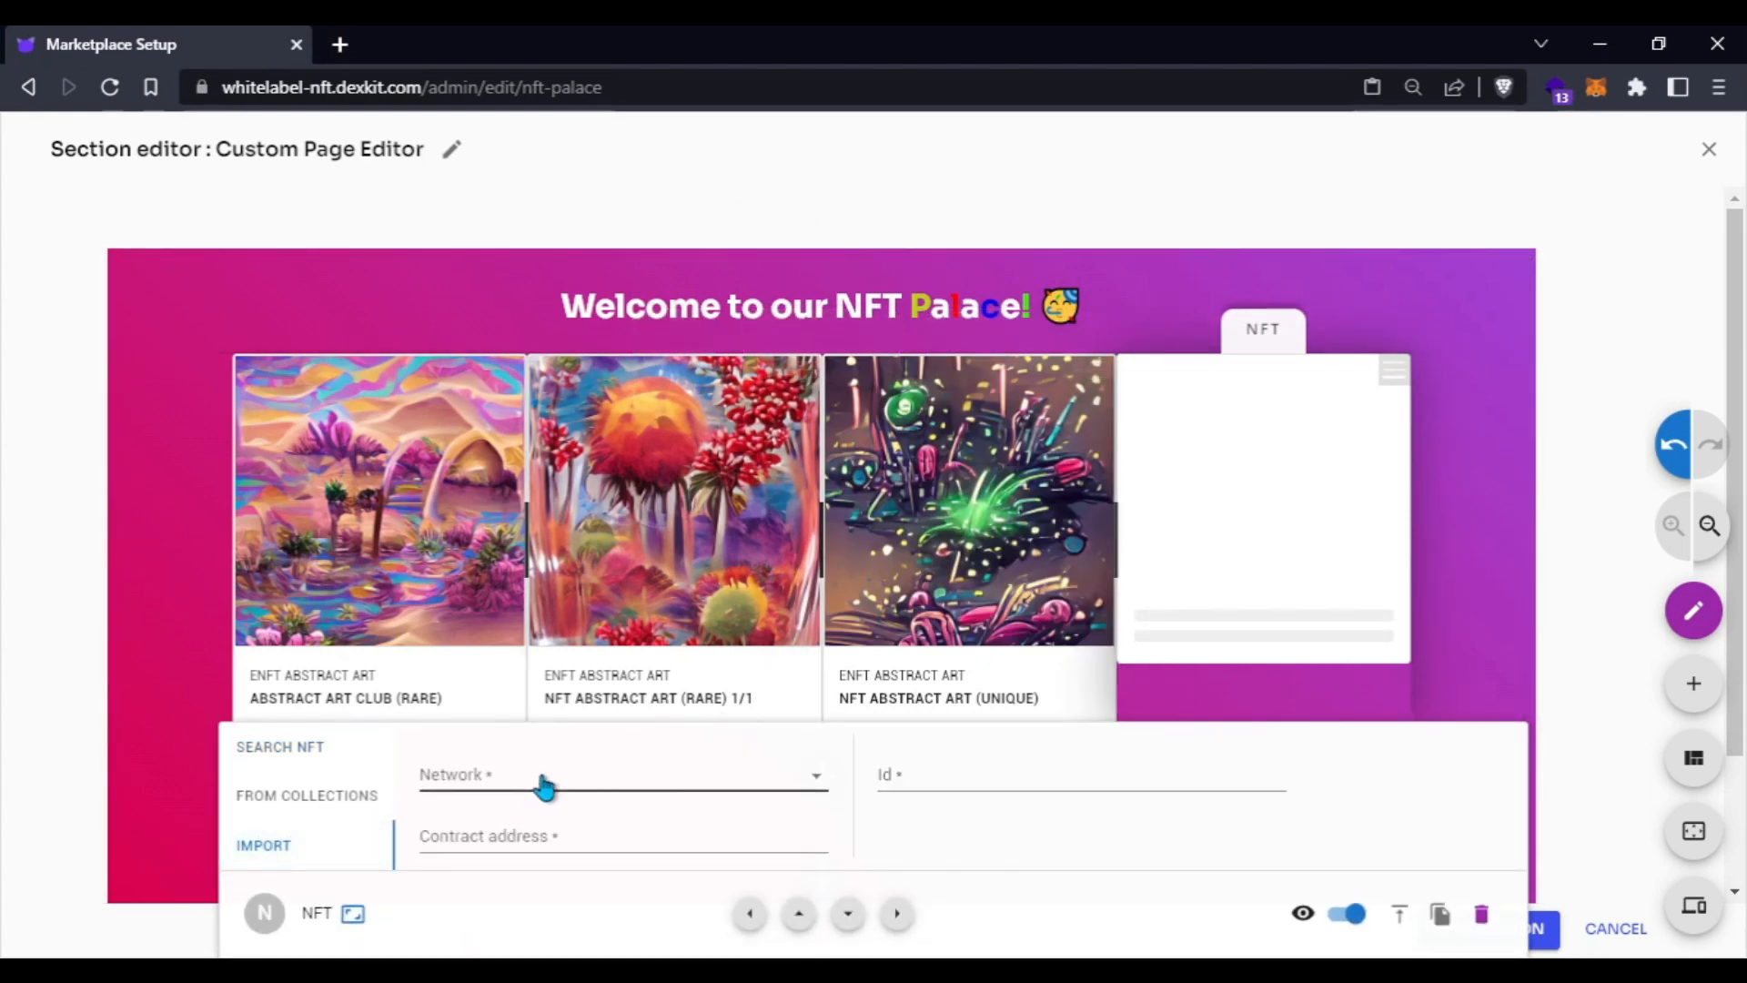
click(894, 610)
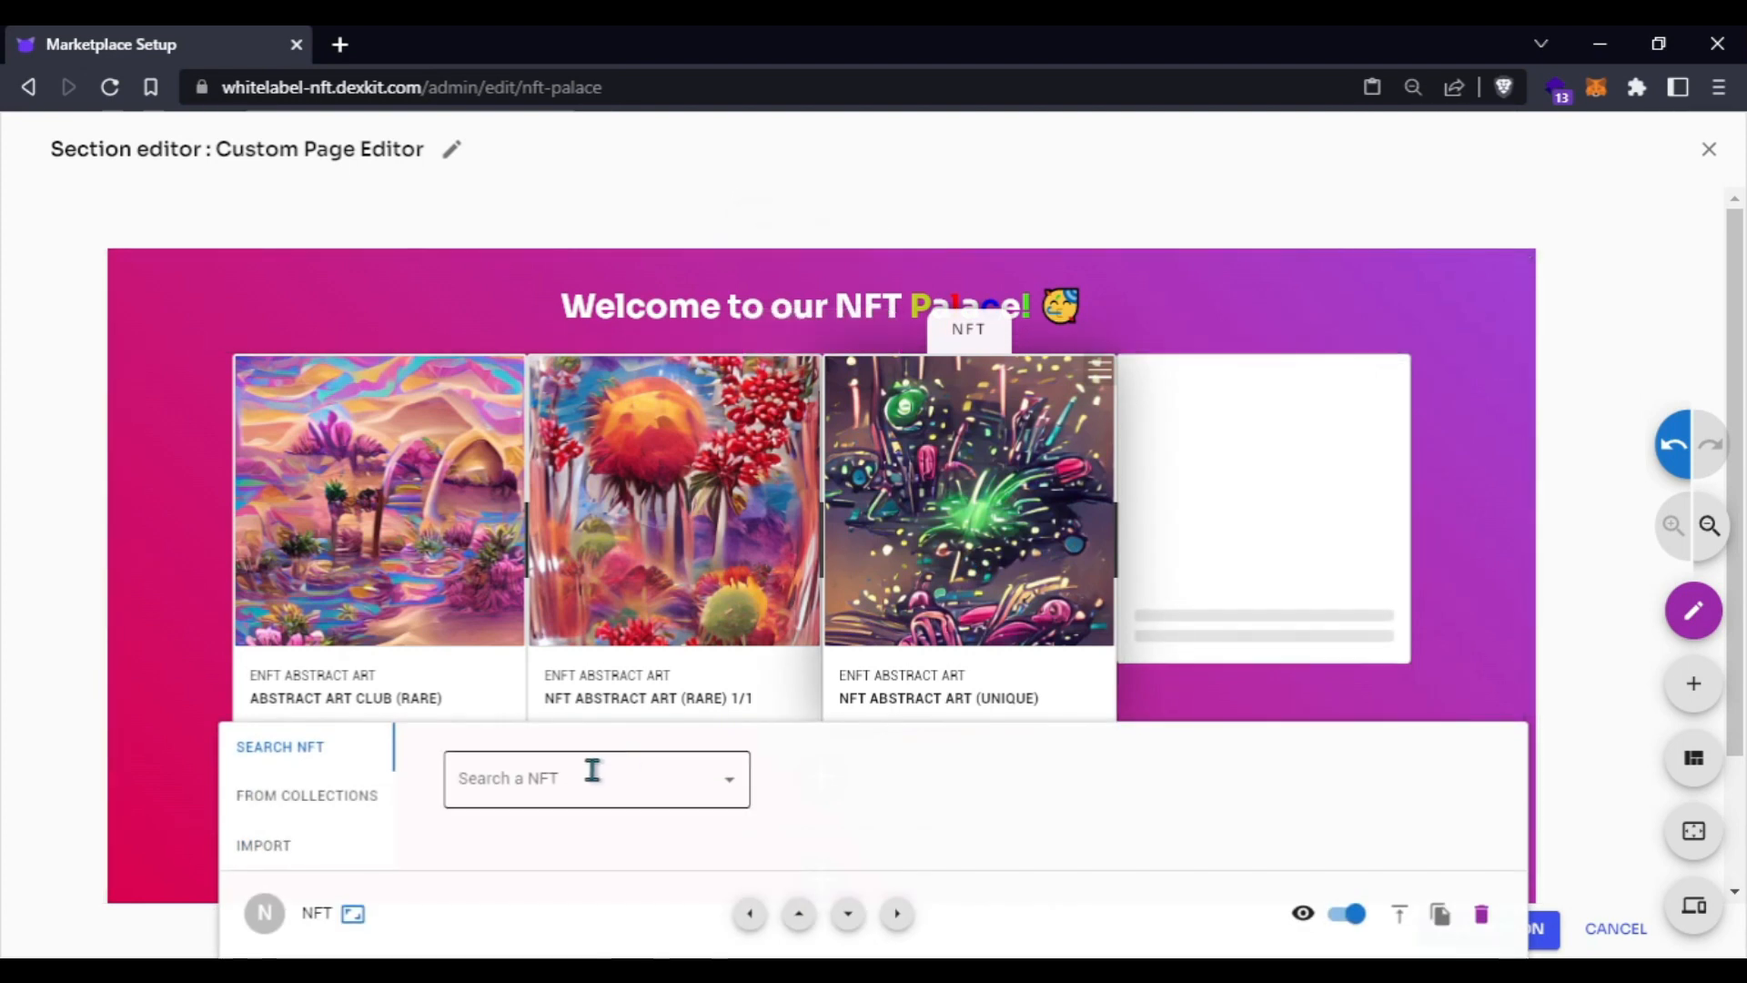
click(280, 845)
double_click(503, 835)
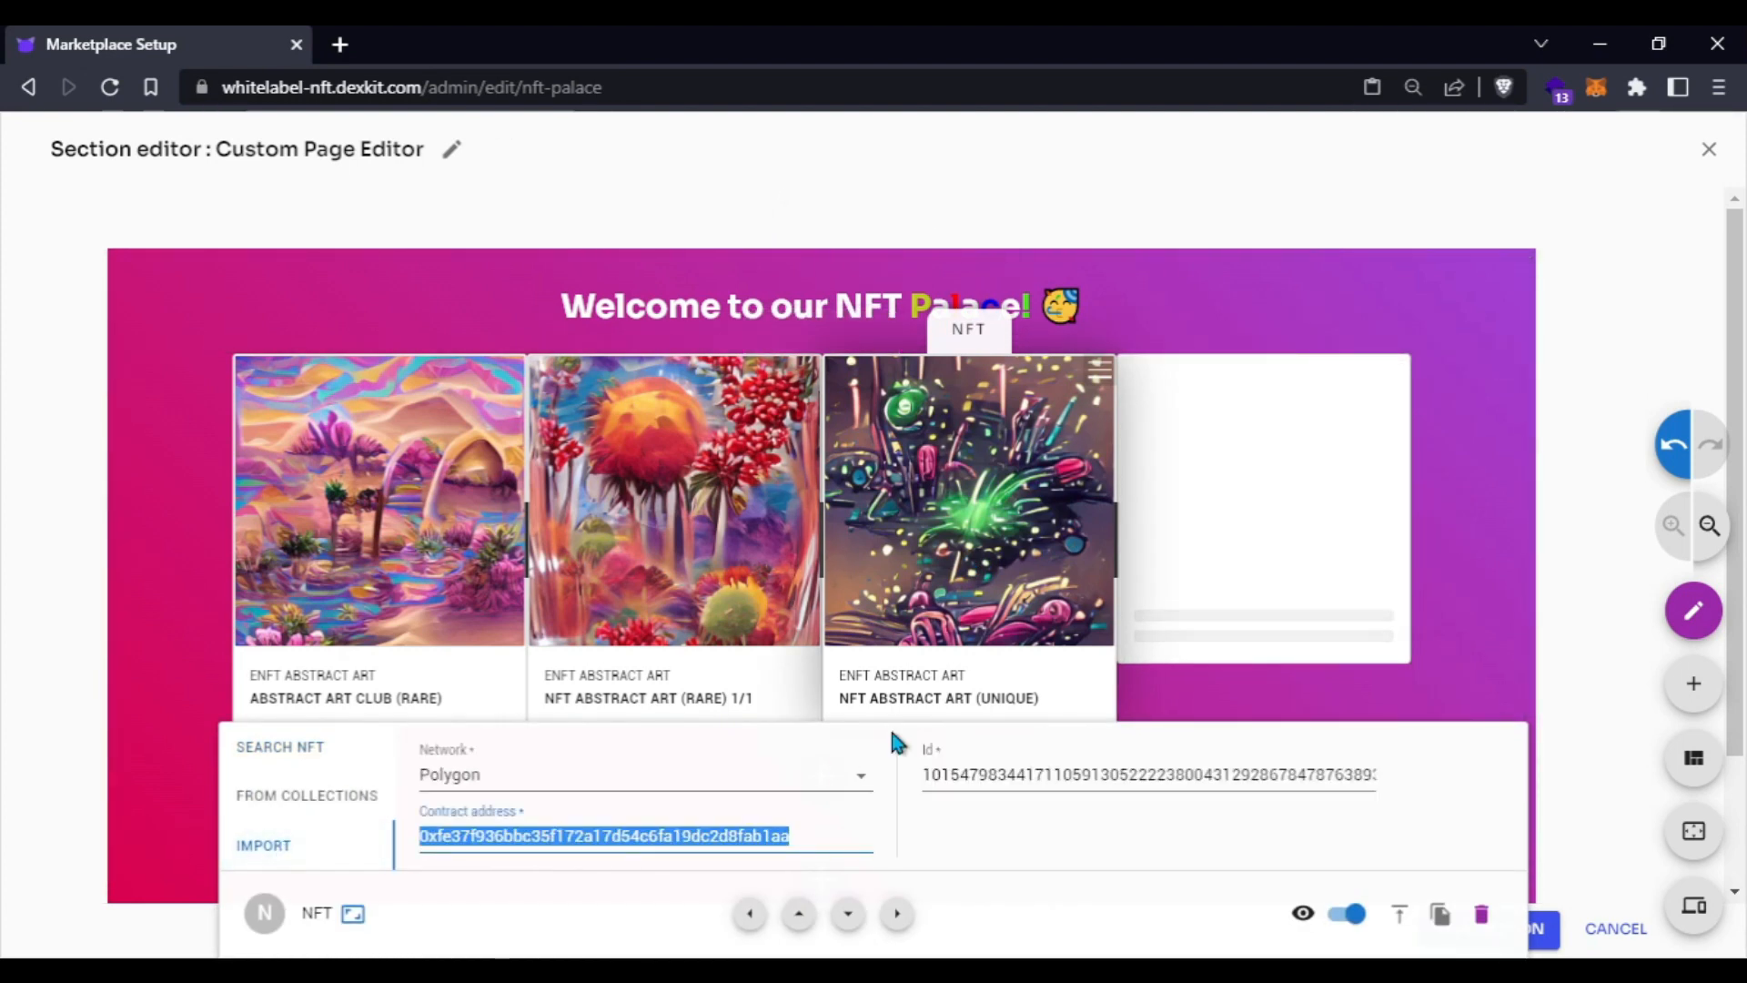
- Import the fourth block's NFT from Polygon with the copied contract address and the id ending in 16389979
click(1191, 557)
click(310, 845)
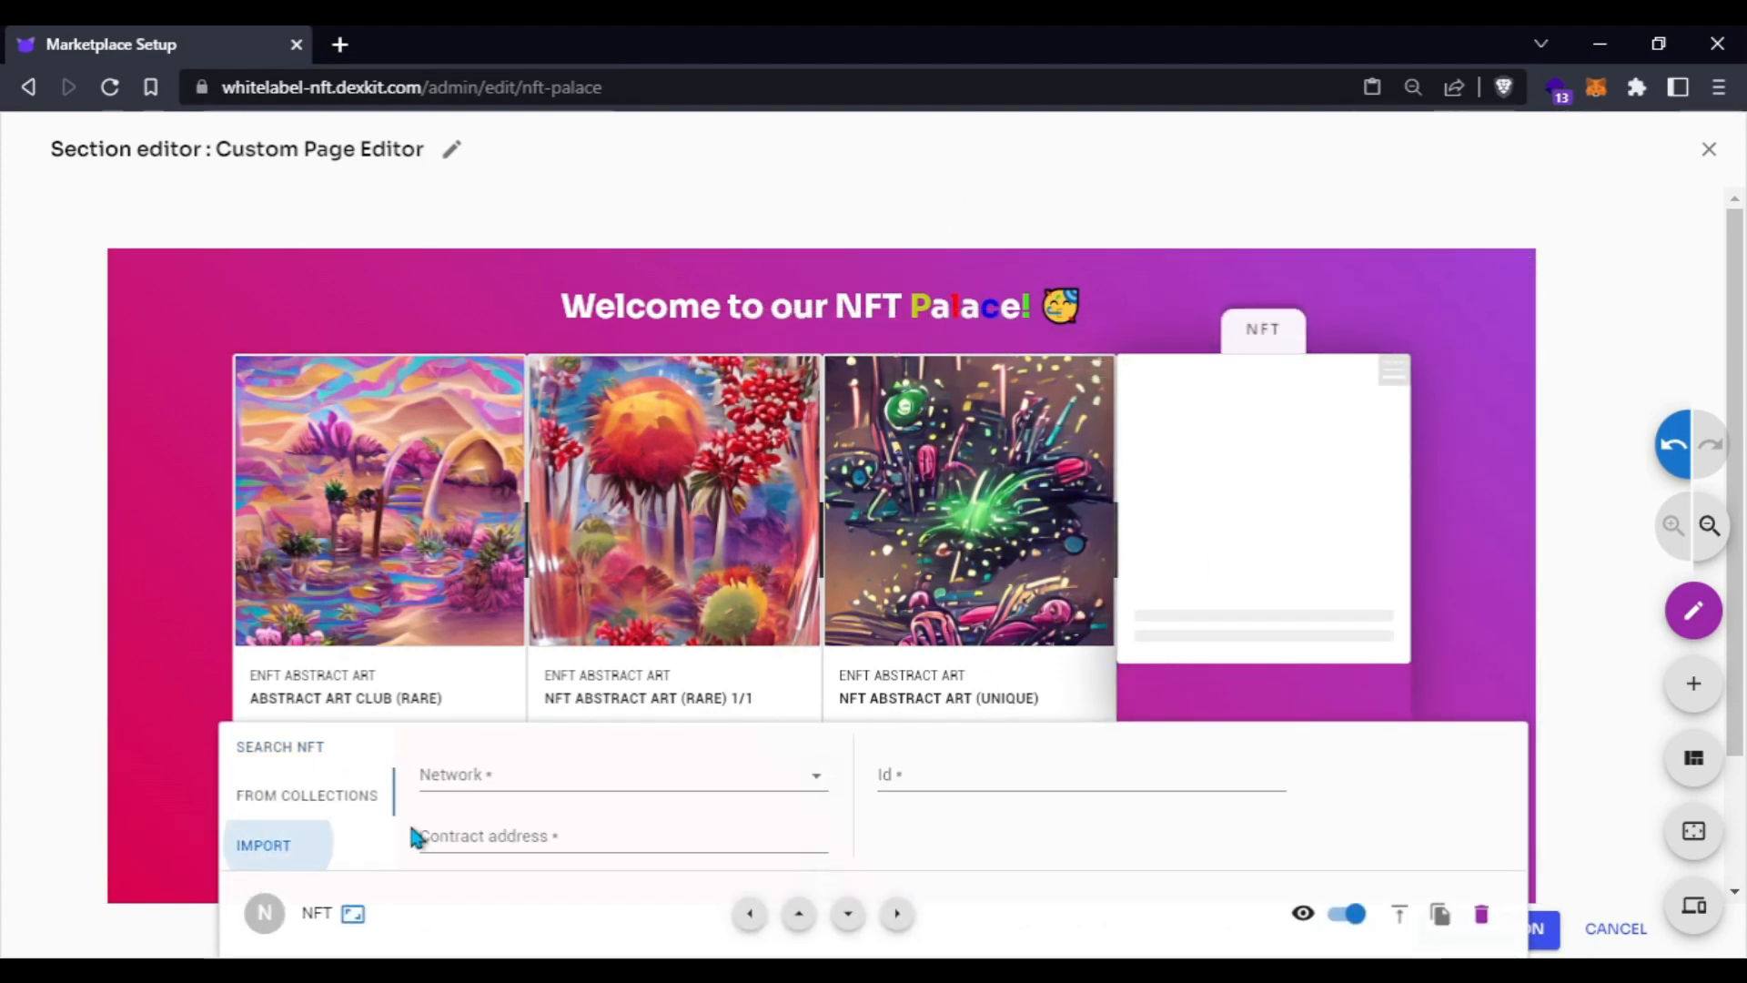
click(493, 779)
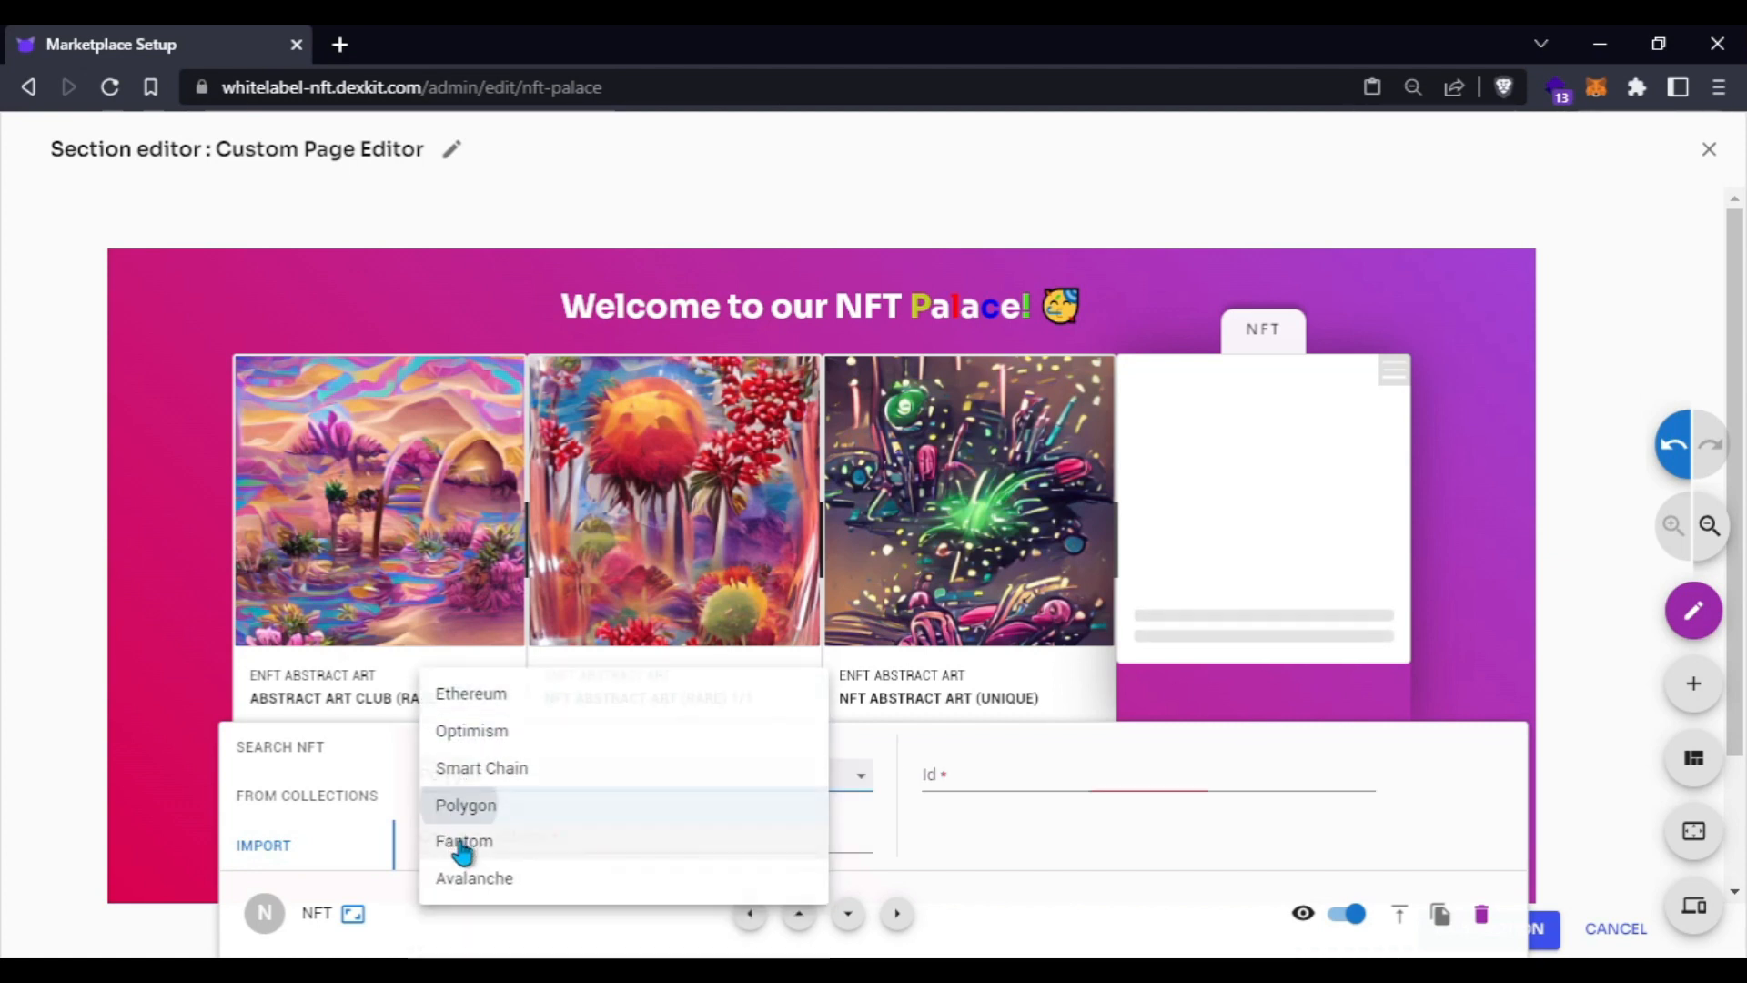
click(462, 824)
click(515, 832)
key(ctrl+v)
click(970, 766)
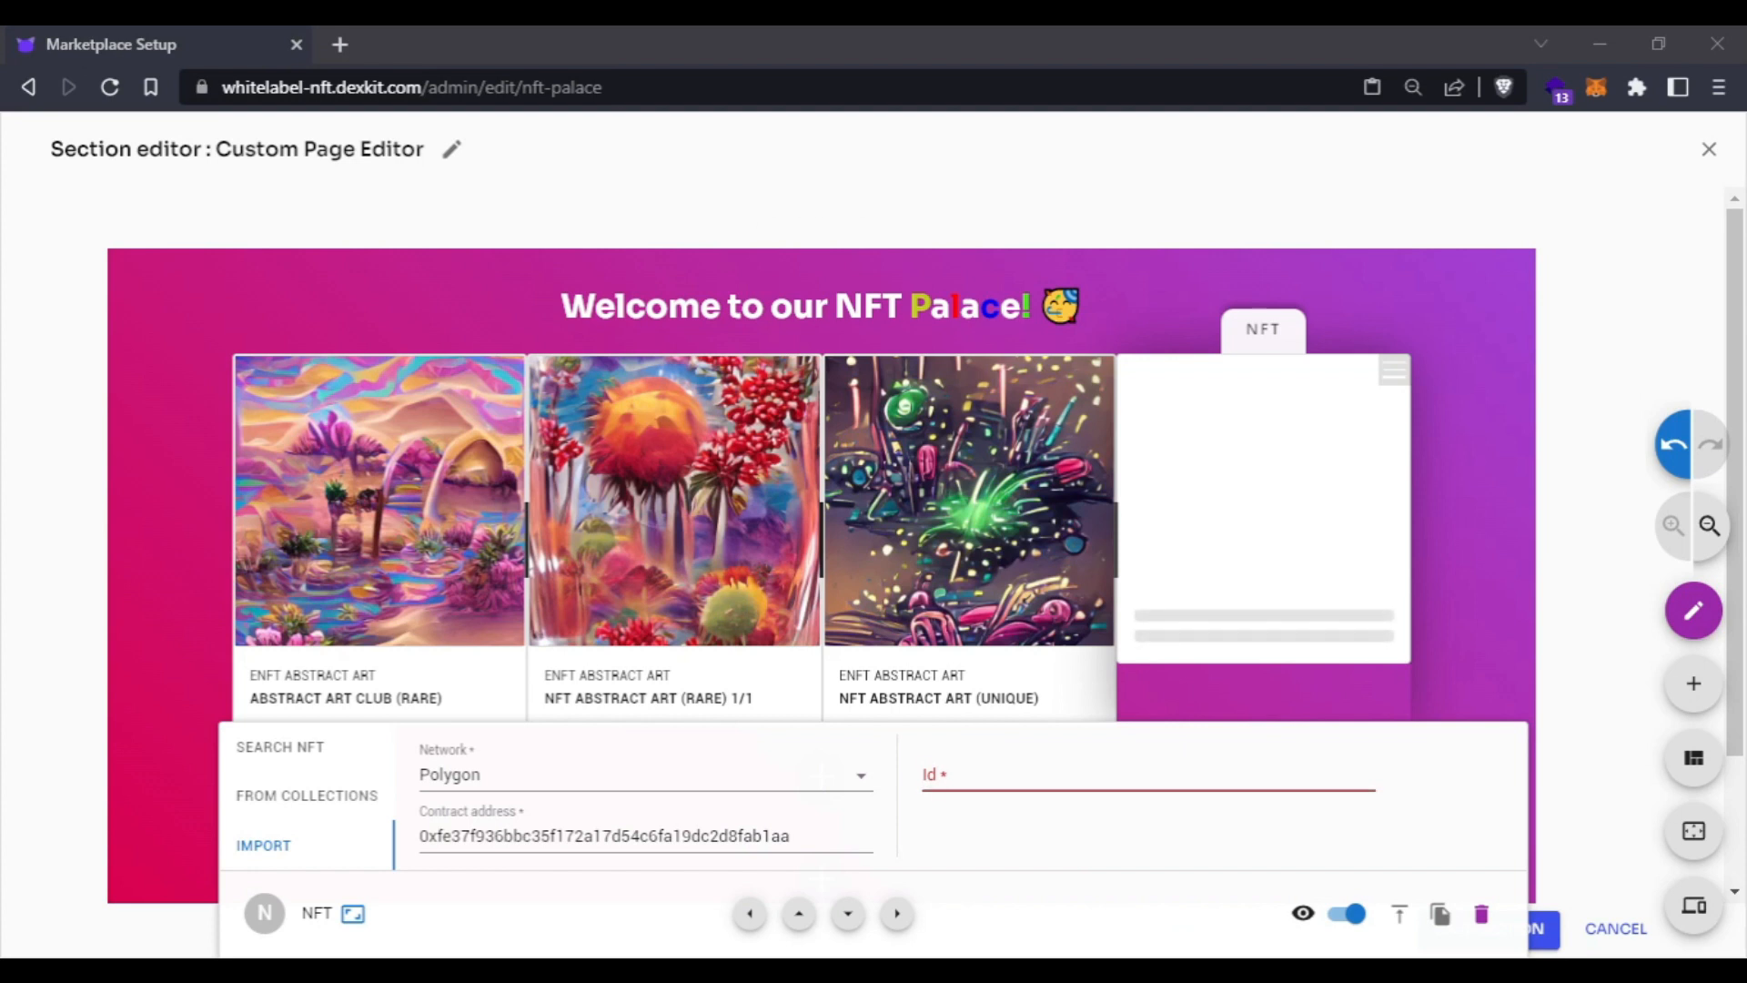
click(929, 773)
key(ctrl+v)
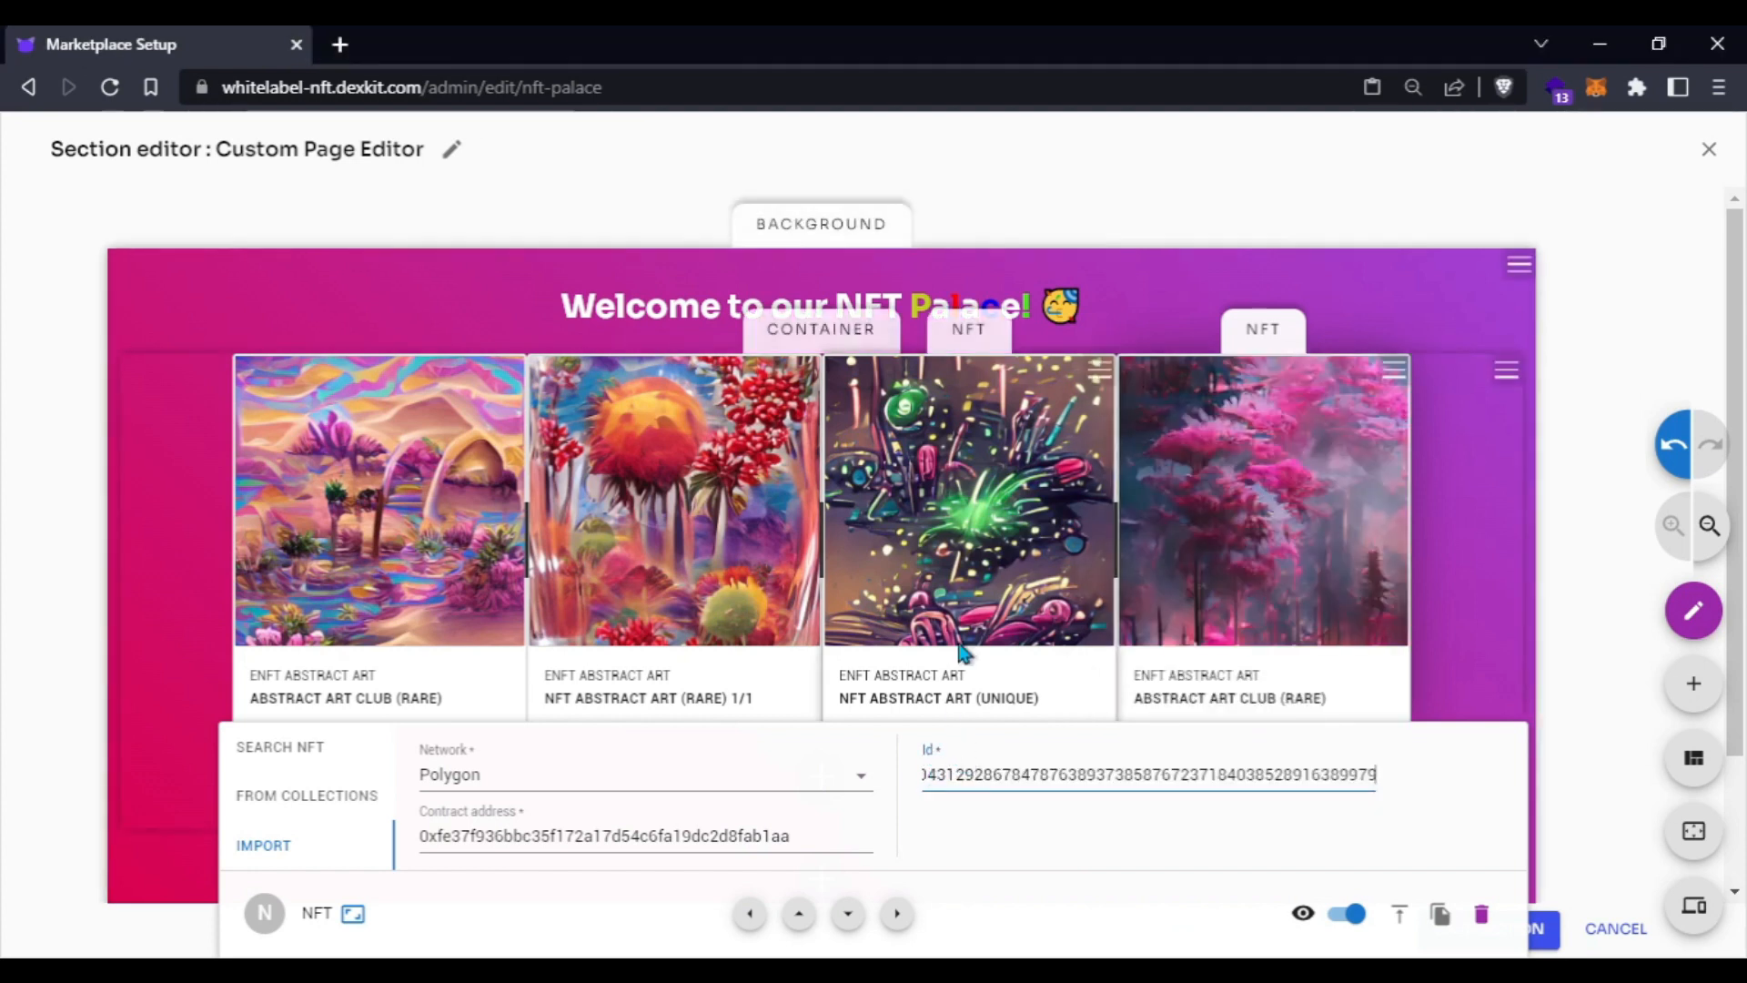
- Add a Spacer block inside the container, directly beneath the row of four NFTs
scroll(780, 481, down, 2)
scroll(780, 481, up, 2)
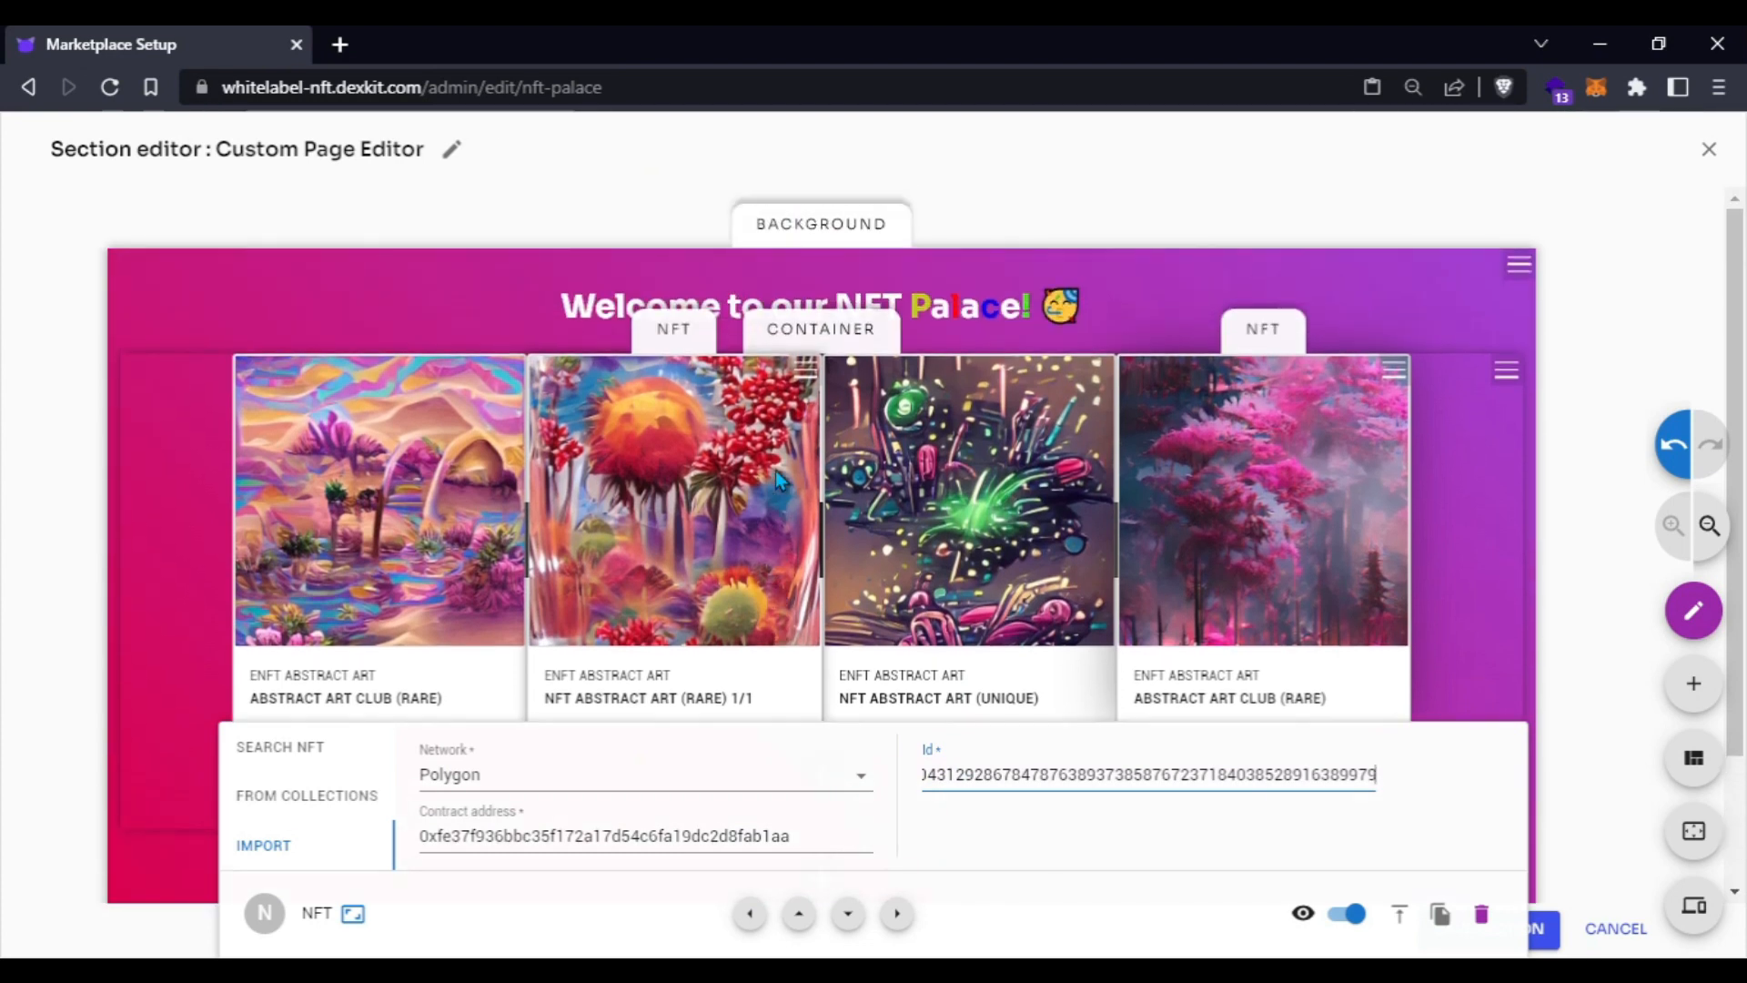
scroll(776, 471, down, 2)
scroll(820, 615, up, 2)
scroll(820, 615, down, 2)
click(821, 613)
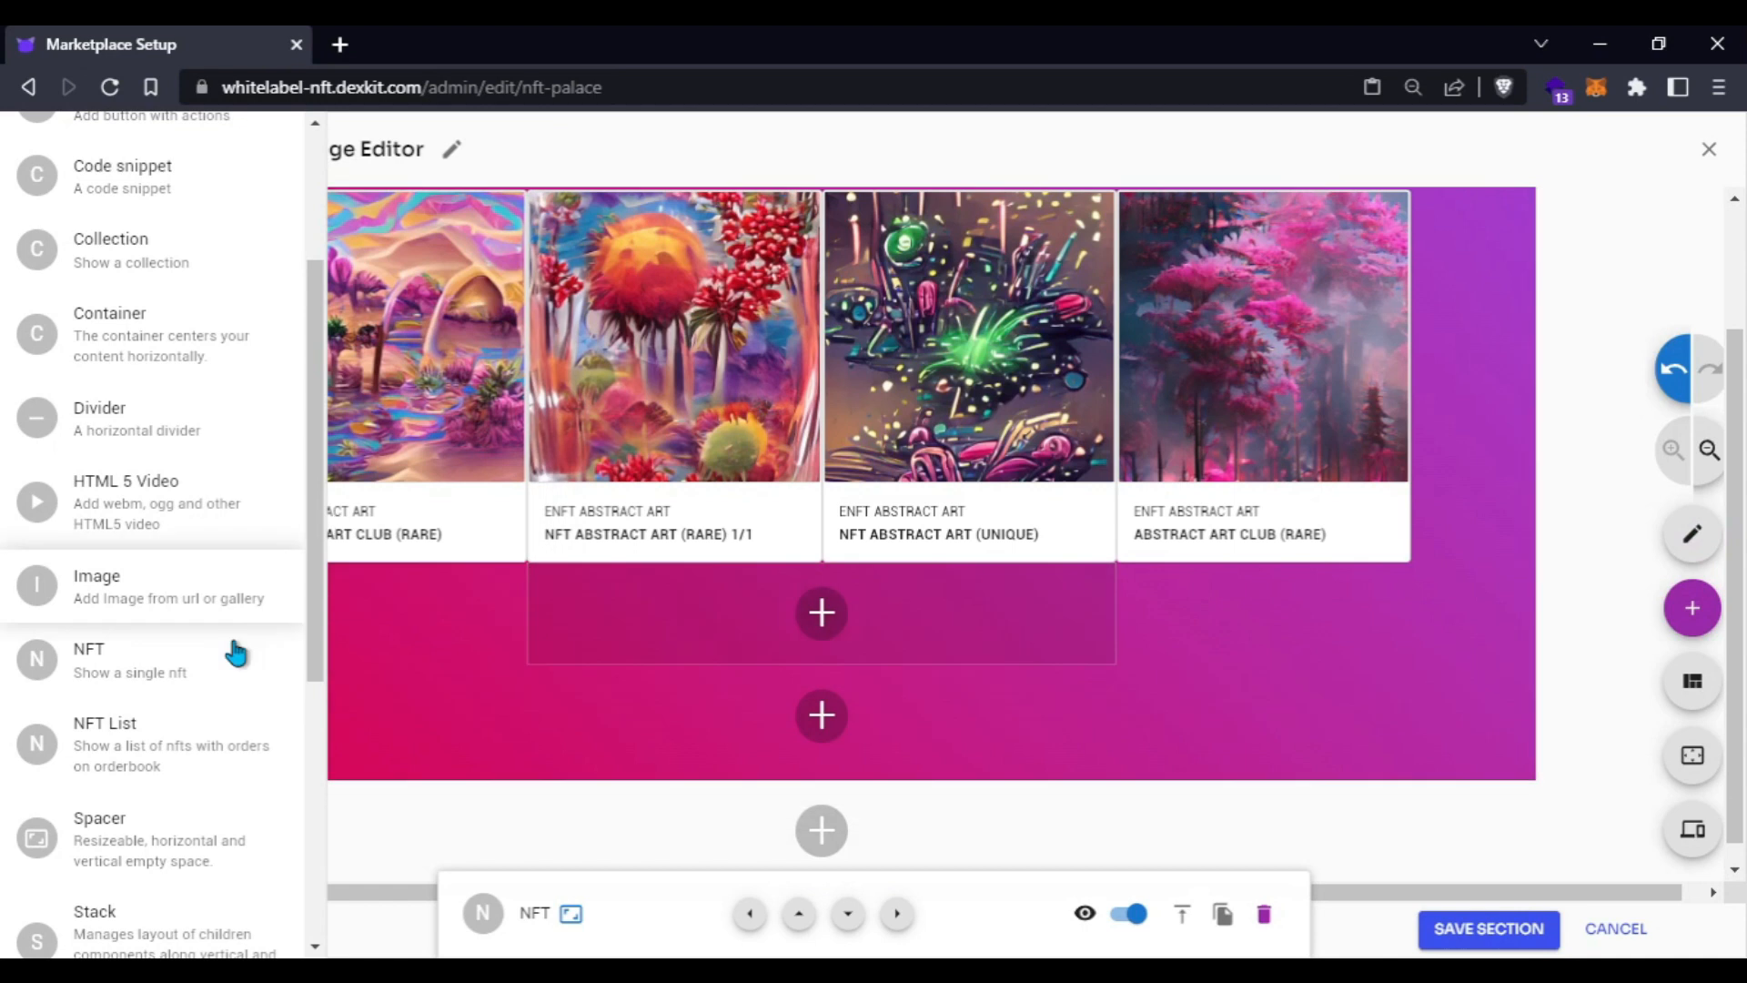
scroll(218, 674, down, 2)
click(143, 674)
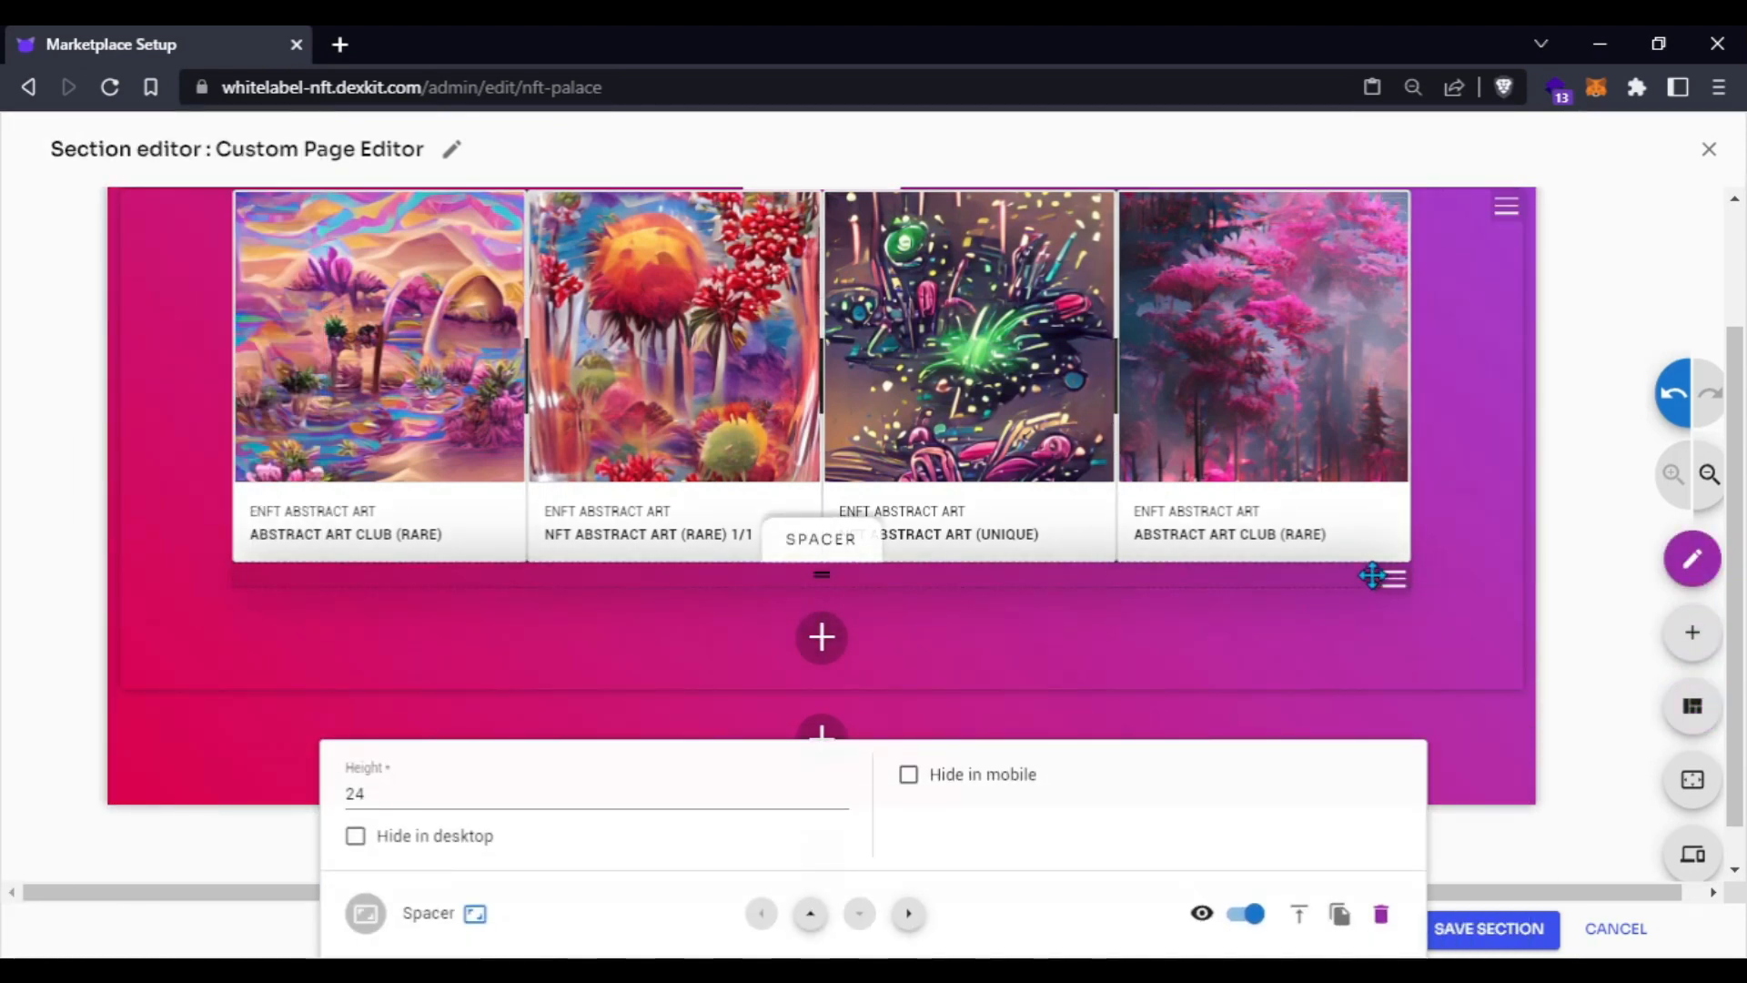
- Increase the height of the spacer beneath the four NFTs and add a Divider block directly below it
drag(853, 587, 827, 678)
click(827, 678)
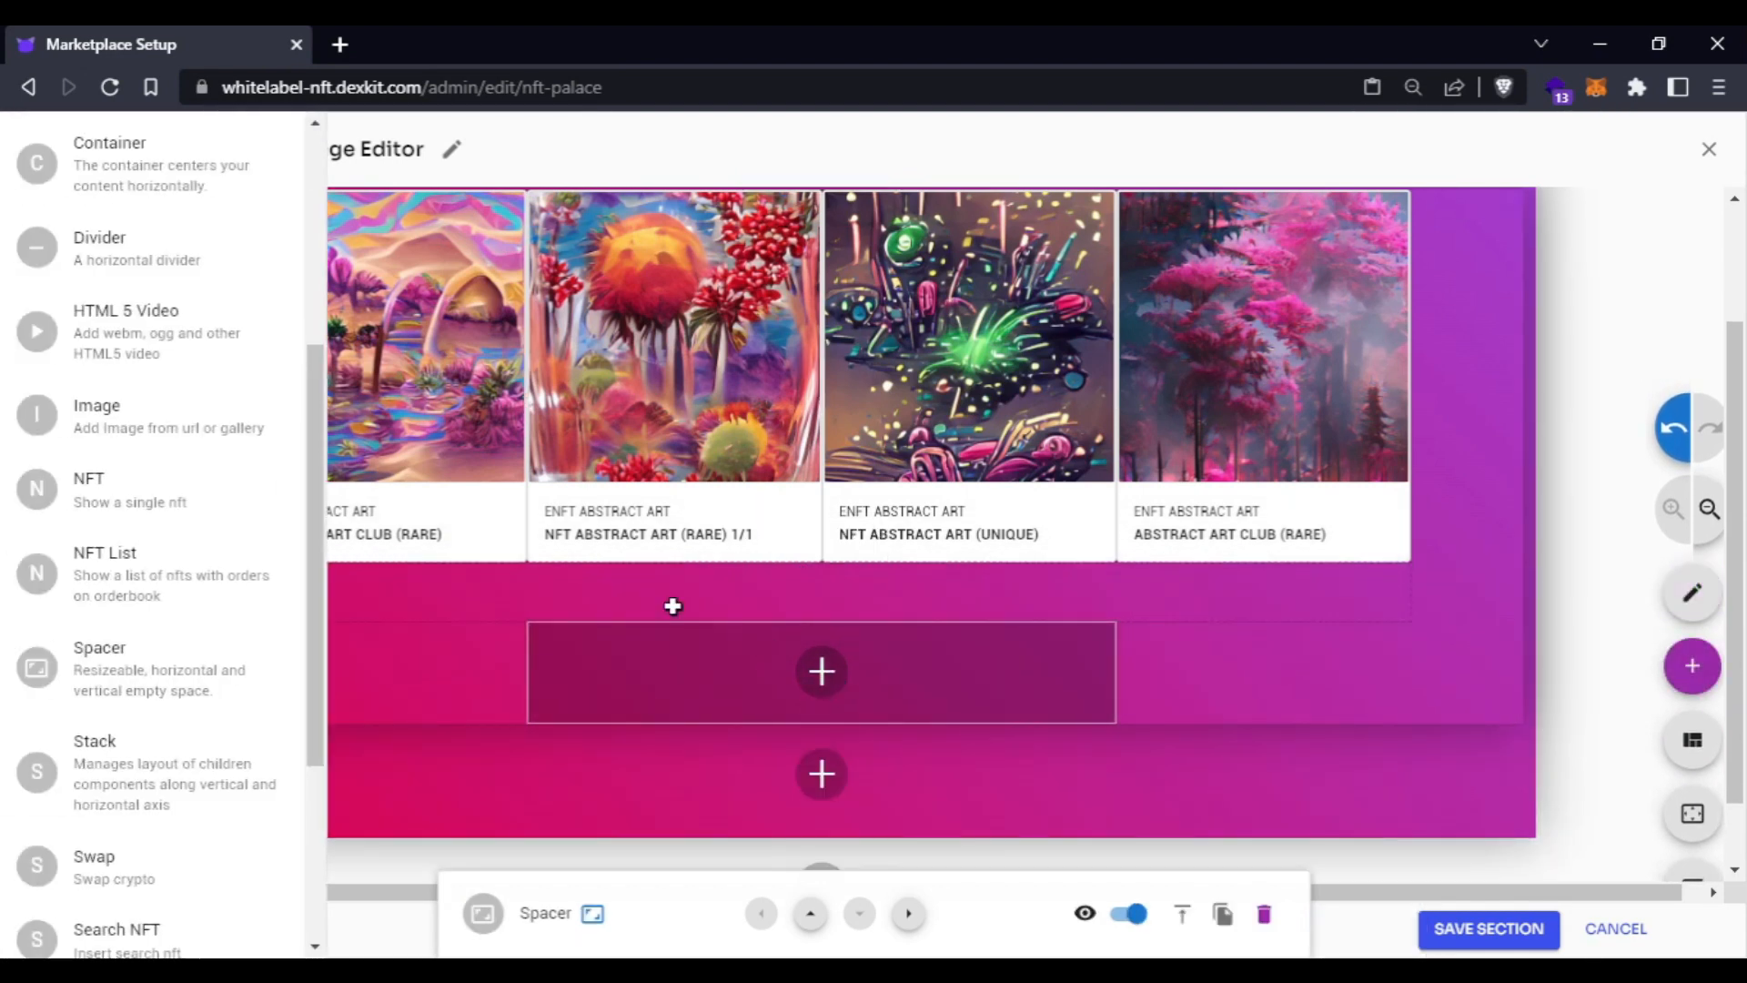
scroll(187, 519, up, 4)
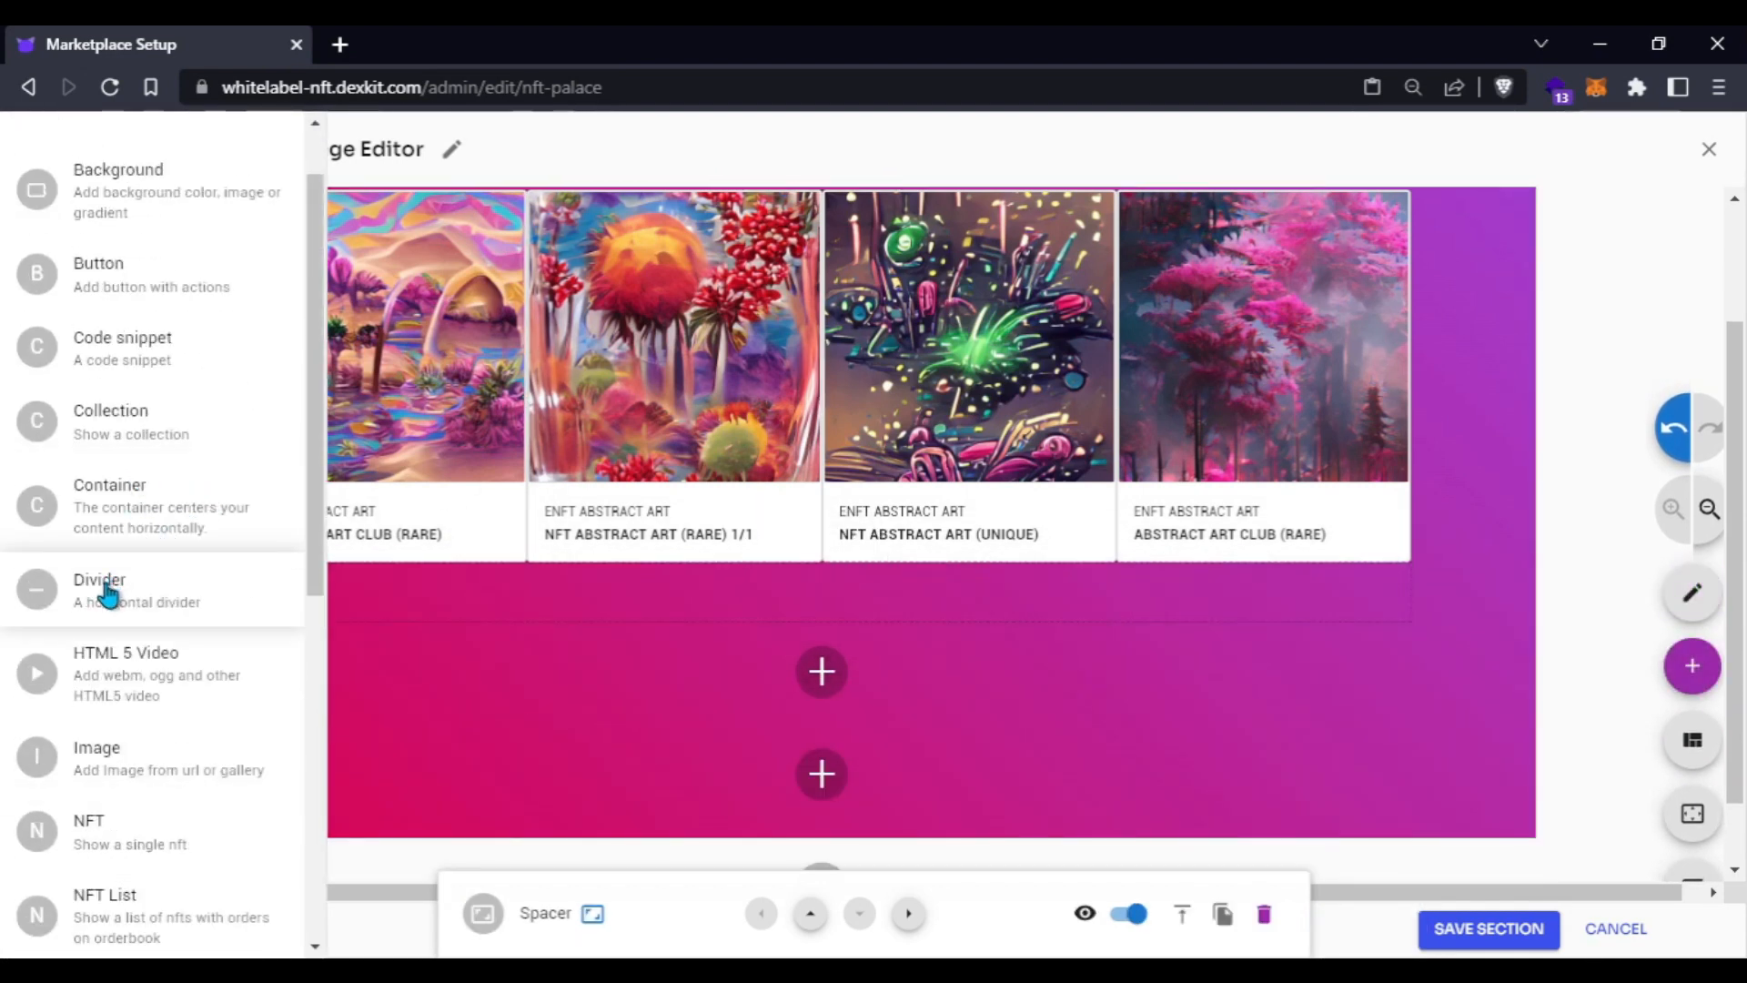
drag(111, 593, 819, 657)
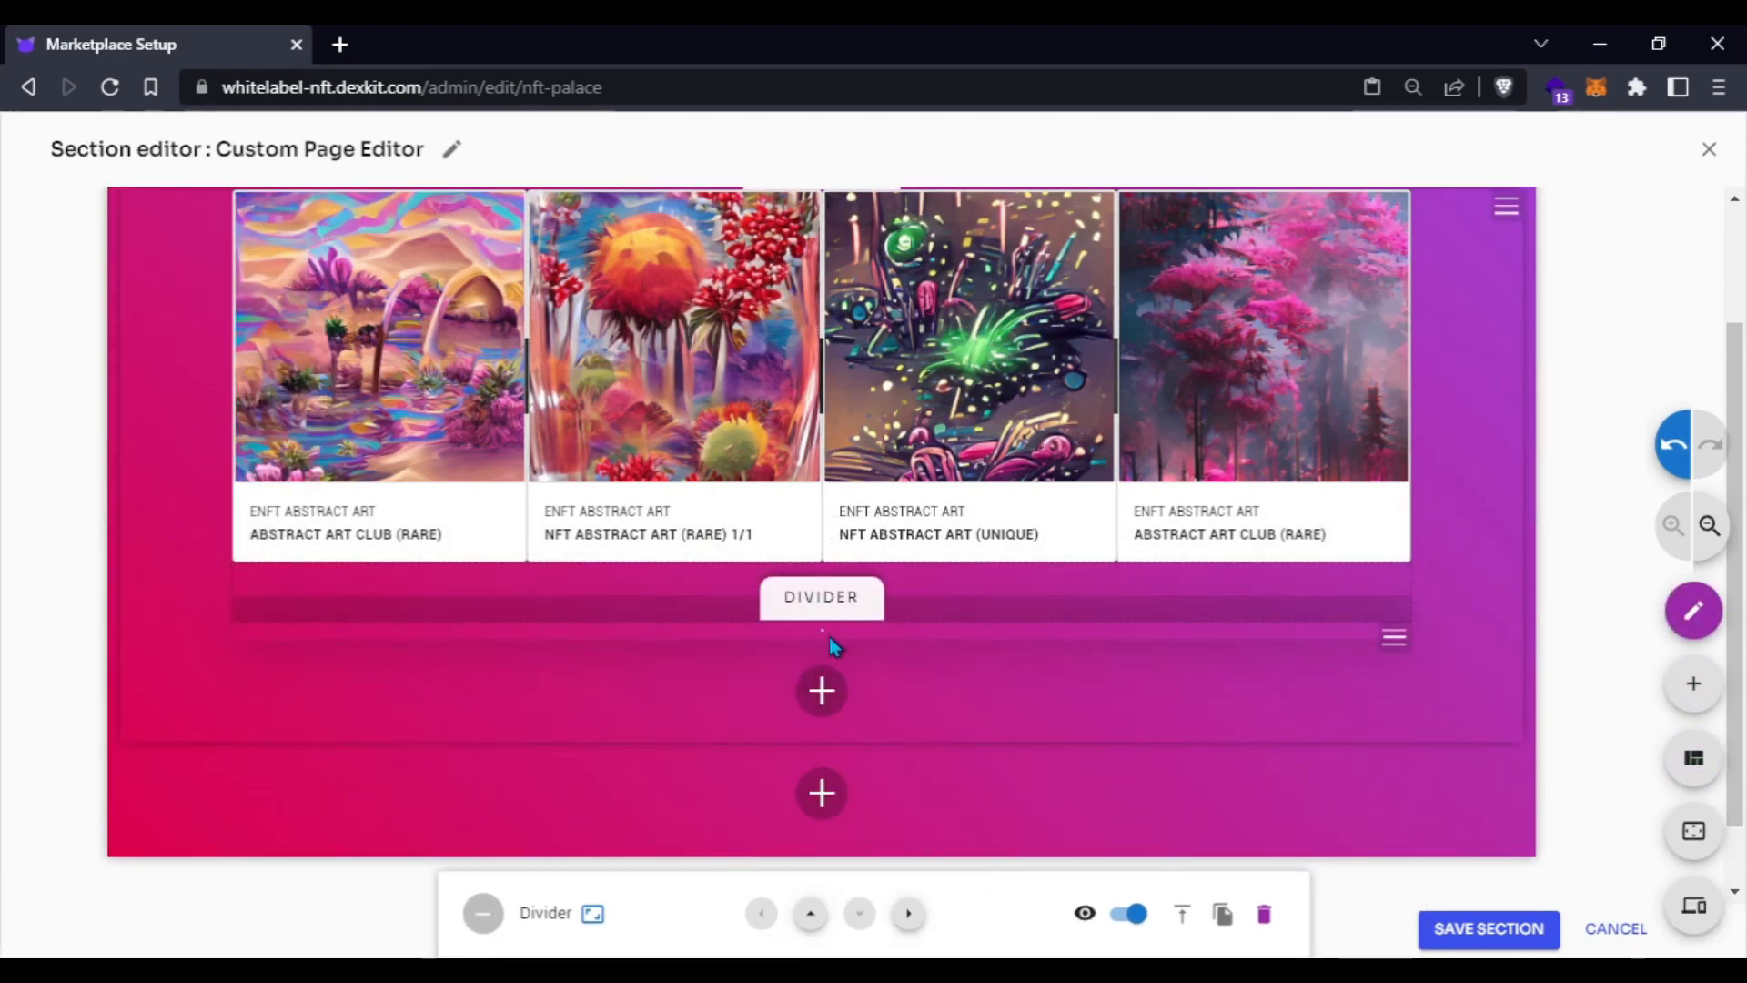
- Add a second Spacer block beneath the divider and increase its height
click(821, 689)
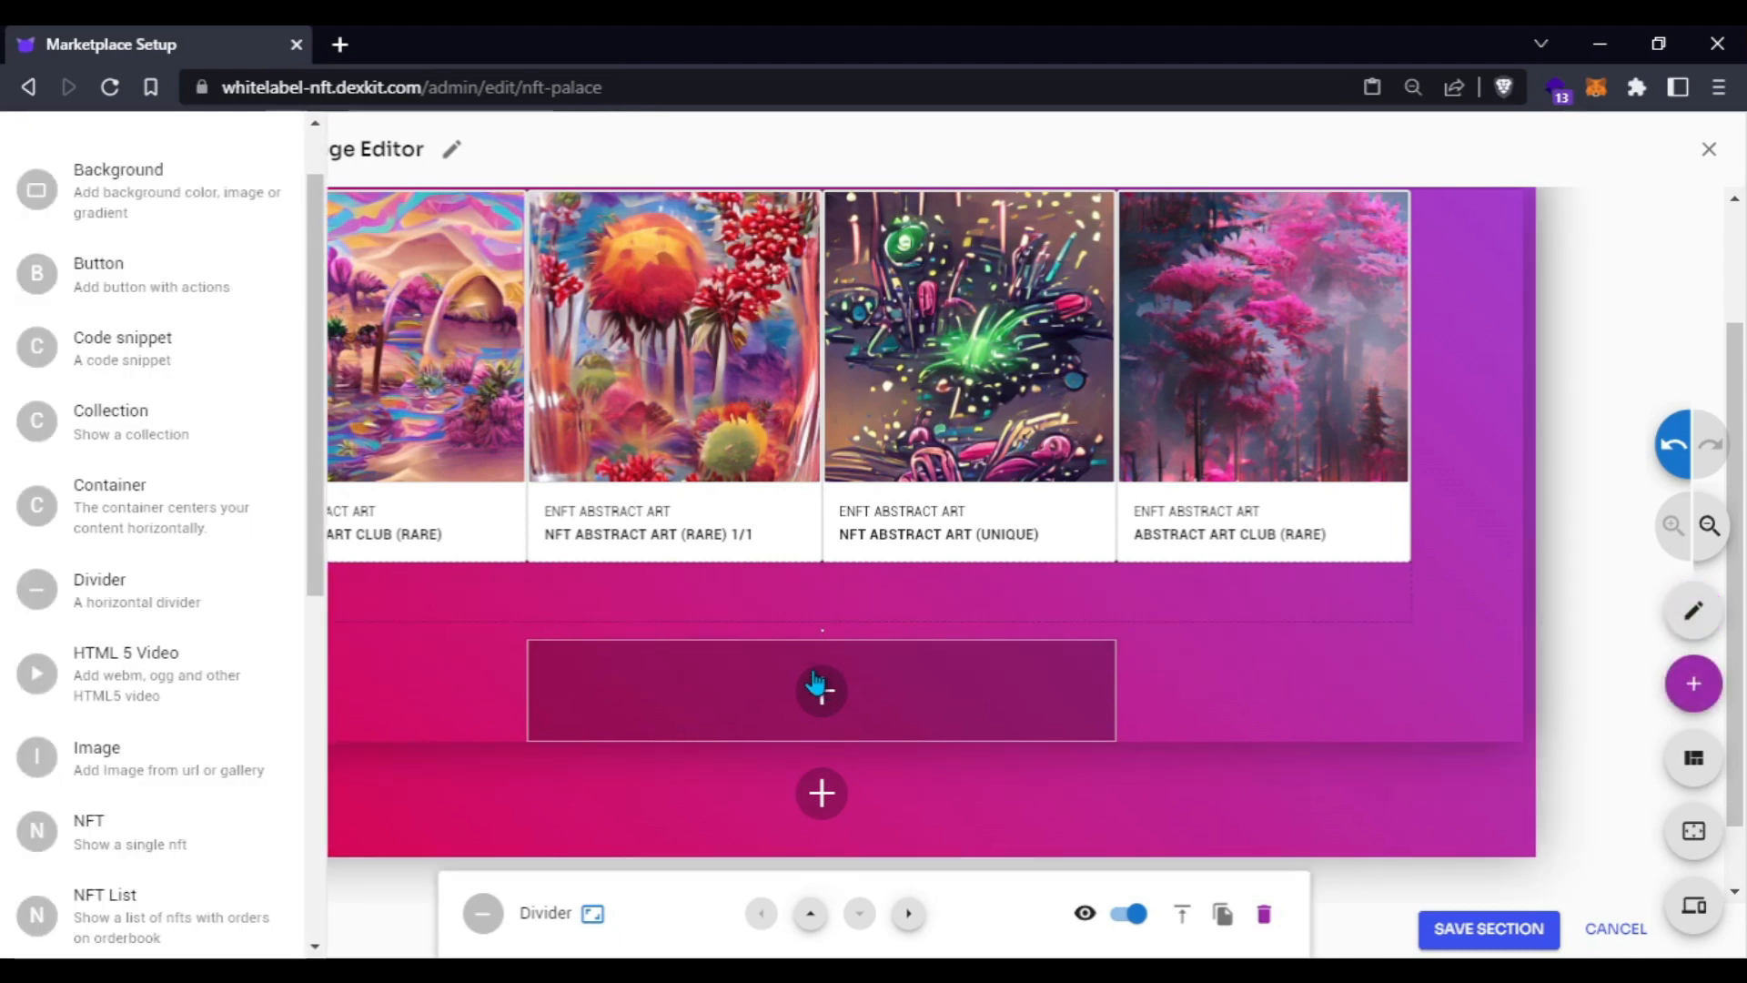
scroll(155, 495, down, 5)
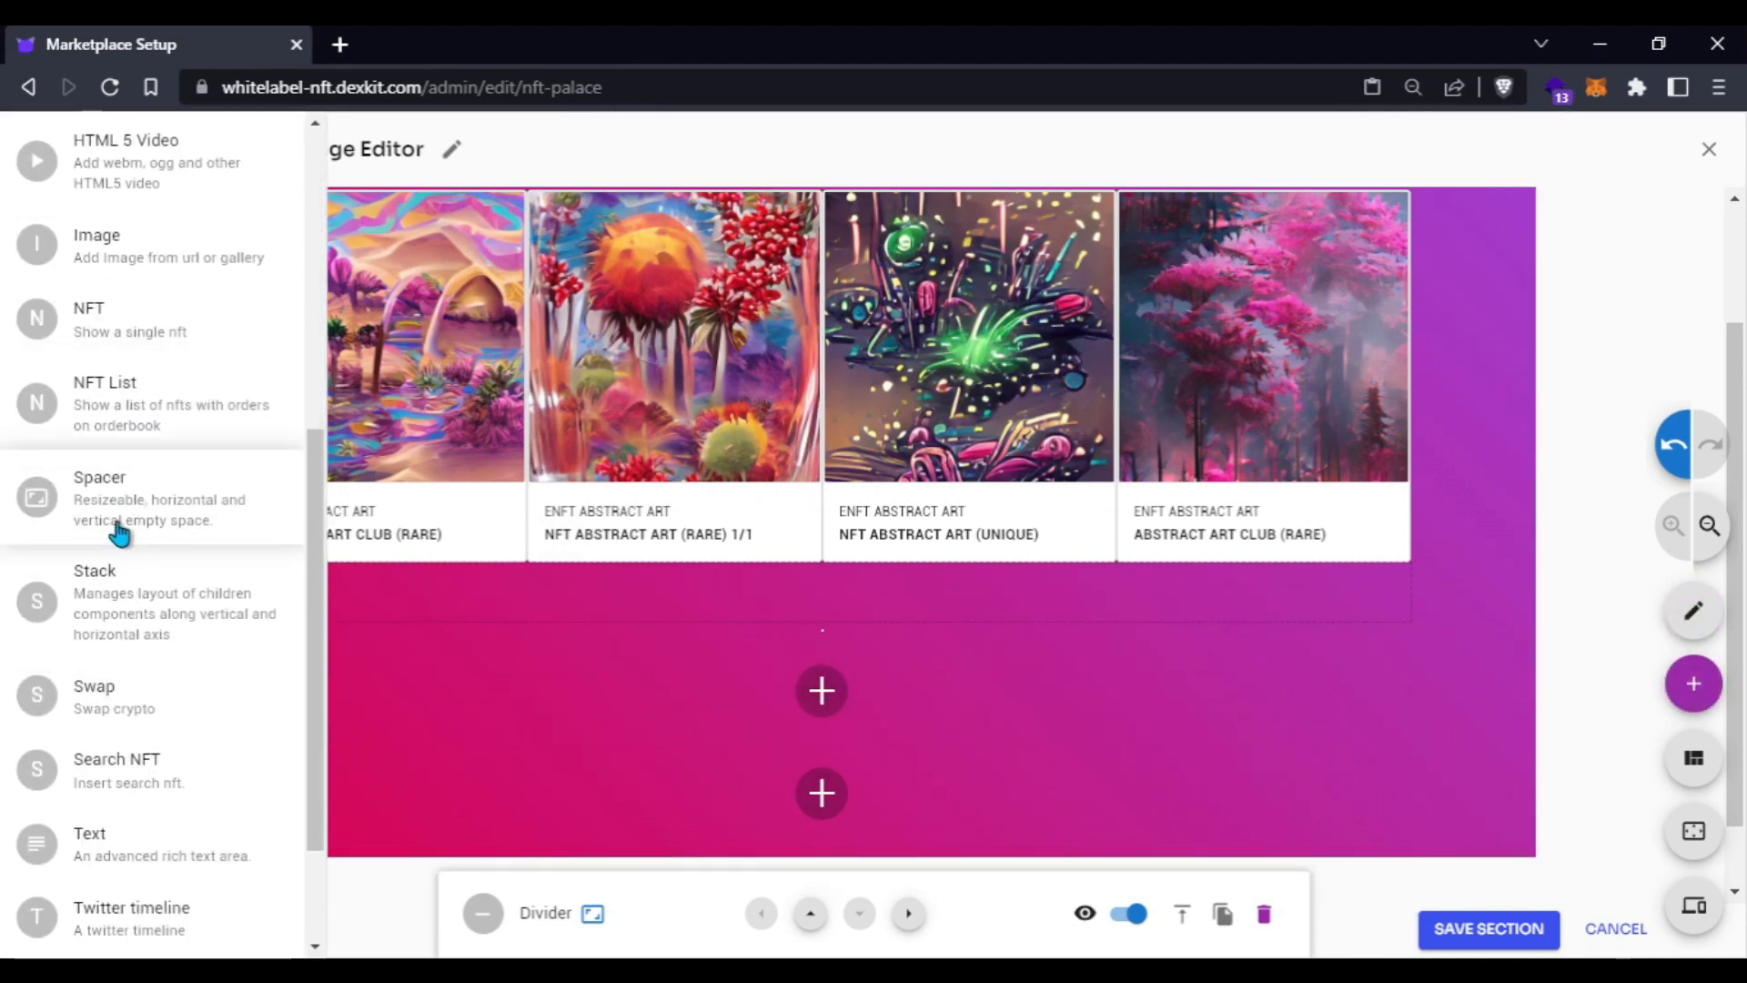
drag(241, 549, 787, 666)
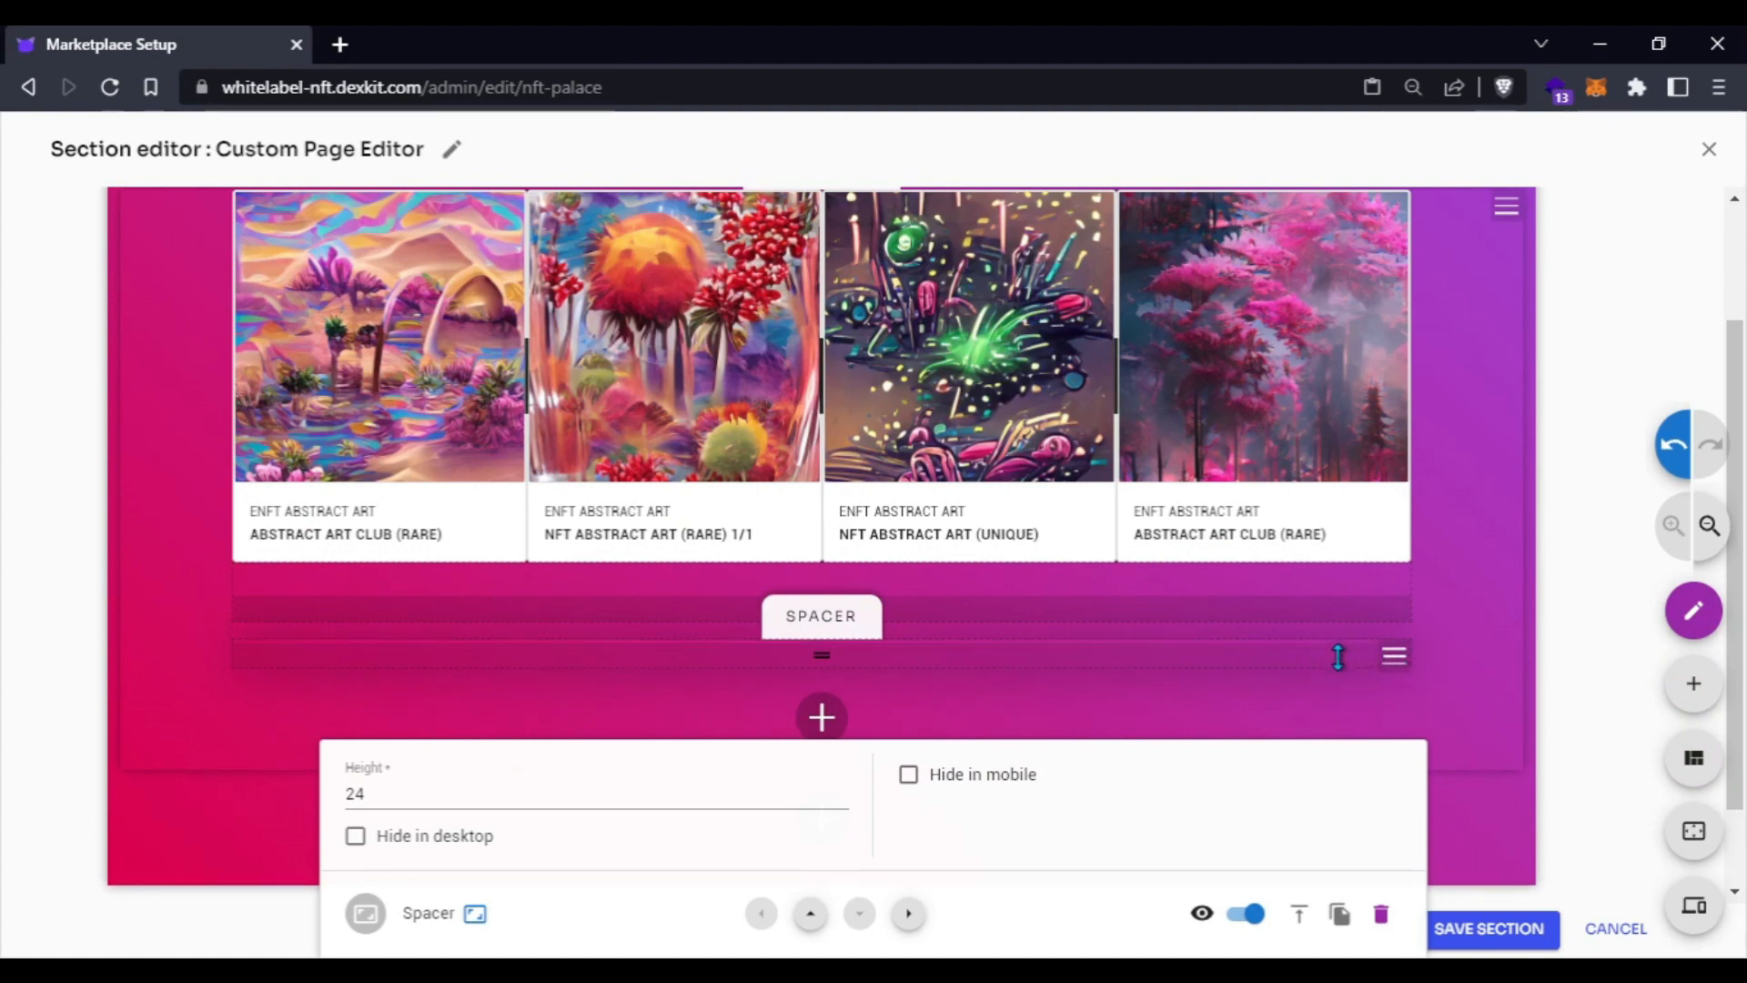
drag(1338, 656, 1337, 678)
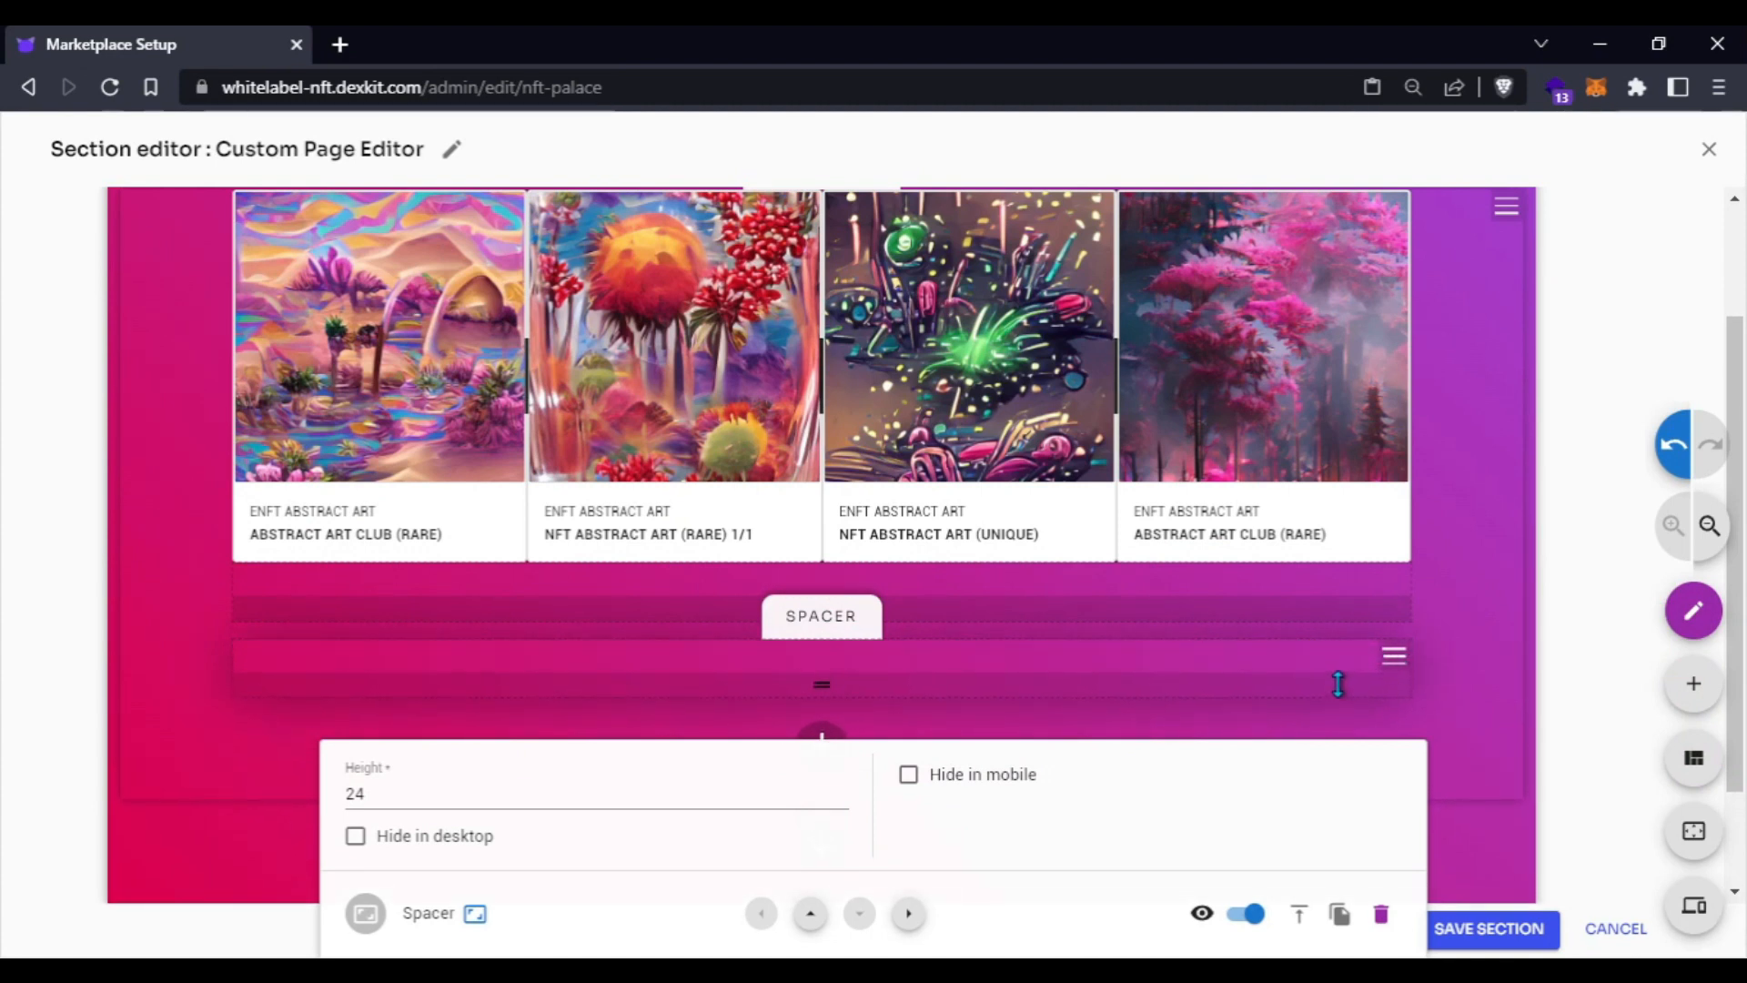
click(1447, 616)
- Add a nested Container block beneath the second spacer, inside the existing container
scroll(808, 506, down, 2)
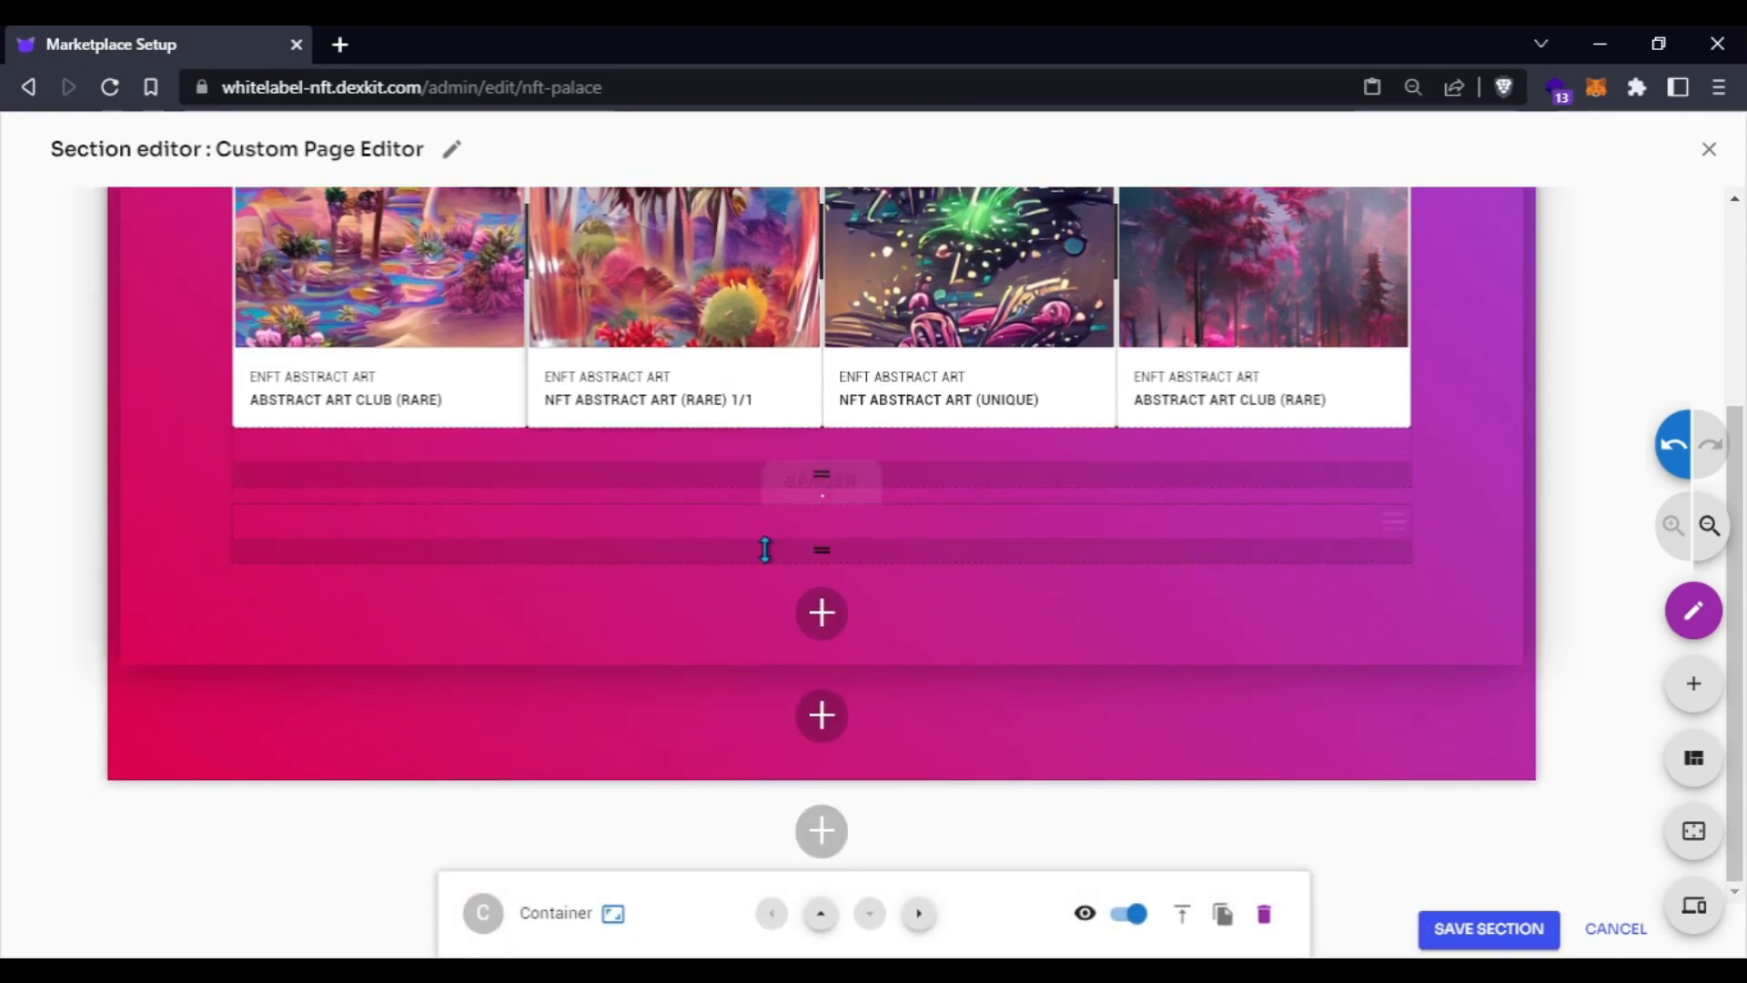
click(825, 628)
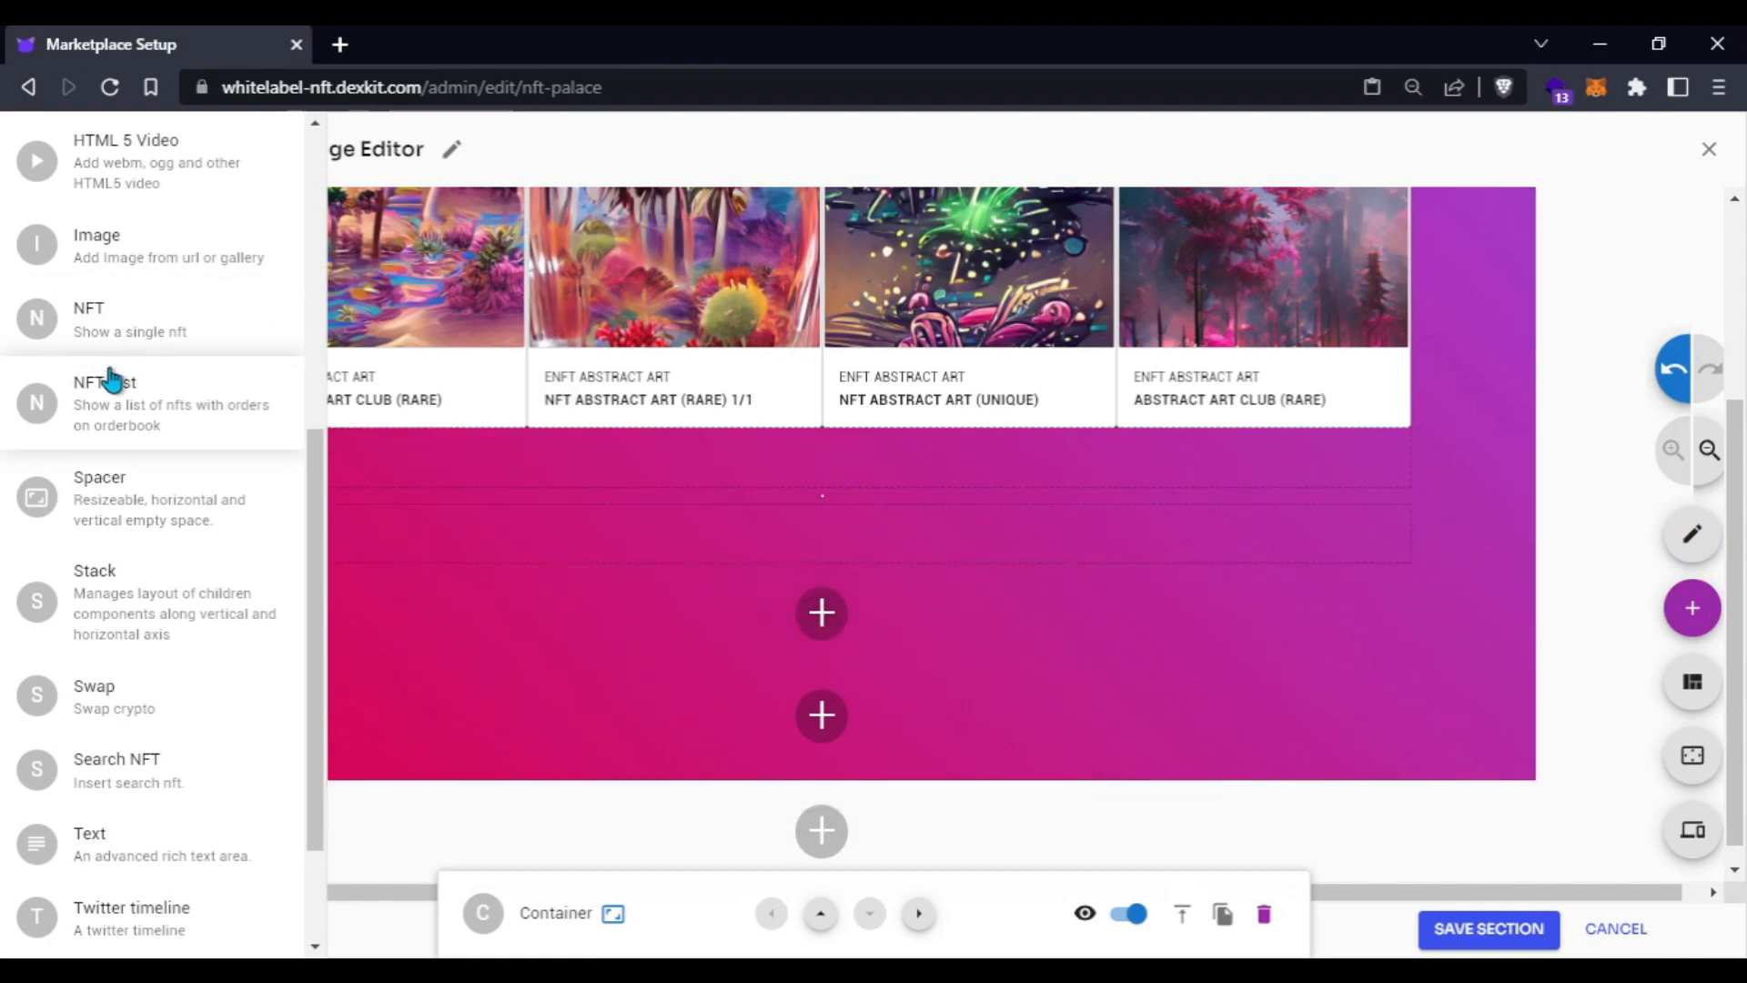
scroll(118, 409, up, 6)
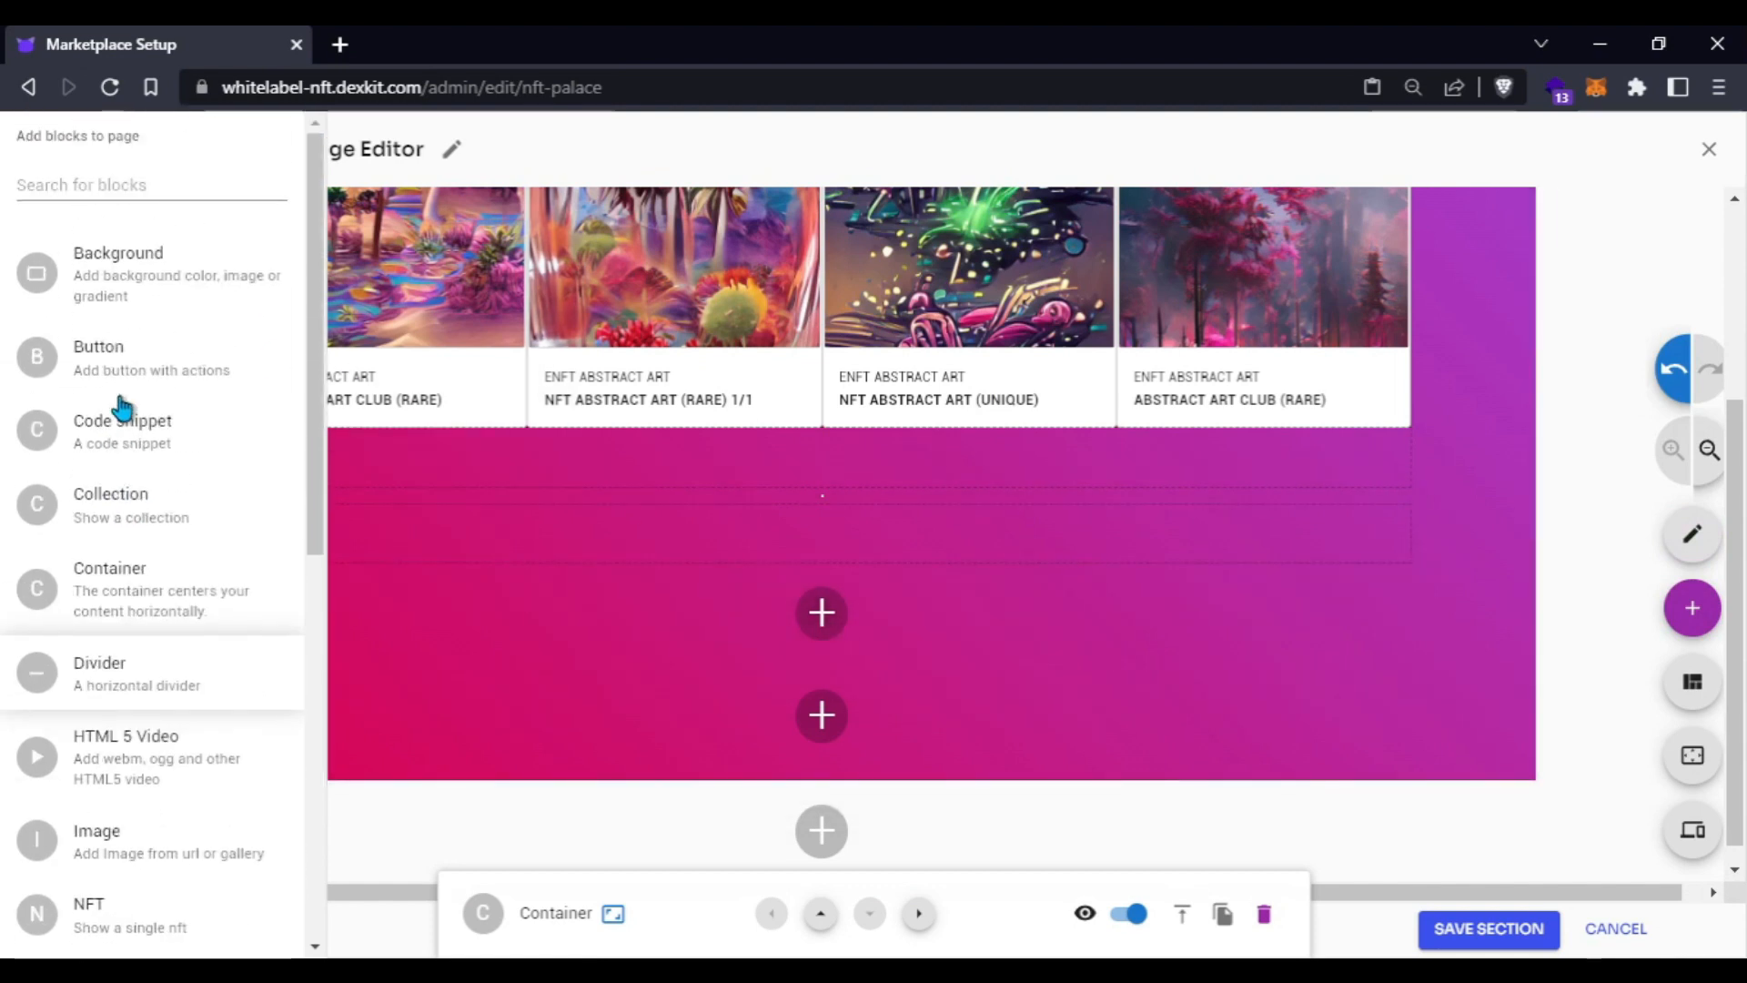
drag(112, 579, 818, 613)
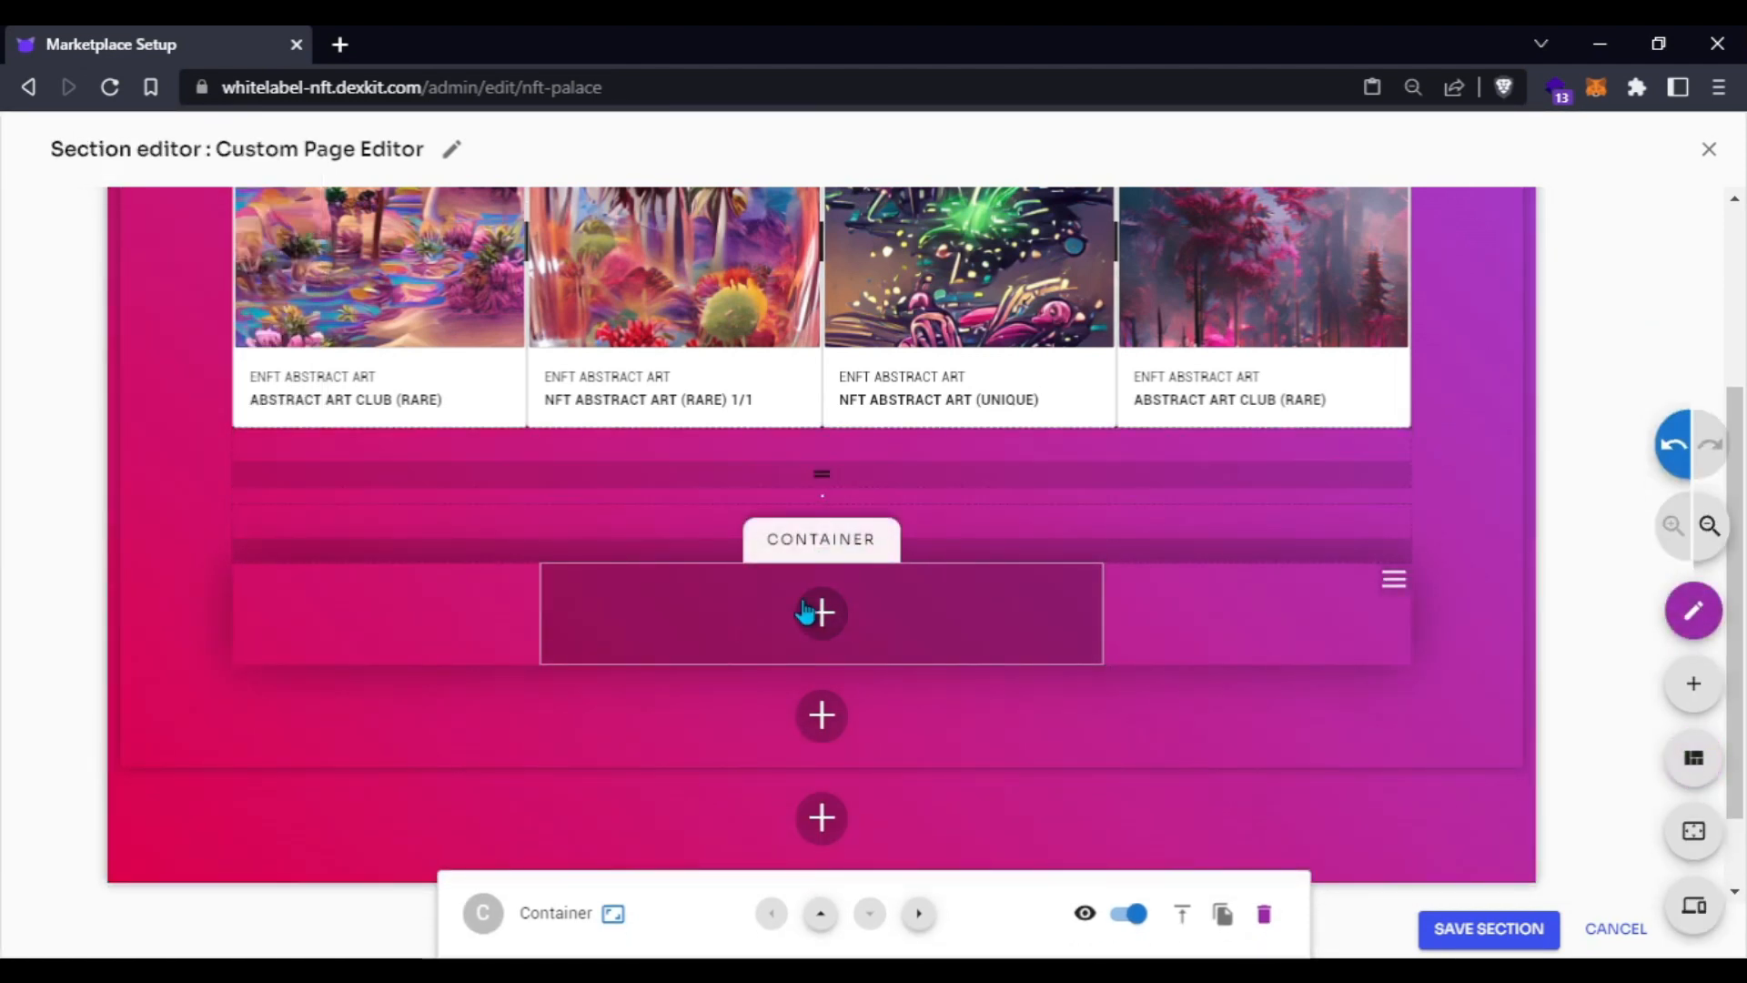
- Add a Stack block inside the new nested container
click(835, 618)
scroll(129, 507, down, 4)
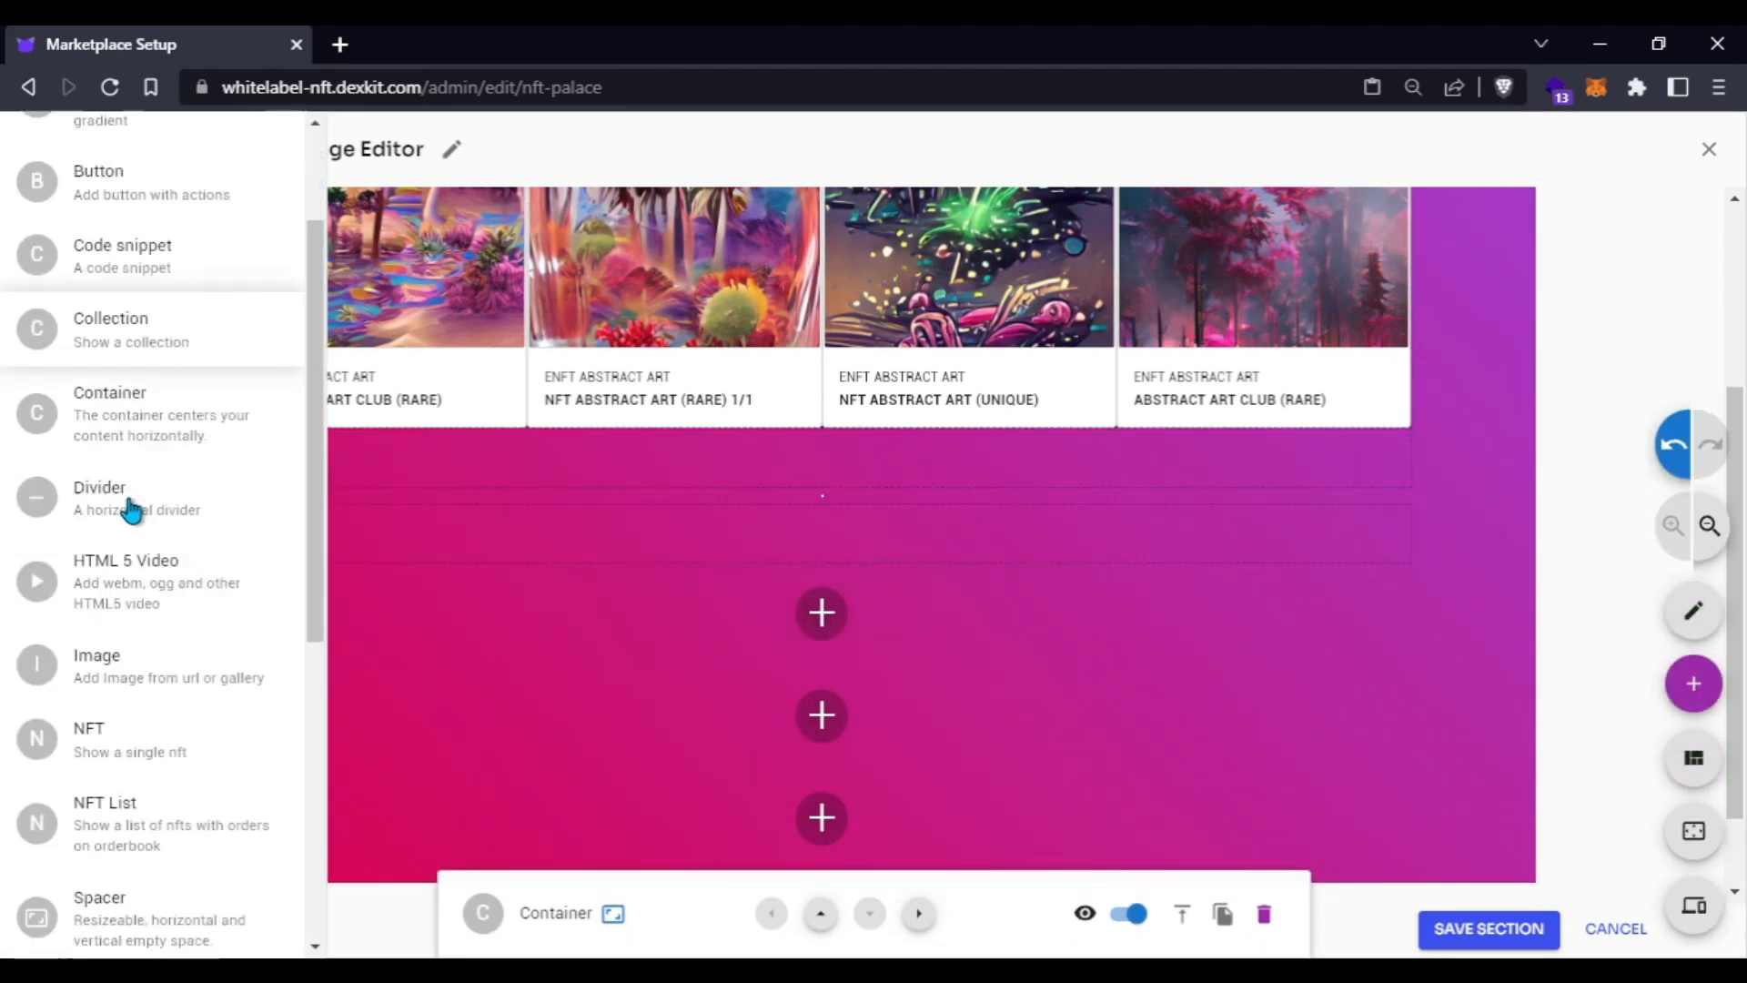
scroll(131, 510, down, 1)
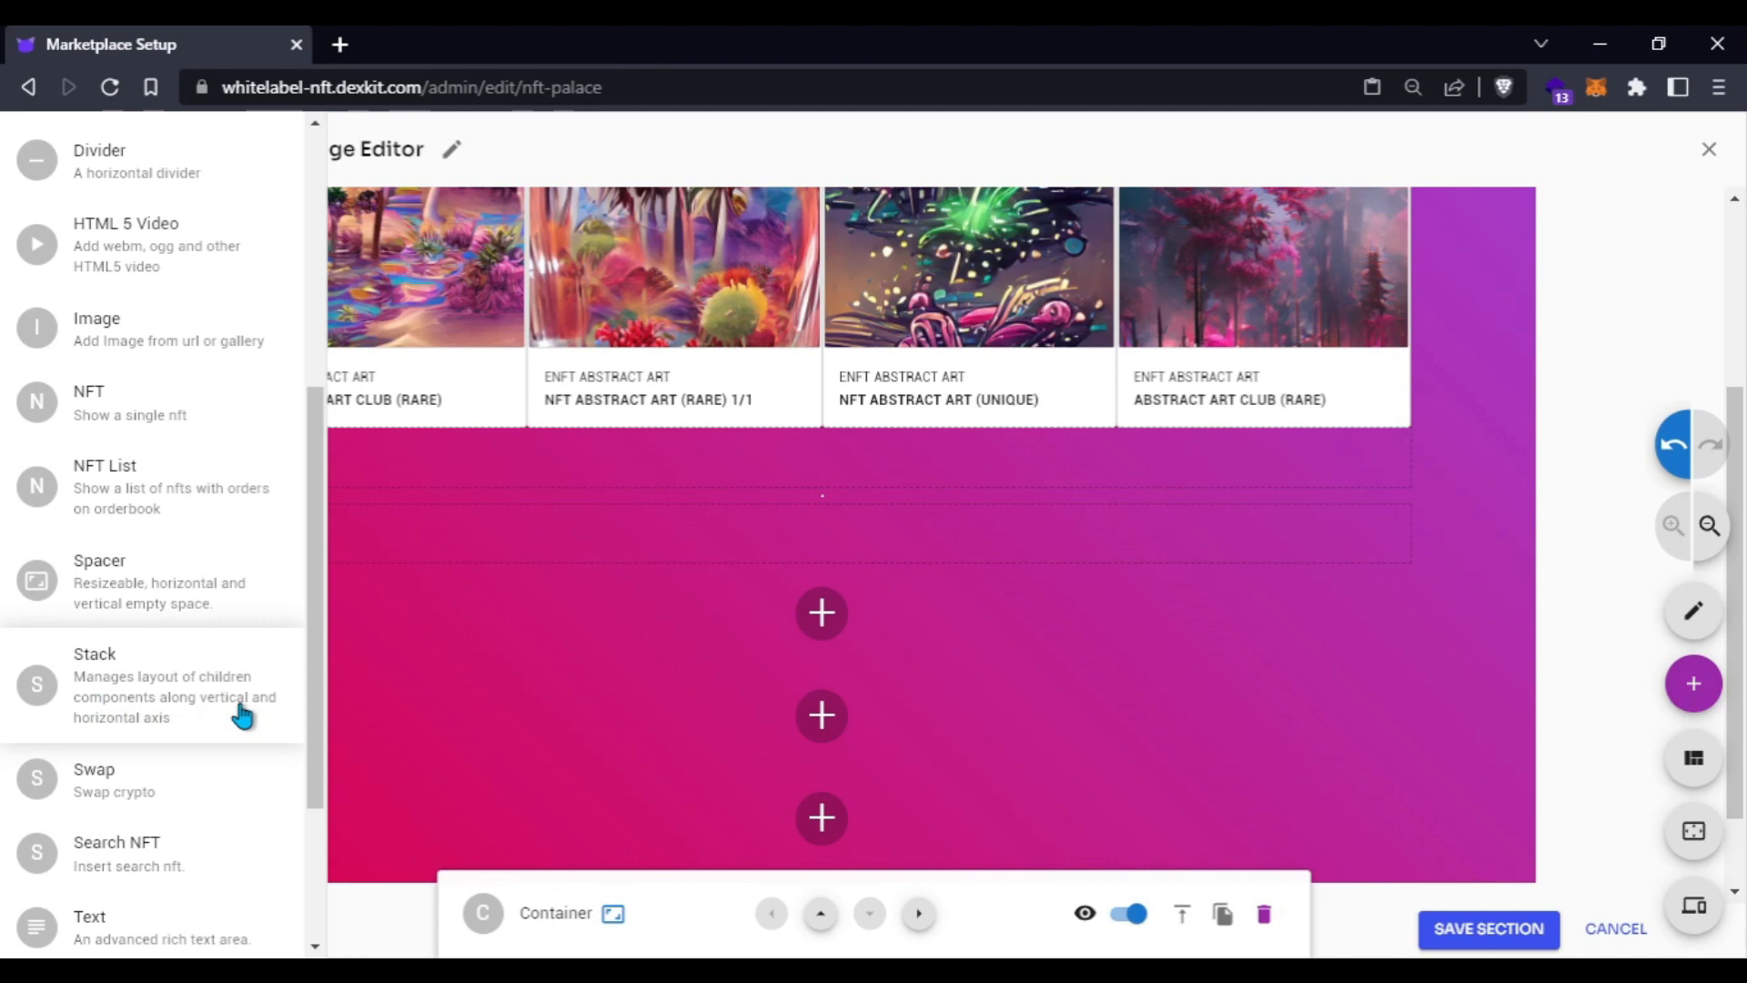
drag(132, 689, 826, 619)
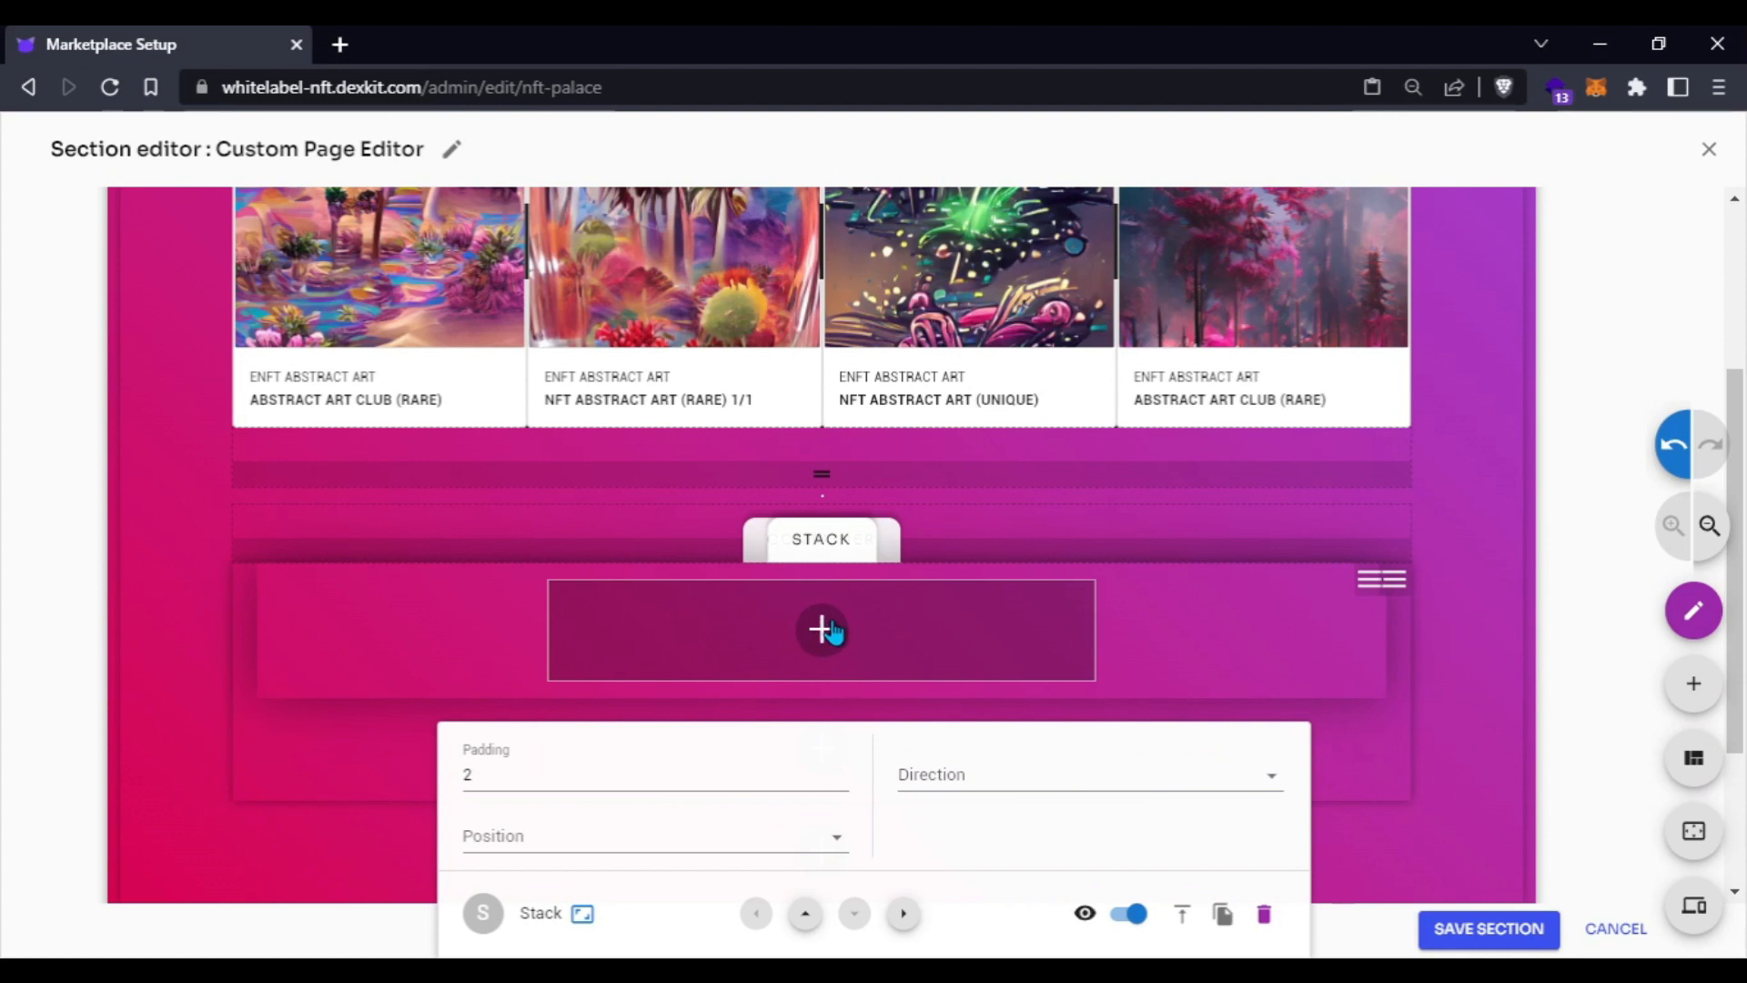
- Add three NFT blocks side by side inside the new stack
click(830, 628)
drag(168, 421, 822, 626)
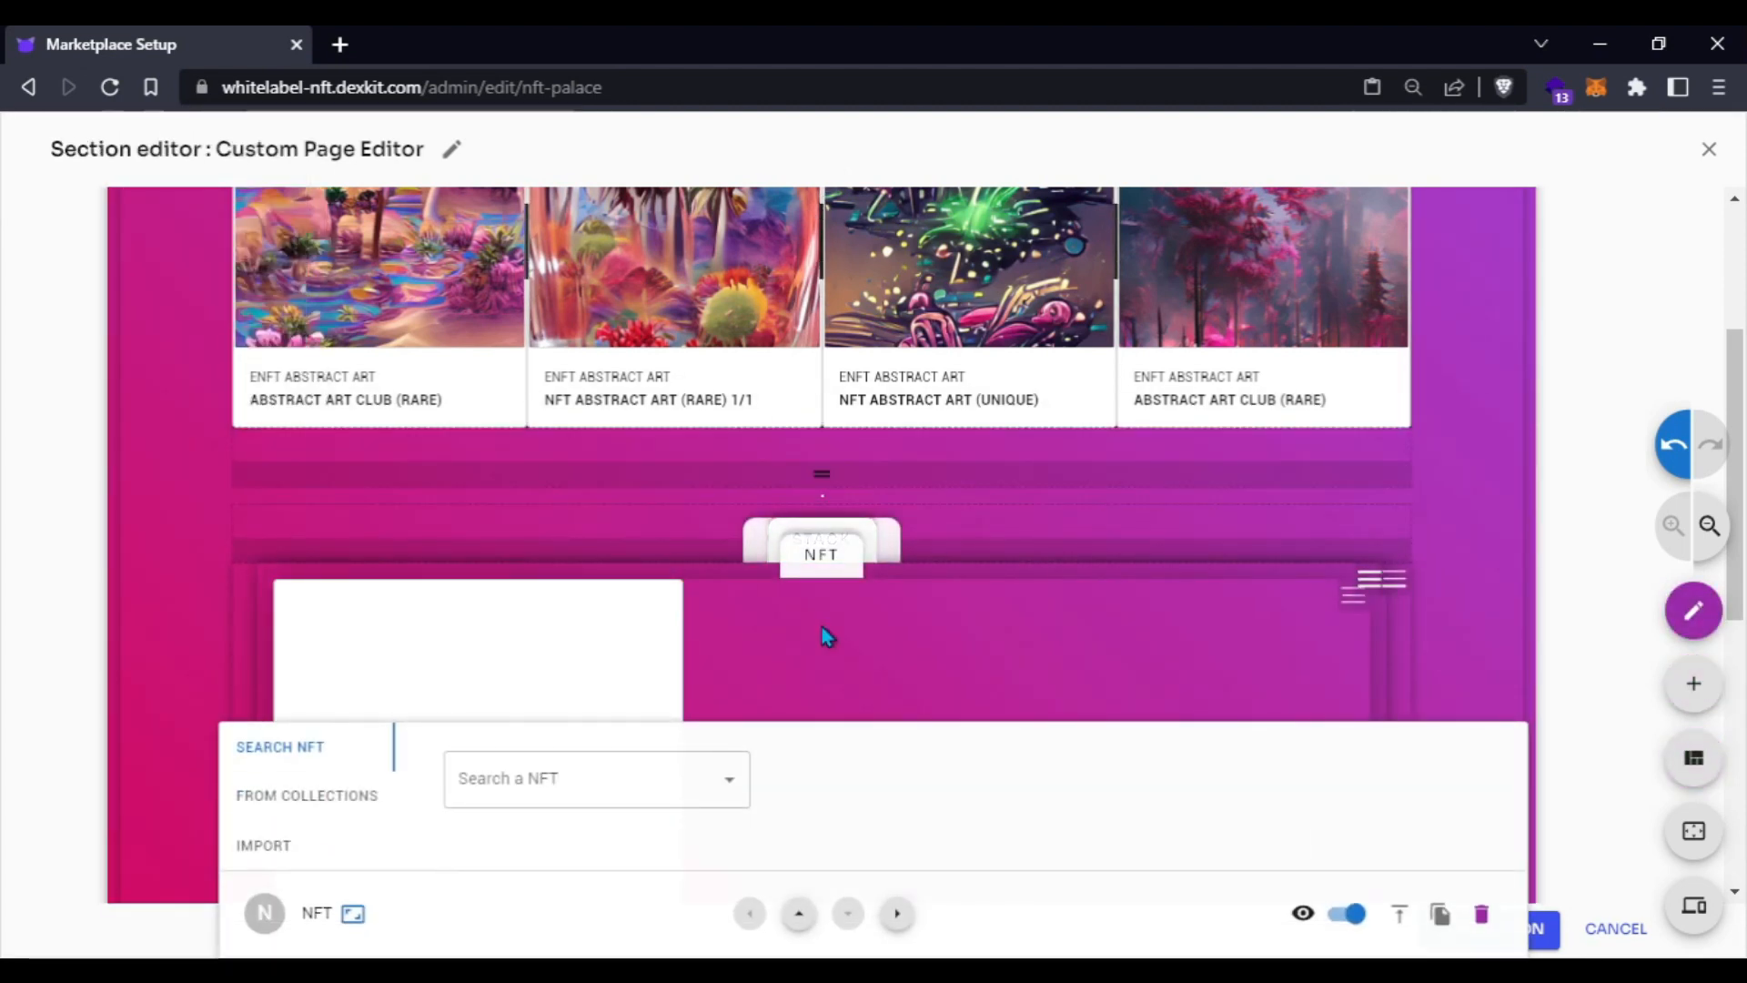
scroll(821, 626, down, 2)
scroll(770, 577, up, 1)
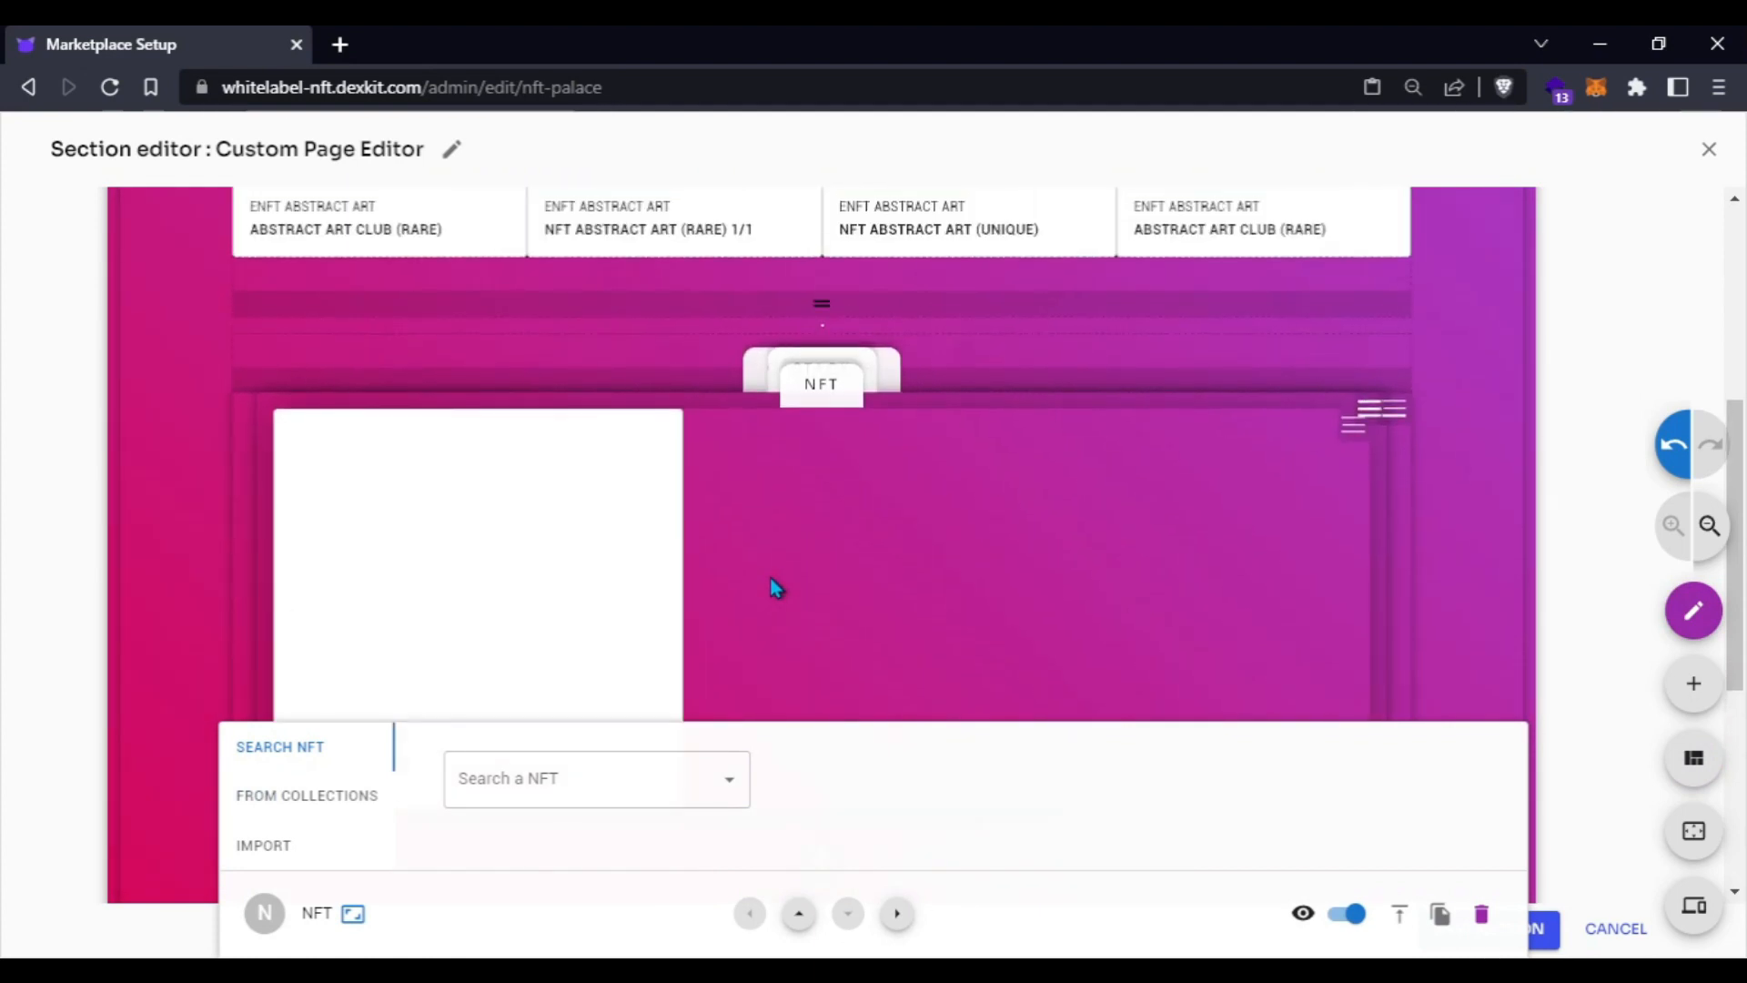
scroll(770, 577, down, 1)
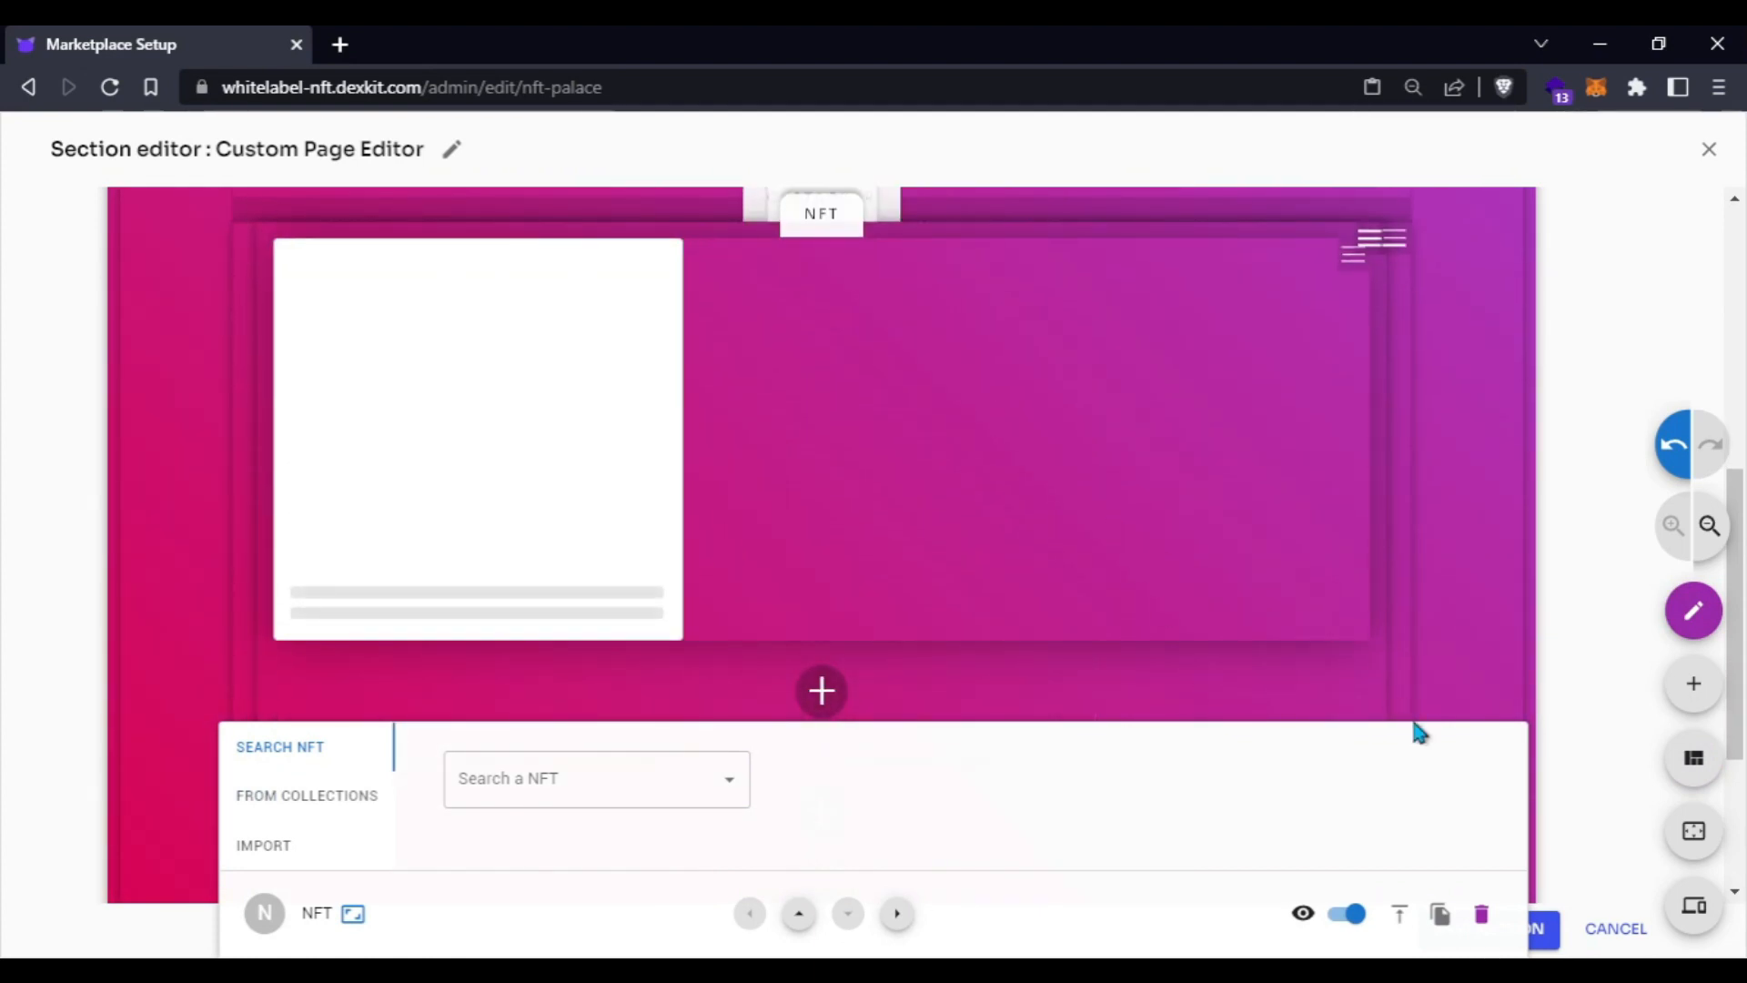
click(821, 693)
drag(117, 413, 718, 452)
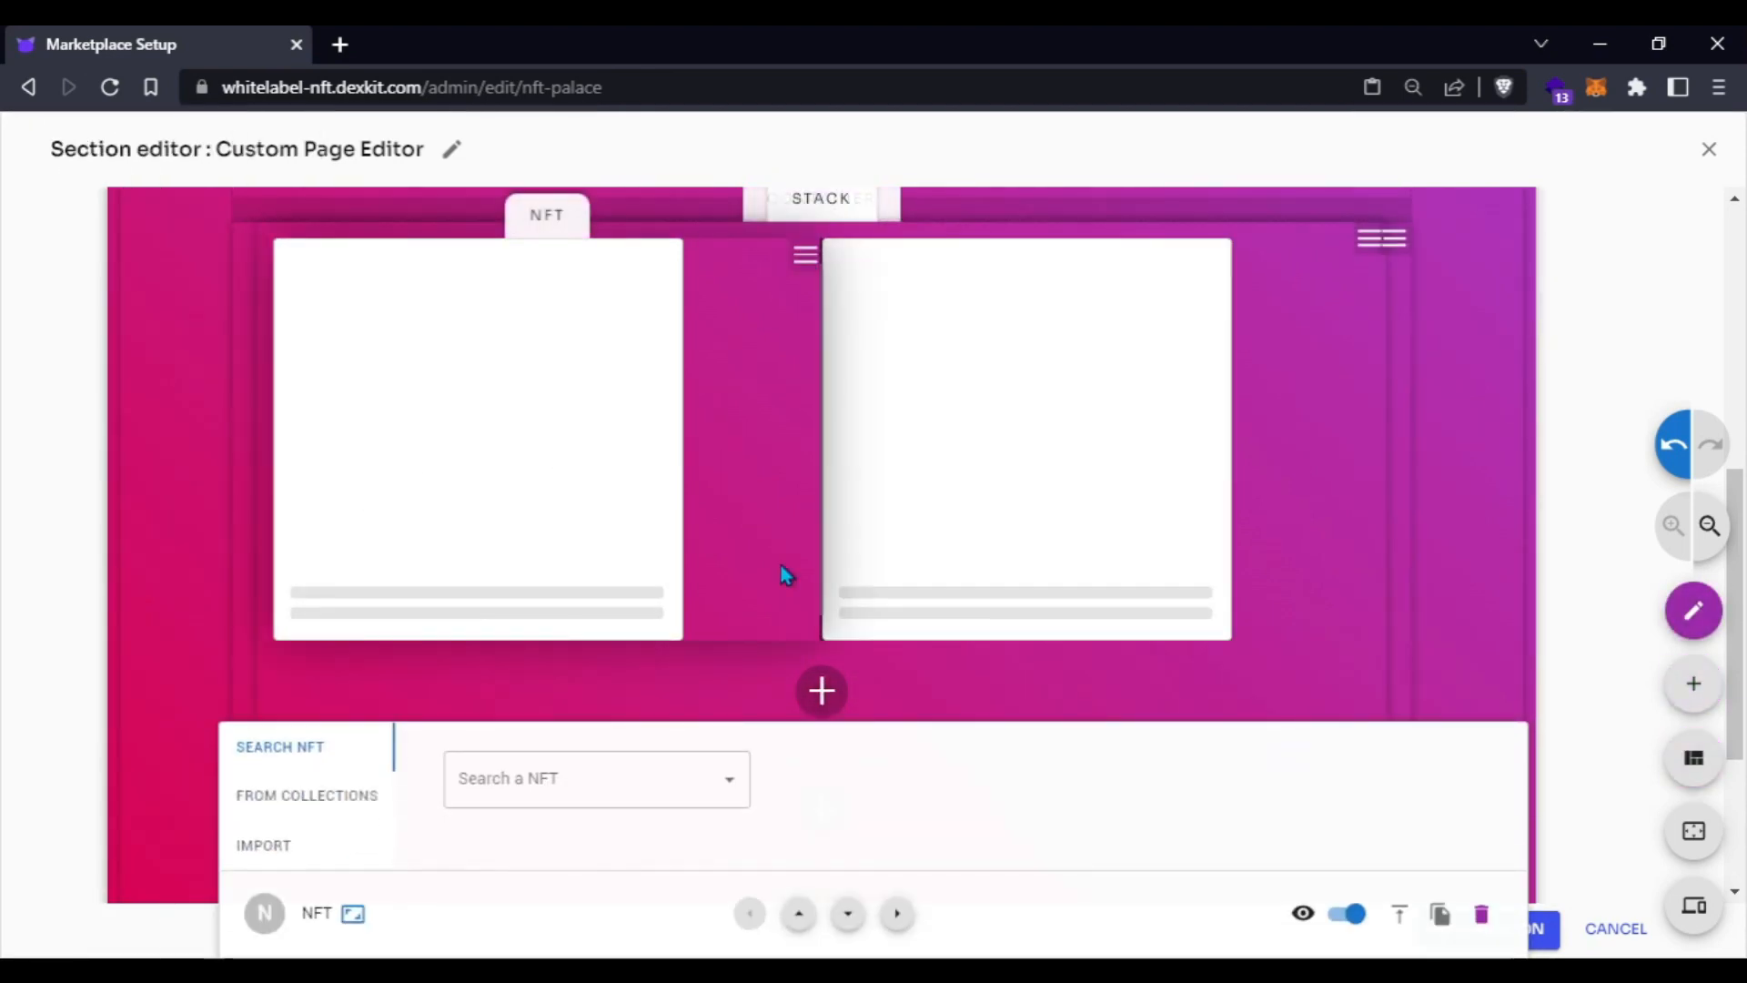
click(822, 694)
drag(117, 422, 659, 464)
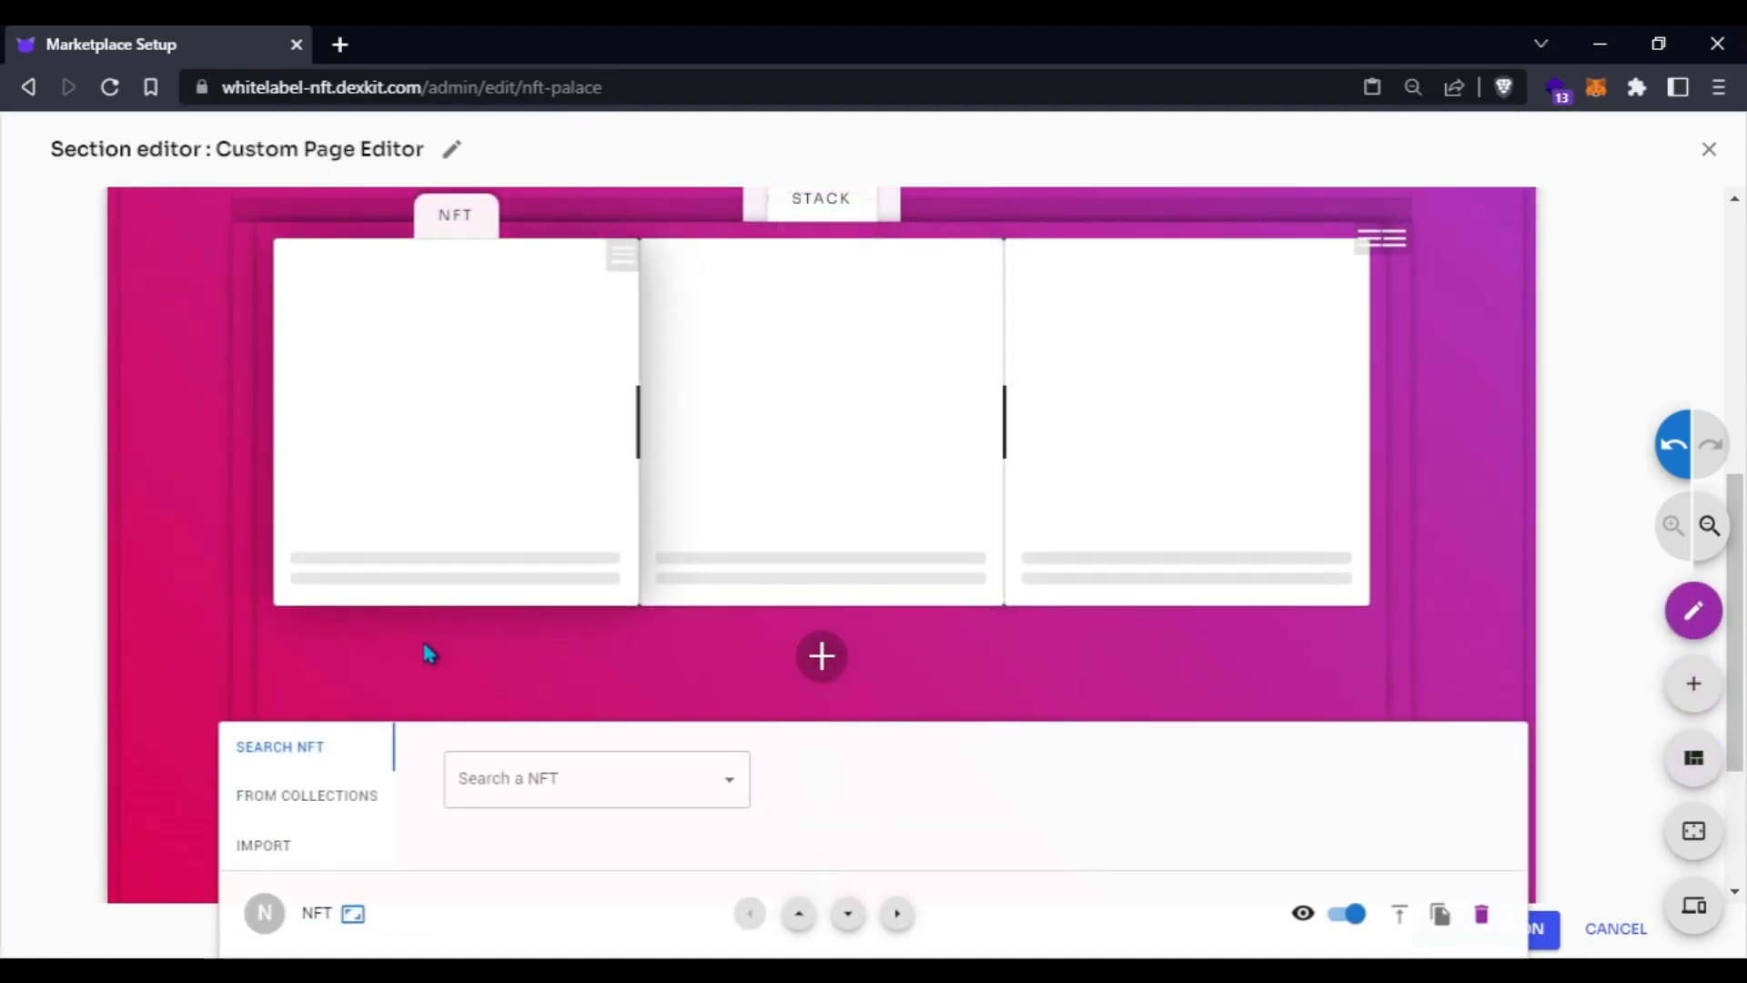
- Import the stack's first NFT from Polygon with contract address 0xfe37f936bbc35f172a17d54c6fa19dc2d8fab1aa and the id ending in 16389940
click(296, 844)
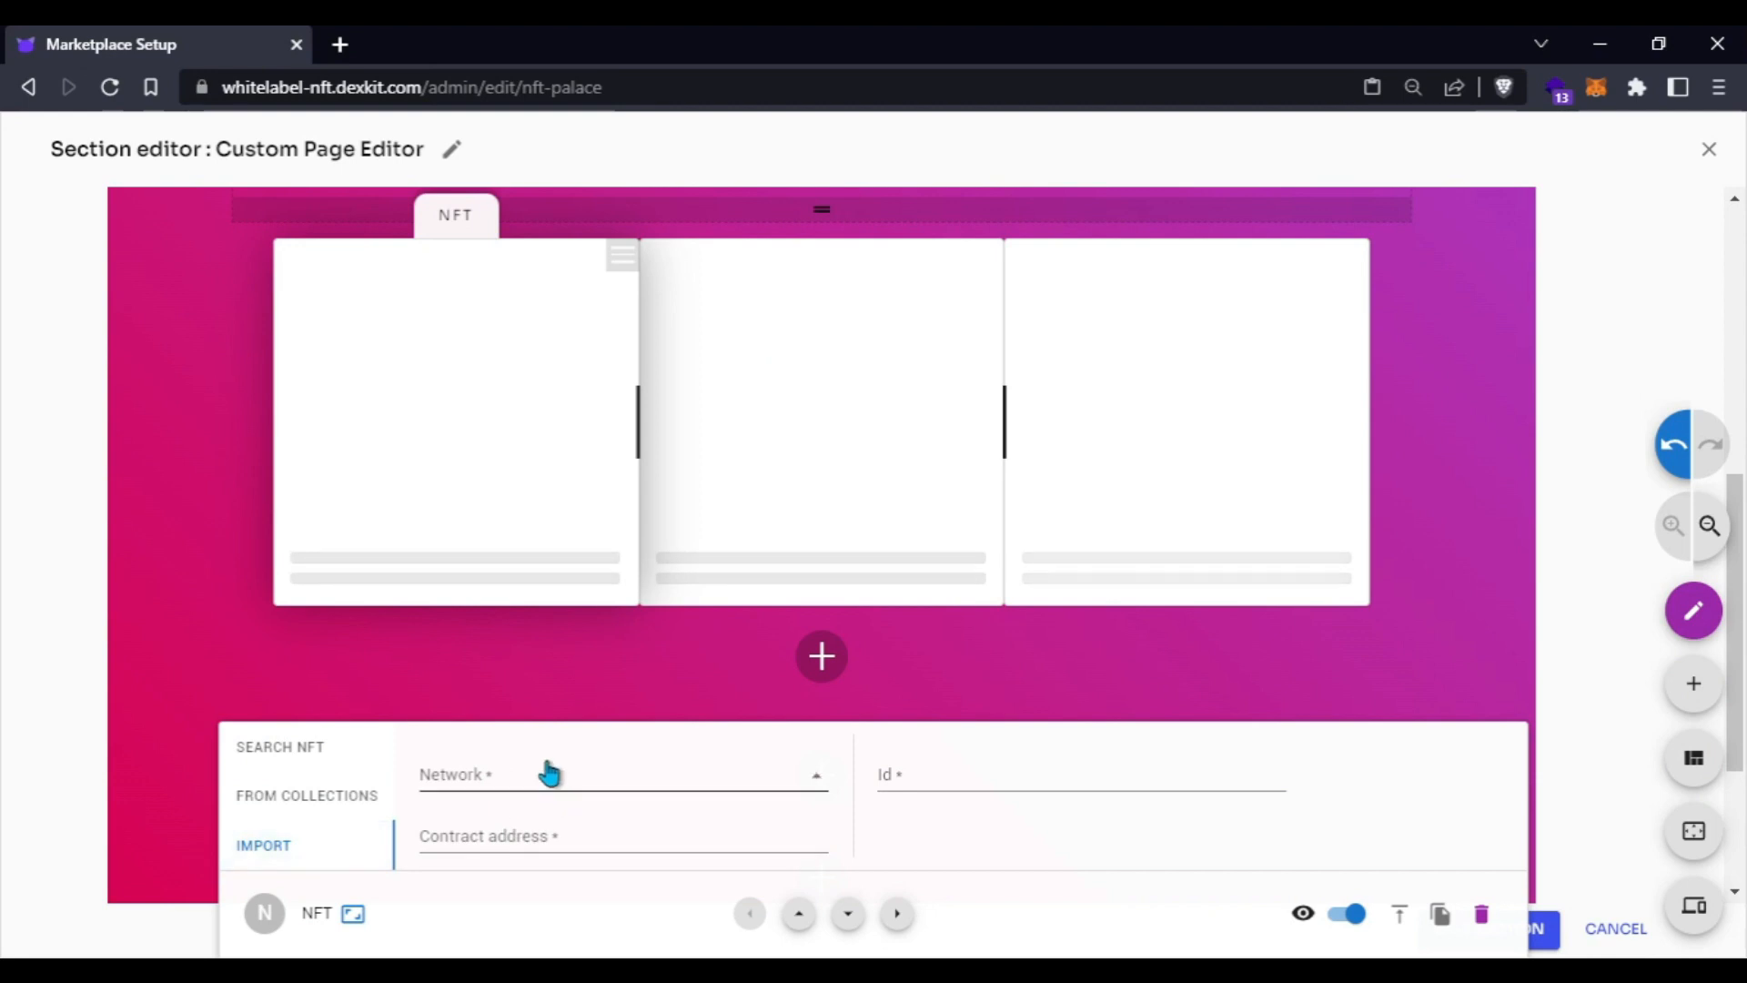
click(549, 773)
click(499, 841)
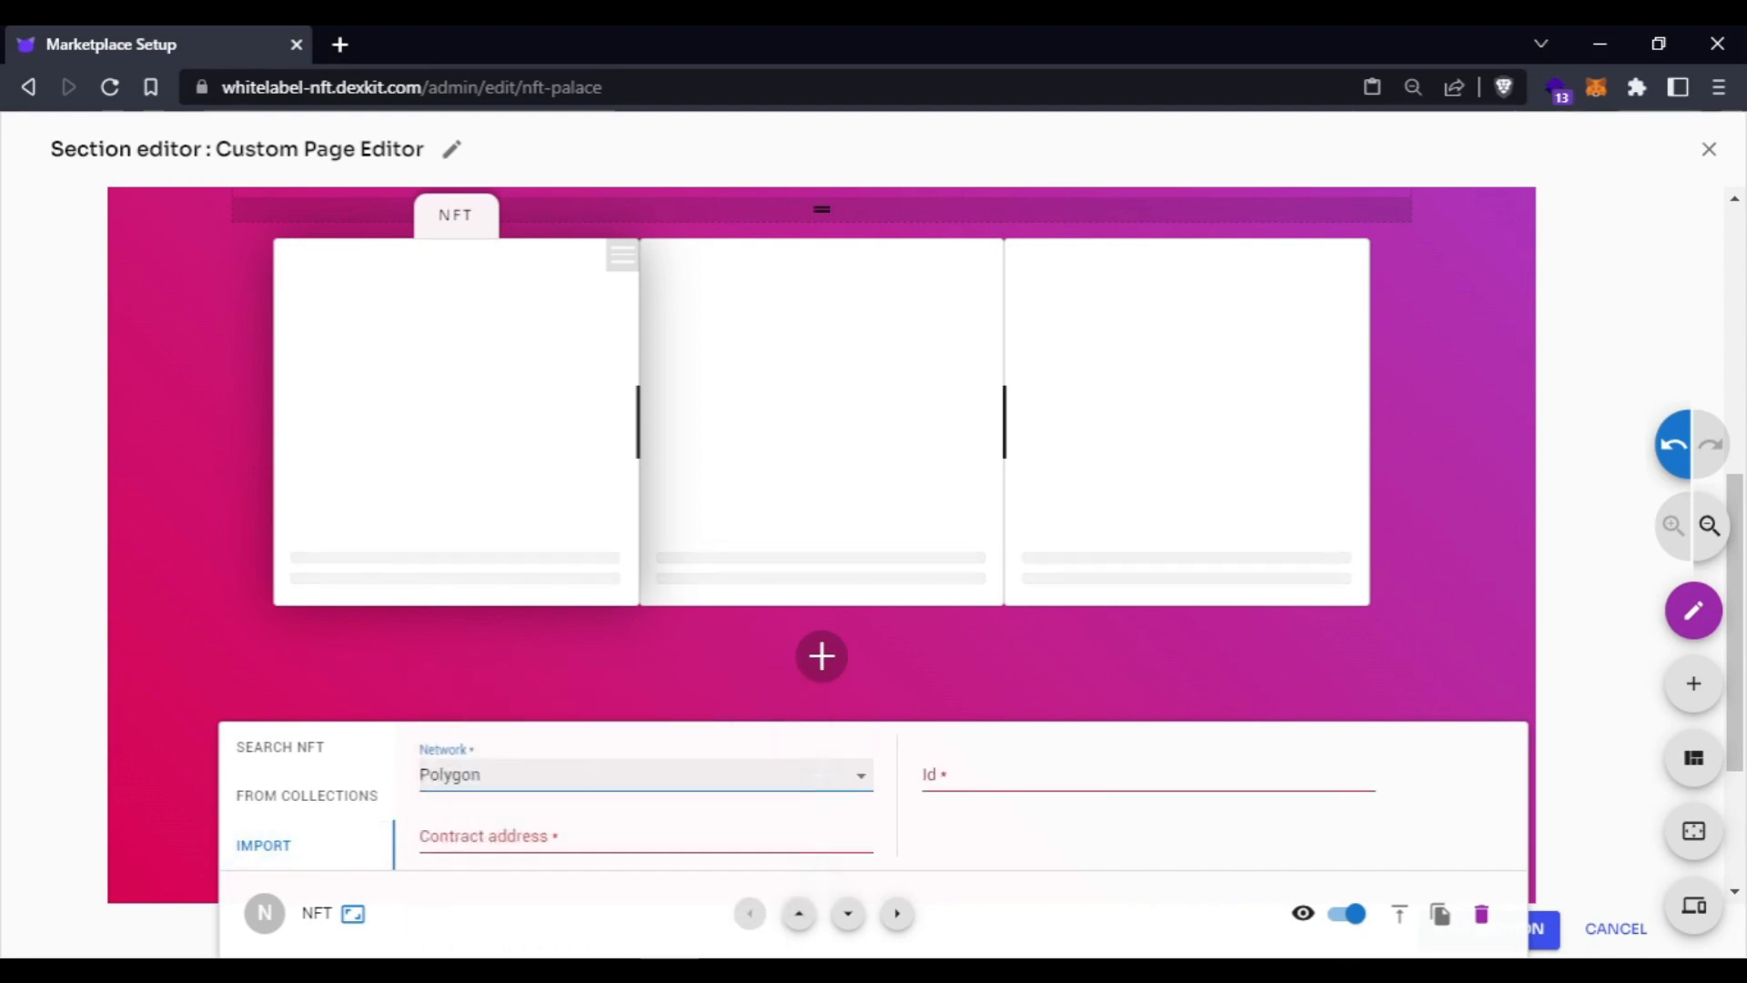
key(alt+Tab)
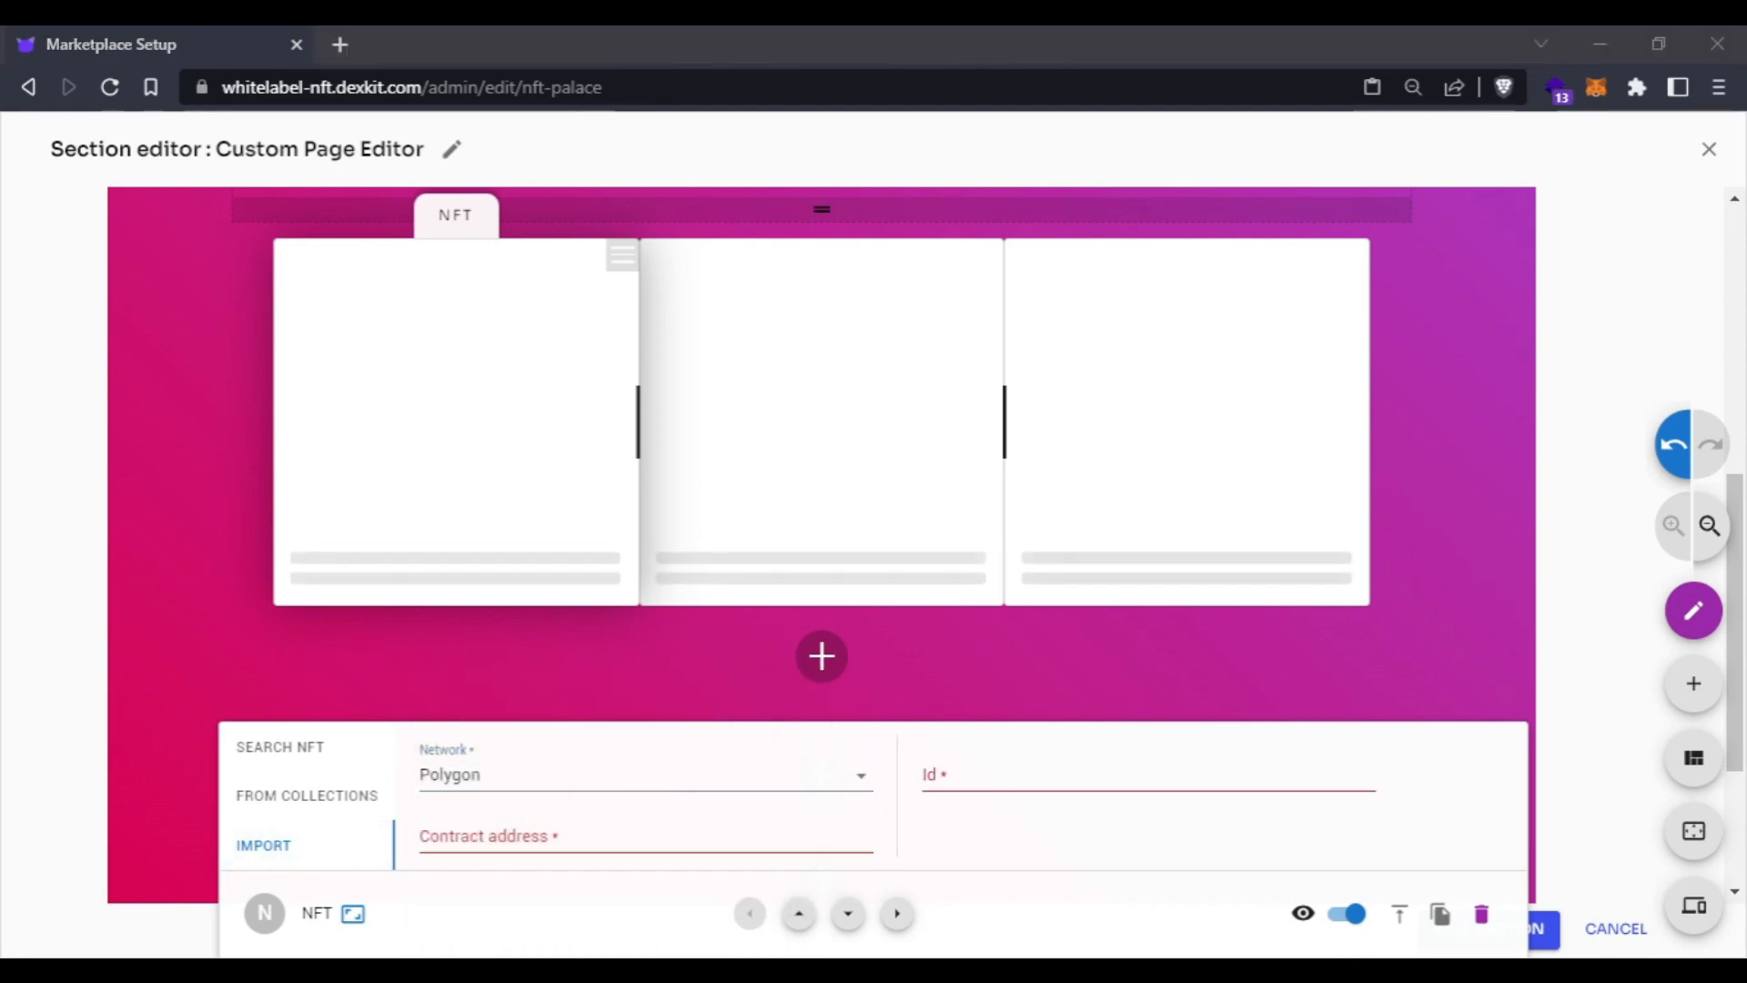
key(alt+Tab)
click(473, 829)
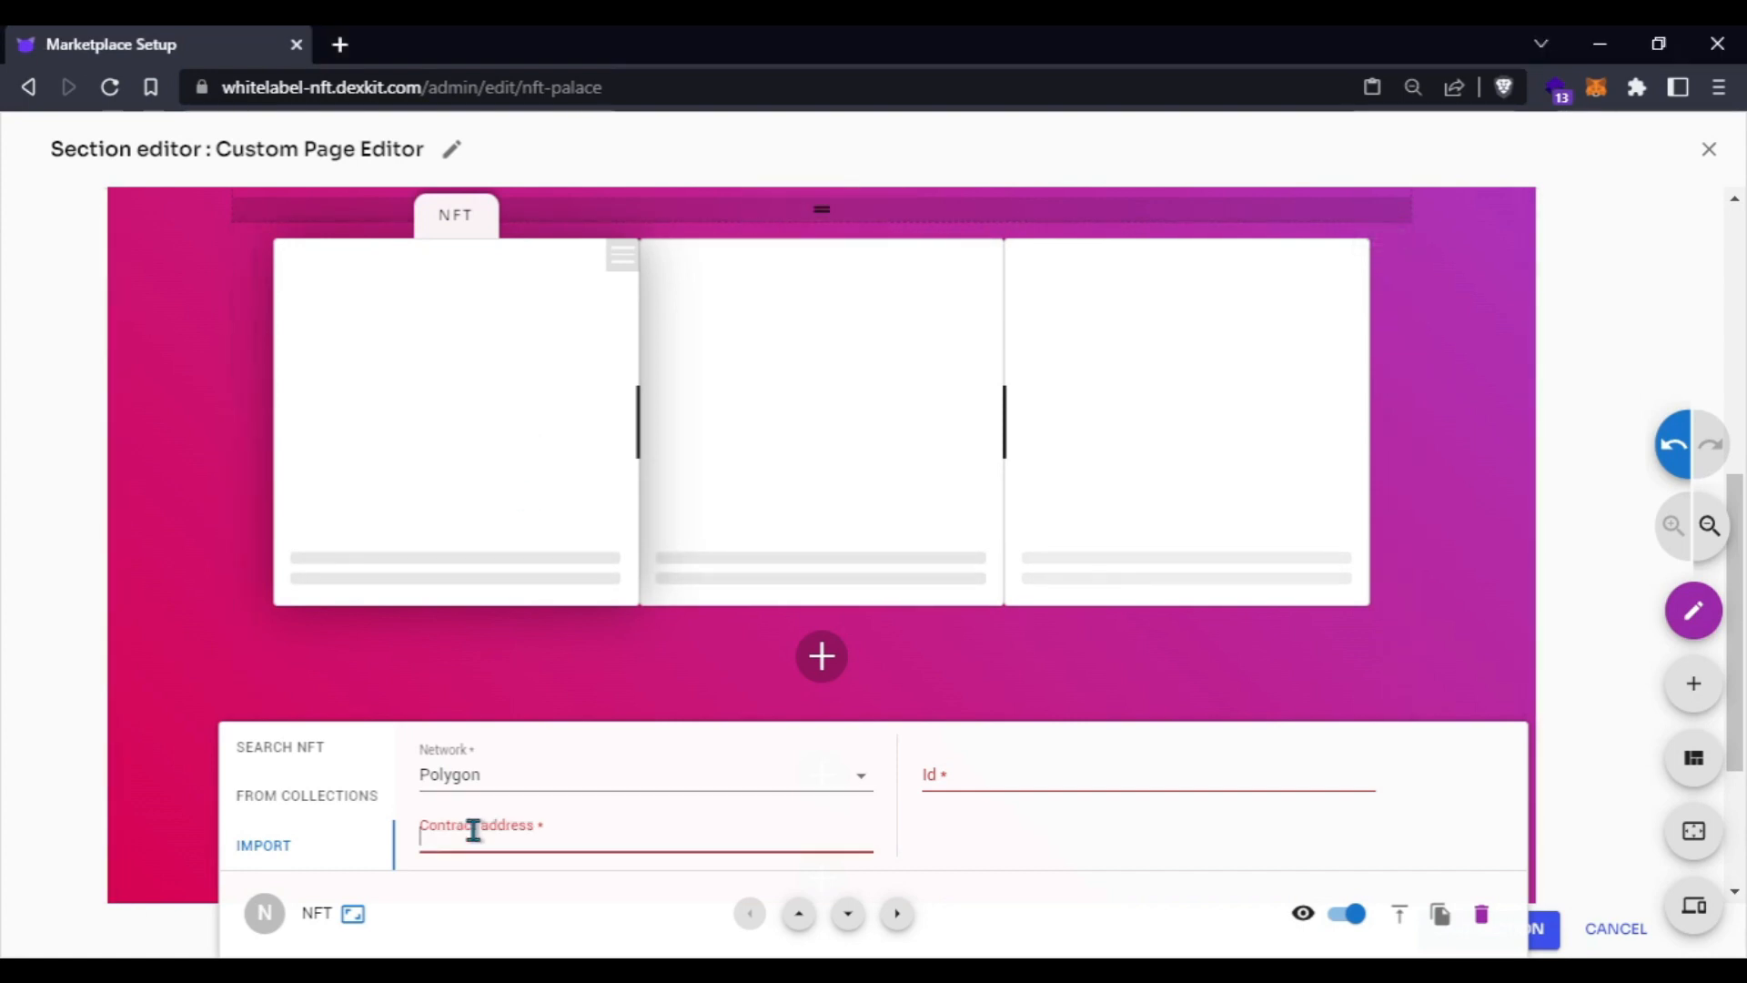
text(0xfe37f936bbc35f172a17d54c6fa19dc2d8fab1aa)
key(alt+Tab)
click(968, 780)
key(ctrl+v)
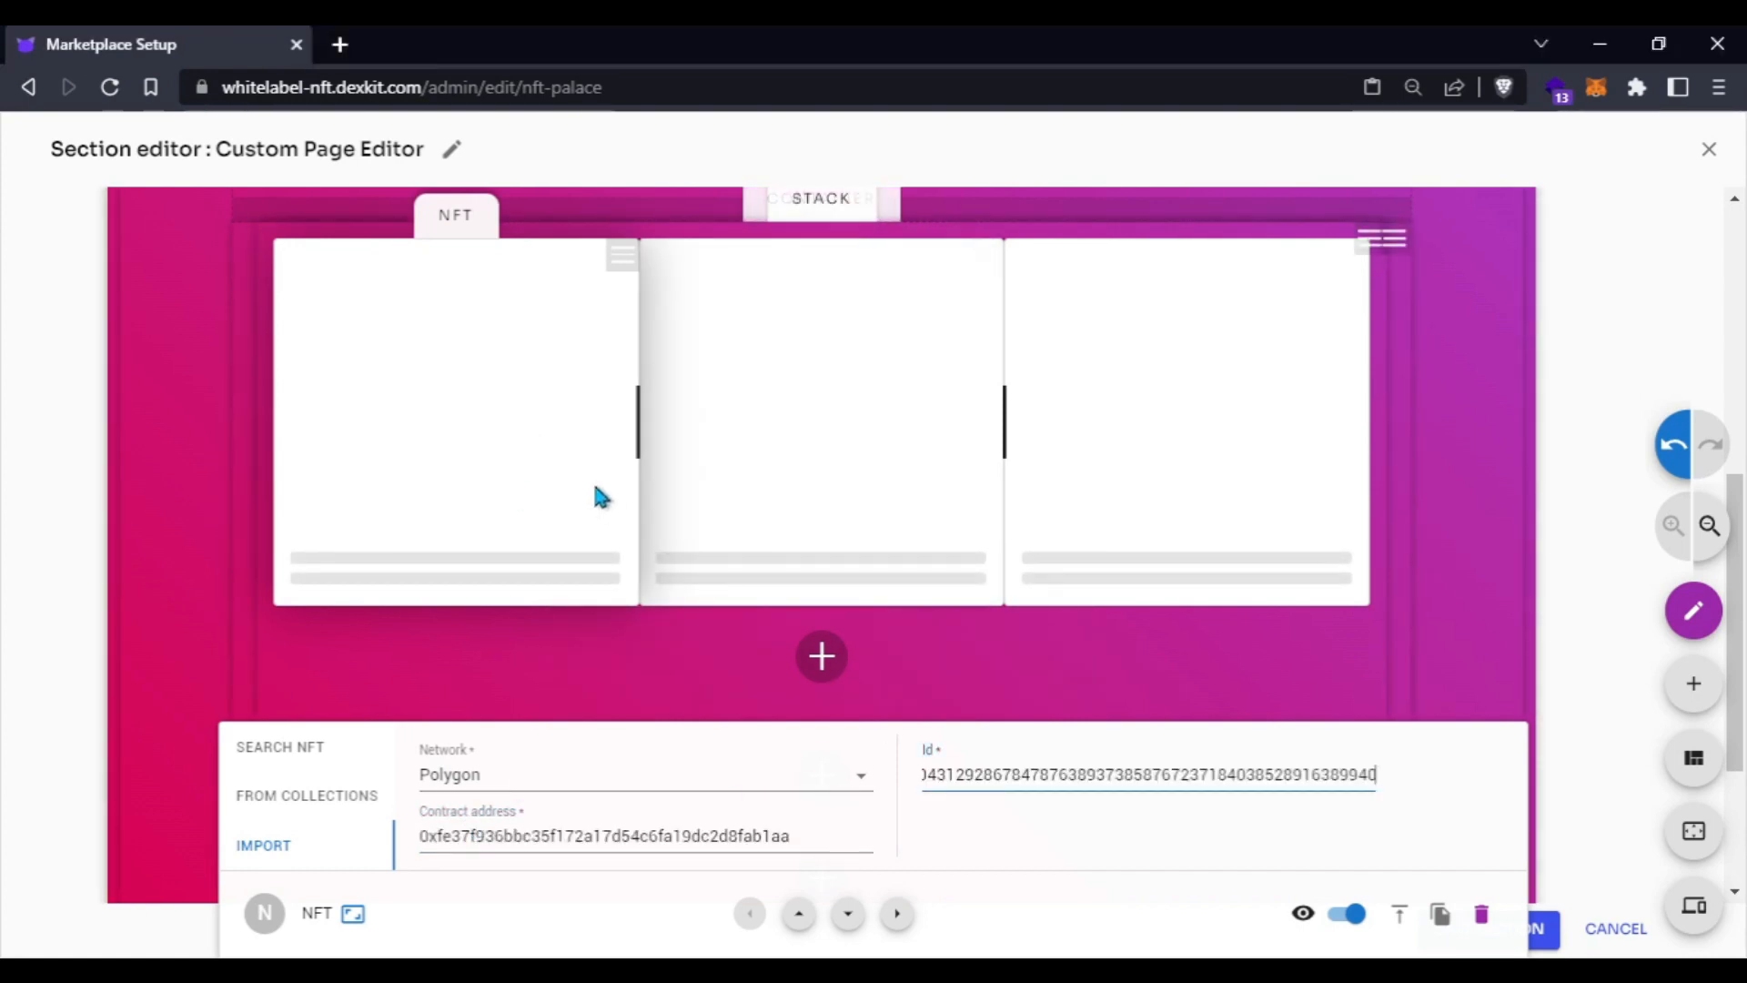
- Switch the stack's second NFT block to importing and choose Polygon as its network
click(835, 464)
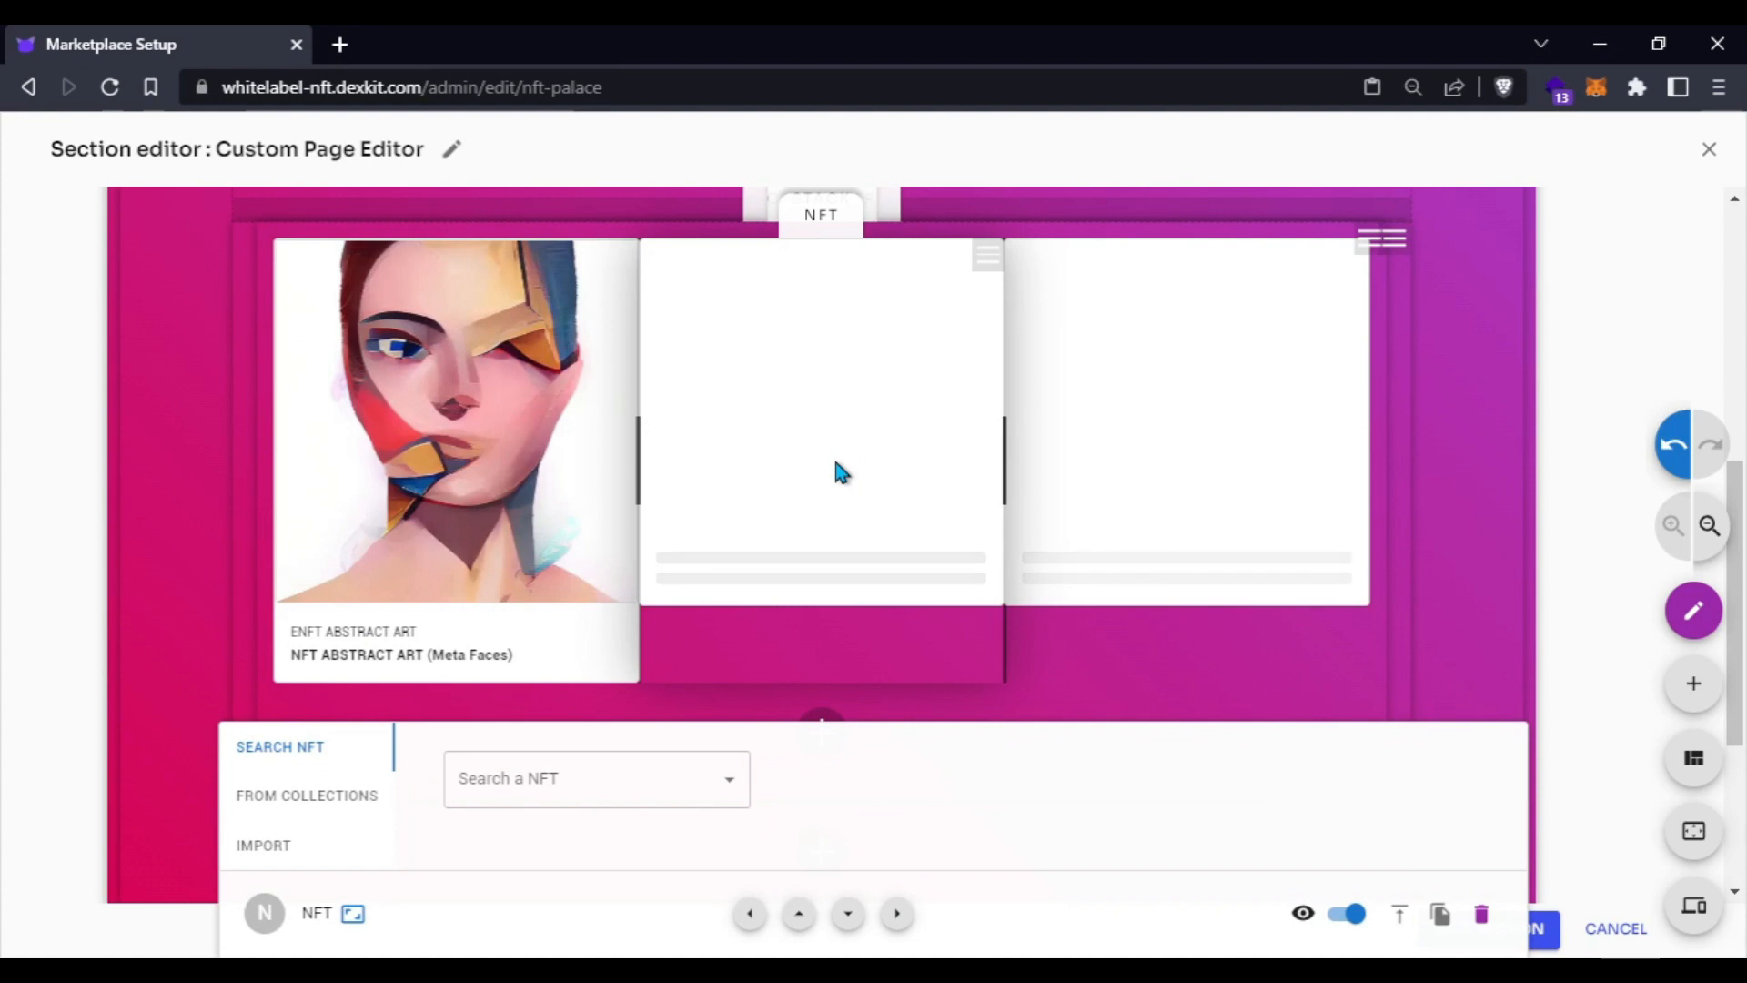
click(338, 797)
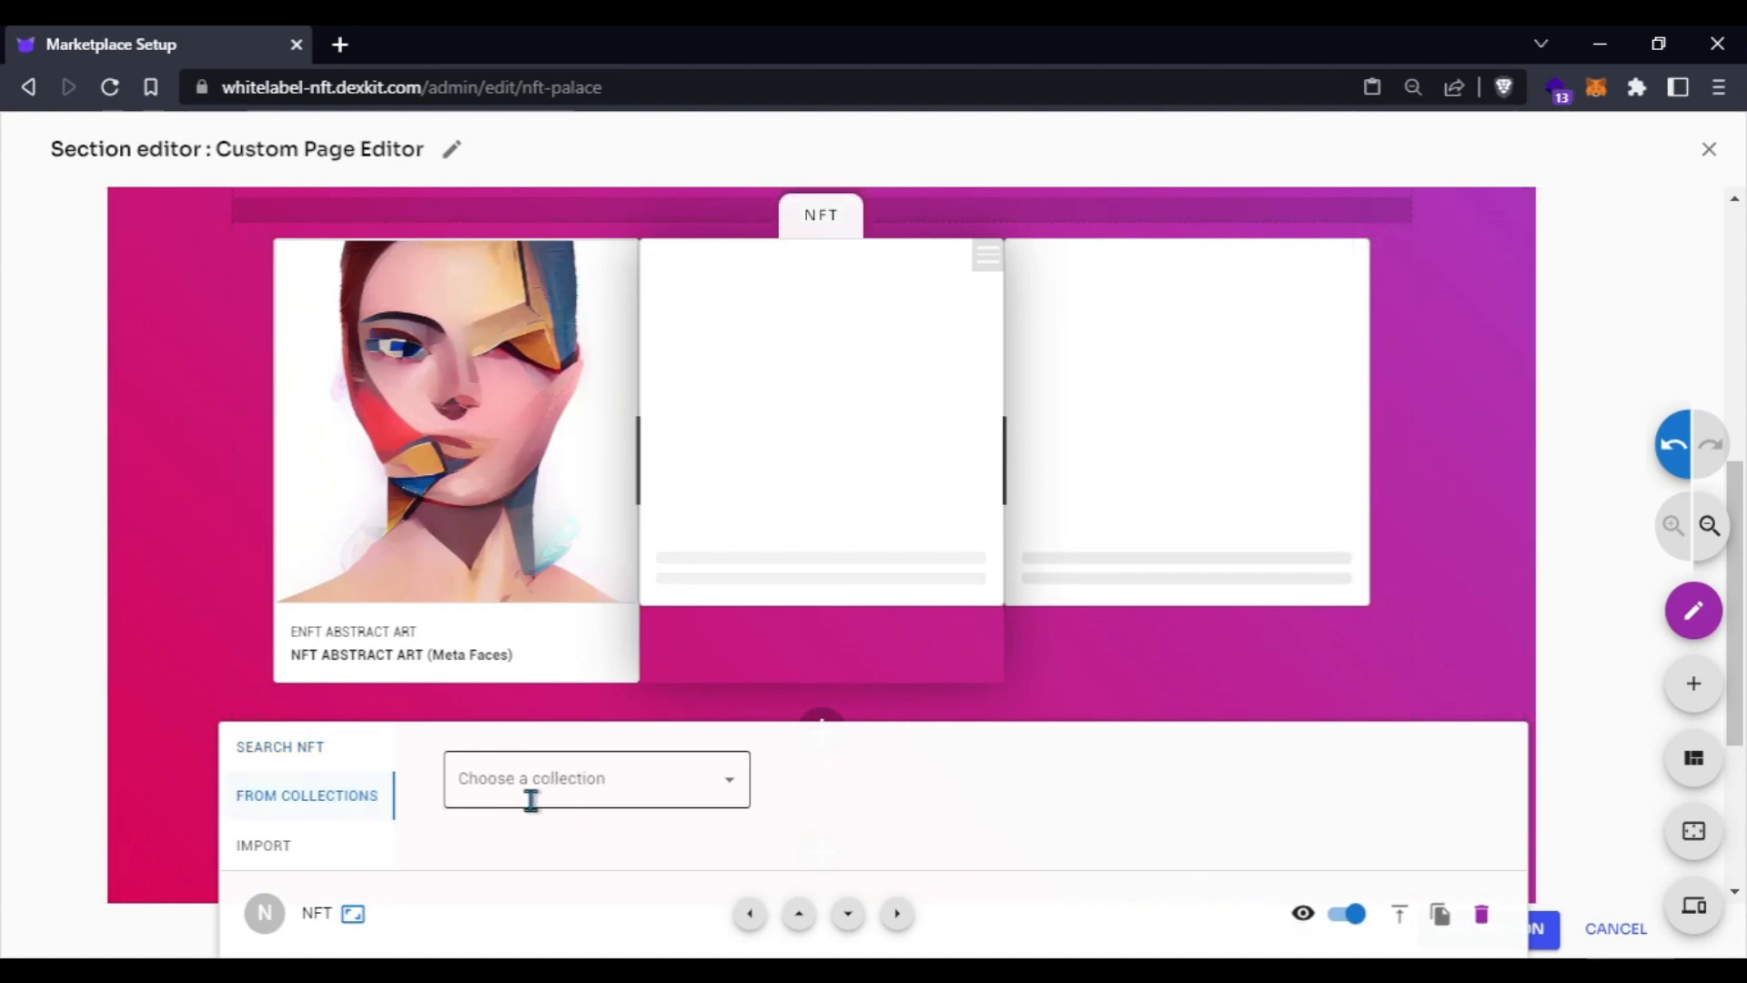
click(531, 799)
click(317, 839)
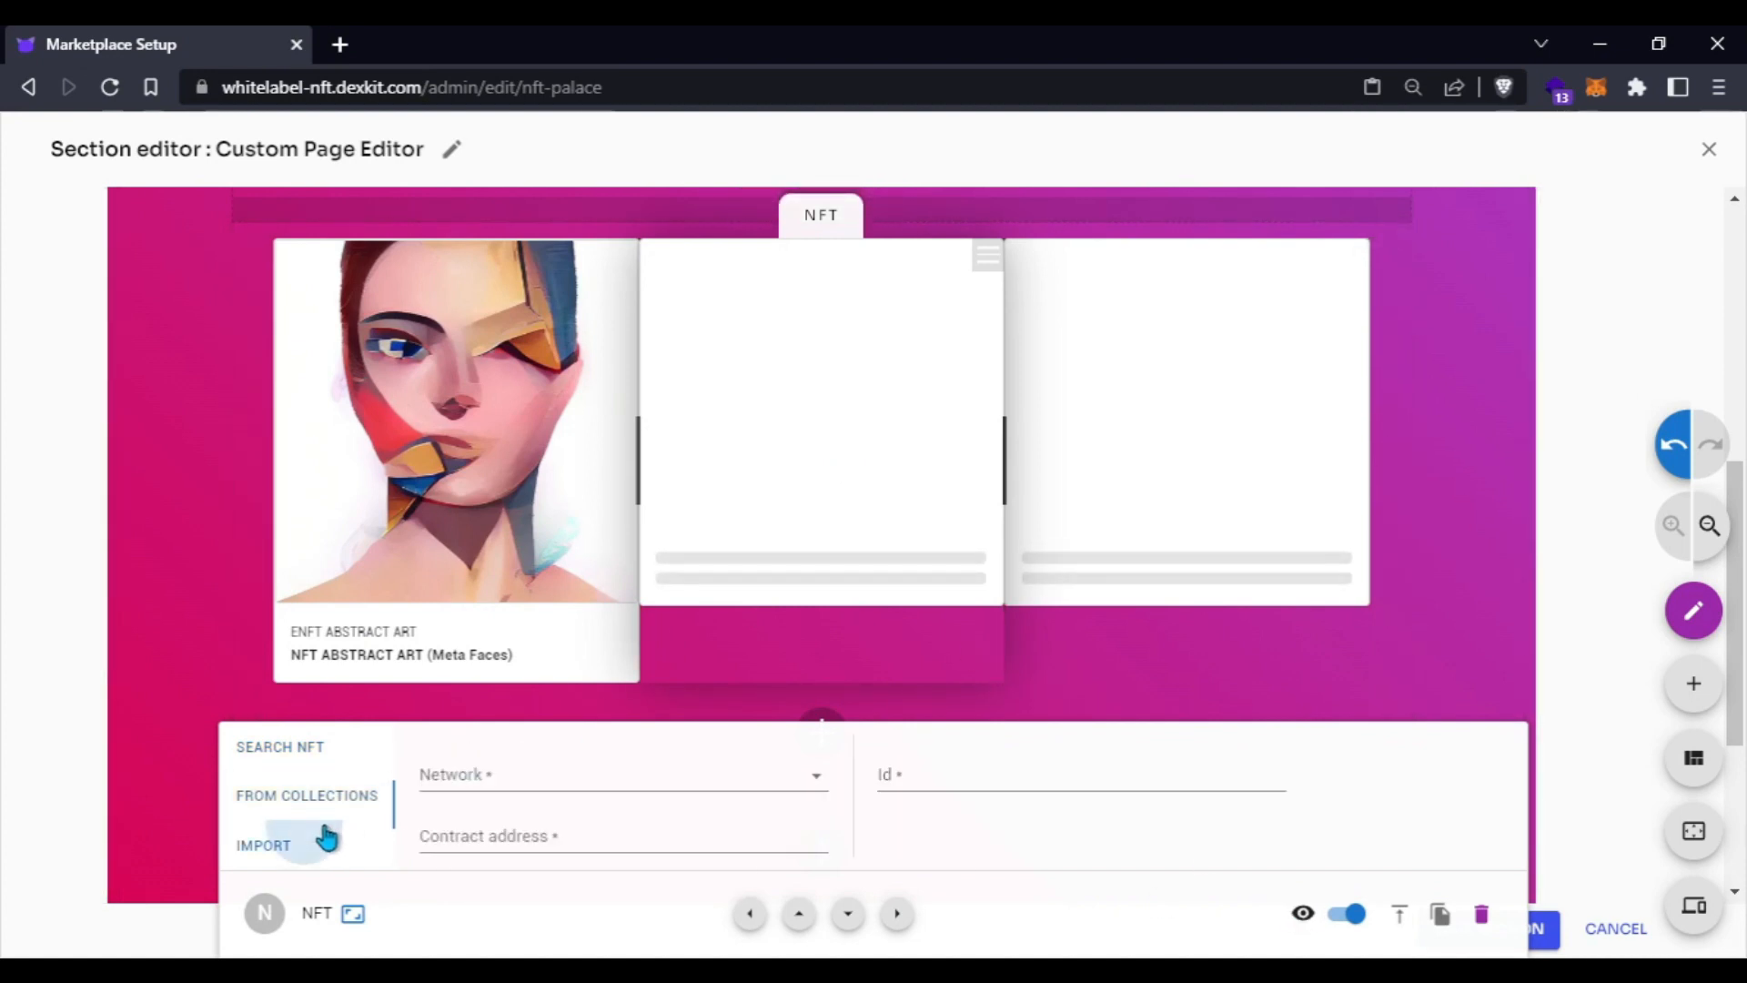
click(528, 785)
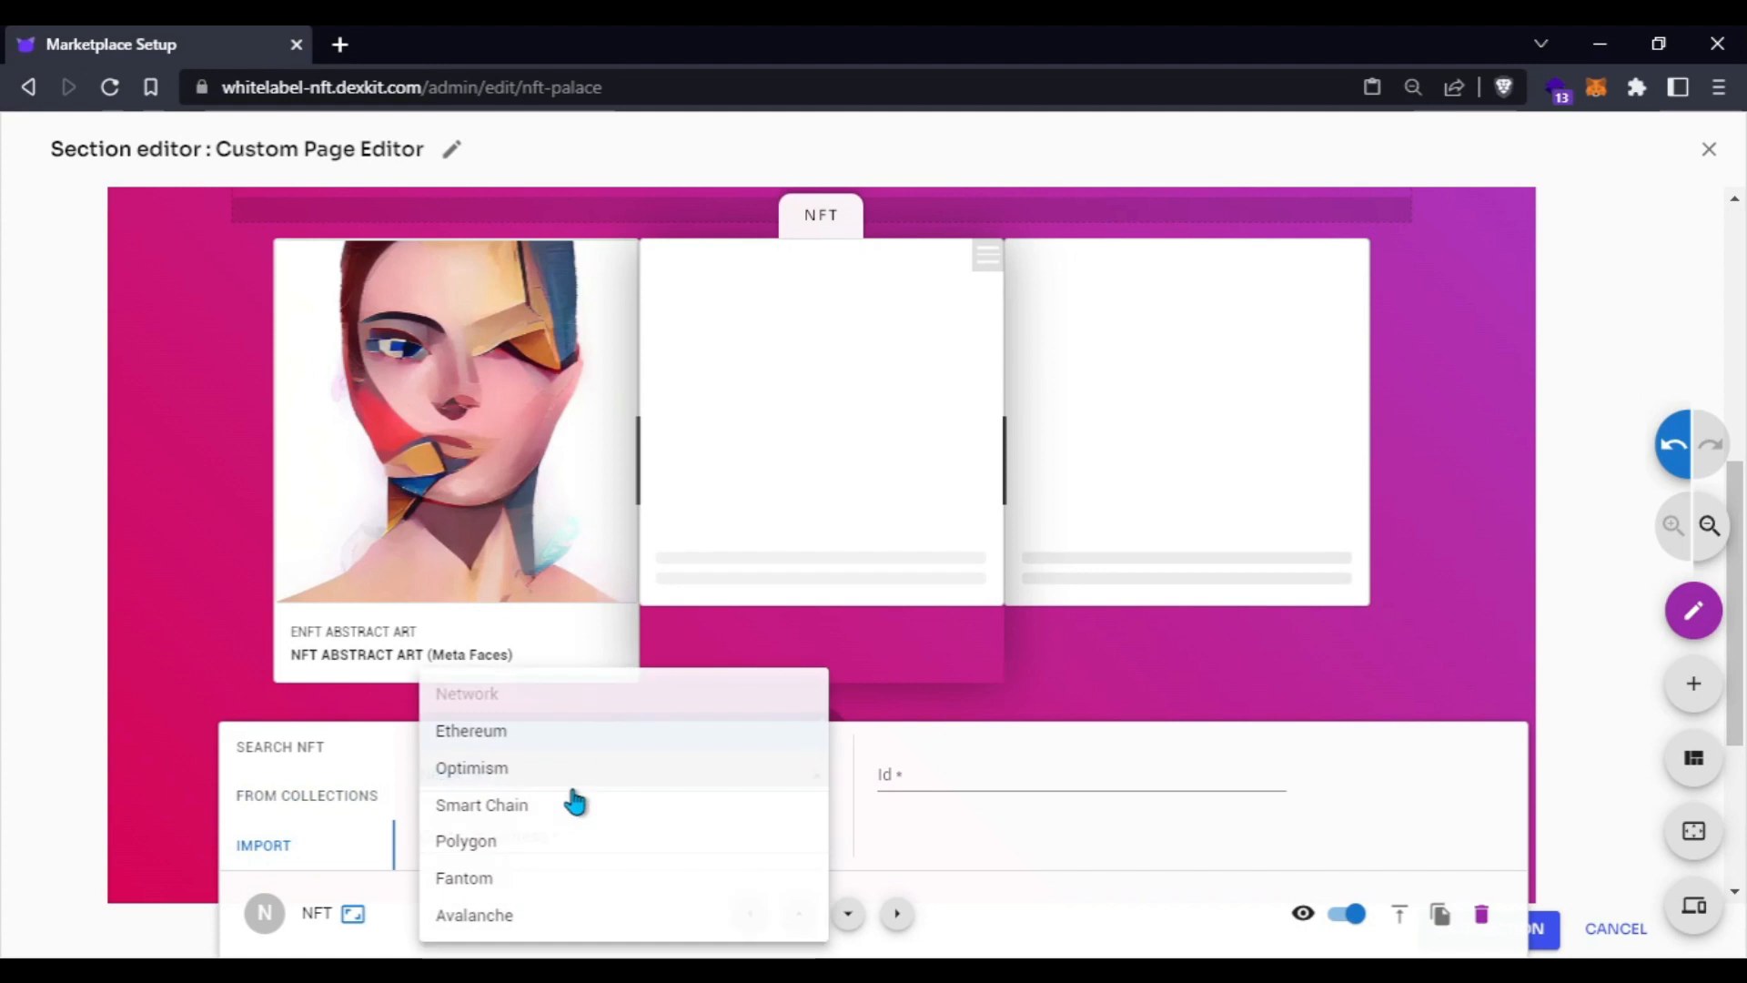
click(507, 851)
- Enter contract address 0xfe37f936bbc35f172a17d54c6fa19dc2d8fab1aa and the NFT's id in the second block's import settings
key(alt+Tab)
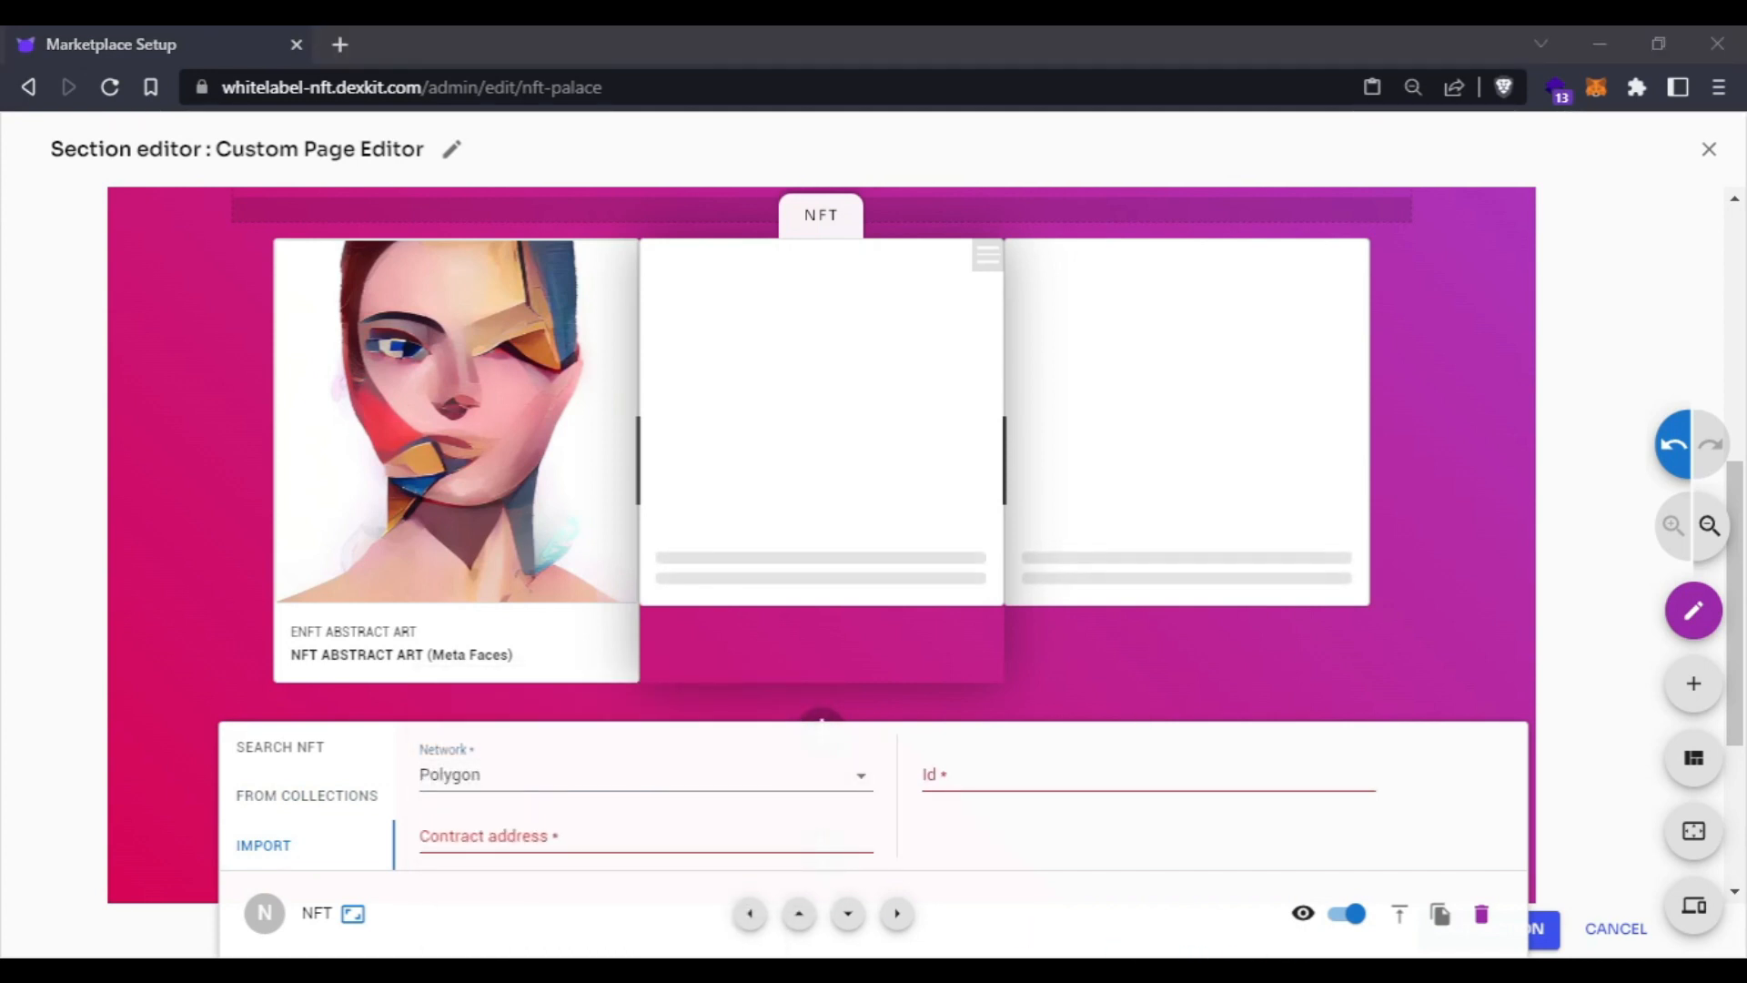
key(alt+Tab)
click(500, 838)
text(0xfe37f936bbc35f172a17d54c6fa19dc2d8fab1aa)
click(999, 783)
key(alt+Tab)
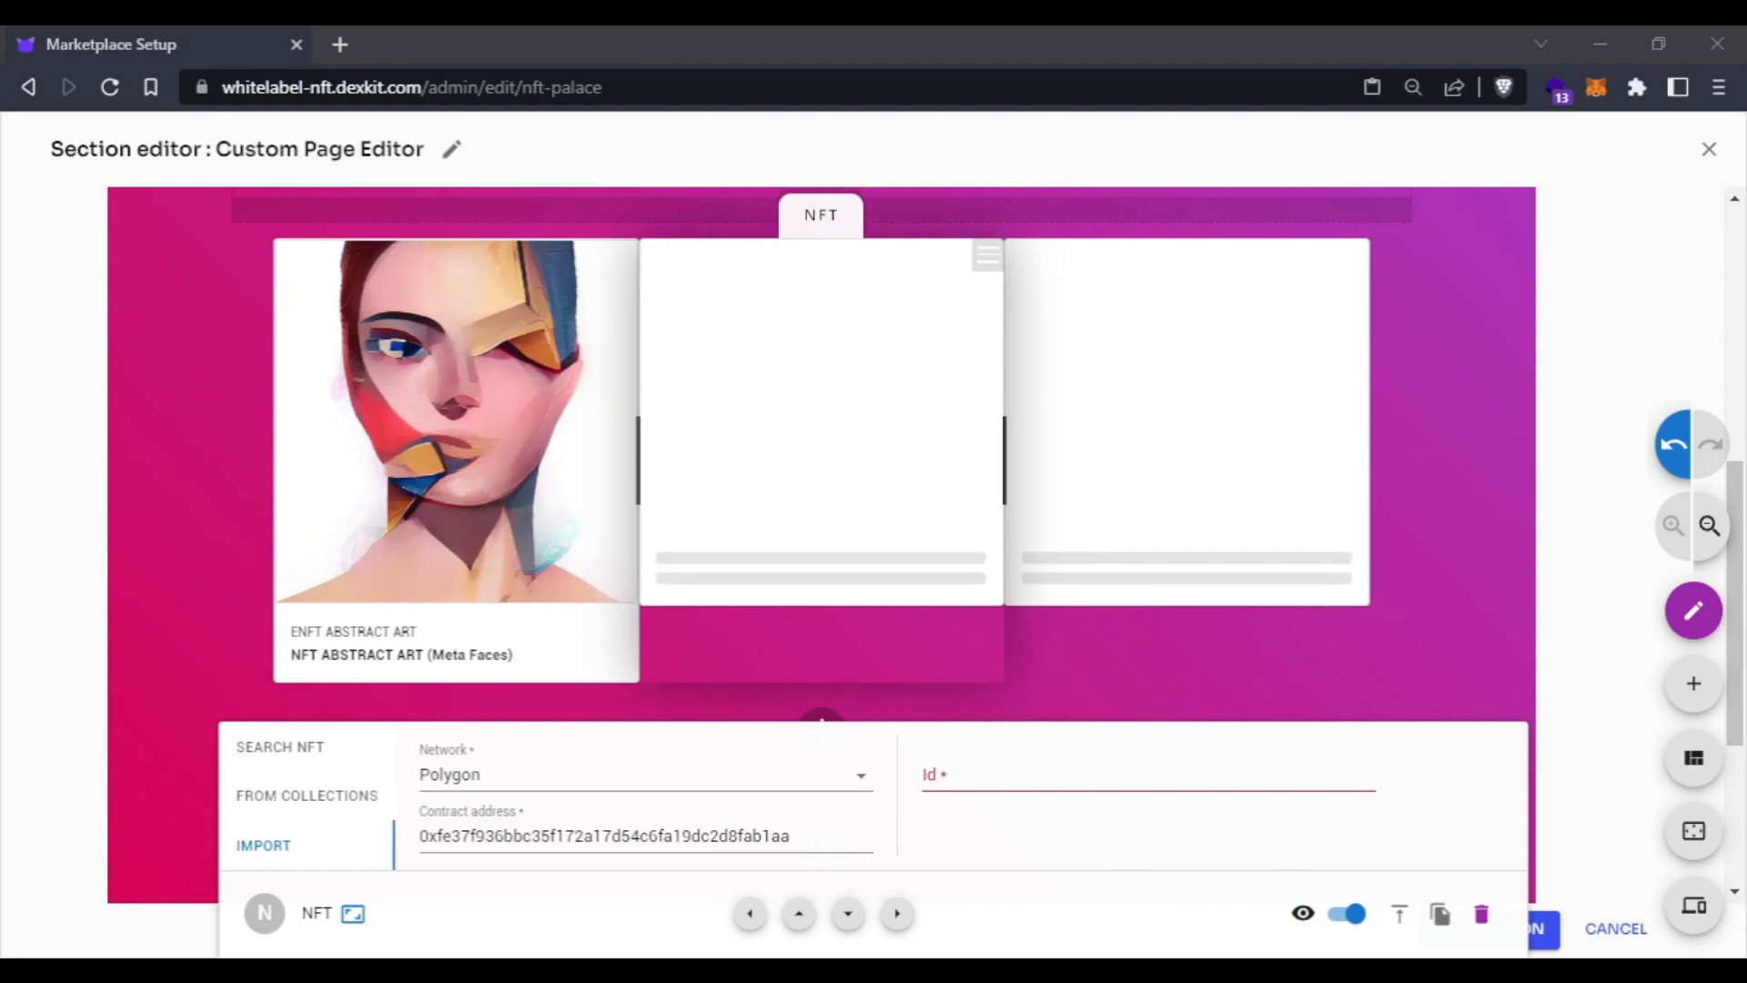
click(964, 772)
key(ctrl+v)
- Copy the second block's contract address and import the stack's third NFT from Polygon with it and the NFT's own id
double_click(628, 825)
key(ctrl+c)
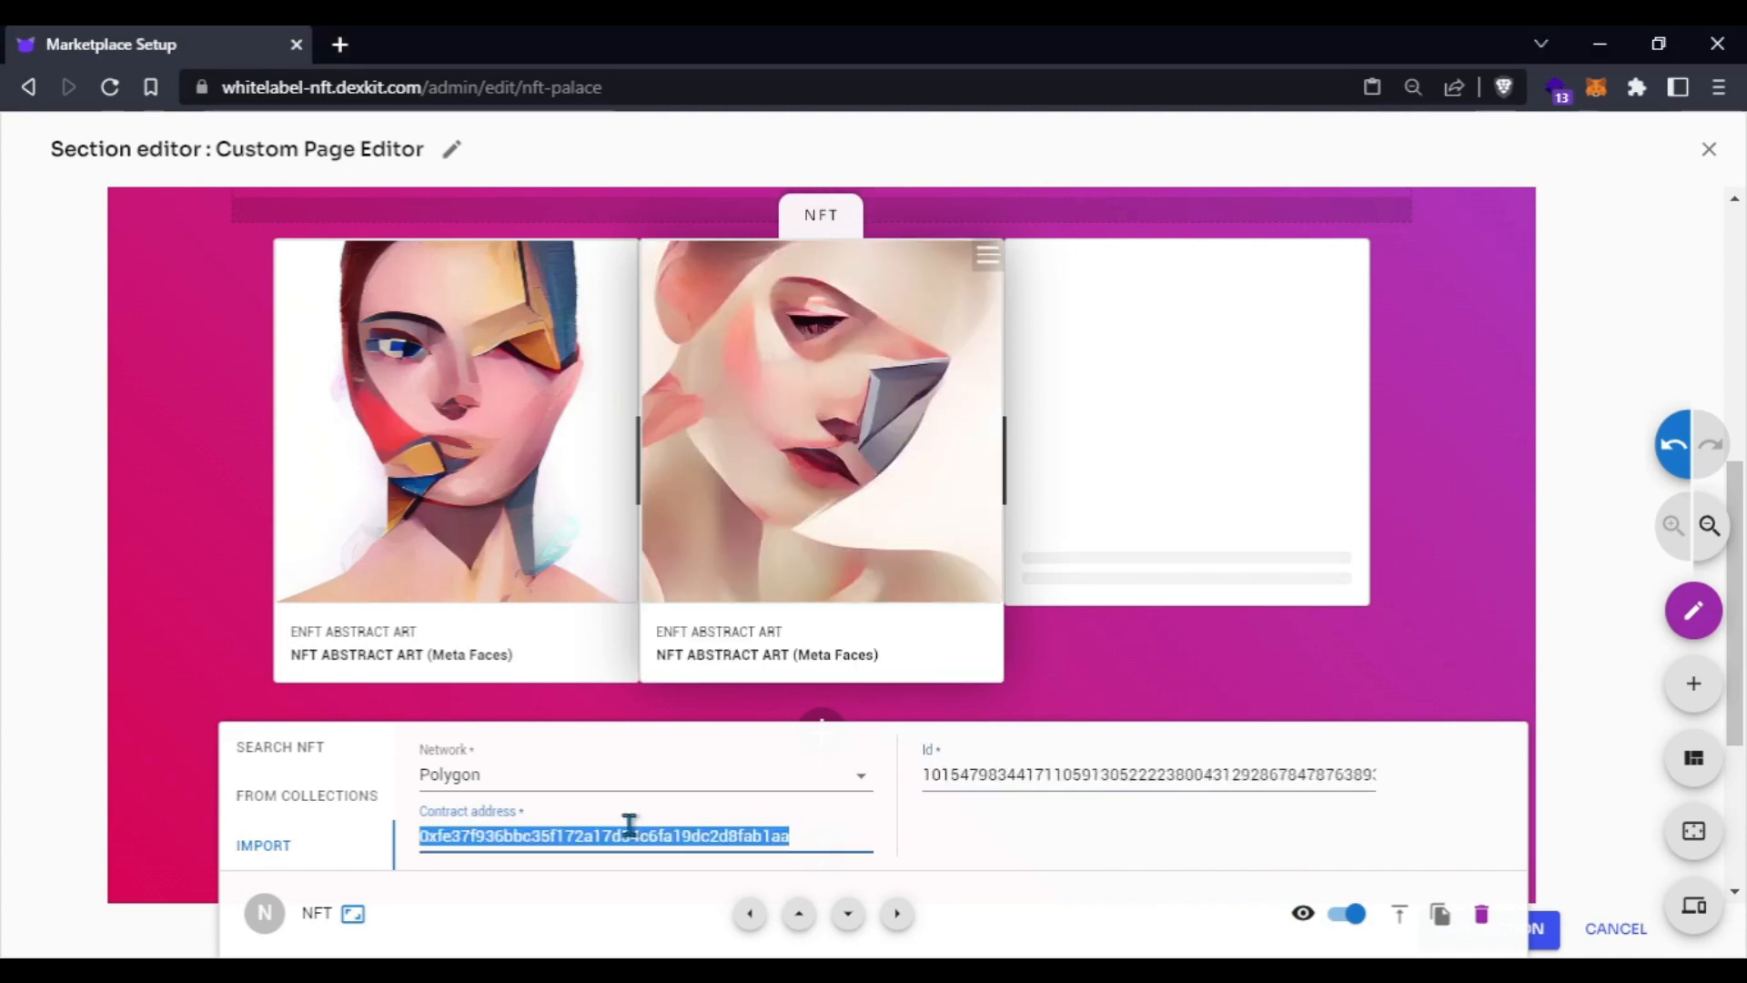
click(1246, 516)
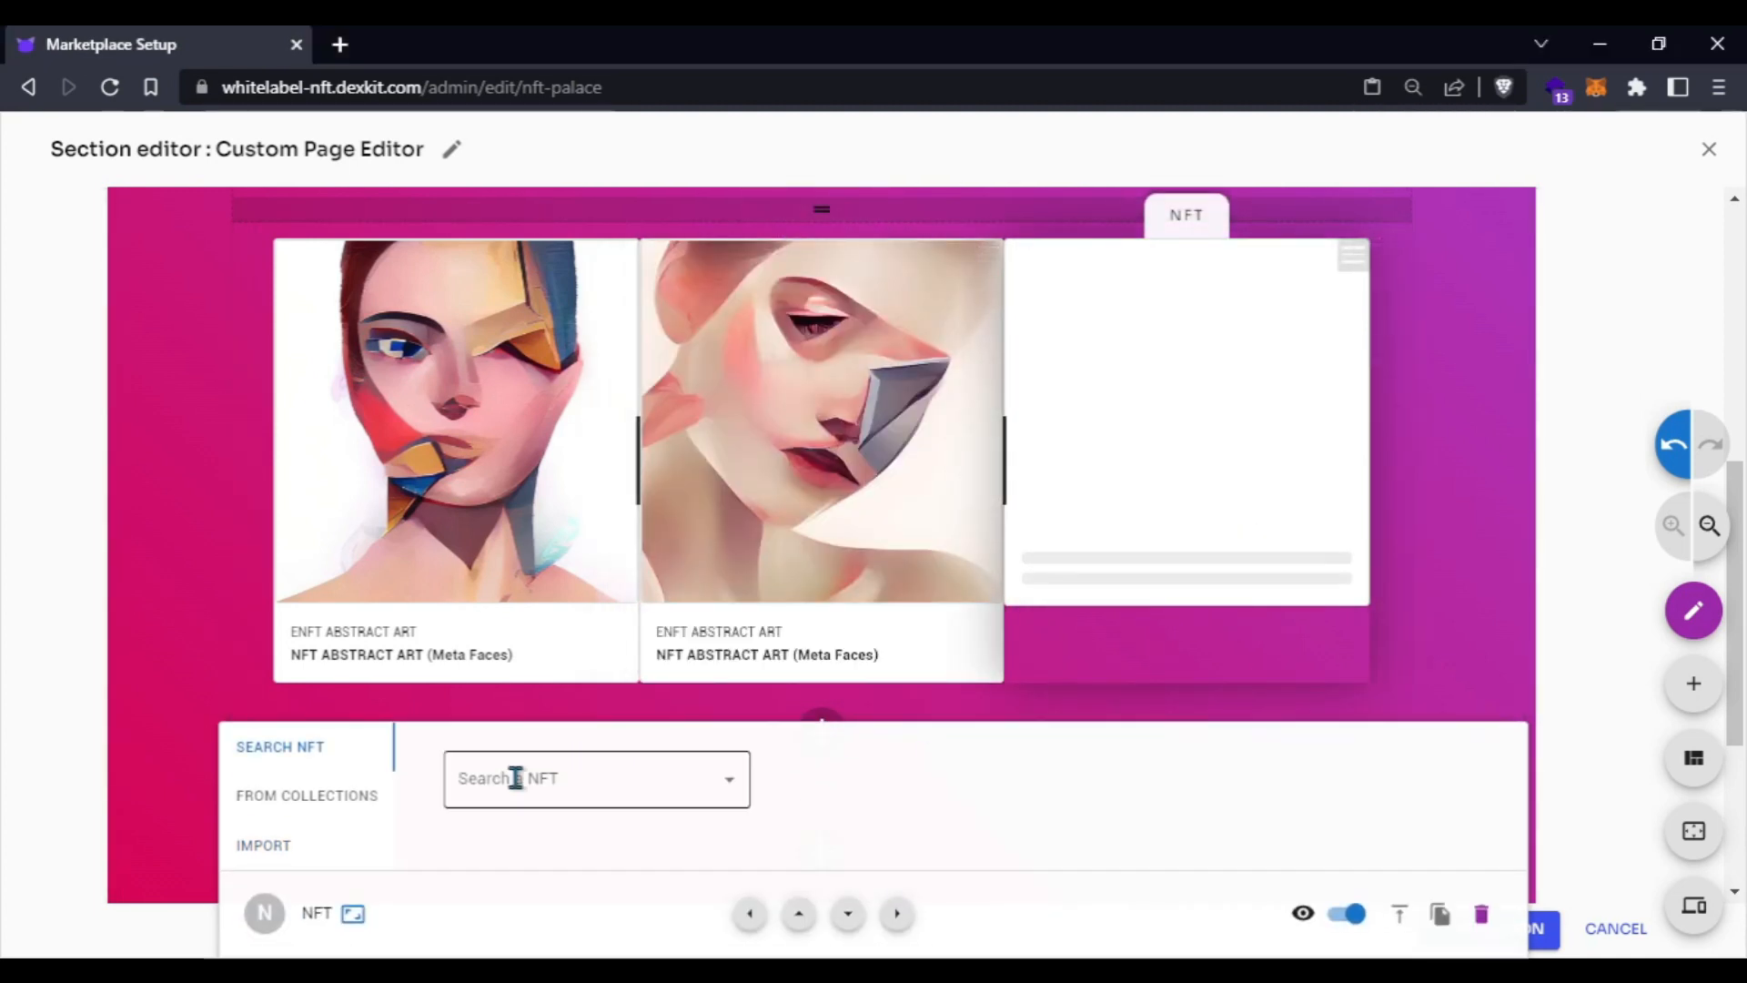
click(284, 846)
click(500, 773)
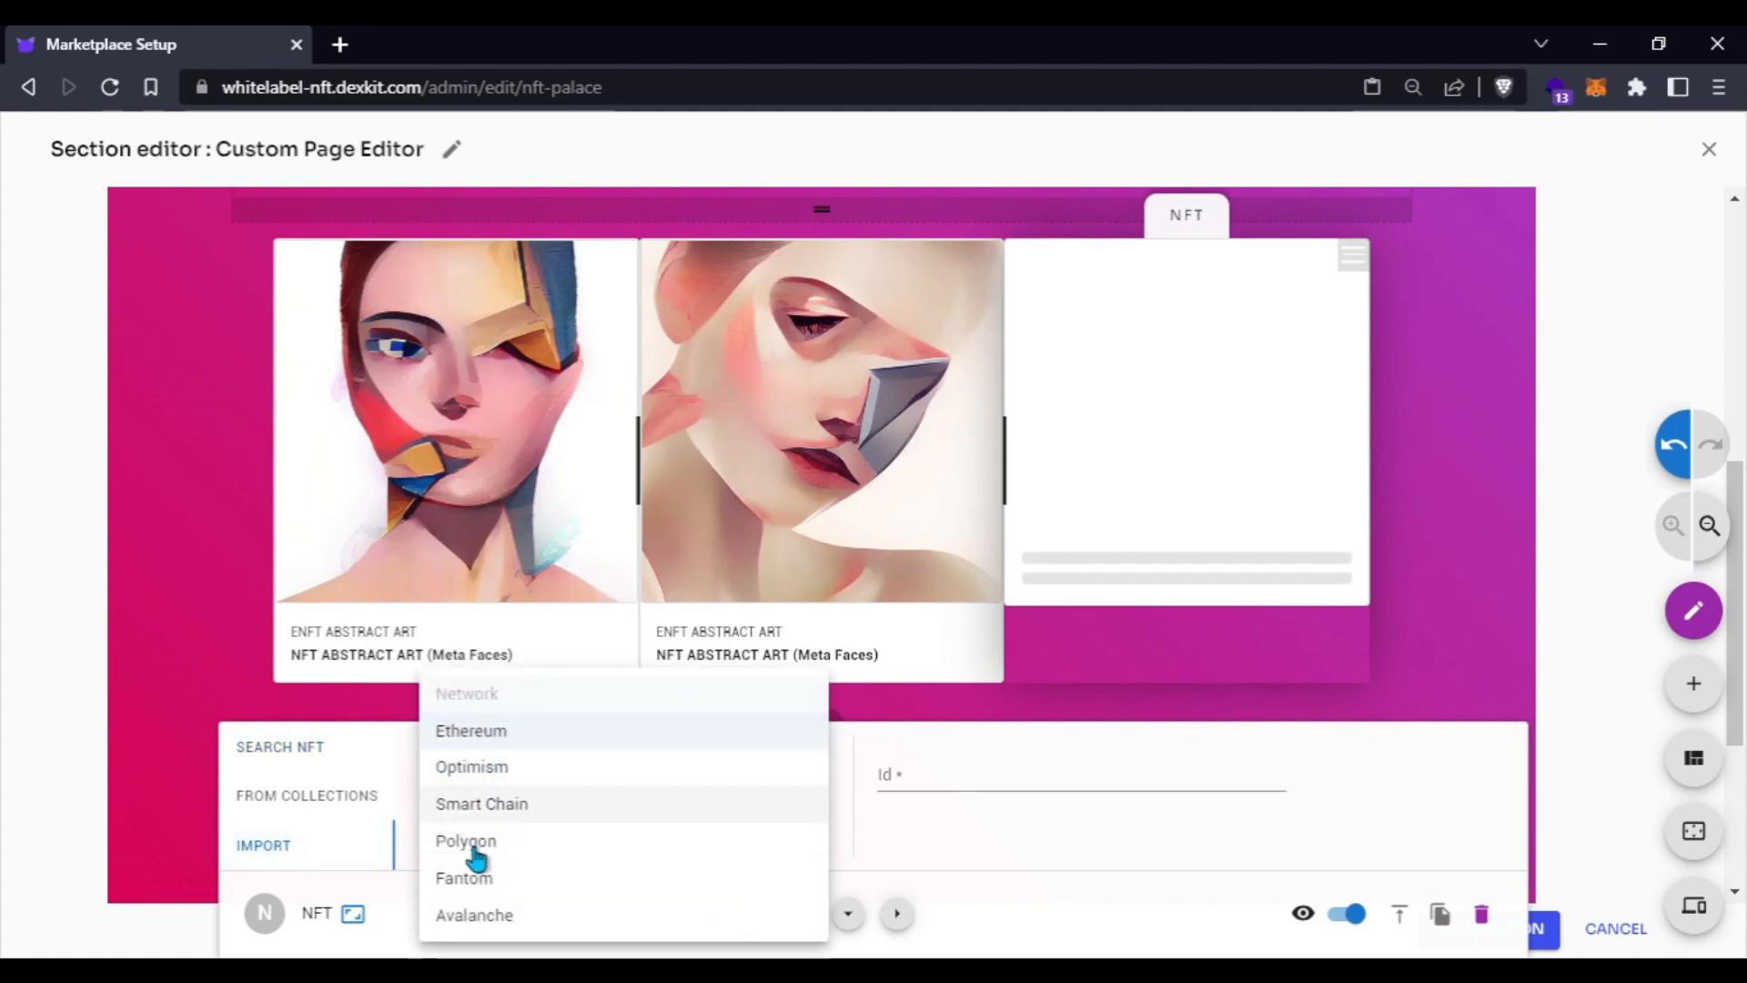
click(476, 840)
click(495, 831)
key(ctrl+v)
click(971, 772)
key(ctrl+v)
click(553, 833)
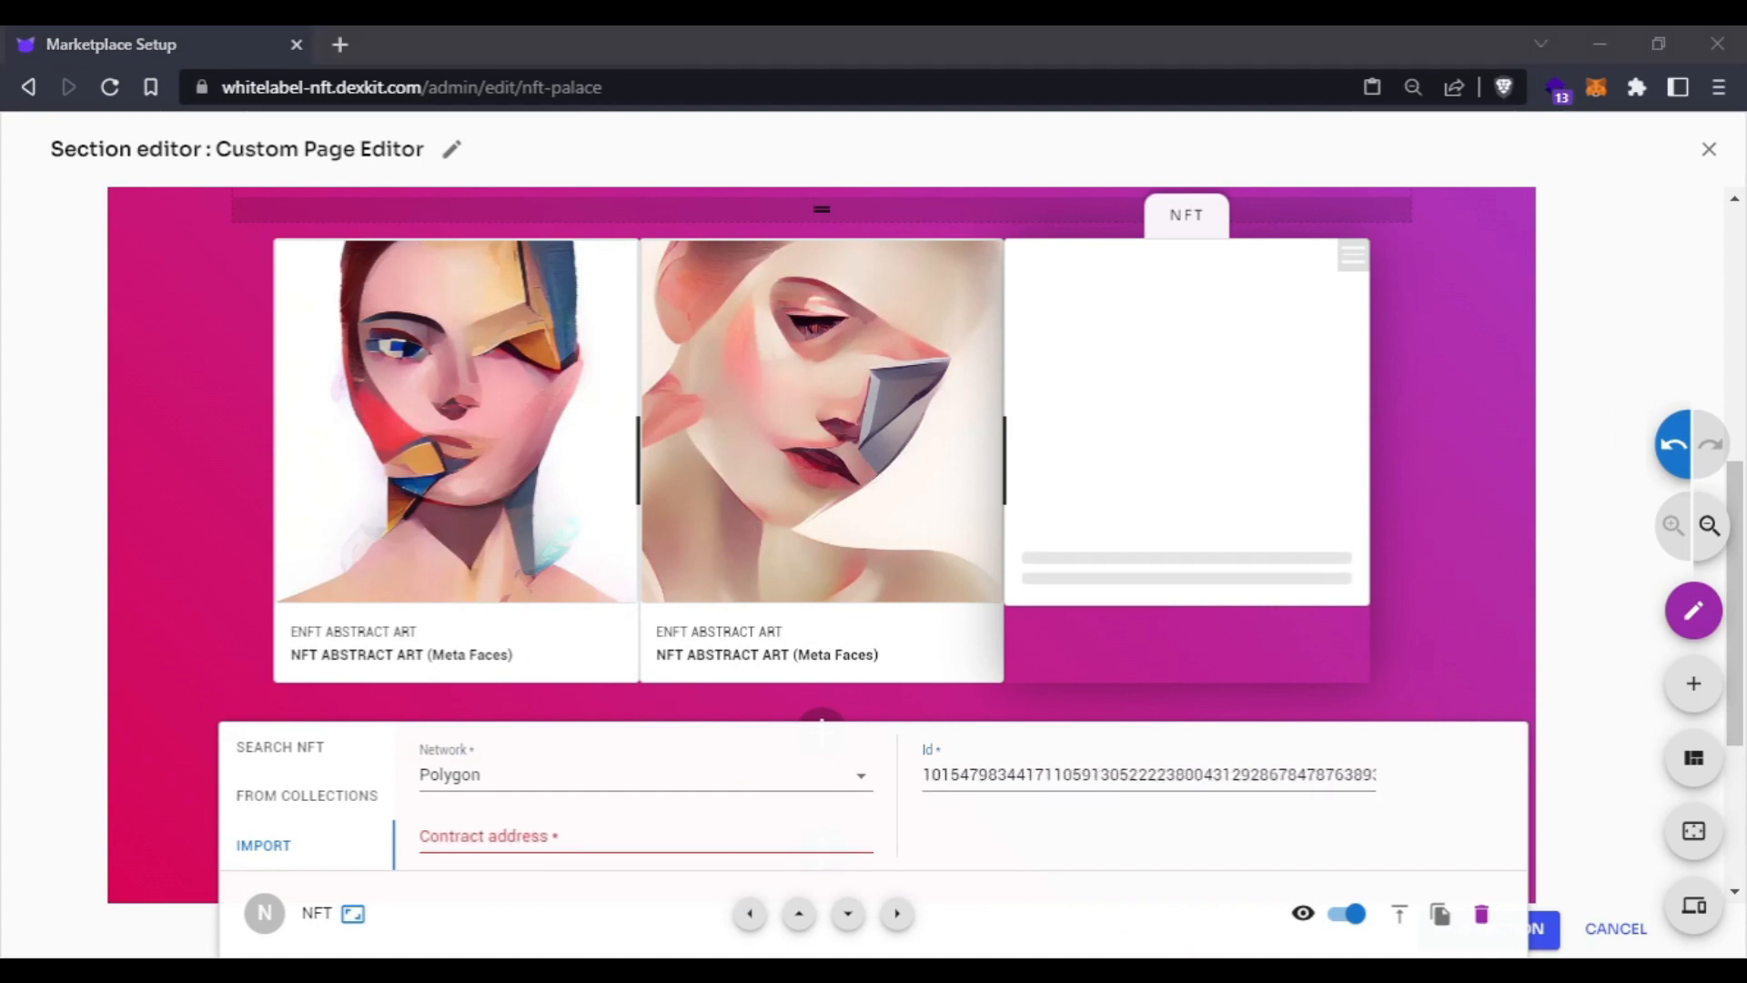
key(ctrl+v)
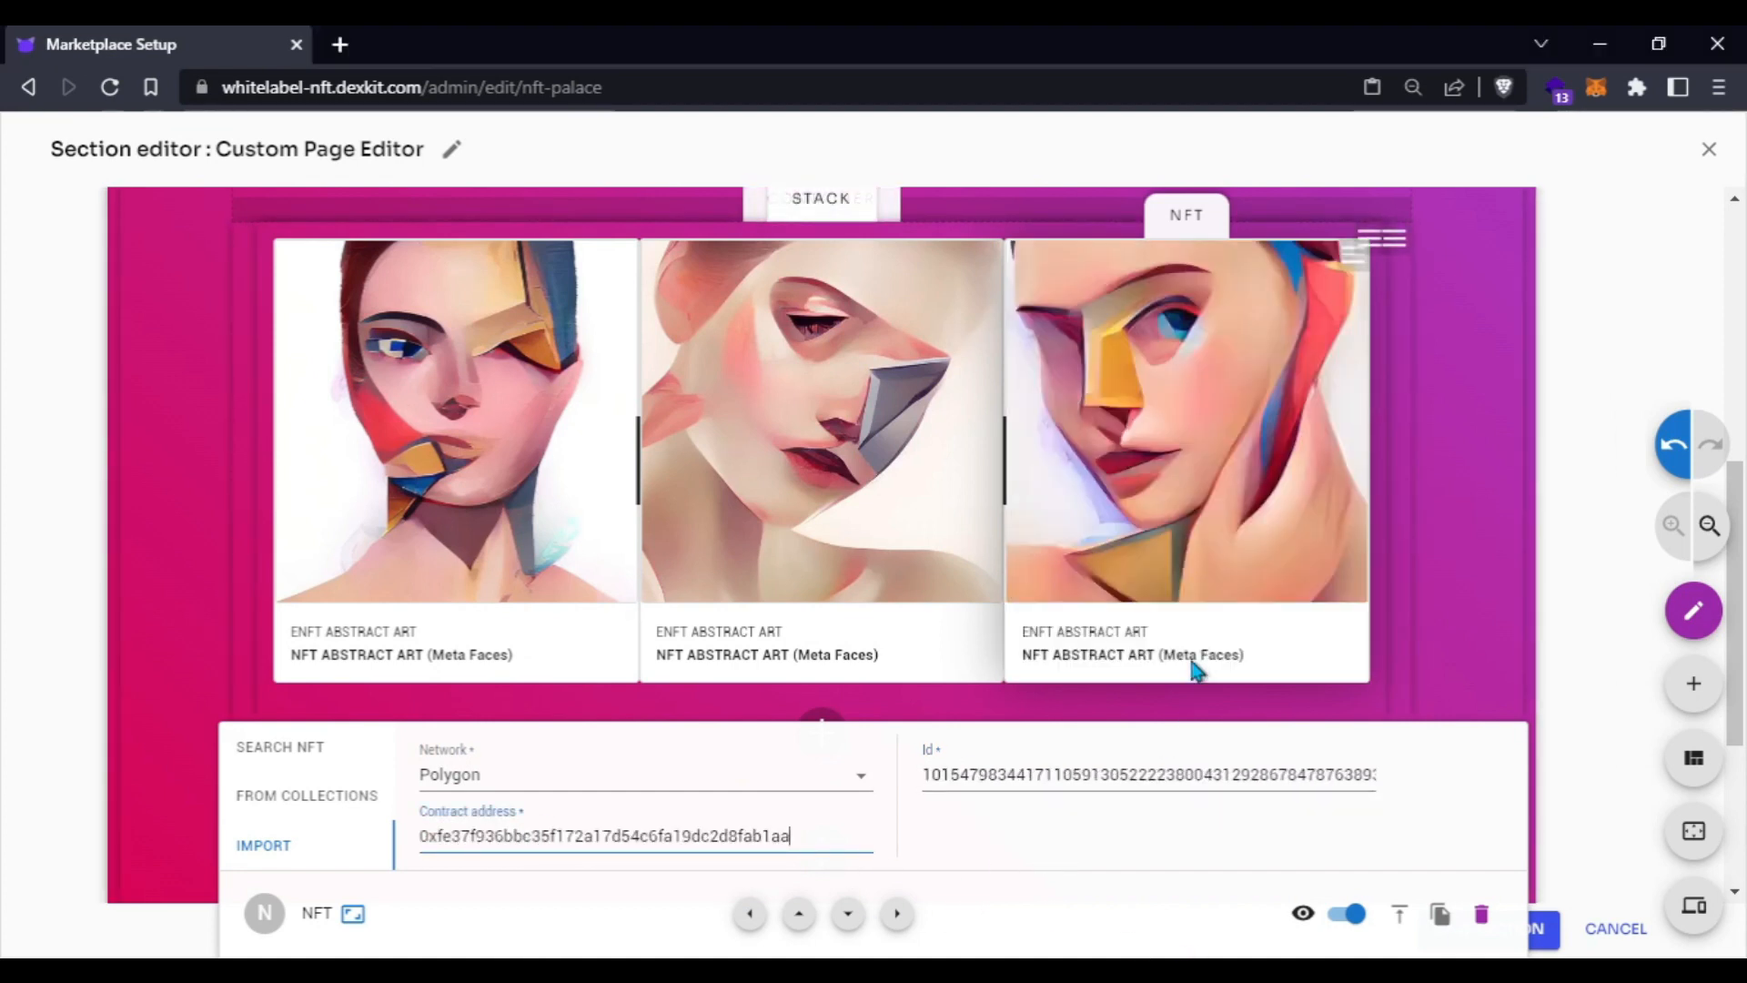
- Review the row of four NFTs and the stack of three imported NFTs on the page
scroll(1180, 642, up, 5)
scroll(1055, 546, down, 2)
scroll(954, 502, up, 1)
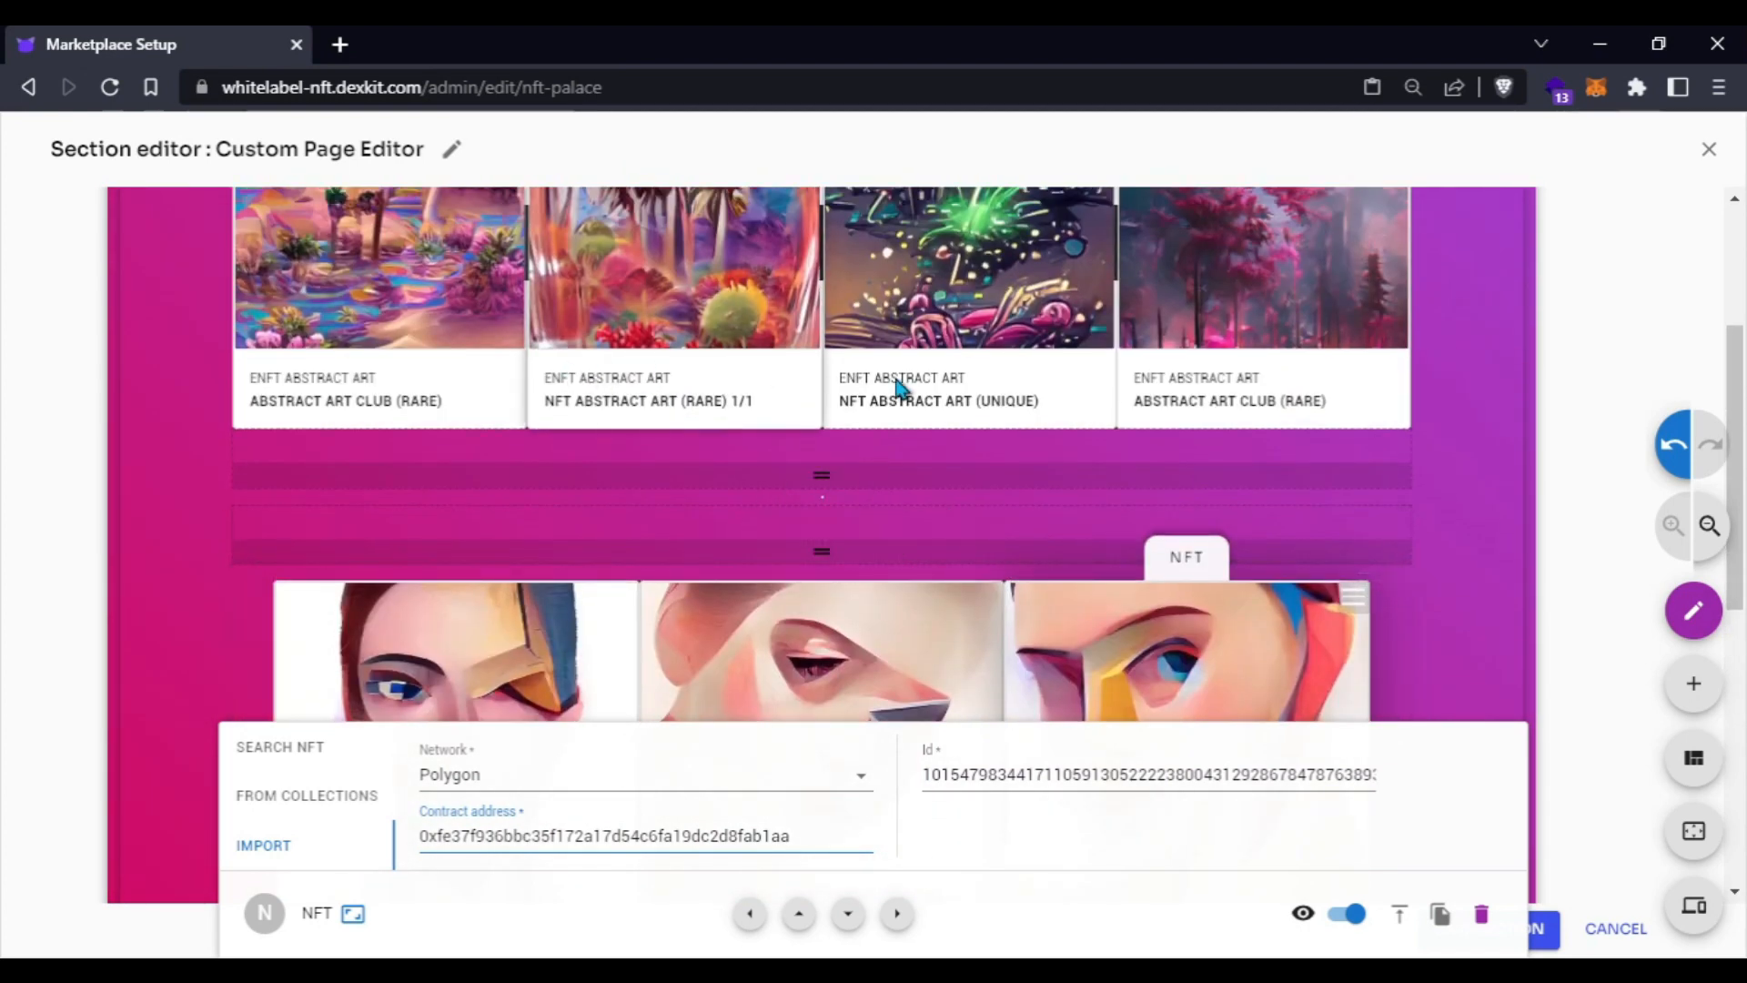
scroll(688, 407, up, 2)
scroll(691, 427, down, 4)
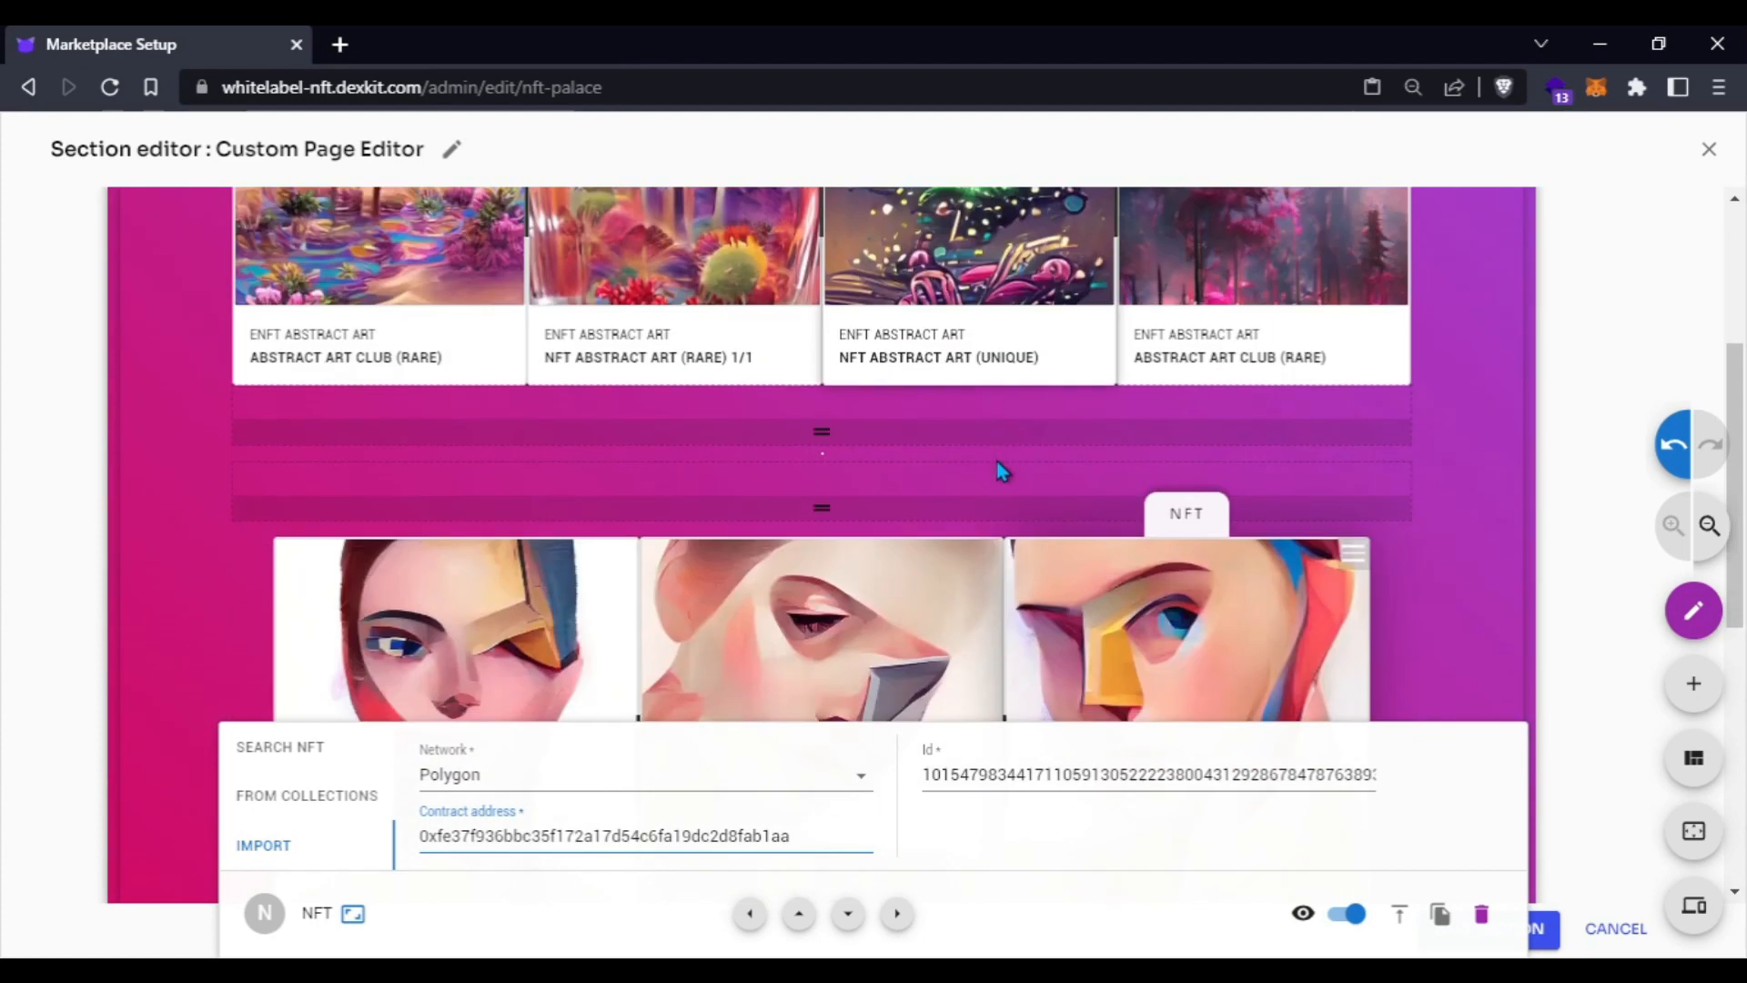
scroll(882, 459, down, 2)
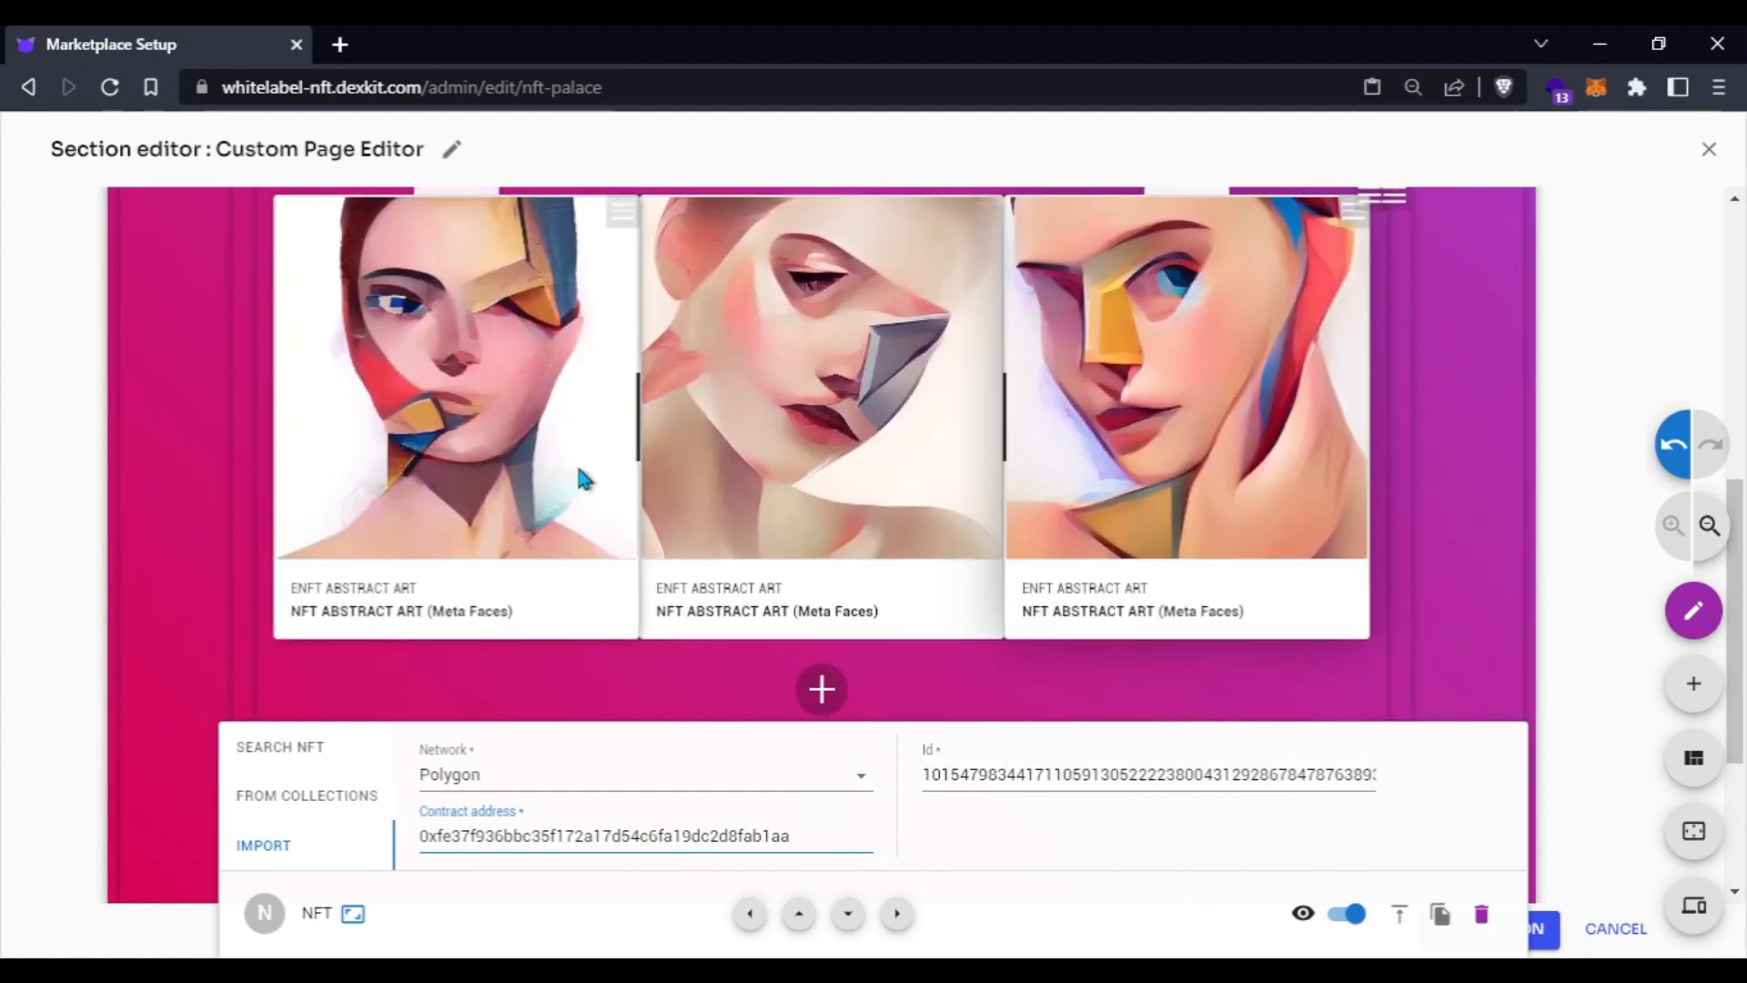
scroll(577, 475, up, 2)
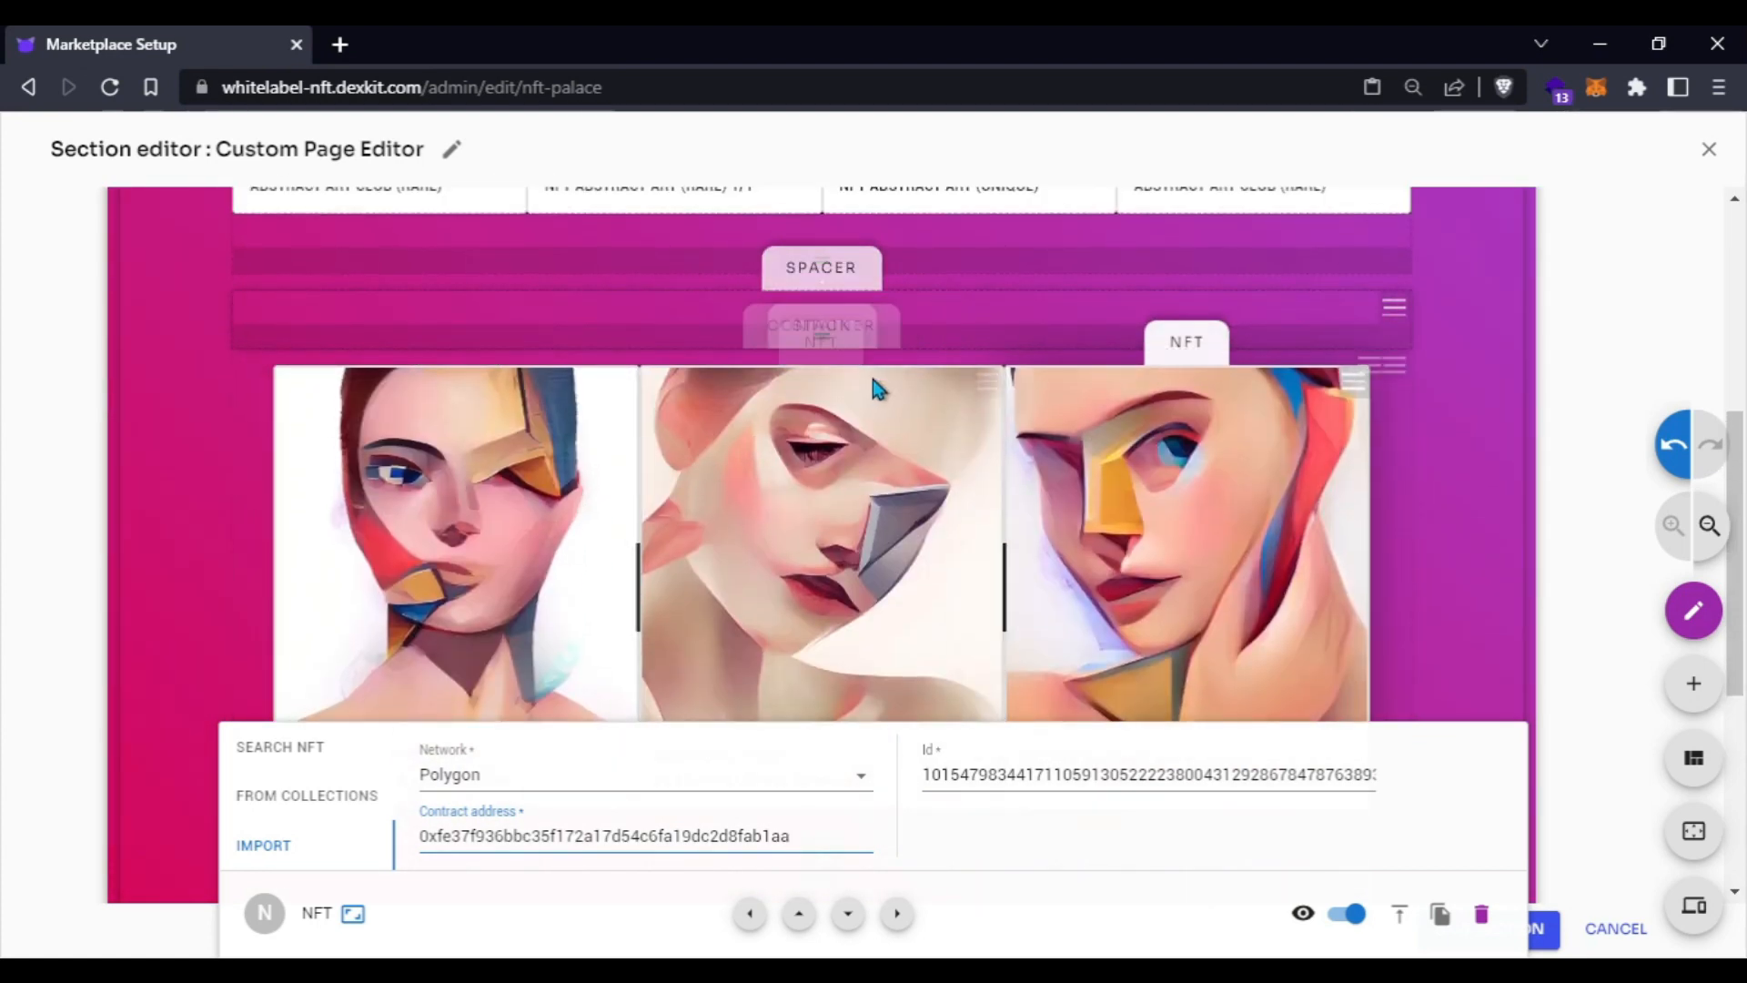
scroll(870, 368, down, 4)
click(813, 526)
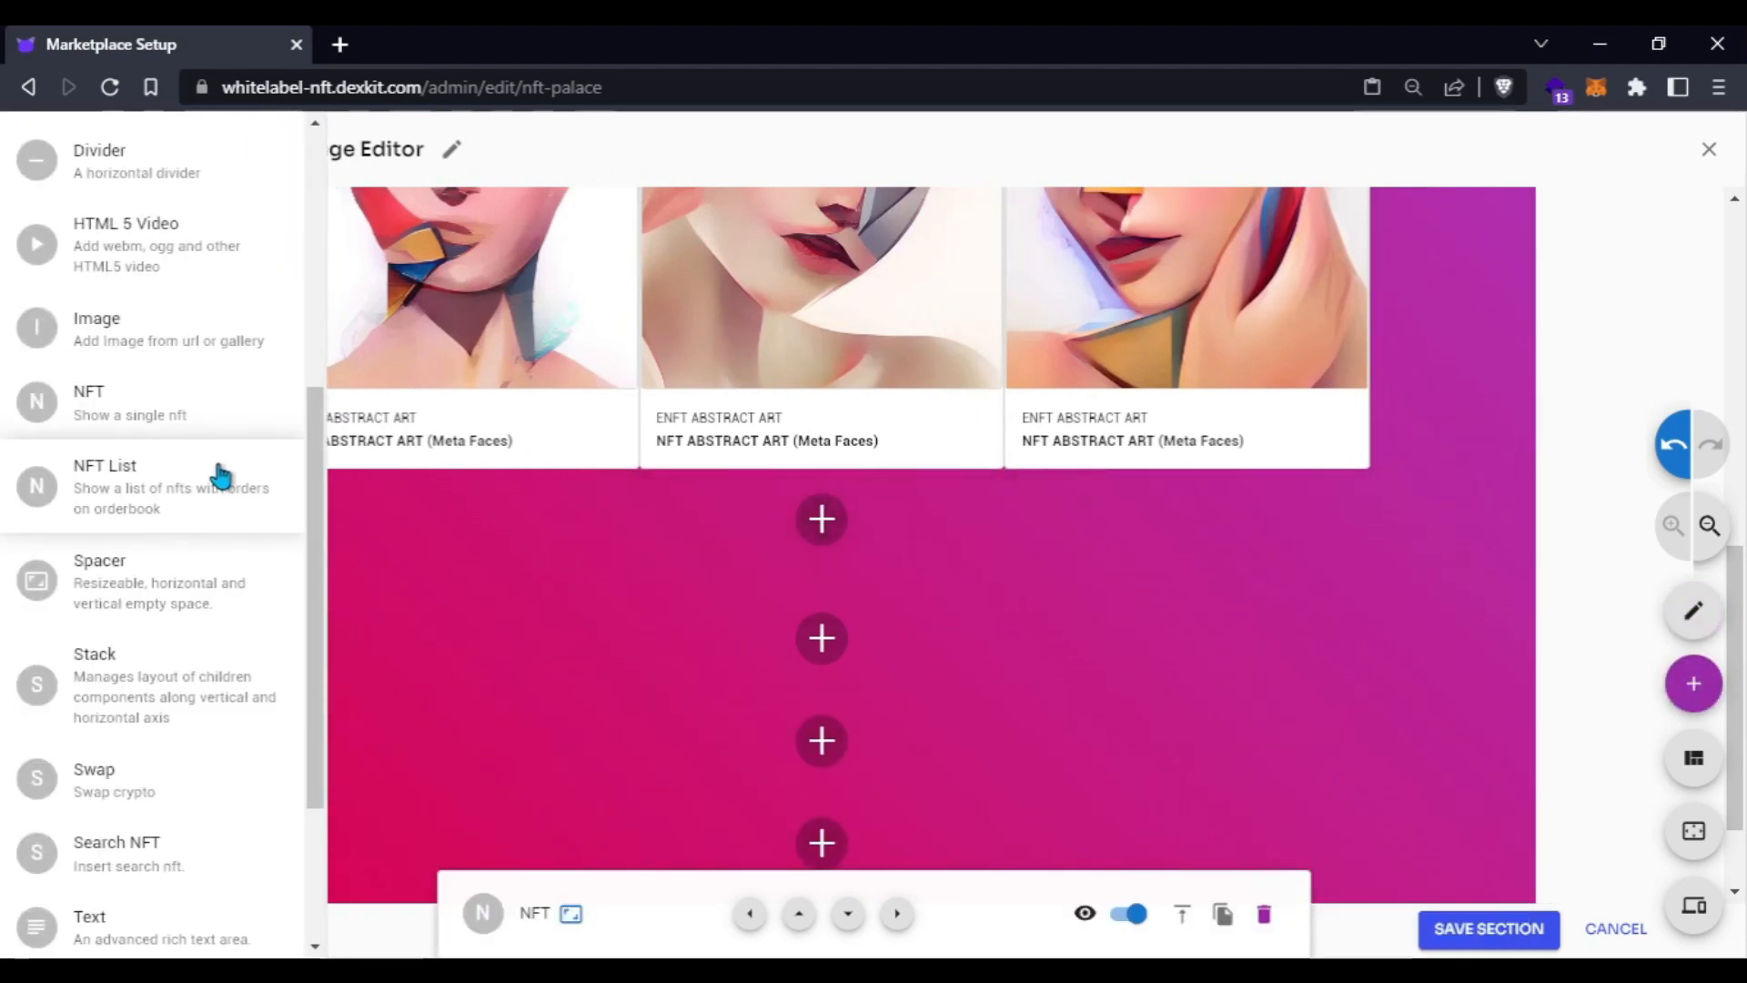
scroll(222, 364, up, 2)
scroll(390, 519, up, 4)
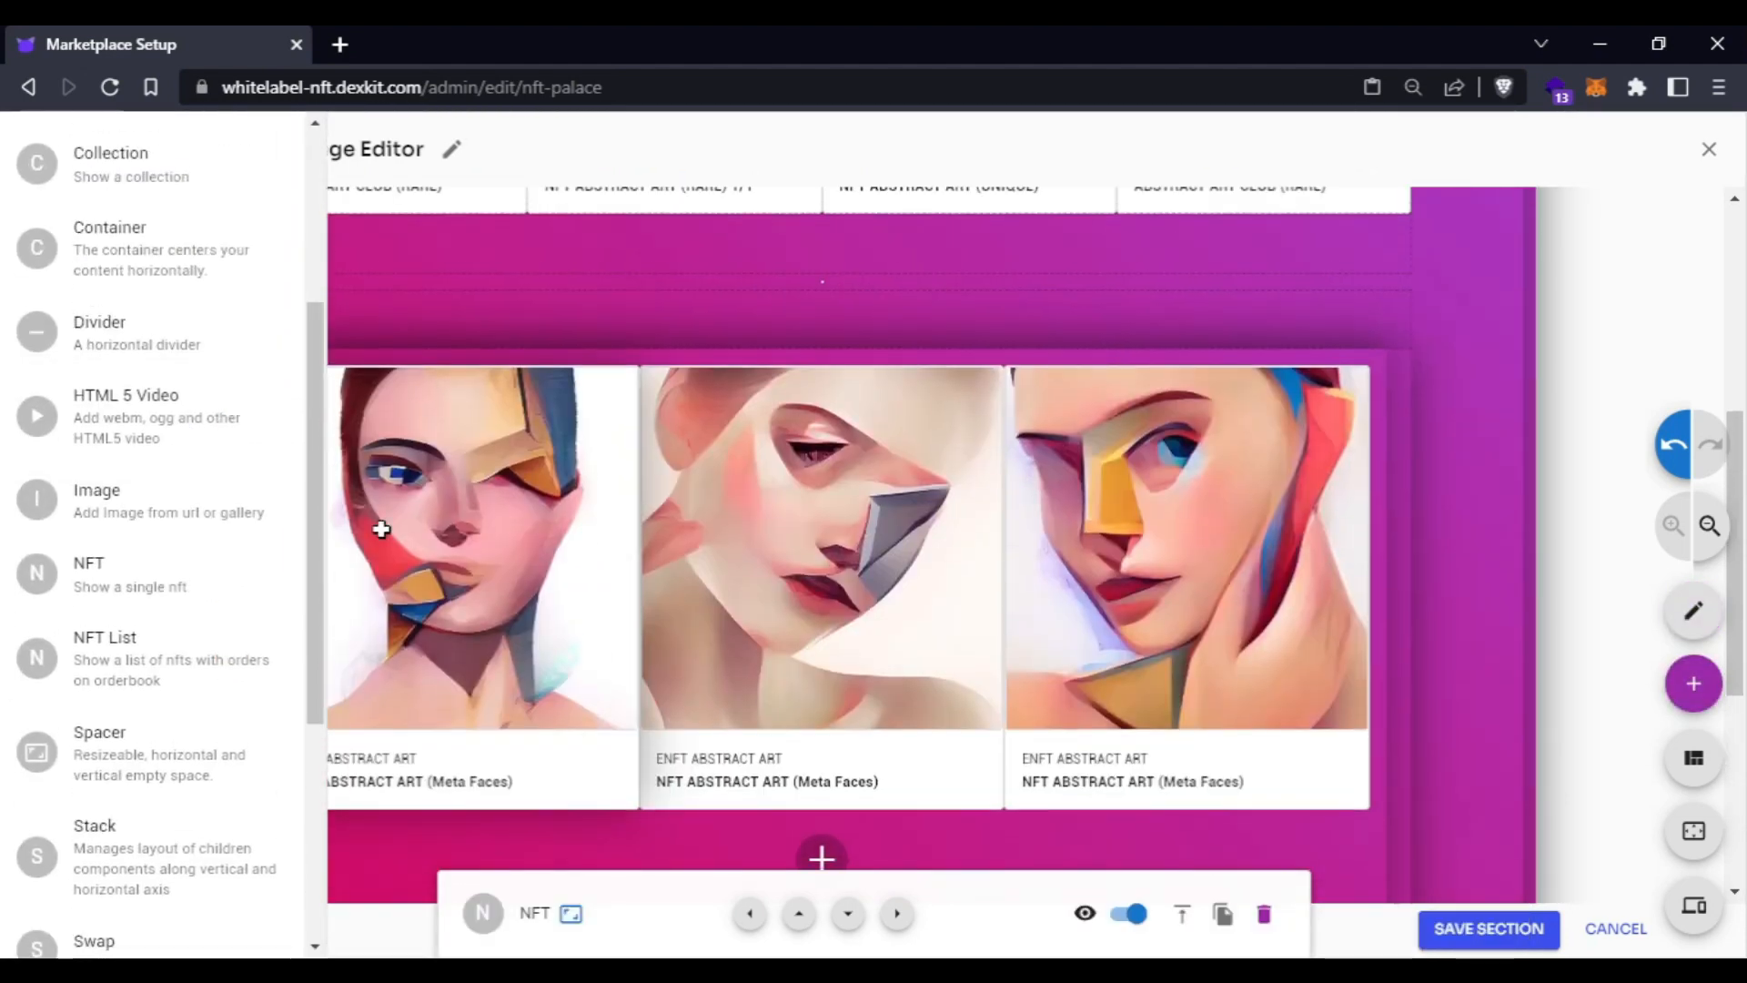
drag(107, 517, 804, 368)
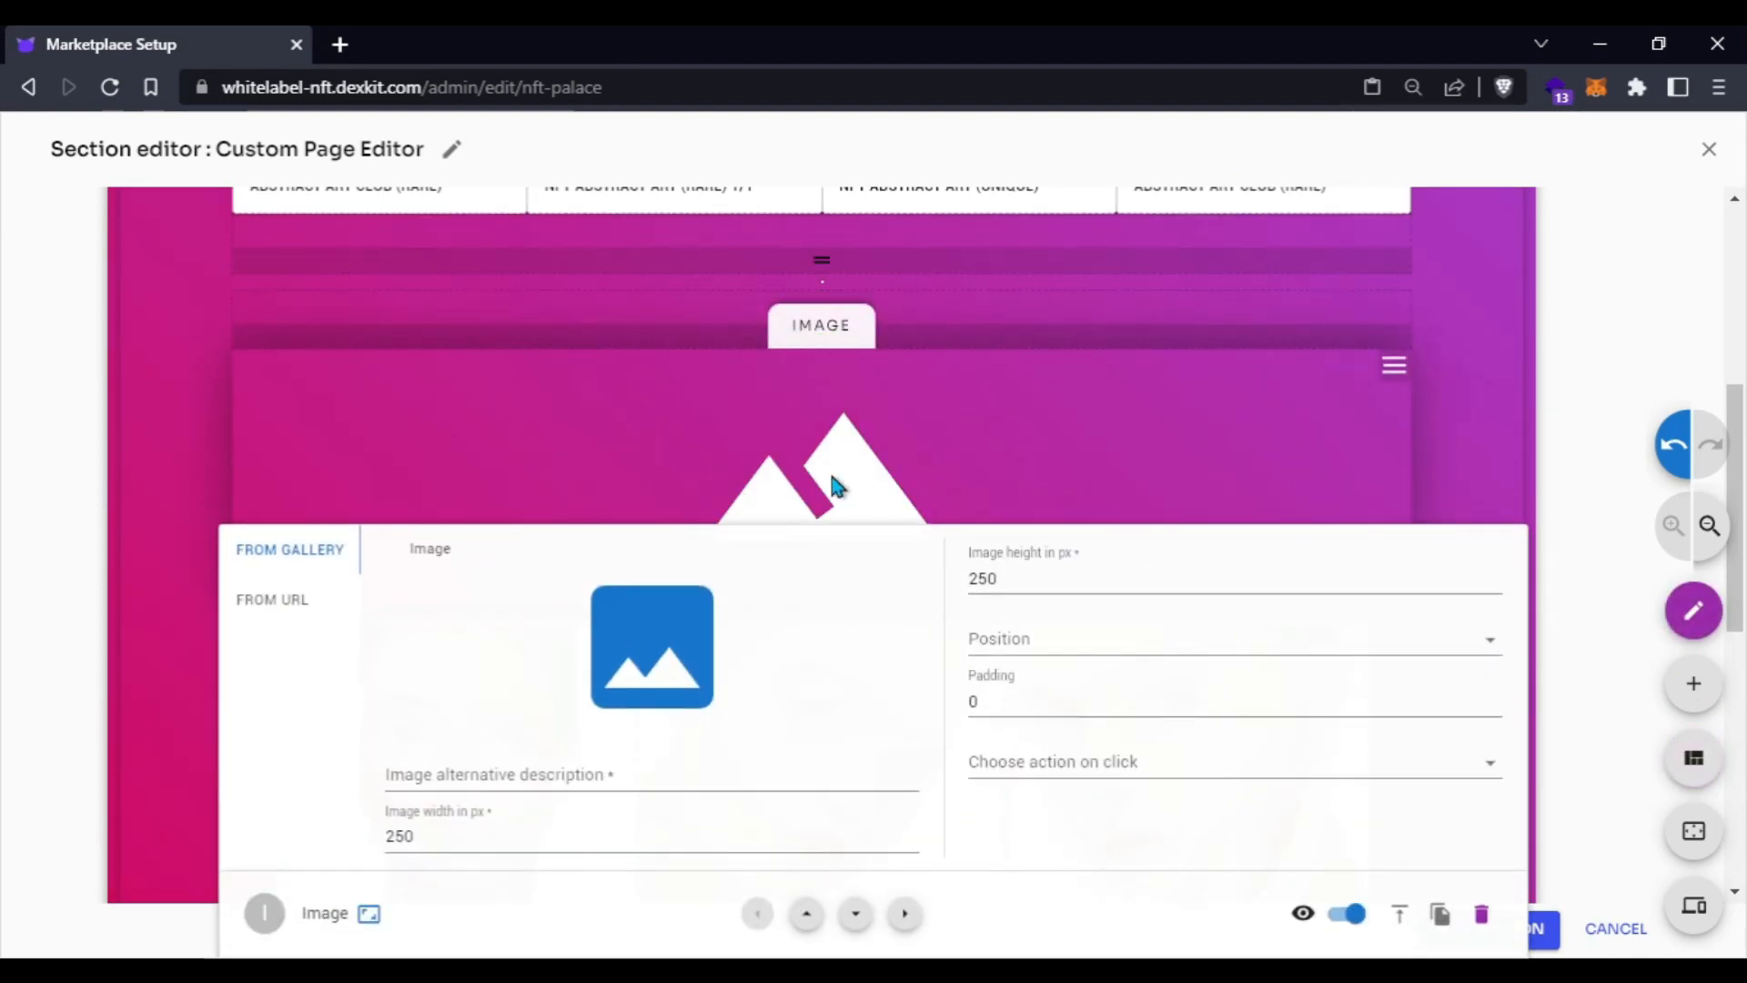
click(1481, 913)
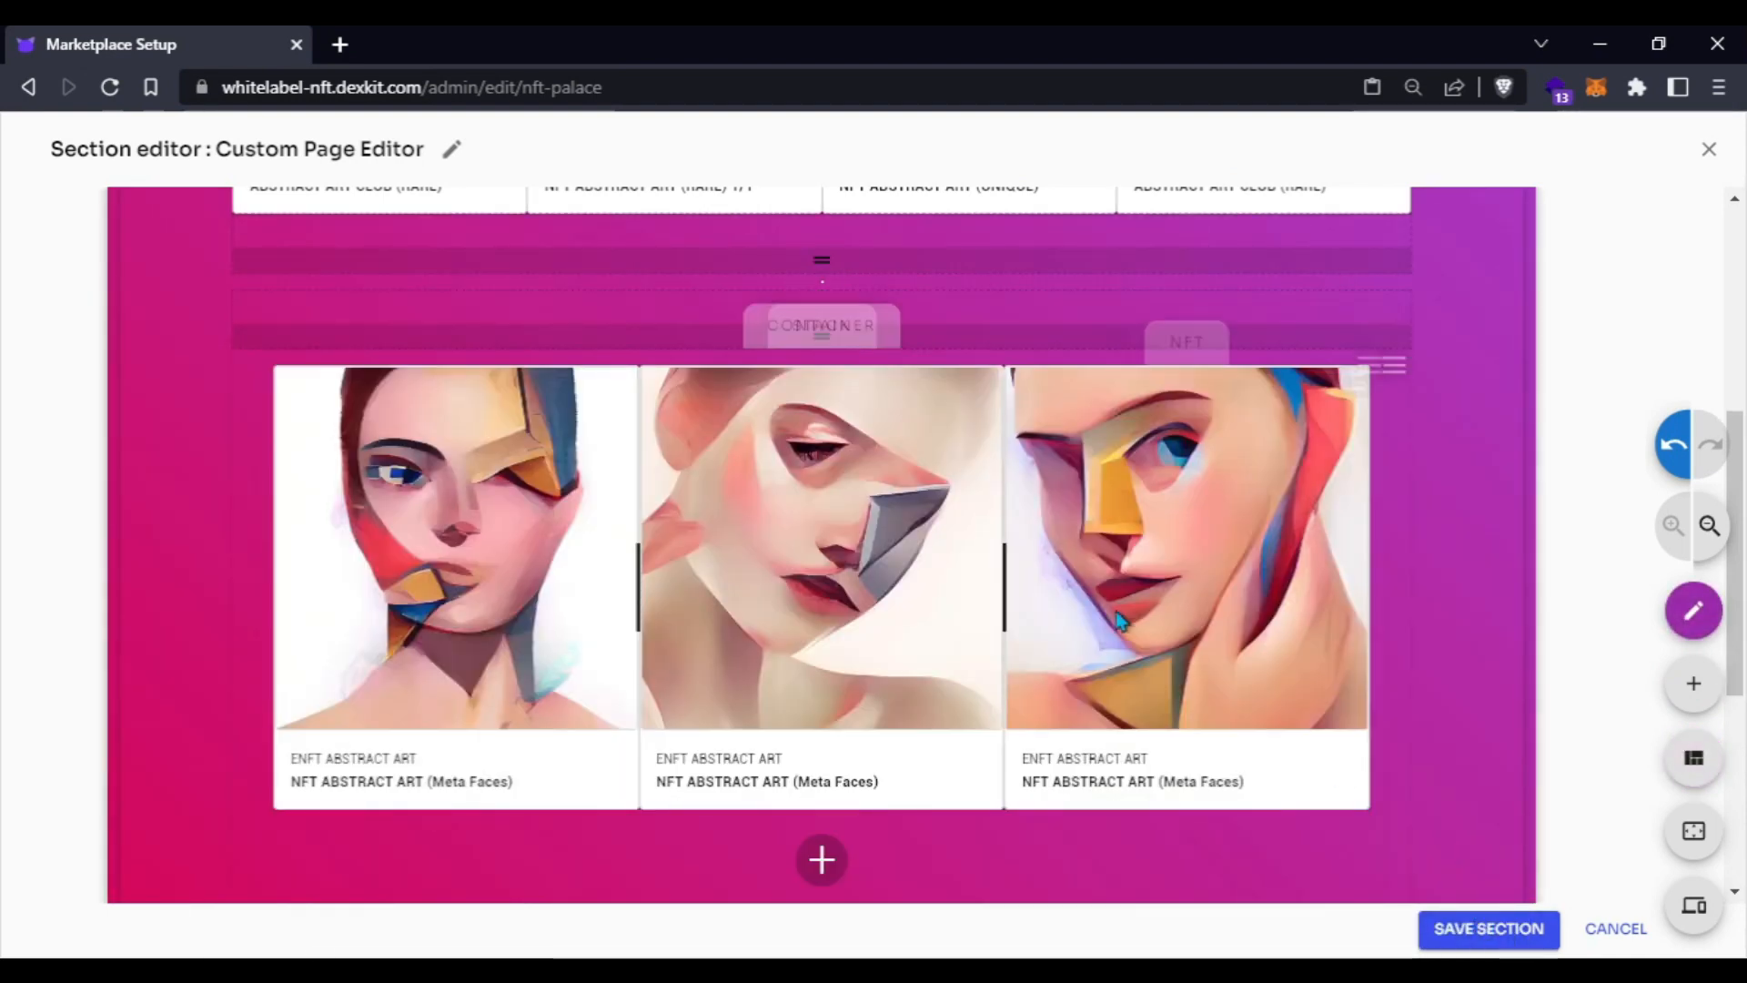
- Add a text block above the stack of three NFTs reading "Meta Faces (AI Generated)" with a person emoji
click(830, 851)
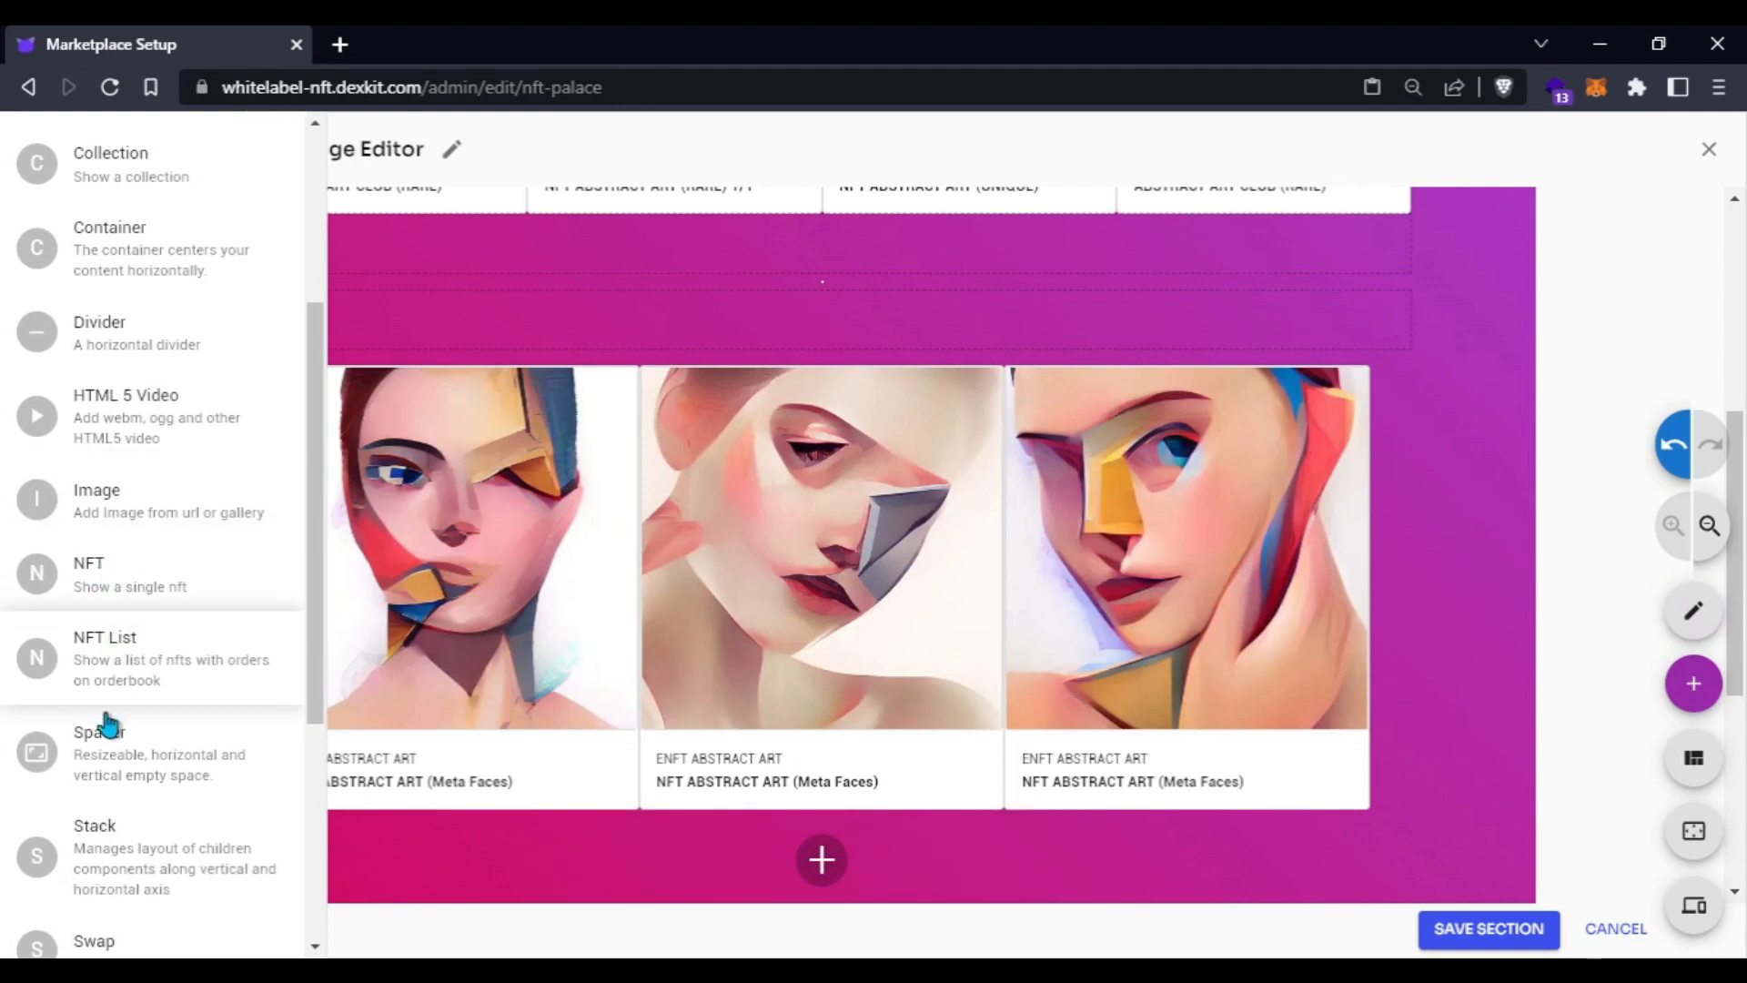
scroll(107, 728, down, 2)
scroll(132, 619, down, 2)
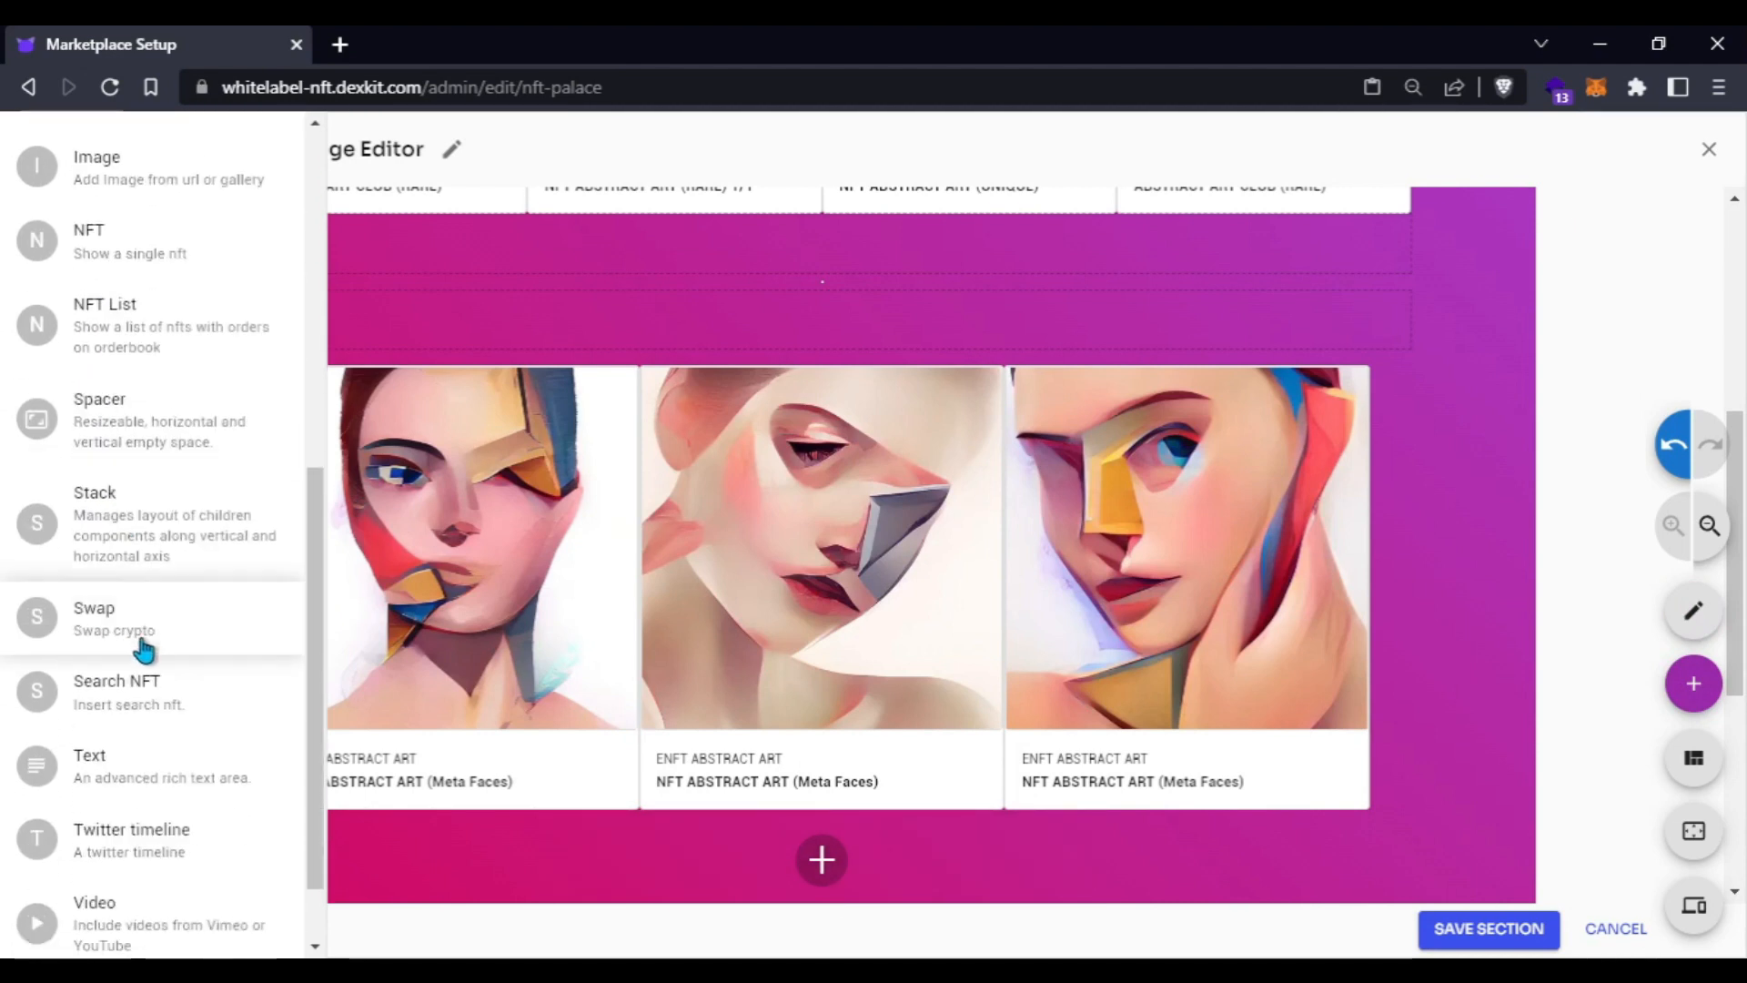
drag(123, 764, 788, 362)
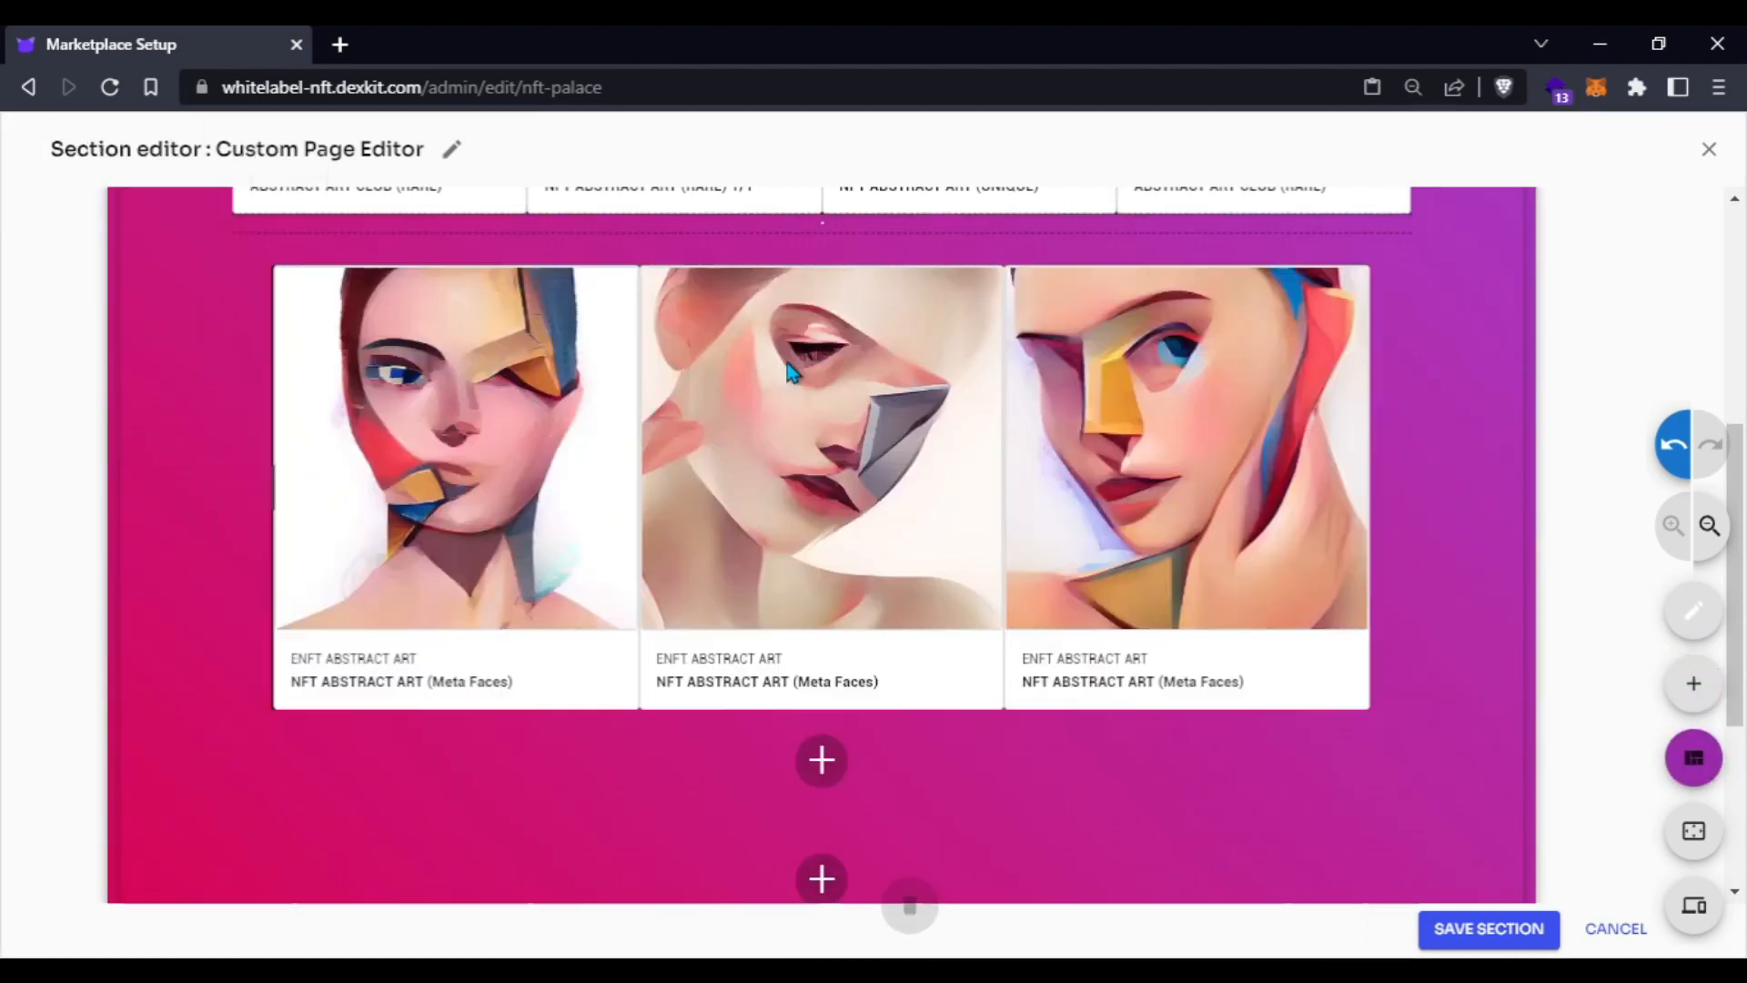
click(523, 385)
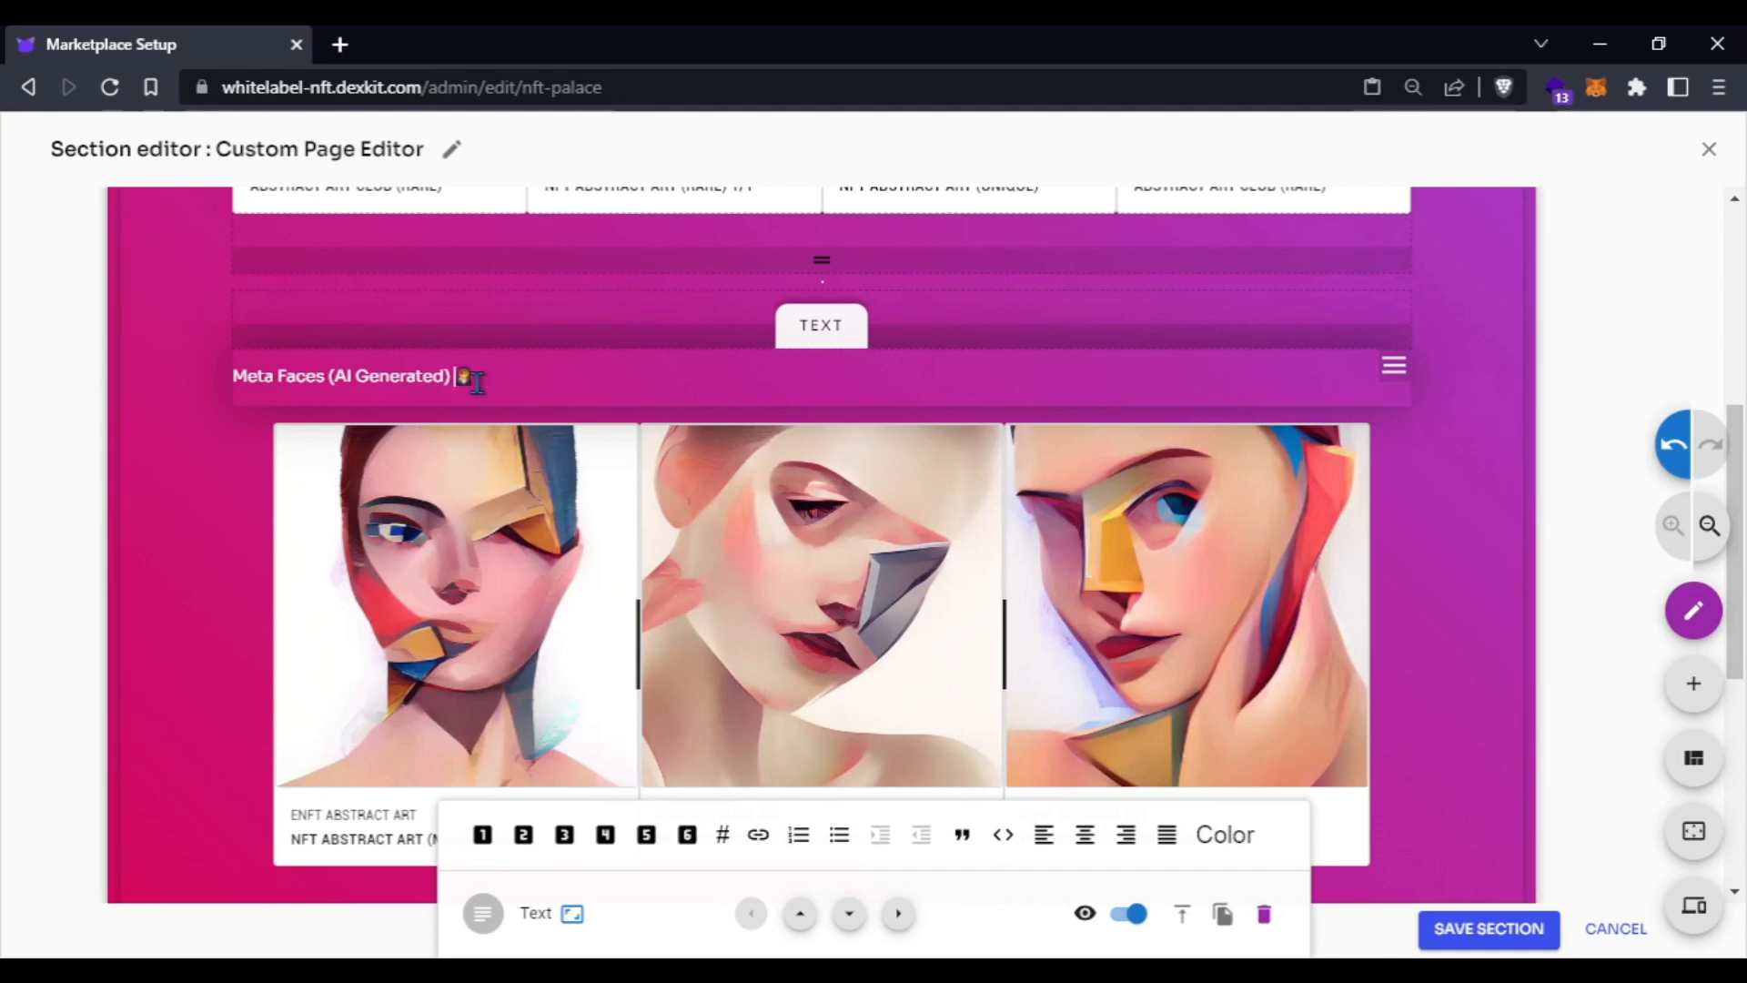
- Format the "Meta Faces (AI Generated)" text as a level 2 heading and center it
drag(477, 381, 233, 377)
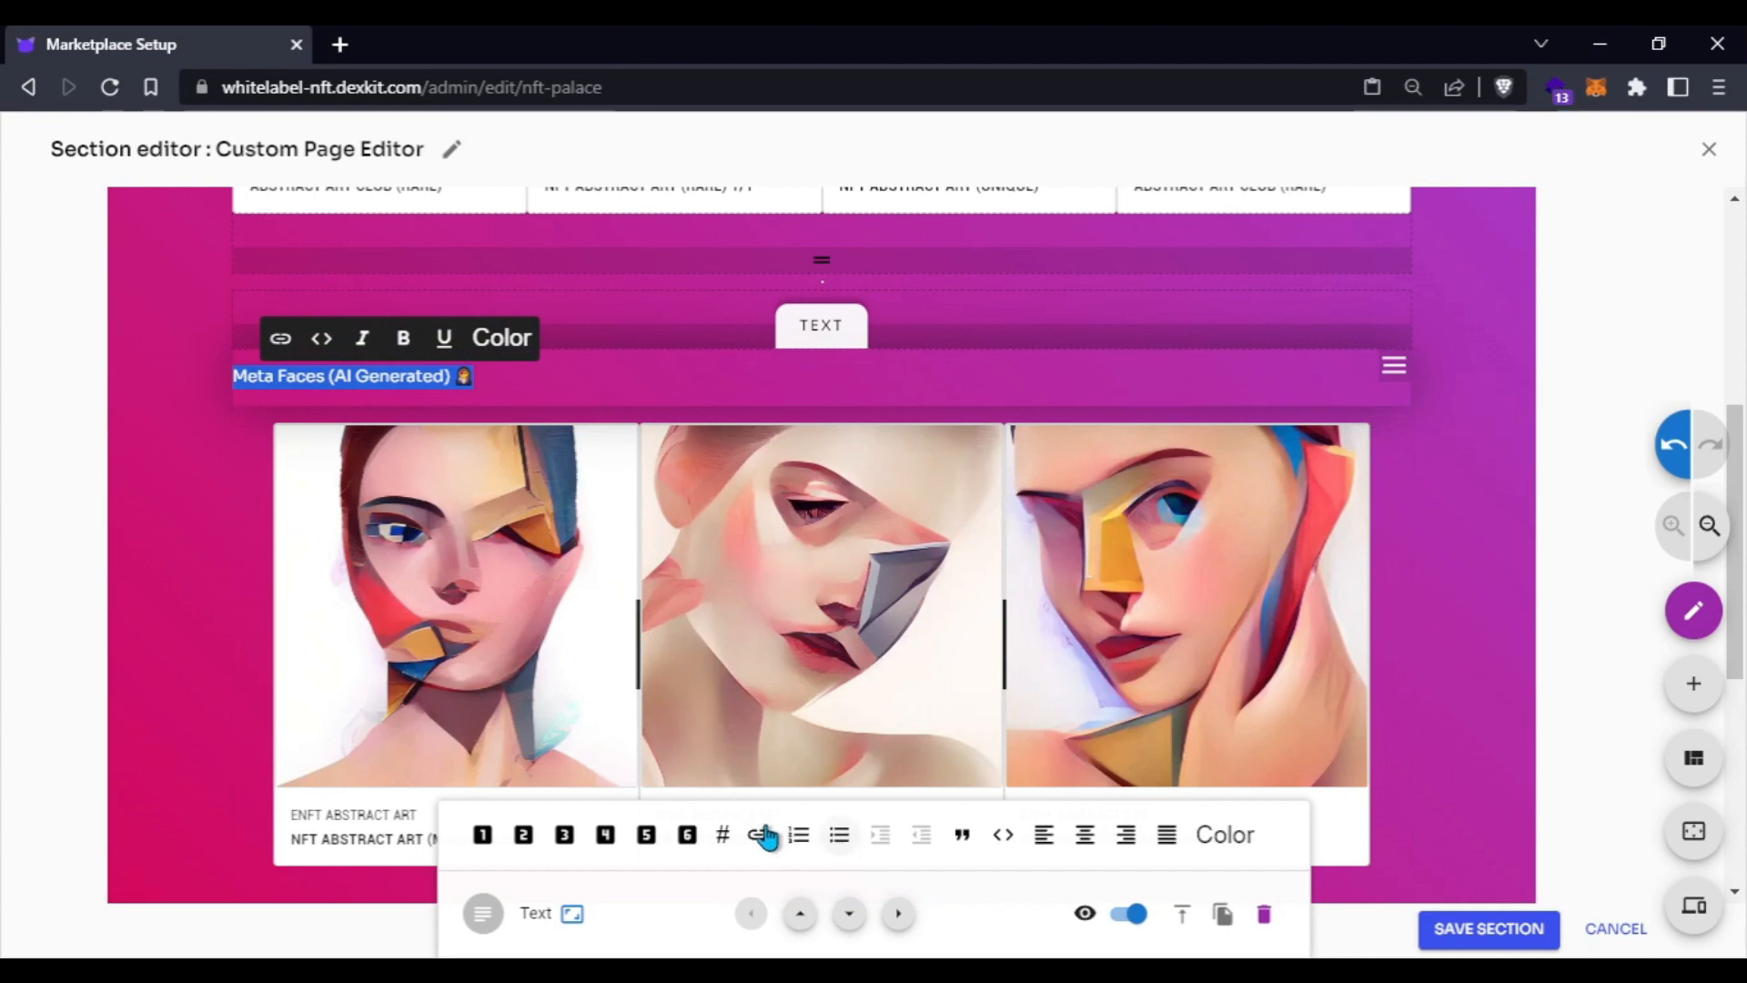
click(523, 834)
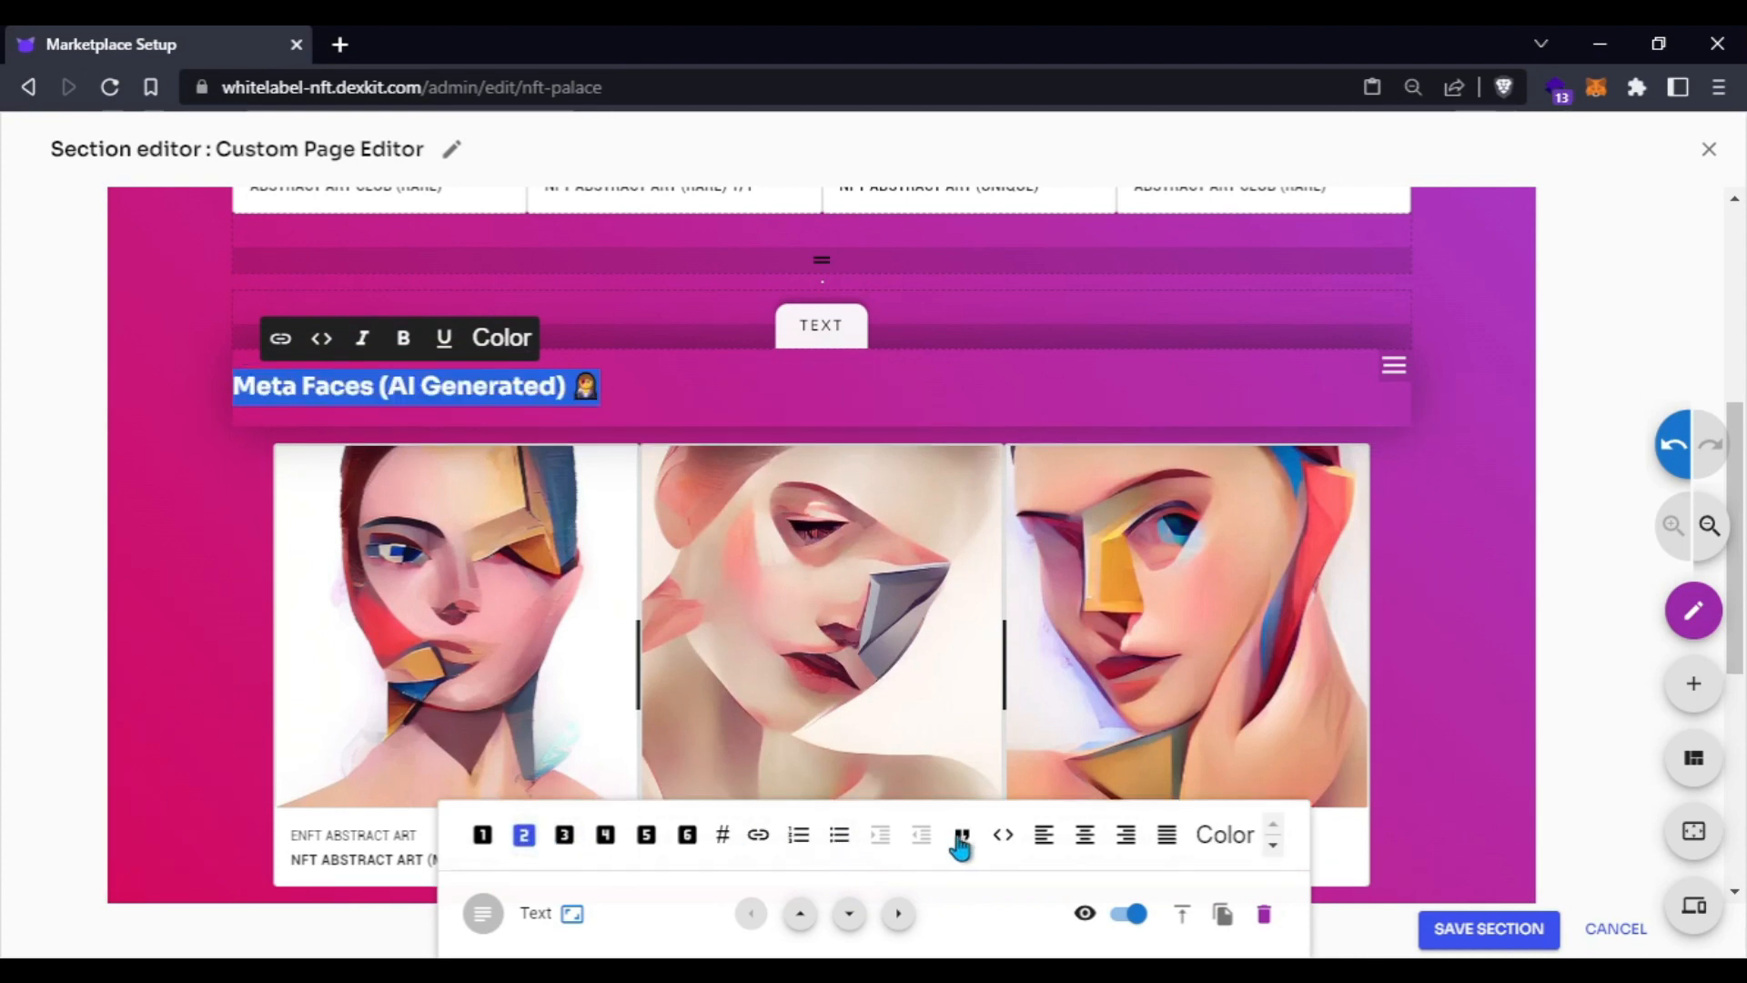
click(1085, 835)
scroll(850, 415, up, 5)
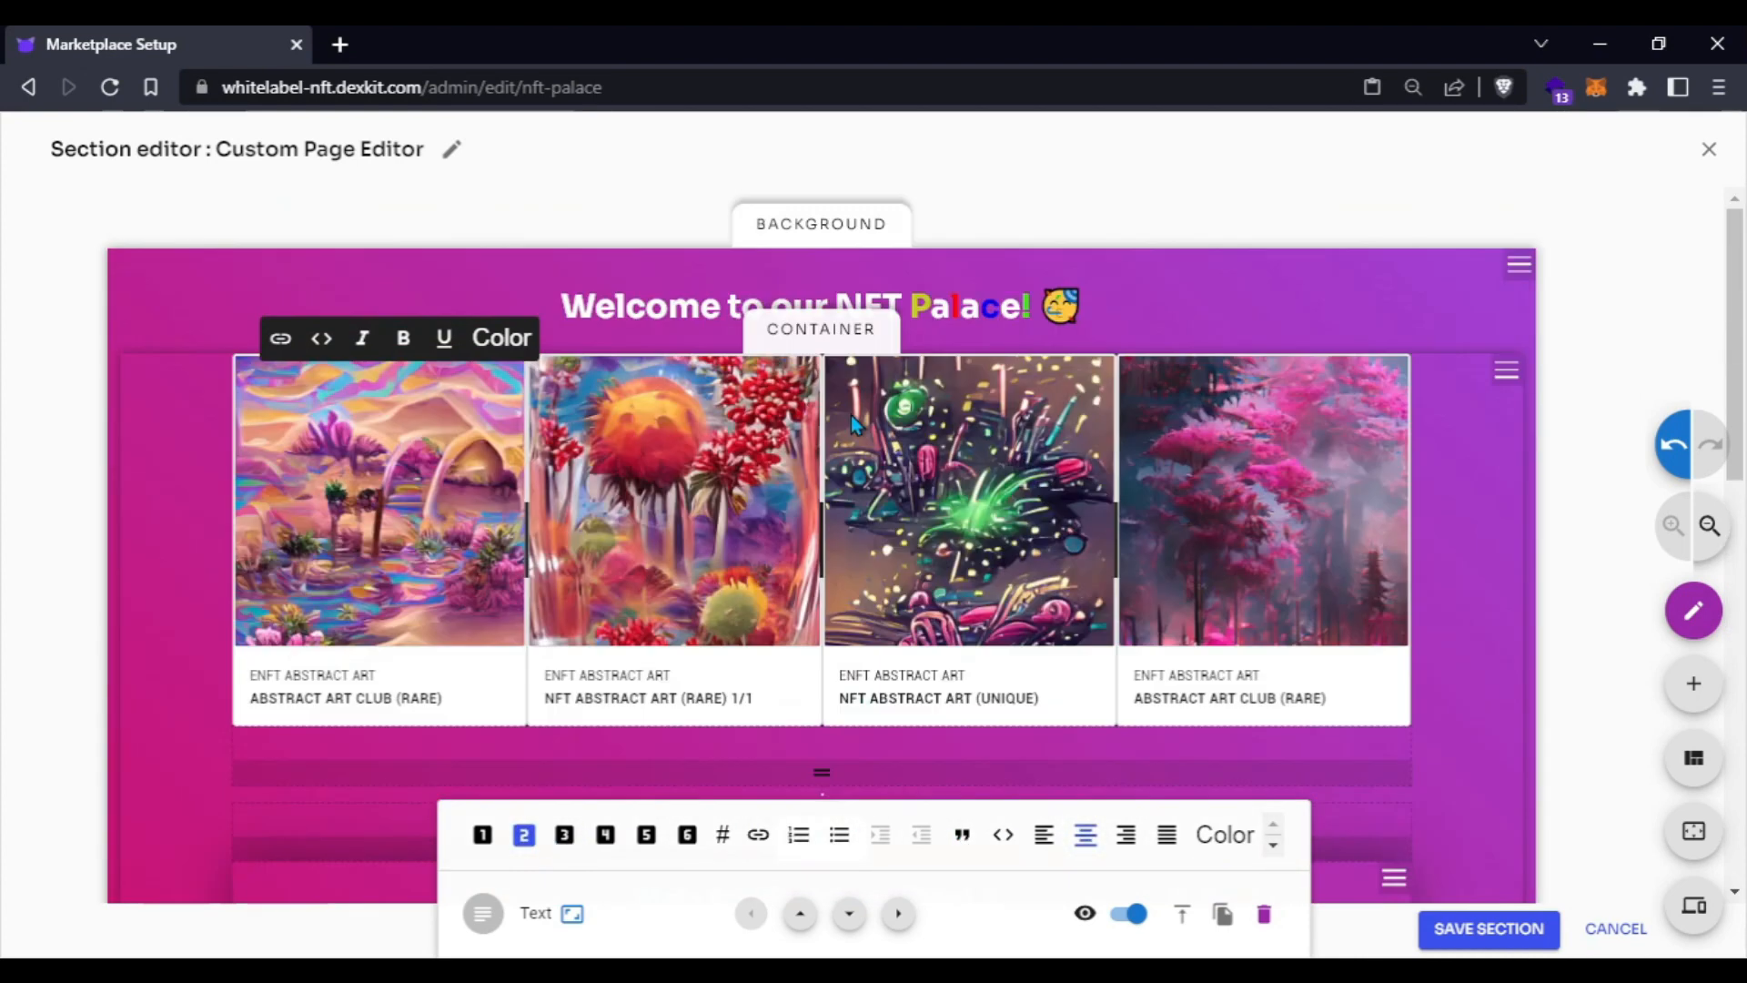
scroll(743, 626, down, 5)
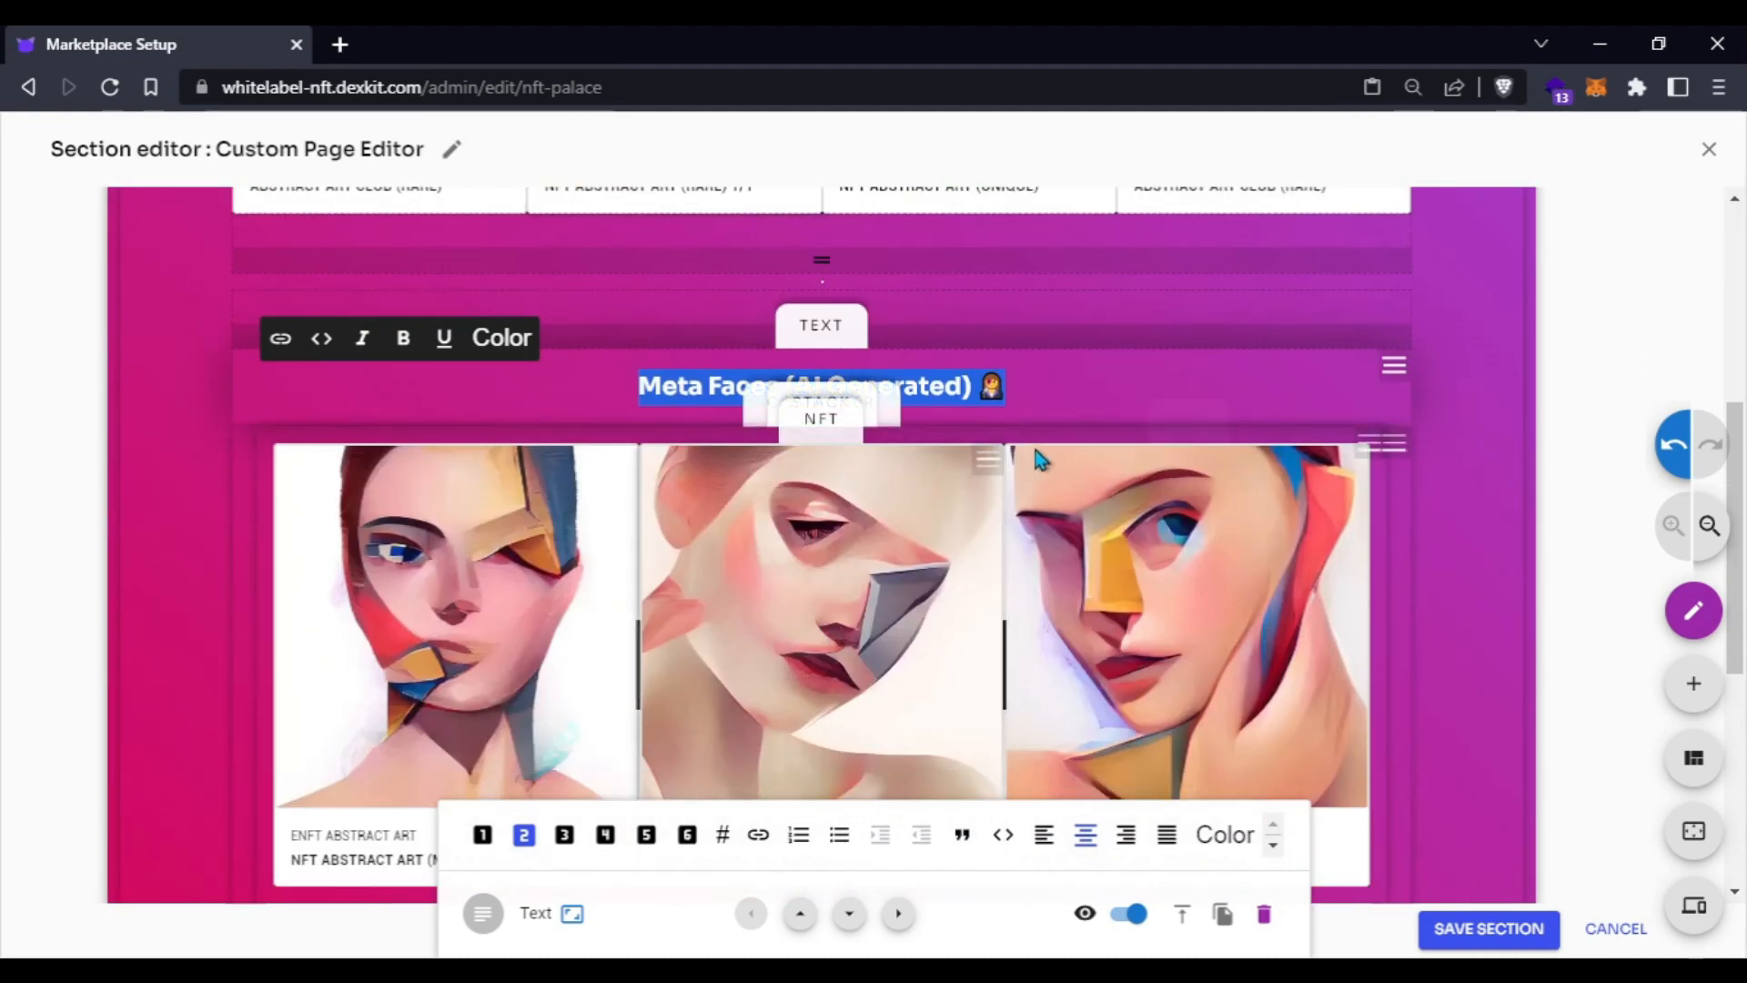
click(1066, 381)
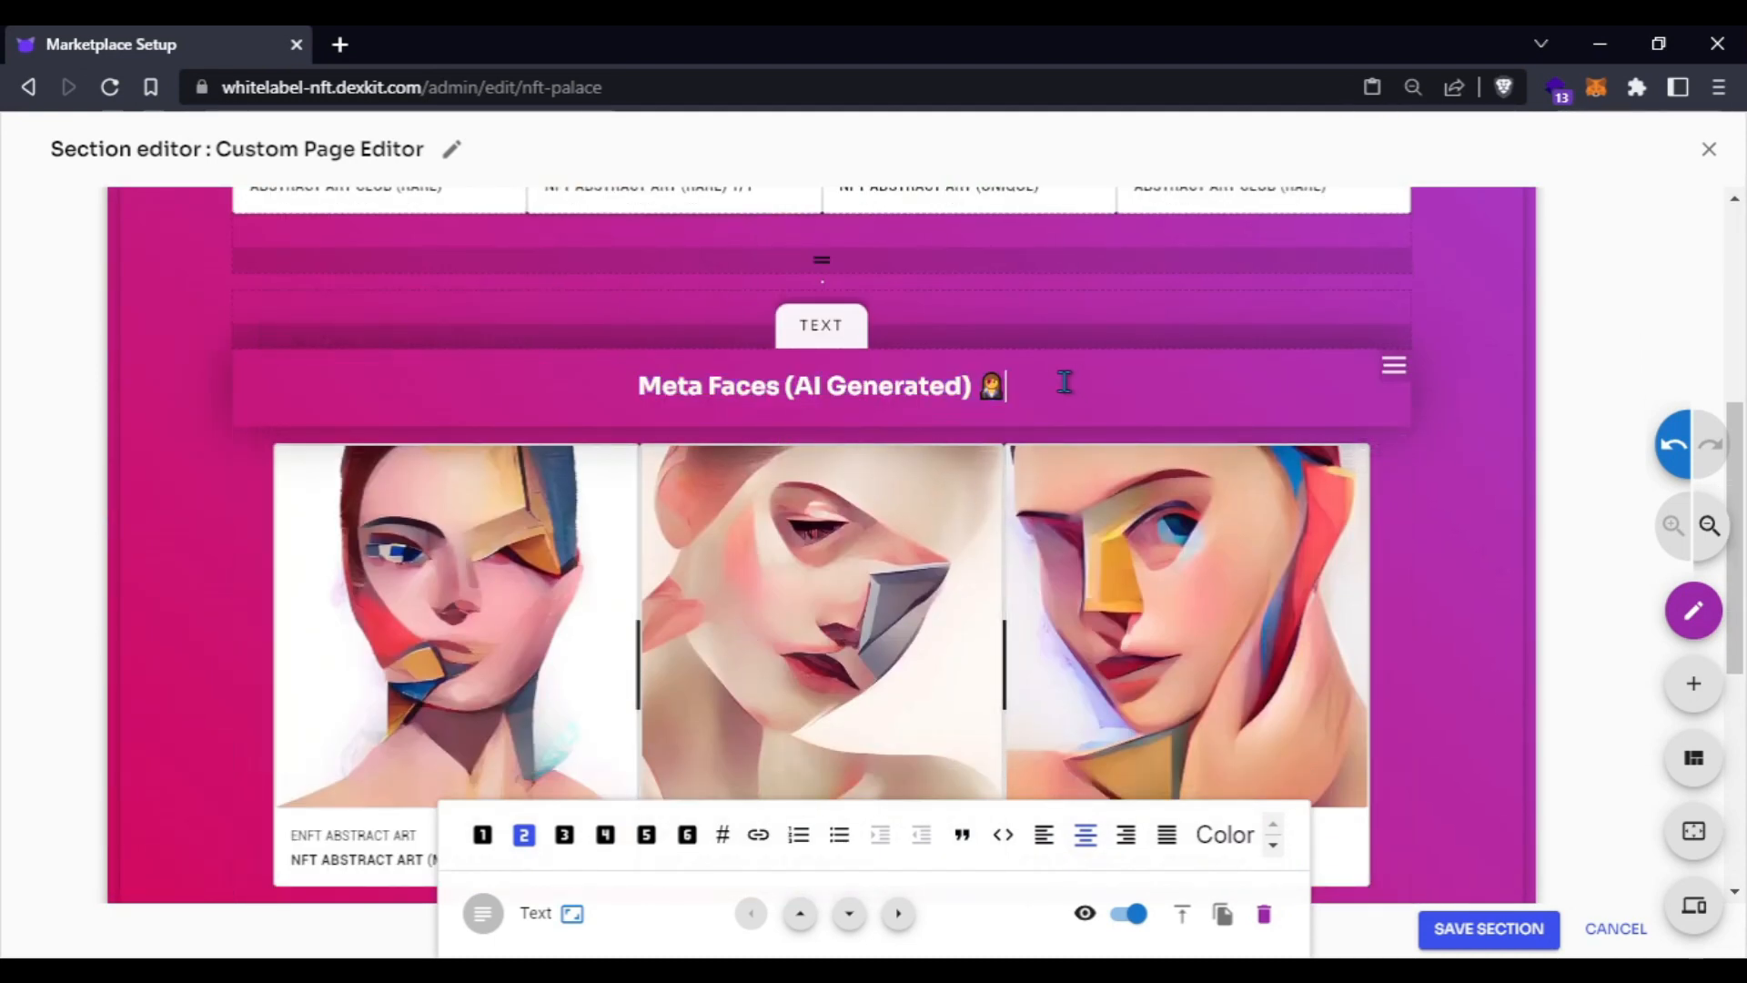
- Add a spacer block below the stack's three Meta Faces NFTs
scroll(1061, 396, down, 4)
click(821, 600)
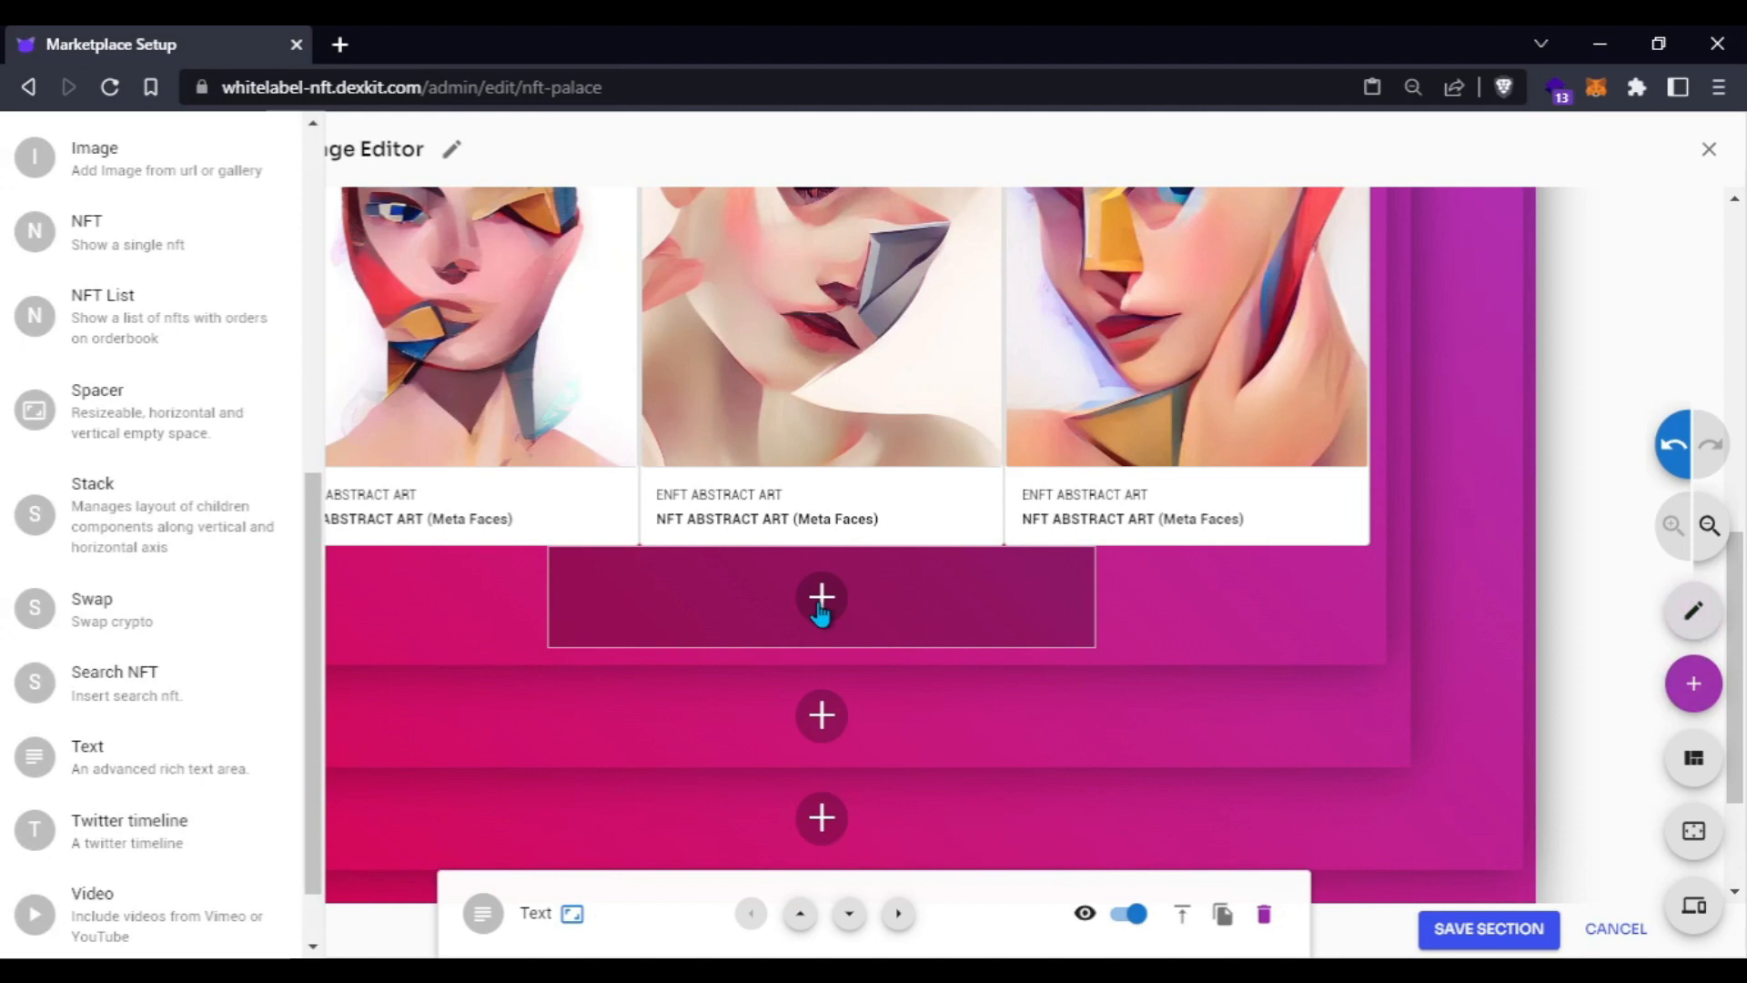
scroll(163, 692, down, 2)
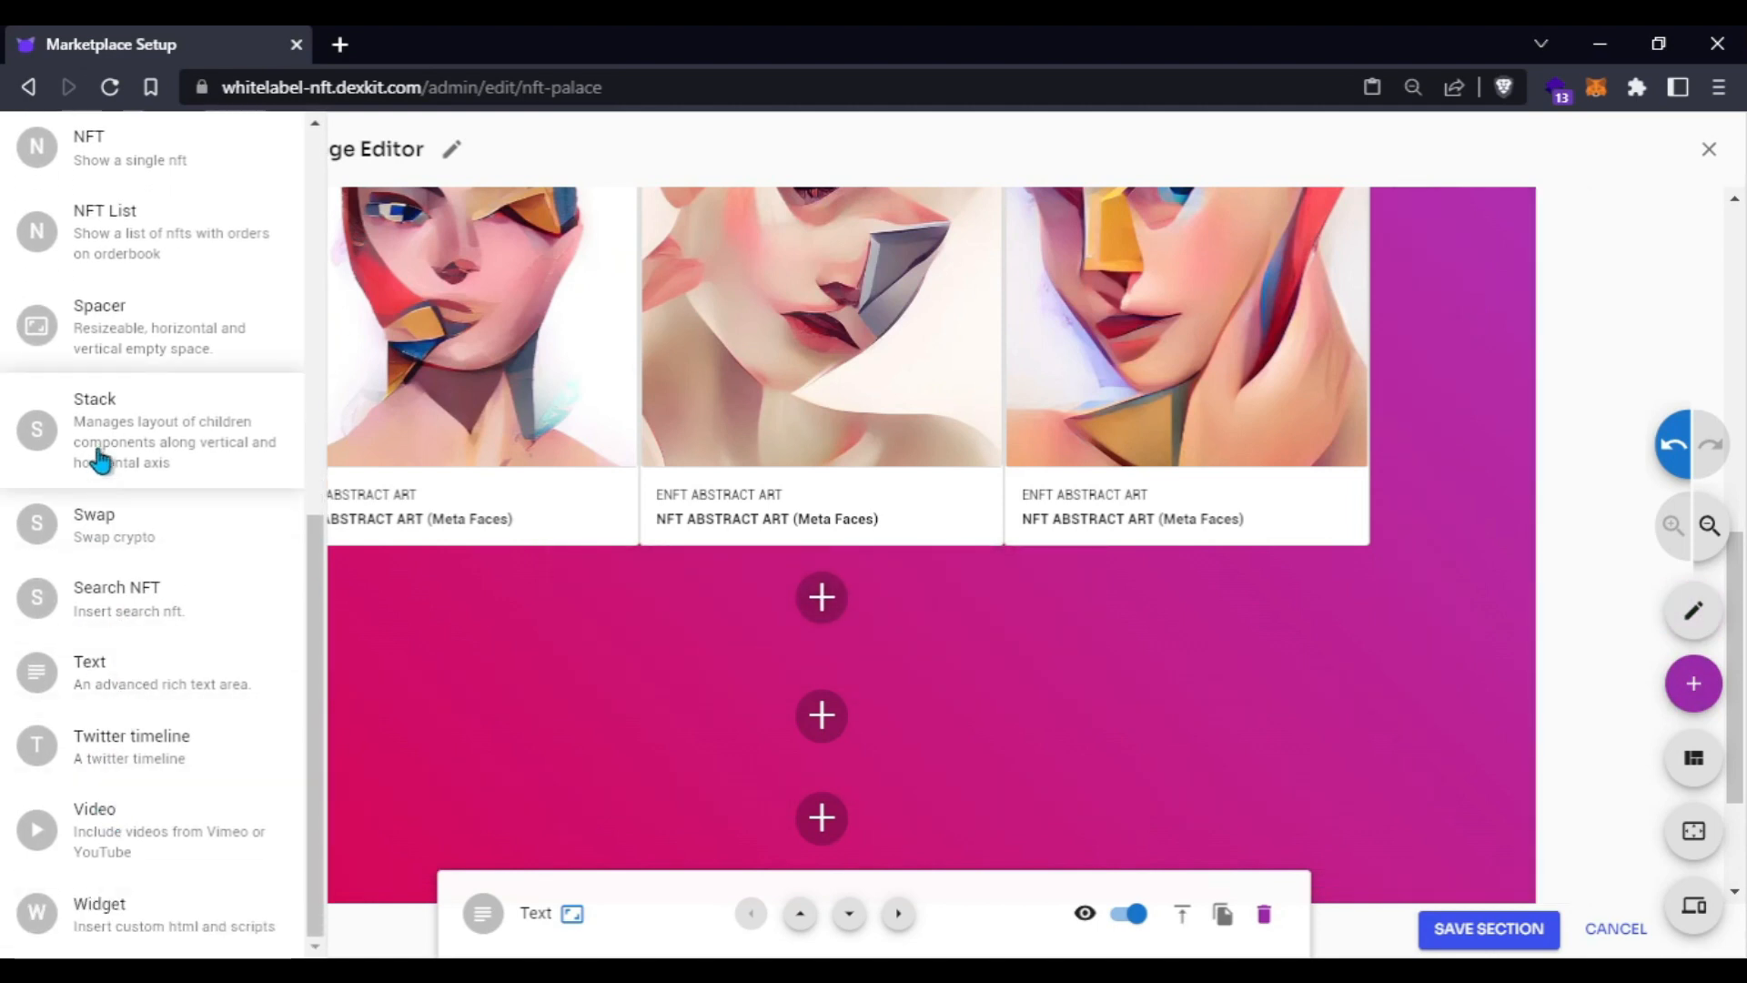
drag(113, 339, 800, 582)
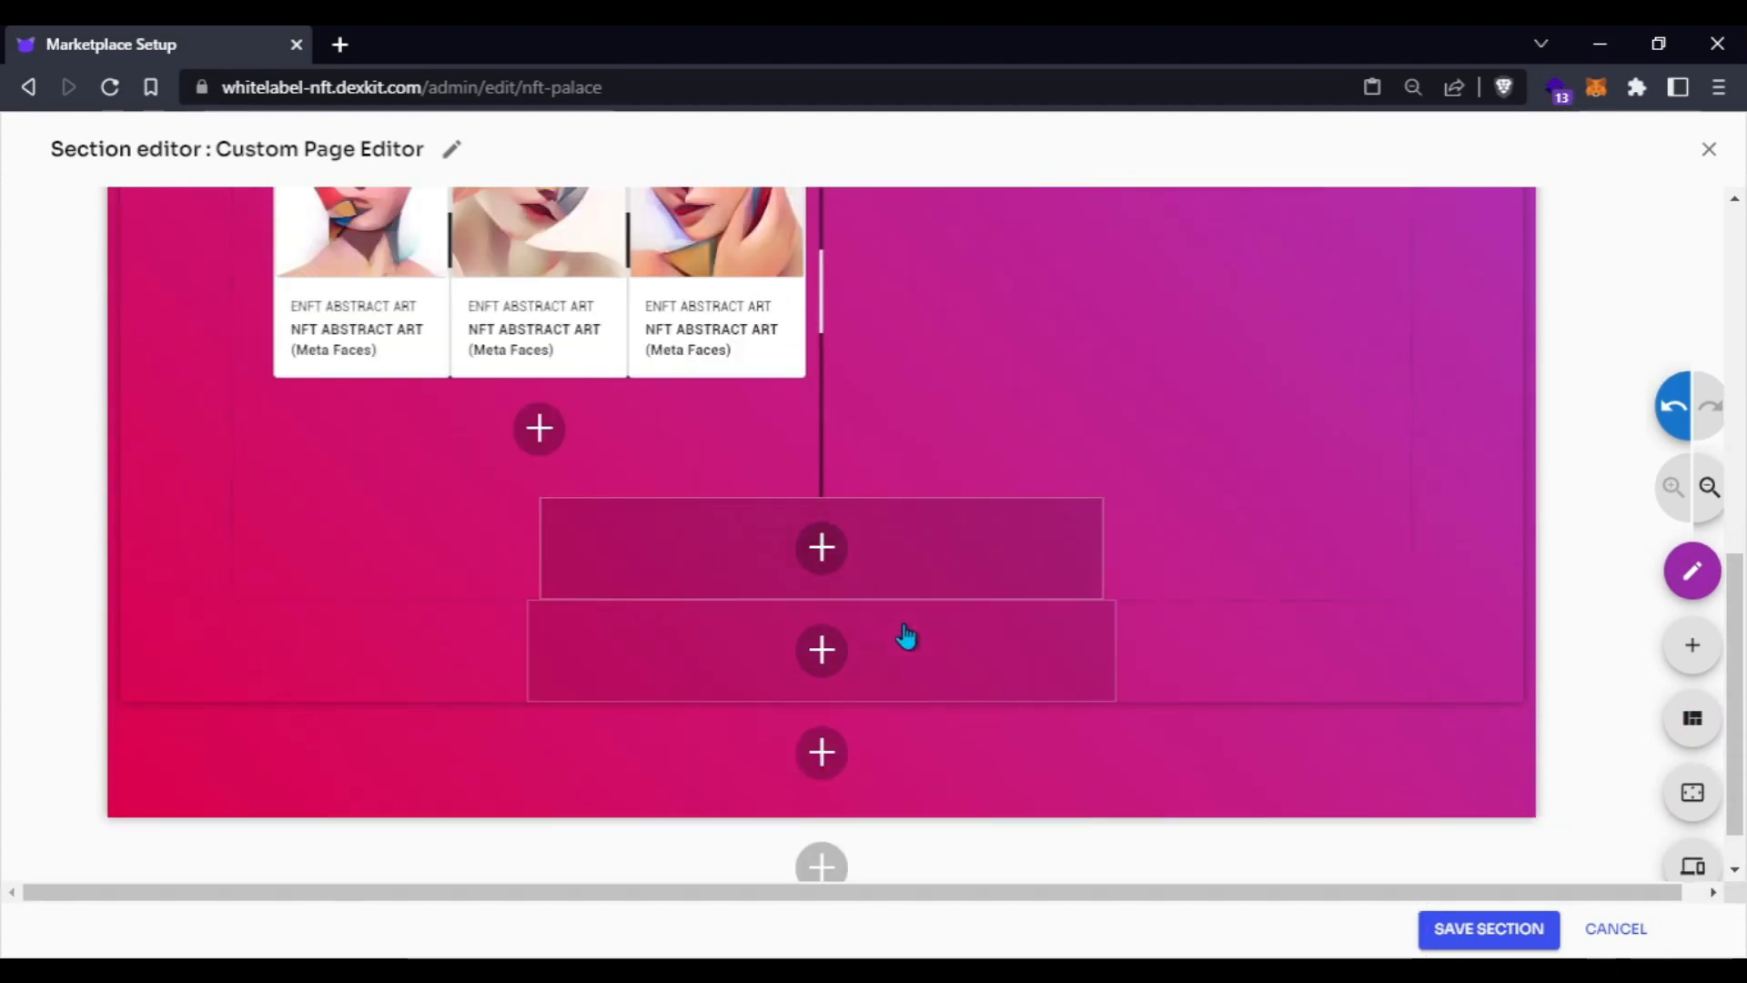
- Undo the layout change that put the spacer beside the NFTs, and stretch the spacer below them taller
scroll(904, 636, up, 3)
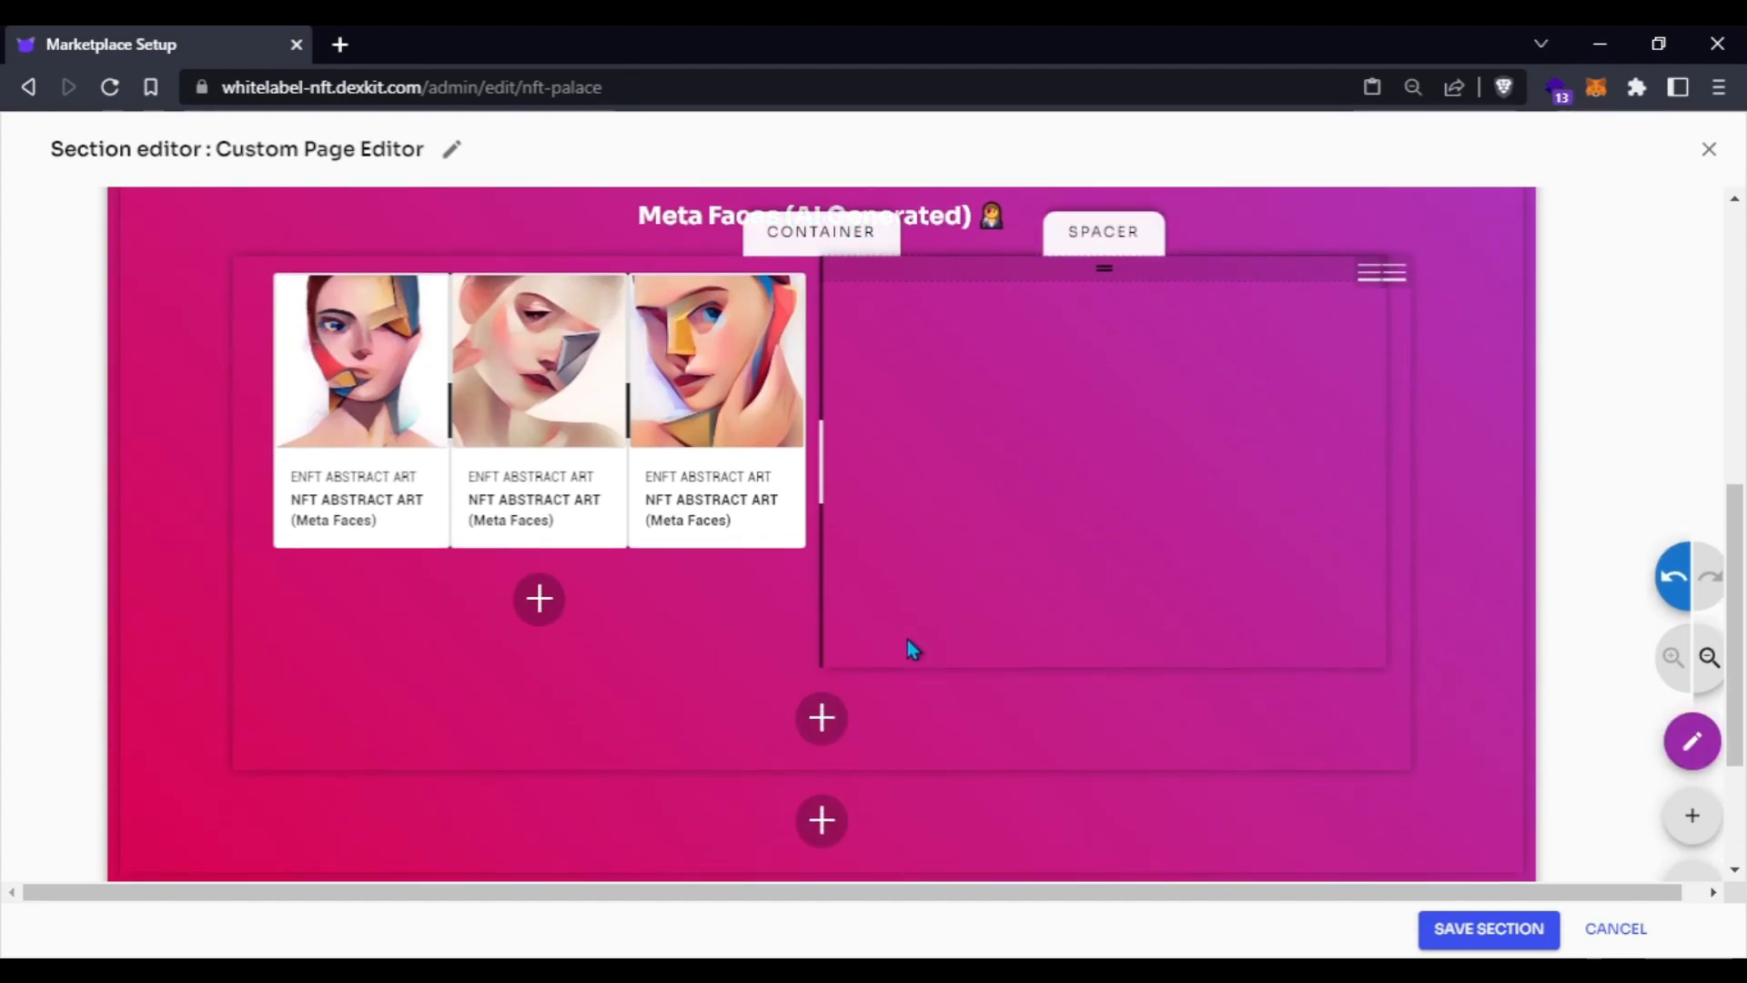
click(908, 641)
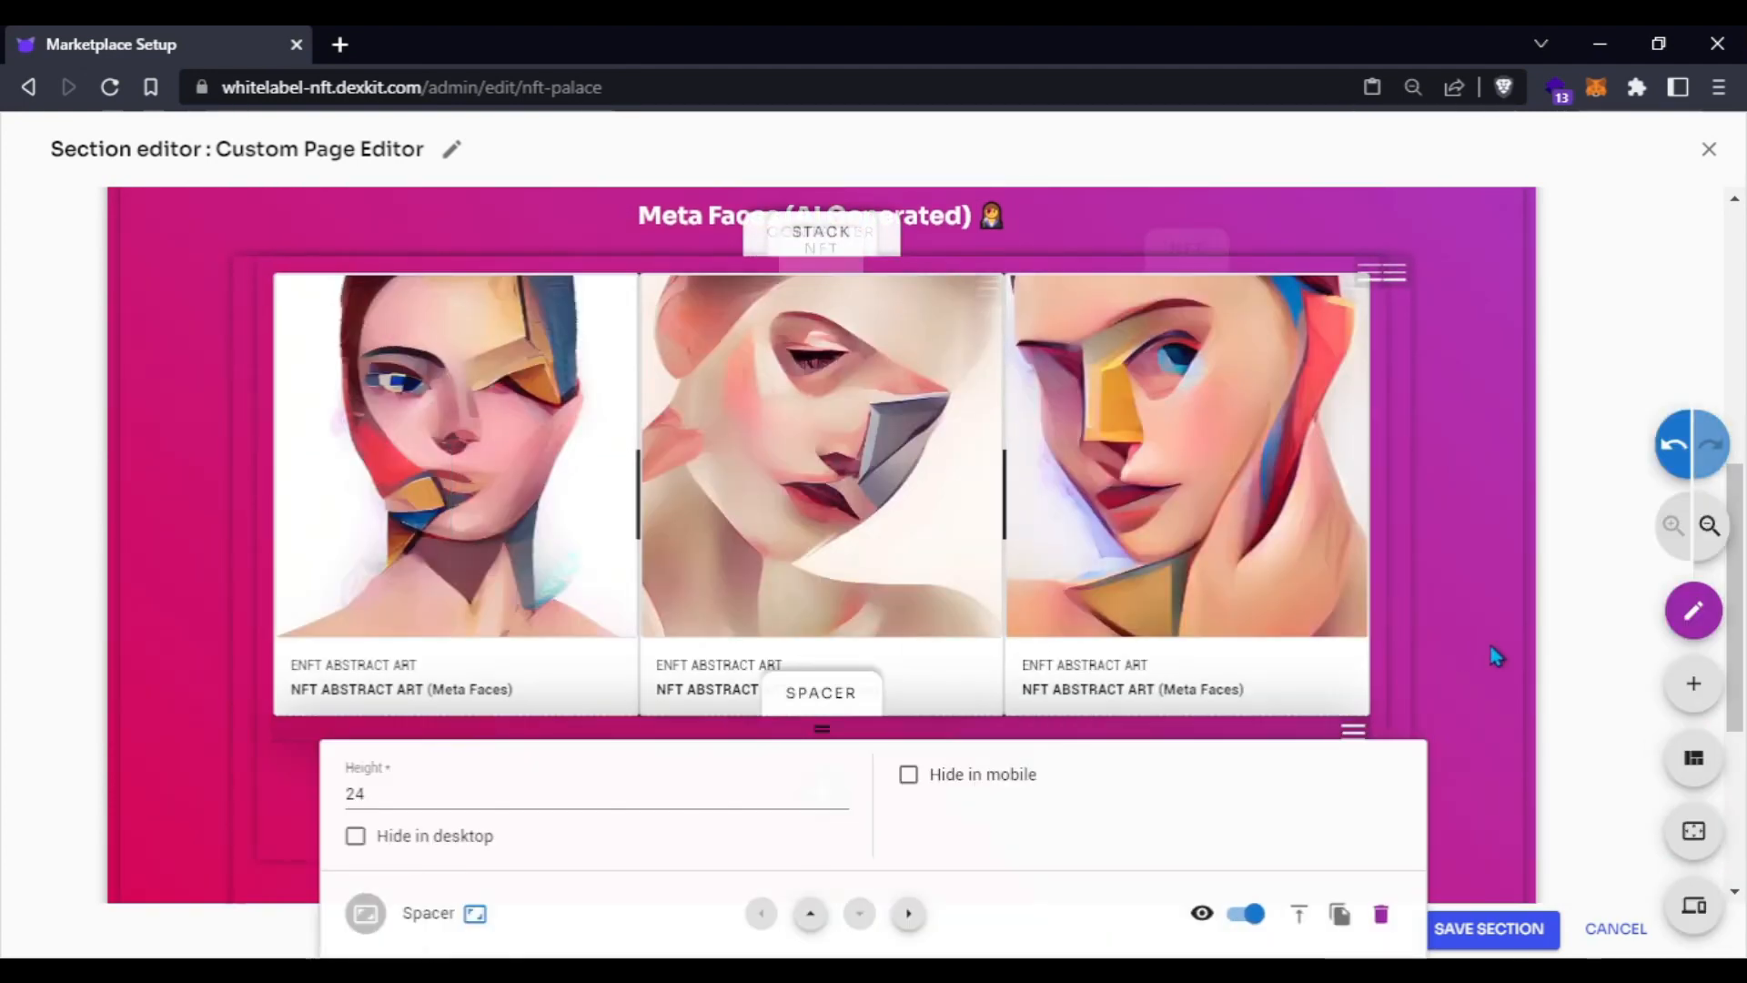
click(1677, 451)
scroll(1083, 655, down, 2)
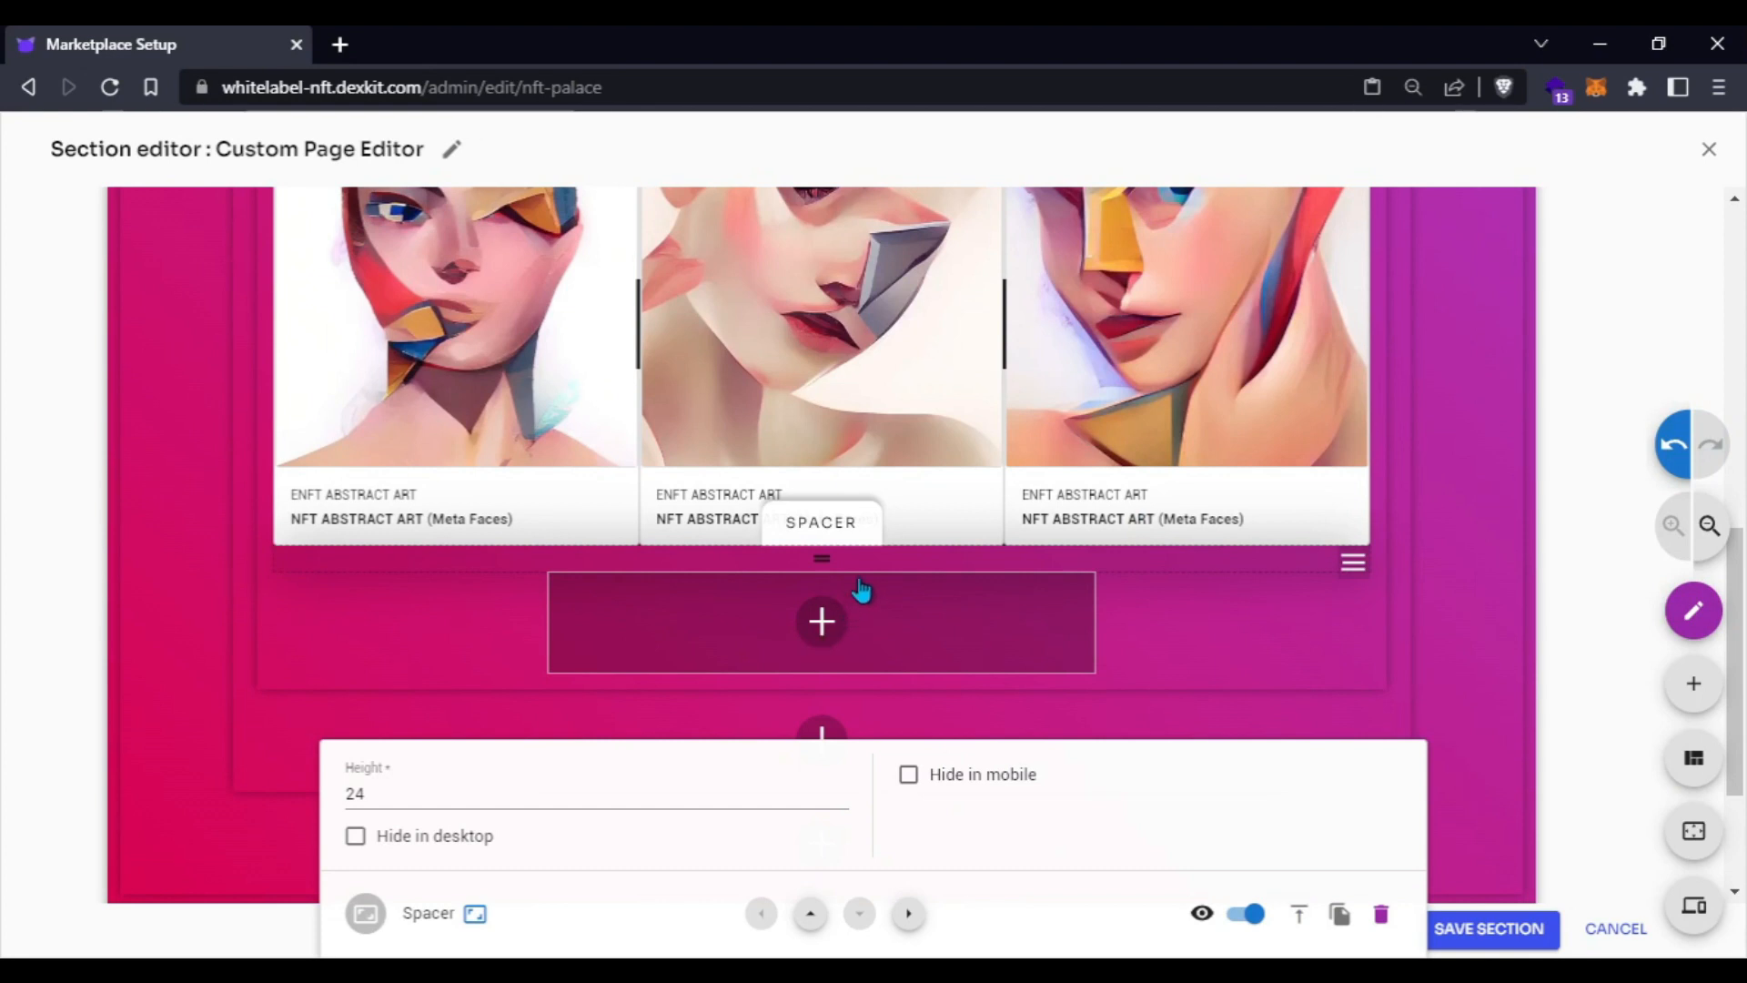
drag(867, 560, 867, 571)
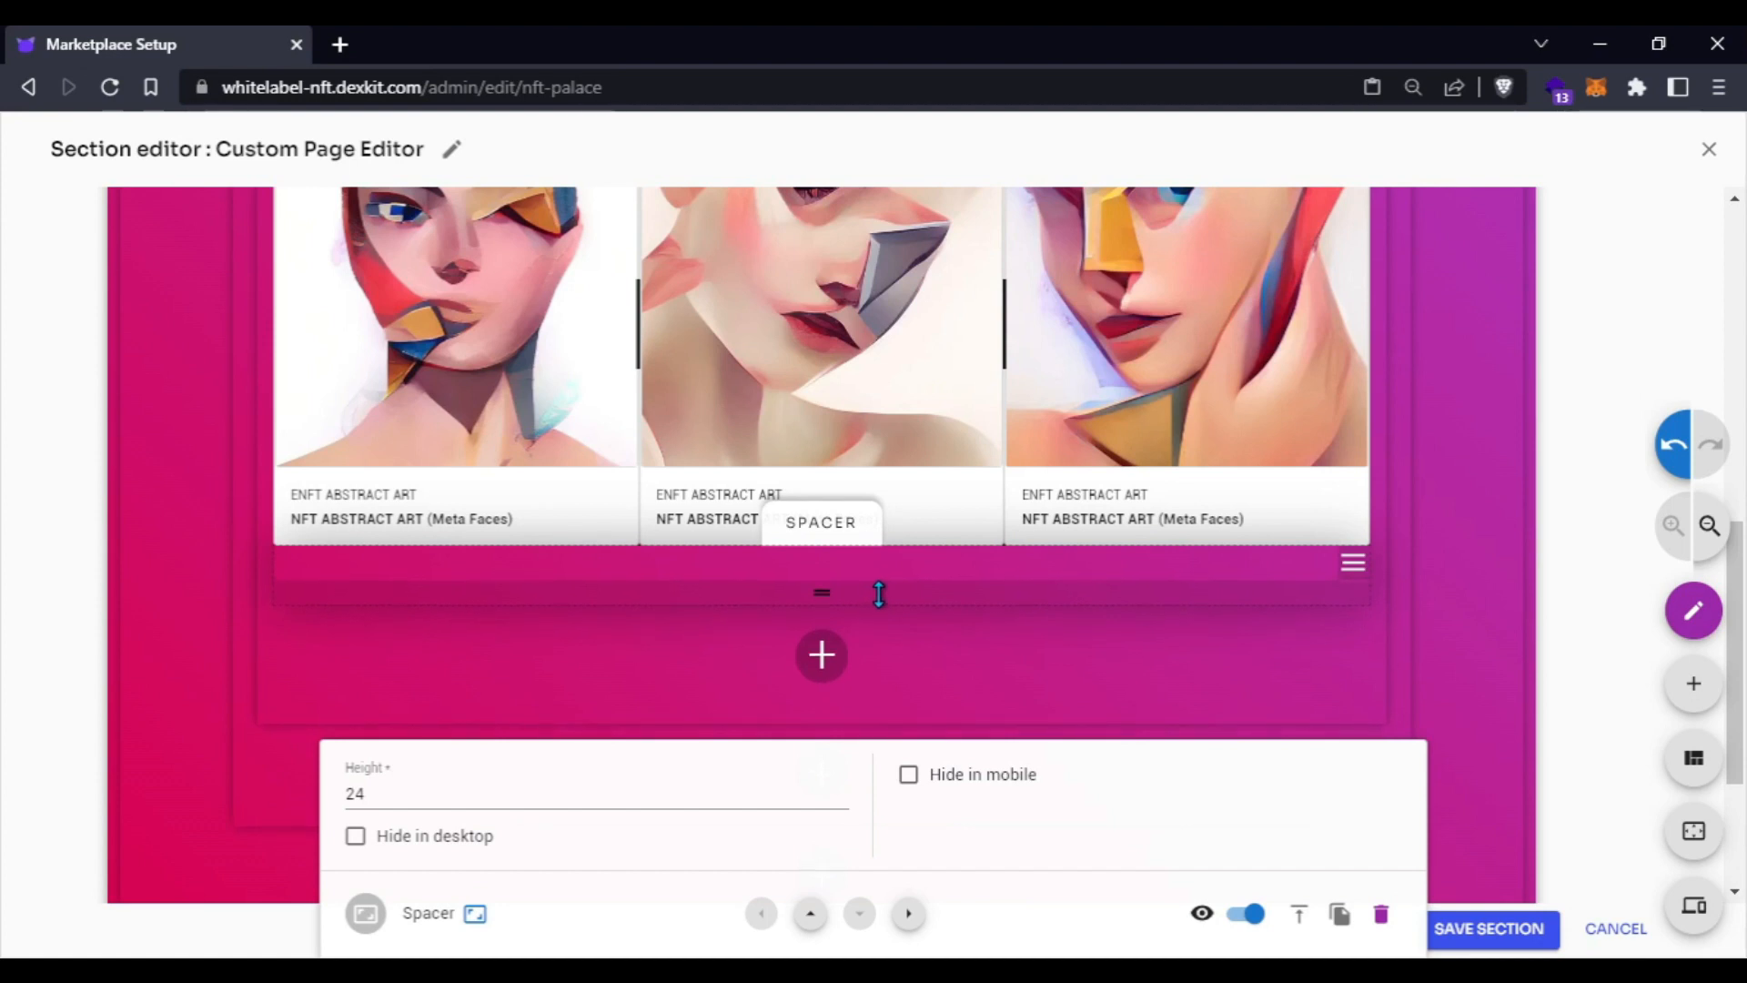
- Add a horizontal divider directly below the spacer under the three NFTs
click(822, 655)
scroll(61, 558, up, 5)
scroll(61, 559, up, 2)
drag(109, 455, 818, 648)
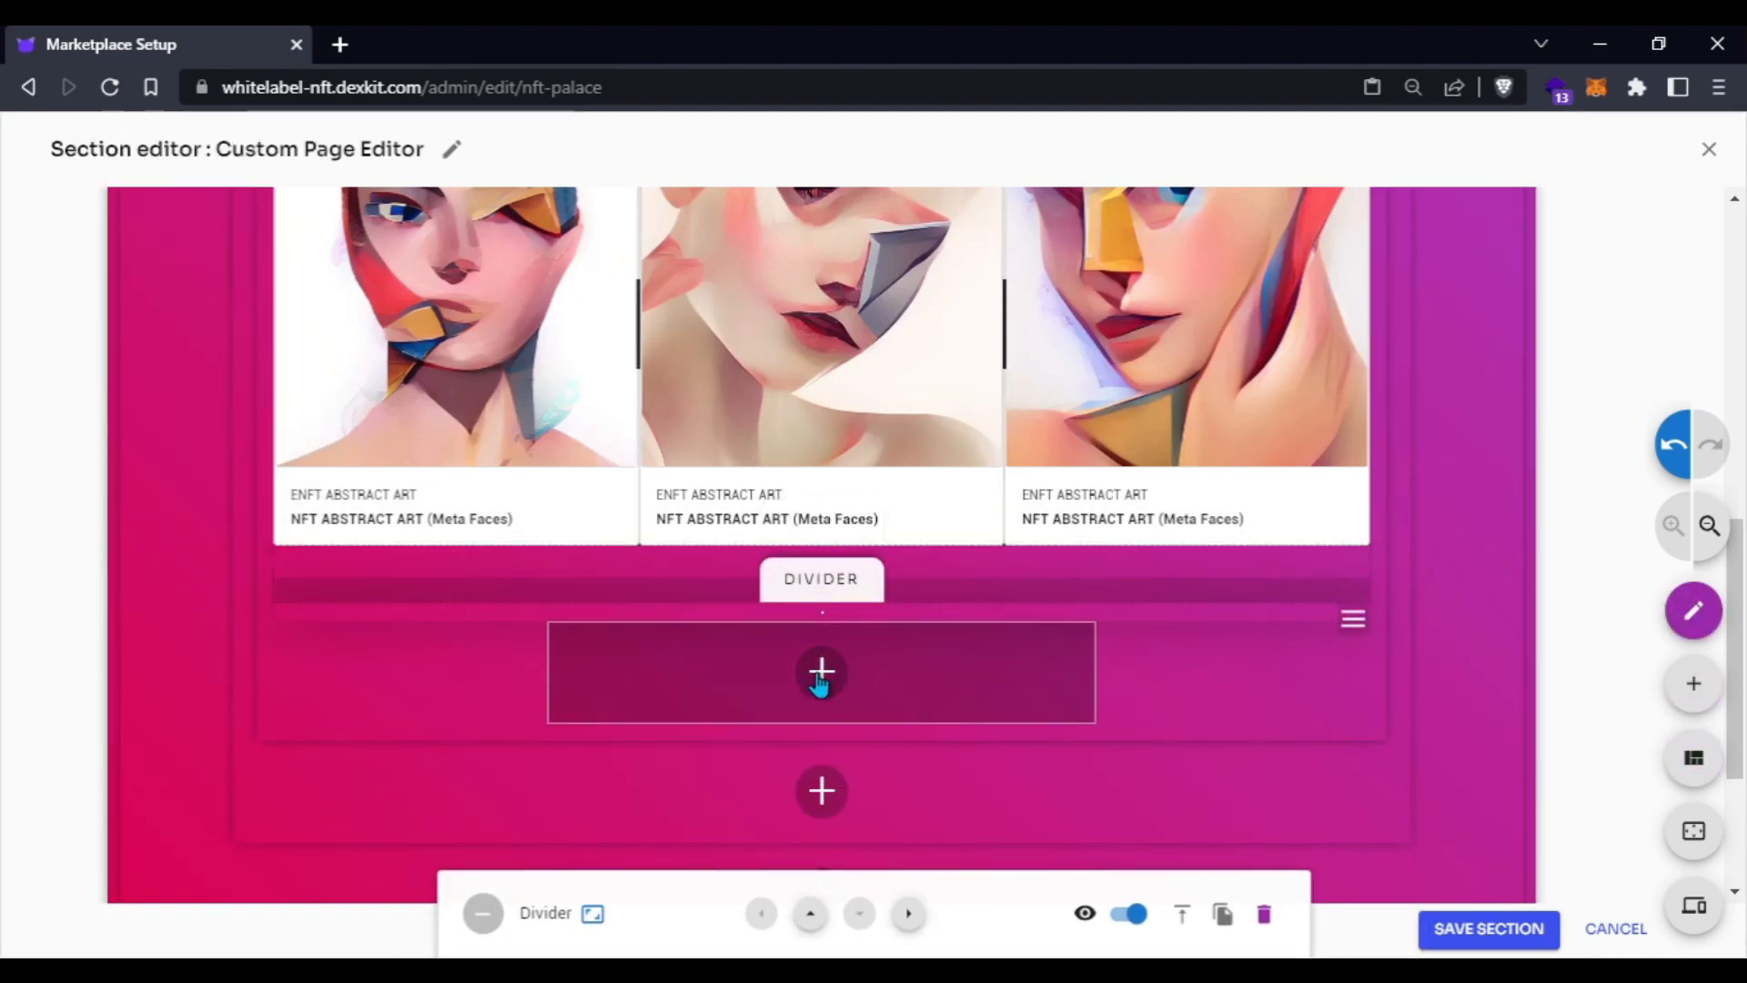
- Add a second spacer below the divider and place a container beneath it
click(821, 672)
scroll(123, 564, down, 4)
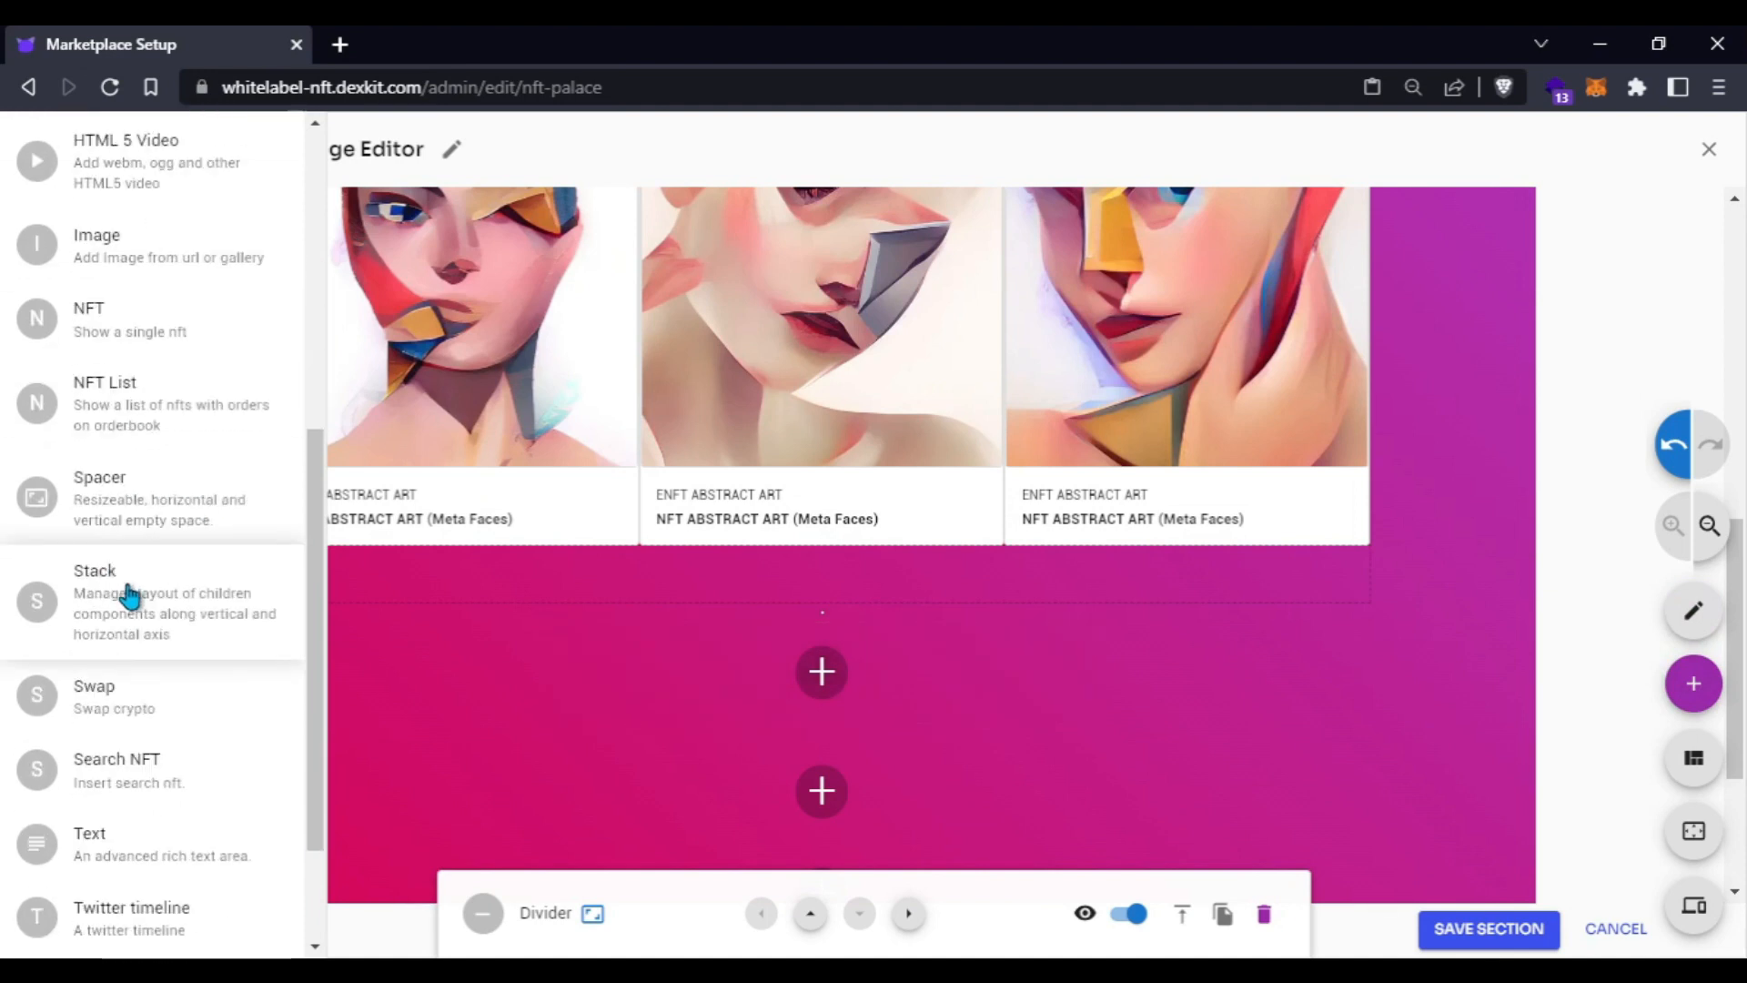
scroll(136, 501, up, 3)
drag(171, 351, 863, 575)
- Nest a stack inside the new container and add a Swap widget to that stack
click(820, 562)
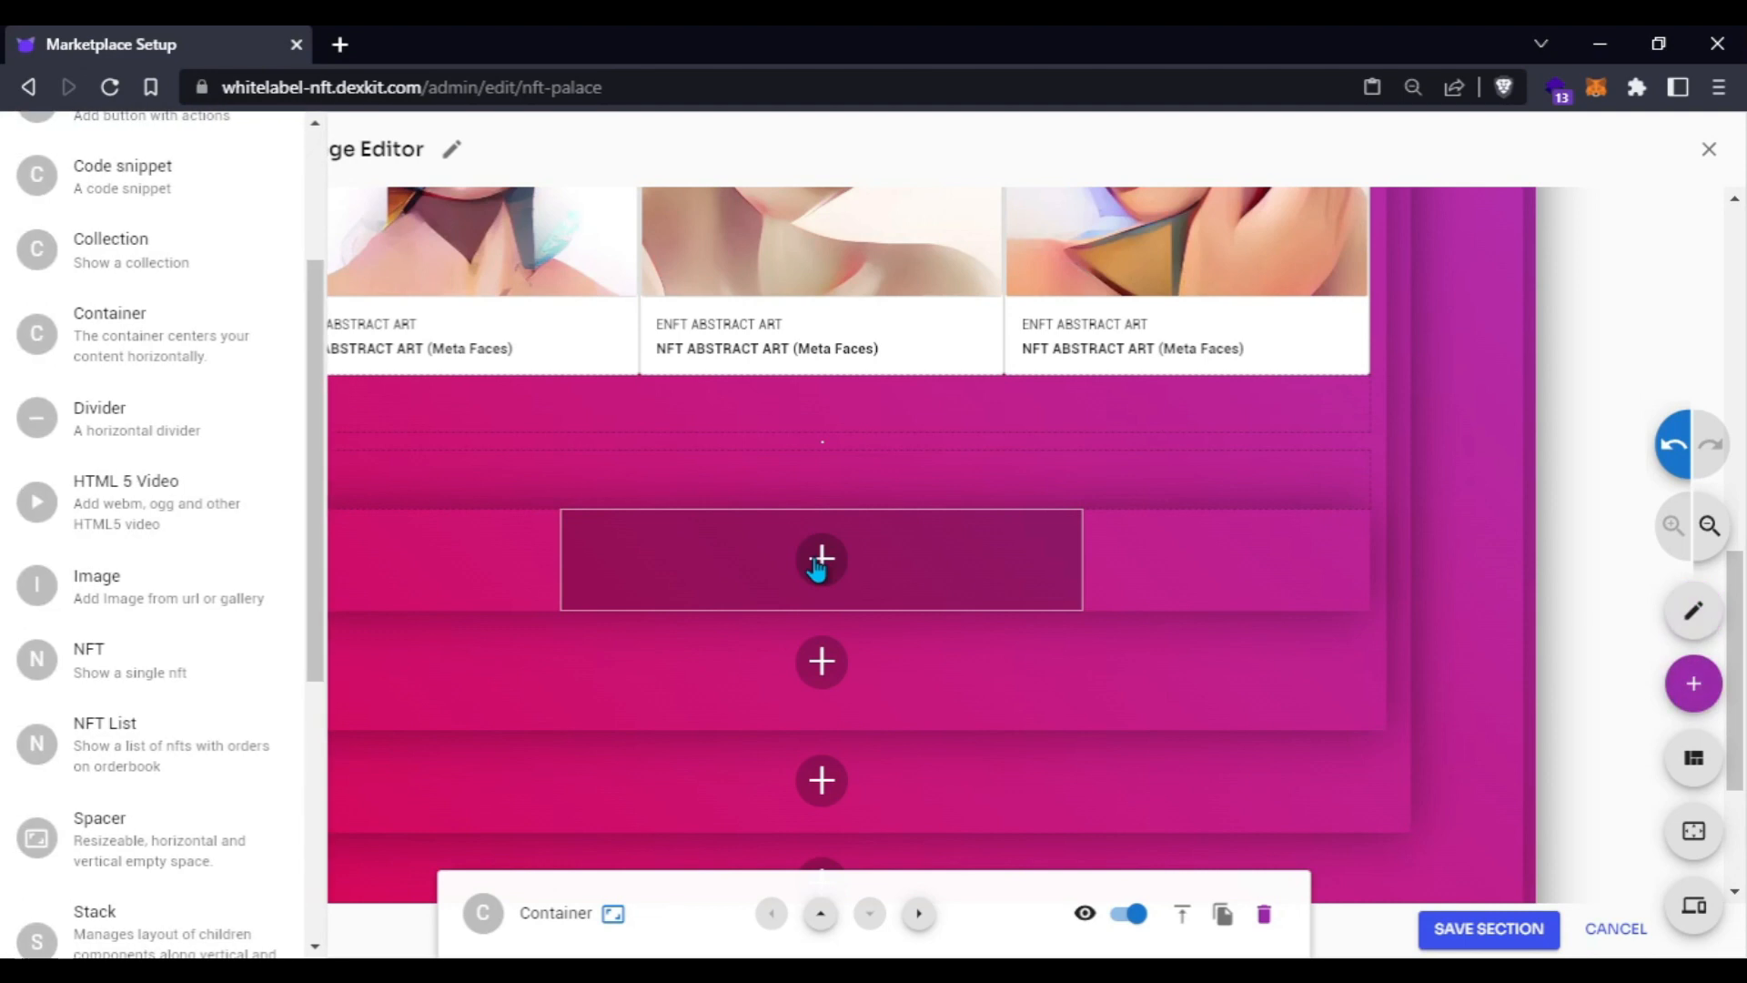
scroll(187, 610, down, 5)
drag(145, 613, 807, 559)
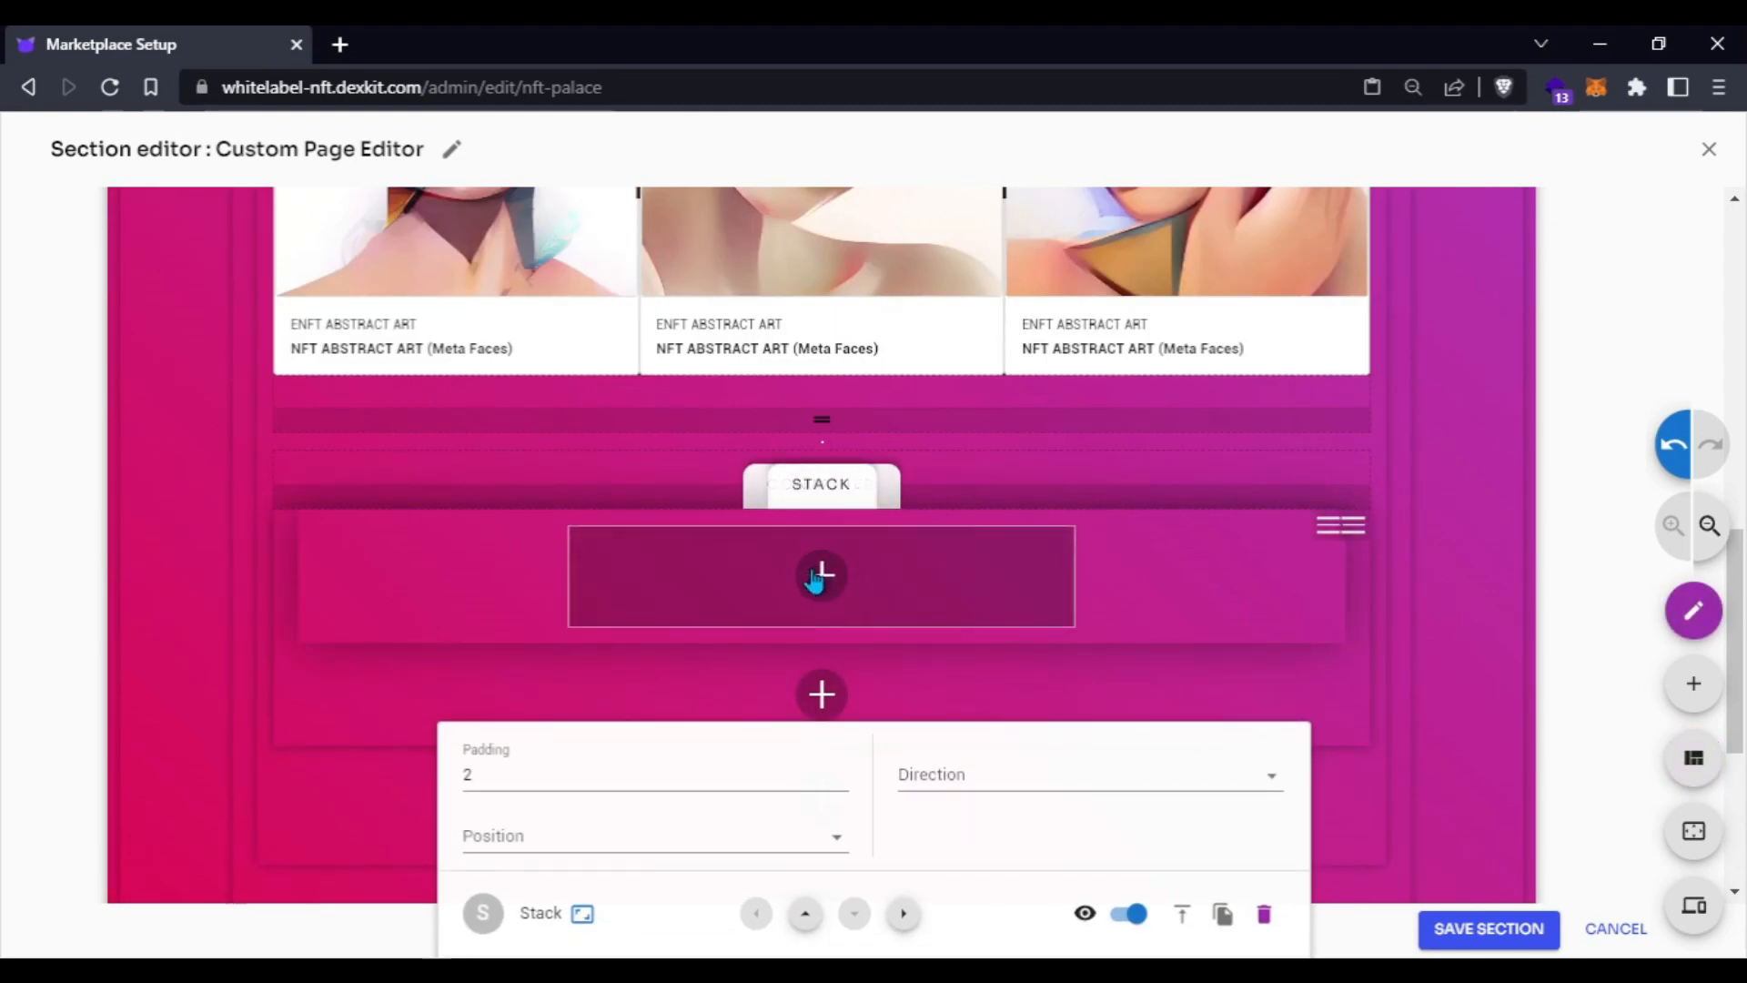
click(819, 575)
scroll(91, 583, down, 2)
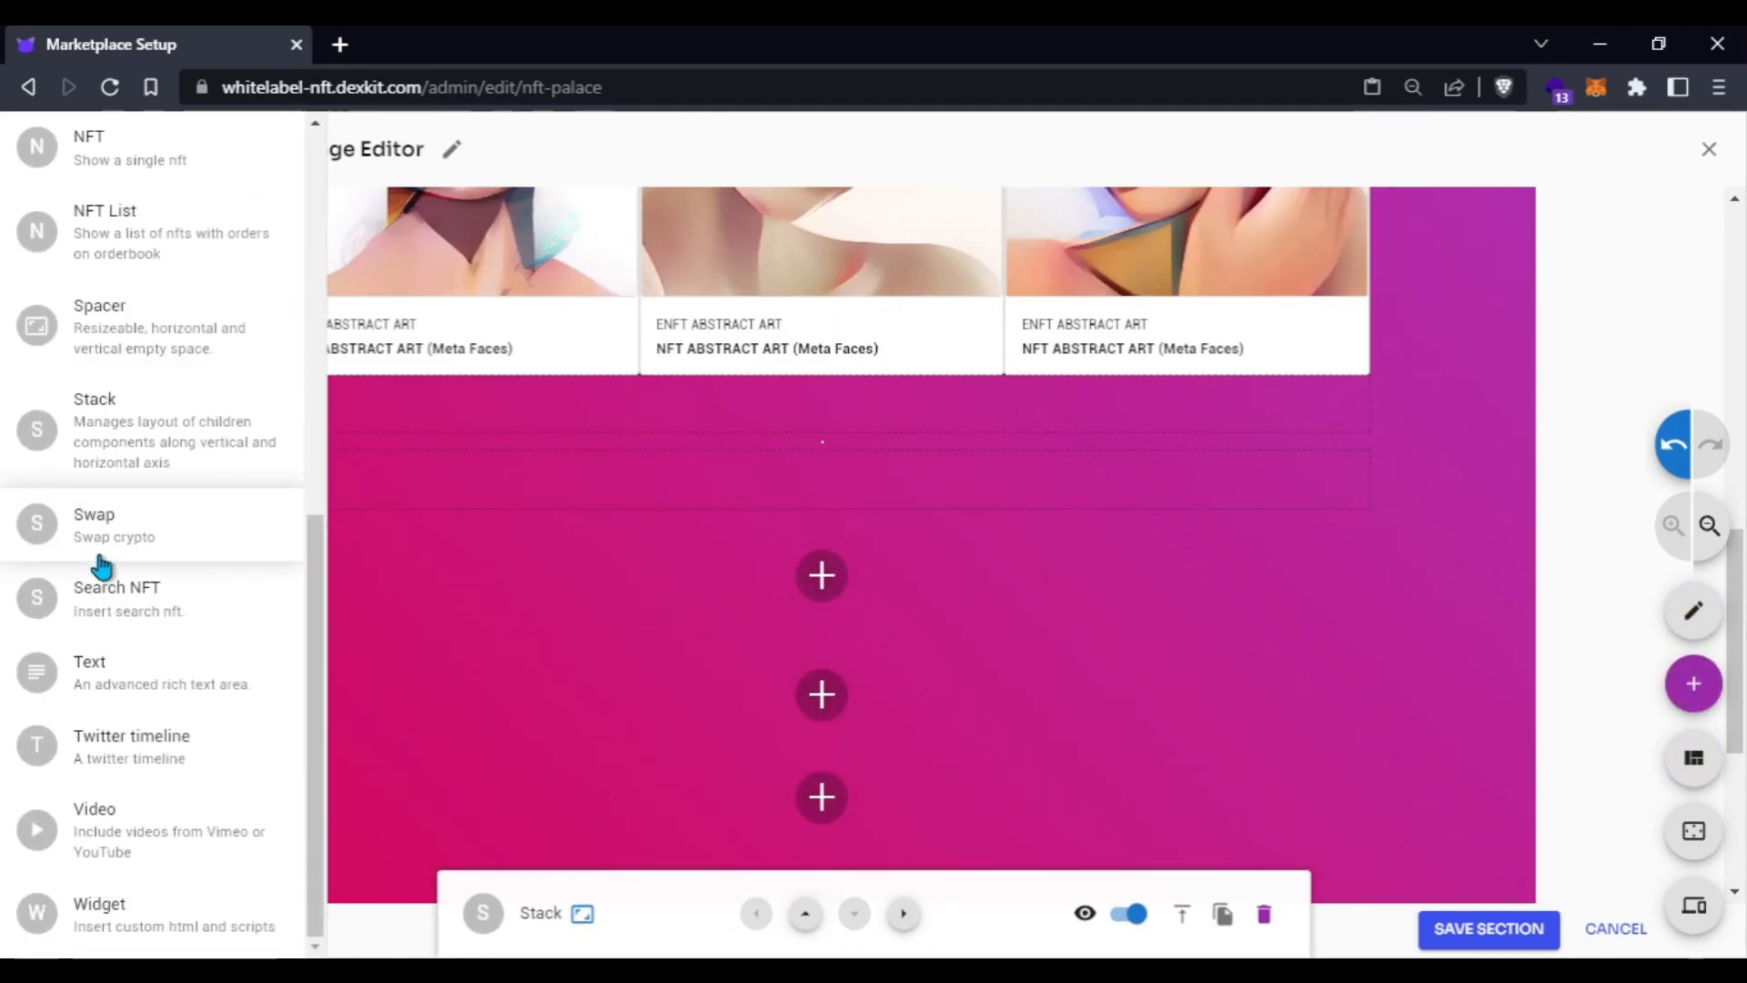
drag(113, 527, 748, 562)
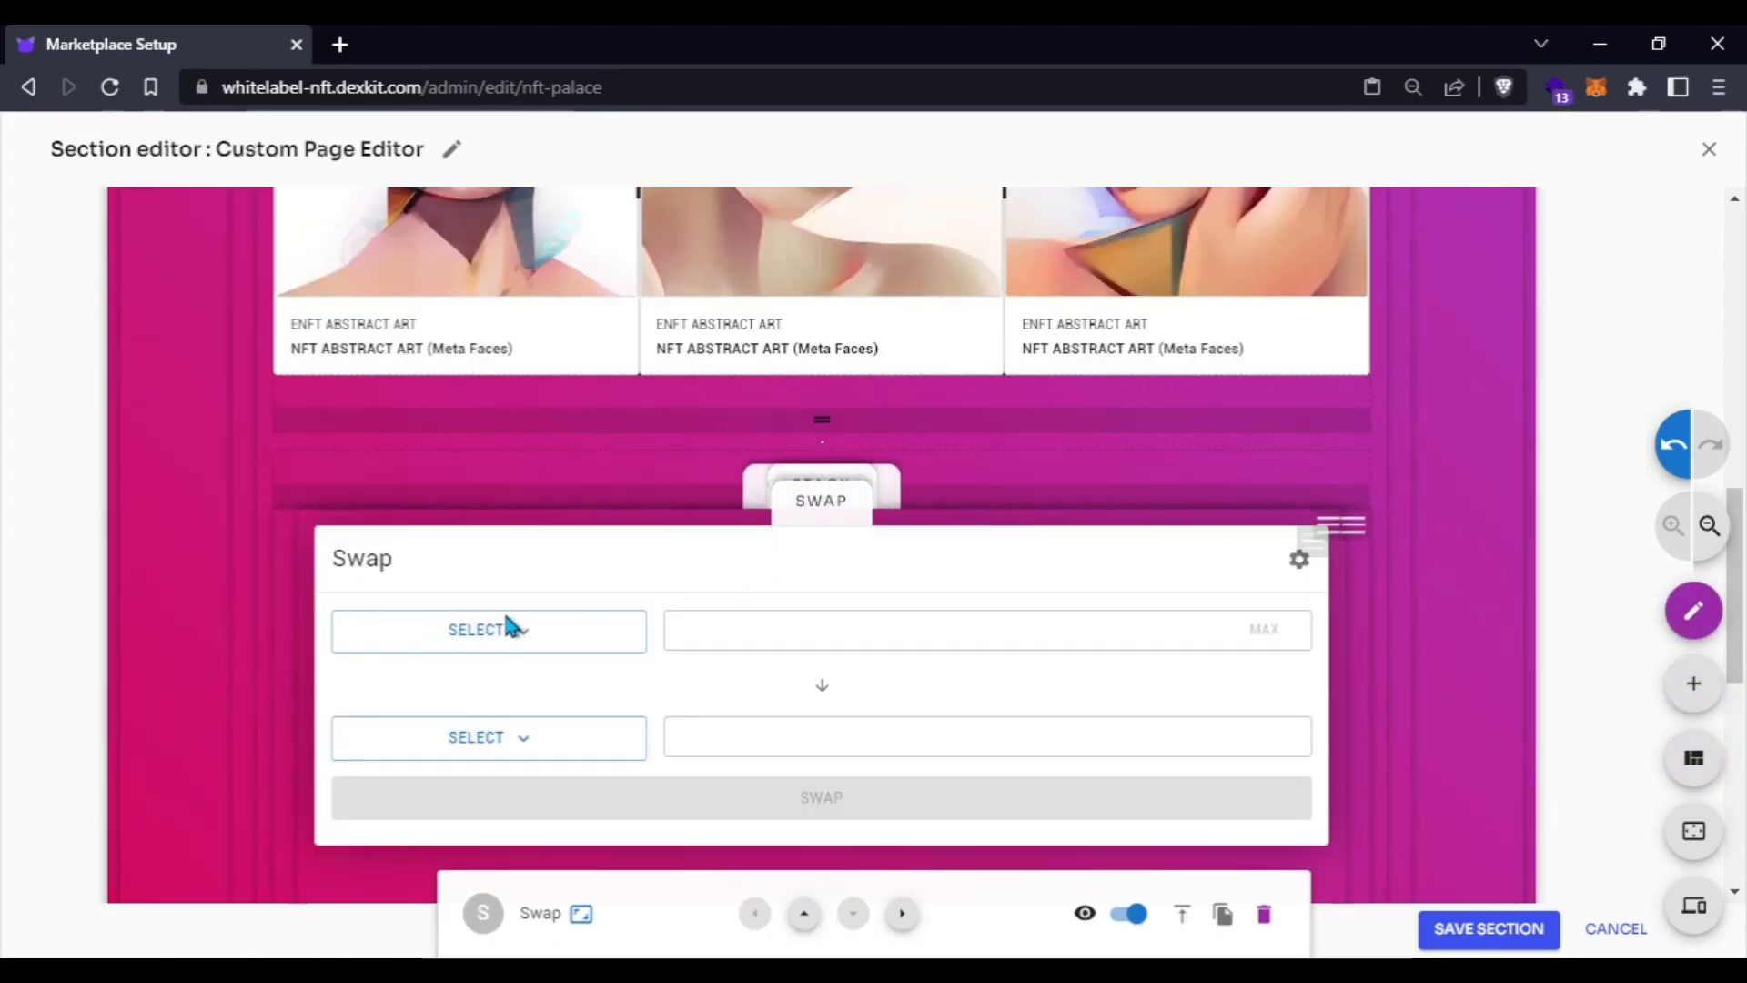
scroll(865, 687, down, 2)
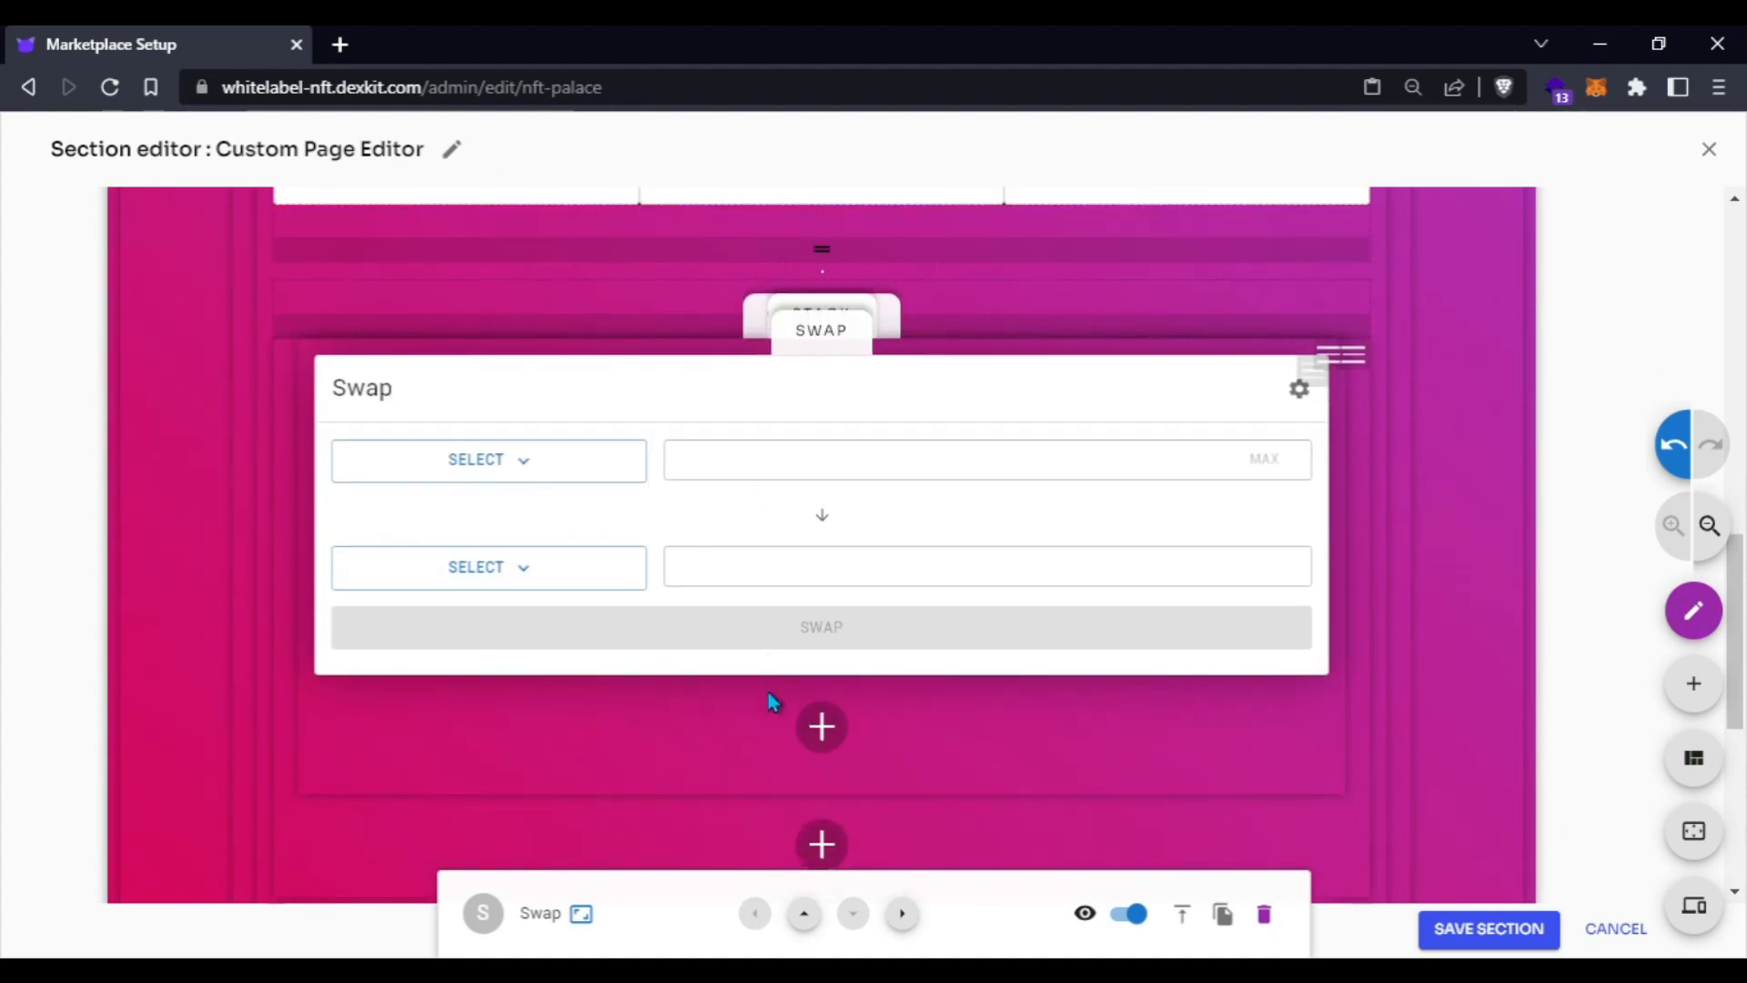
scroll(733, 580, up, 2)
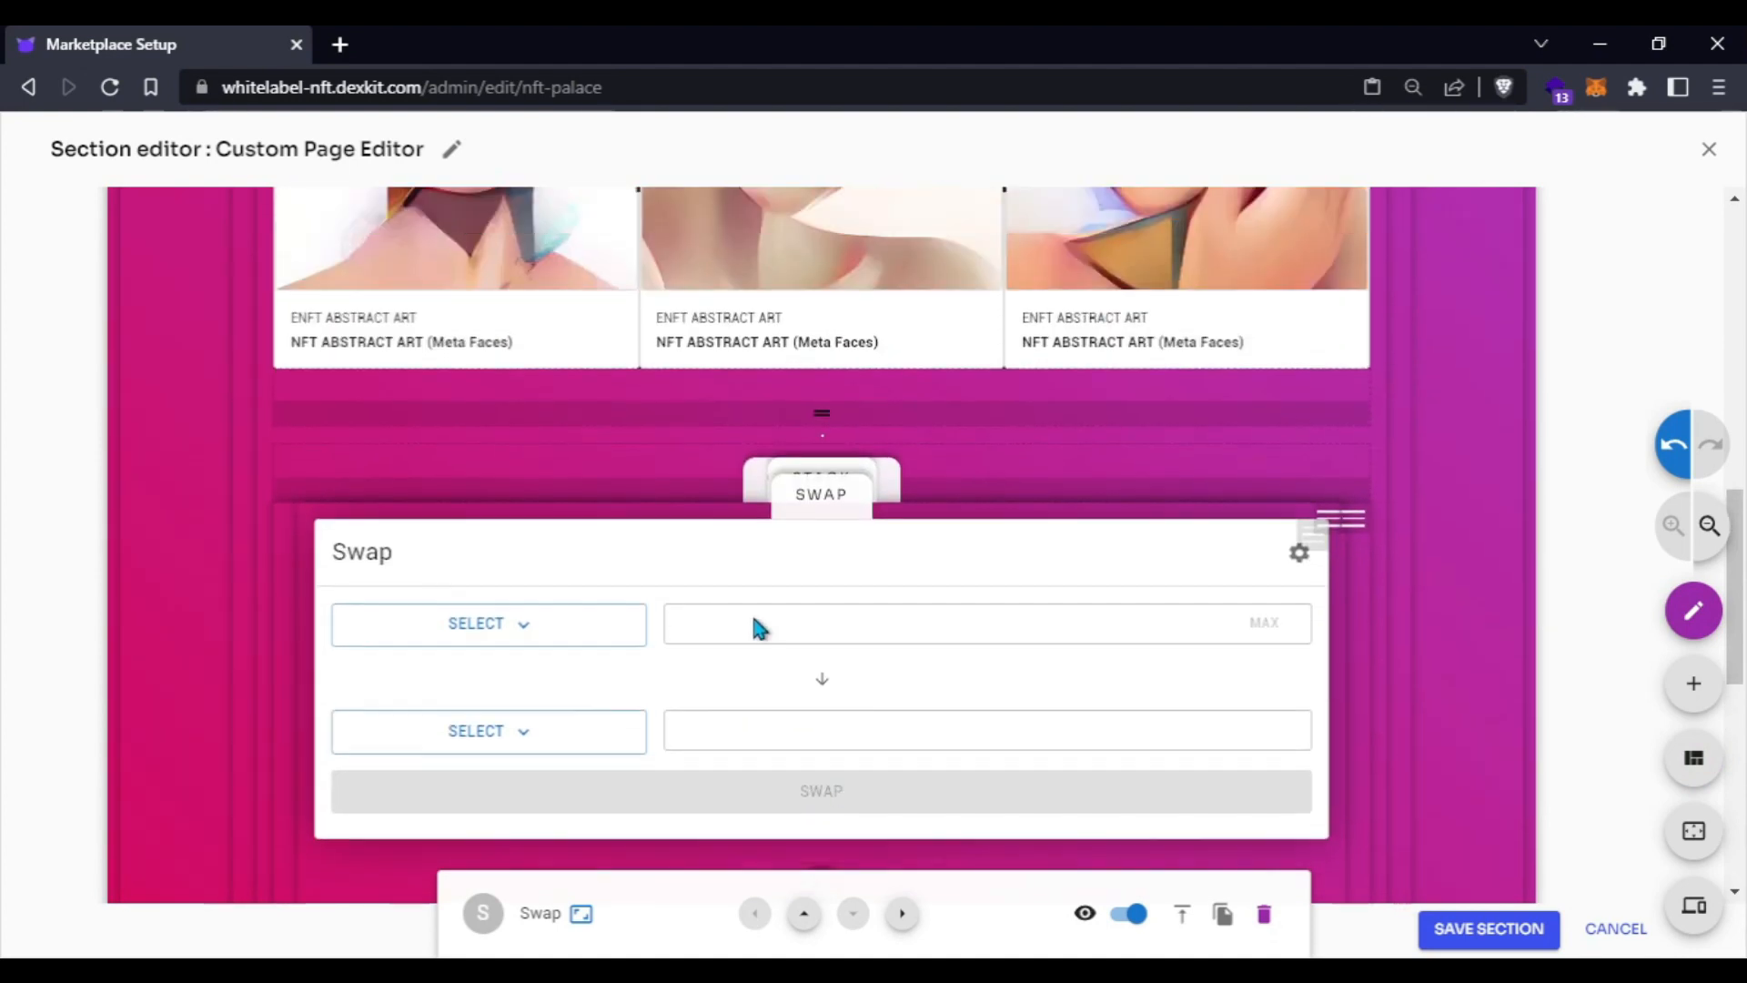
scroll(571, 628, down, 2)
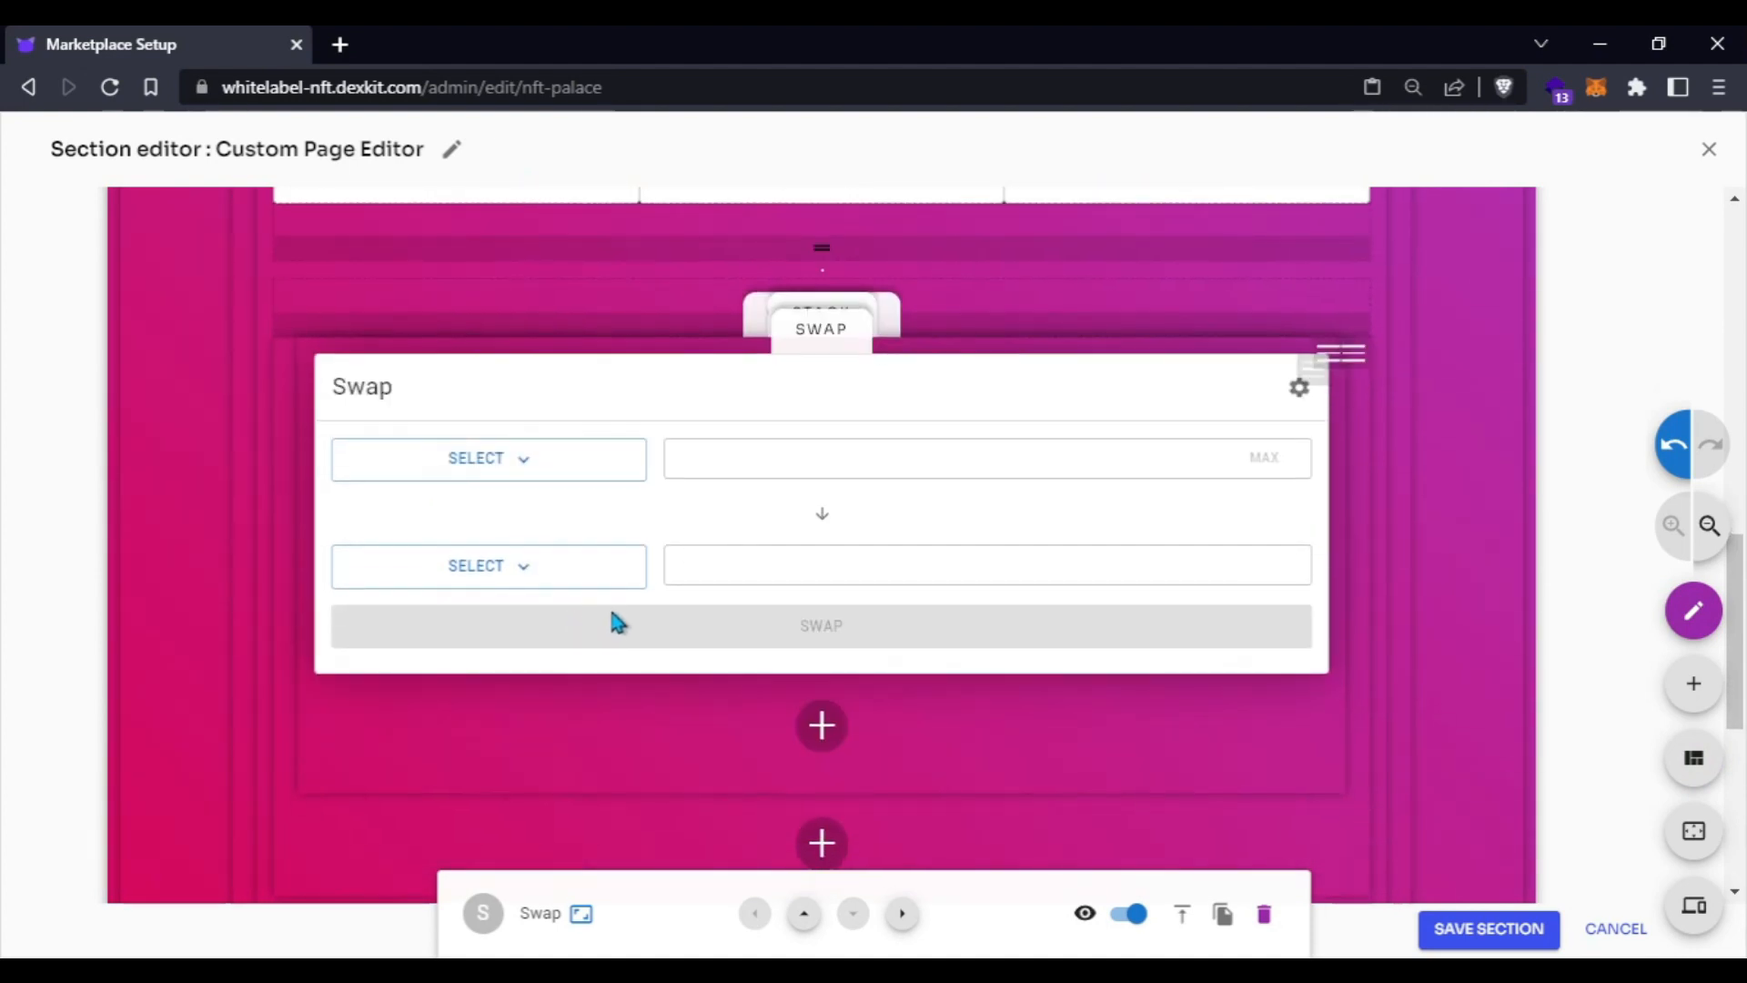
scroll(701, 627, up, 2)
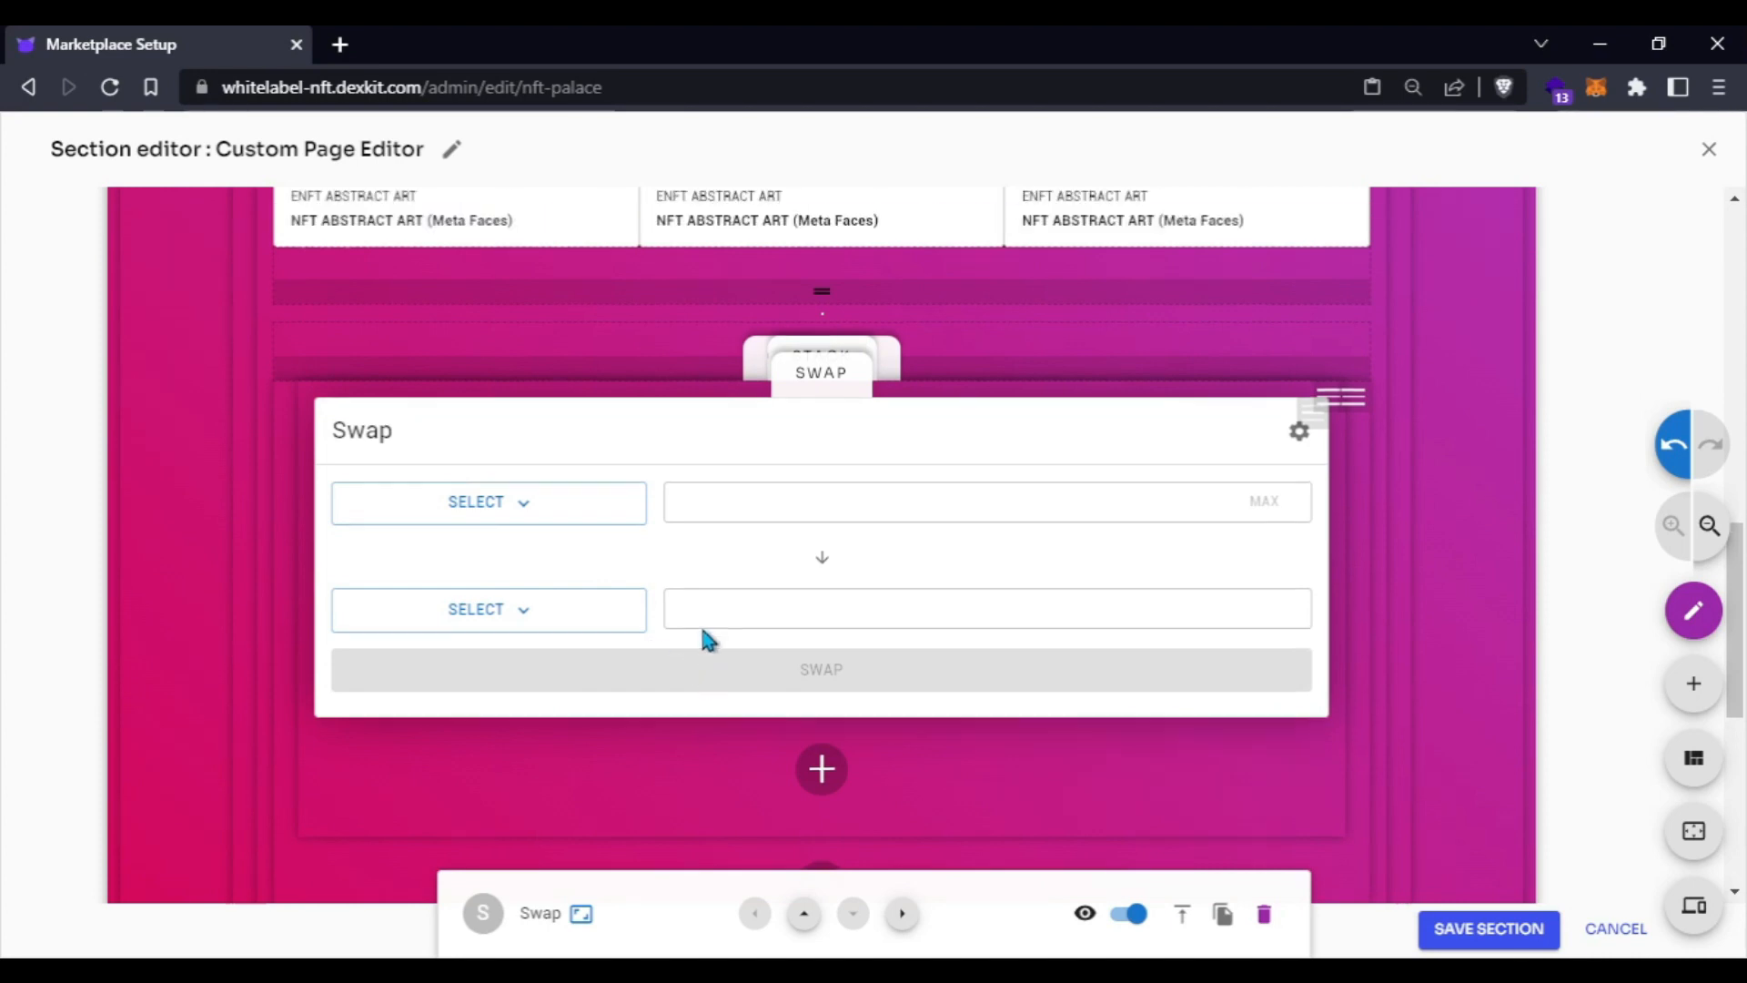
scroll(700, 629, down, 2)
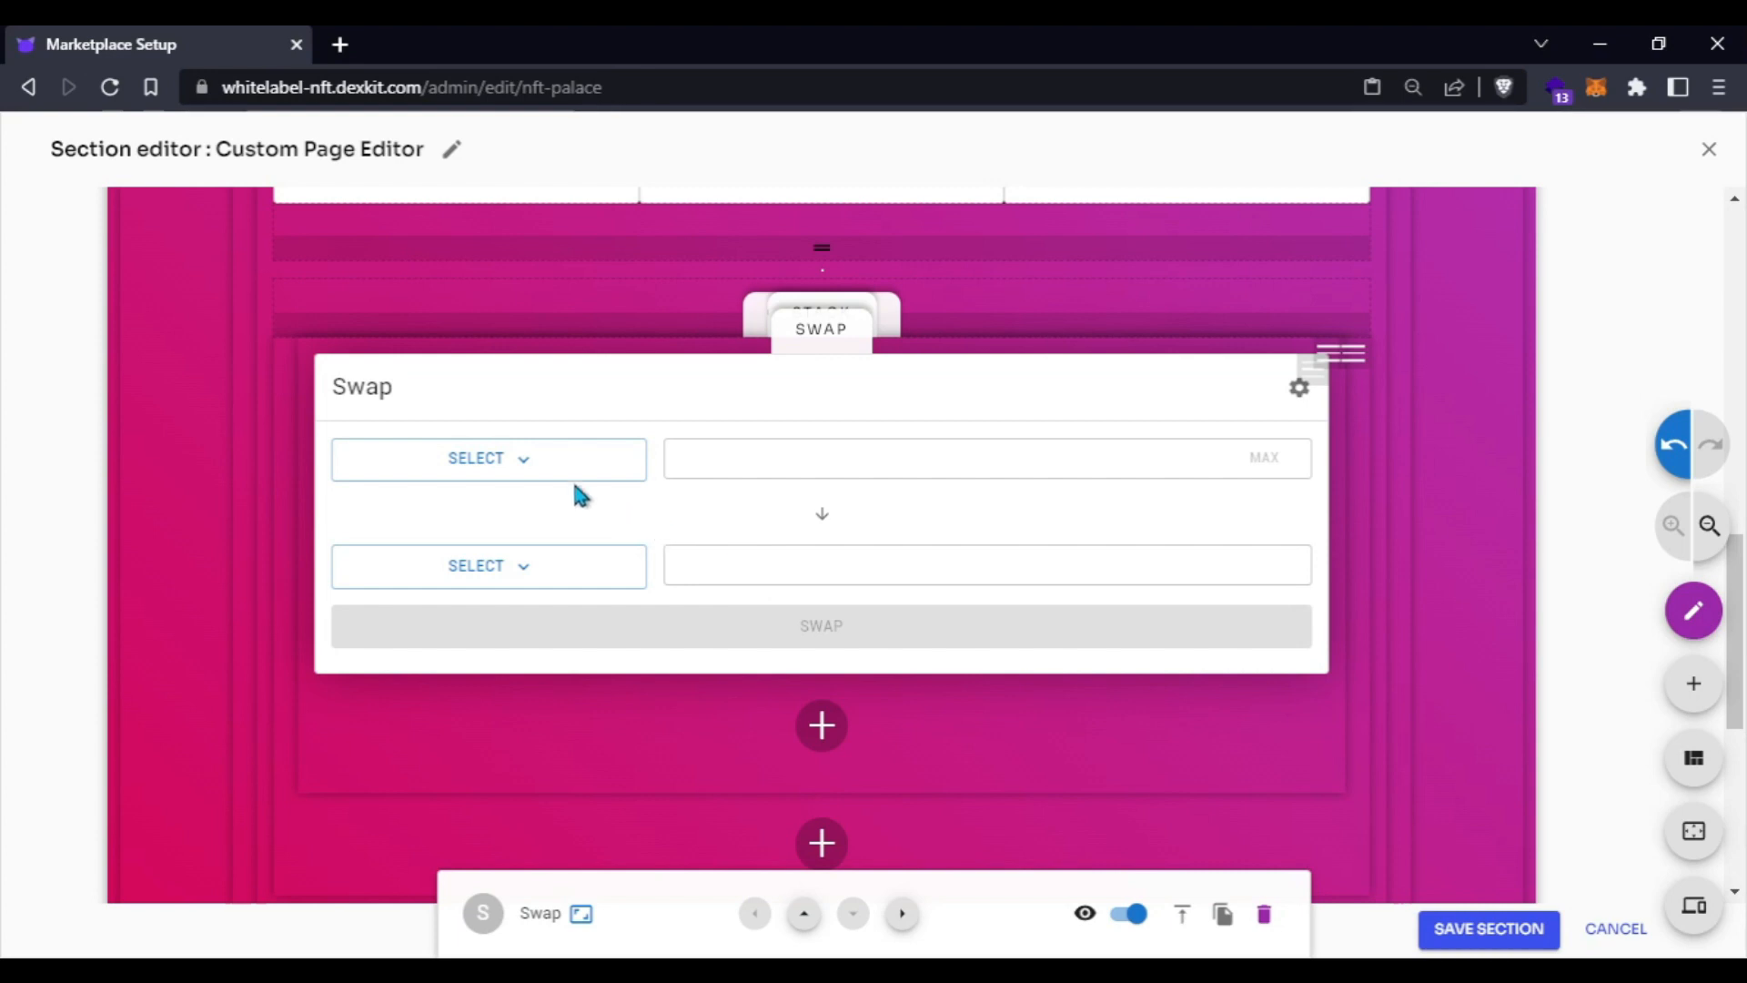
- Add a spacer directly below the Swap widget inside the stack and stretch it to a height of 55
scroll(653, 491, down, 2)
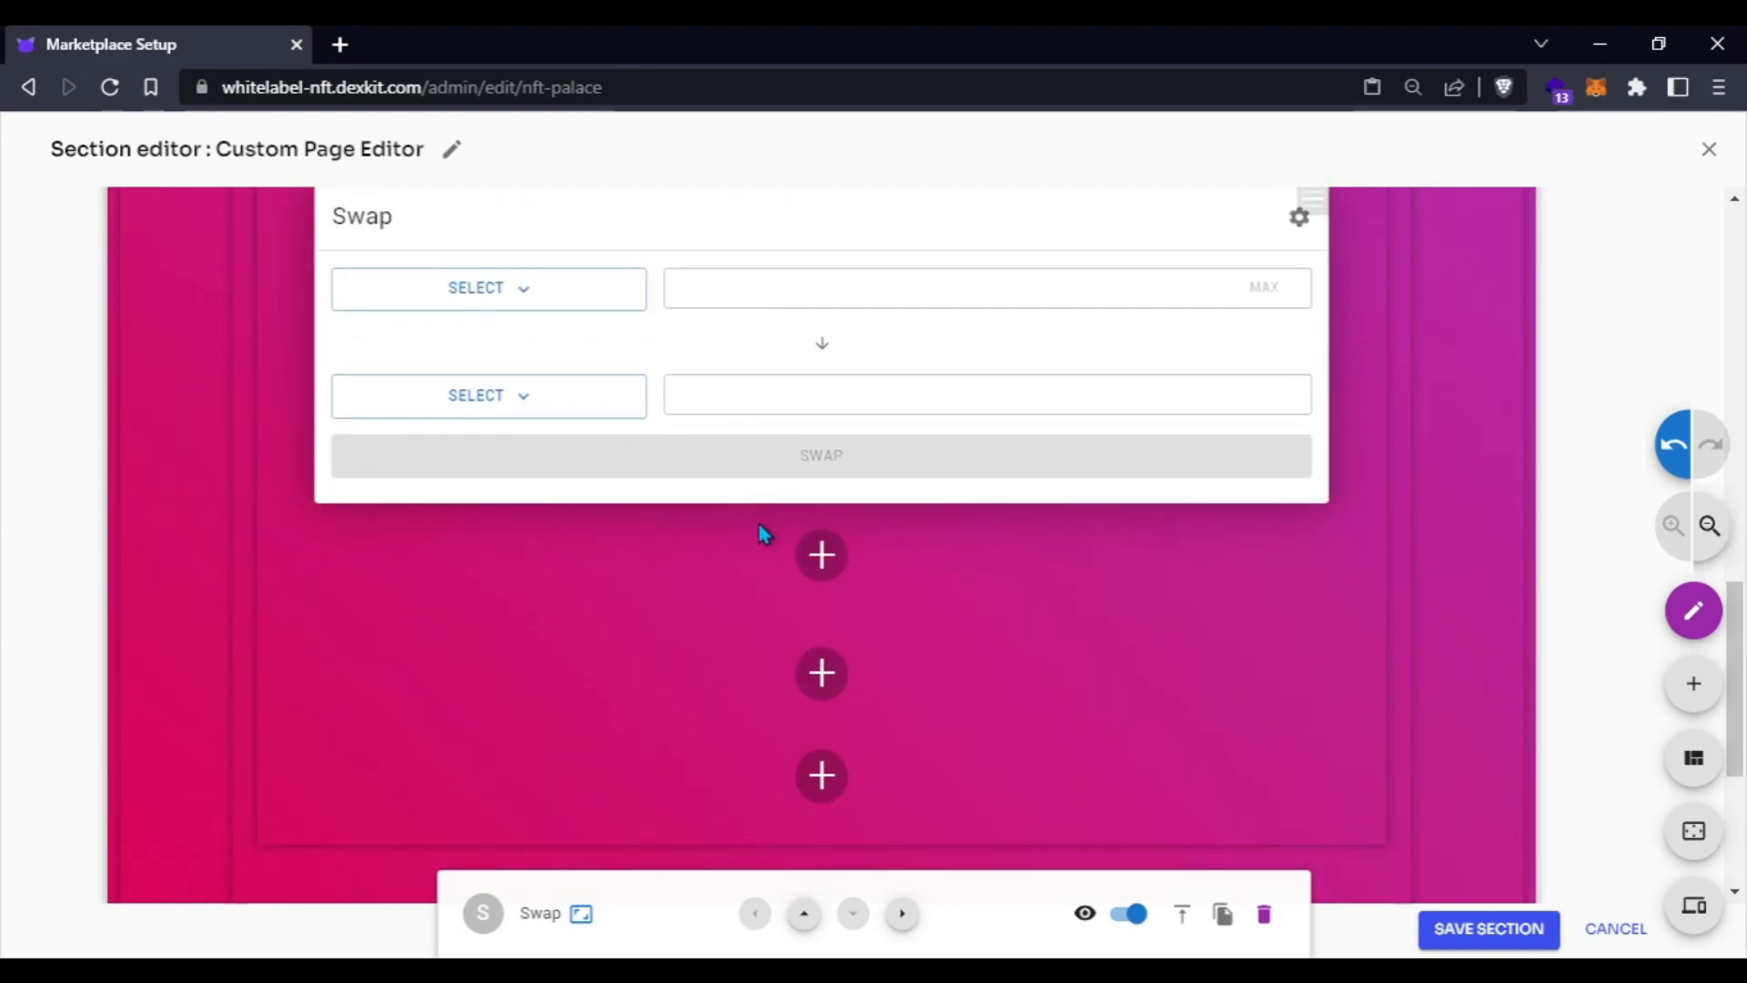
click(823, 557)
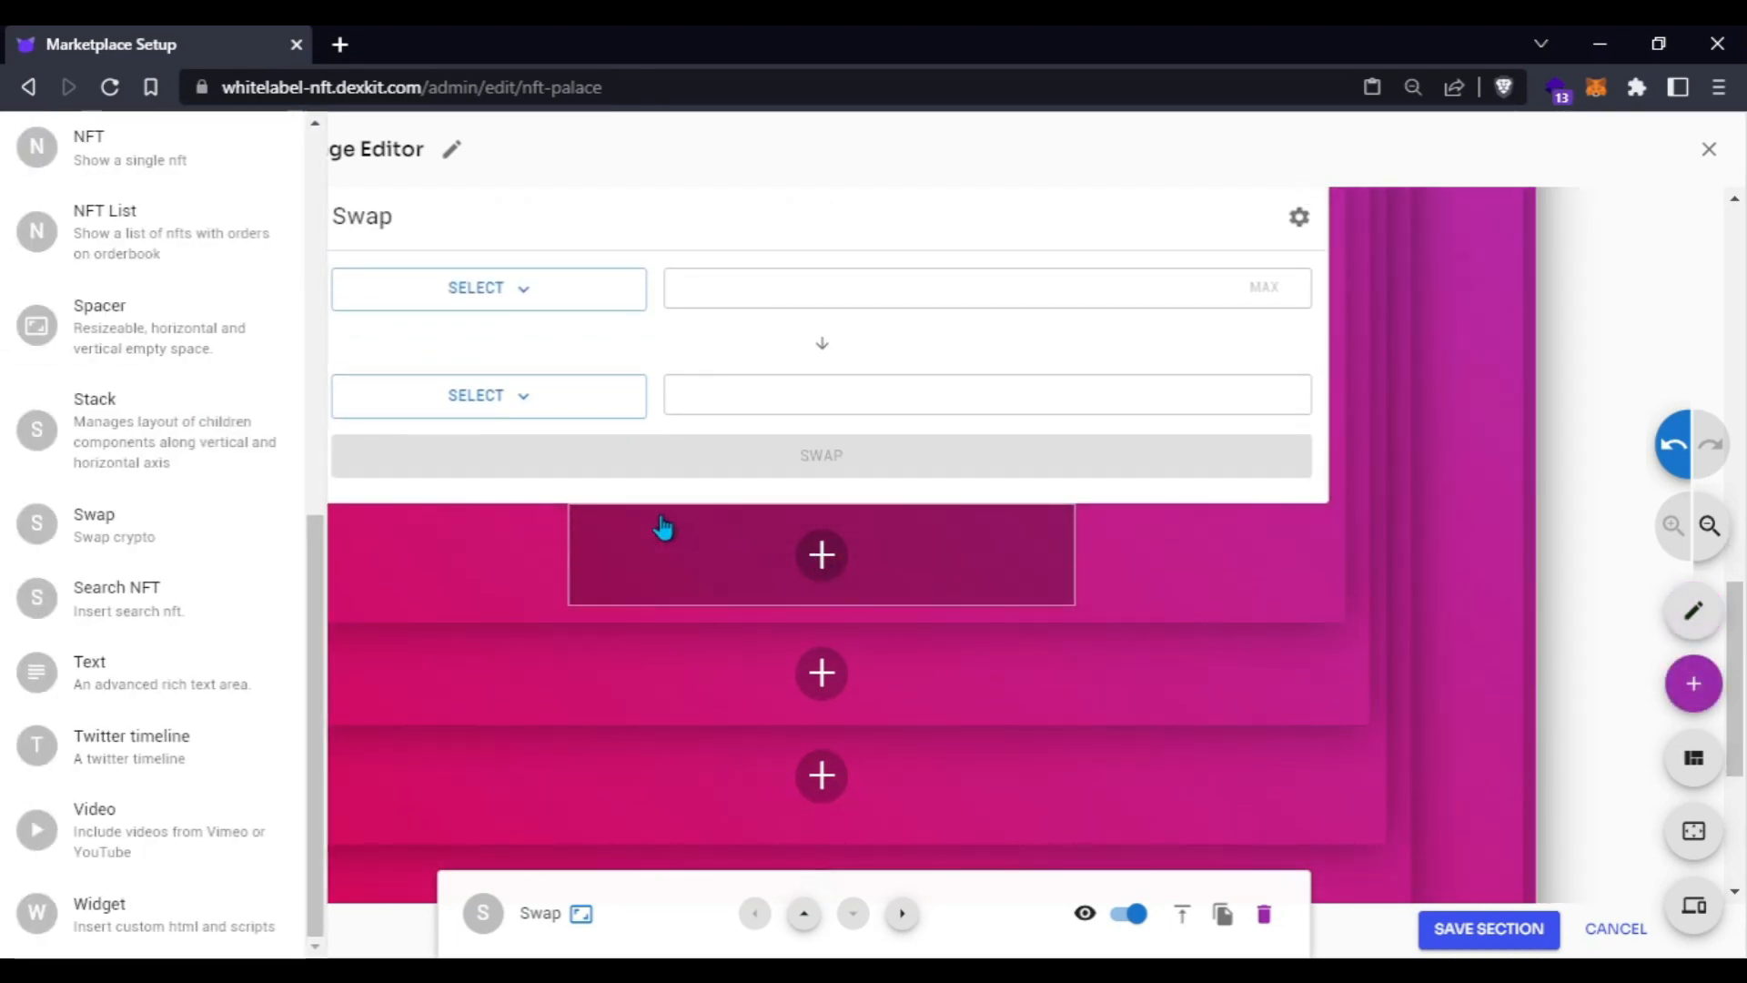
drag(141, 351, 962, 576)
drag(881, 566, 881, 576)
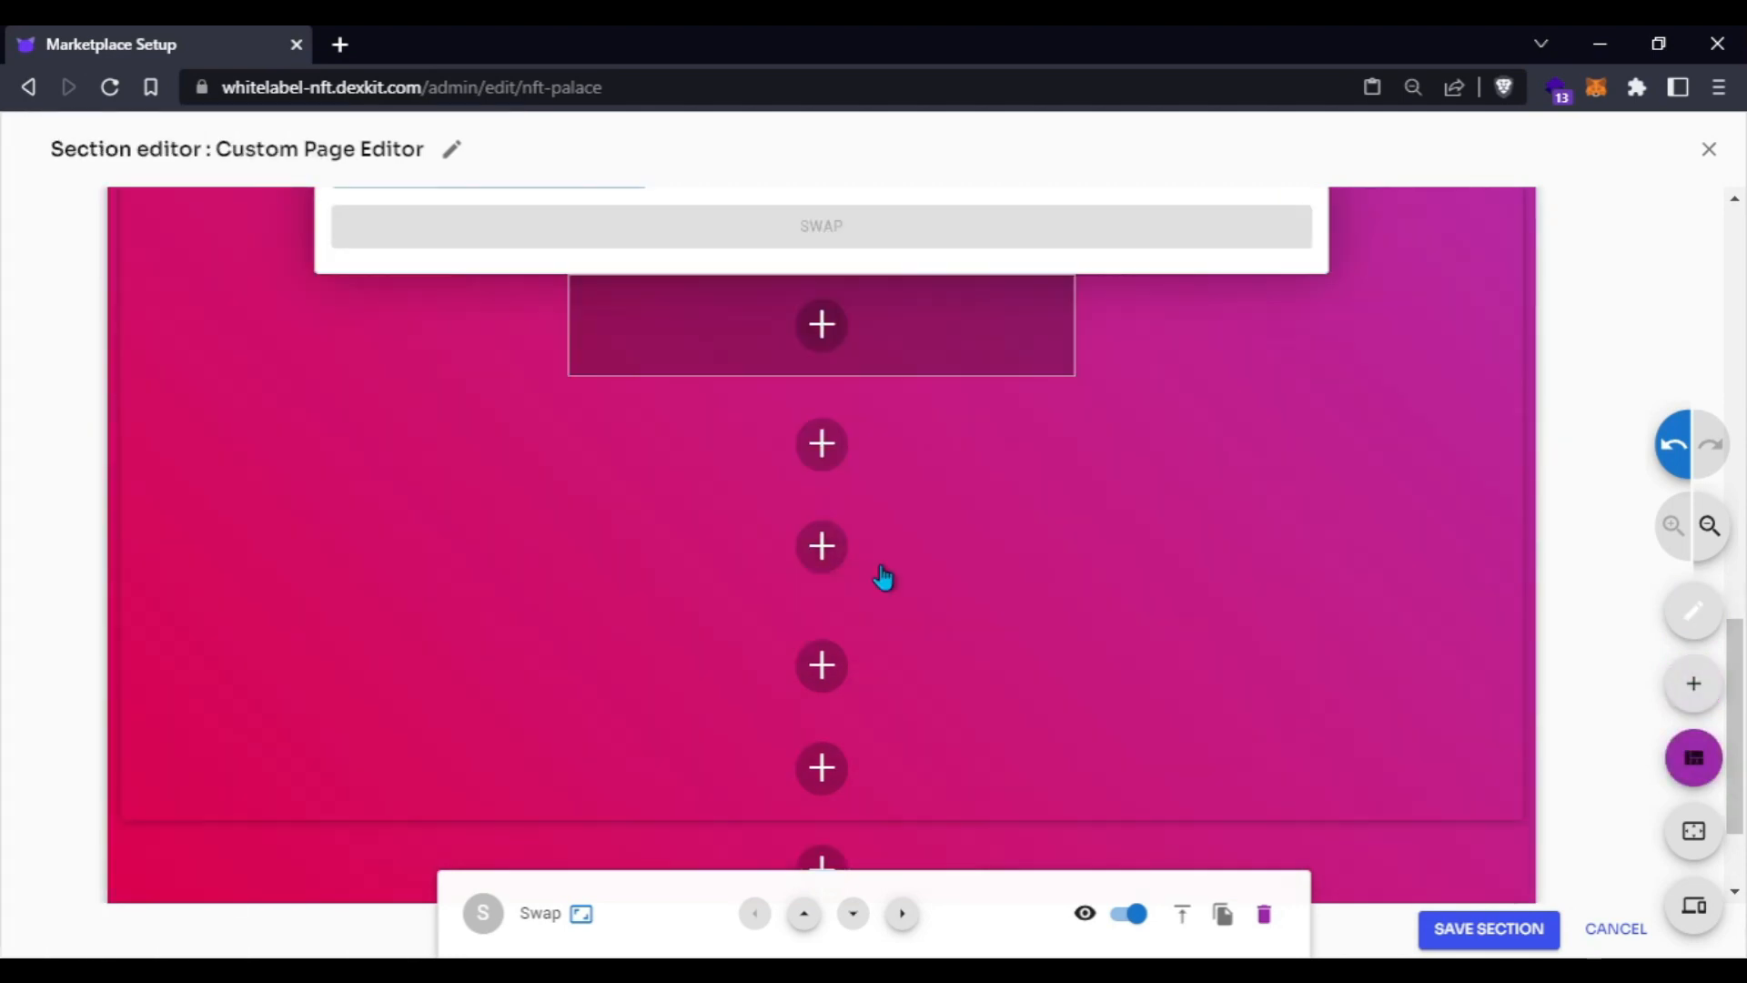
drag(873, 510, 877, 540)
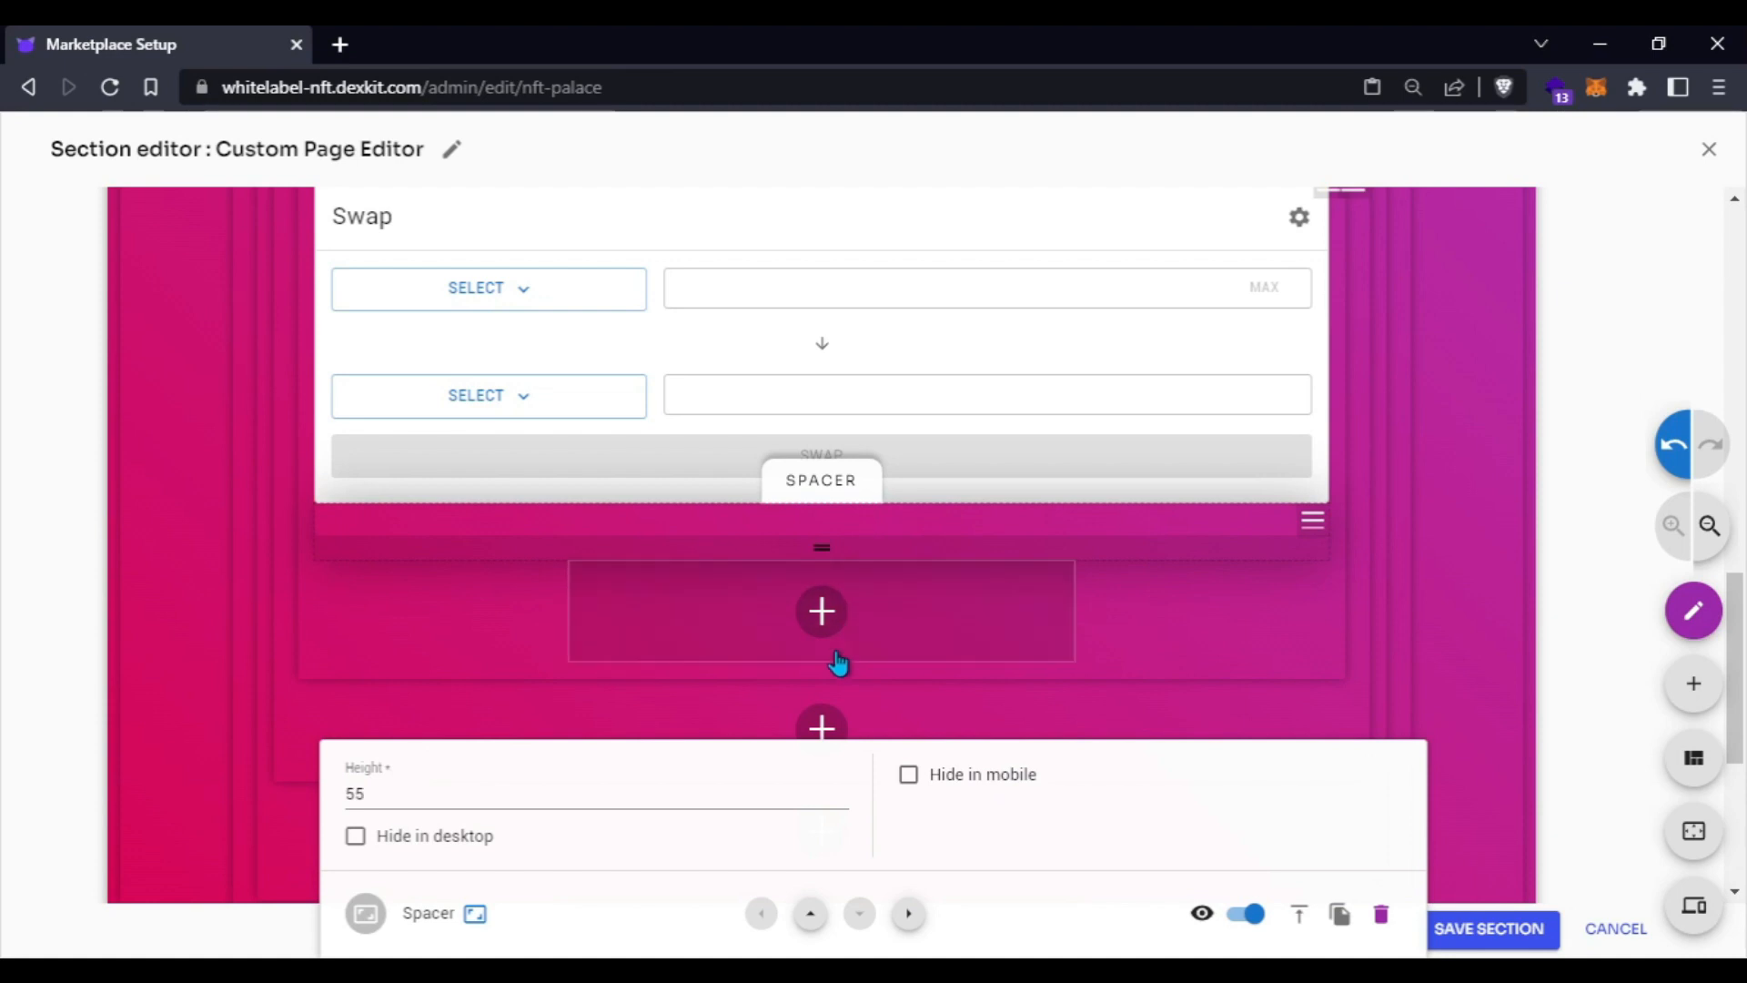
- Add a horizontal divider below the spacer under the Swap widget
click(822, 623)
scroll(91, 526, up, 2)
scroll(91, 526, up, 9)
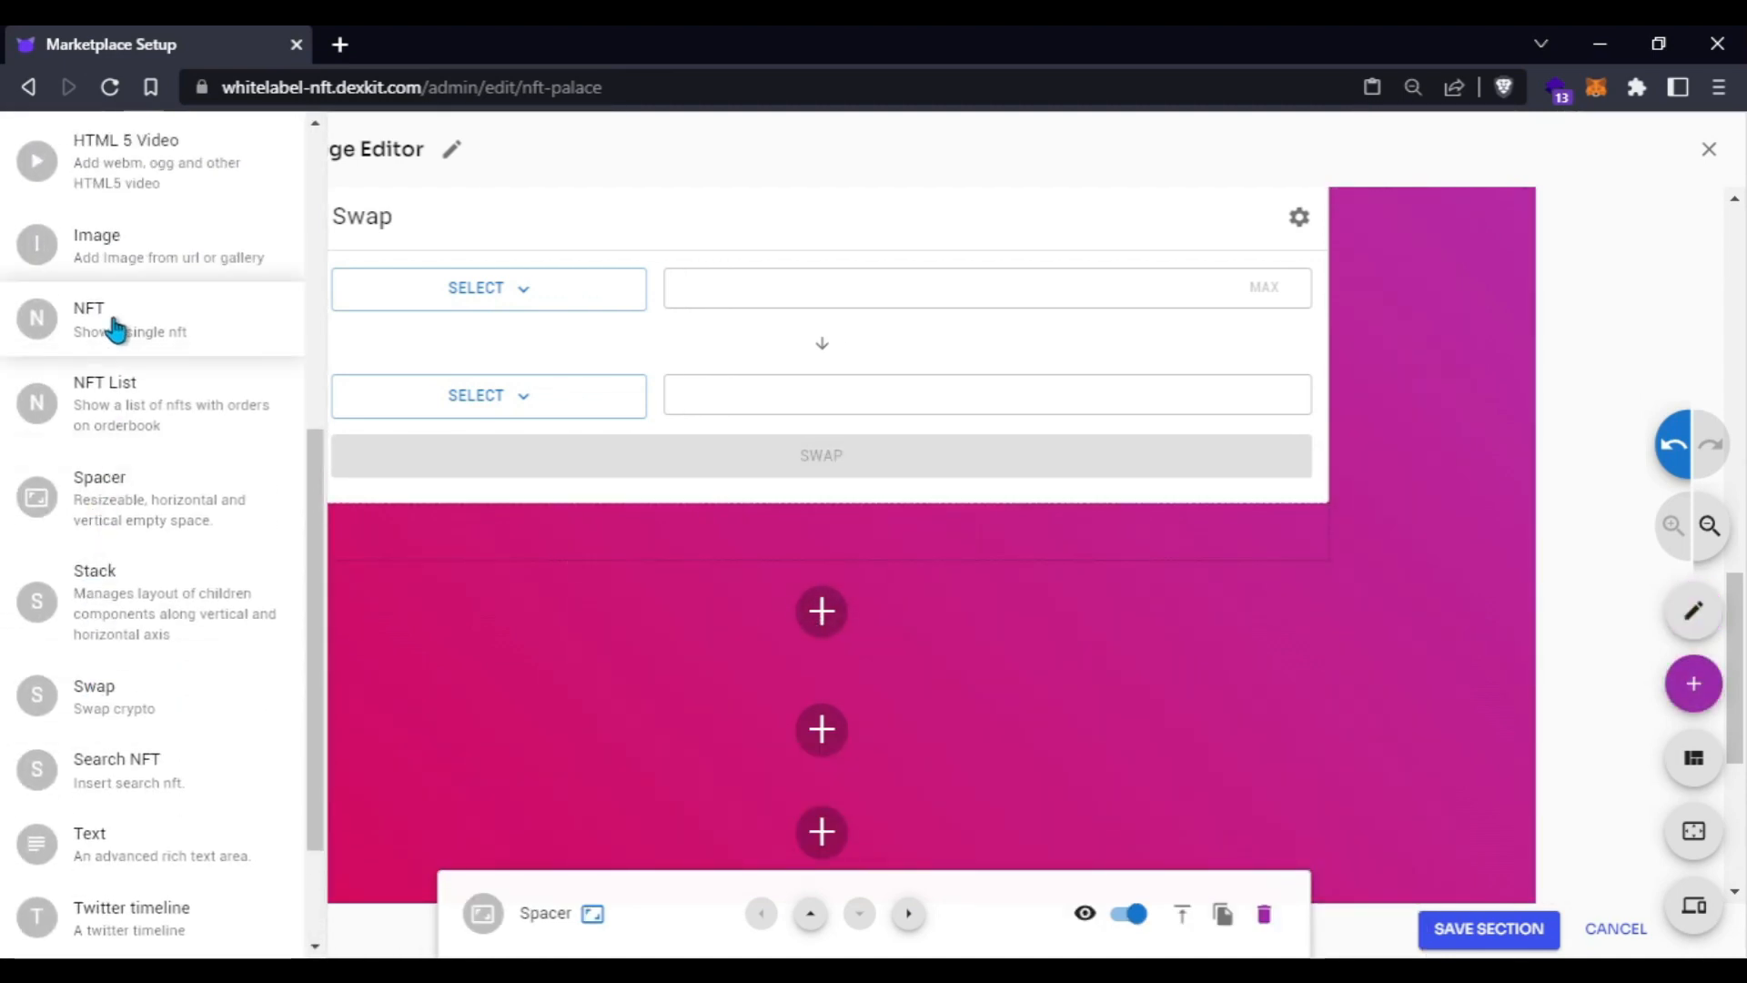
drag(137, 674, 819, 611)
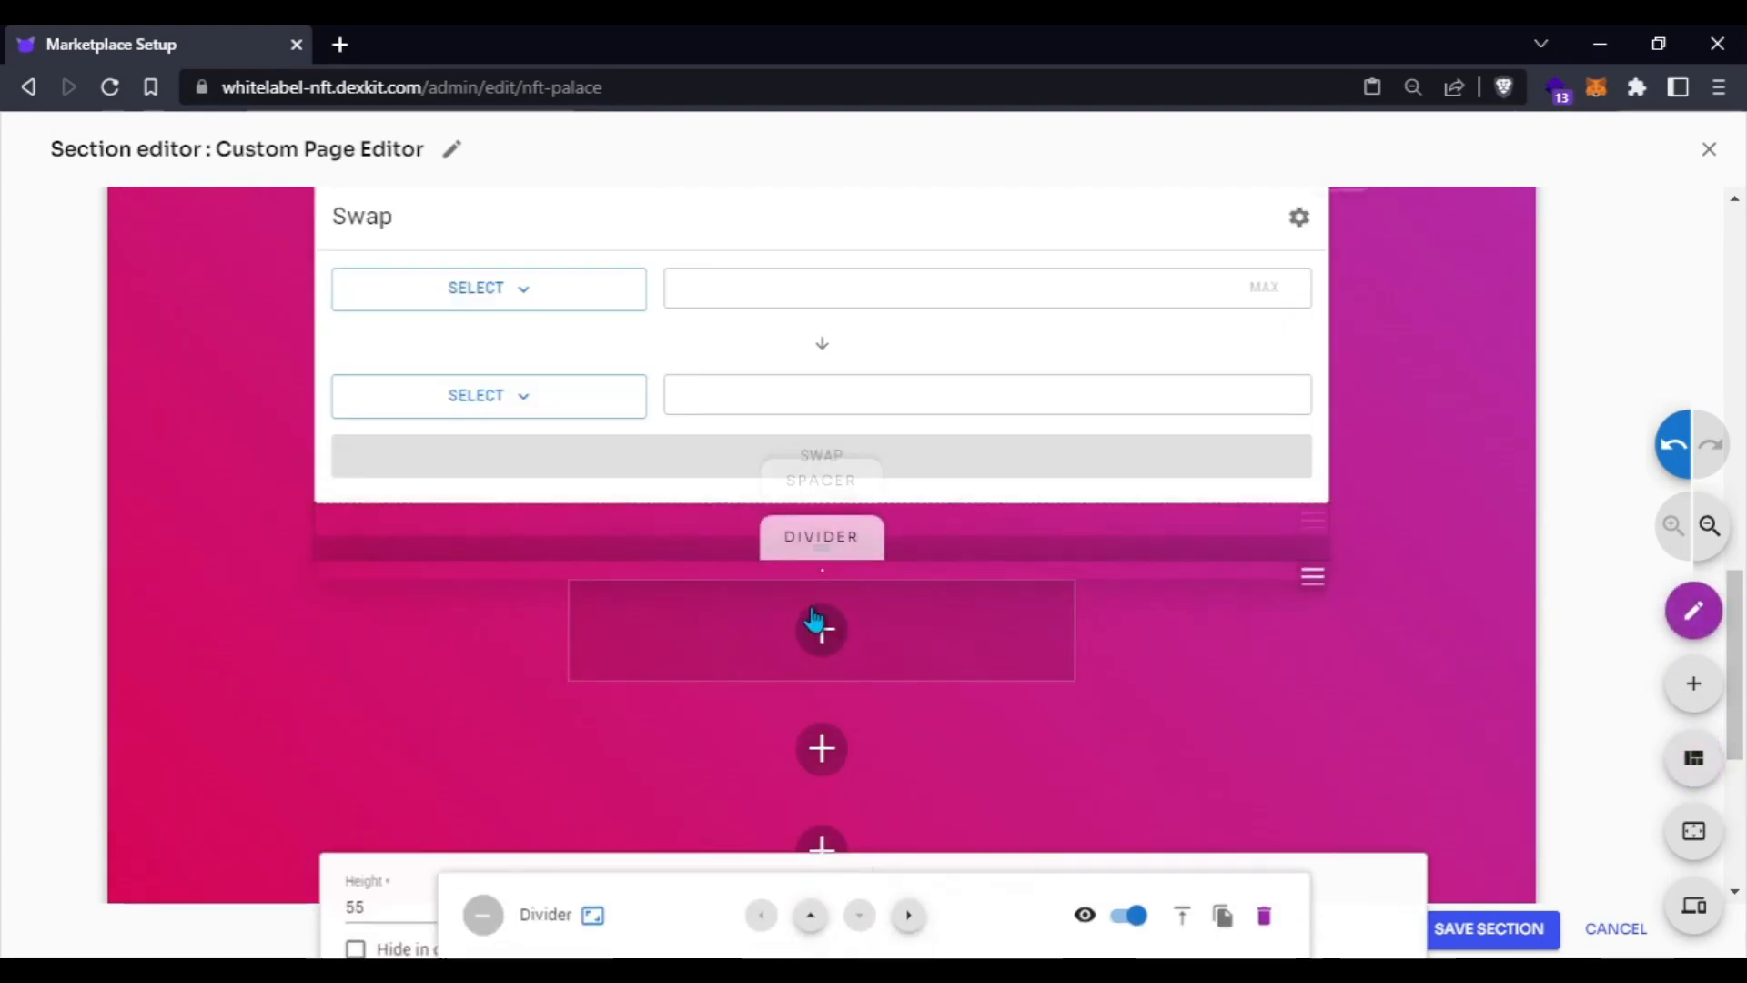
- Add another spacer below the new divider and stretch it to a height of 56
click(825, 630)
scroll(125, 637, down, 4)
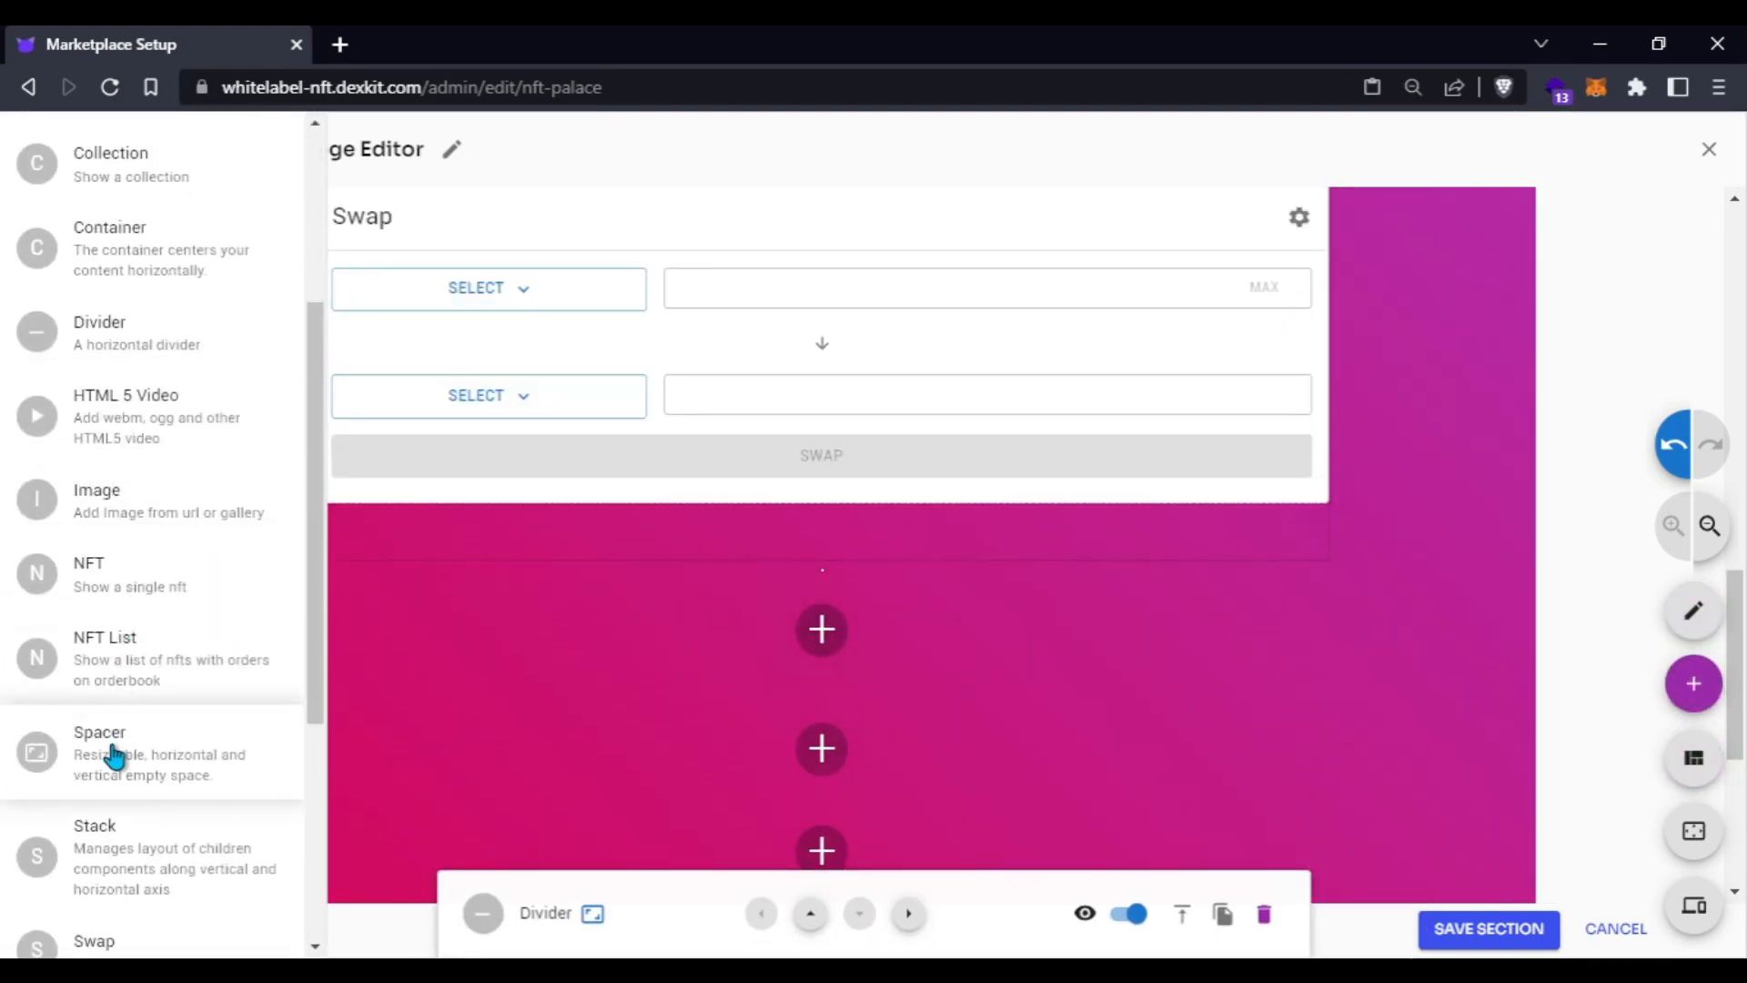
drag(113, 756, 826, 612)
drag(1236, 599, 1235, 631)
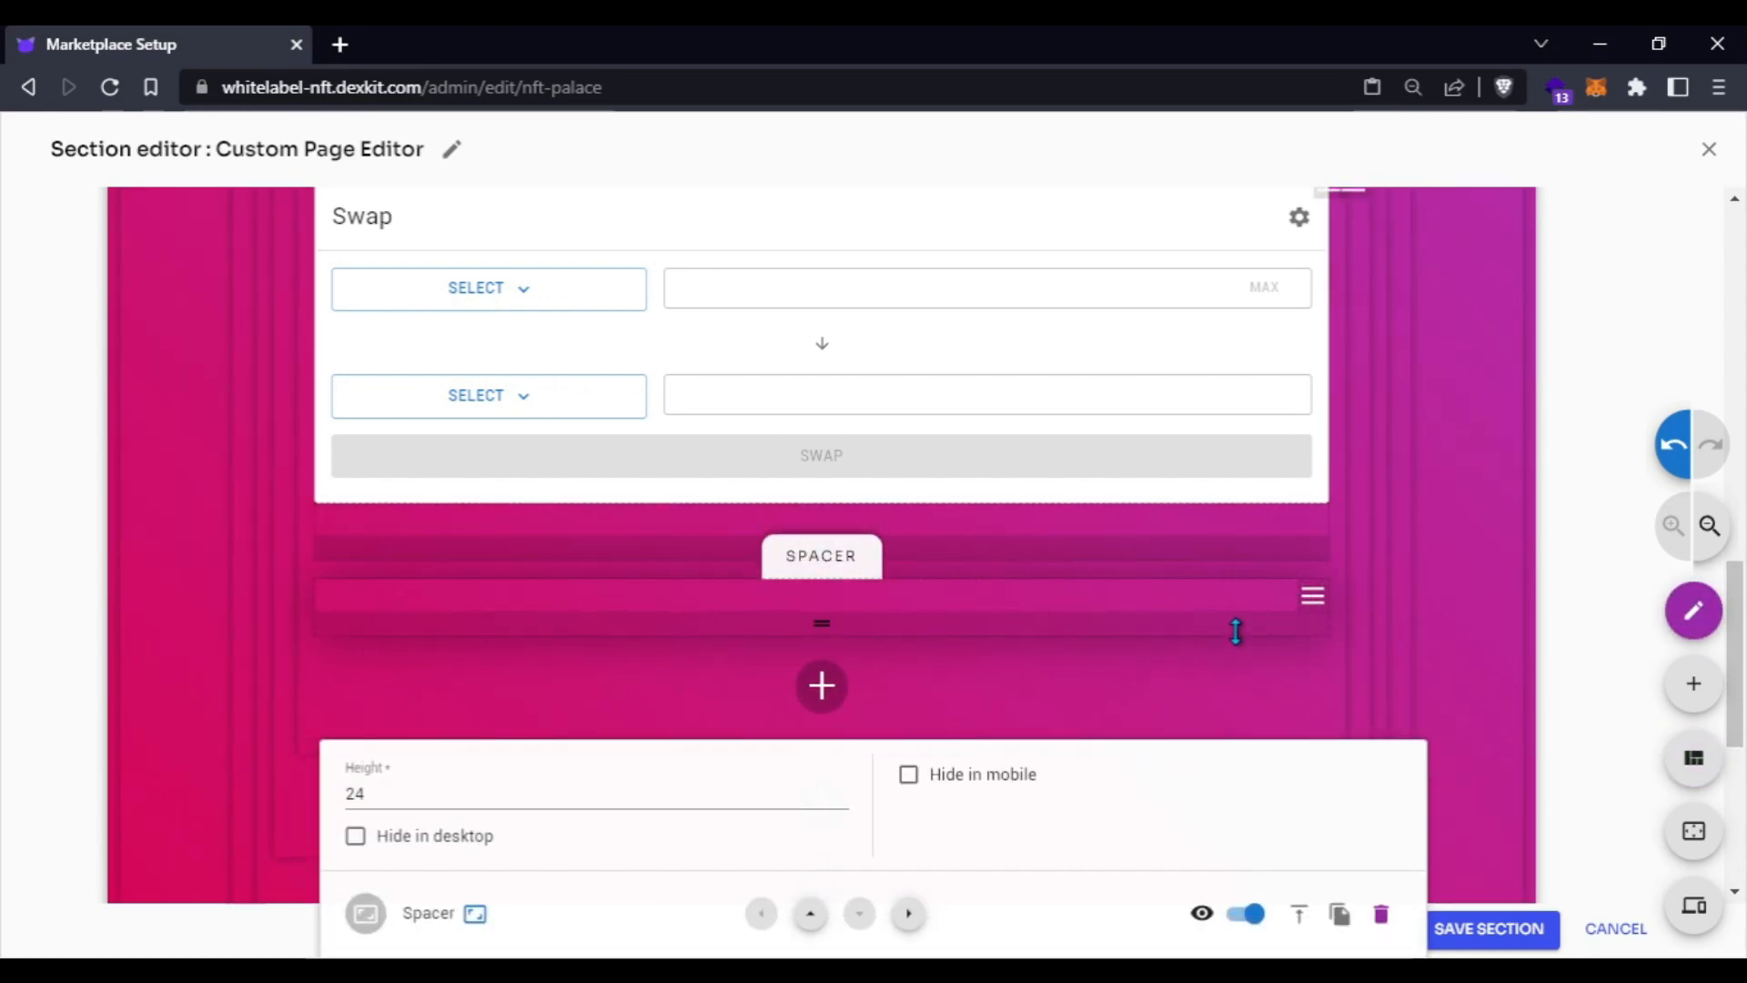
- Add a Twitter timeline block below the second spacer under the Swap widget
scroll(827, 542, down, 2)
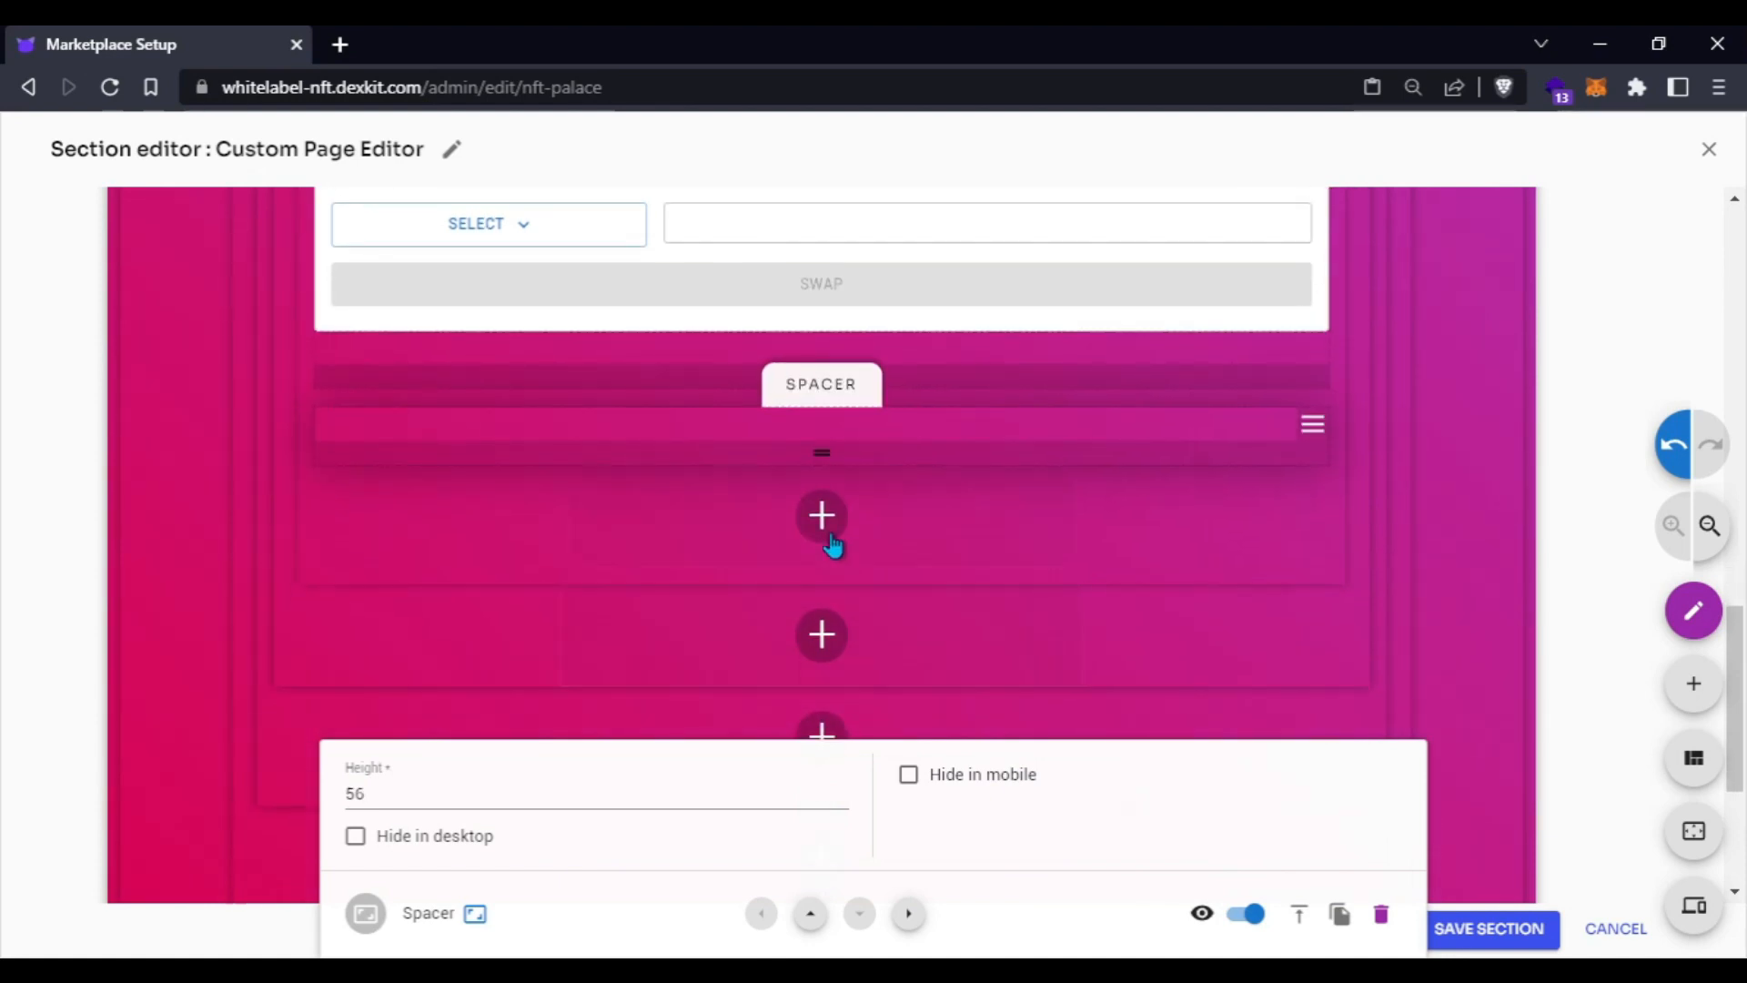
click(815, 517)
scroll(123, 535, down, 2)
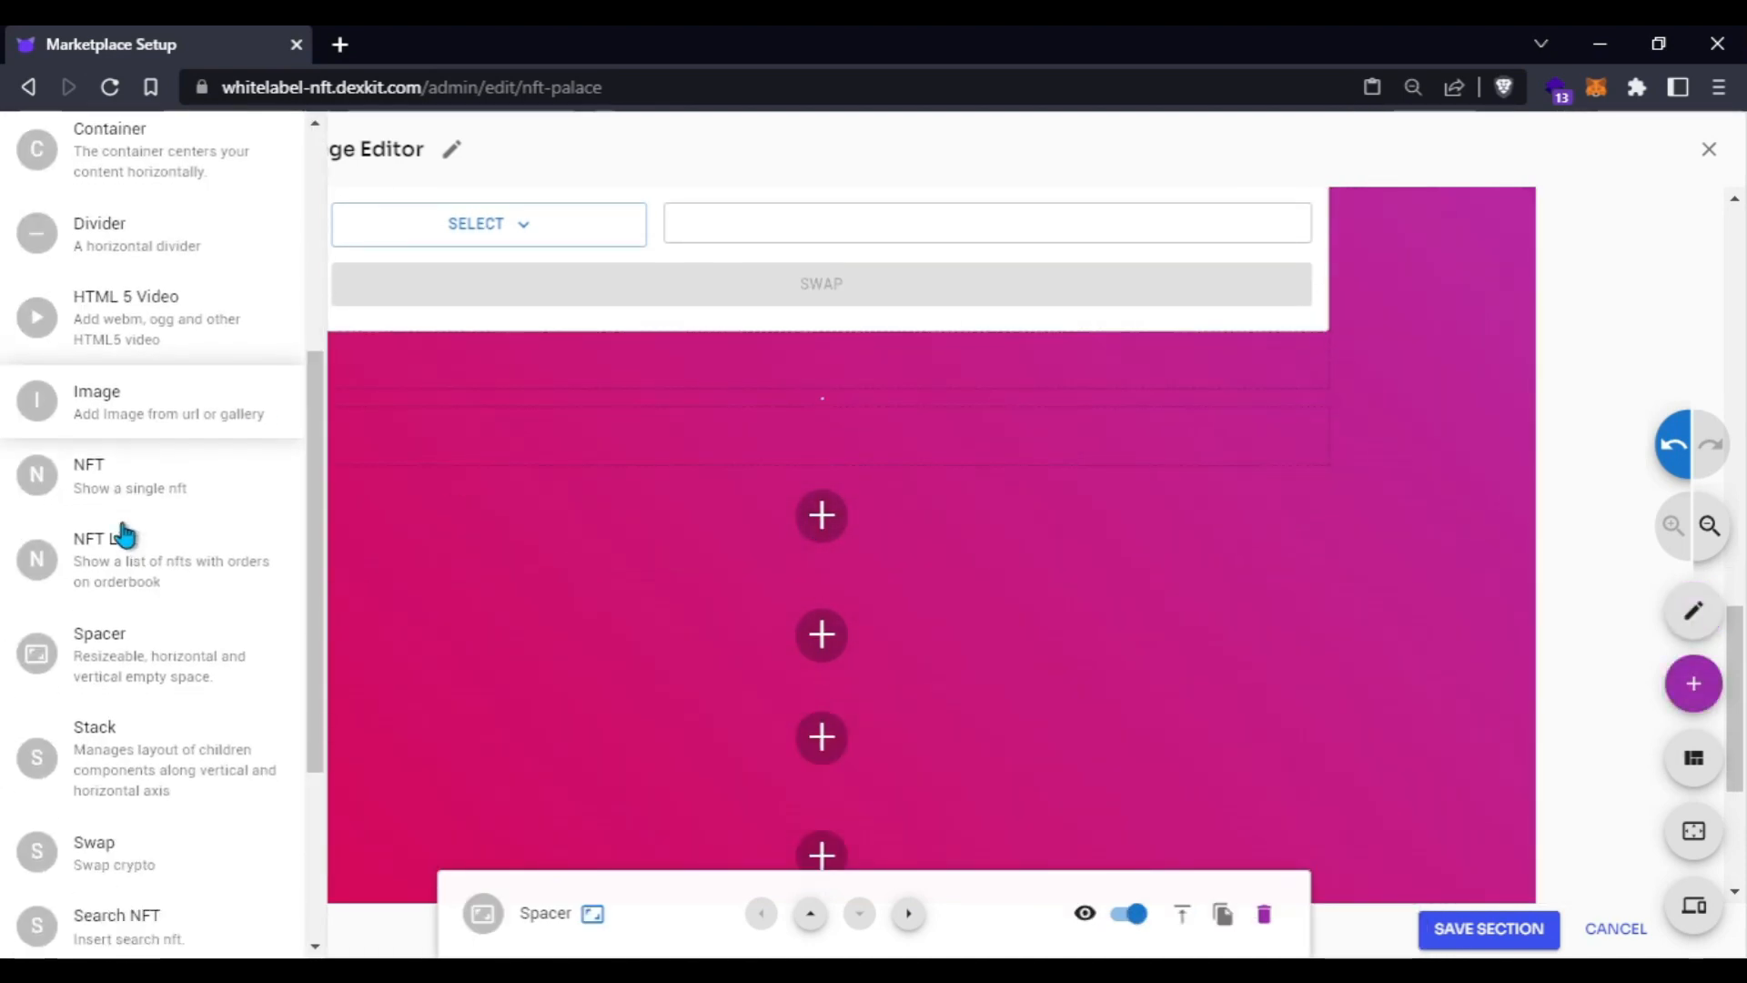
scroll(126, 535, down, 3)
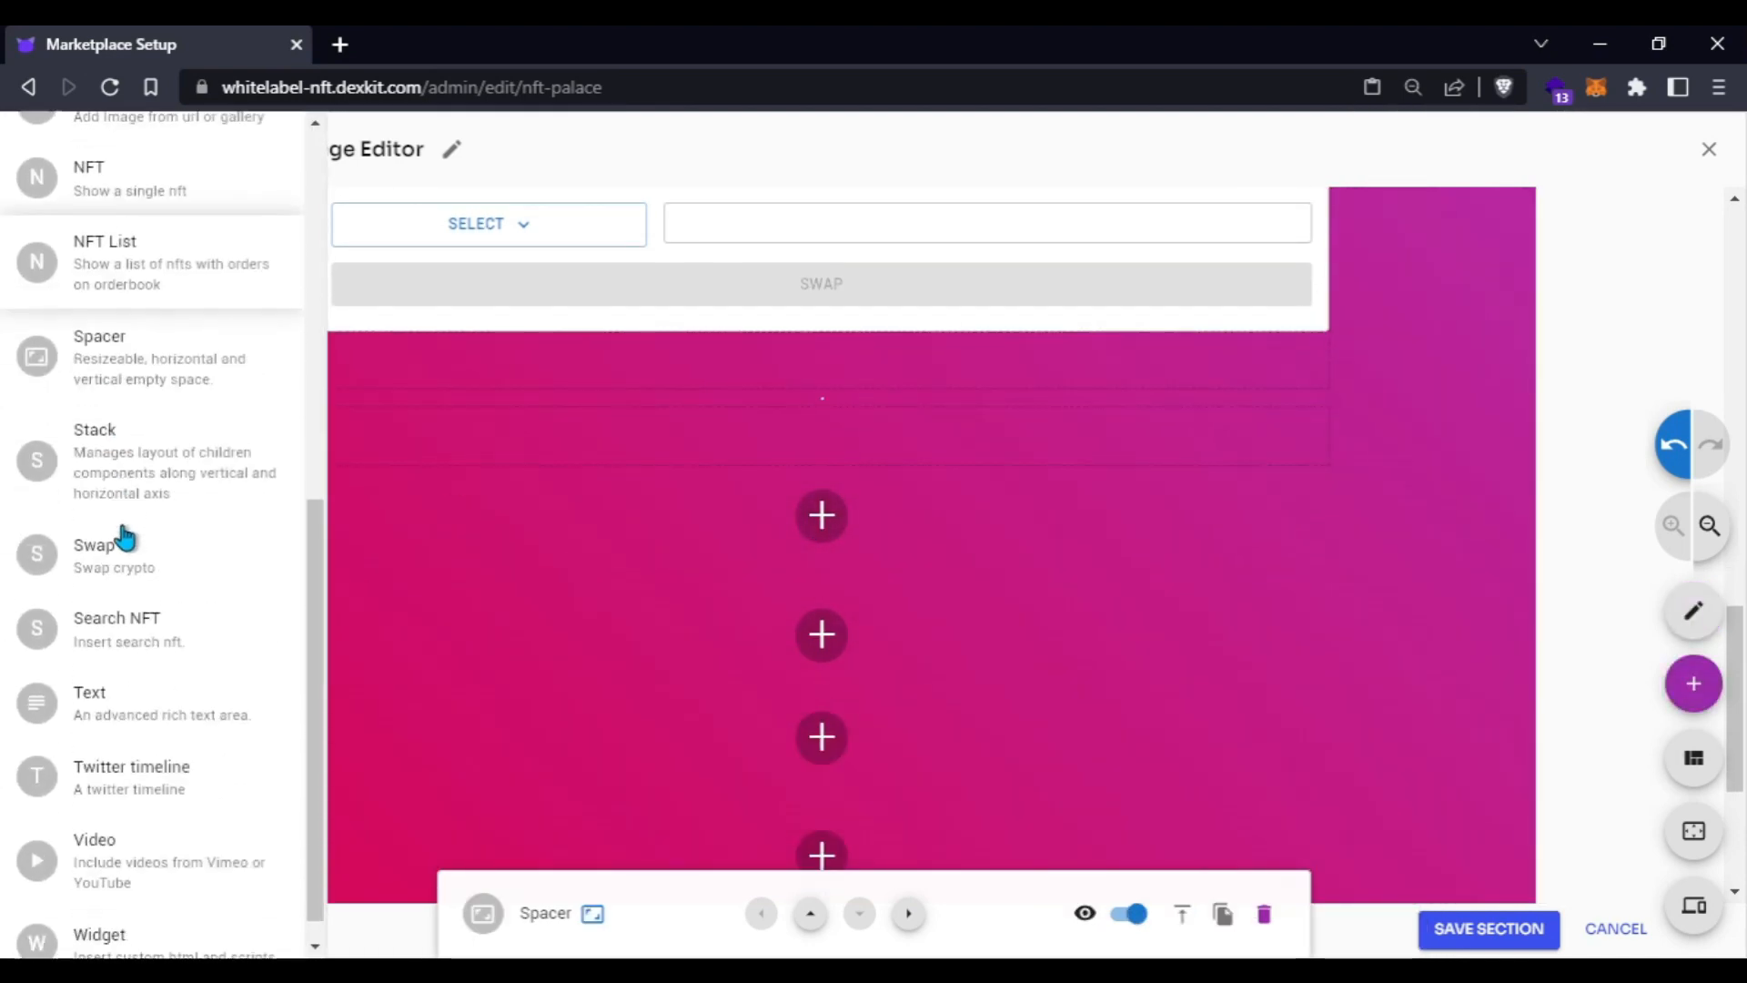
drag(294, 726, 801, 535)
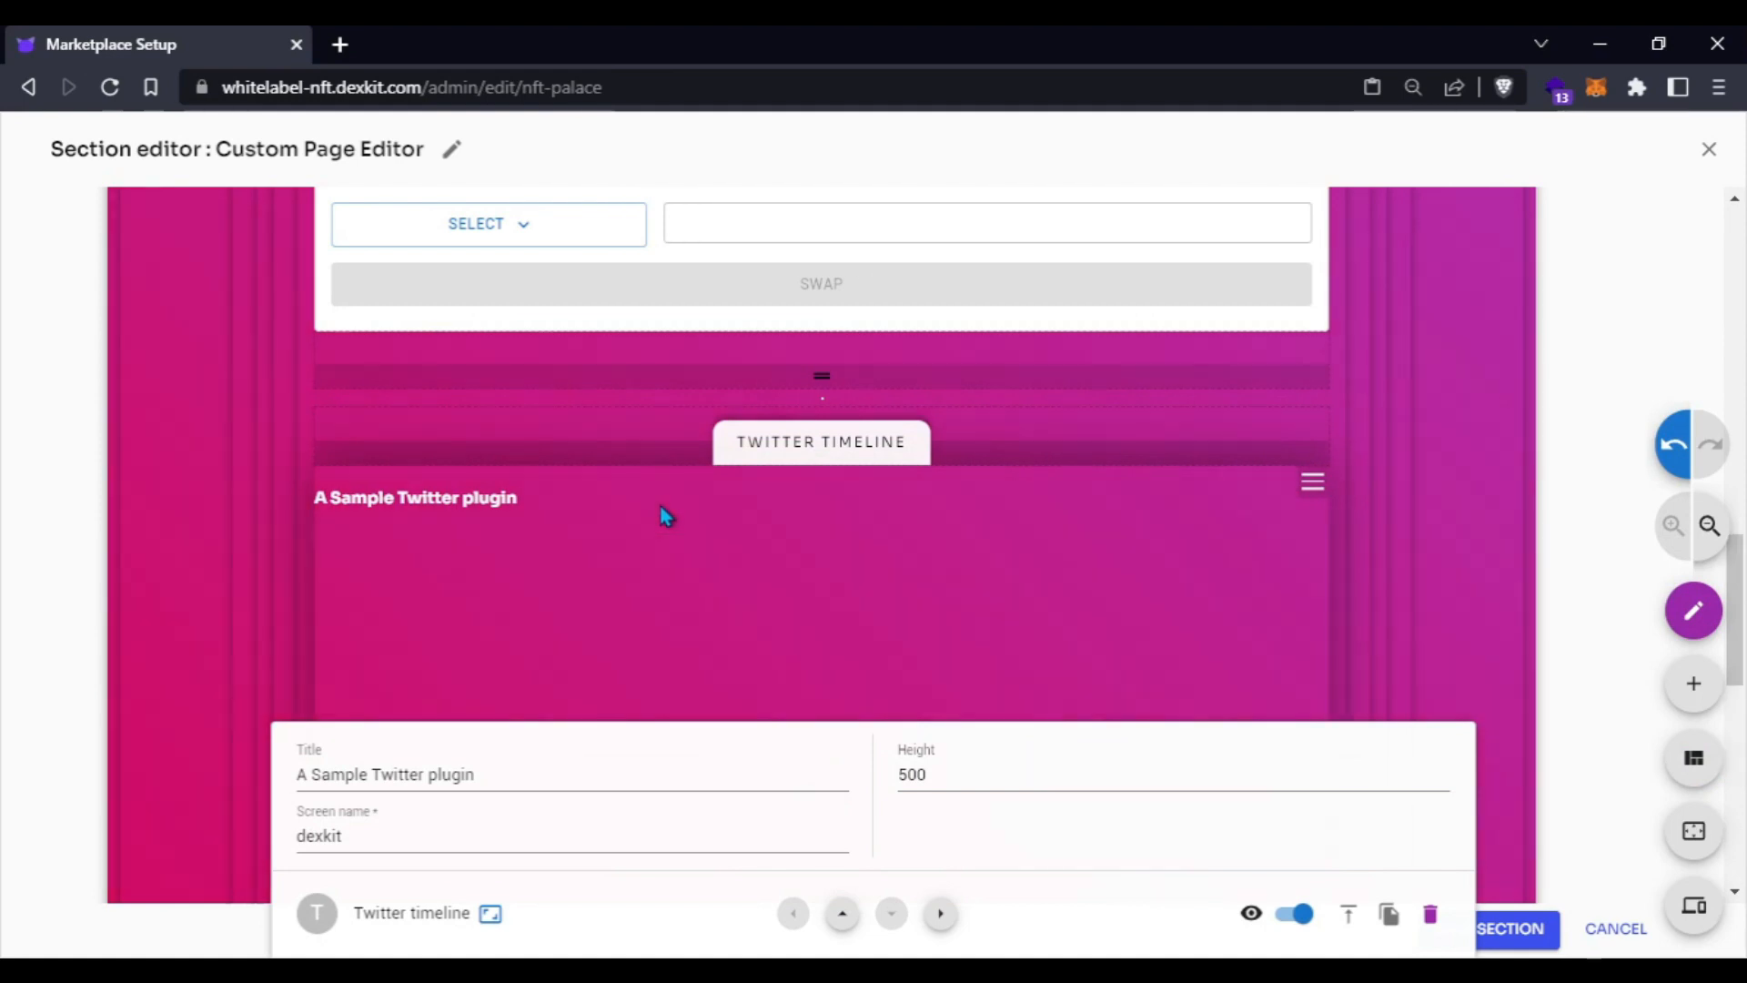
- Change the Twitter timeline's title to "What I'm thinking? 🤔"
drag(476, 774, 283, 776)
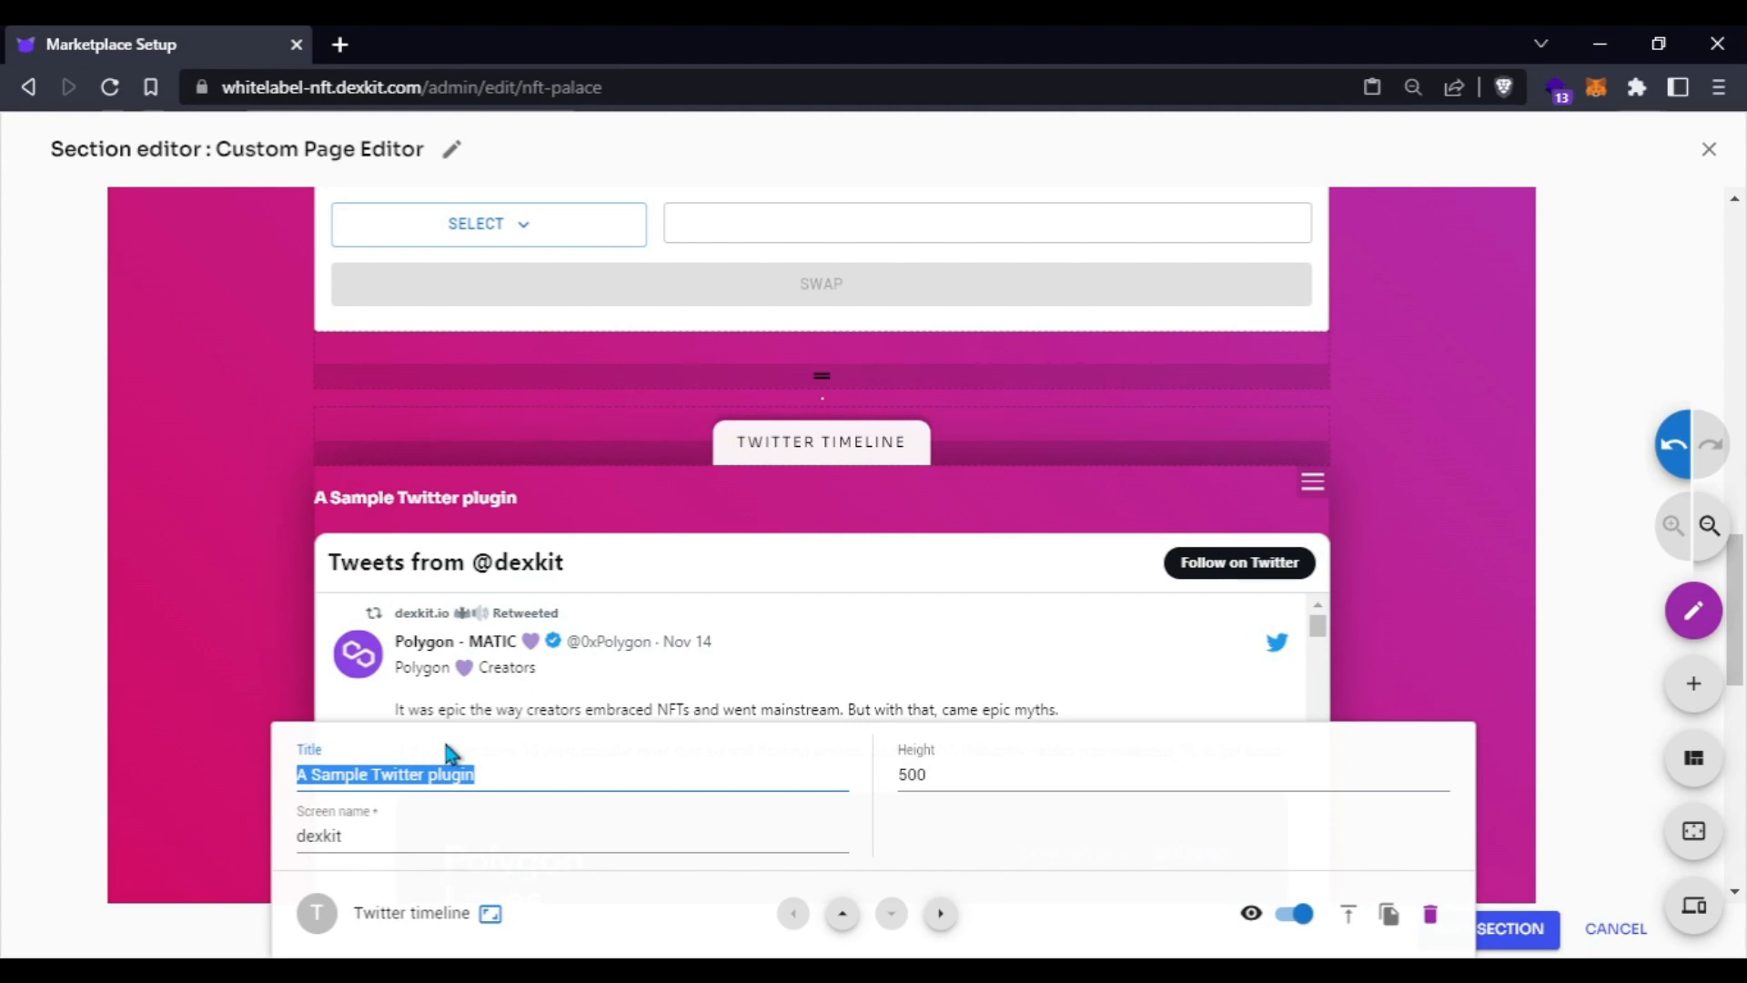
text(What I-m)
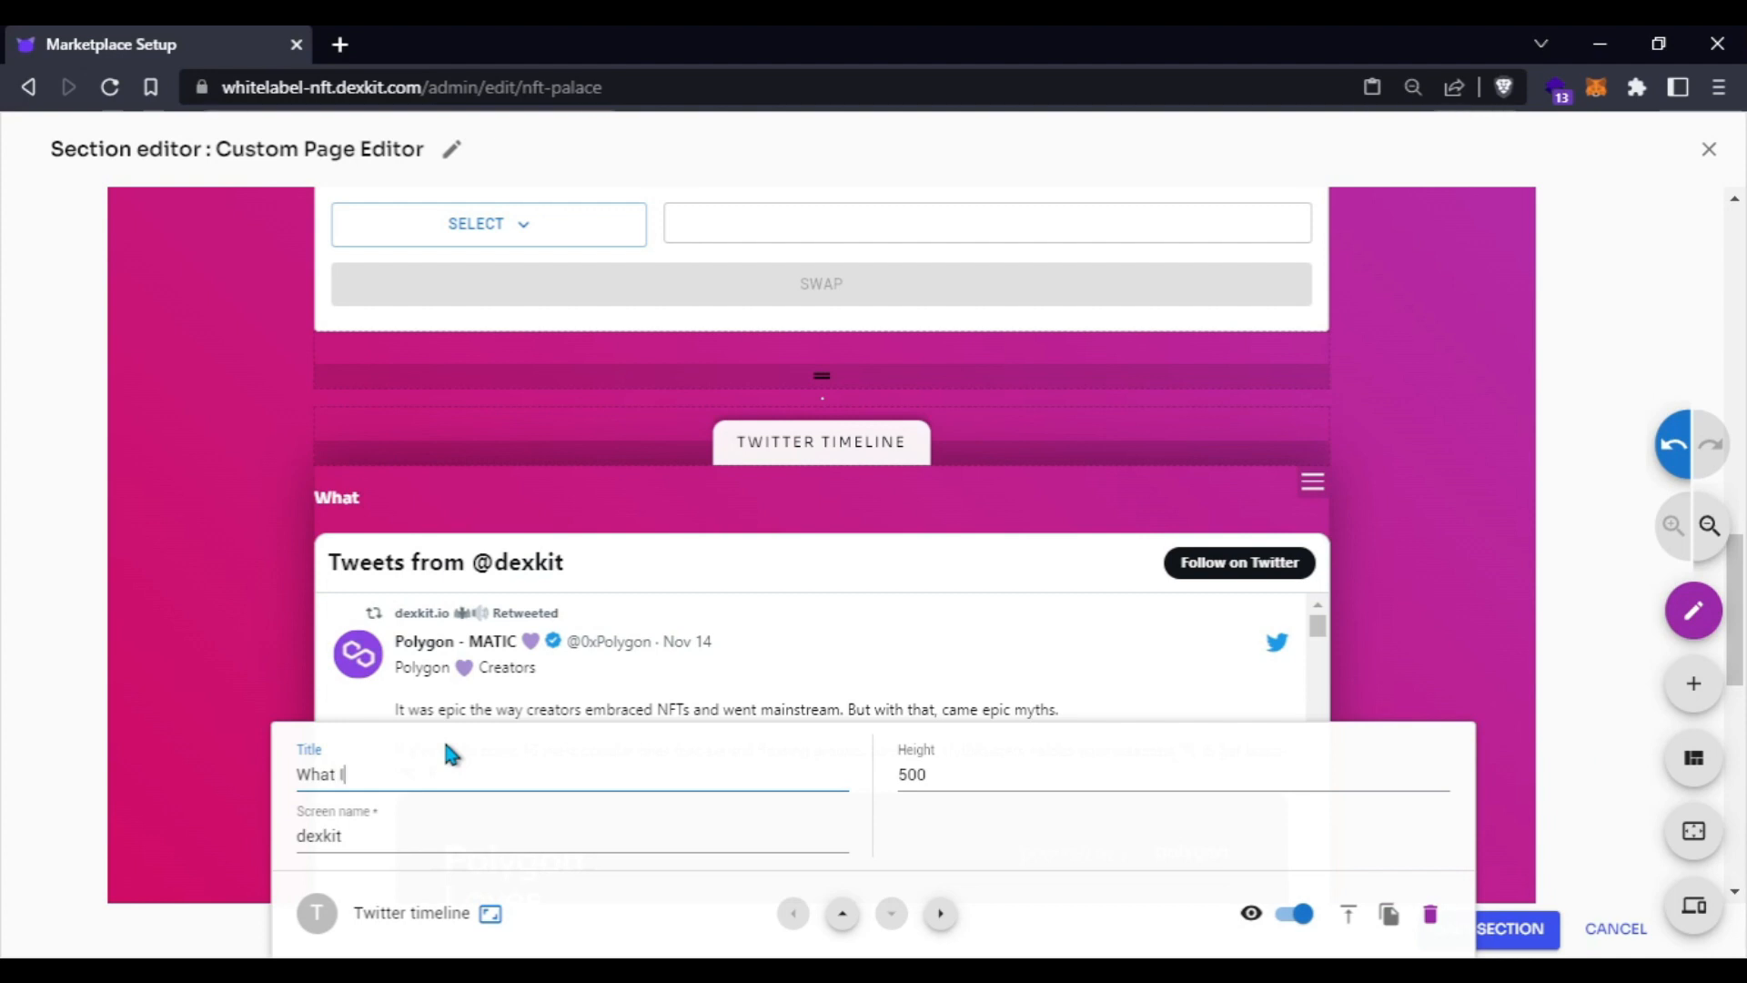
key(BackSpace)
key(BackSpace)
text('im)
key(BackSpace)
key(BackSpace)
text(m thinking?)
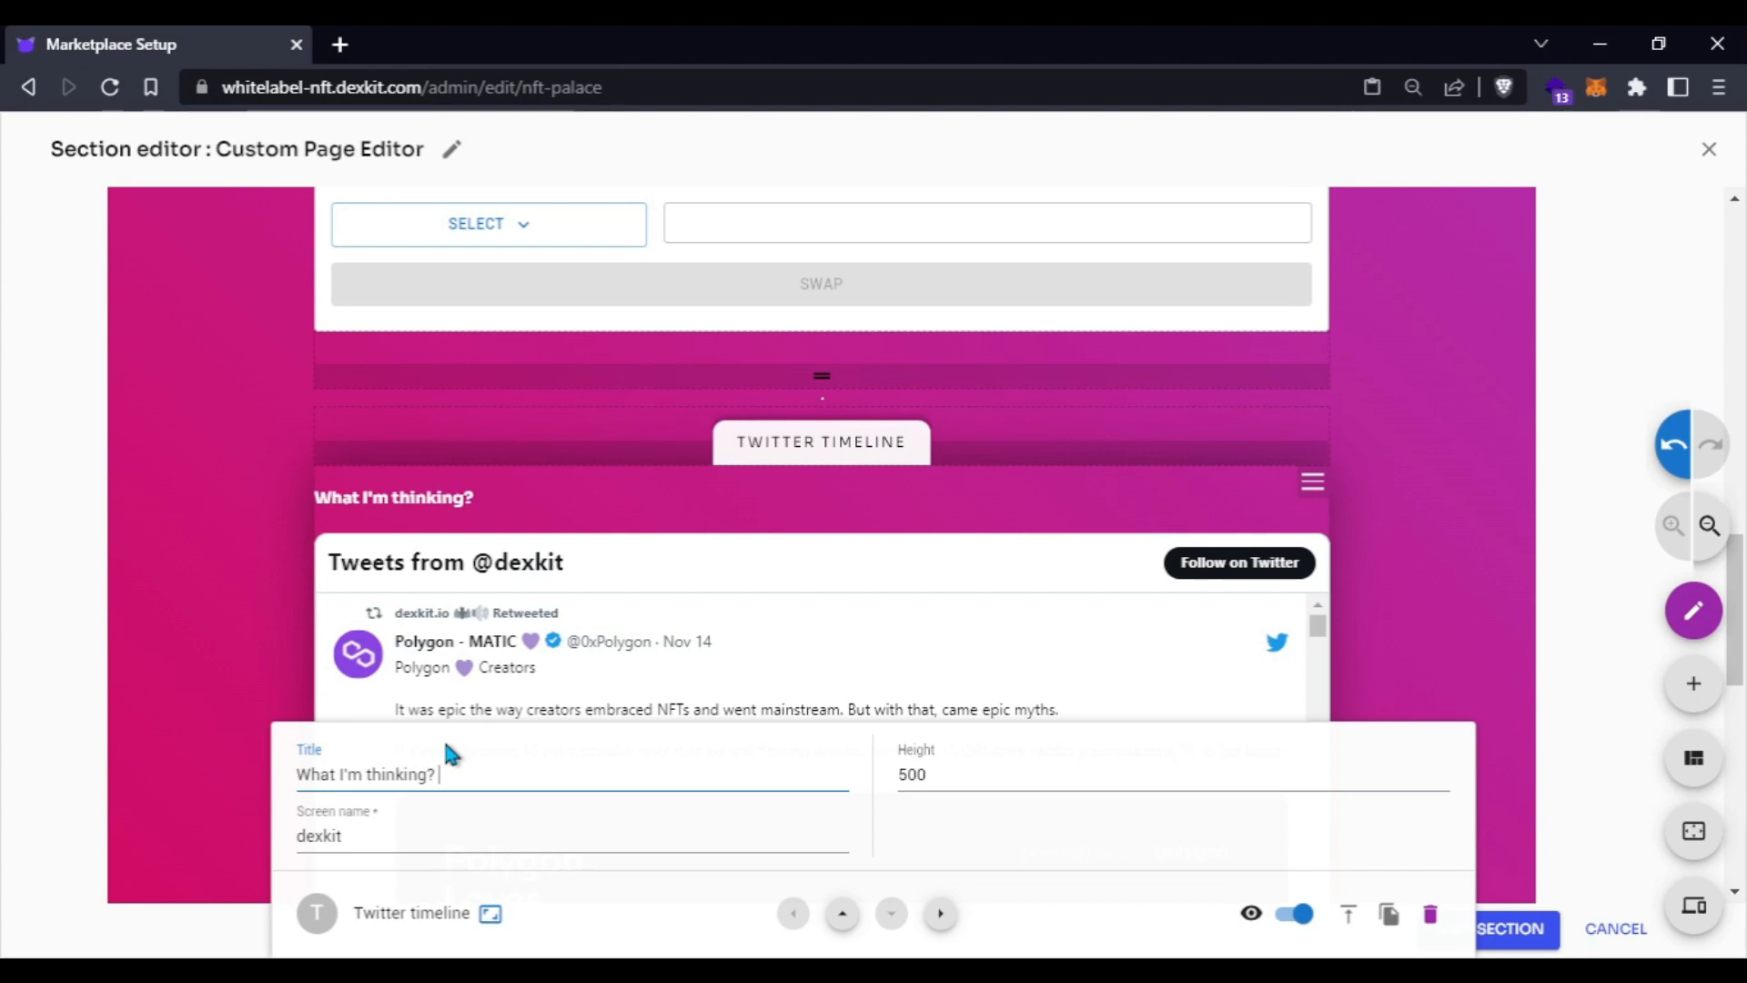
text(🤔)
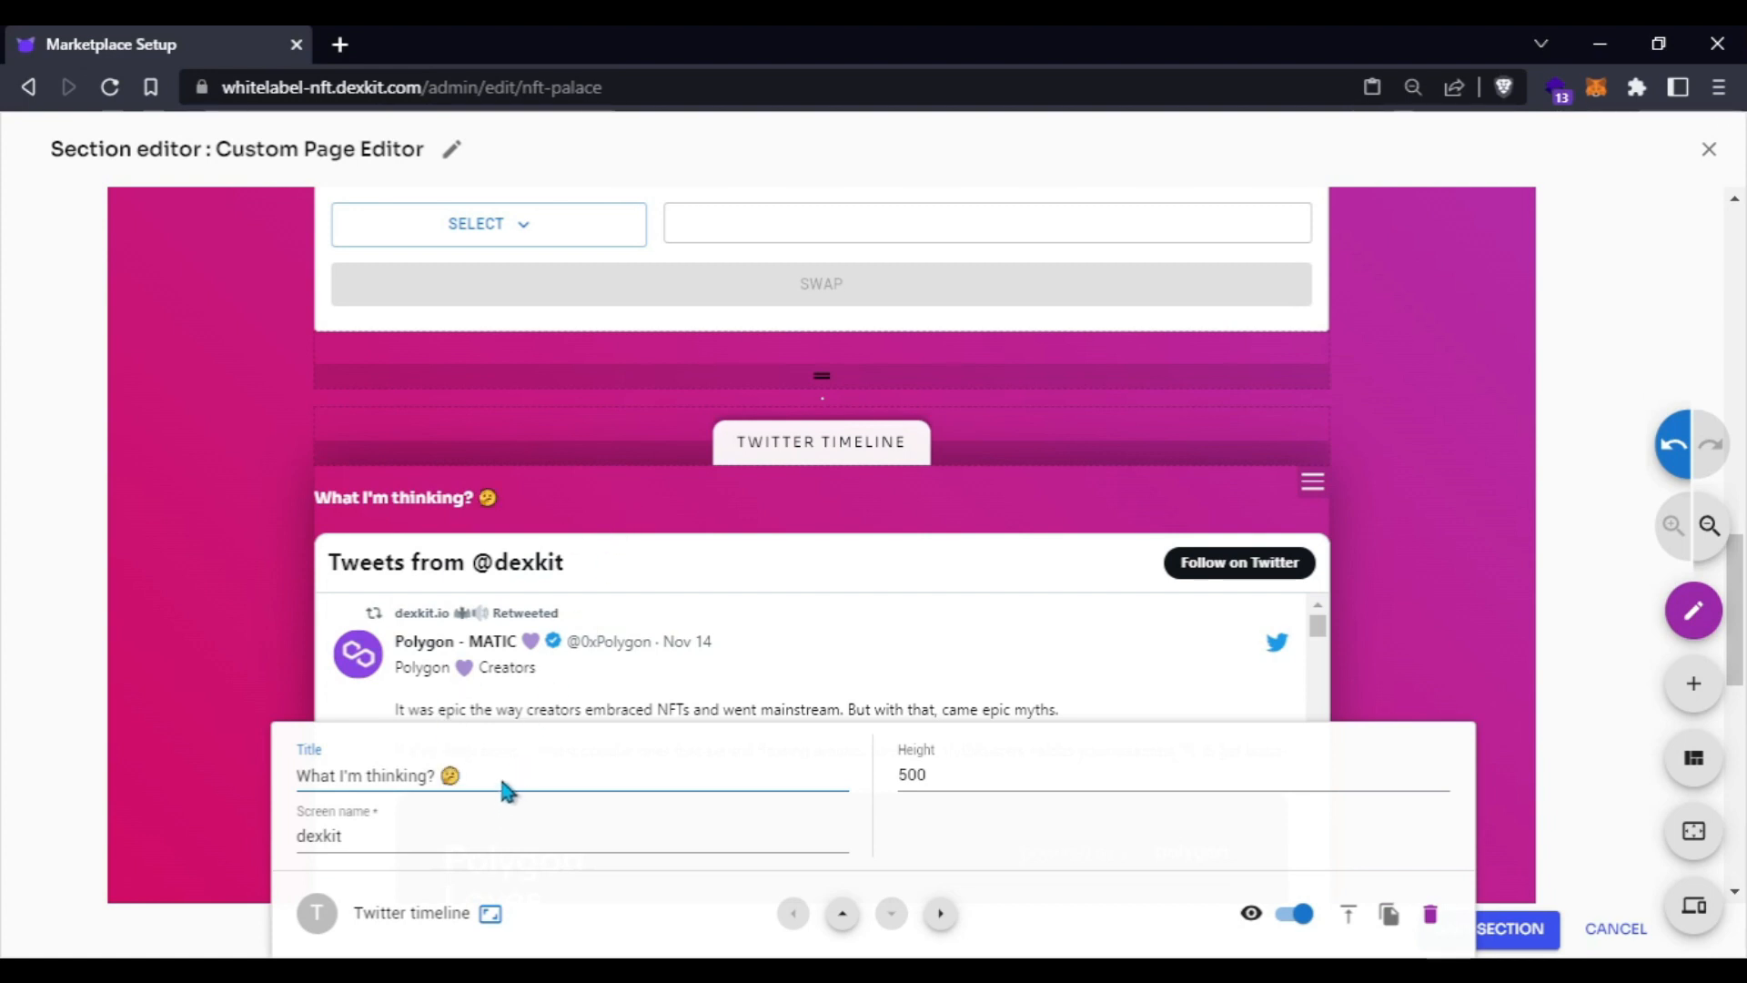
- Set the Twitter timeline's height to 400
scroll(670, 631, down, 4)
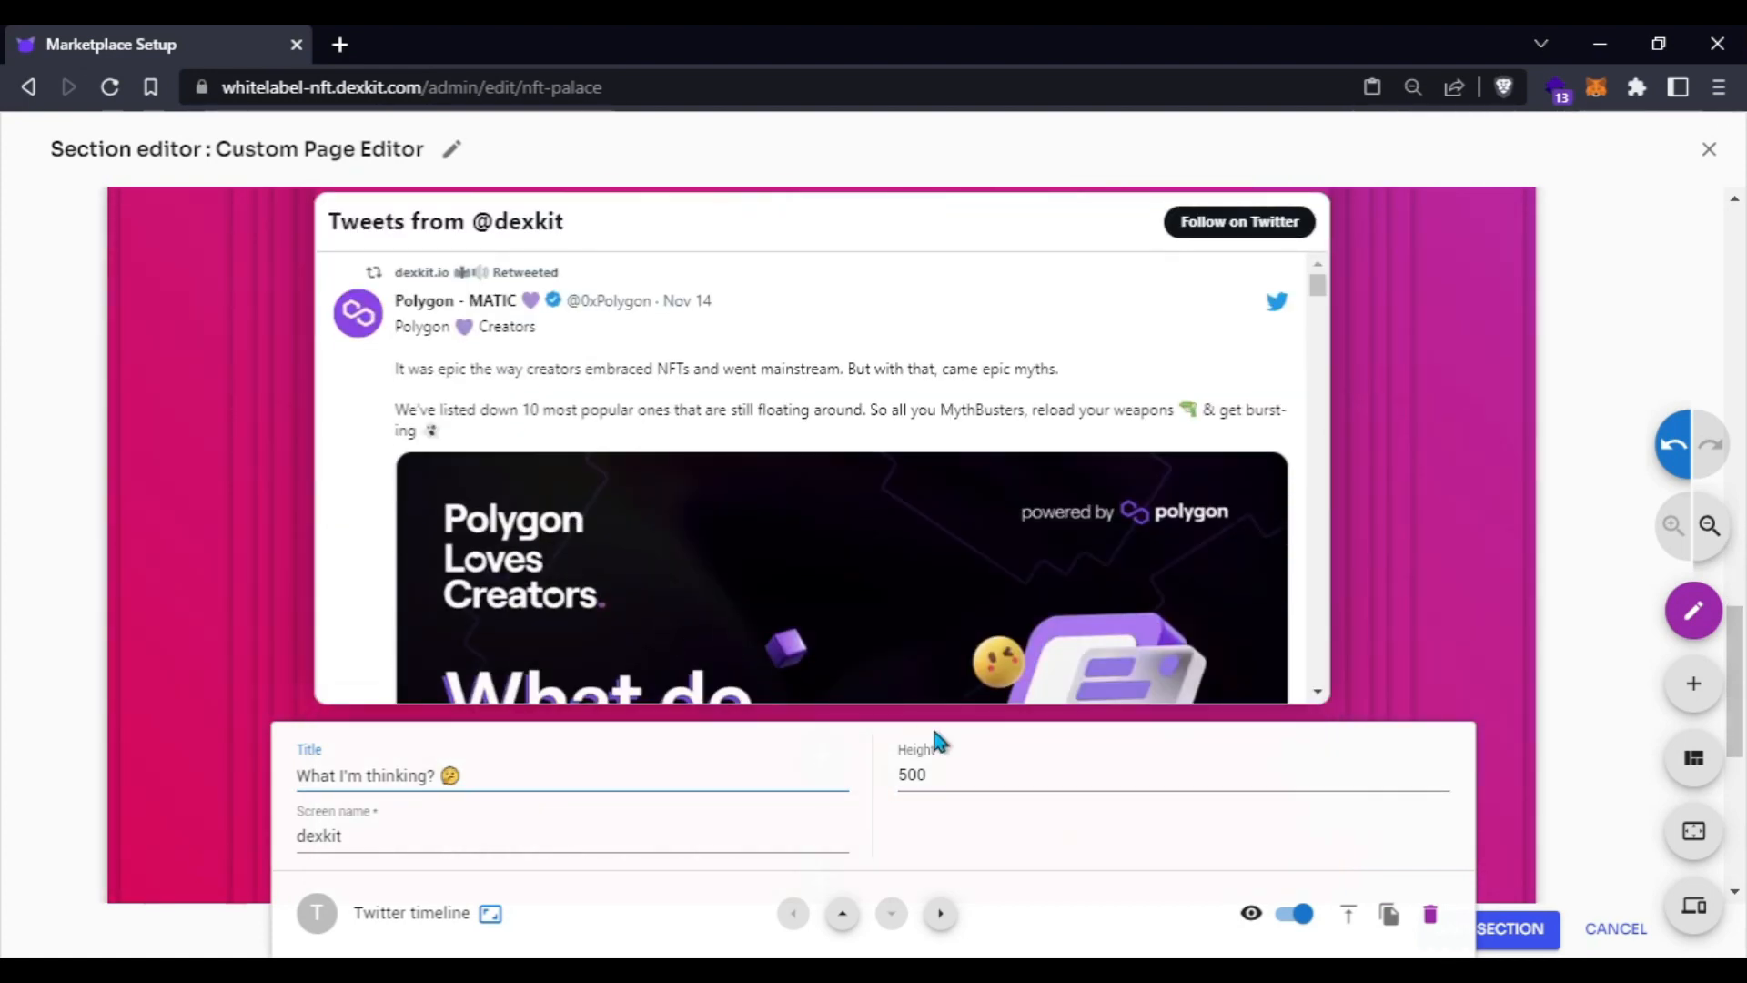
click(944, 770)
drag(1100, 772, 877, 766)
text(400)
- Examine how the resized Twitter timeline fits between the Swap widget above and the area below it
scroll(889, 613, up, 4)
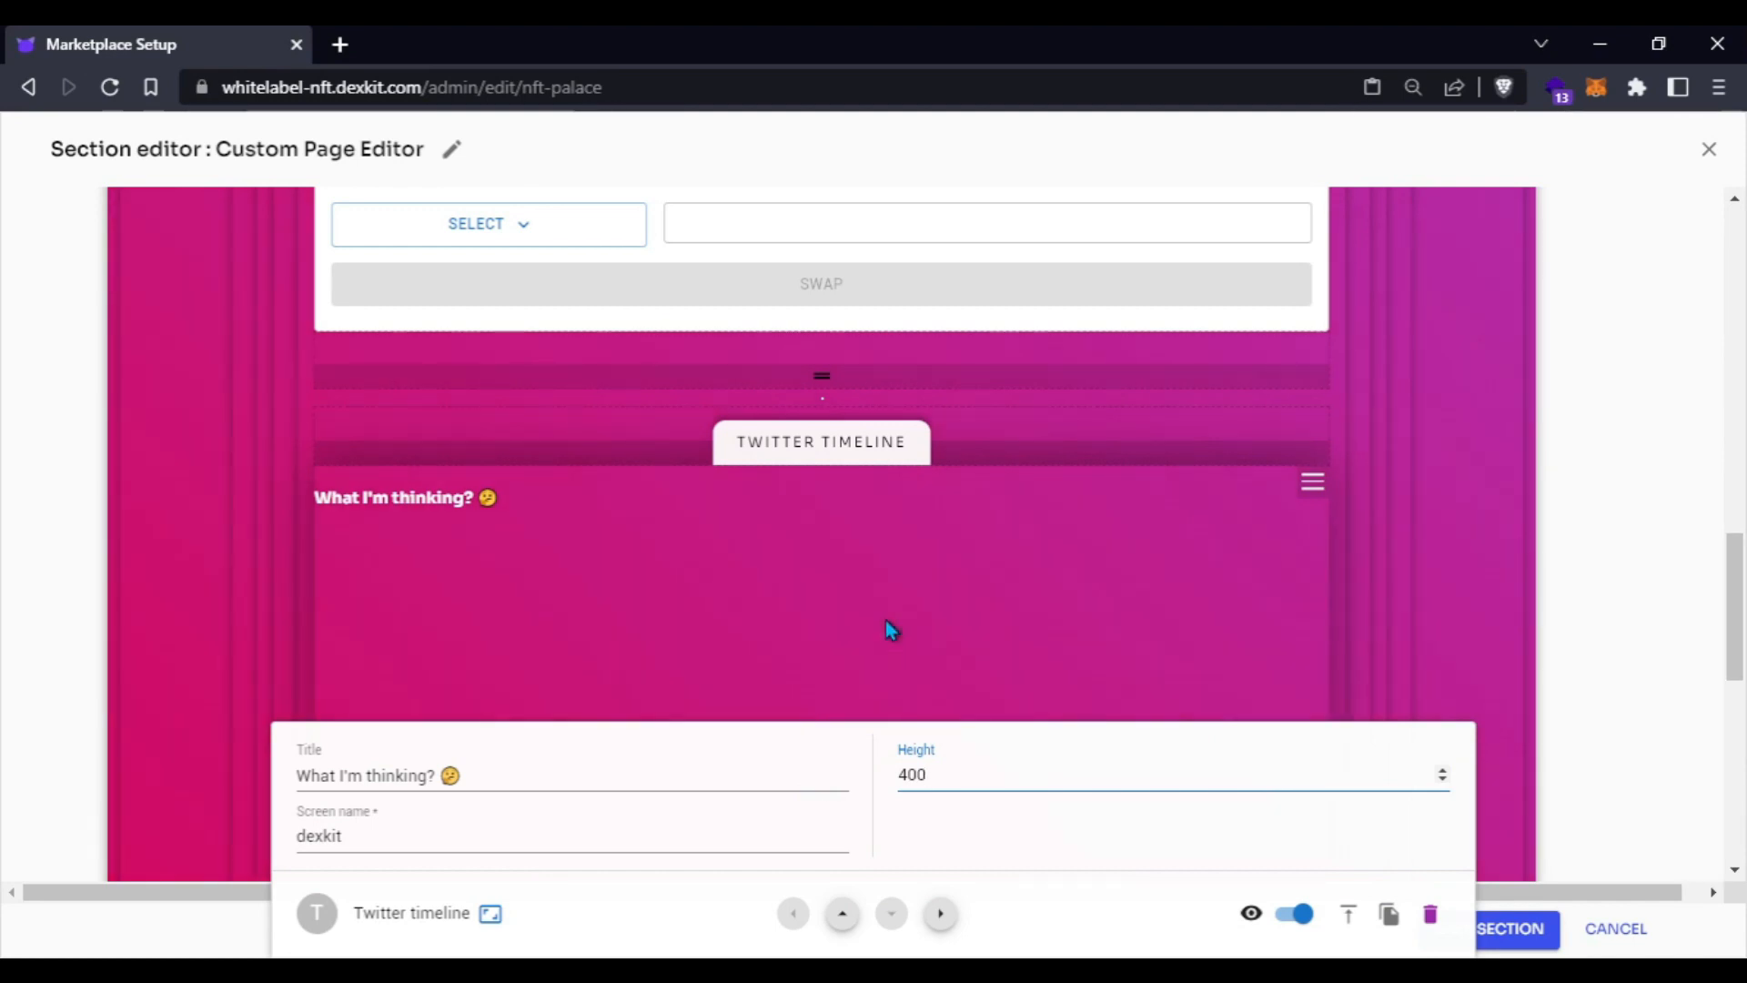
scroll(705, 532, down, 2)
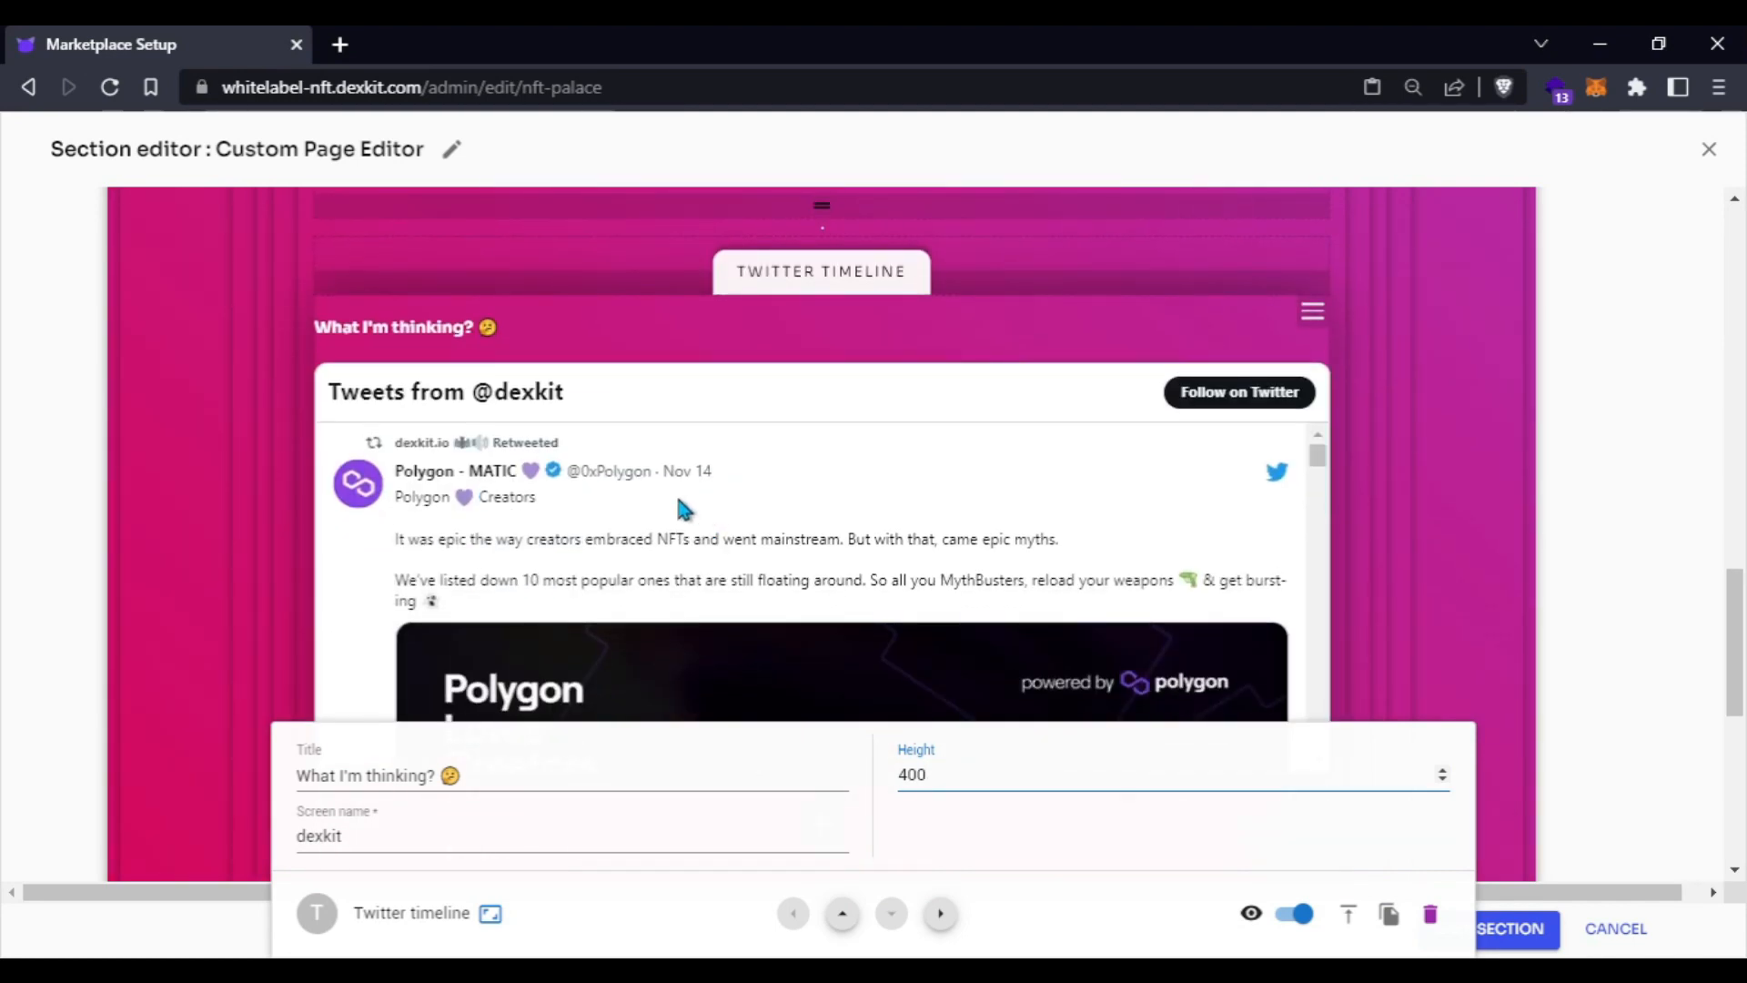
scroll(685, 510, up, 2)
scroll(678, 503, down, 7)
scroll(678, 507, up, 7)
scroll(679, 506, down, 2)
click(512, 520)
scroll(512, 520, up, 4)
scroll(512, 521, down, 6)
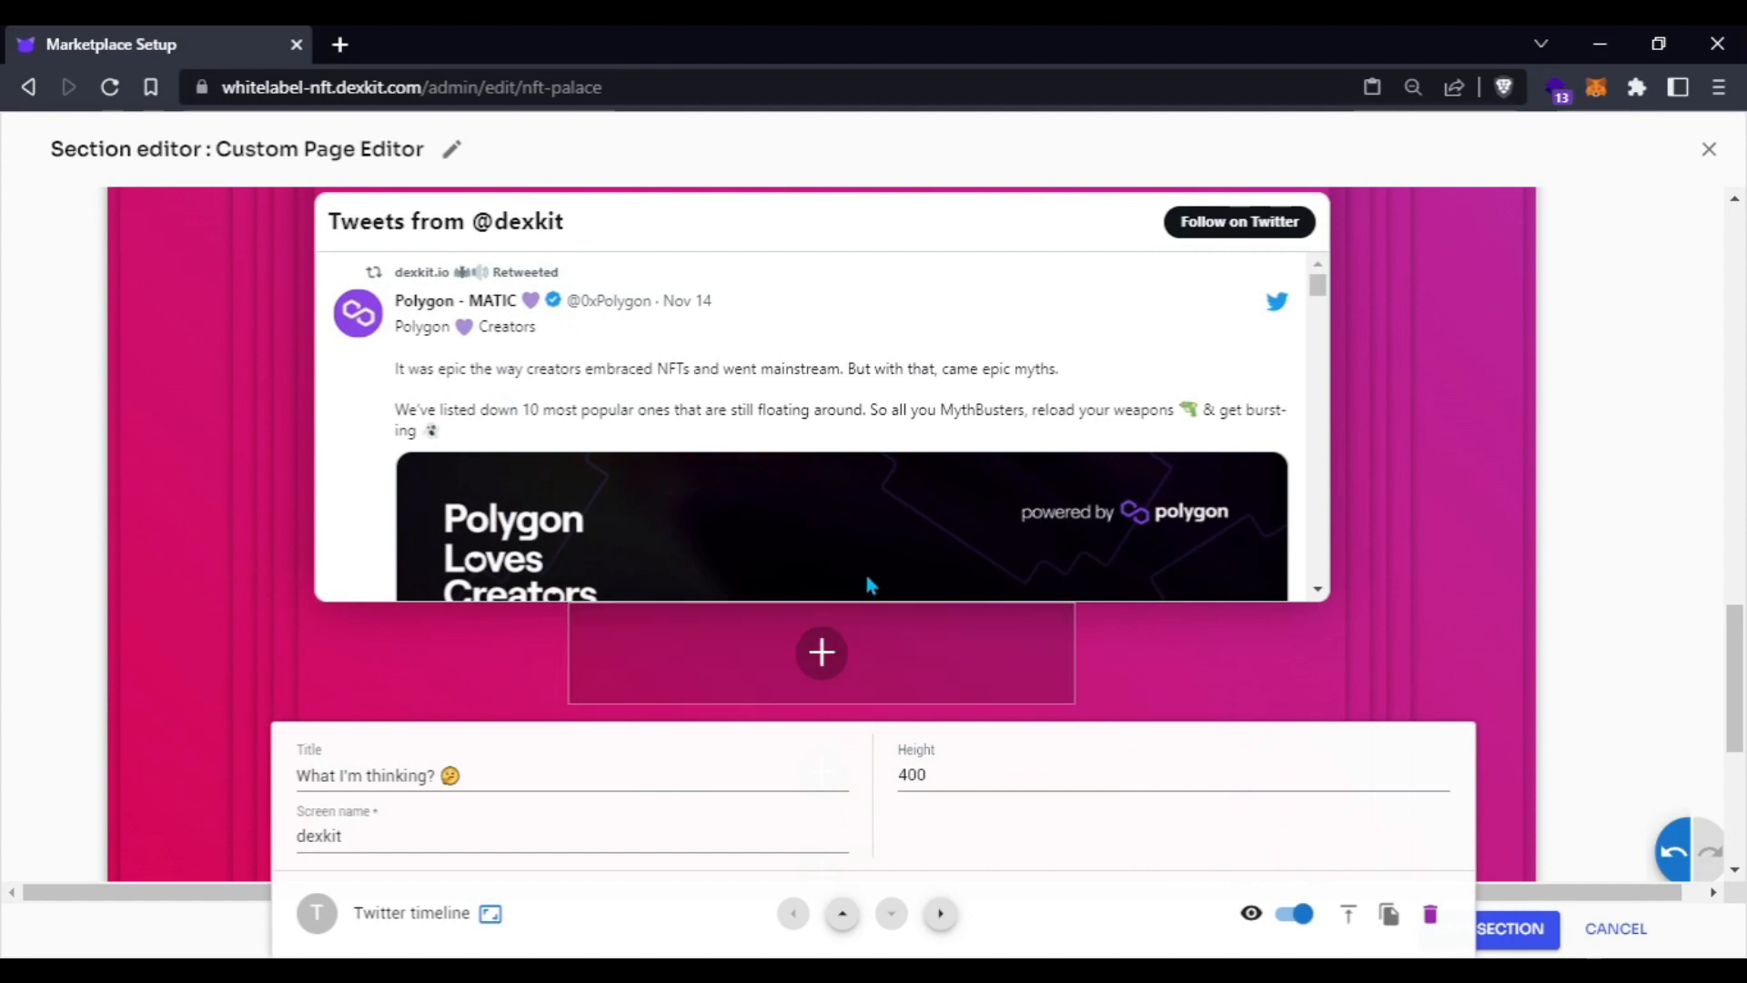
- Place a stack to the left of the Twitter timeline so both share one row
click(775, 646)
scroll(588, 523, up, 2)
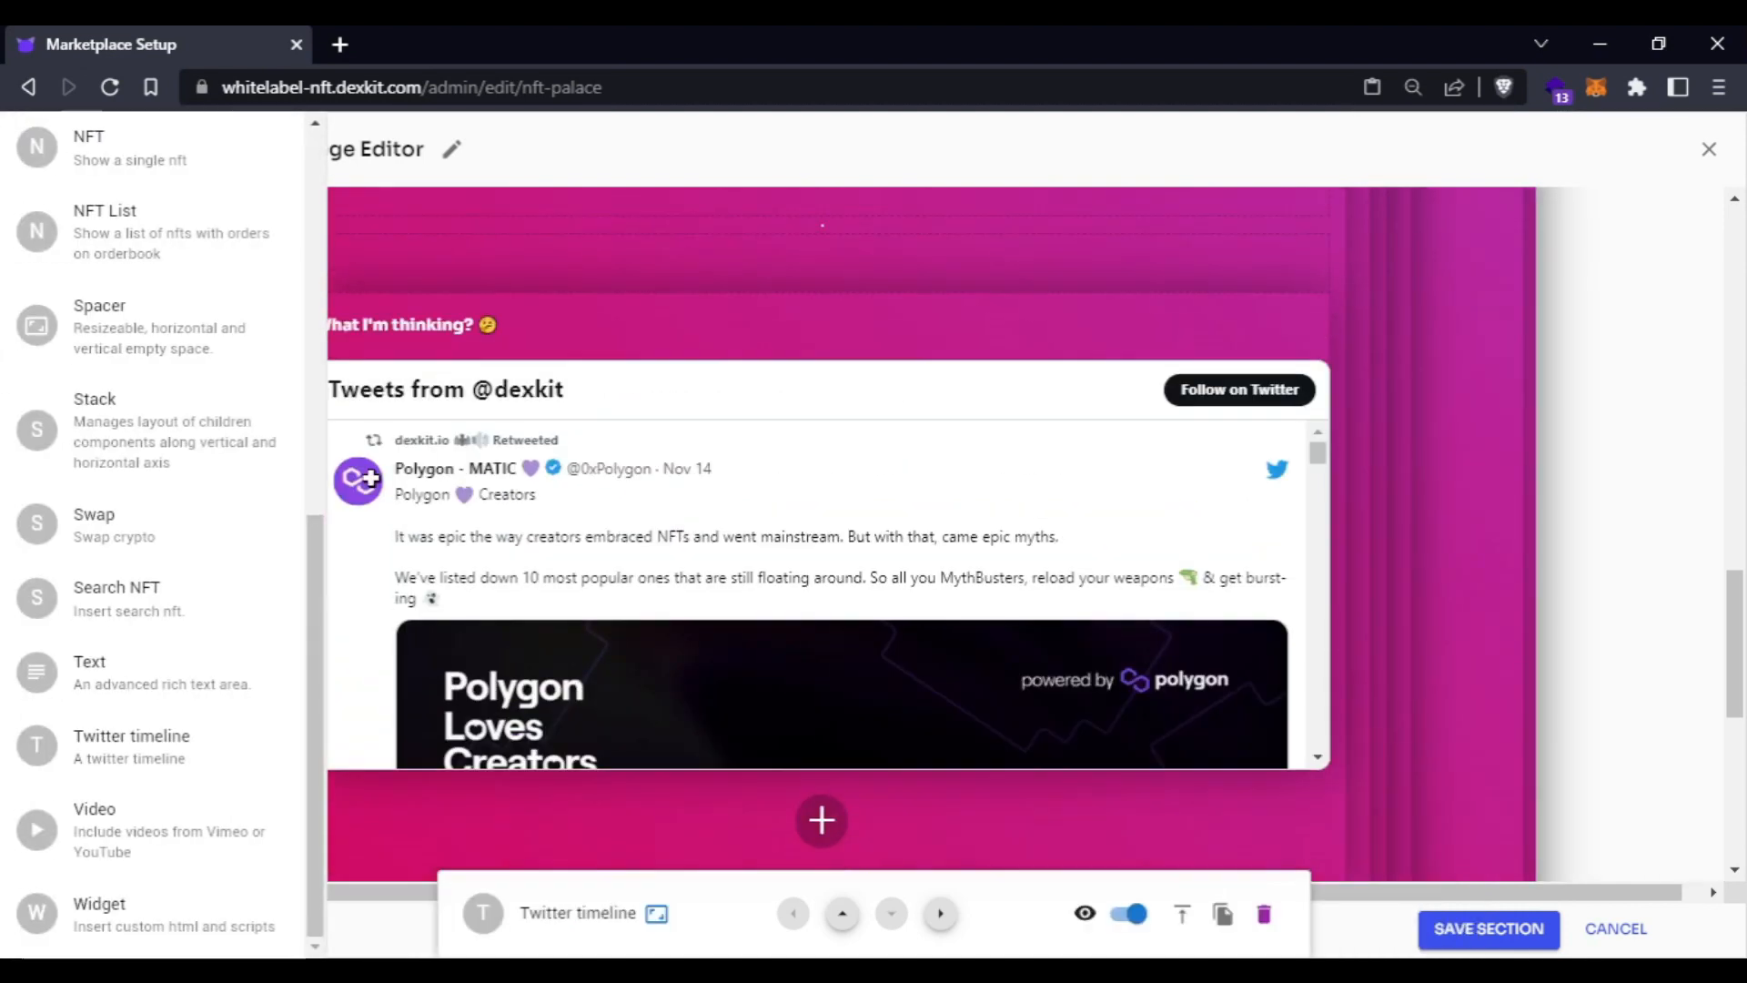
click(332, 485)
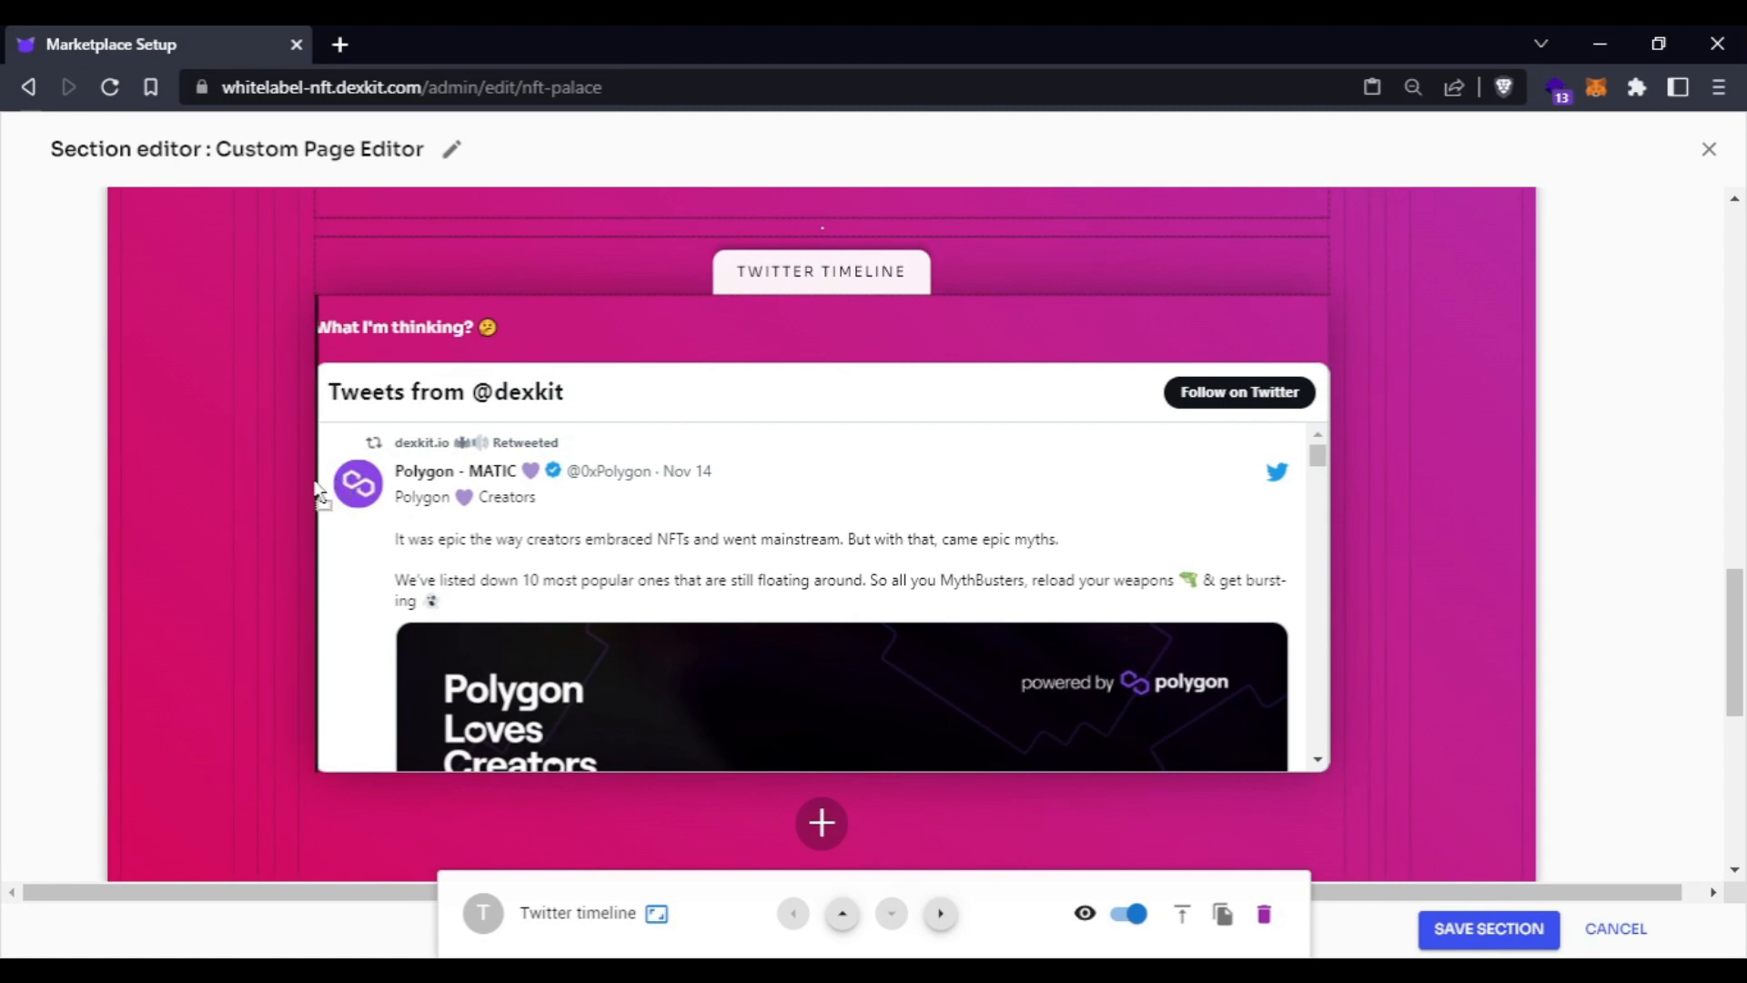
drag(315, 480, 316, 484)
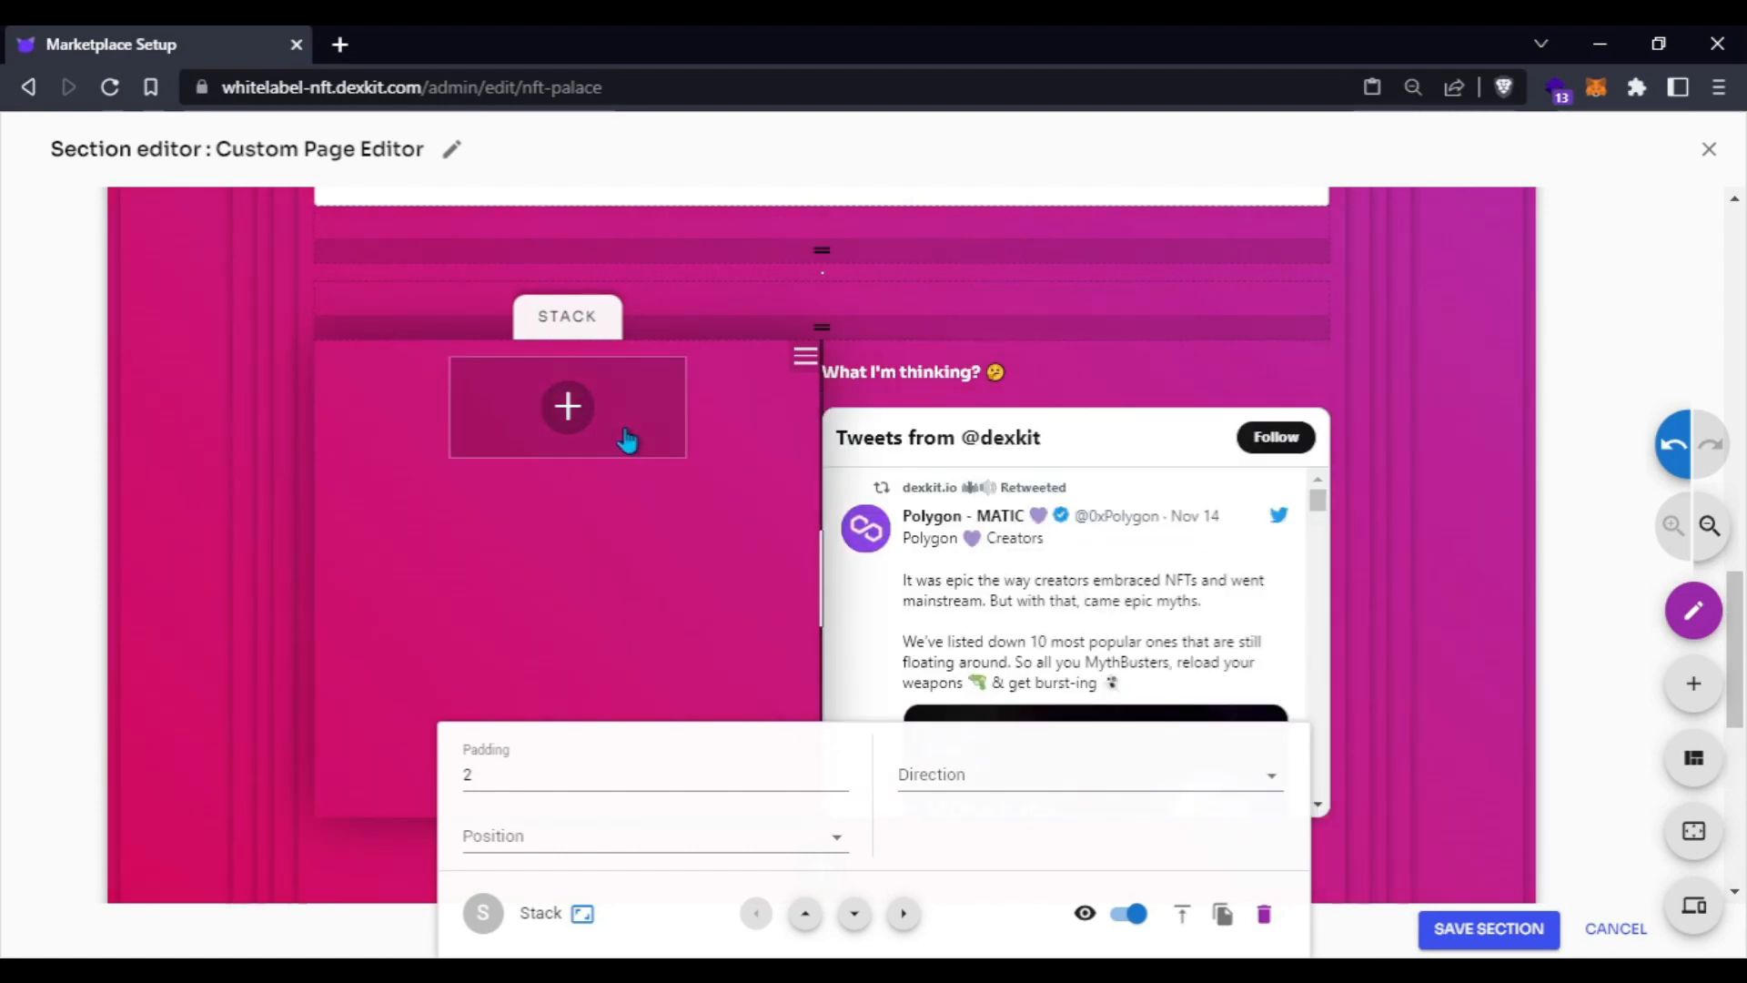
- Insert an image block inside the stack beside the Twitter timeline
click(565, 420)
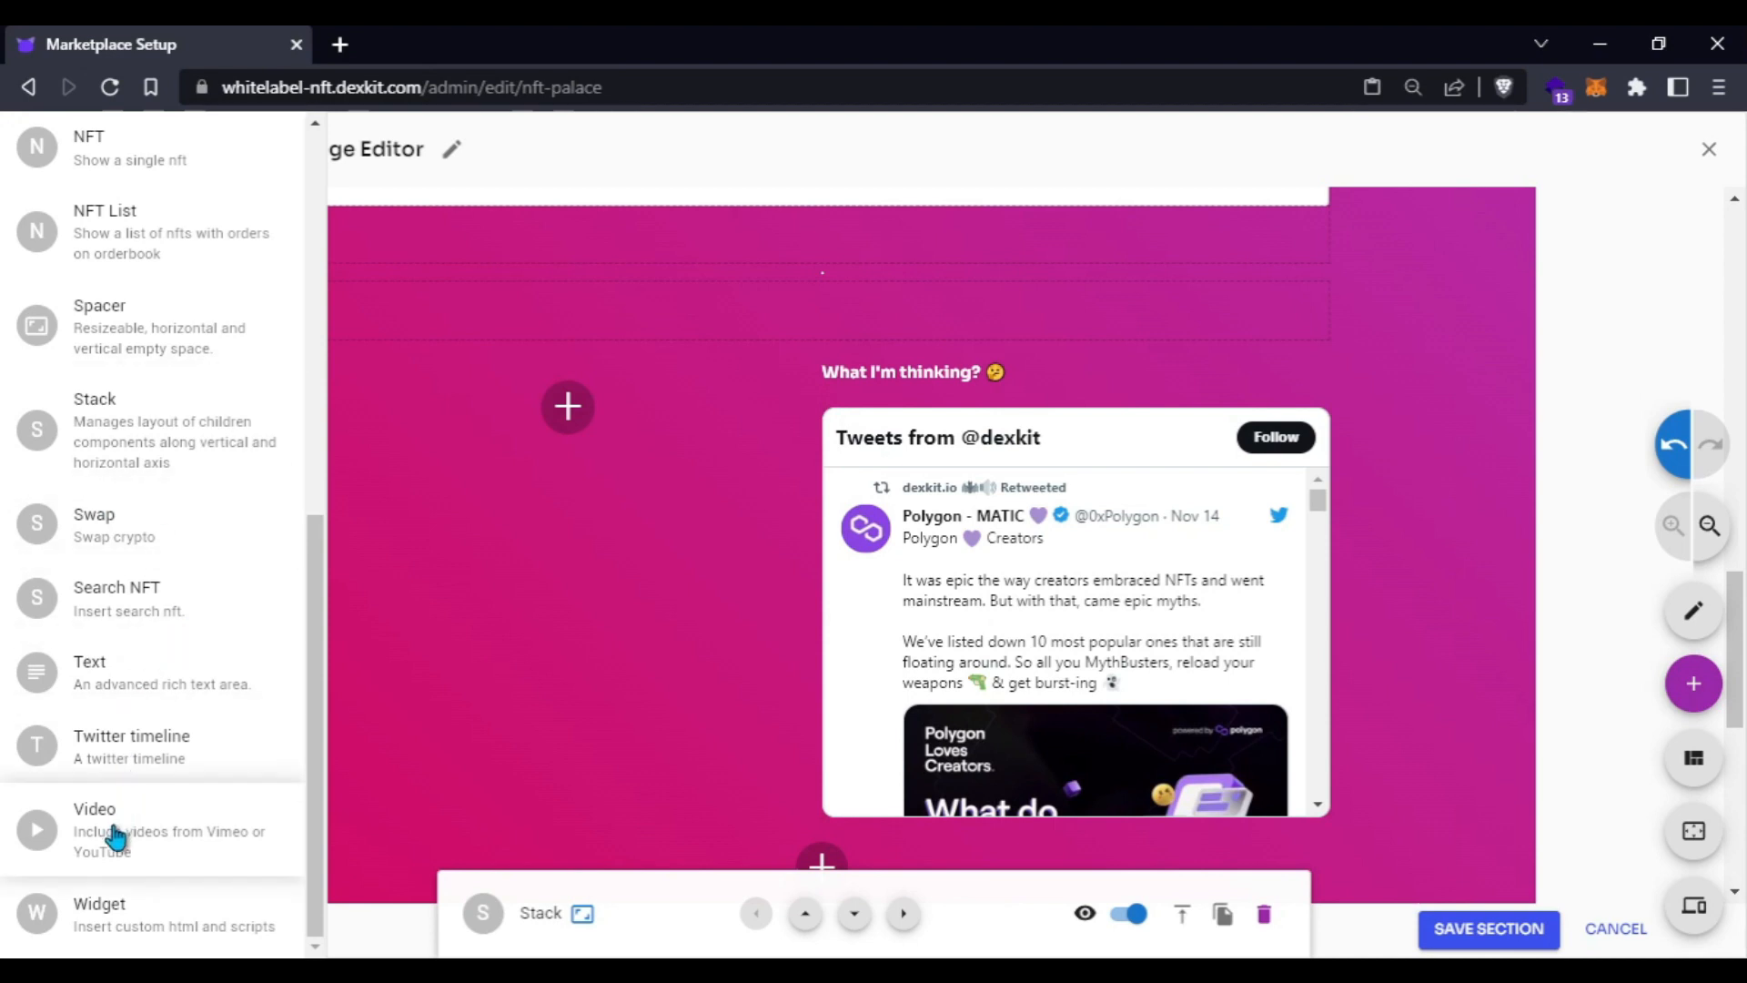
scroll(80, 645, up, 8)
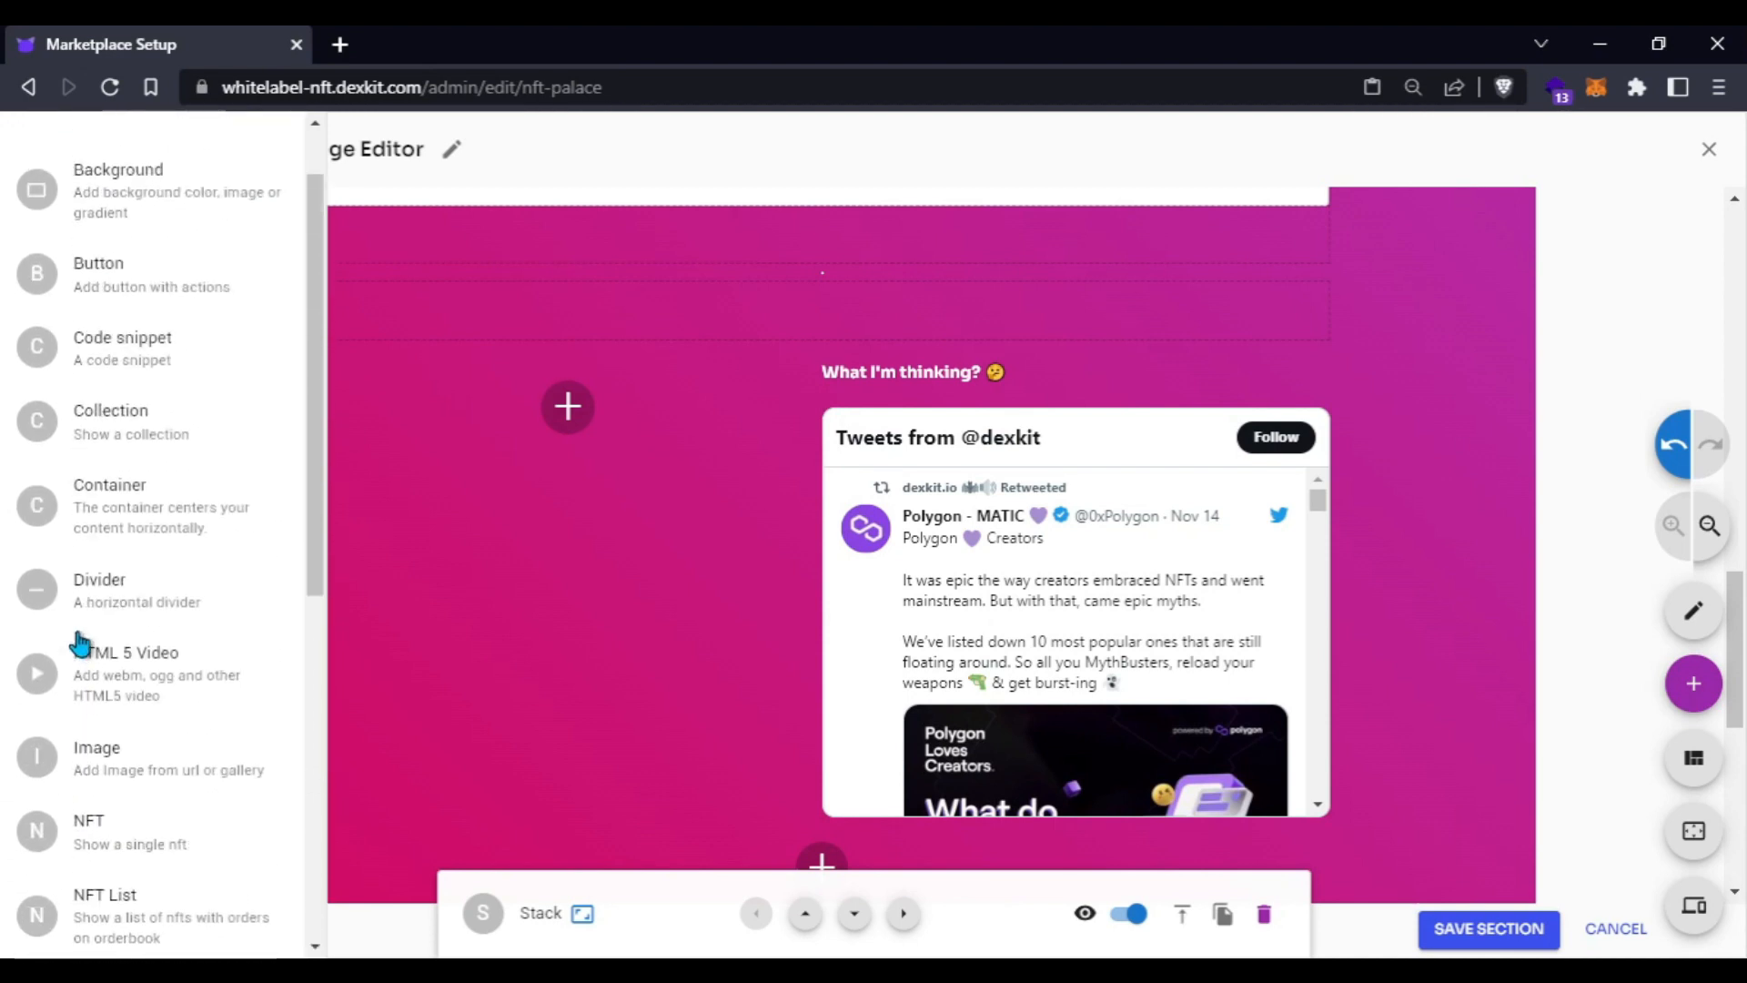
scroll(116, 543, up, 1)
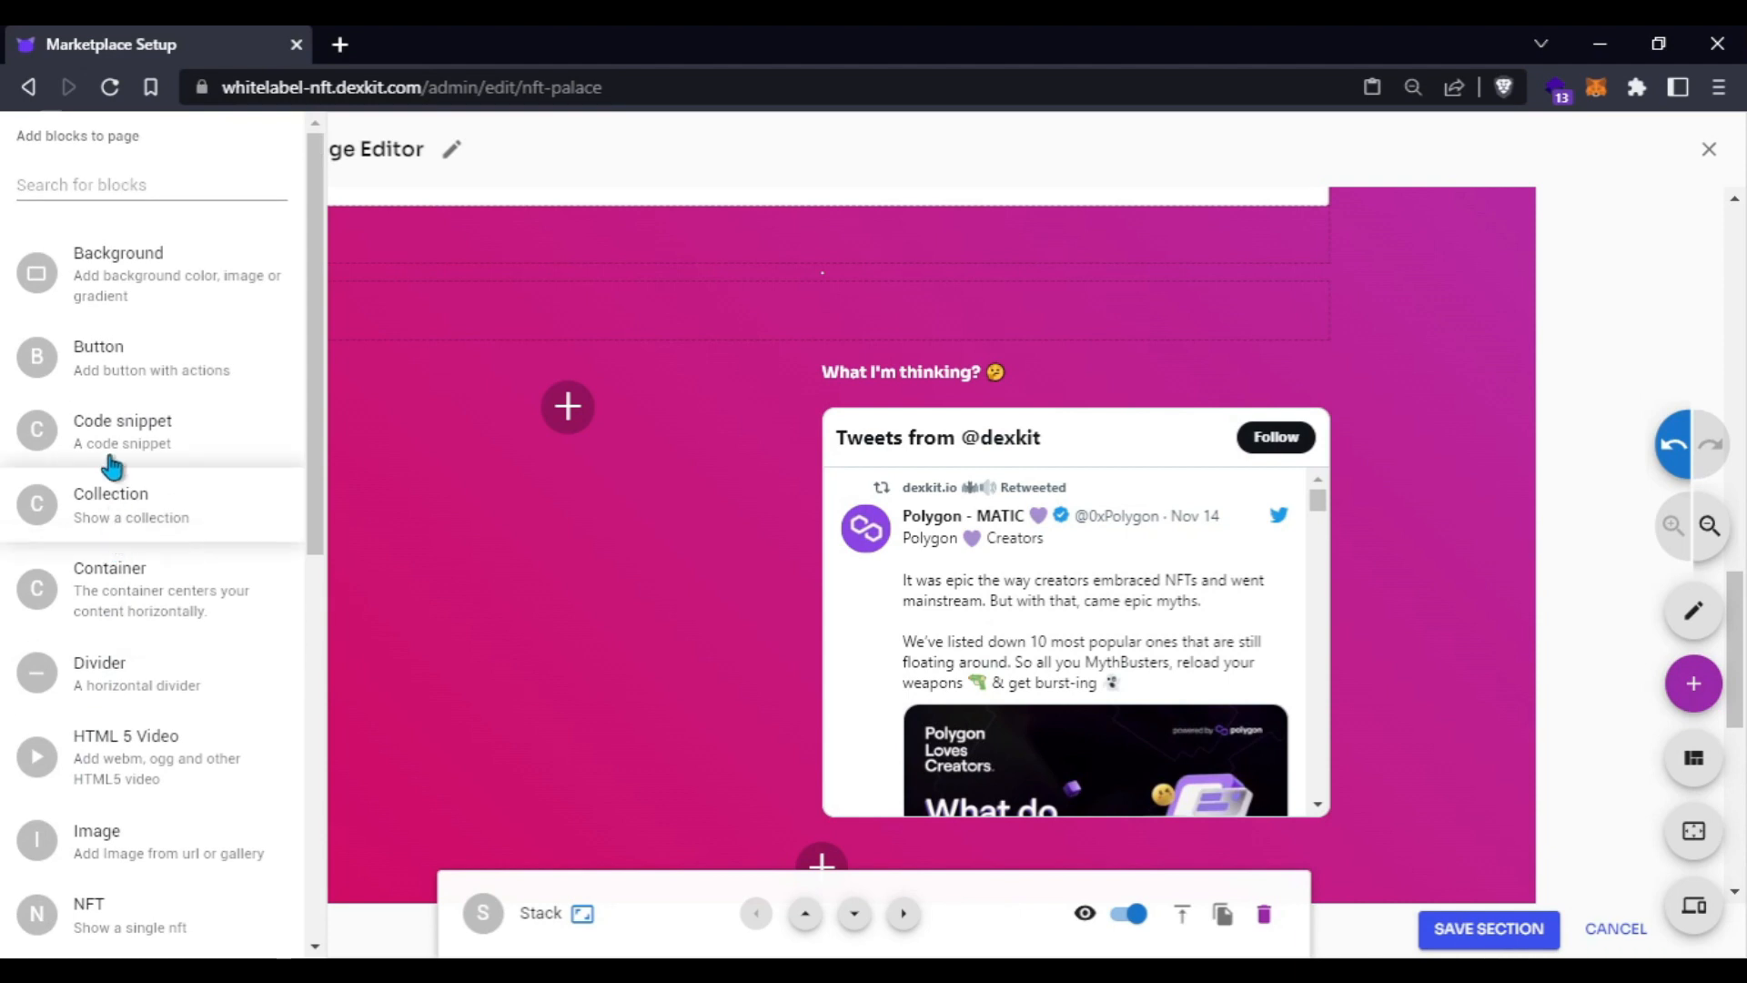
scroll(108, 455, down, 2)
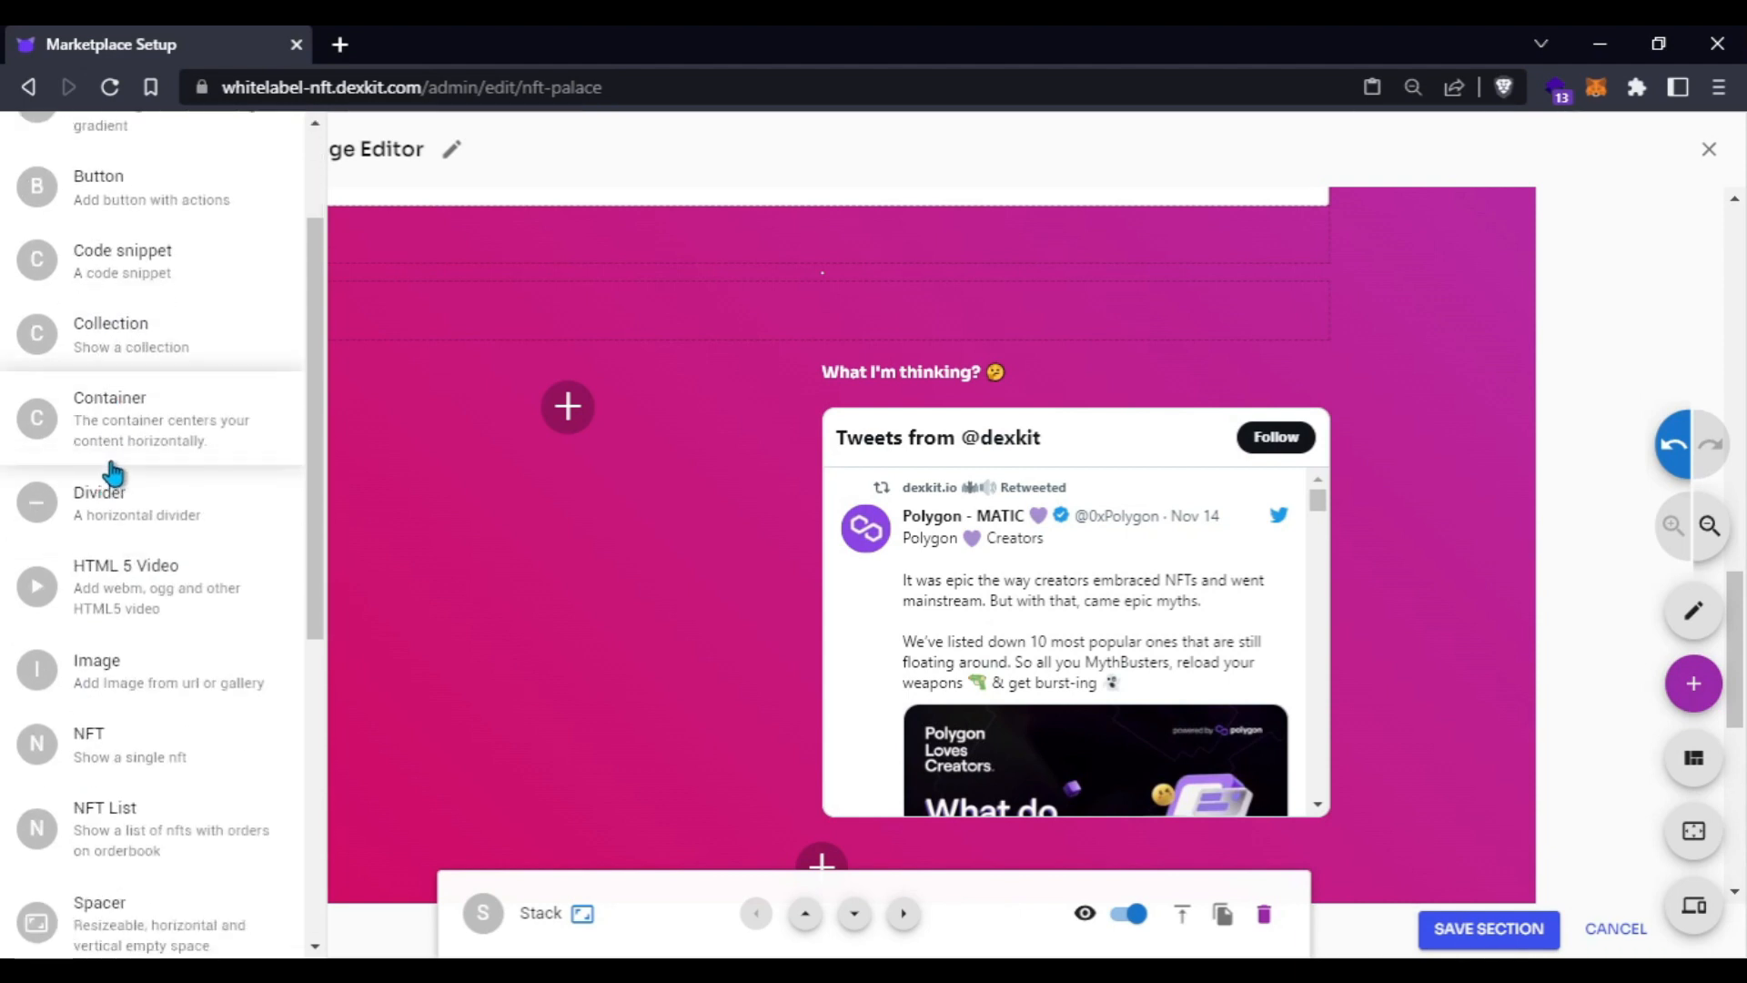
scroll(153, 523, down, 2)
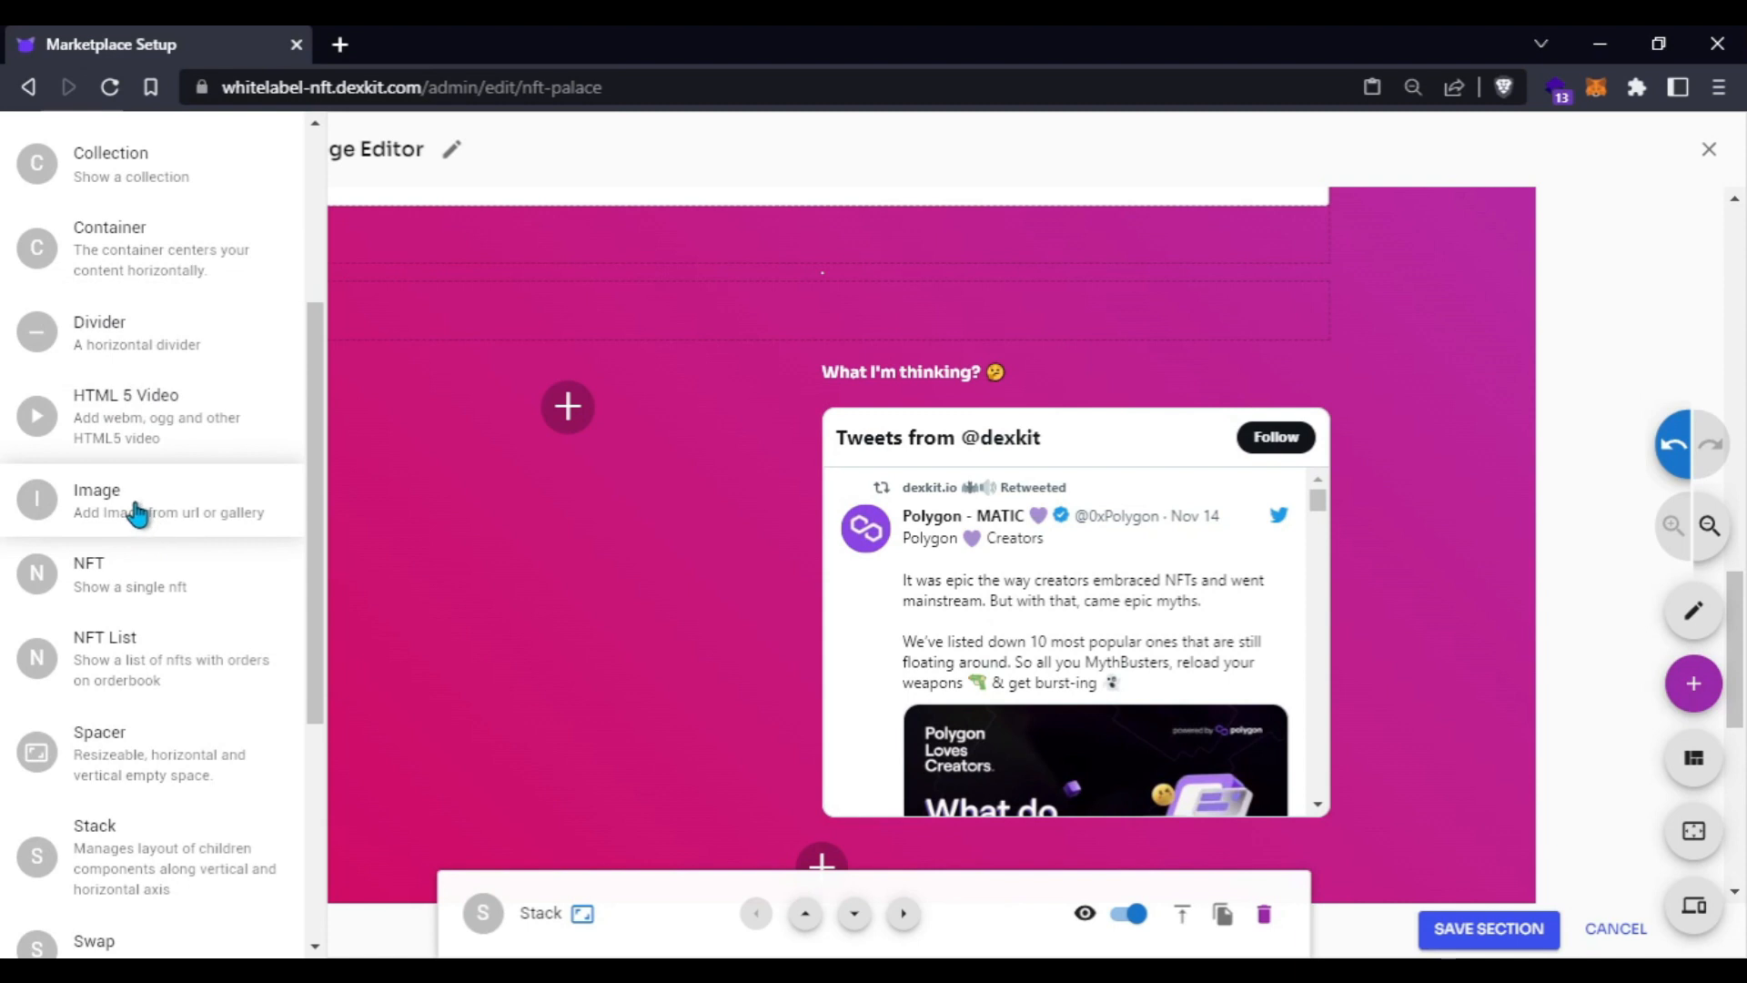
drag(136, 514, 592, 439)
- Choose the pink-haired, blue-faced portrait from the gallery as the block's image
click(669, 605)
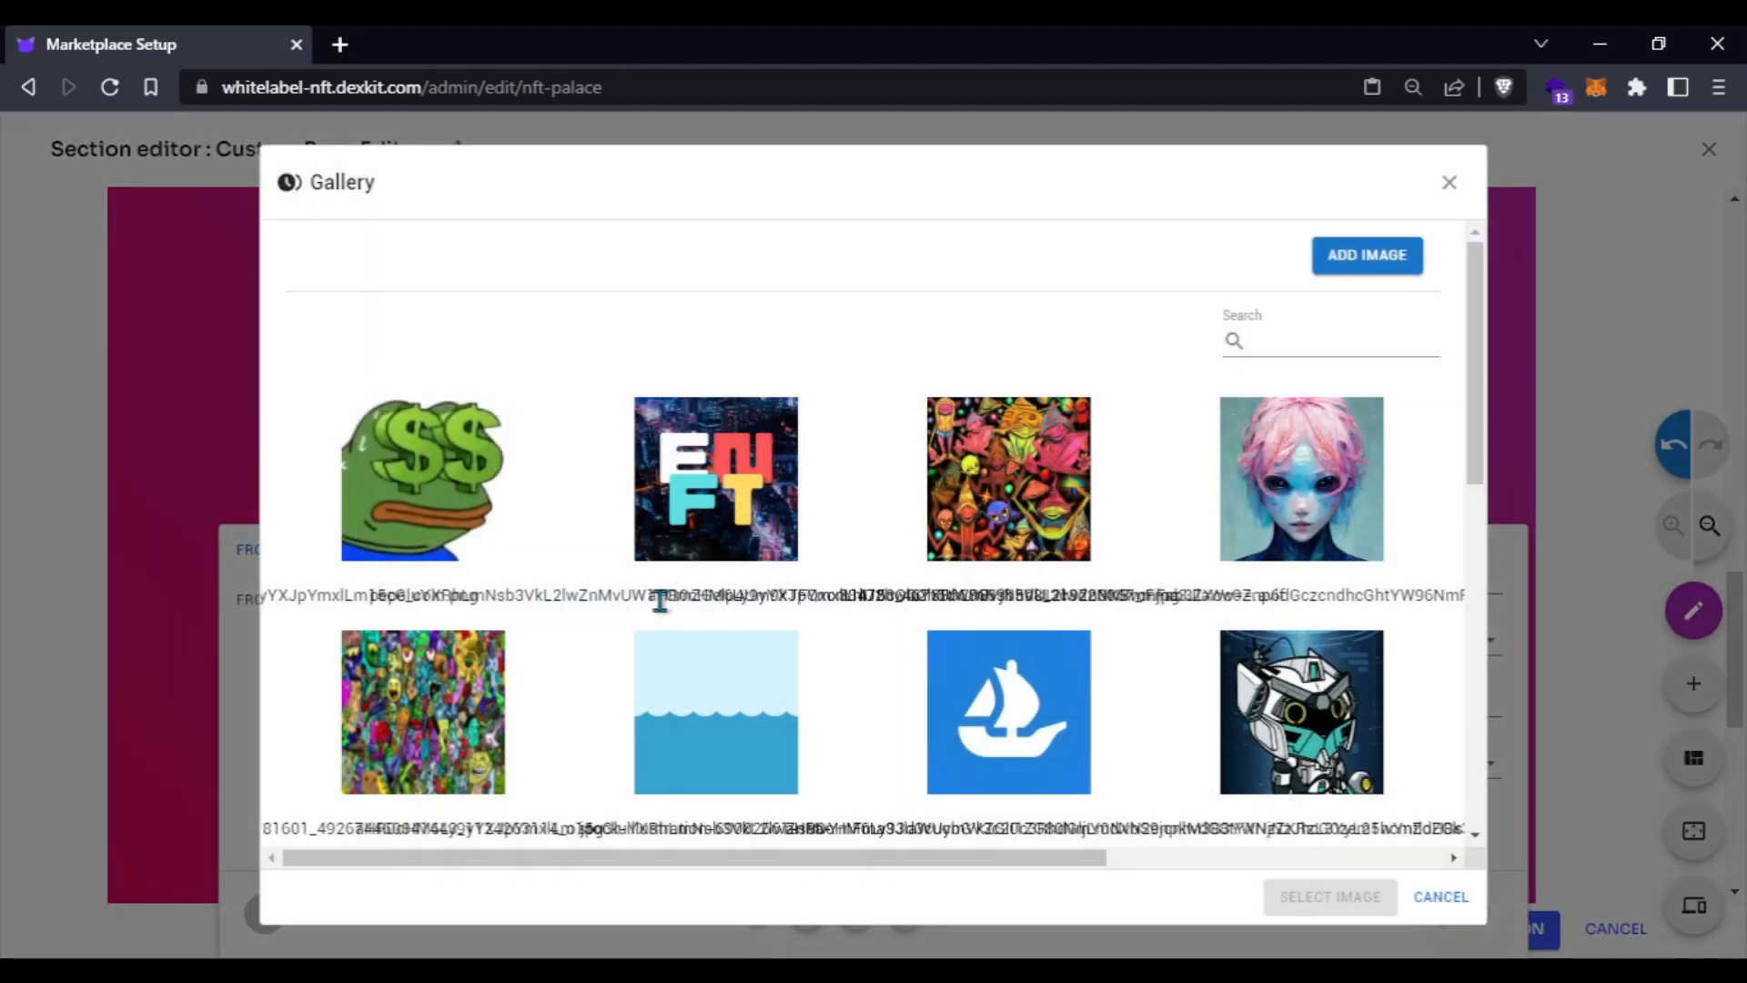
scroll(910, 637, down, 3)
scroll(1054, 711, down, 3)
scroll(1174, 534, up, 5)
scroll(1174, 536, down, 6)
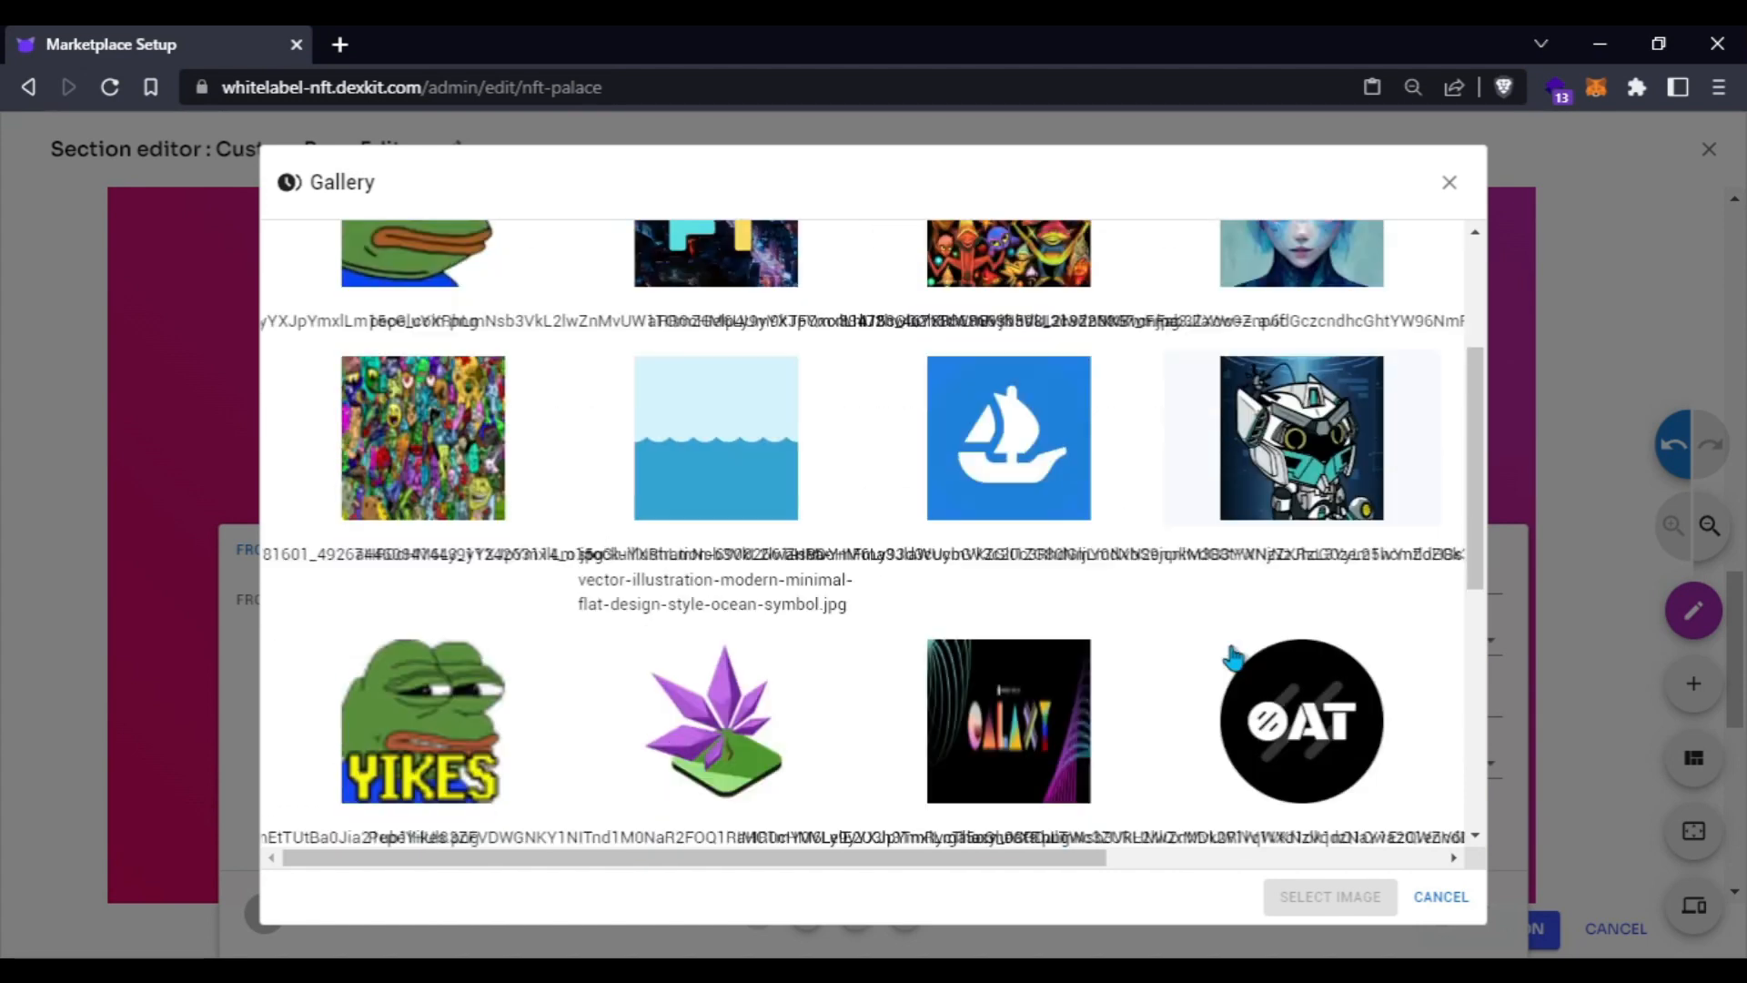
scroll(1170, 748, up, 10)
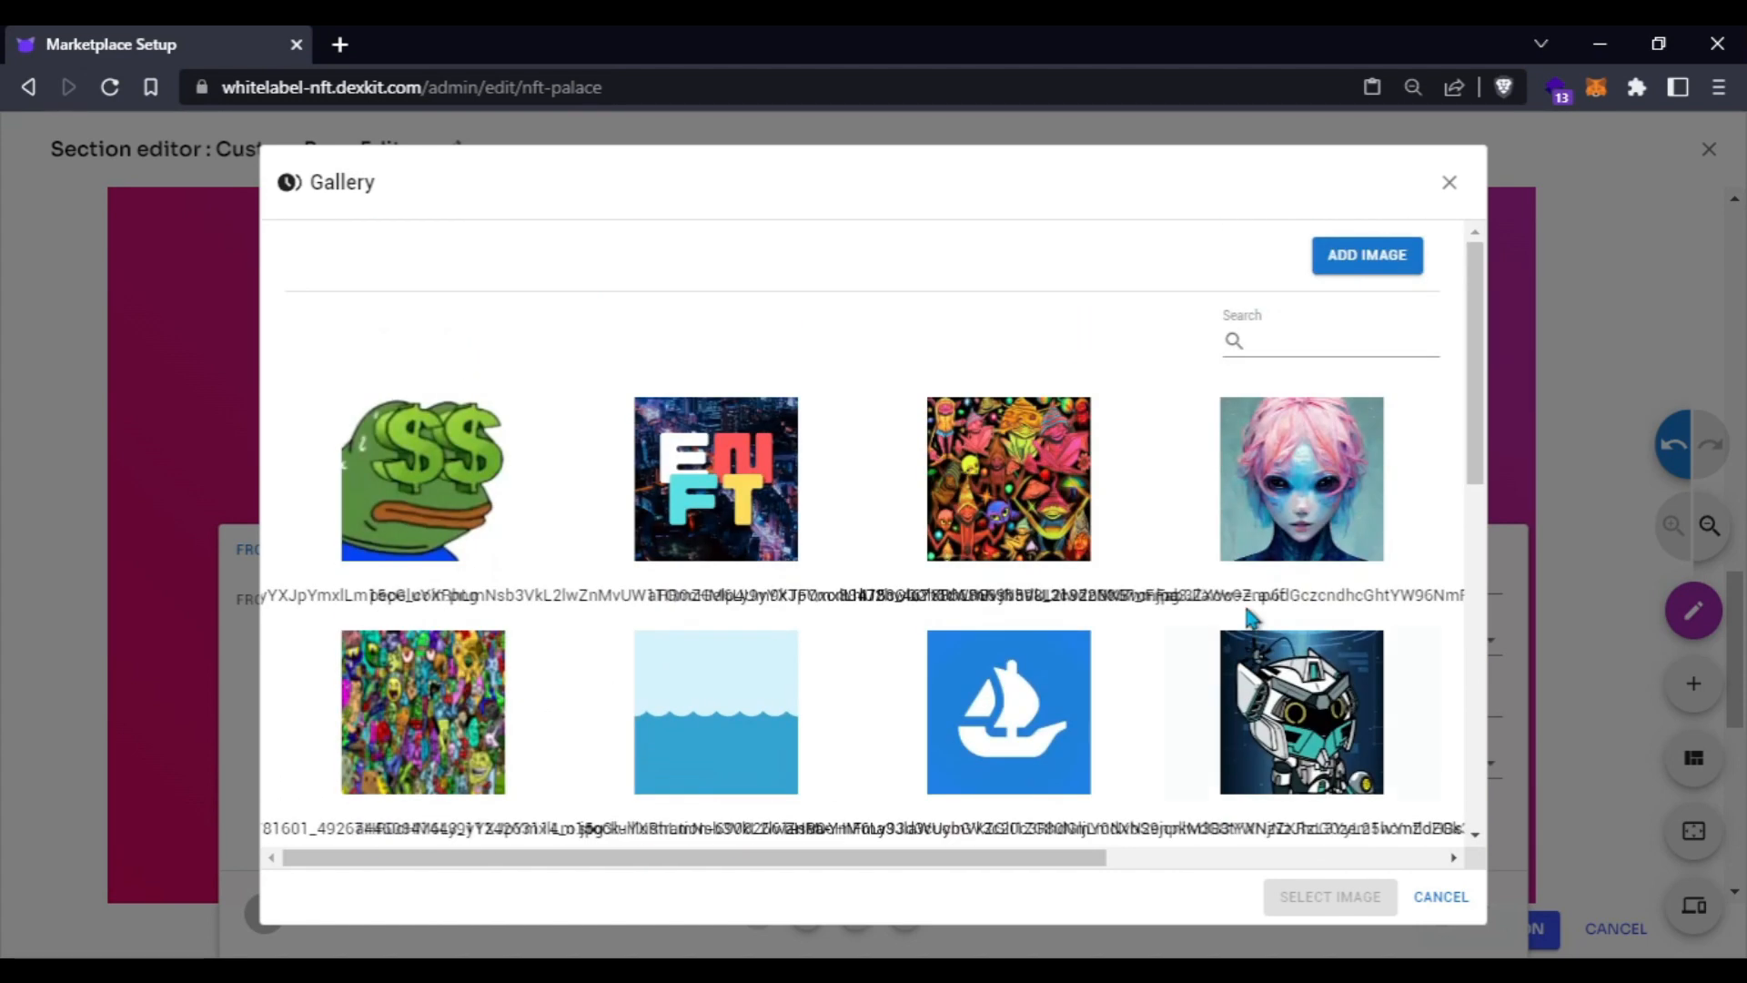
click(1254, 550)
click(1355, 882)
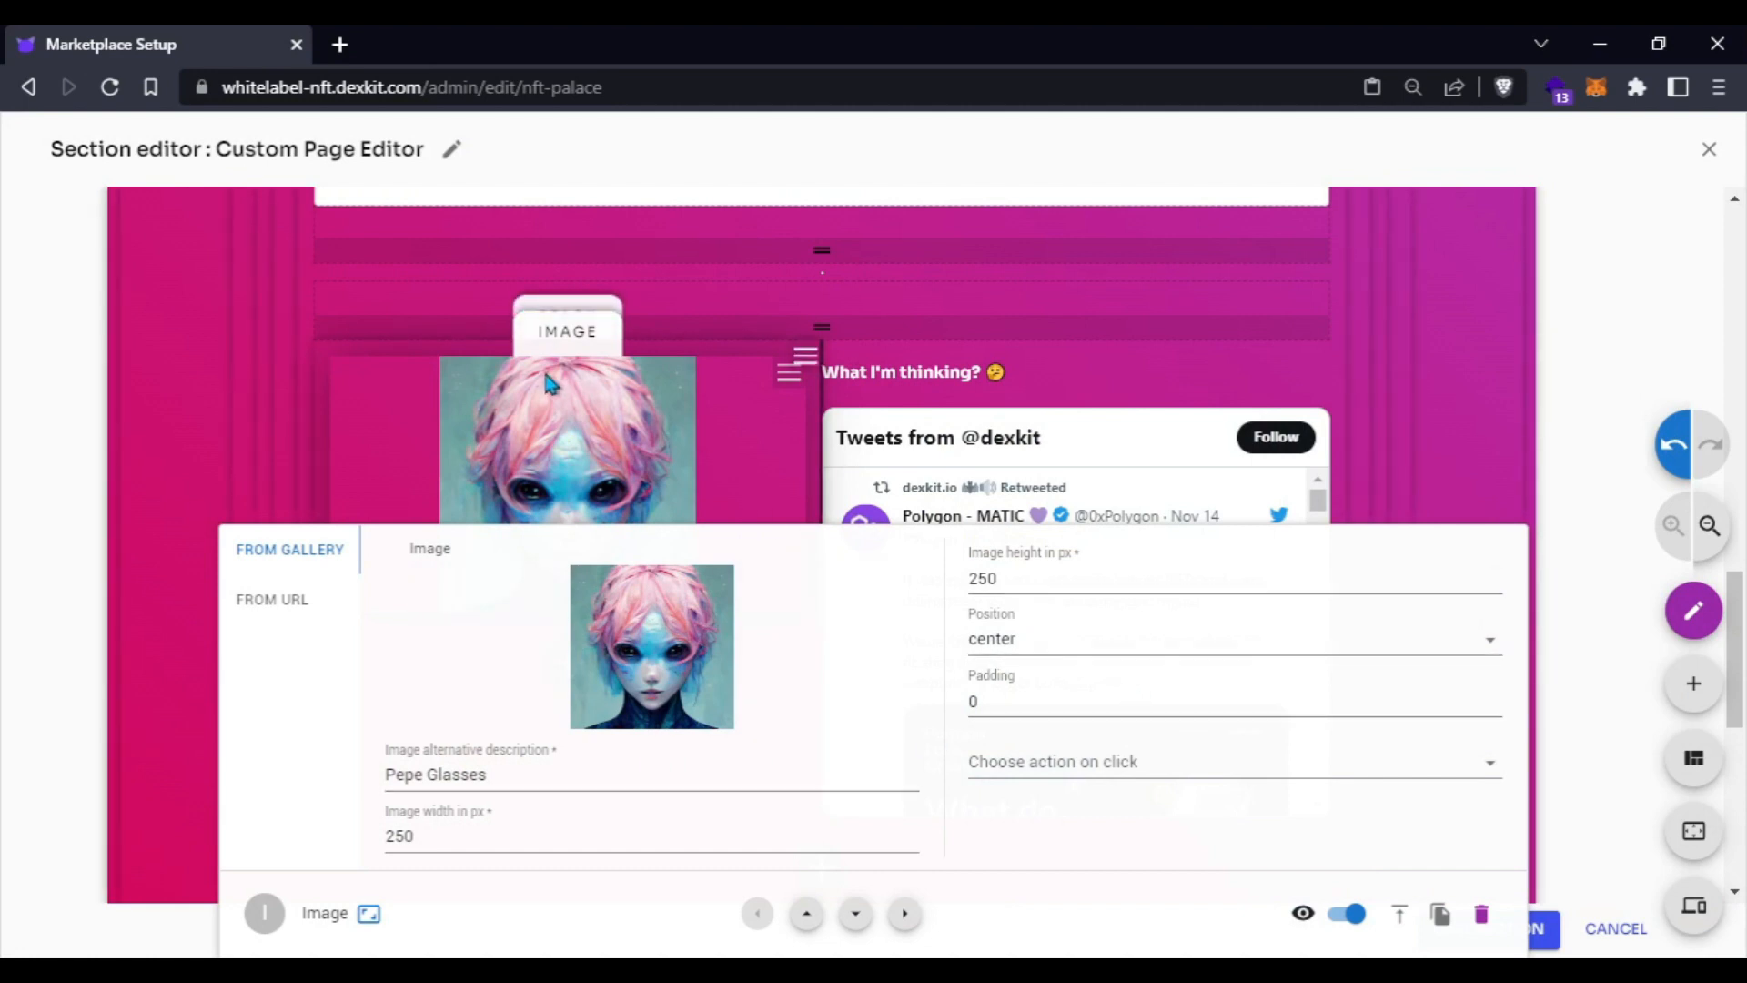
- Set the portrait image's alternative description to "Martian" and close its settings
drag(492, 774, 361, 775)
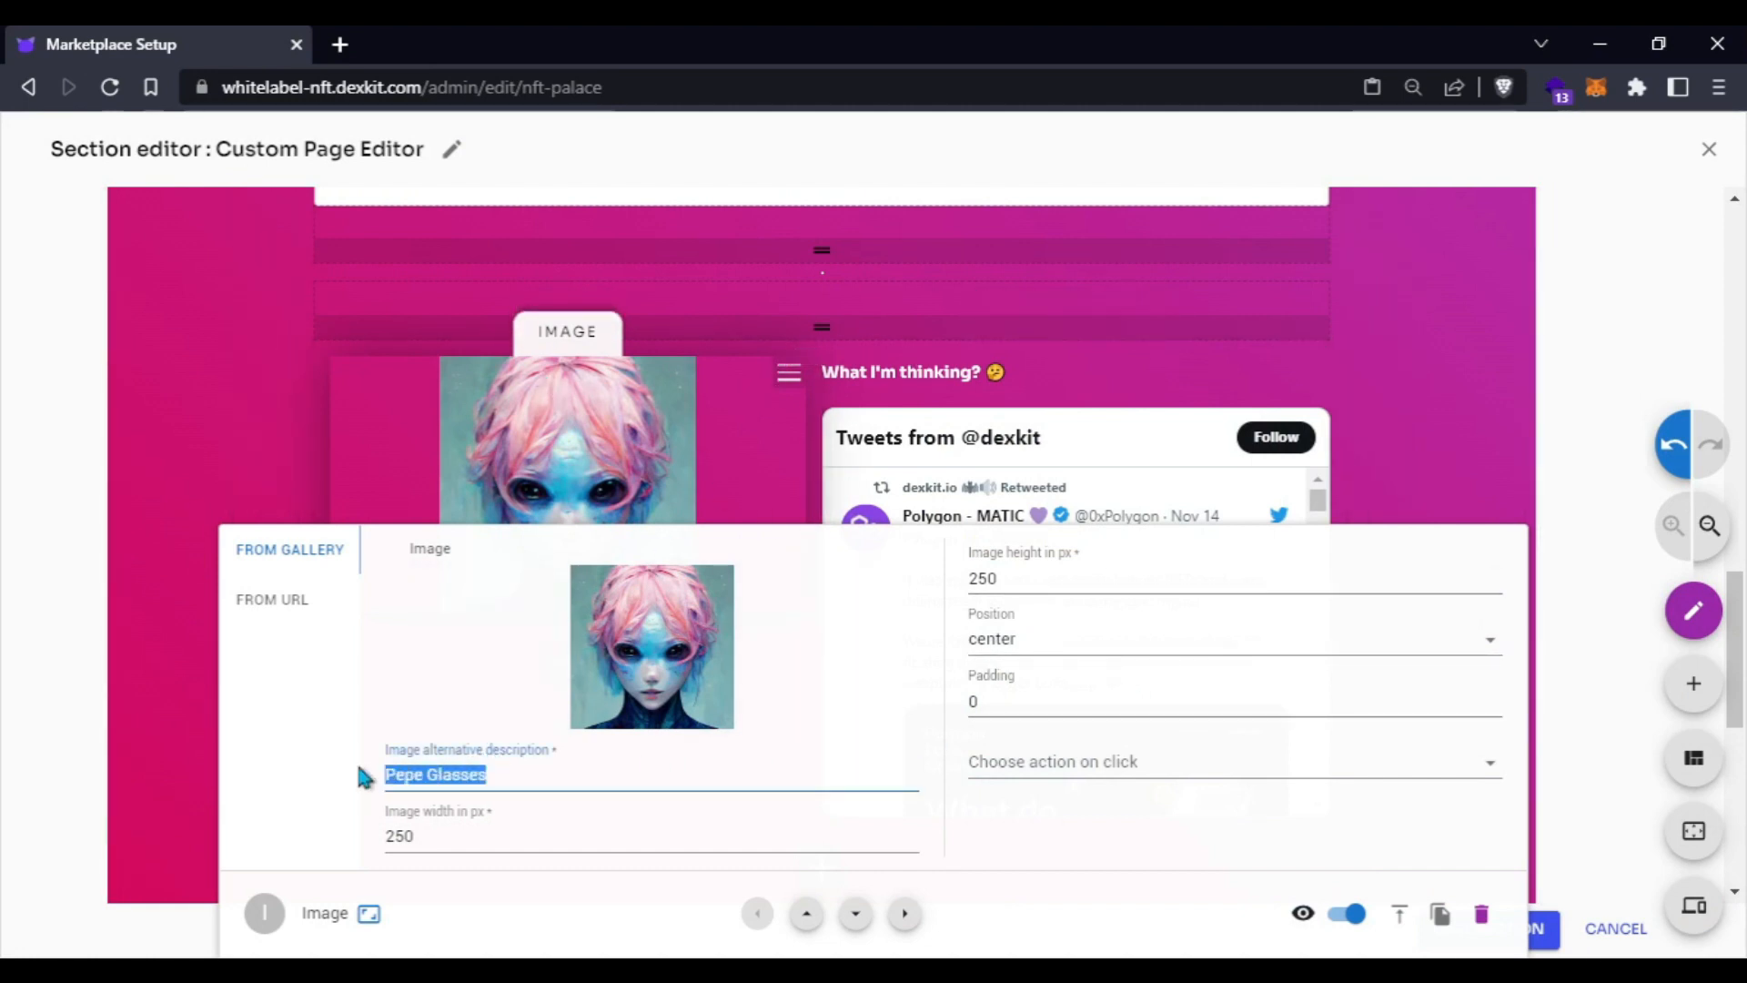
text(Martian)
click(786, 369)
click(167, 473)
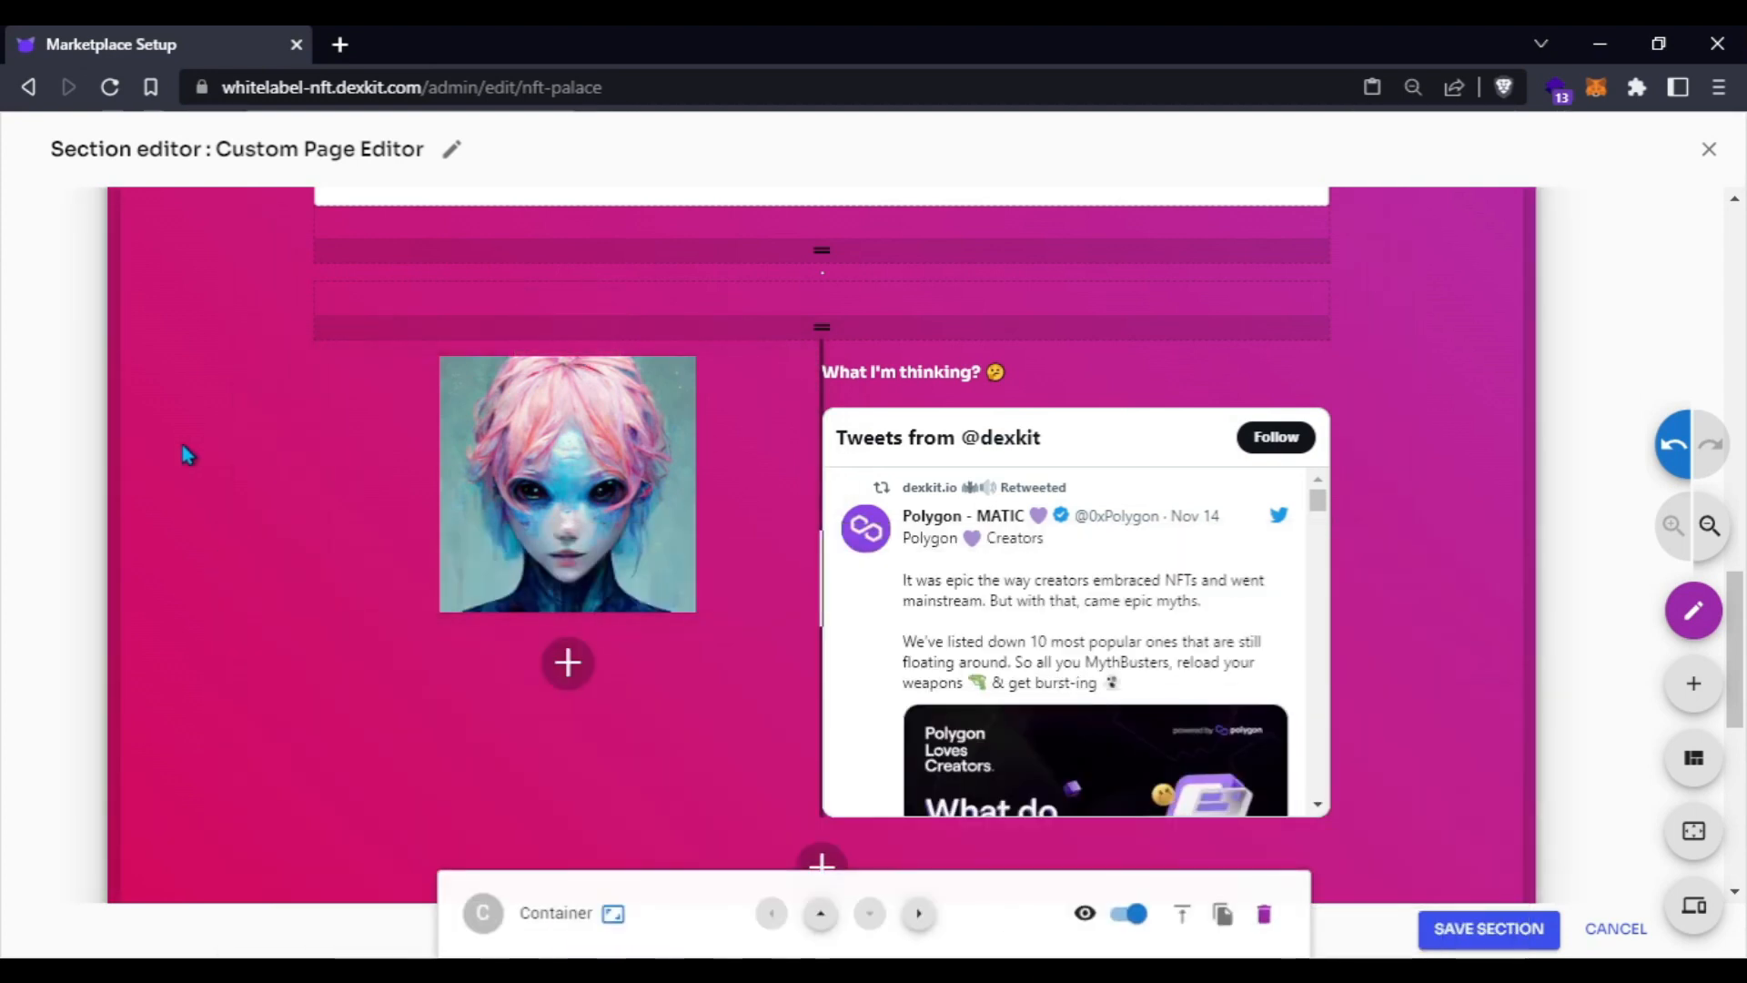
- Insert a spacer above the portrait image in the stack and stretch it to a height of 132
click(568, 662)
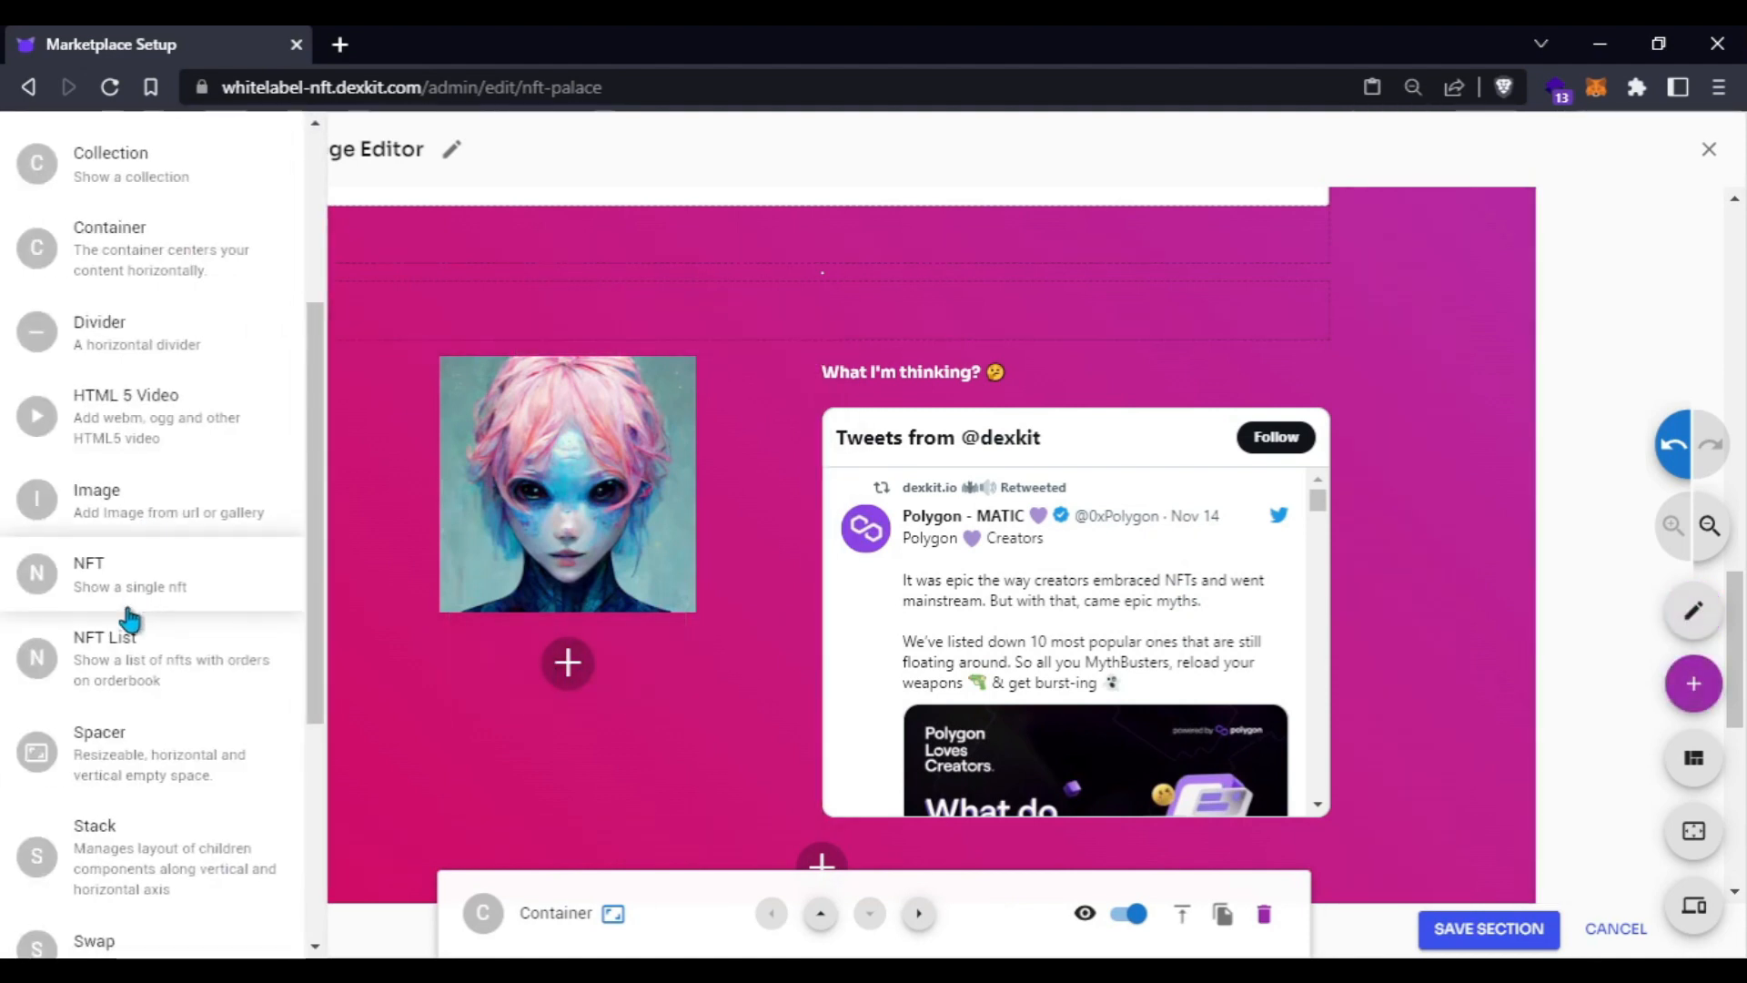
scroll(127, 628, down, 2)
click(444, 440)
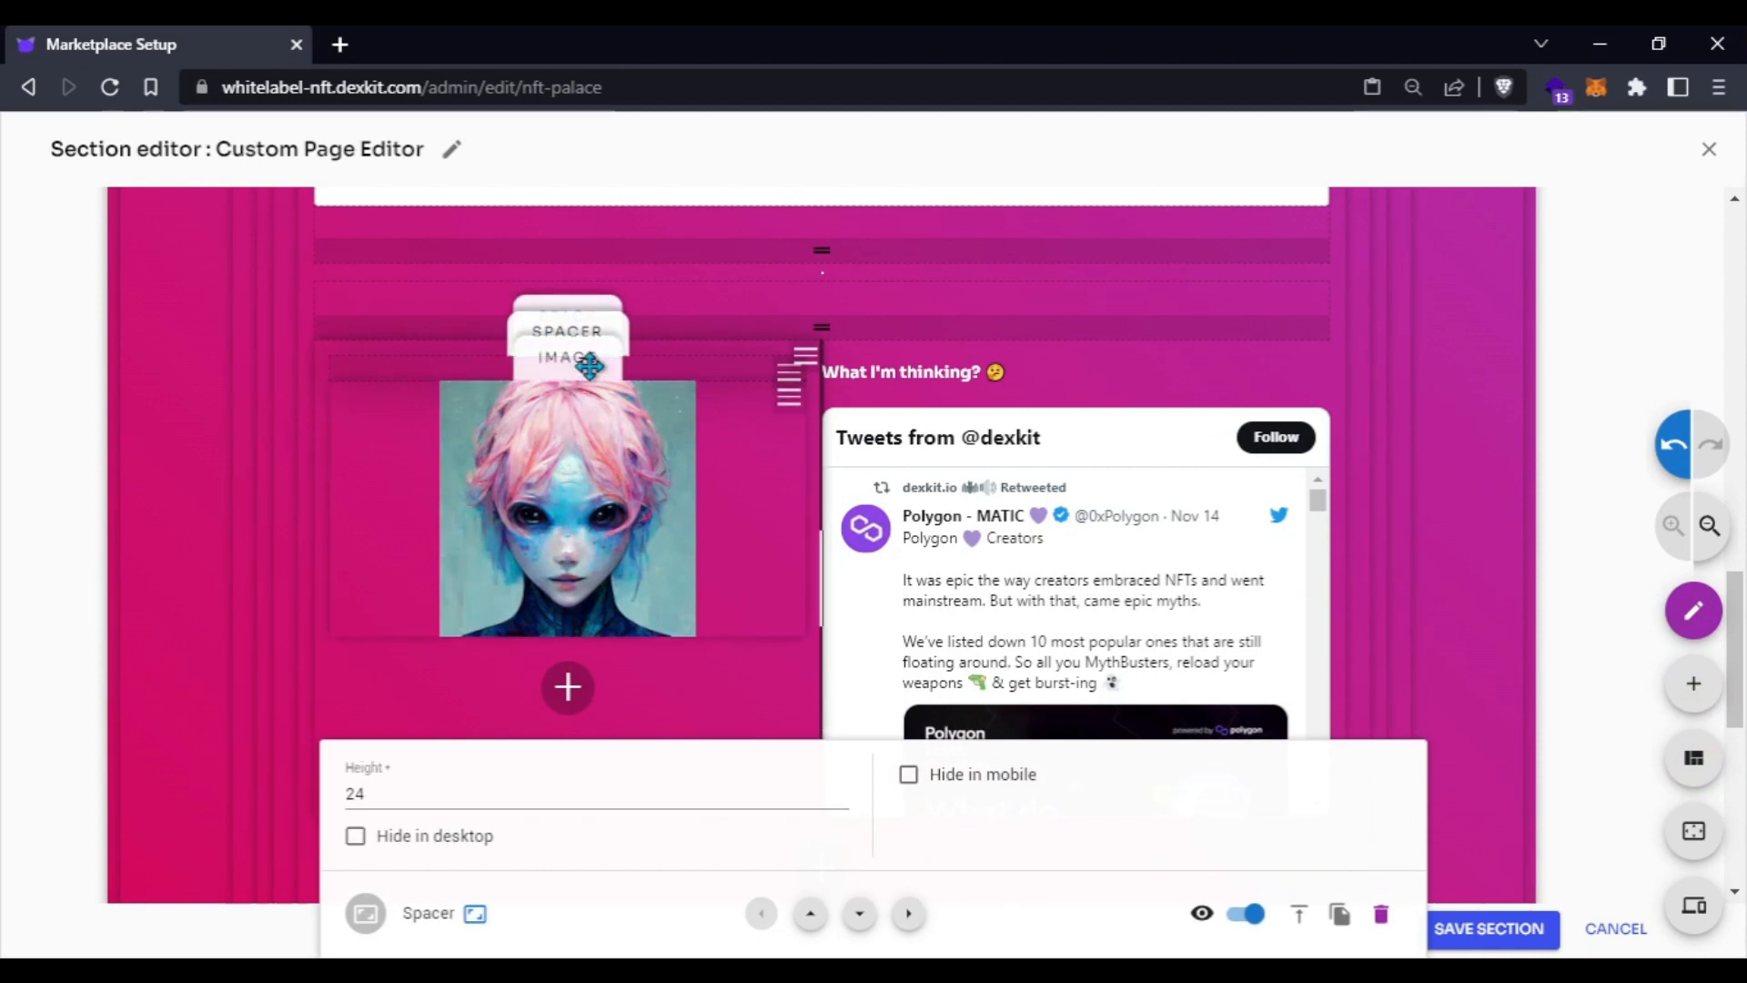
drag(763, 365, 830, 493)
- Add a text block below the portrait image reading "Hi, greetings from Mars!"
scroll(956, 490, down, 2)
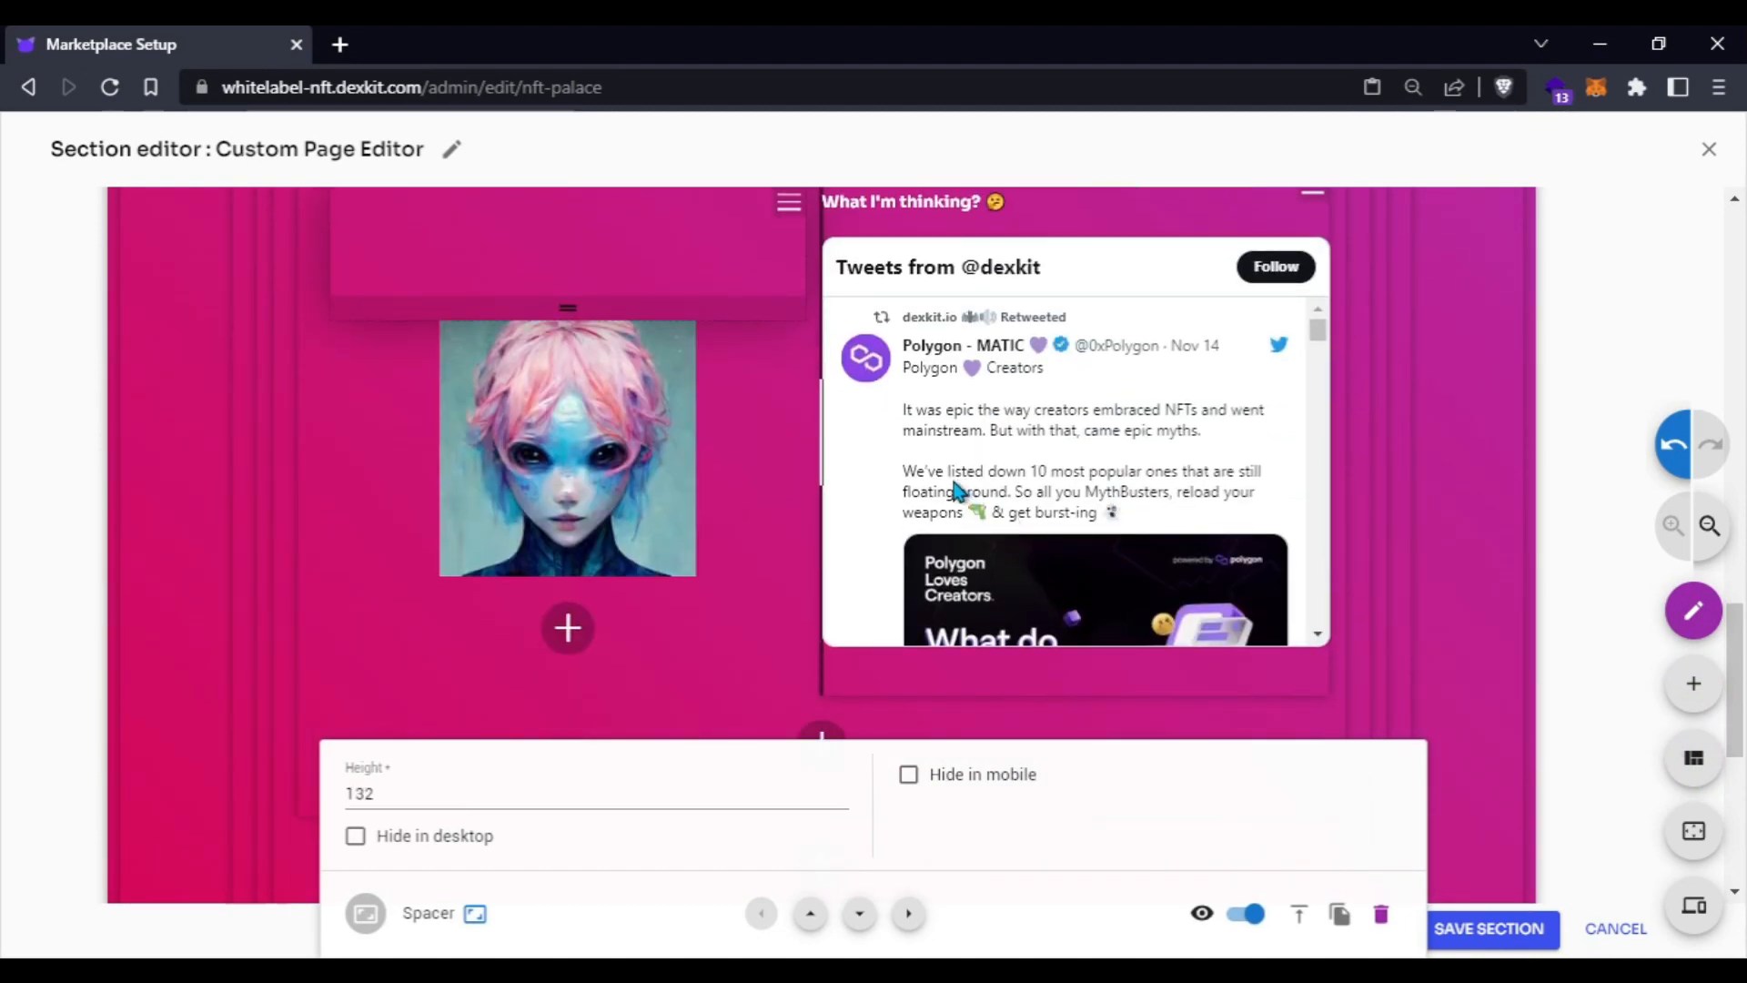
click(567, 637)
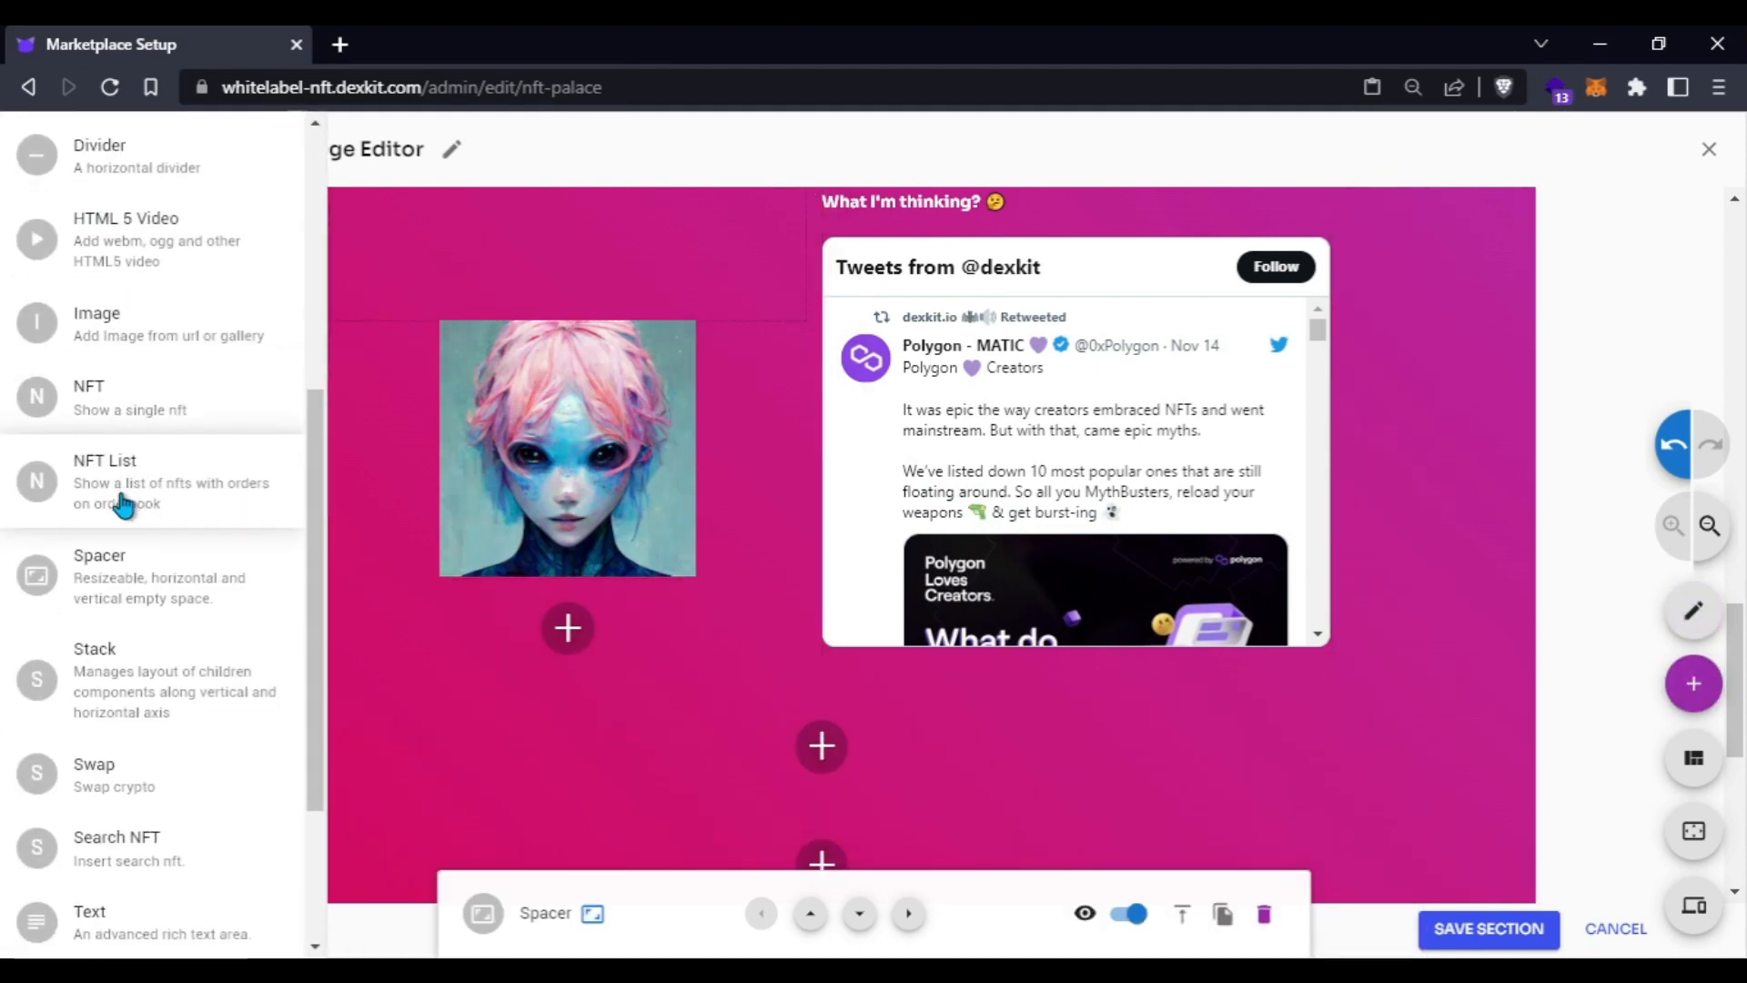
scroll(128, 582, down, 3)
drag(135, 659, 578, 605)
text(Hi, greetings from Mars!)
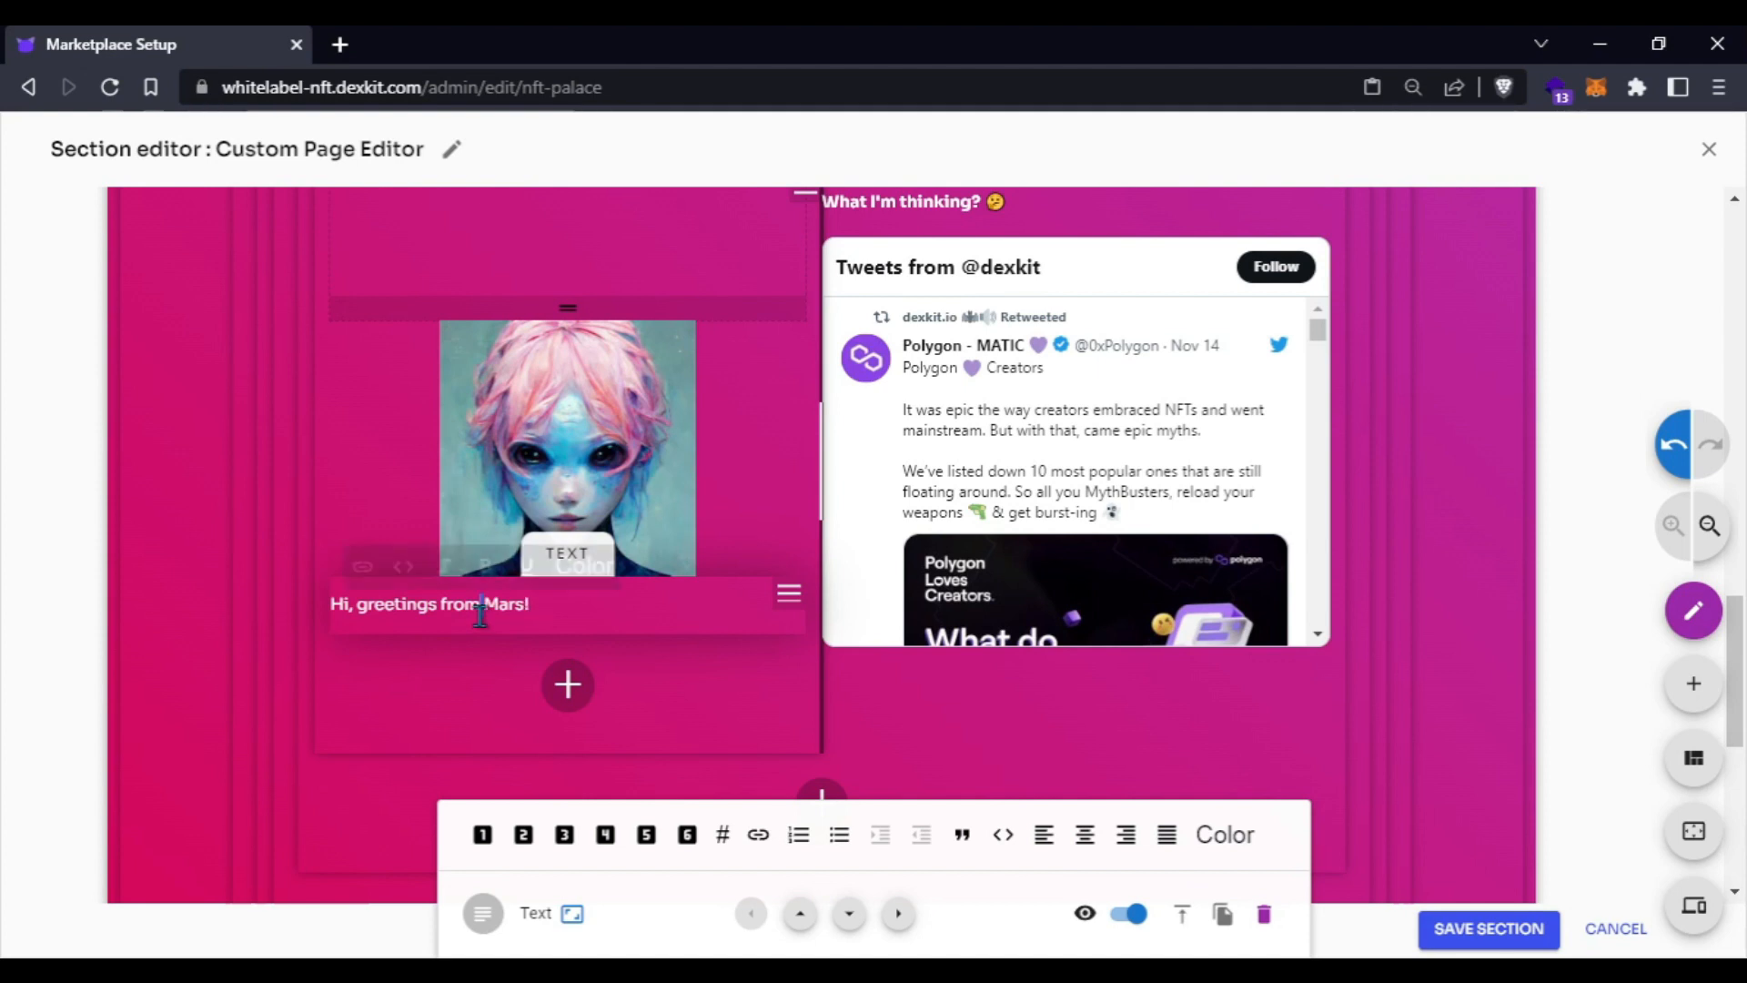
- Format the greeting below the portrait as a centered level 4 heading and append a 👽 emoji
triple_click(480, 617)
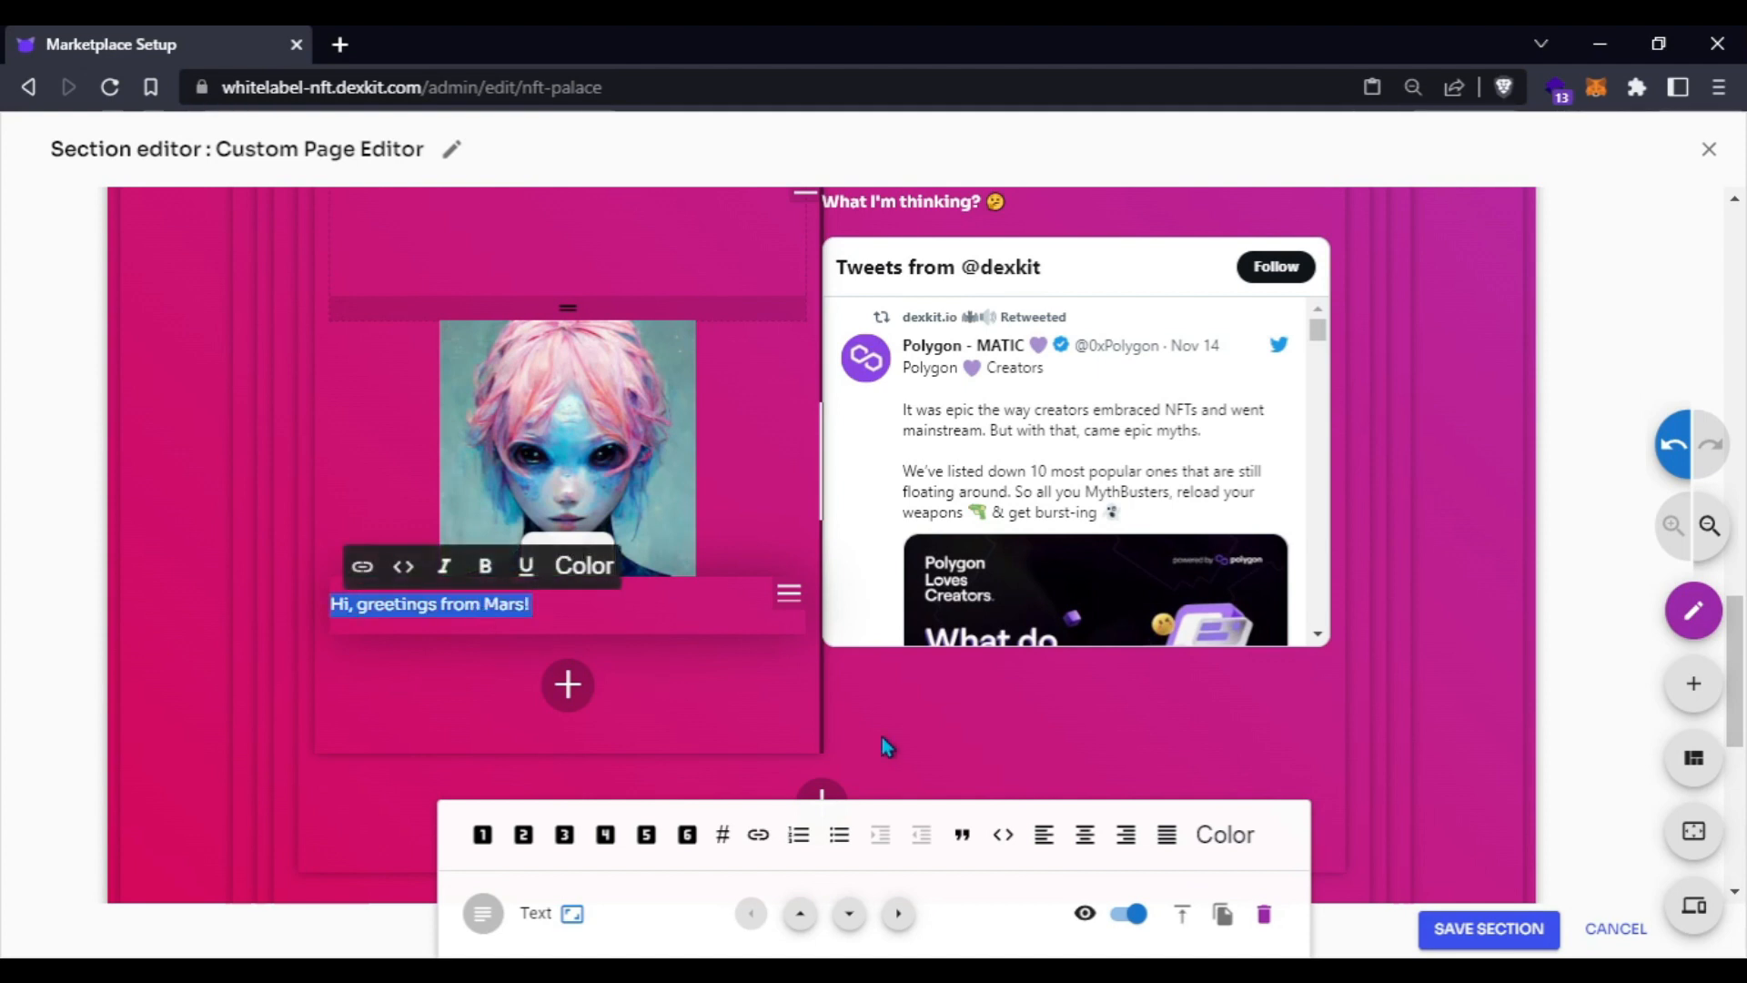
click(603, 834)
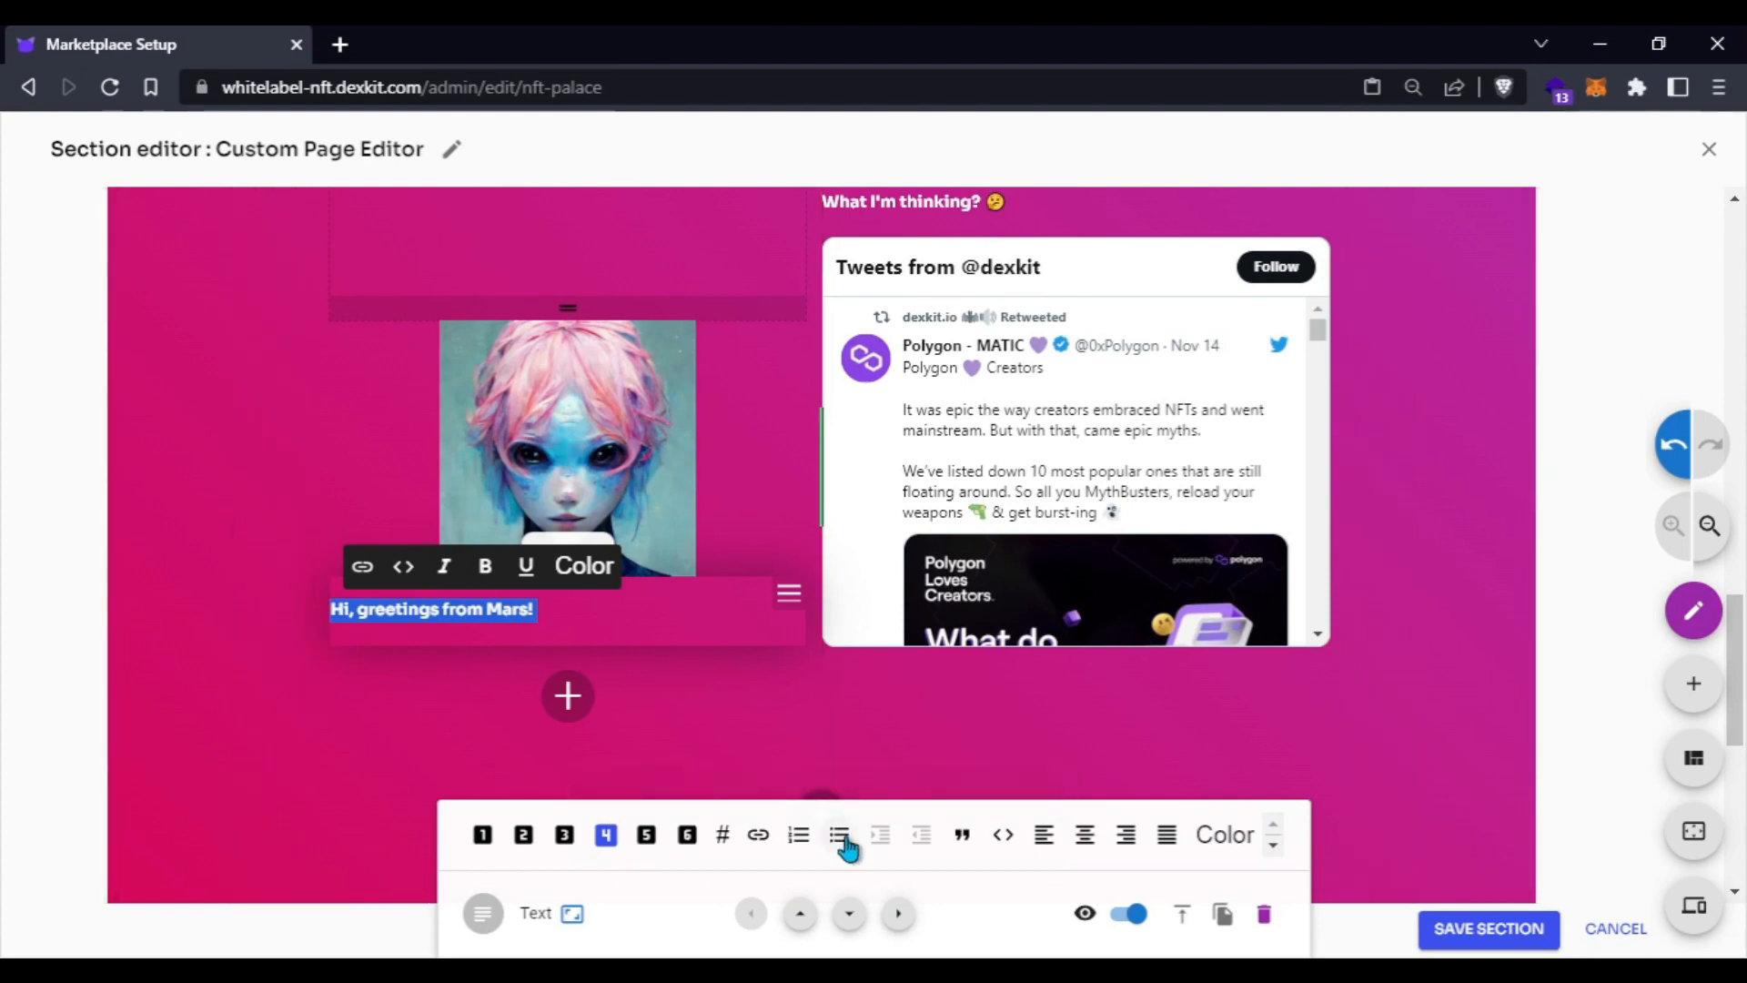
click(1084, 834)
click(696, 624)
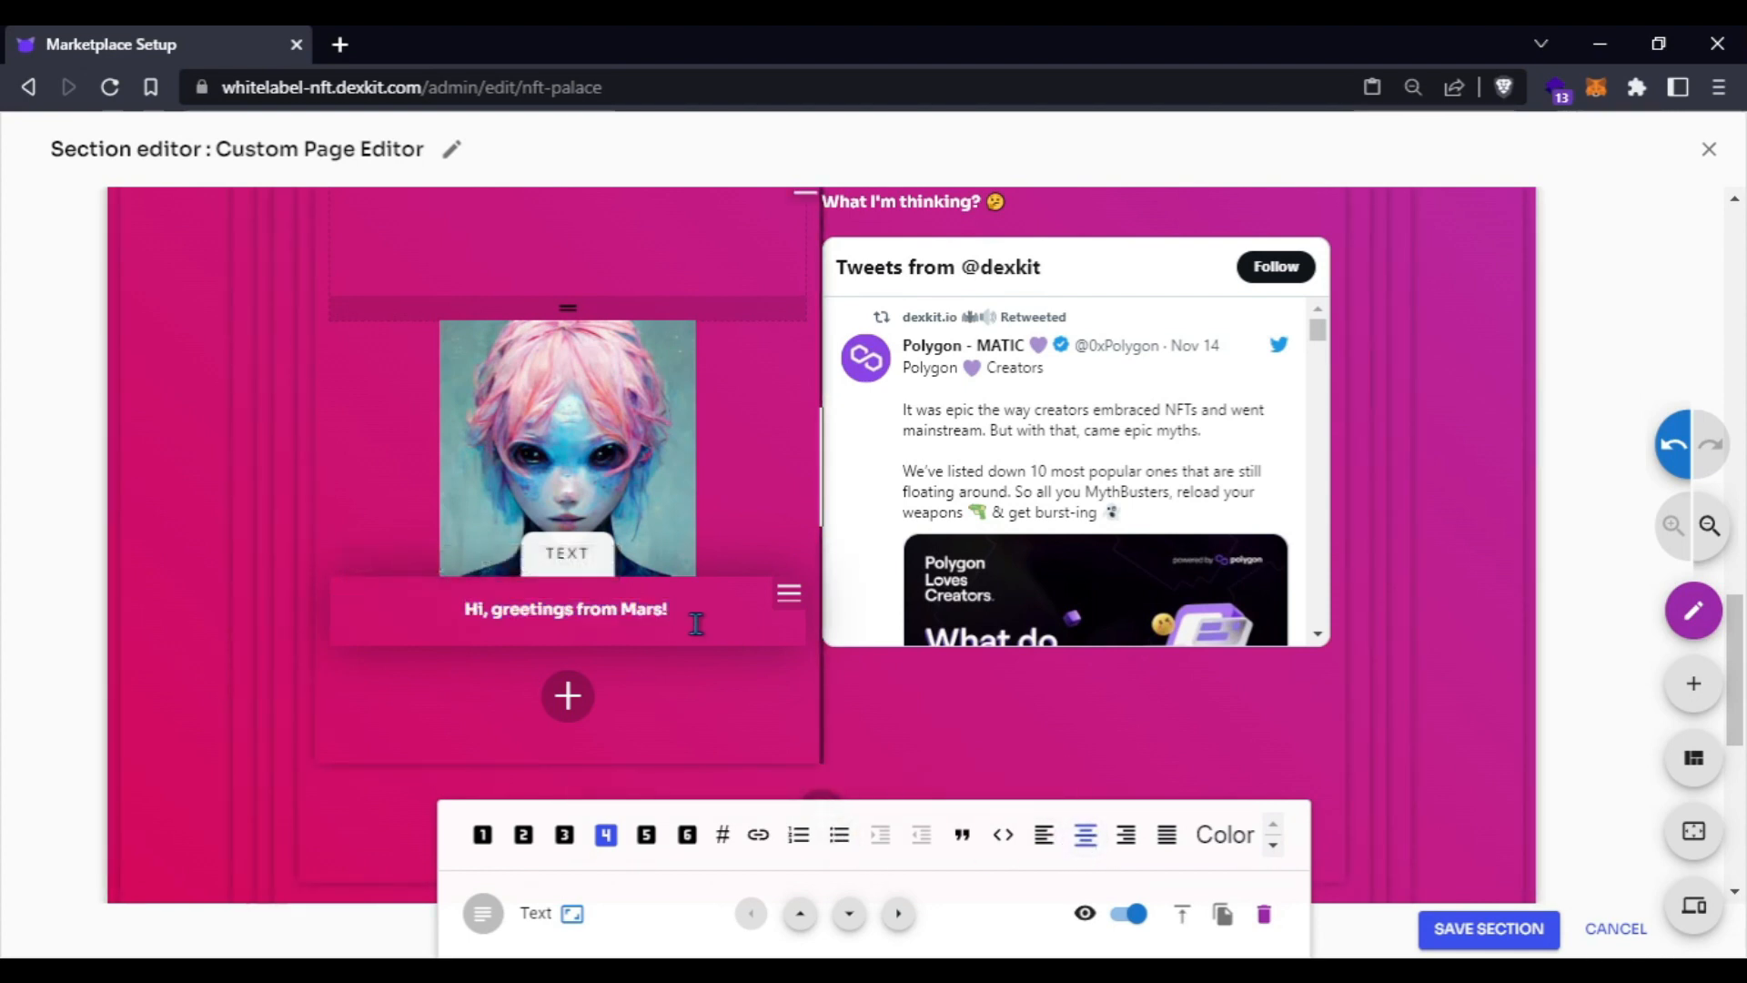
text(👽)
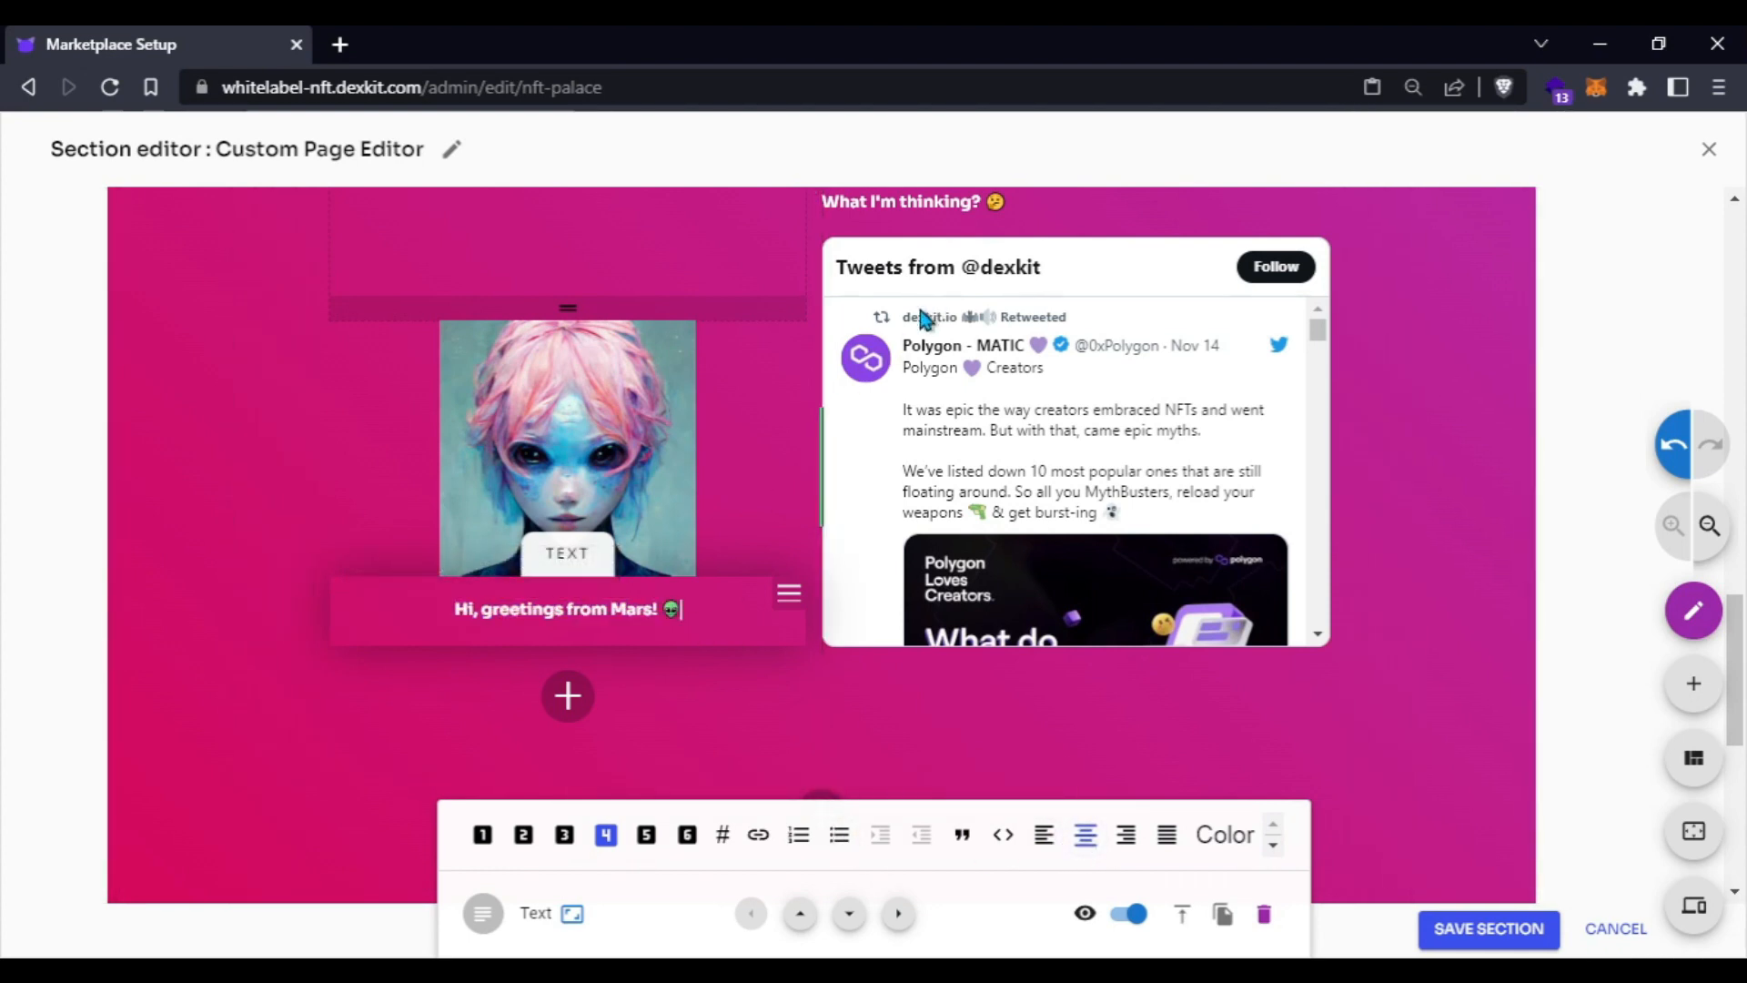
- Review the full page layout in the section editor, from the welcome heading to the blocks beside the Twitter timeline
scroll(769, 628, down, 3)
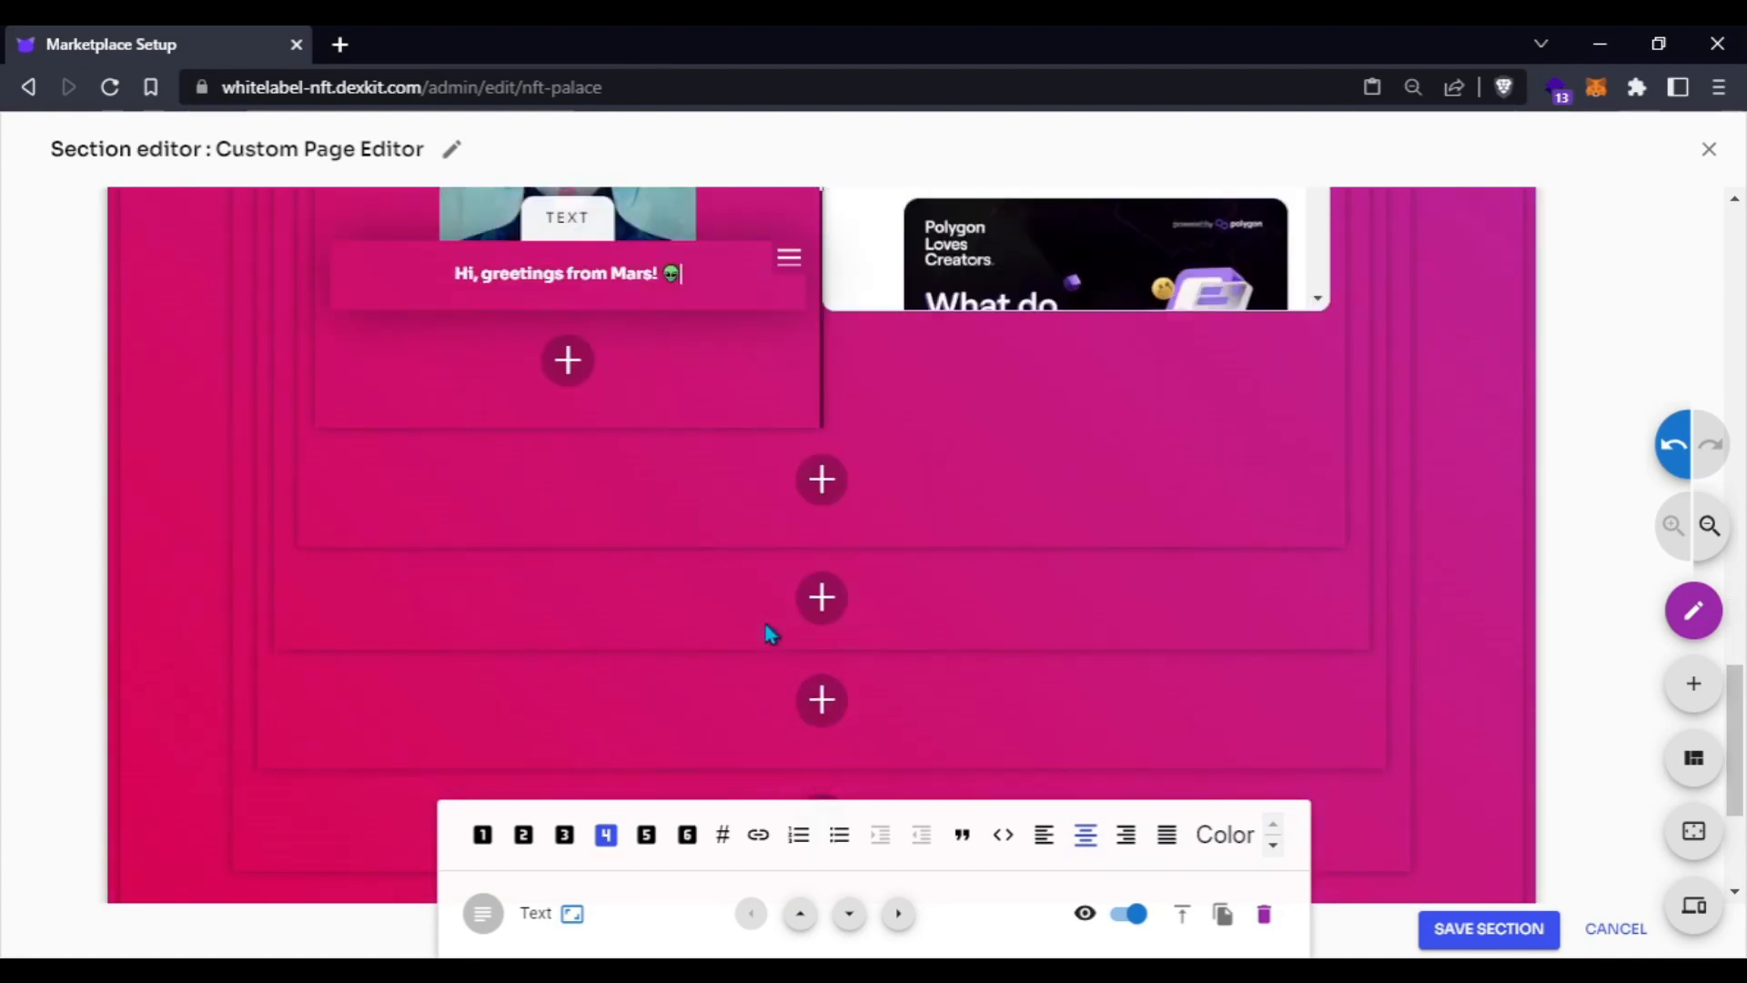
scroll(801, 509, up, 4)
scroll(794, 515, up, 10)
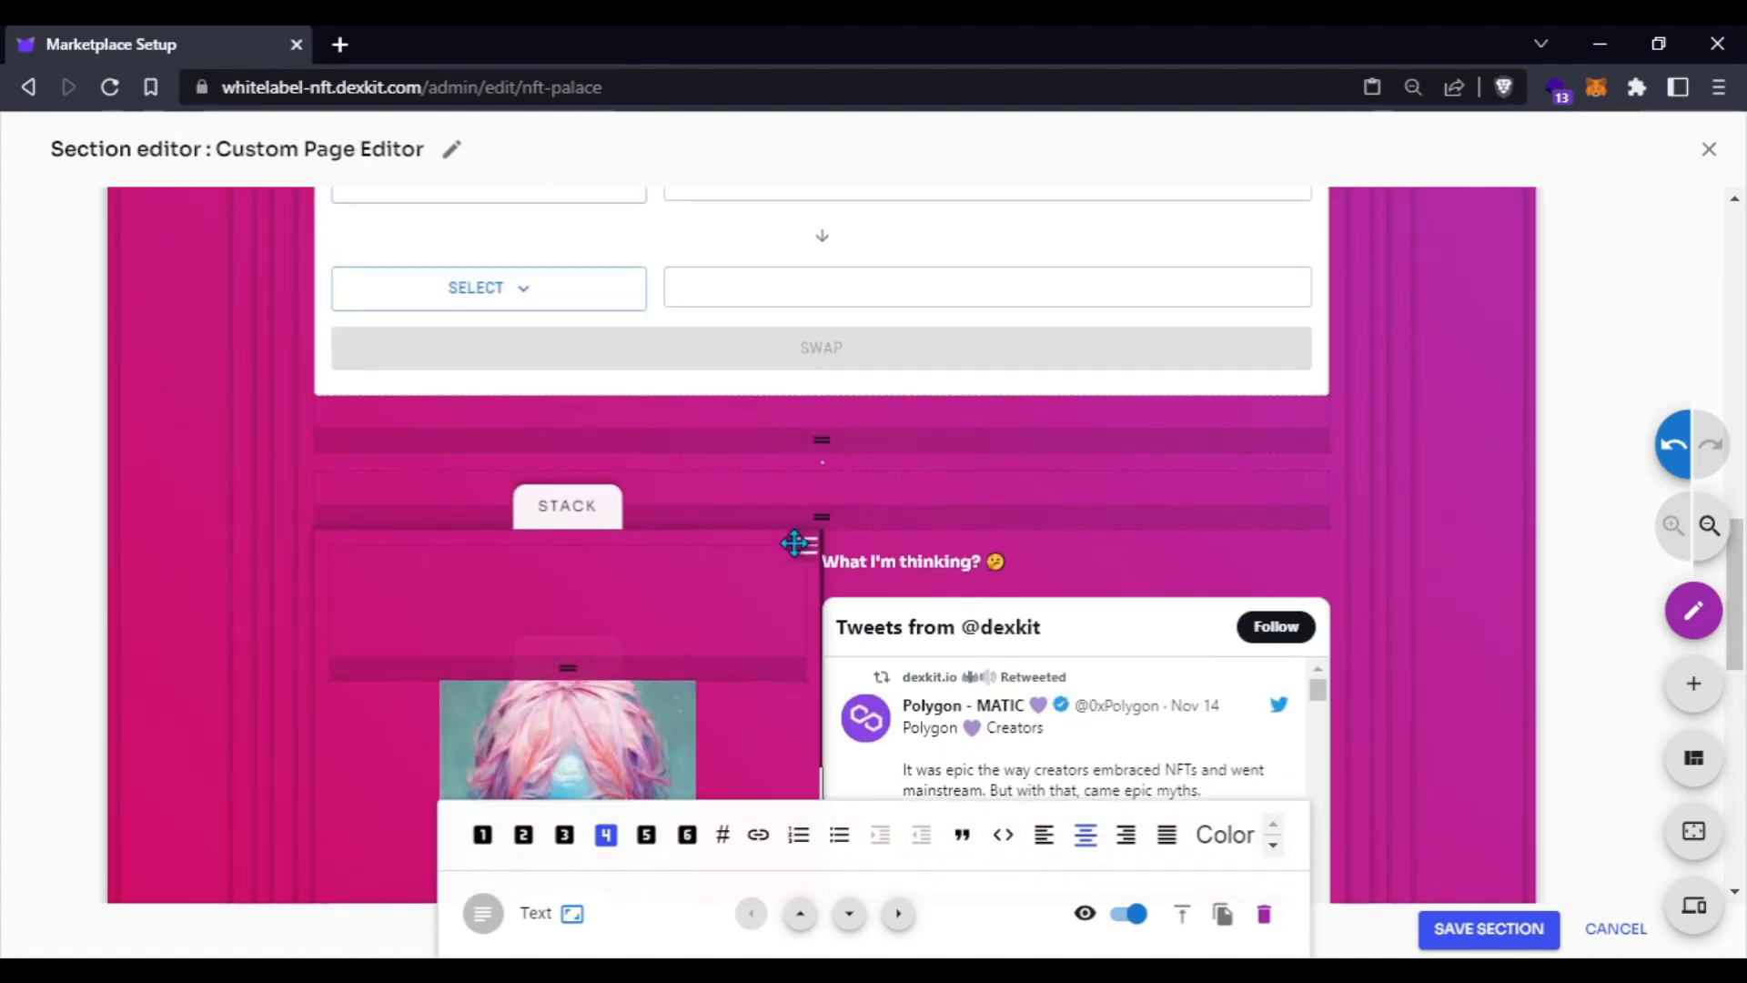
scroll(793, 570, up, 2)
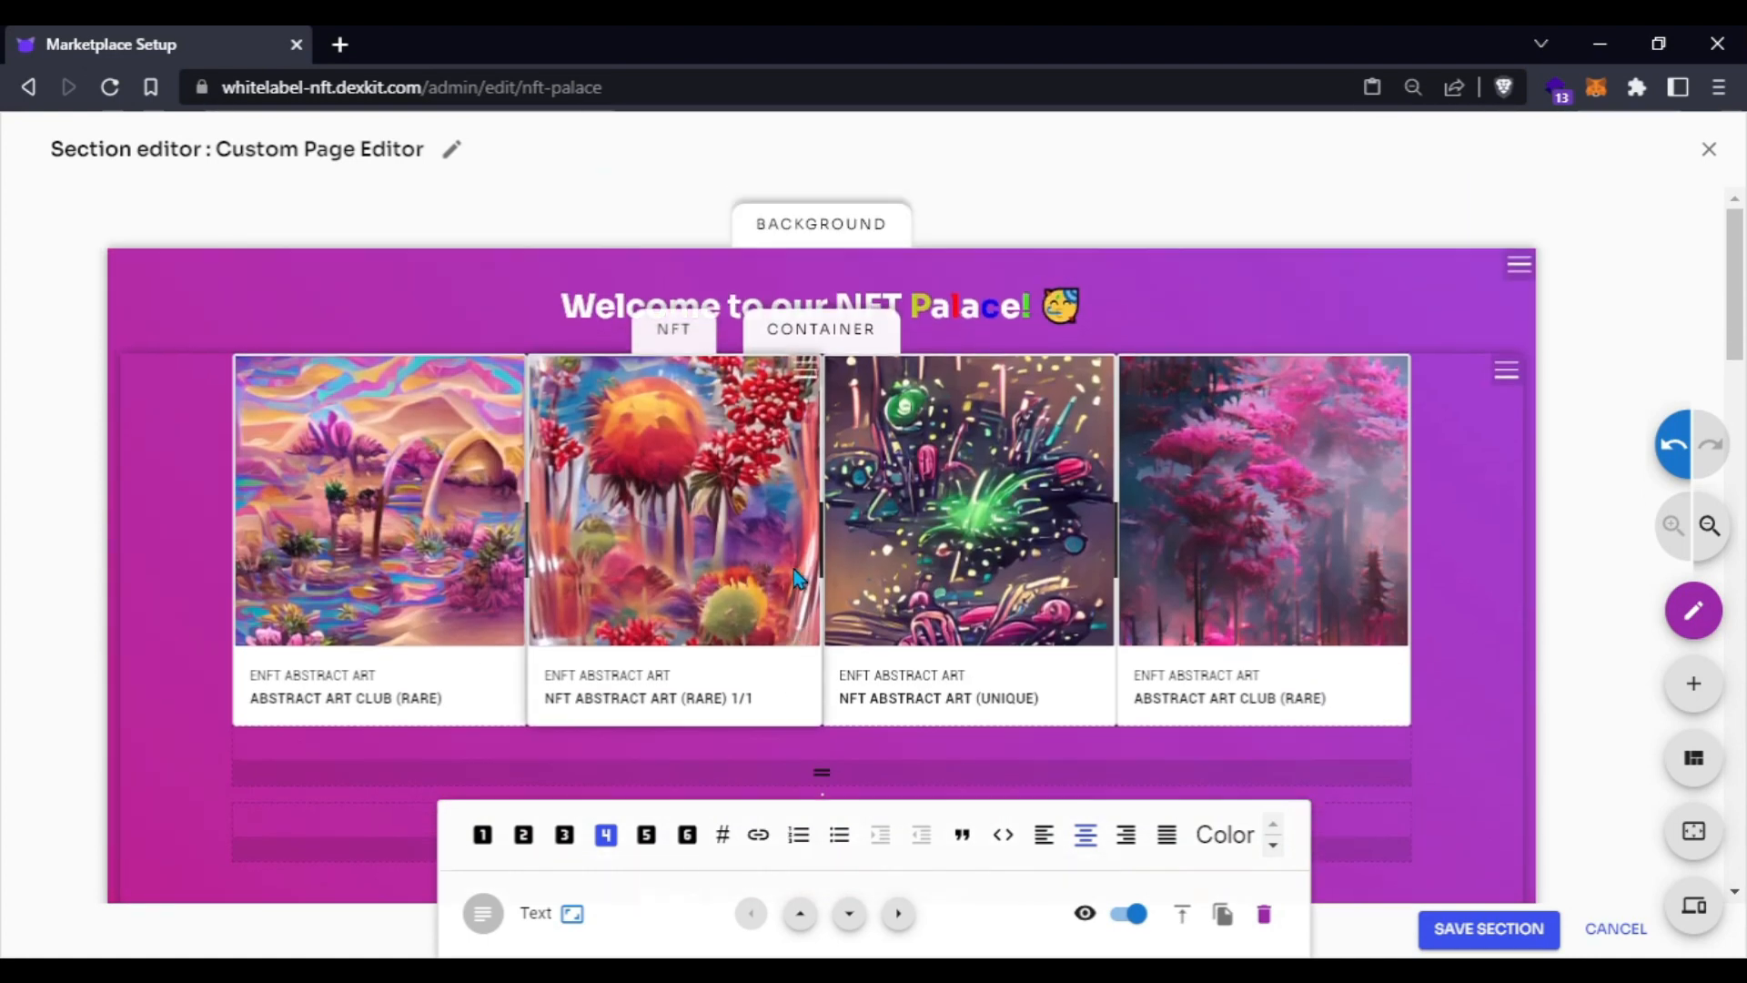
scroll(791, 570, down, 12)
scroll(793, 570, down, 3)
scroll(815, 592, up, 4)
- Save the custom section, save the marketplace's page settings with confirmation, and dismiss the sending dialog
click(1486, 928)
click(1559, 848)
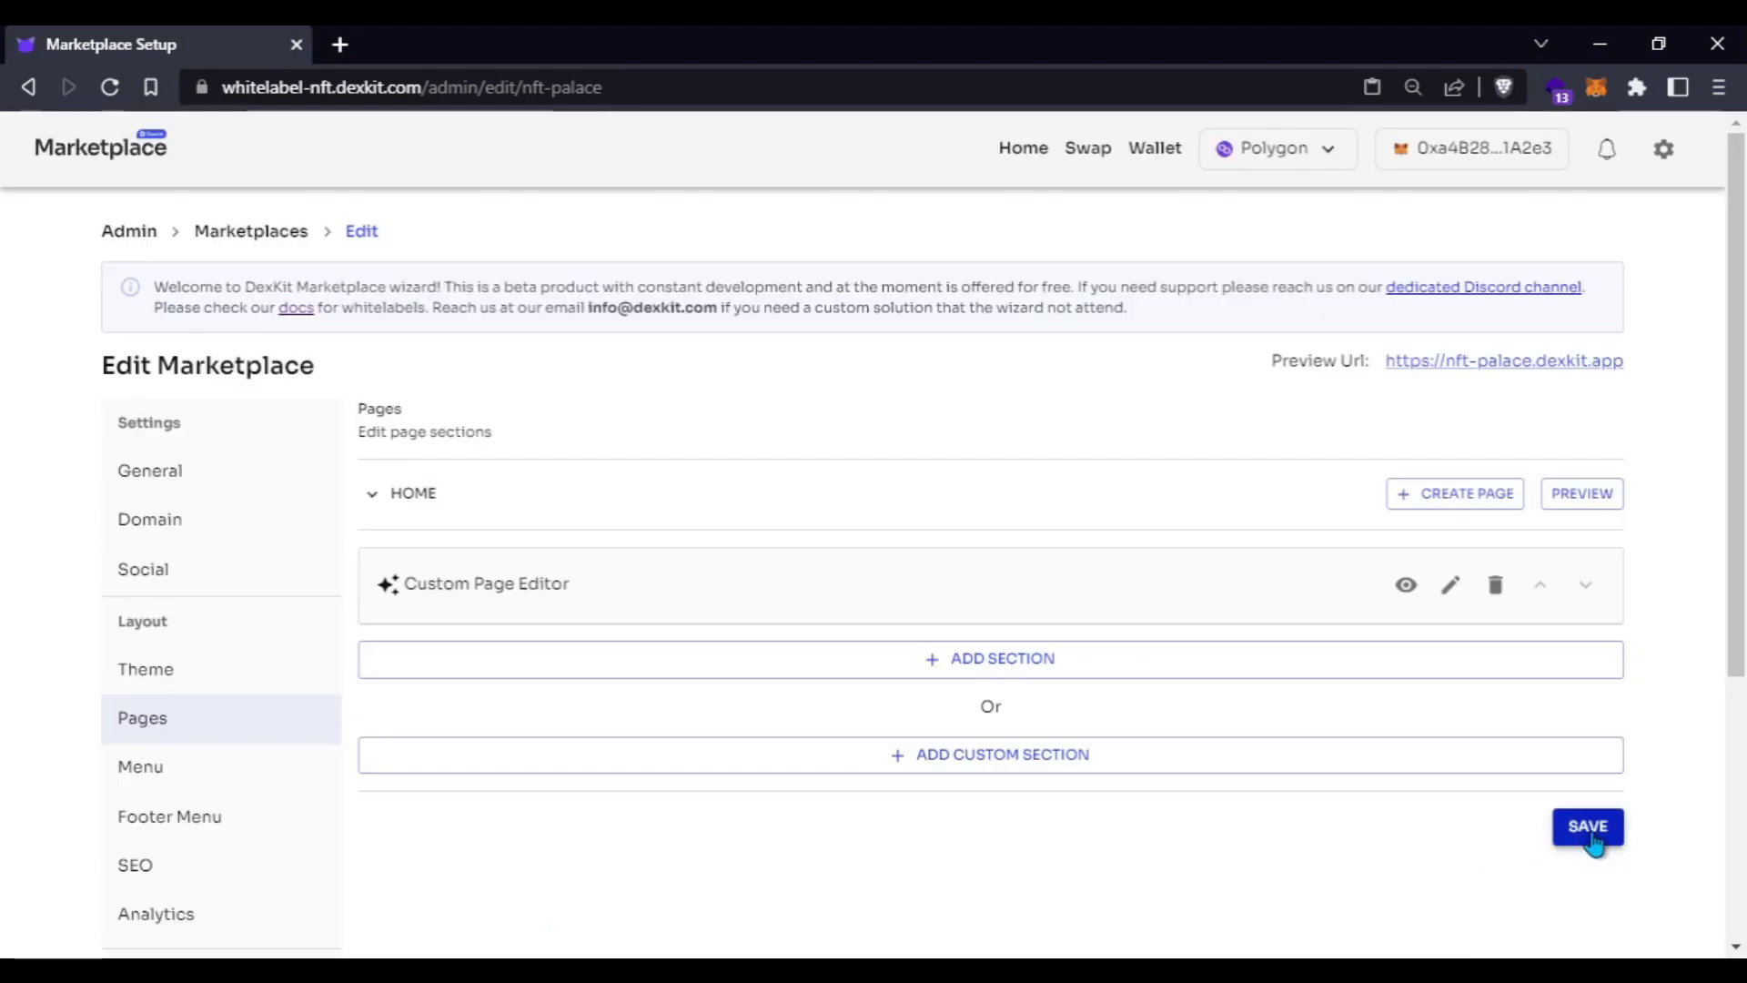
click(939, 614)
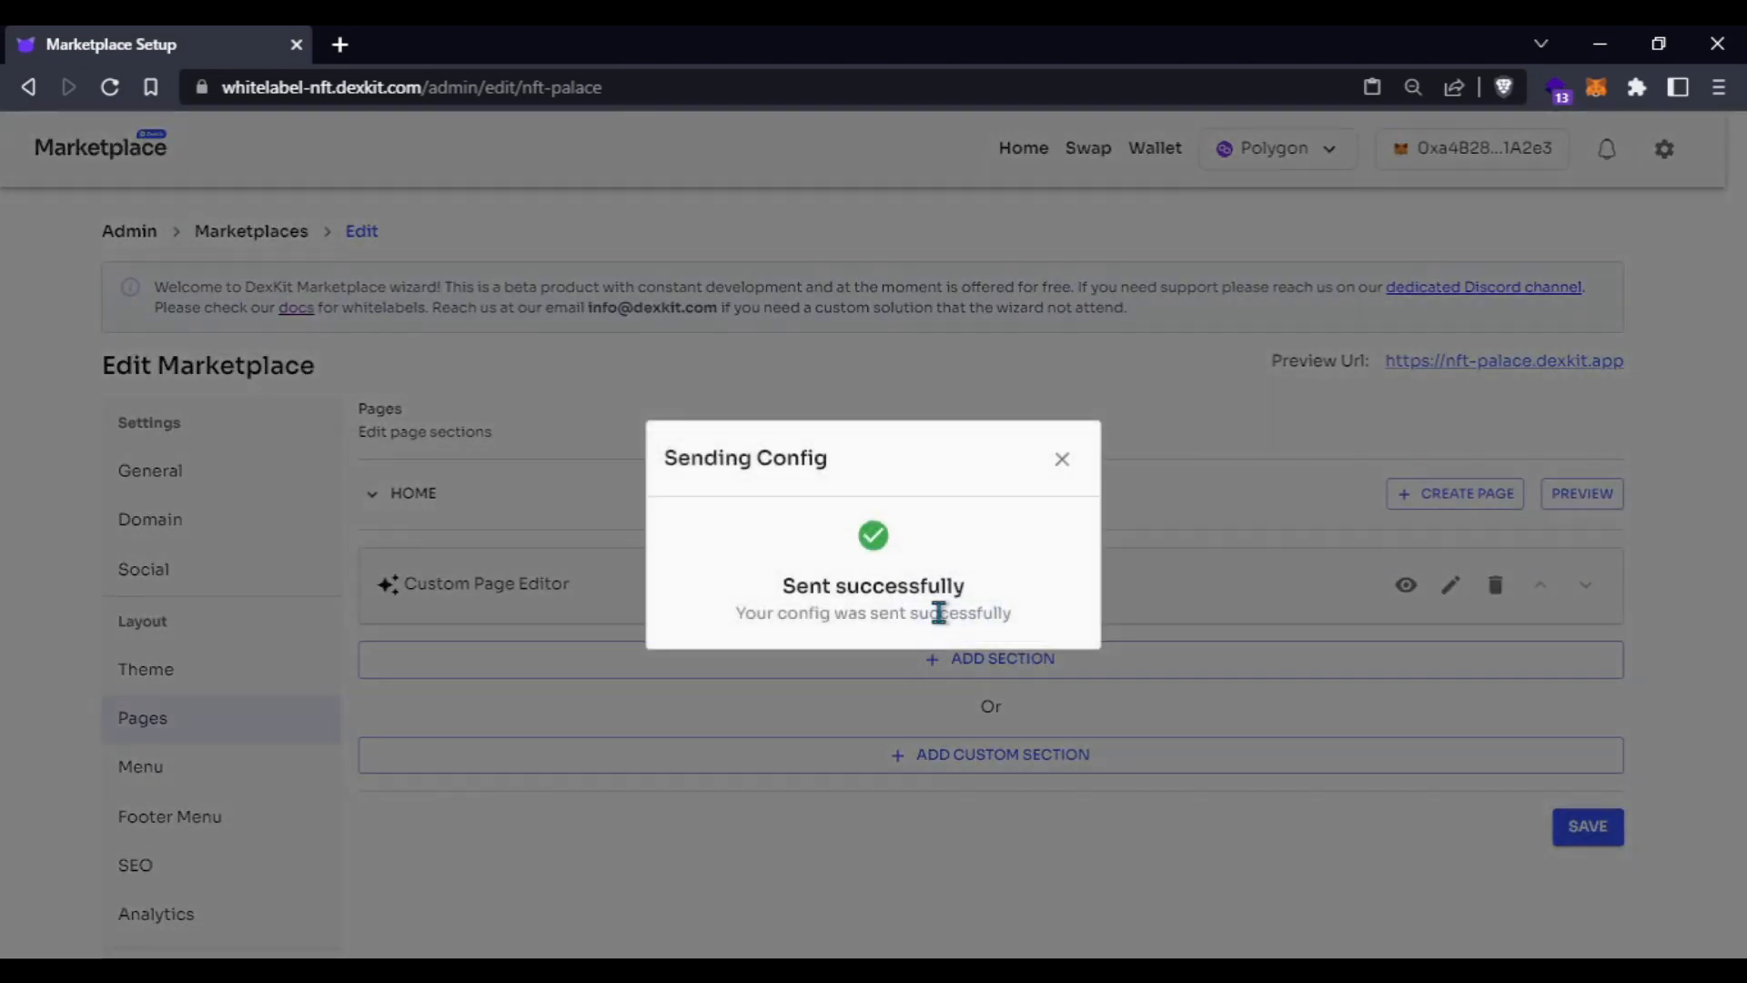
click(1060, 460)
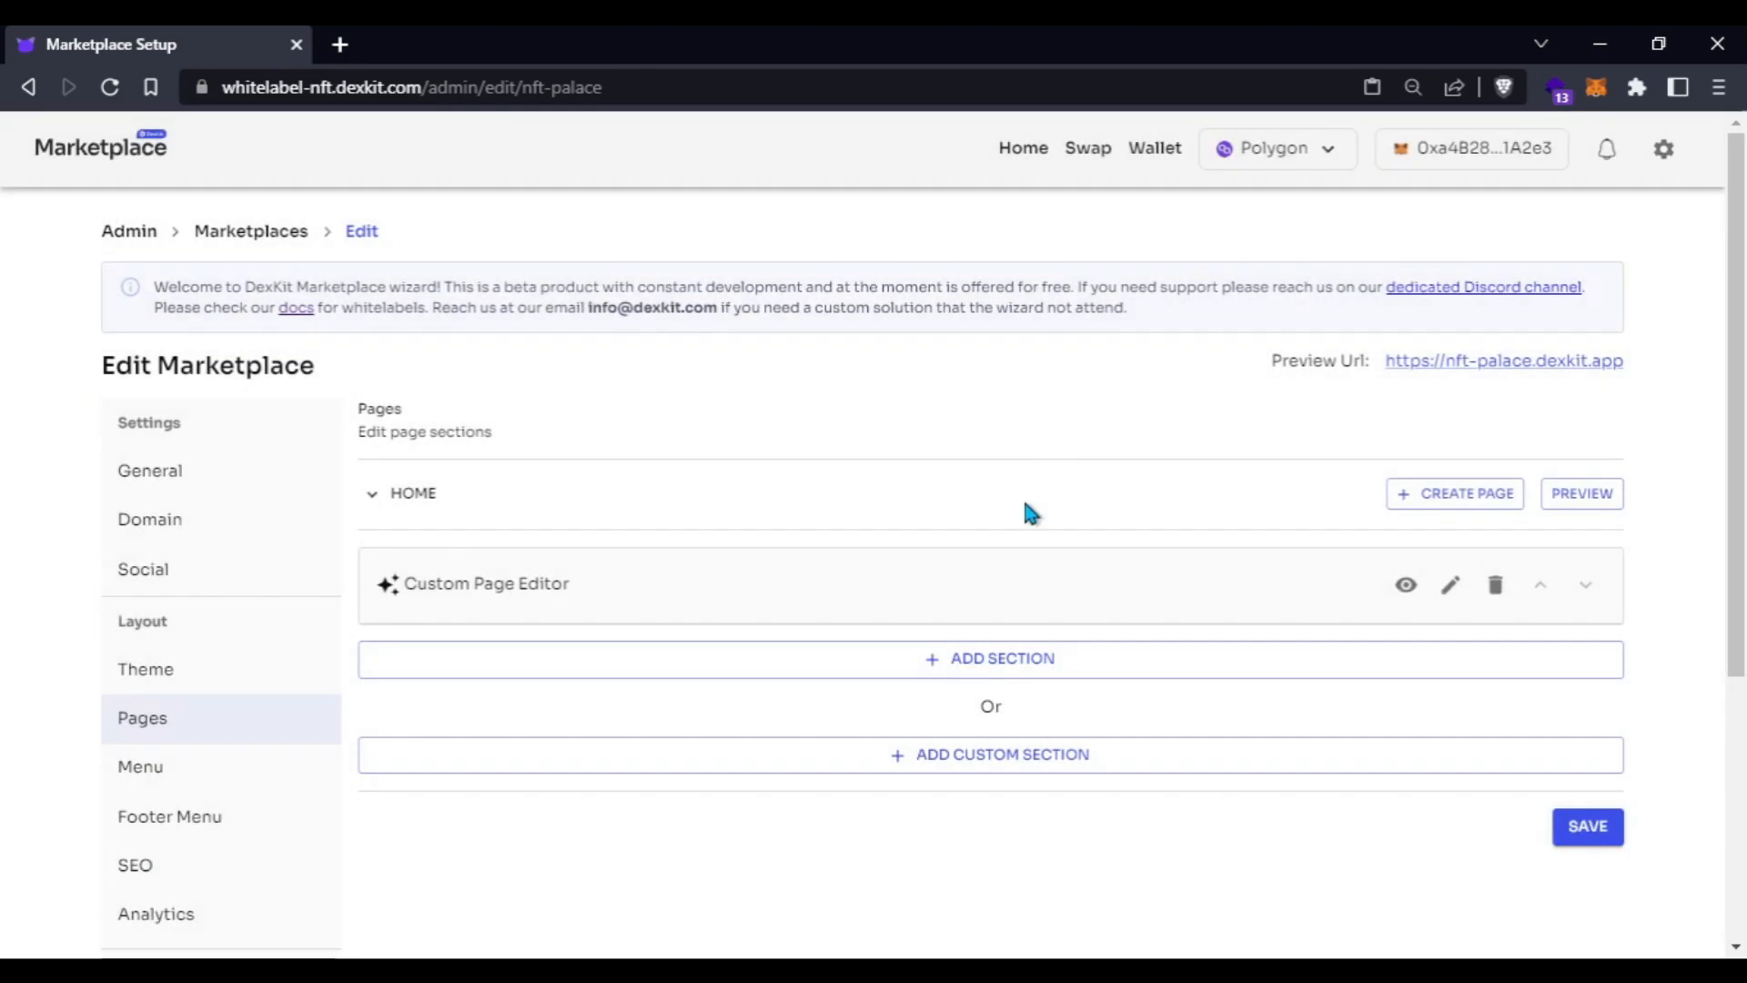
- Show the Custom Page Editor section's preview on the Home page and examine its content from beginning to end
click(1404, 587)
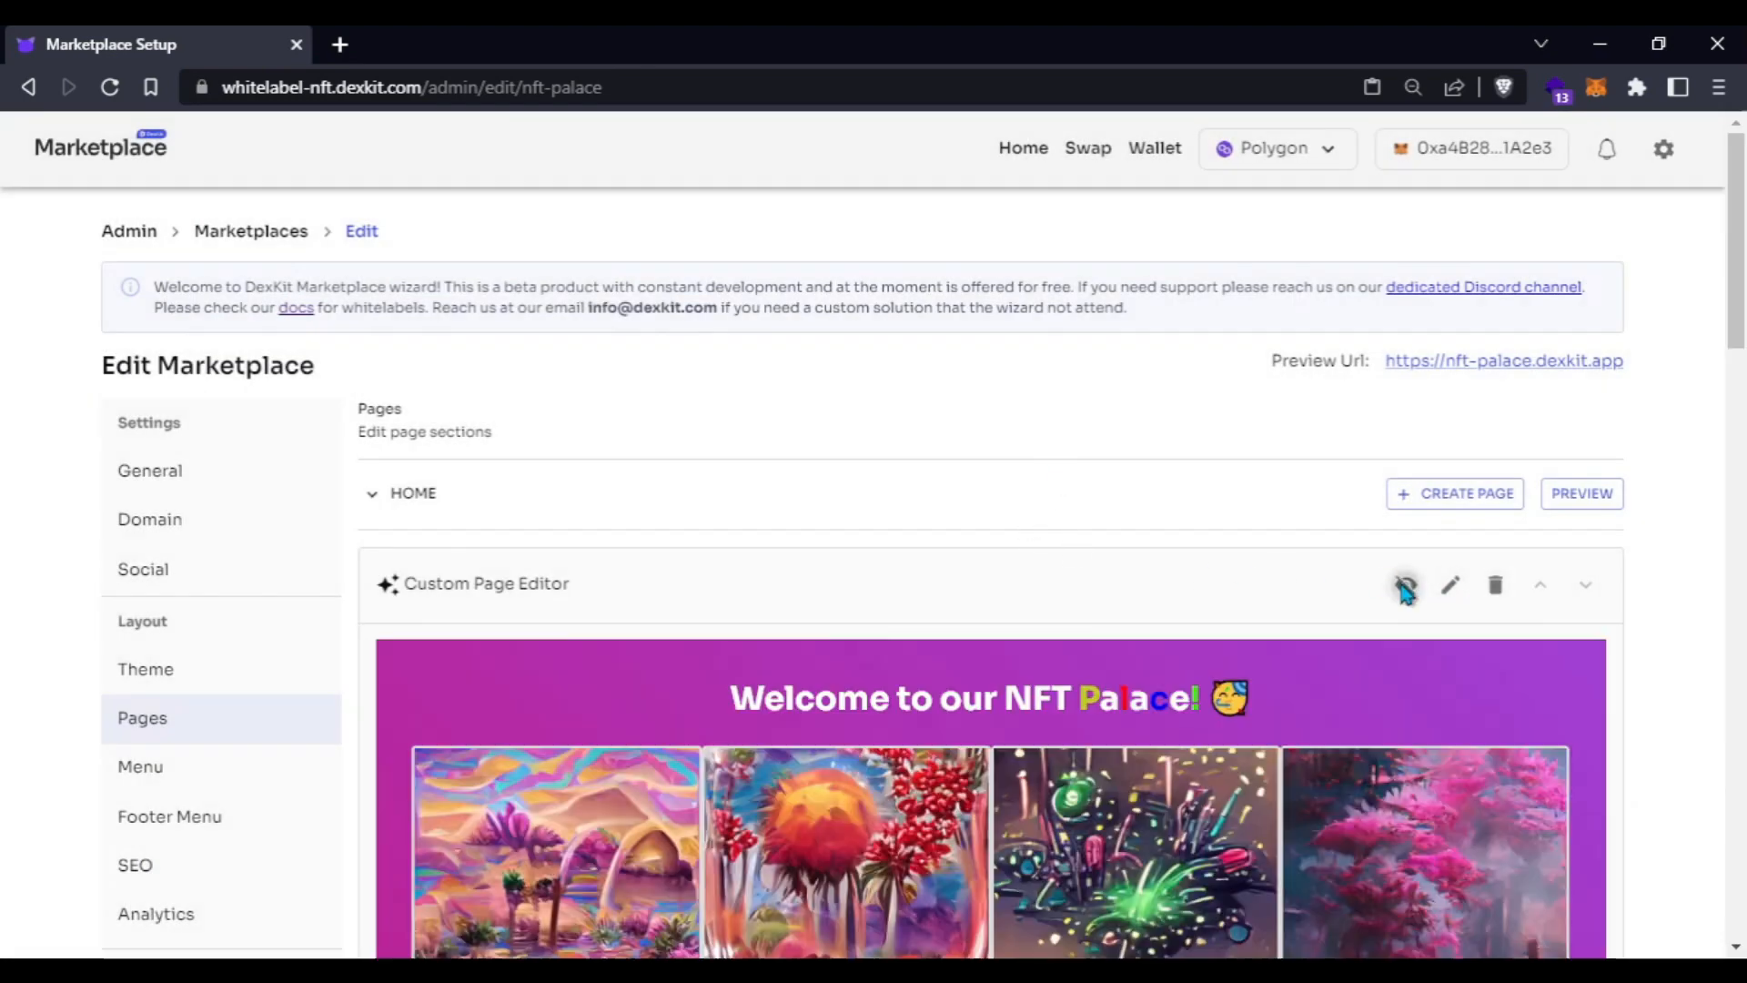
scroll(1058, 593, down, 4)
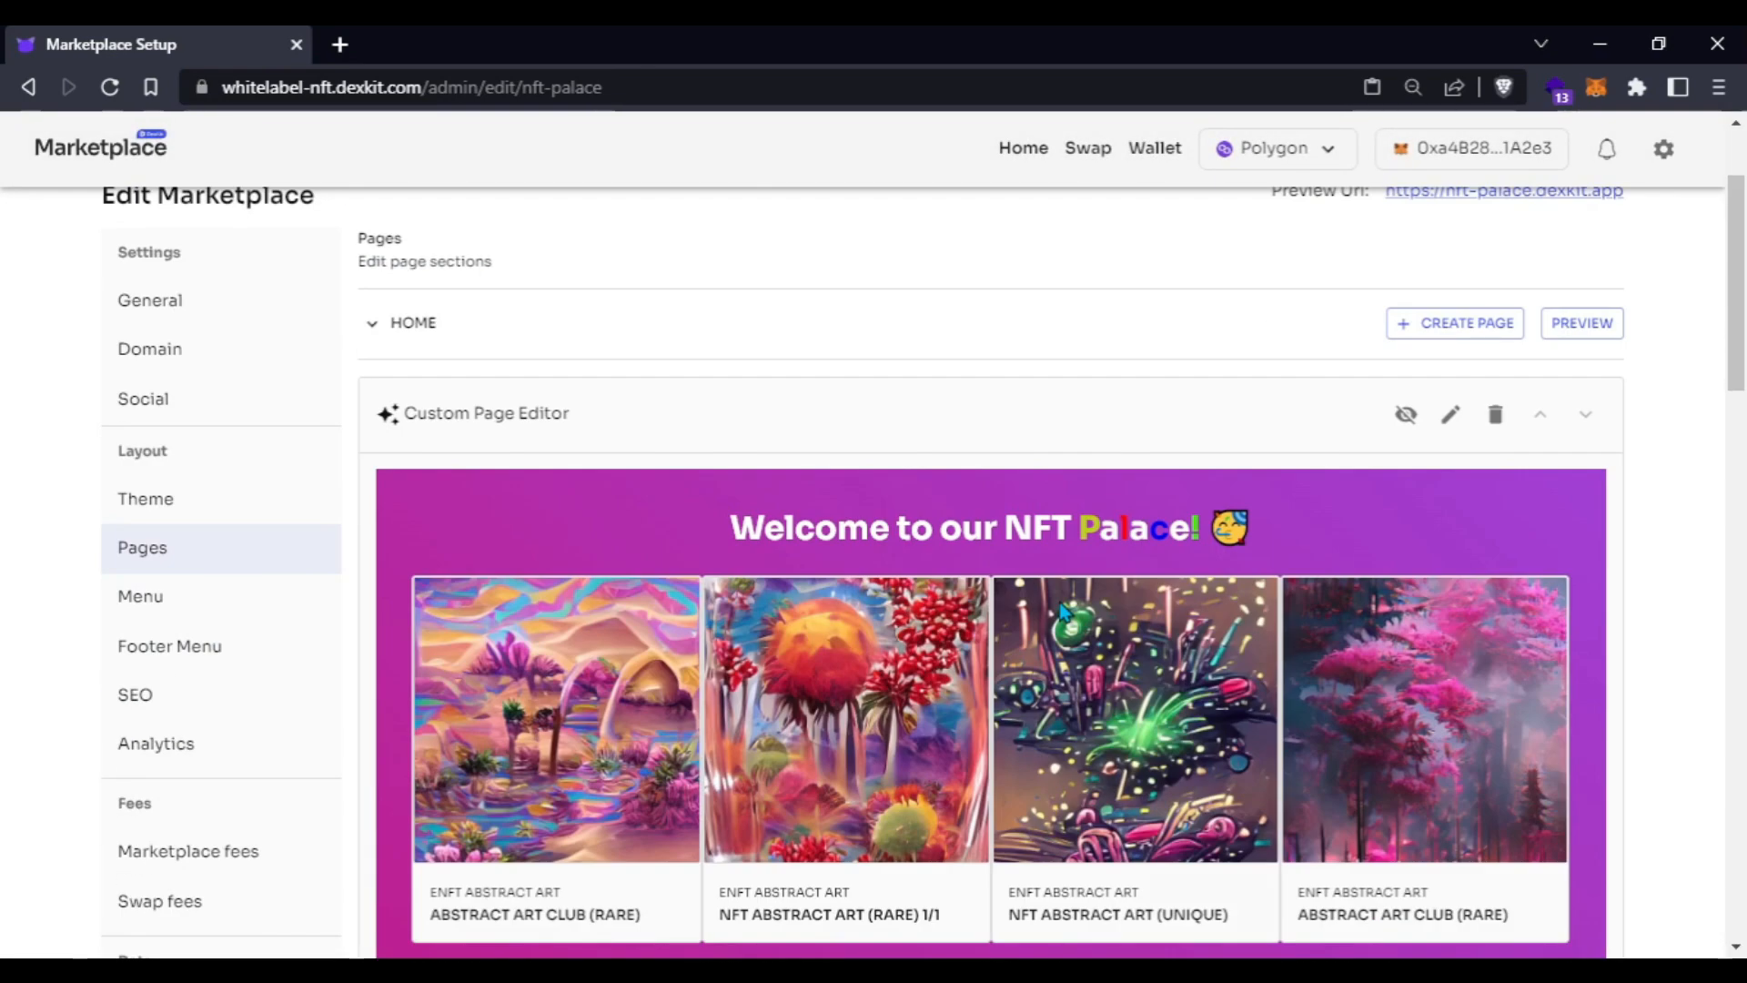
scroll(1060, 612, down, 6)
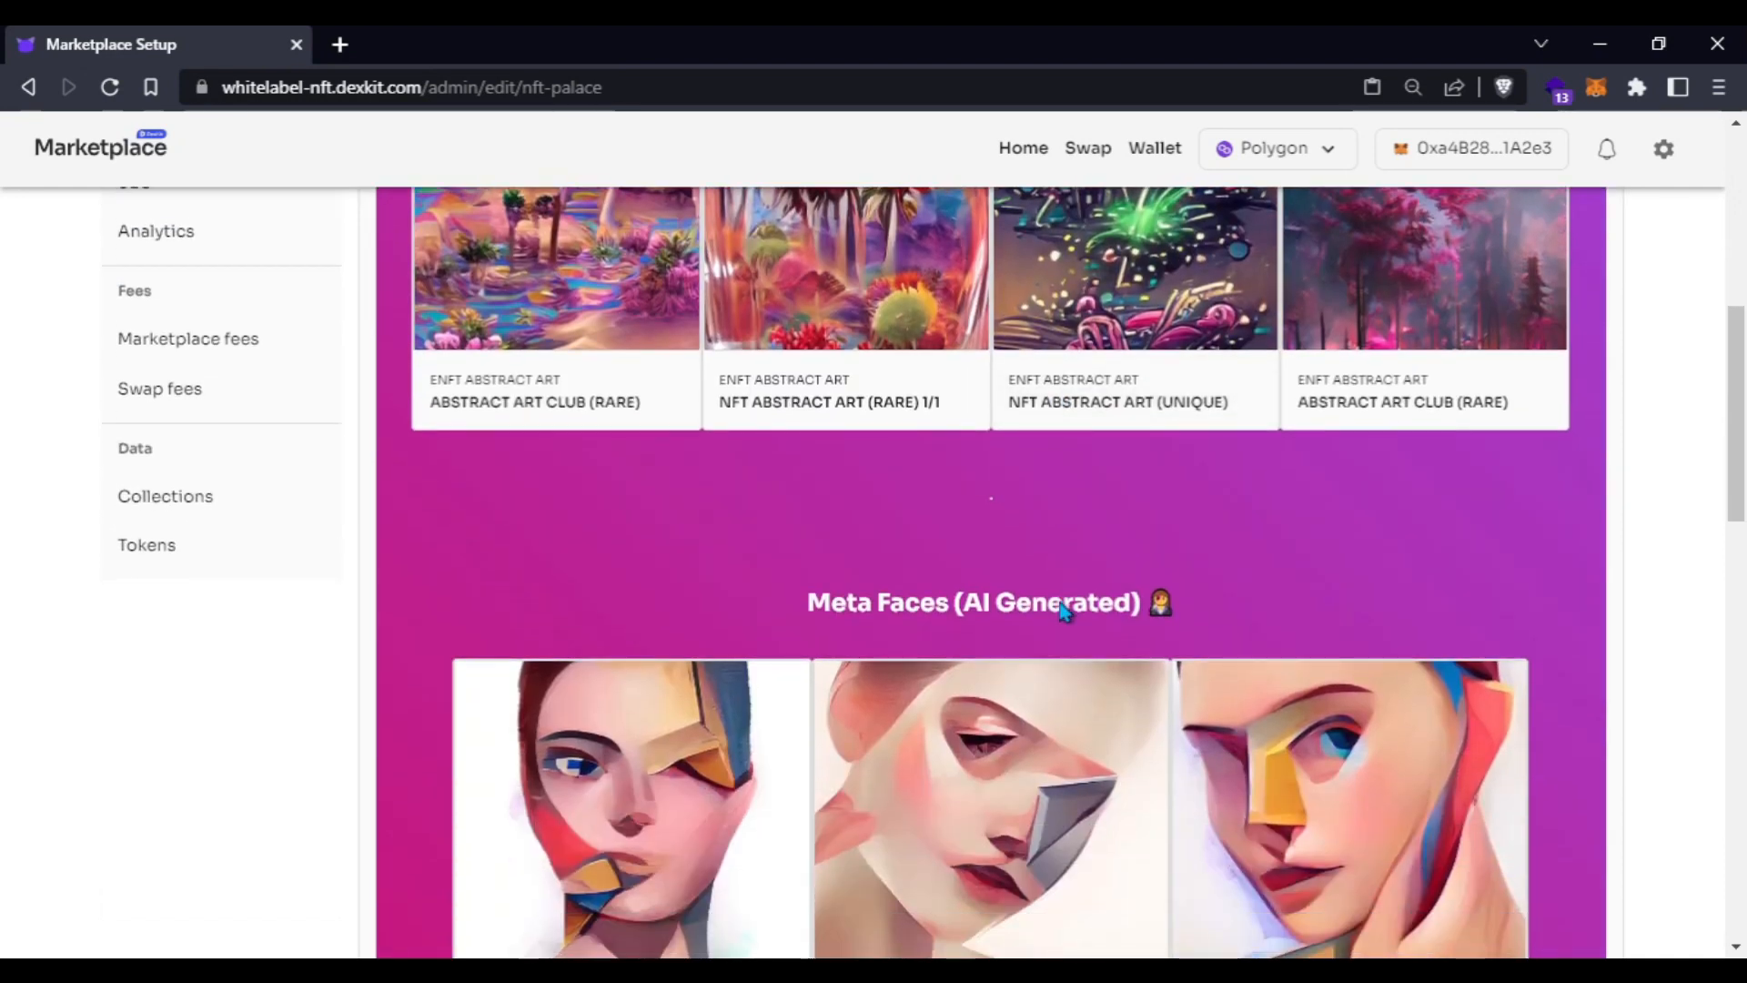
scroll(1062, 612, down, 7)
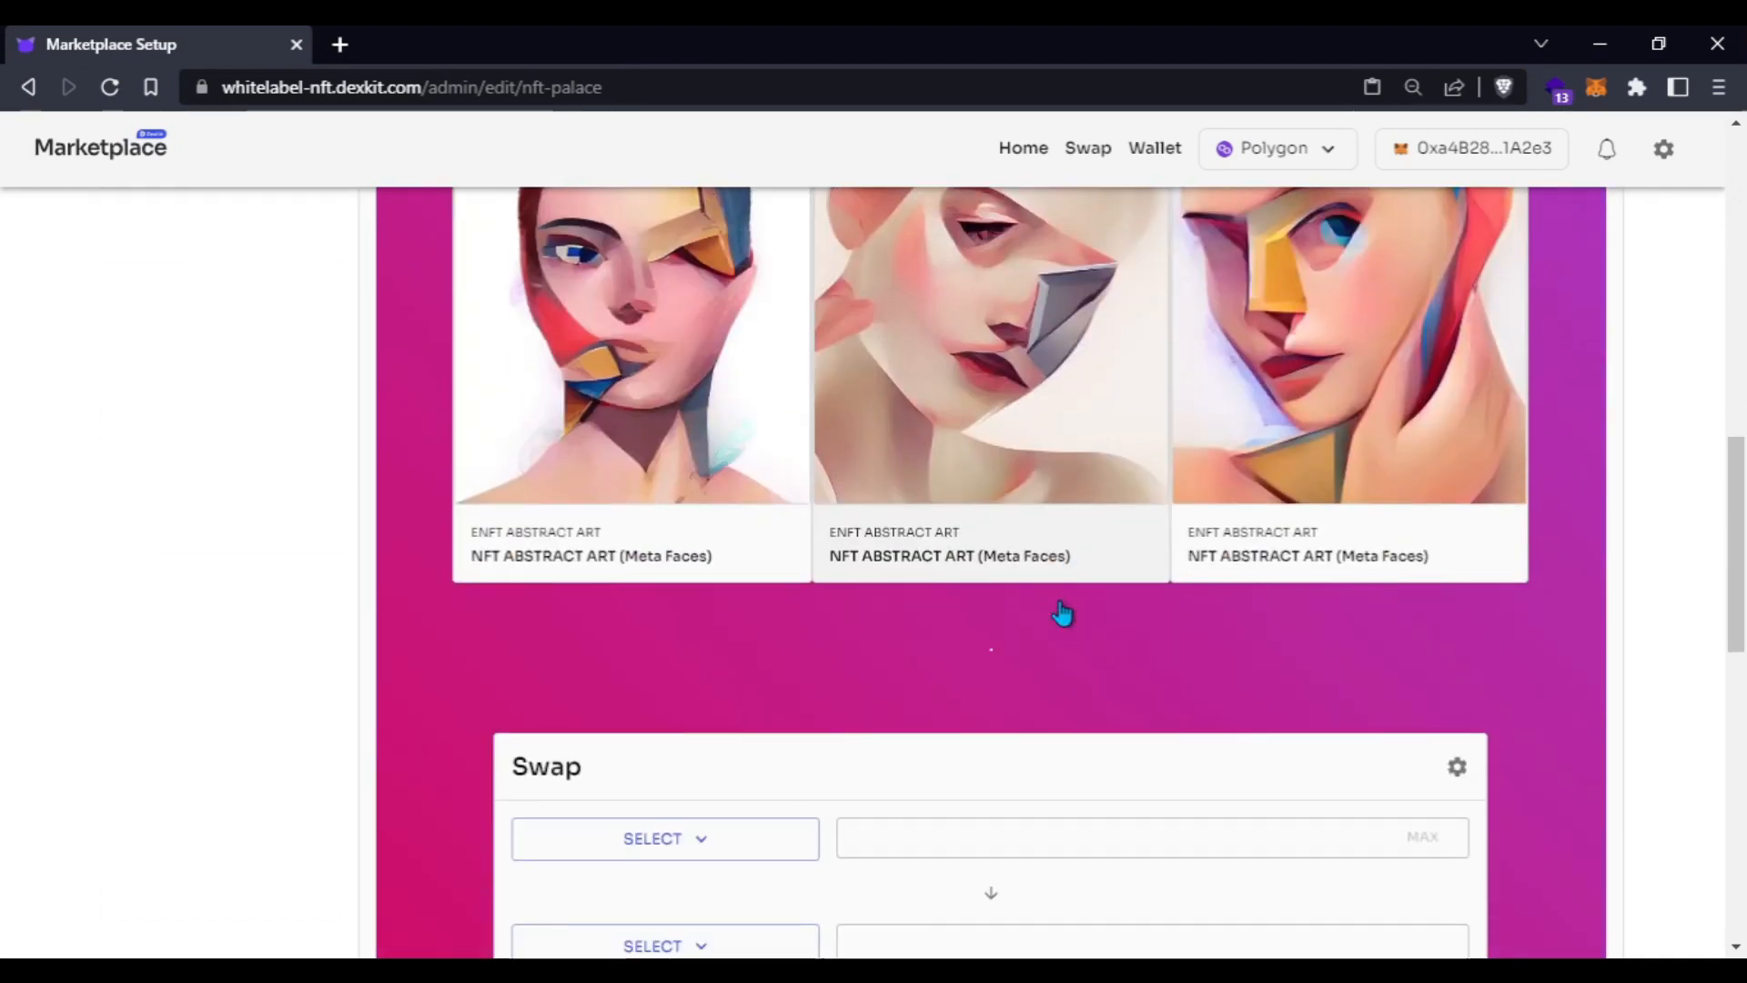
scroll(1062, 612, down, 6)
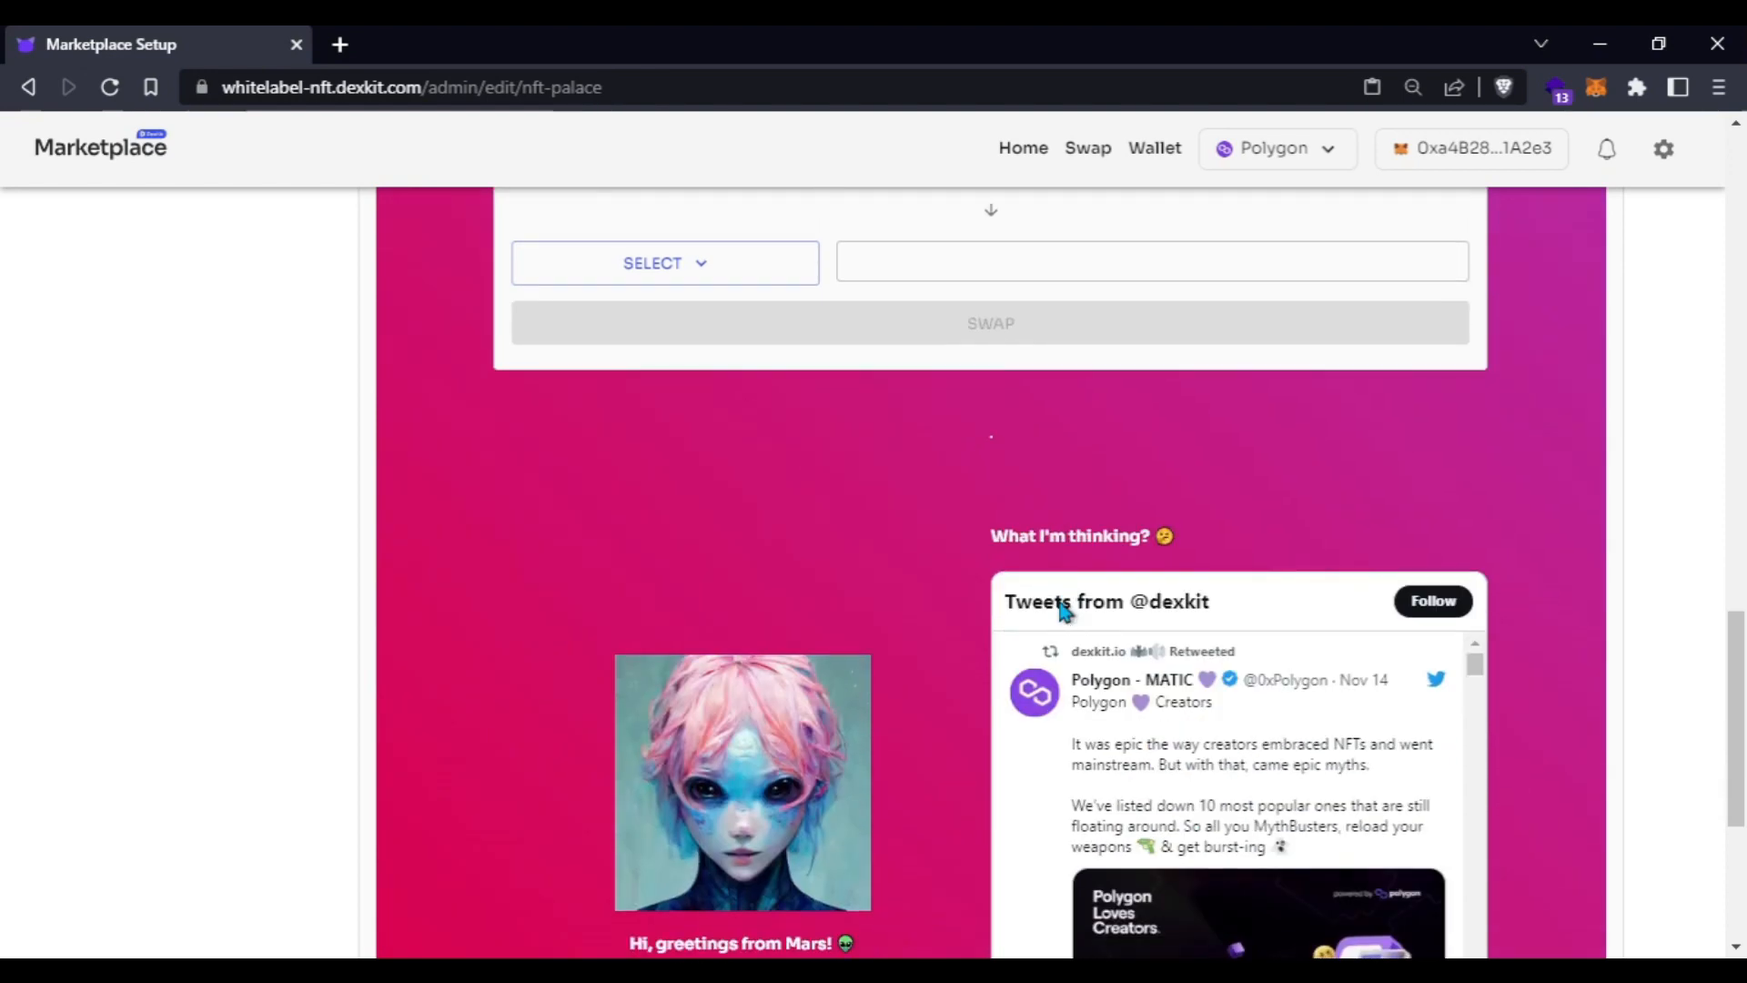
scroll(1059, 602, down, 5)
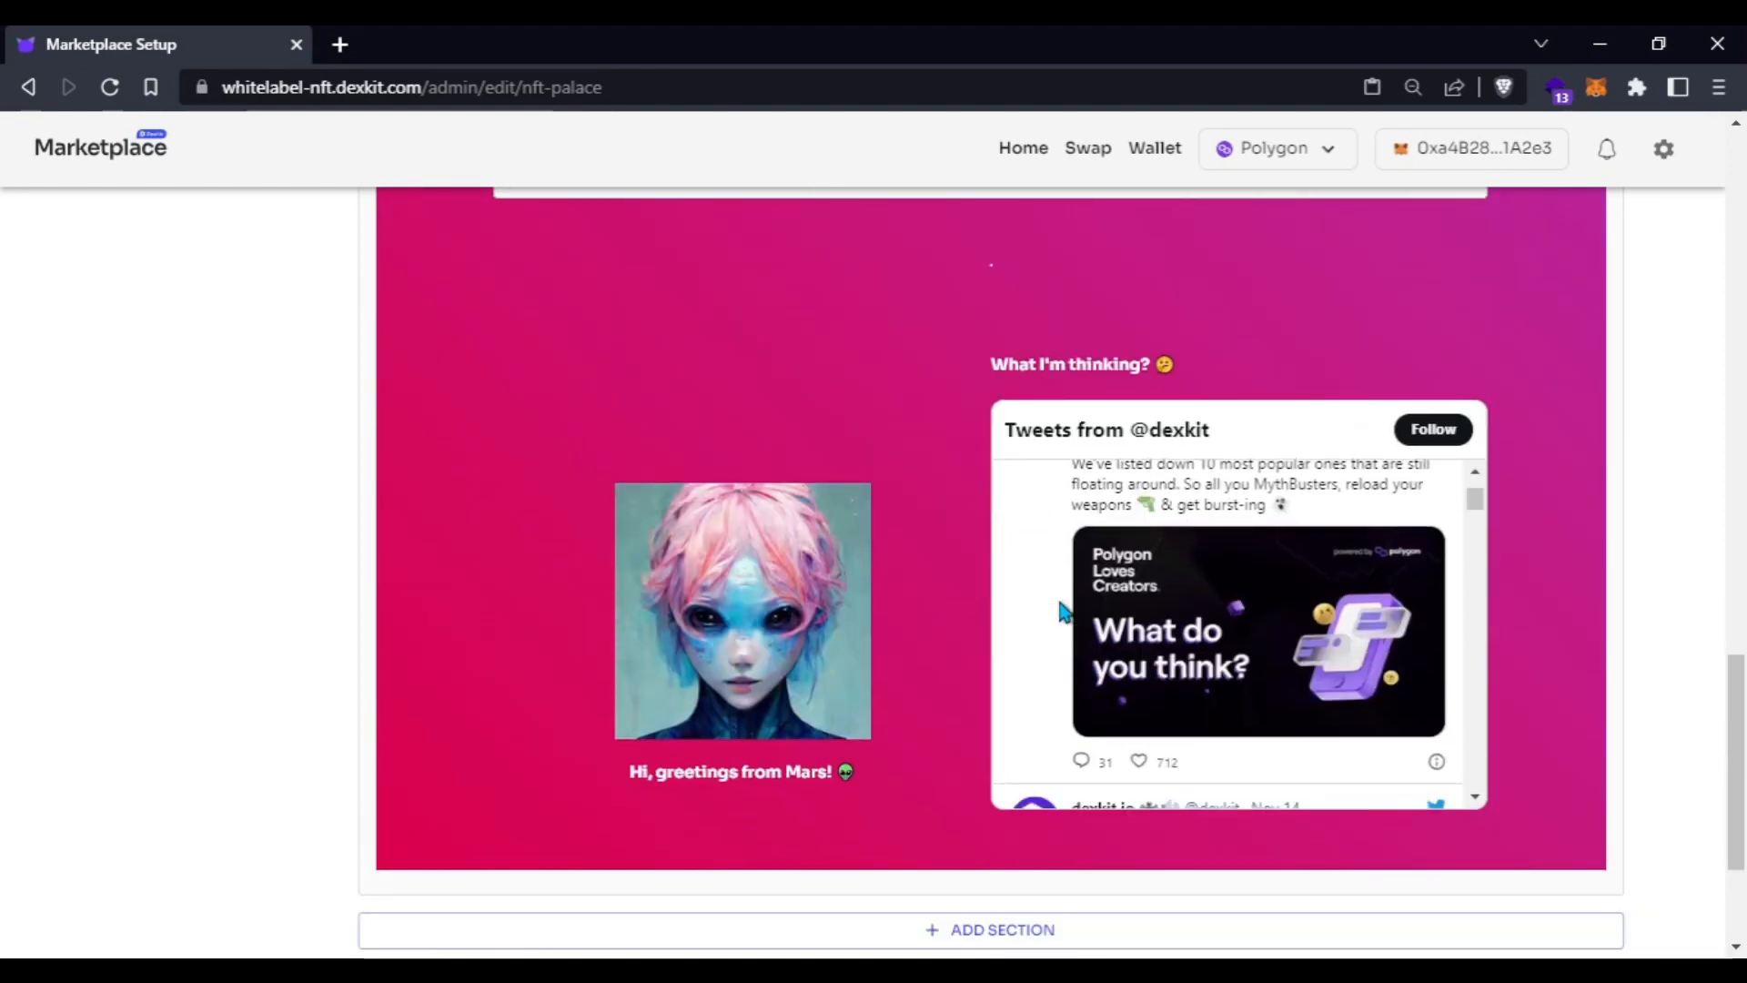
scroll(965, 628, down, 2)
scroll(920, 645, up, 14)
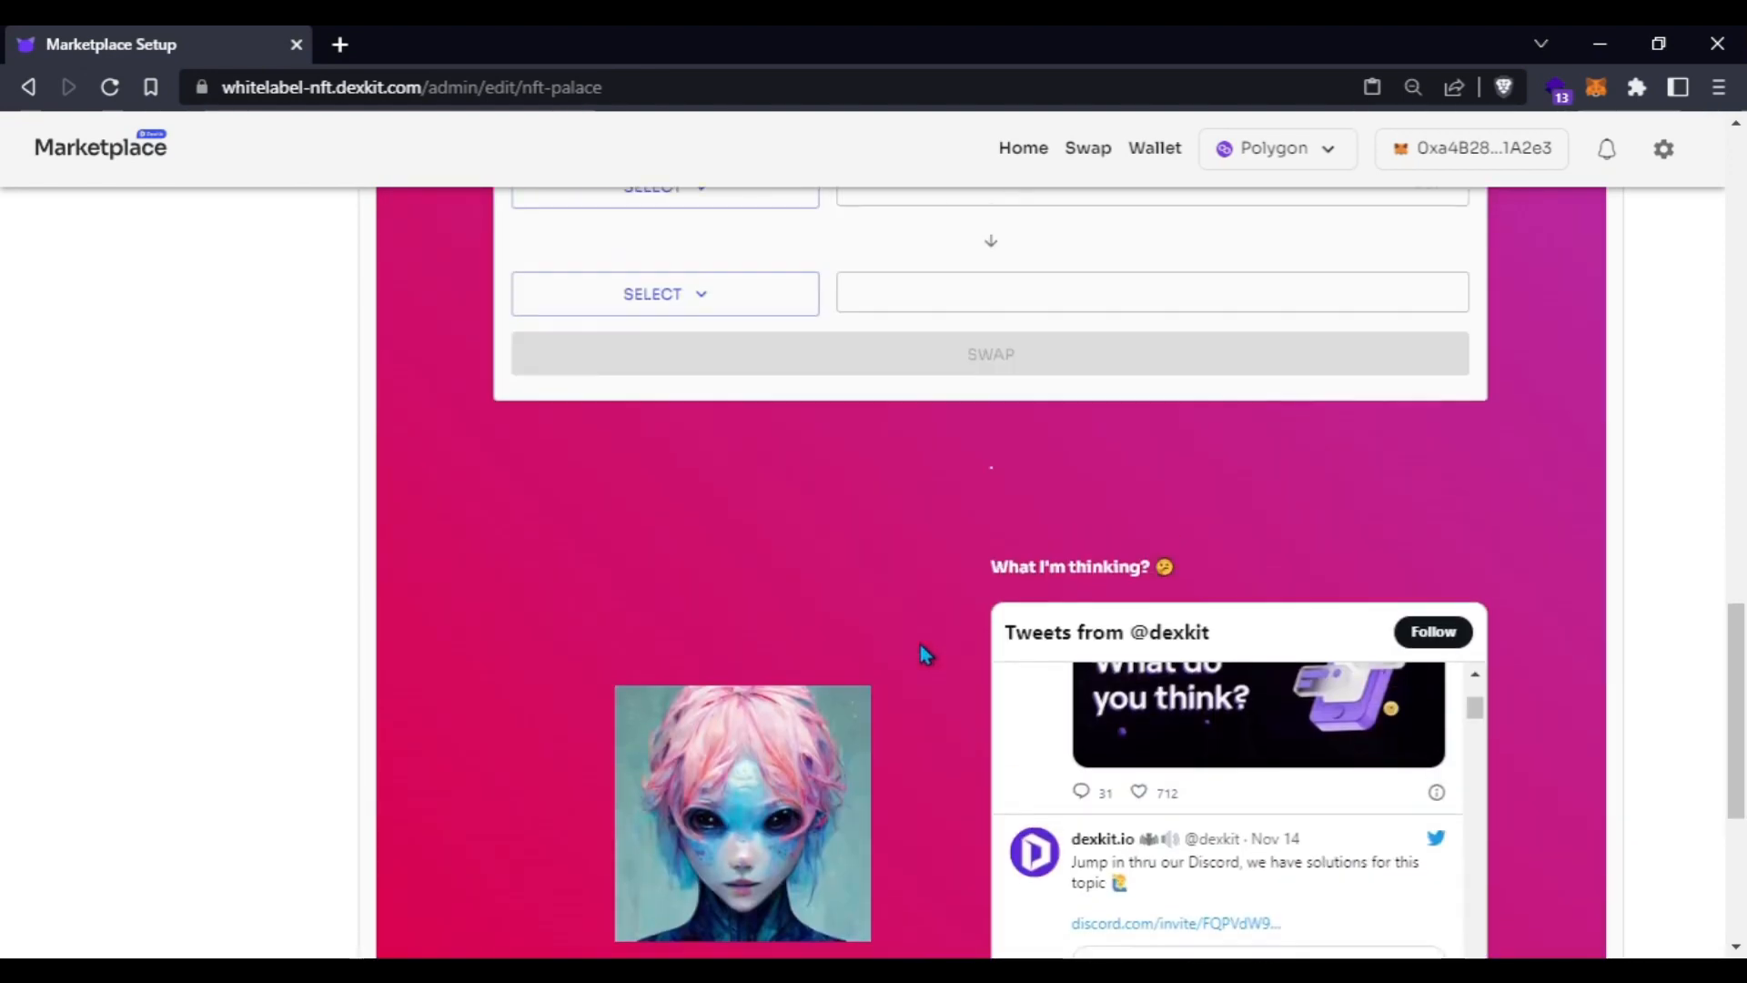
scroll(920, 644, up, 8)
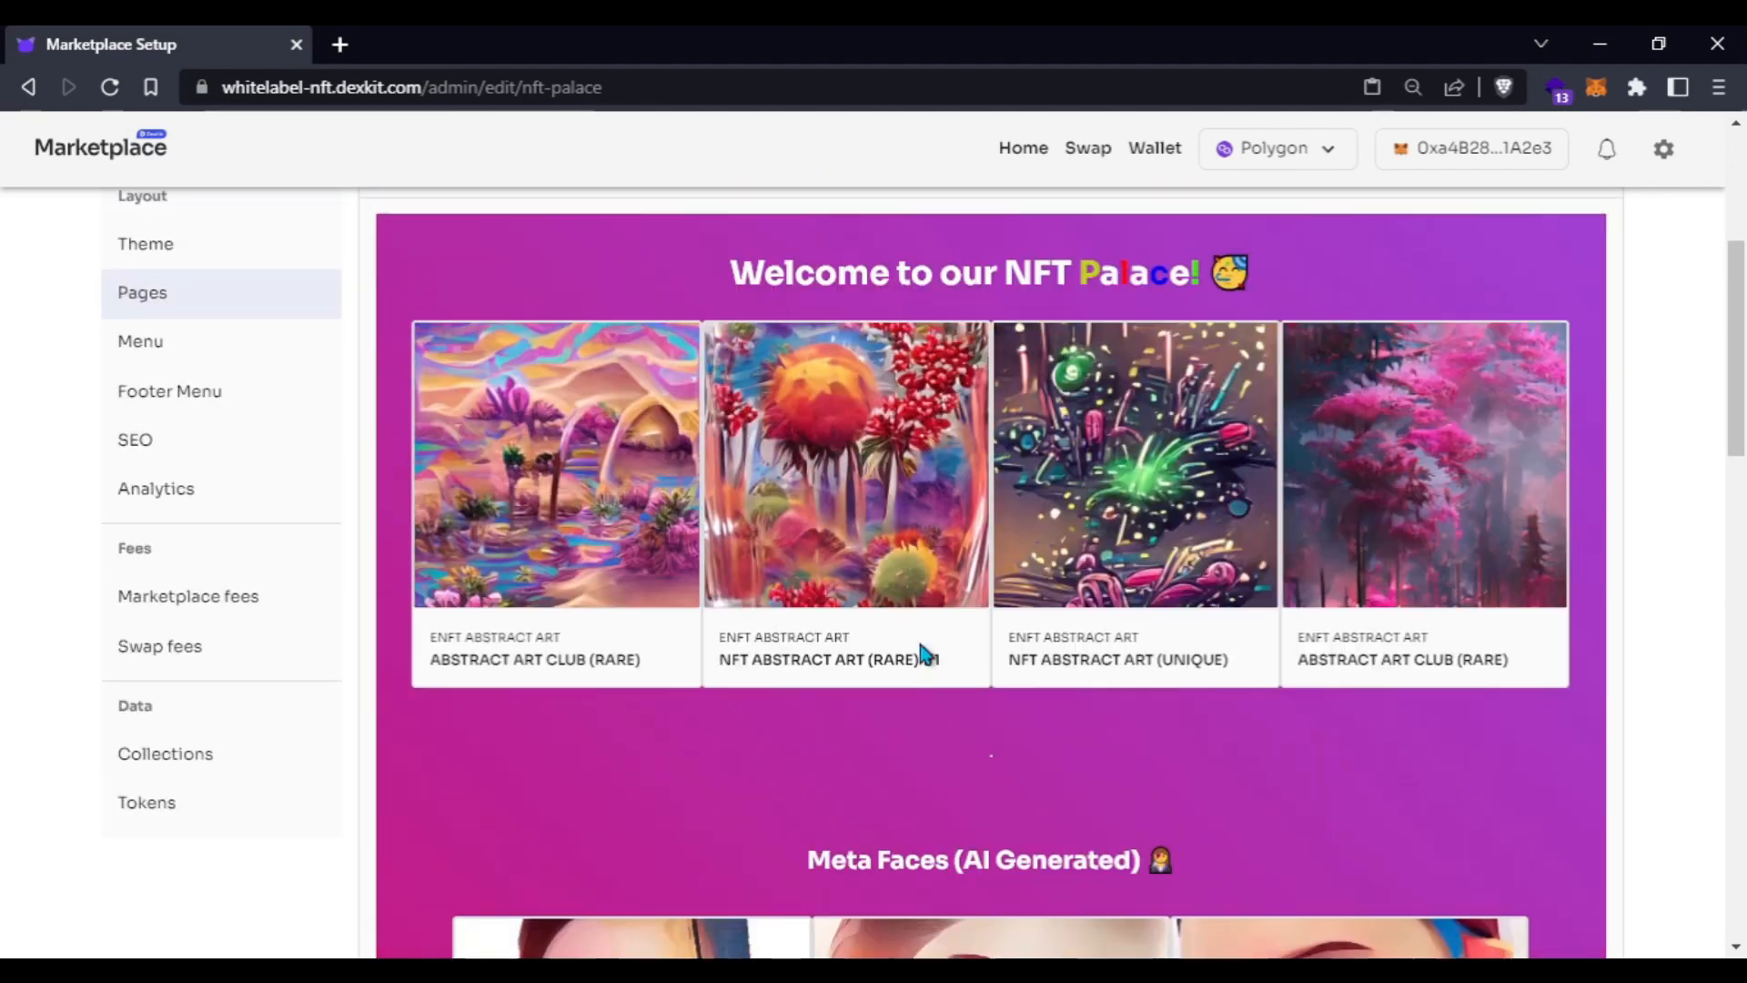
scroll(920, 644, down, 4)
scroll(919, 644, up, 4)
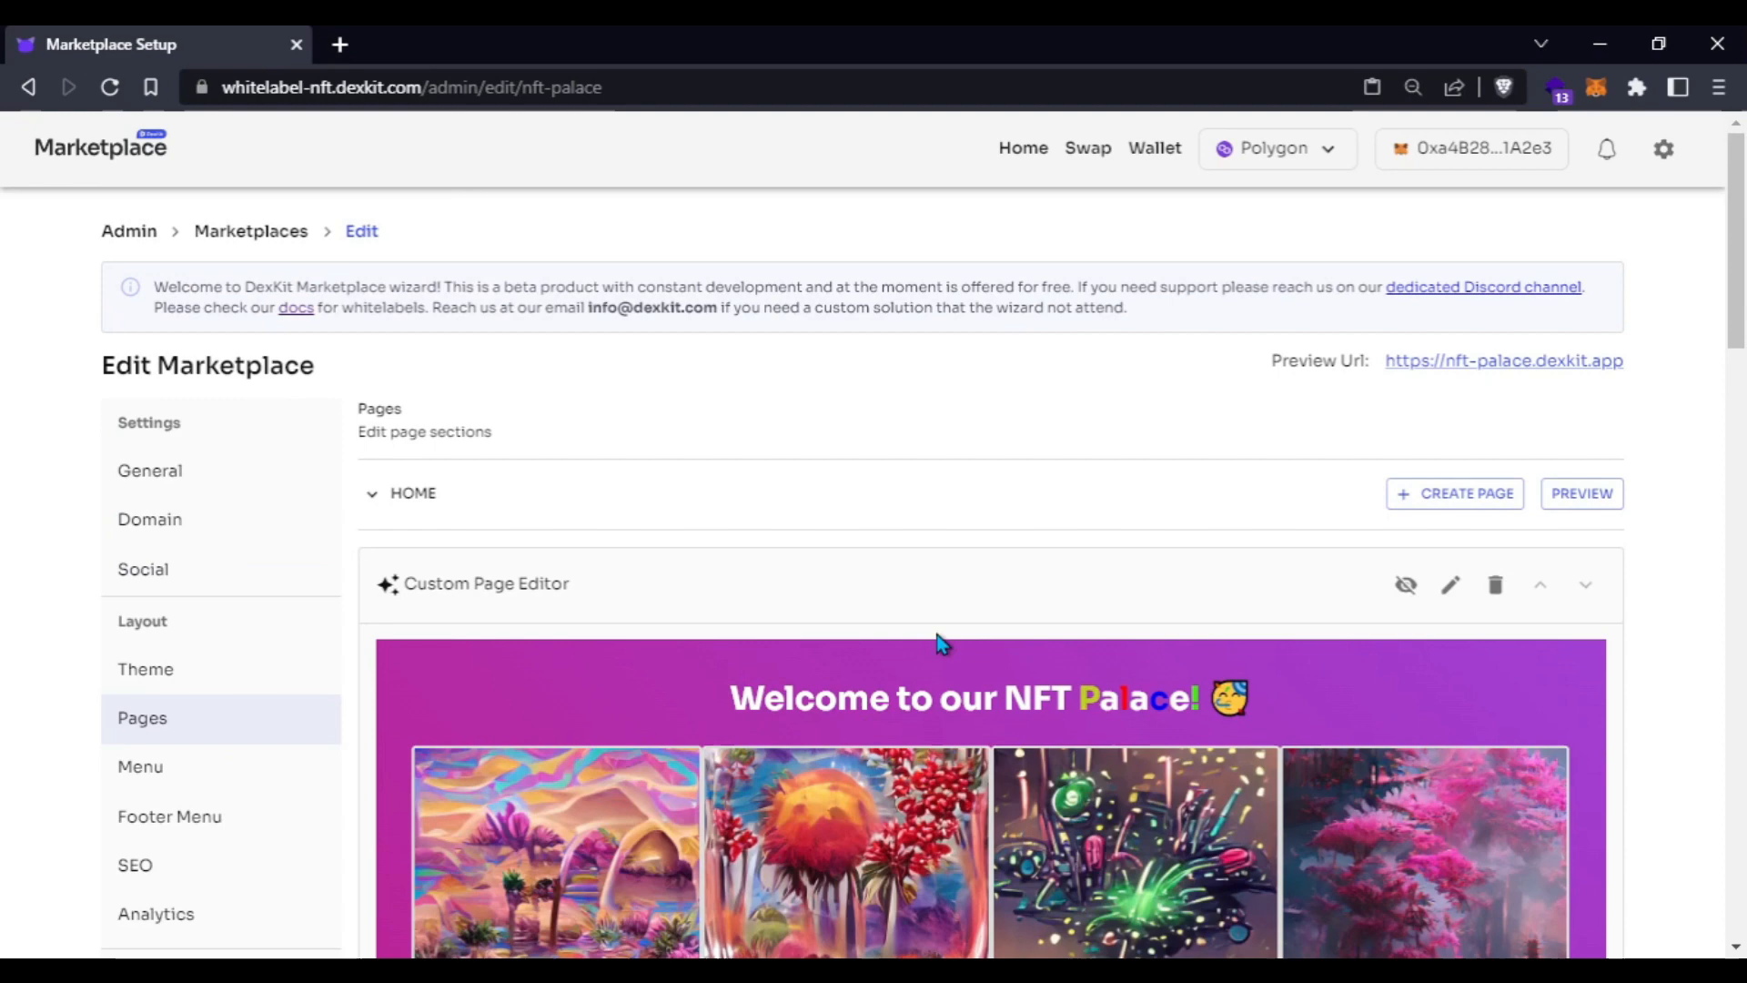